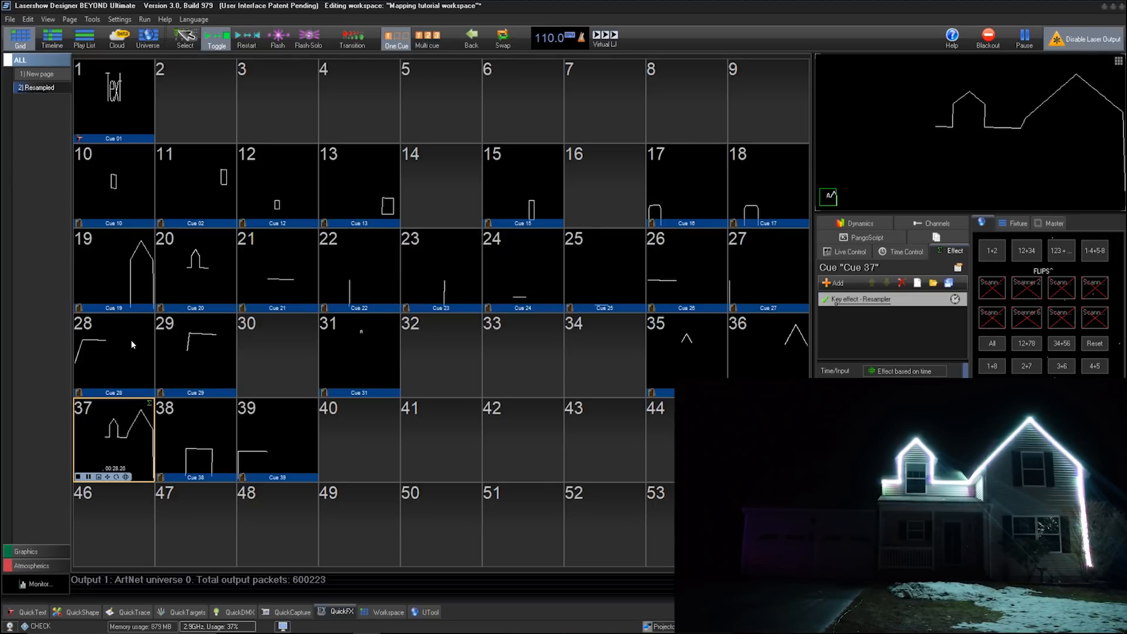
Play the outlines in cue cells 38, 39, 28, 29 and 31 one after another to check their alignment on the house
left_click(216, 431)
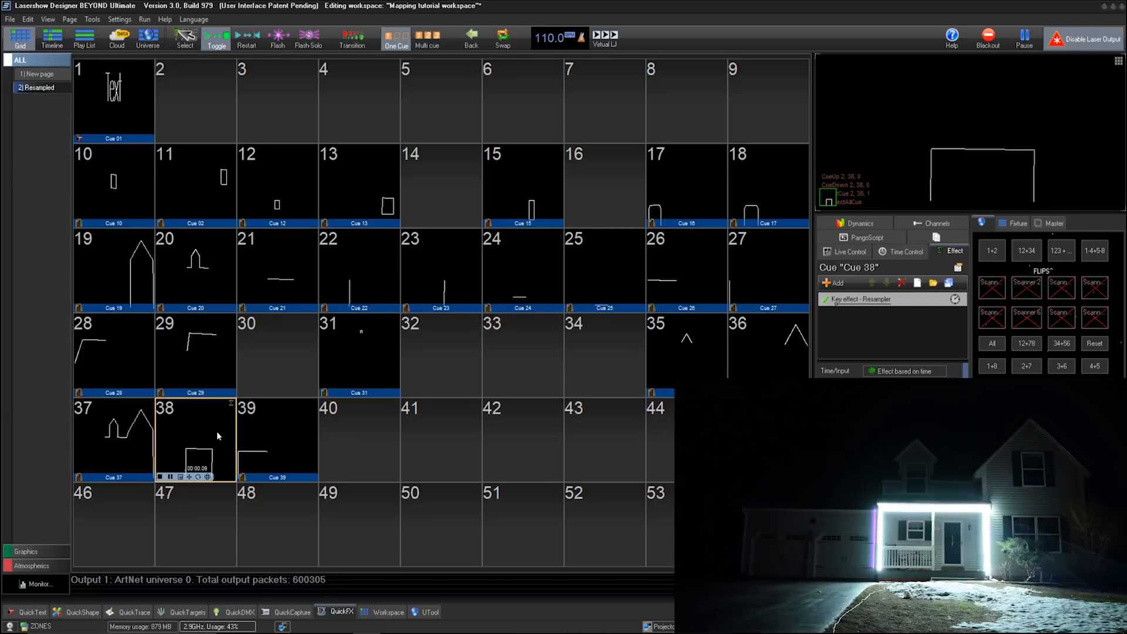
left_click(264, 438)
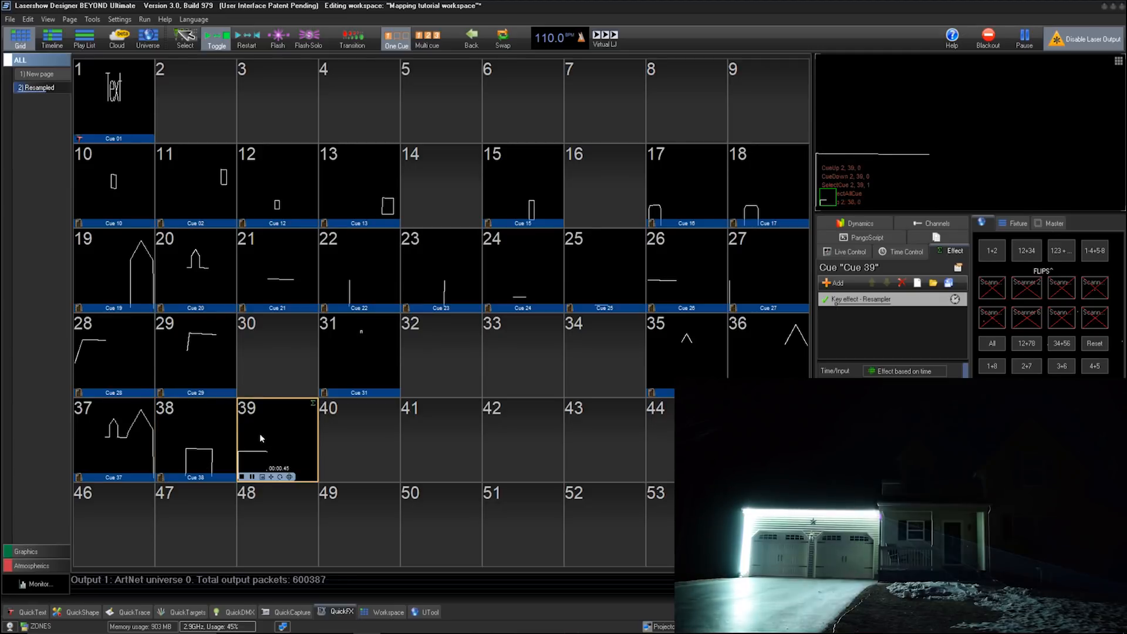
left_click(135, 347)
left_click(177, 351)
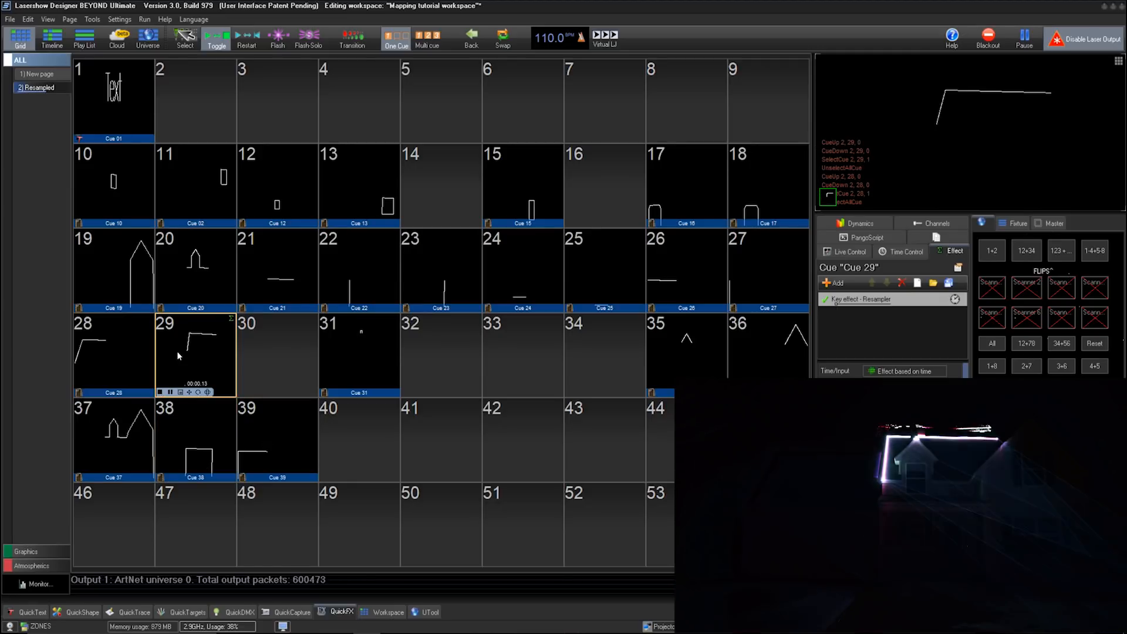
left_click(360, 344)
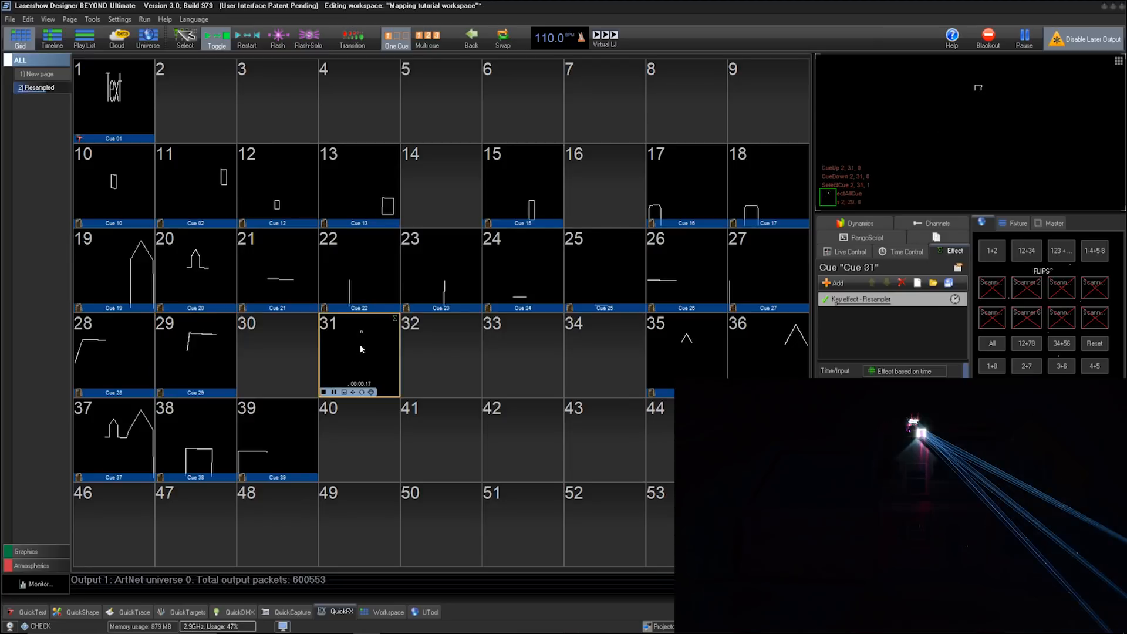
Play cue cells 19 through 27 in sequence to check the gable, dormer, porch and garage lines on the house
left_click(122, 255)
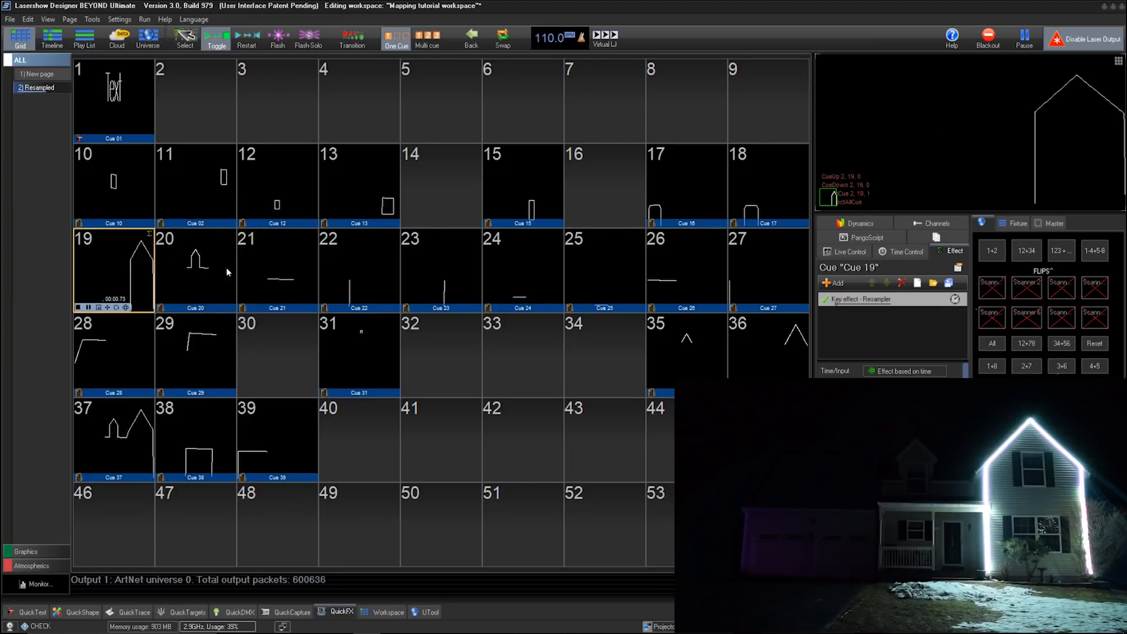
left_click(188, 271)
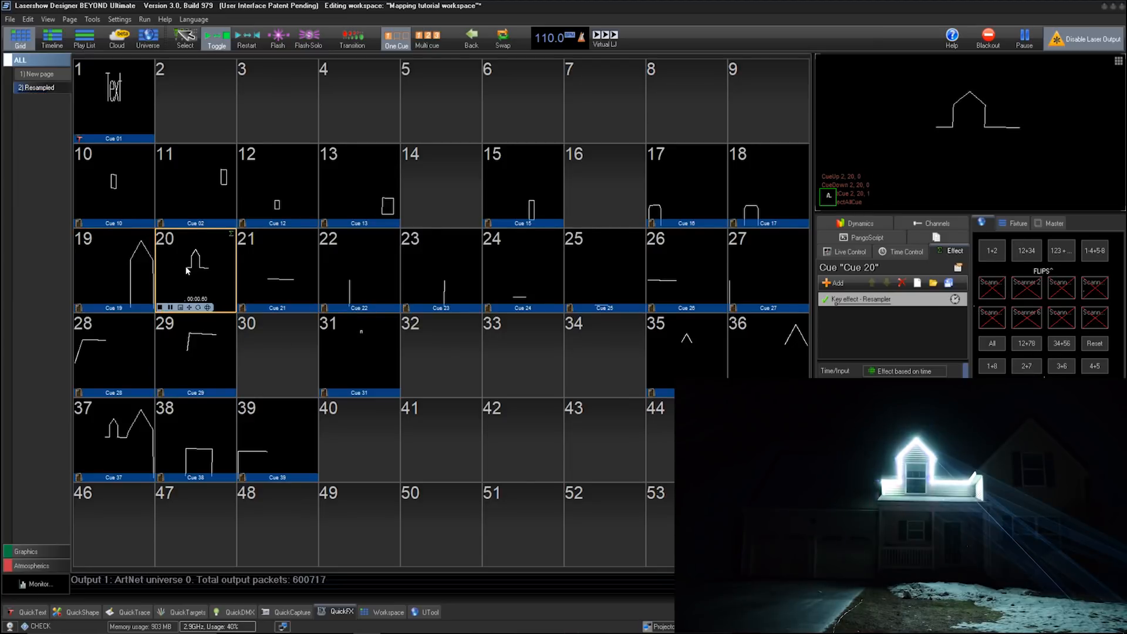
left_click(264, 270)
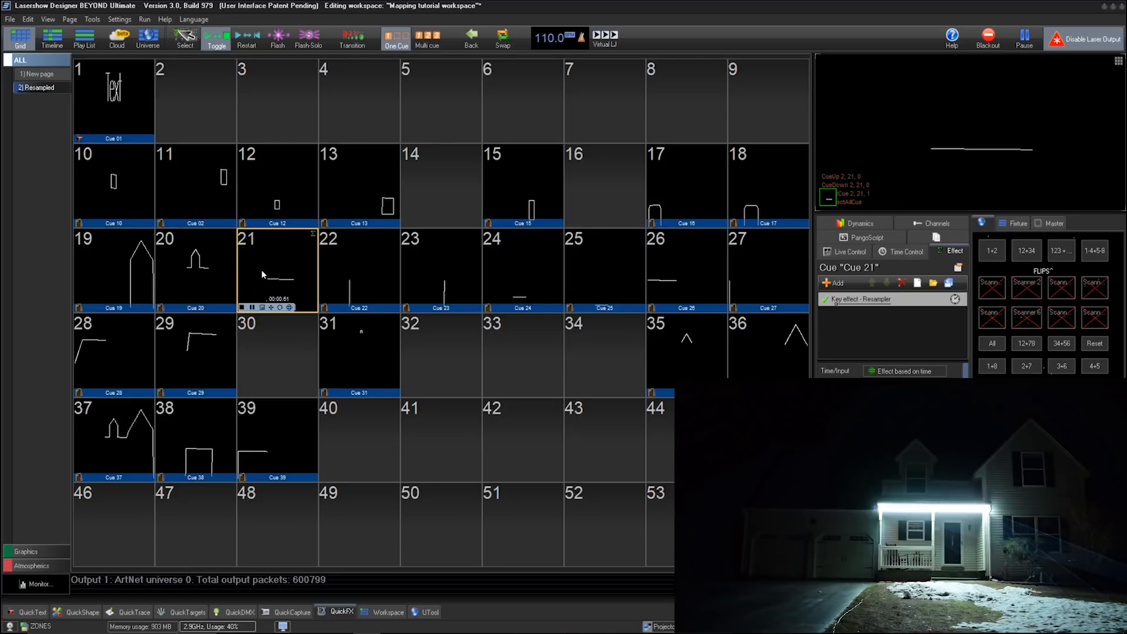
left_click(347, 268)
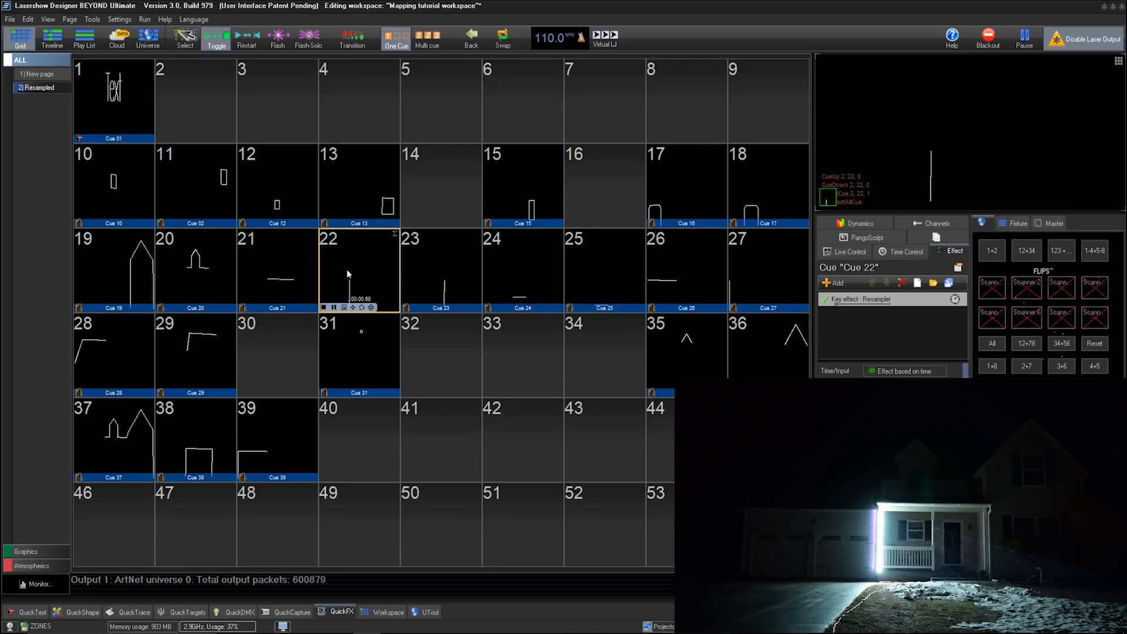
left_click(425, 286)
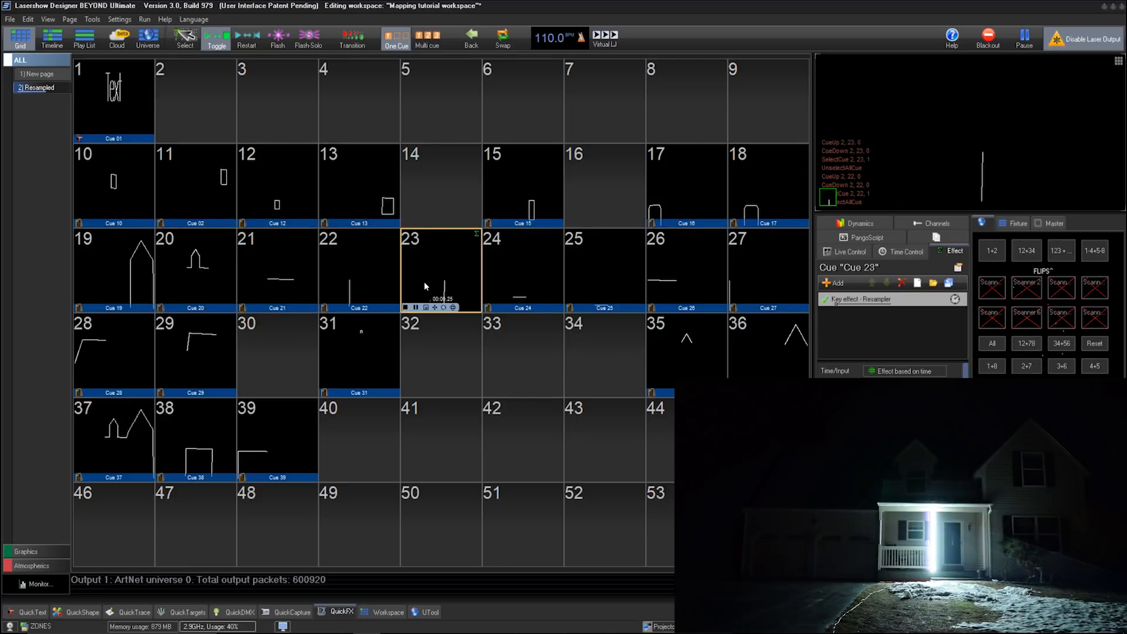
left_click(514, 287)
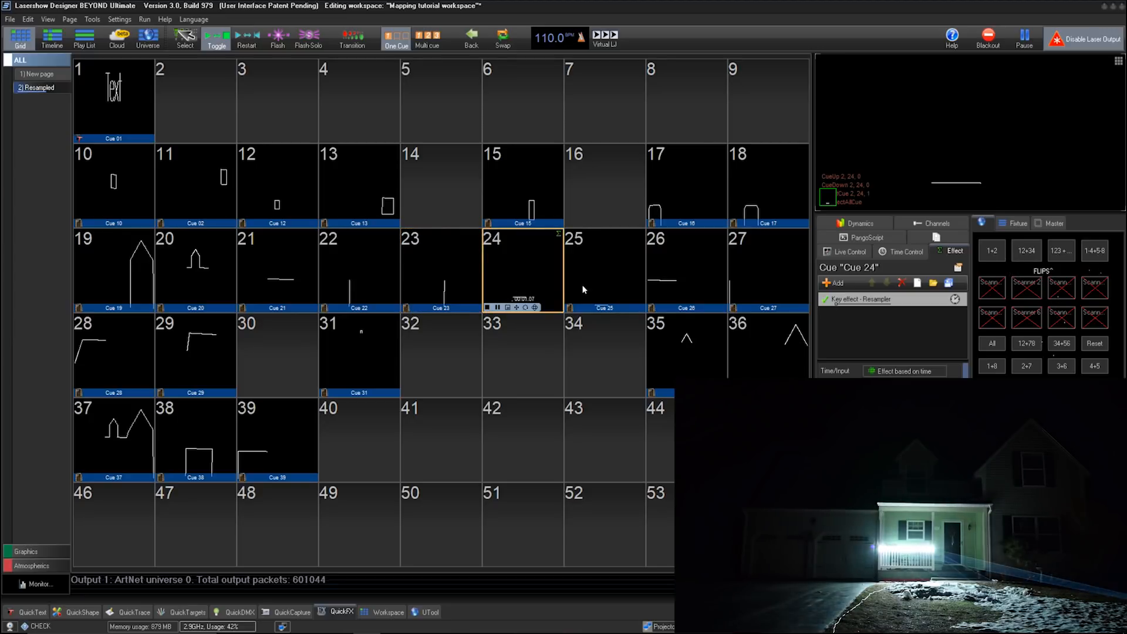
left_click(600, 281)
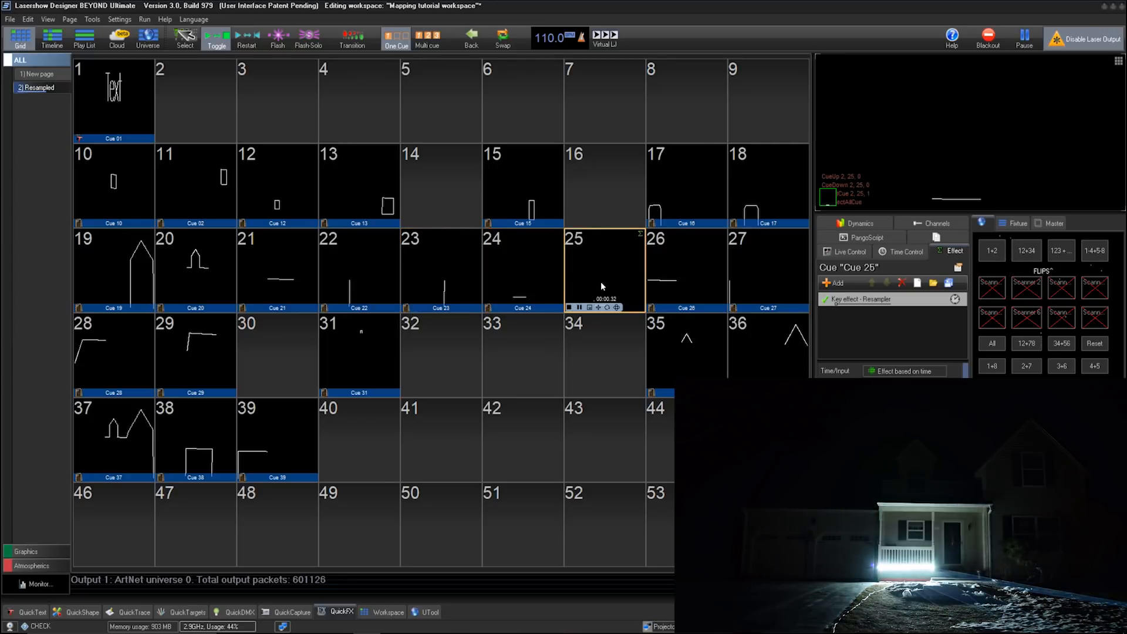
left_click(699, 270)
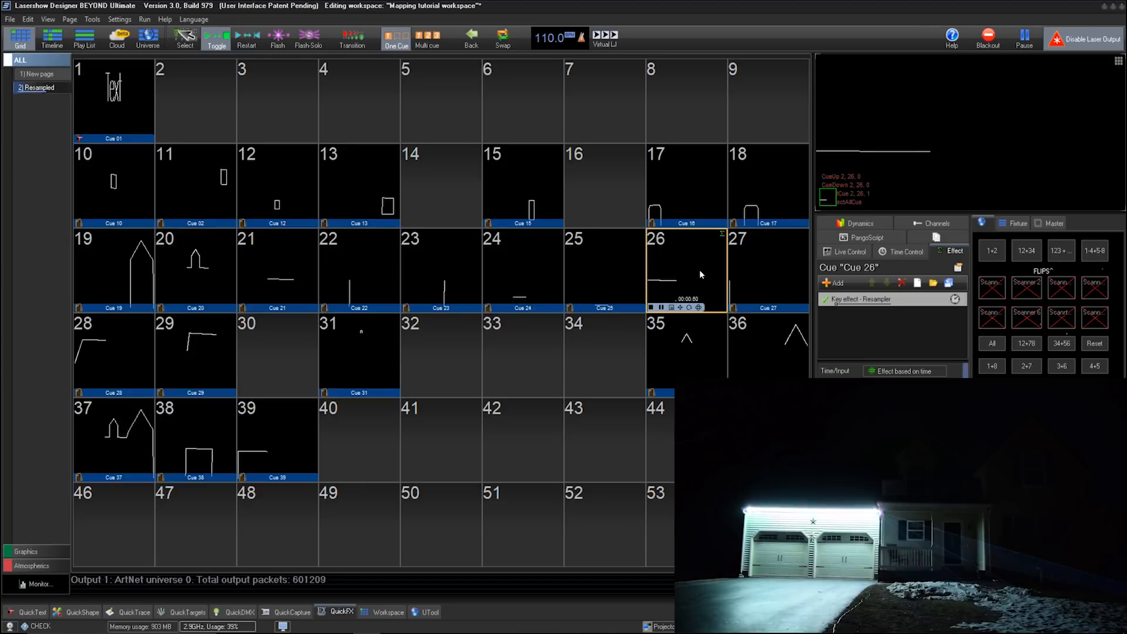
left_click(759, 258)
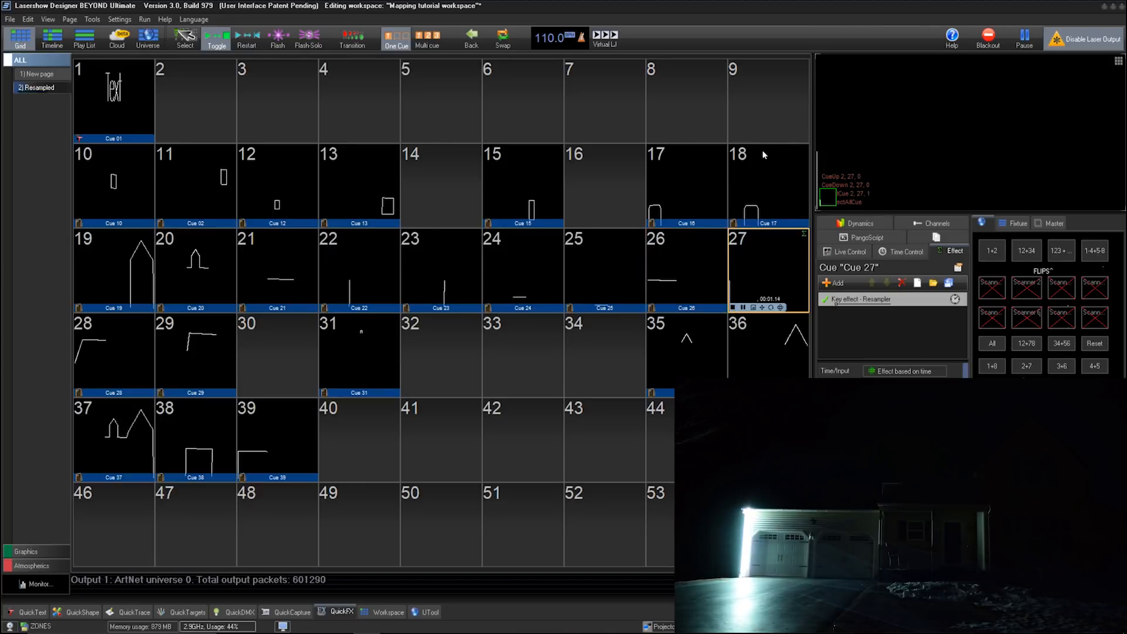
Play cue cells 18, 17, 15, 13, 12, 11 and 10 in turn to check the garage door, front door and window outlines
left_click(742, 161)
left_click(687, 175)
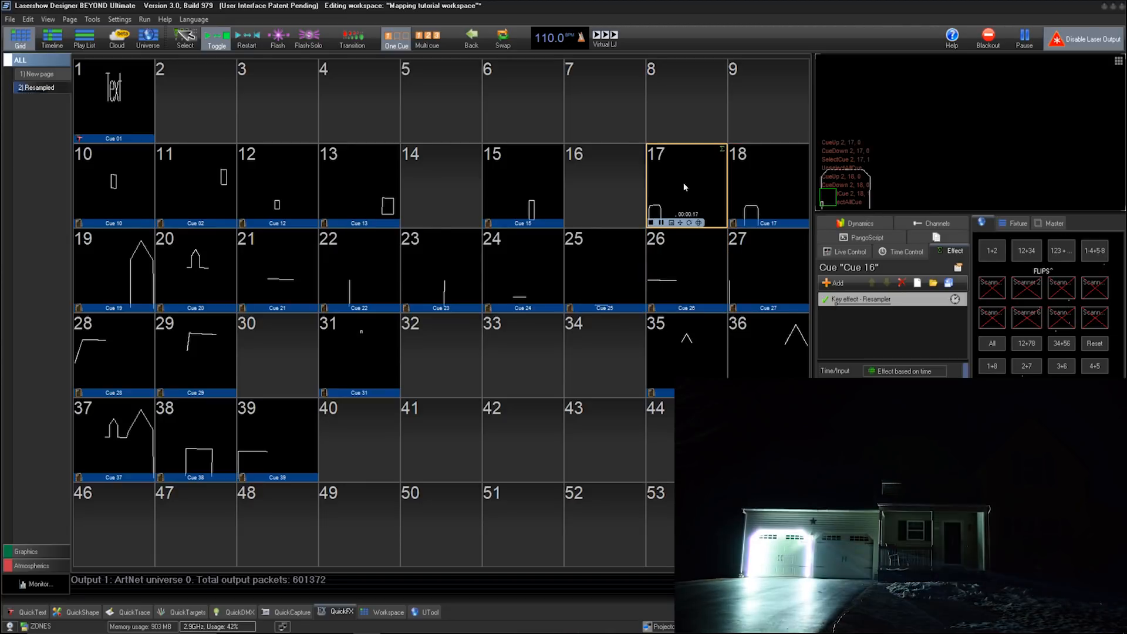
left_click(532, 182)
left_click(375, 168)
left_click(273, 171)
left_click(187, 170)
left_click(118, 164)
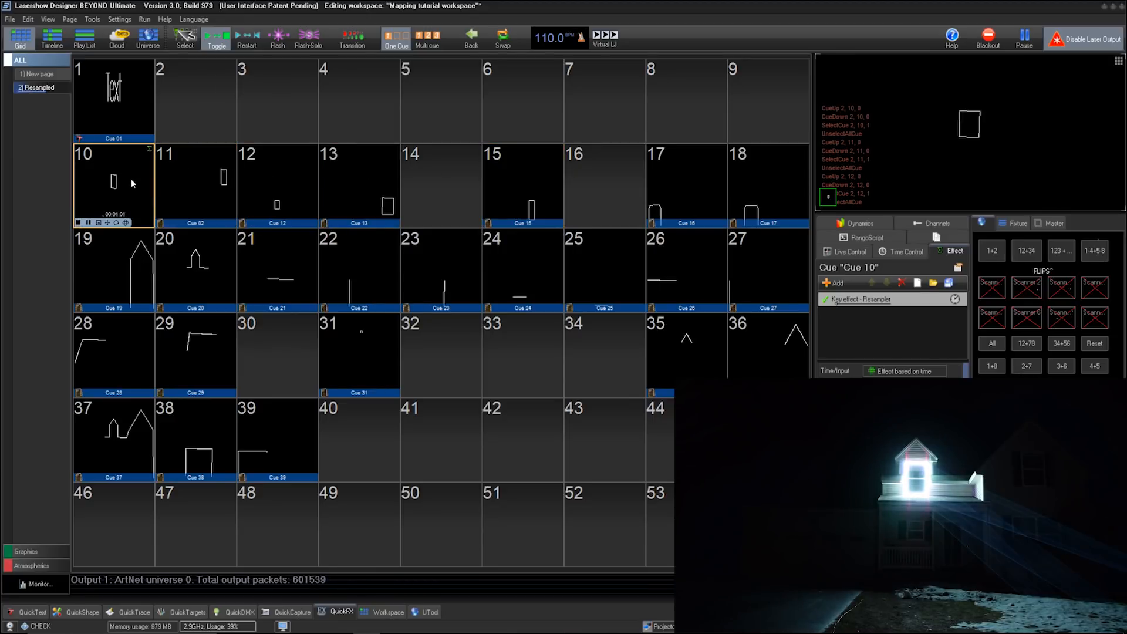
Stop cue 10, open the projection zones settings and project the test grid for zone 1
left_click(132, 179)
left_click(115, 20)
left_click(147, 45)
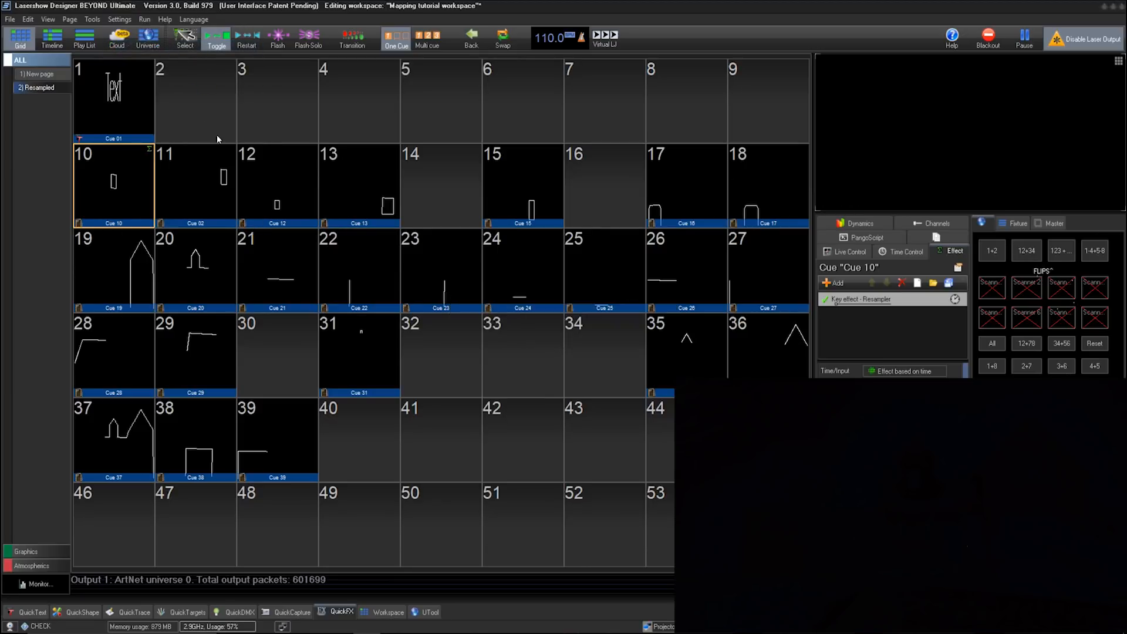
left_click(447, 184)
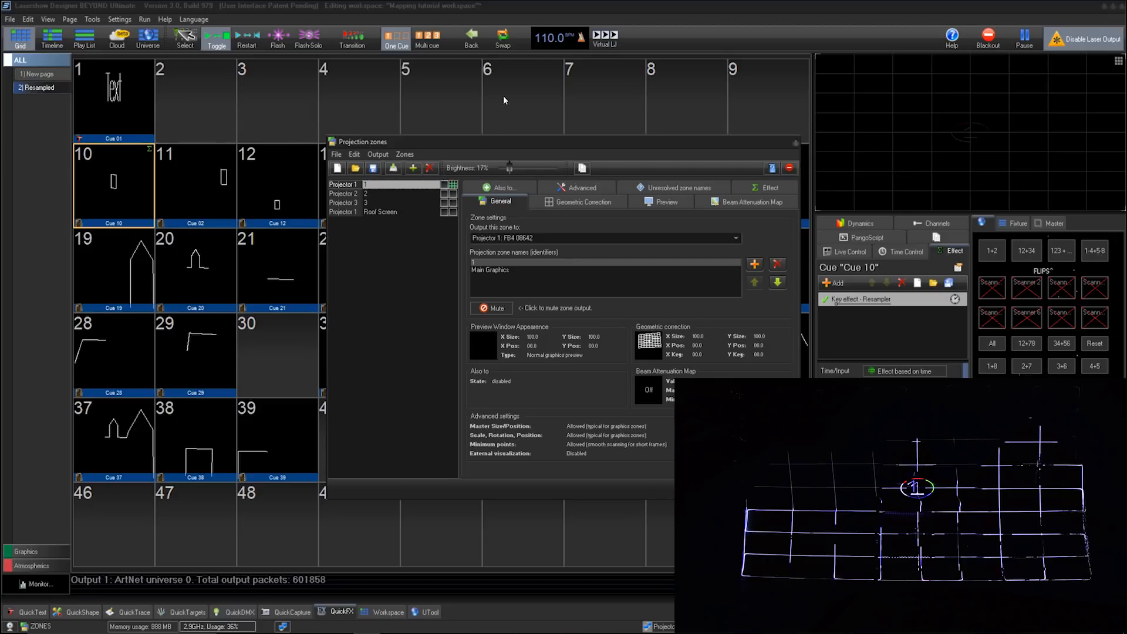
left_click_drag(475, 142, 452, 122)
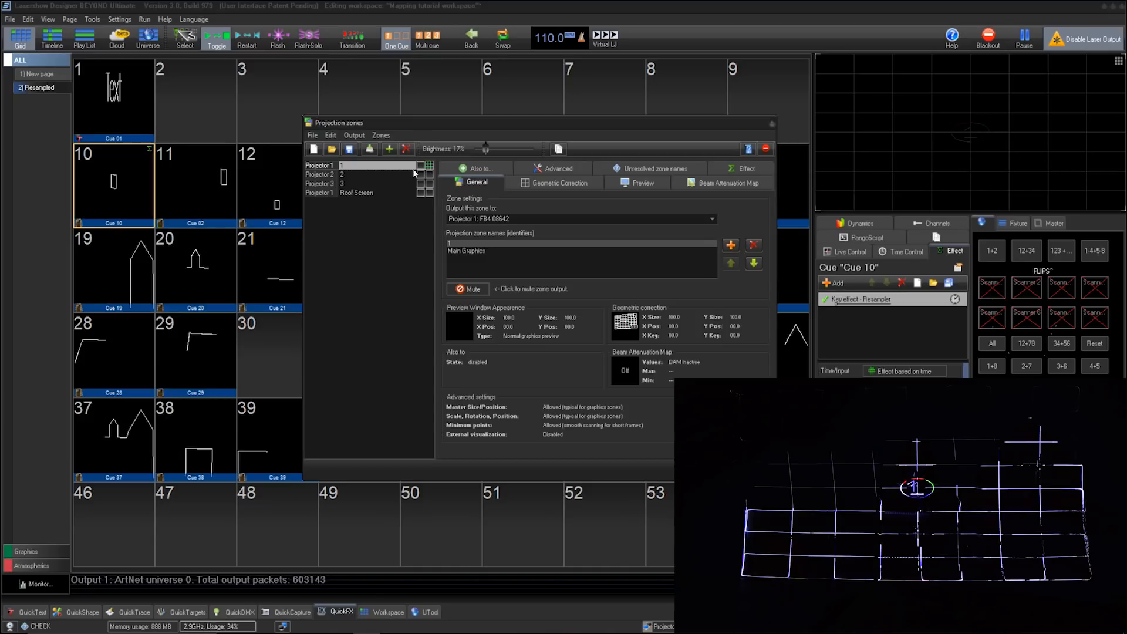
Turn on zone 2's test grid, briefly toggle zone 3's grid, and select zone 2
left_click(431, 175)
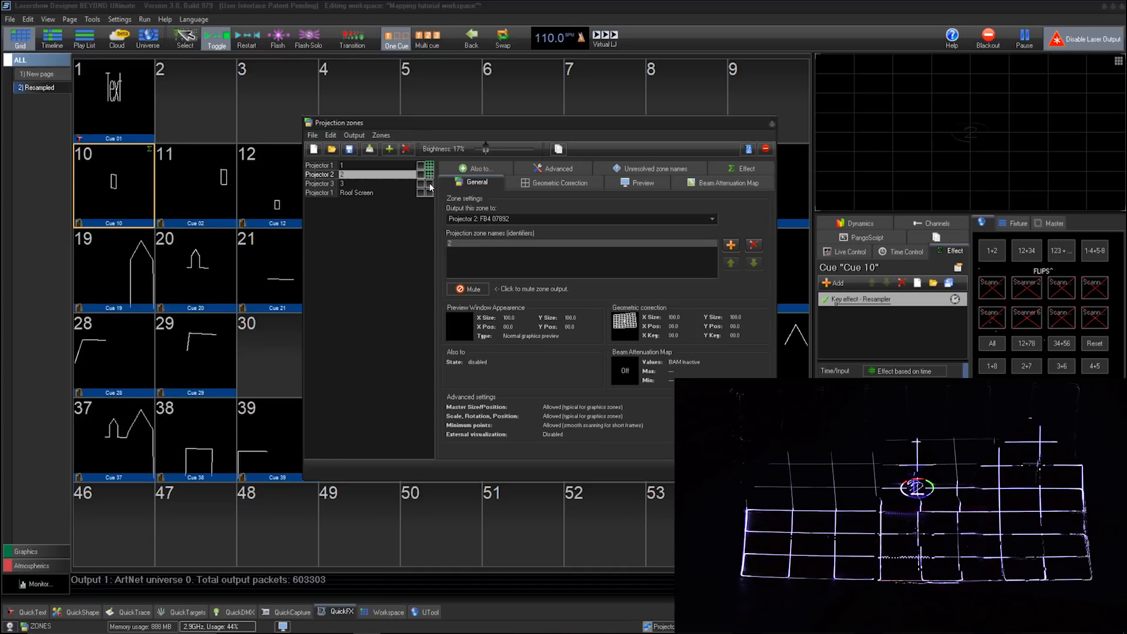
left_click(430, 184)
left_click(430, 185)
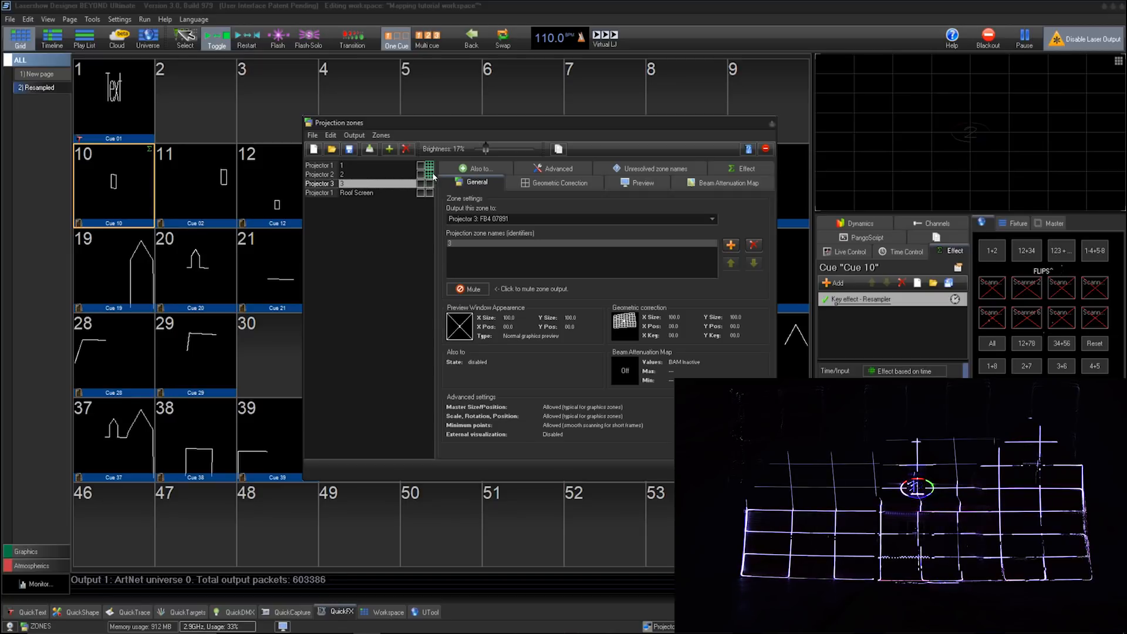
left_click(397, 175)
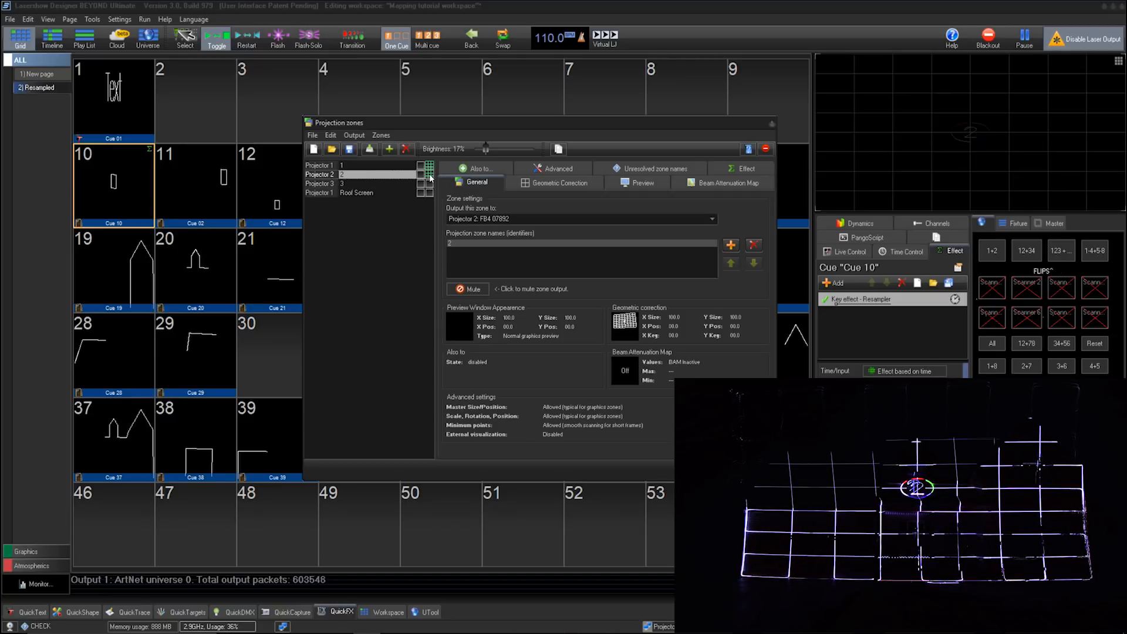
Save the projection zones over the existing mapping tutorial zones file
left_click(350, 149)
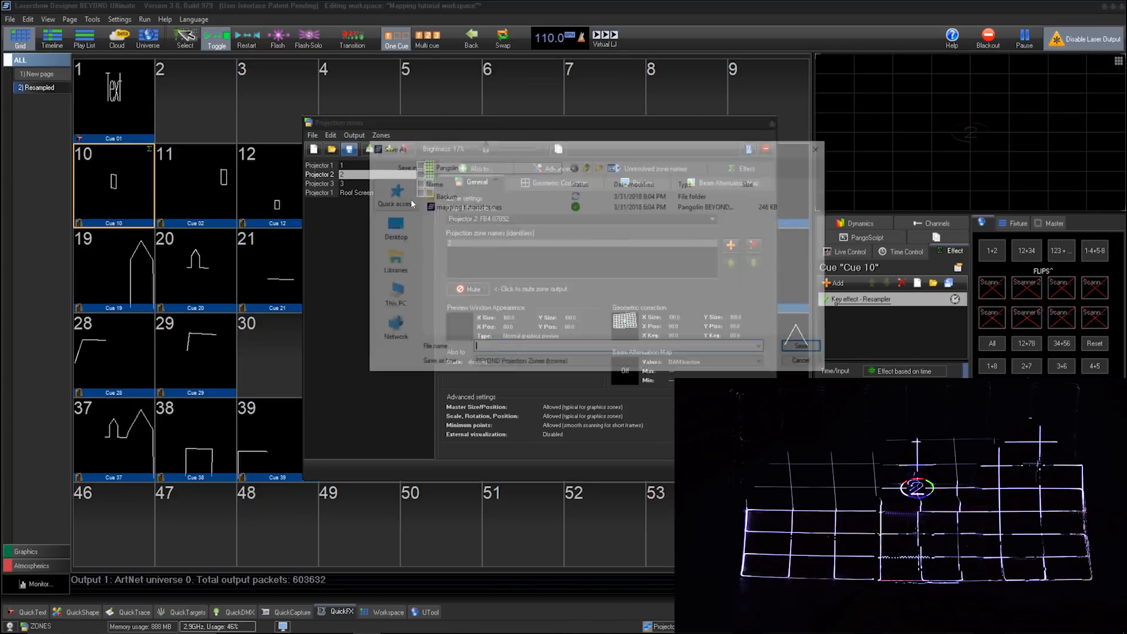
left_click(470, 206)
key("Return")
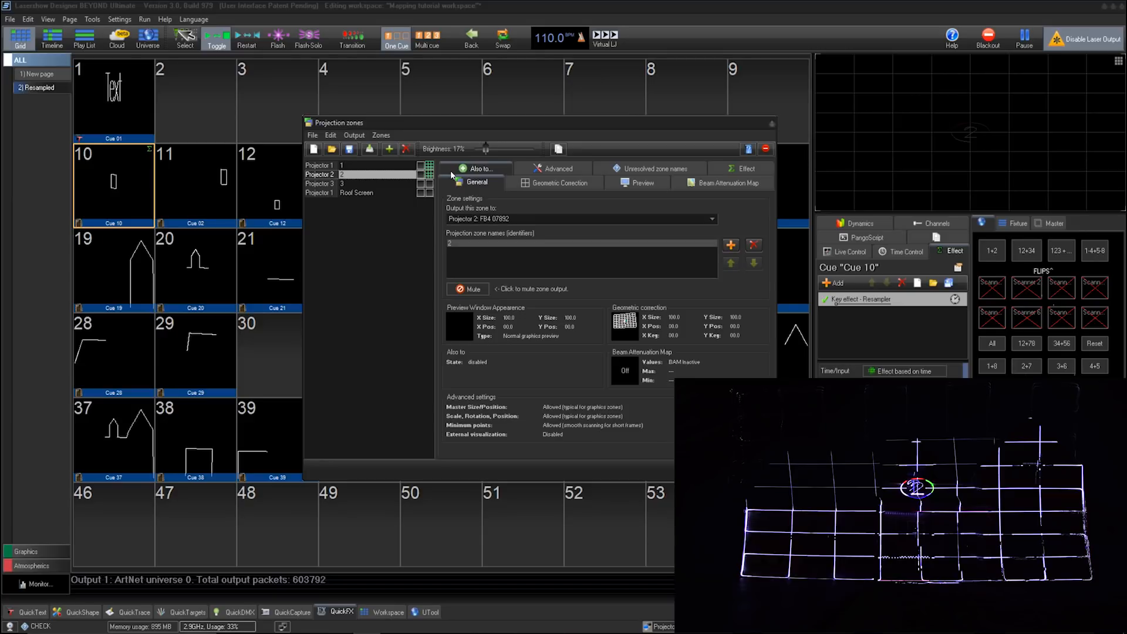
Open the geometric correction for zone 2 with its test grid projected and reset its free-form mesh
left_click(429, 175)
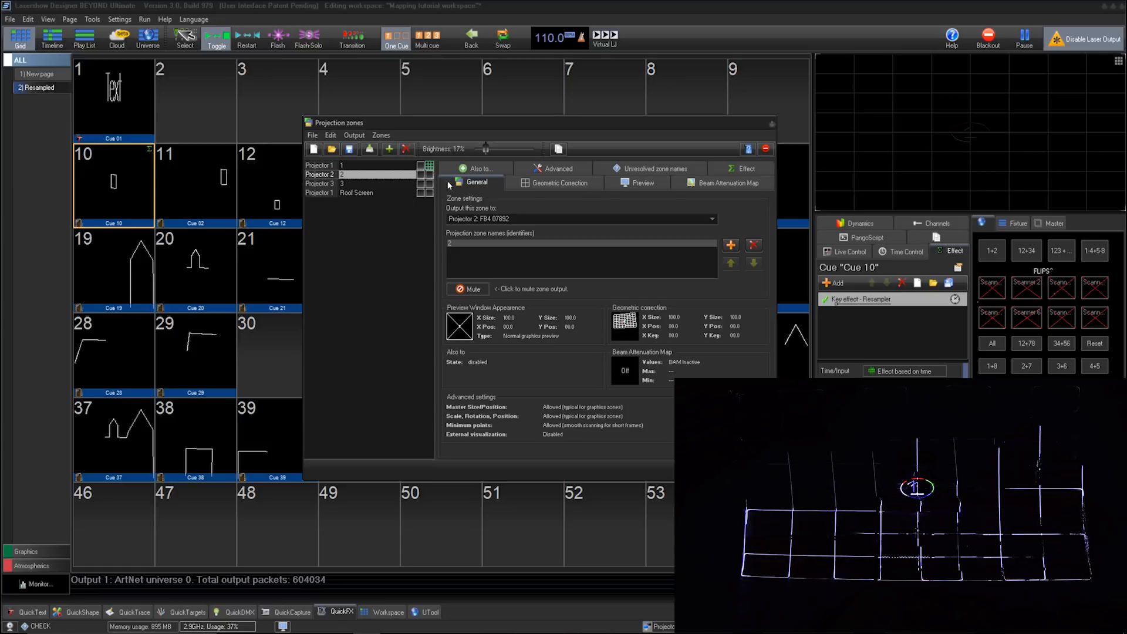
left_click(579, 186)
left_click(380, 184)
left_click(383, 175)
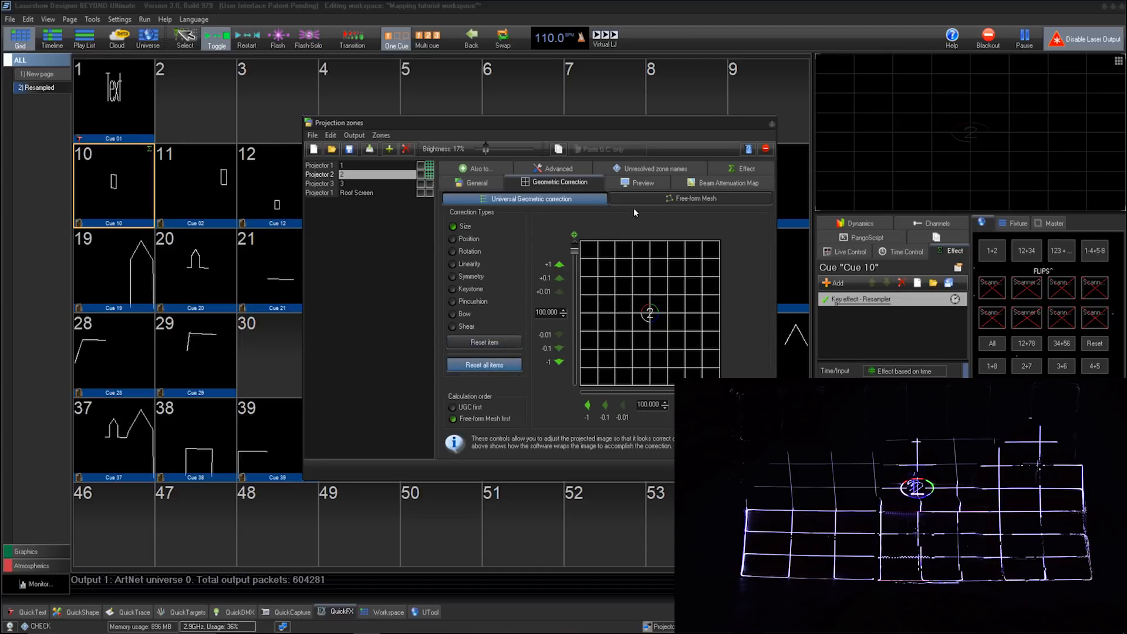
left_click(681, 199)
left_click(744, 435)
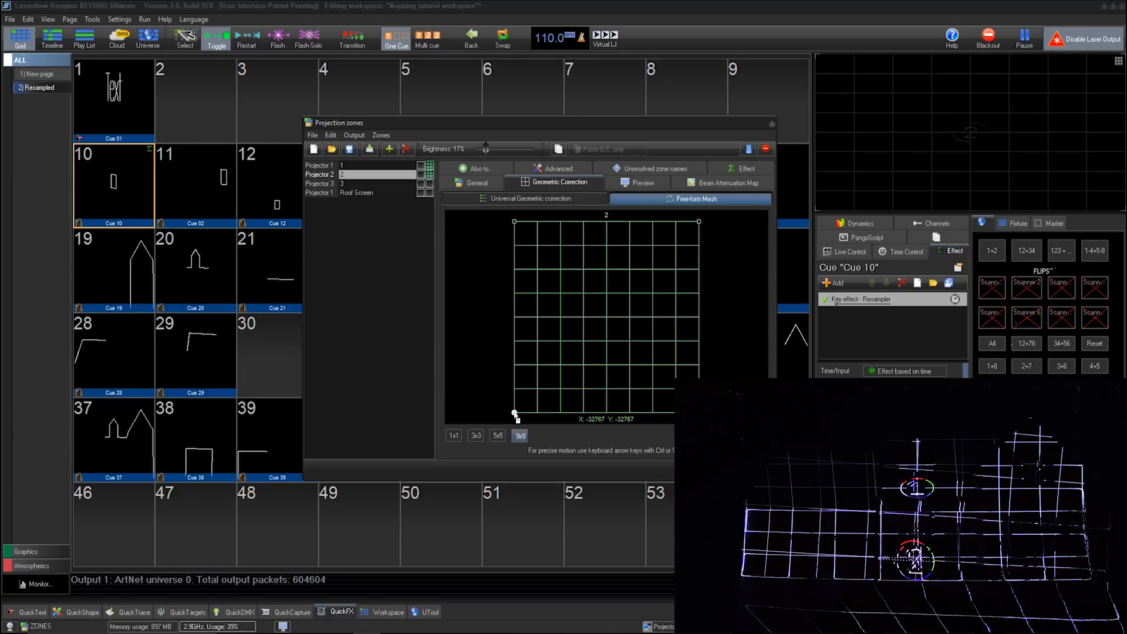
Switch zone 2's mesh to 1x1 and pull the lower-left and both upper corners inward, the upper-right to about X 17940, Y 17745
left_click(454, 435)
left_click_drag(512, 413, 530, 328)
left_click(515, 222)
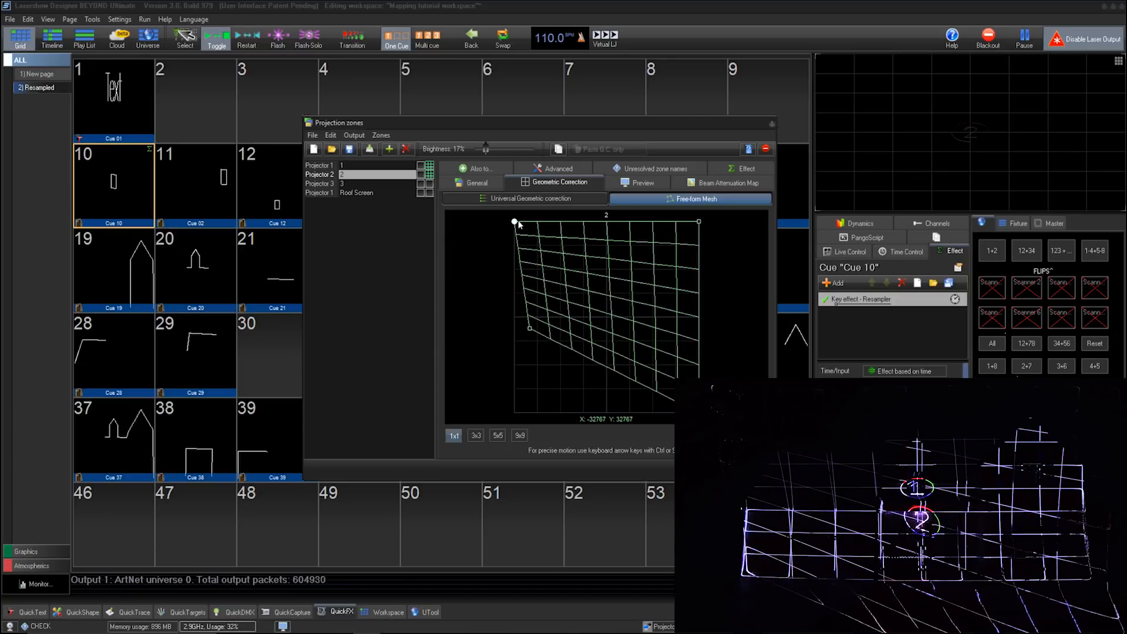
left_click_drag(514, 222, 535, 280)
left_click(699, 221)
left_click_drag(698, 222, 657, 265)
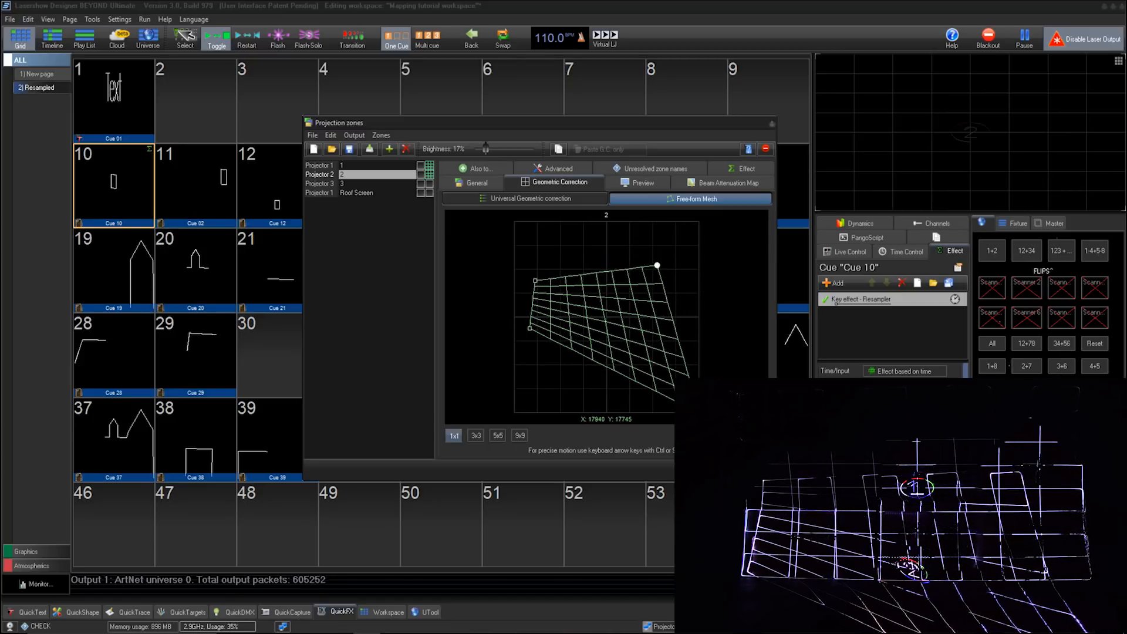
Match zone 1's grid with zone 2's mesh corners at about (-27690, -4485) lower-left, (30225, -1560) lower-right, (-27690, 26910) upper-left and (26520, 32370) upper-right
left_click_drag(699, 413, 675, 304)
left_click_drag(531, 332, 529, 330)
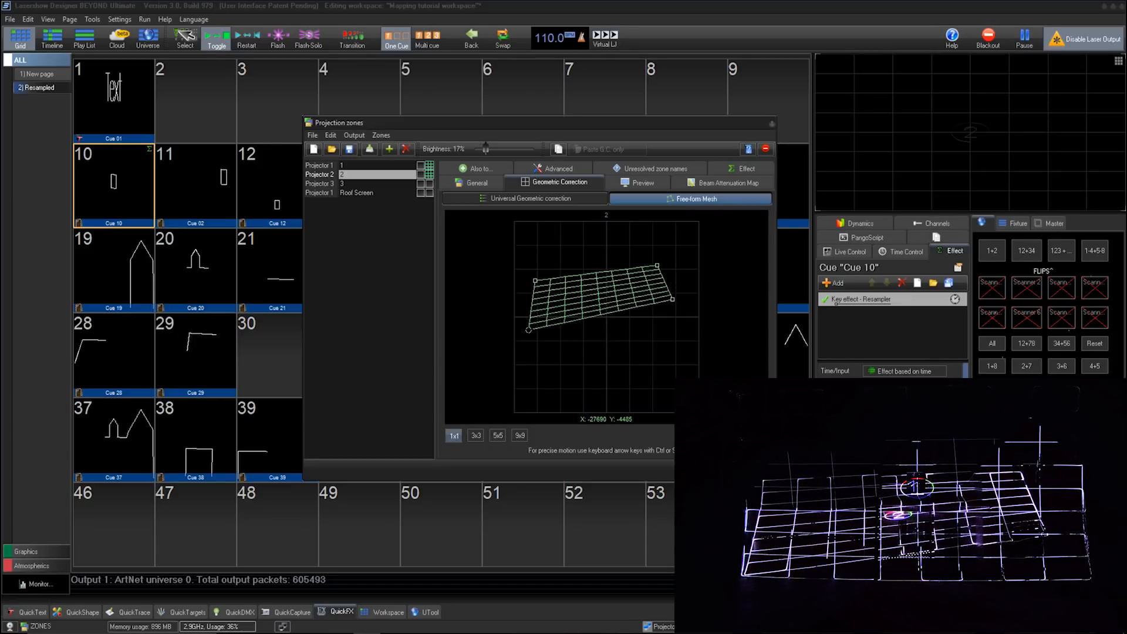
left_click_drag(673, 300, 691, 321)
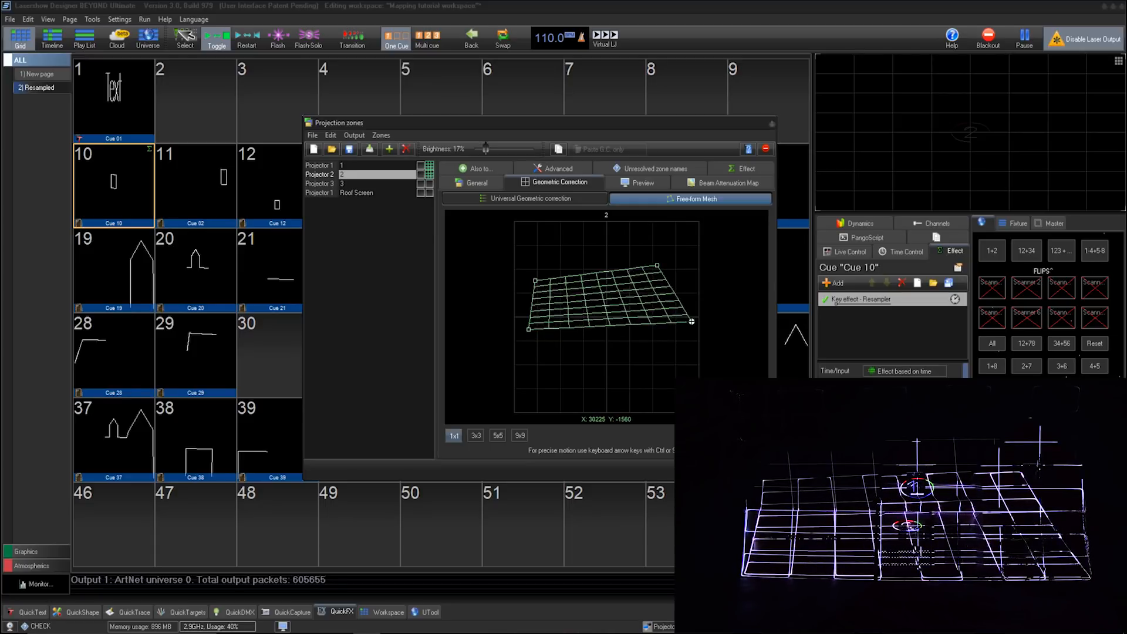
left_click_drag(538, 282, 528, 238)
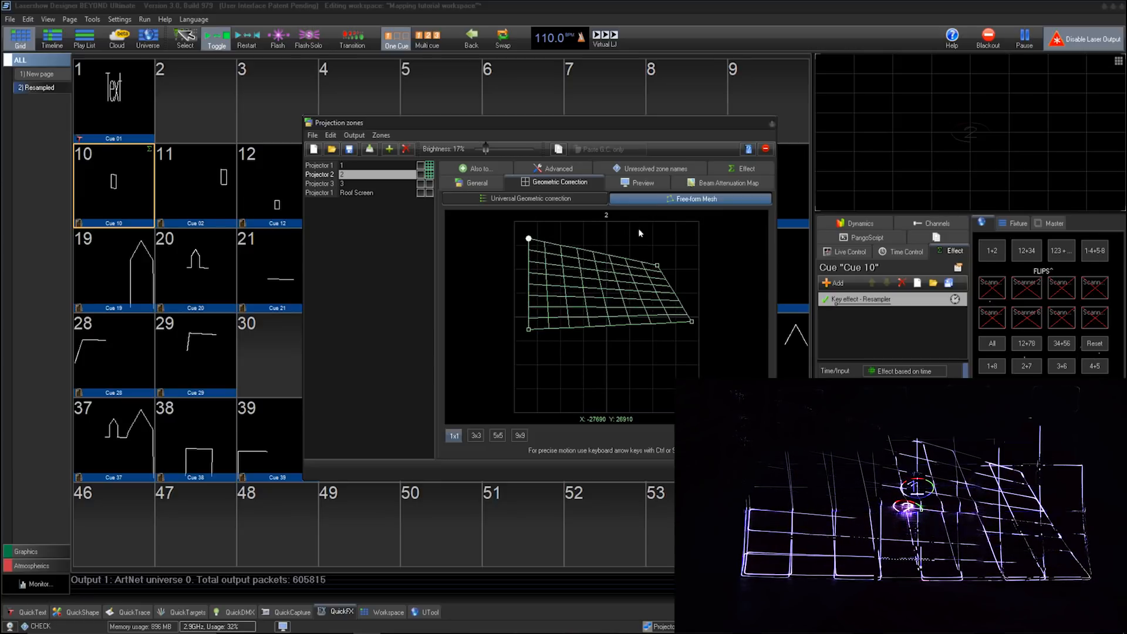
left_click_drag(656, 266, 680, 223)
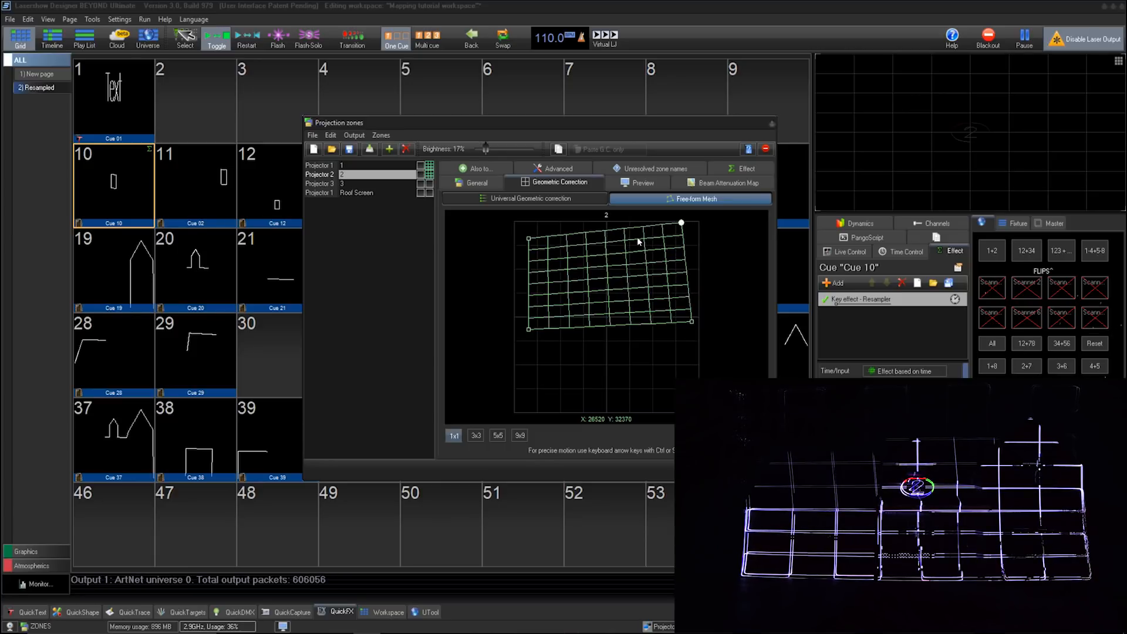
Nudge zone 2's lower-right mesh corner in fine increments to about X 30289, Y -2008
left_click(693, 322)
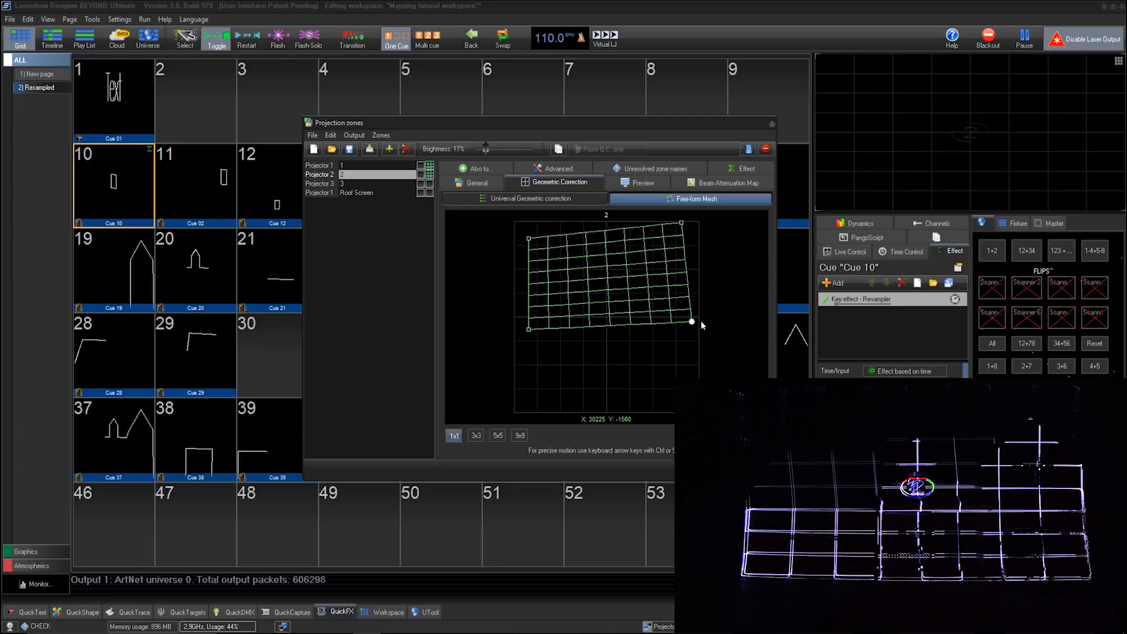
key("Down")
key("Down")
key("Down")
key("Down")
key("Down")
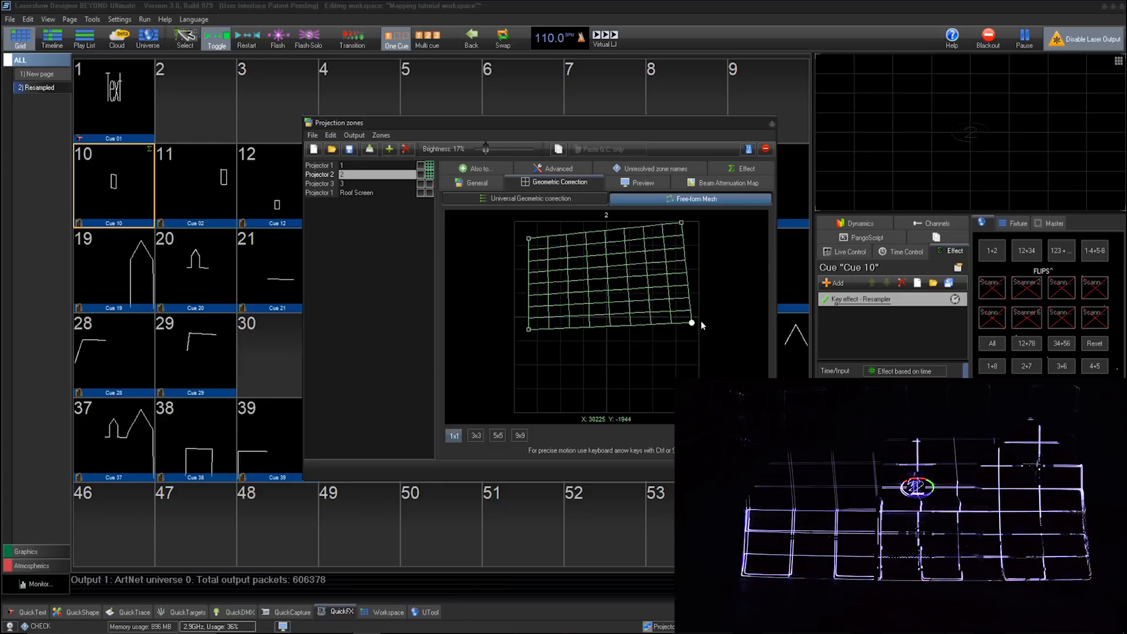
key("Left")
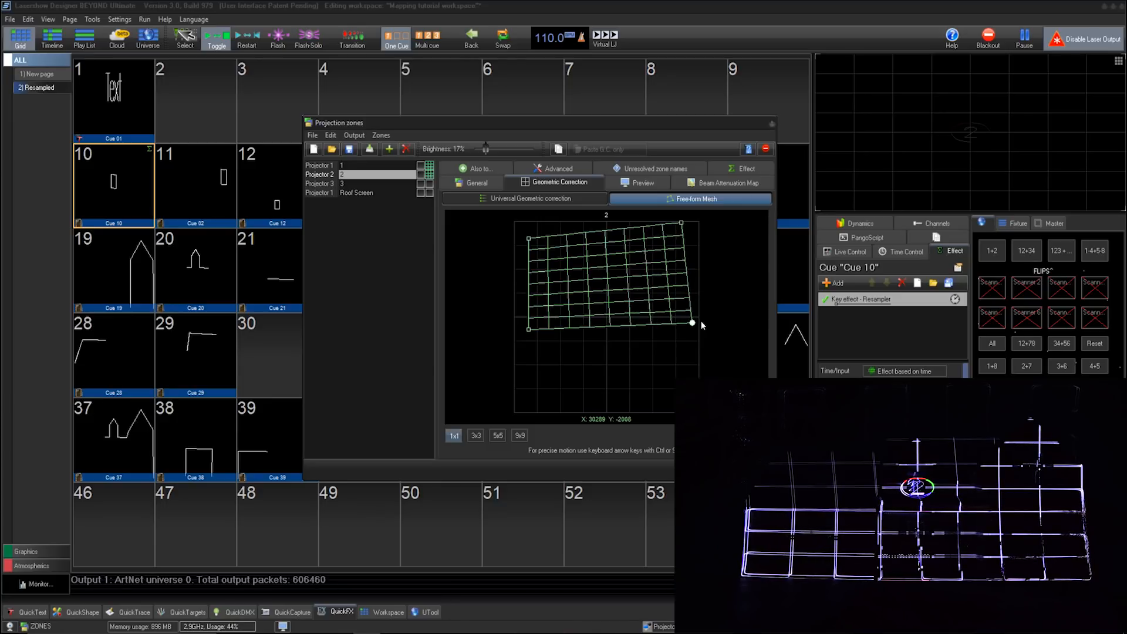
Fine-tune zone 2's lower-left mesh corner outward and down to about X -28074, Y -4738 to match the projected grids
key("Down")
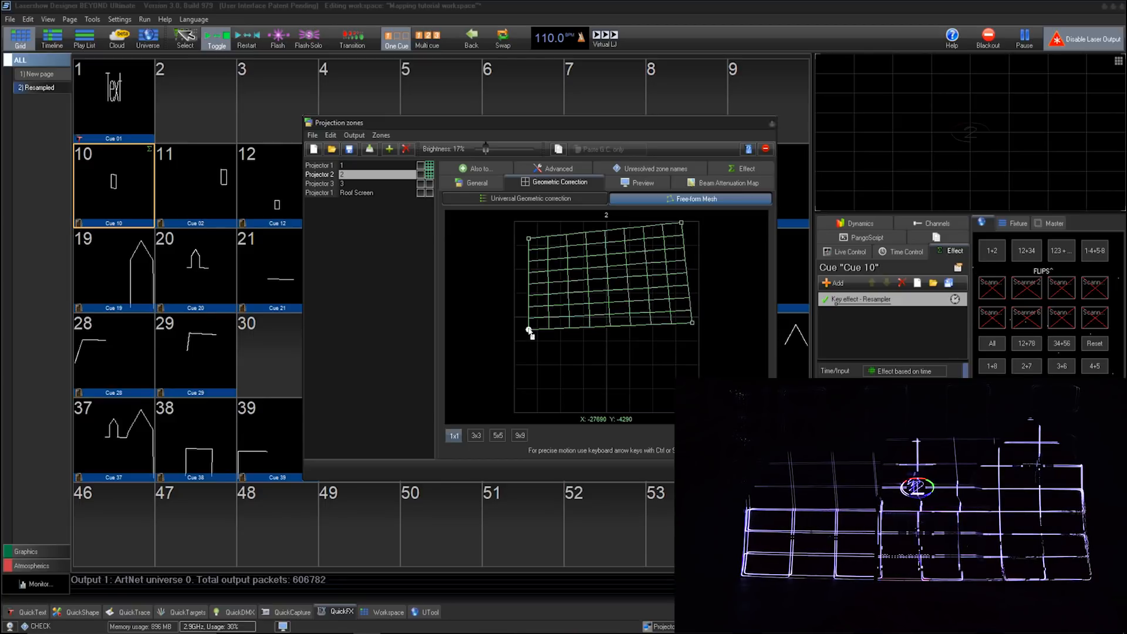
key("ctrl+Left")
key("ctrl+Left")
key("ctrl+Left")
key("ctrl+Down")
key("ctrl+Down")
key("ctrl+Down")
key("Down")
key("Down")
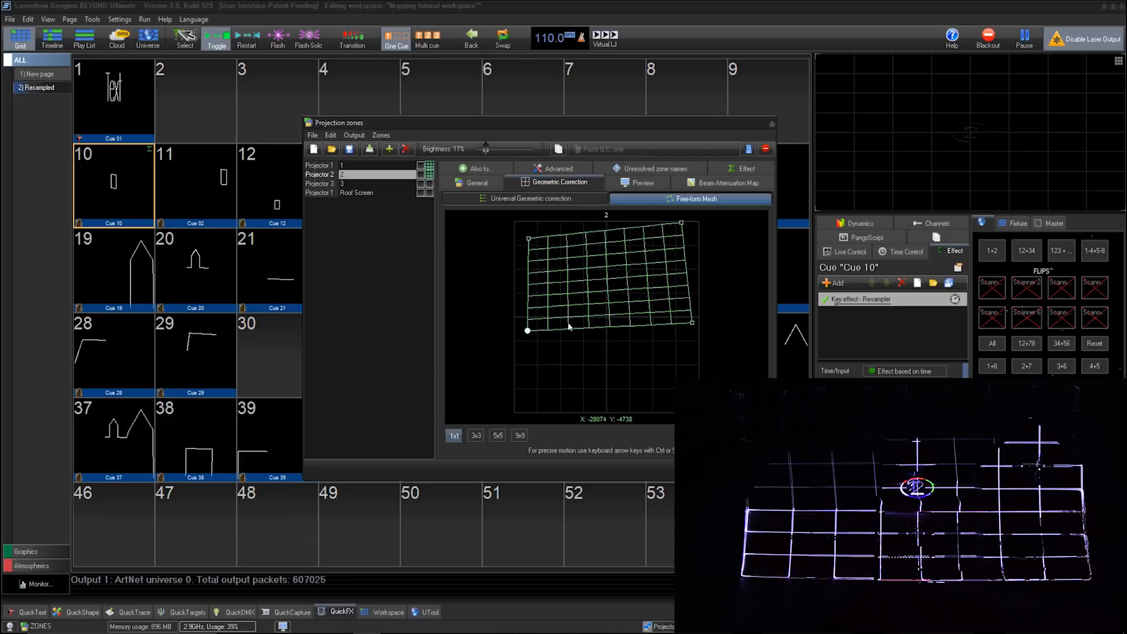
Fine-tune zone 2's upper-left mesh corner to about X -28266, Y 26718
left_click(528, 239)
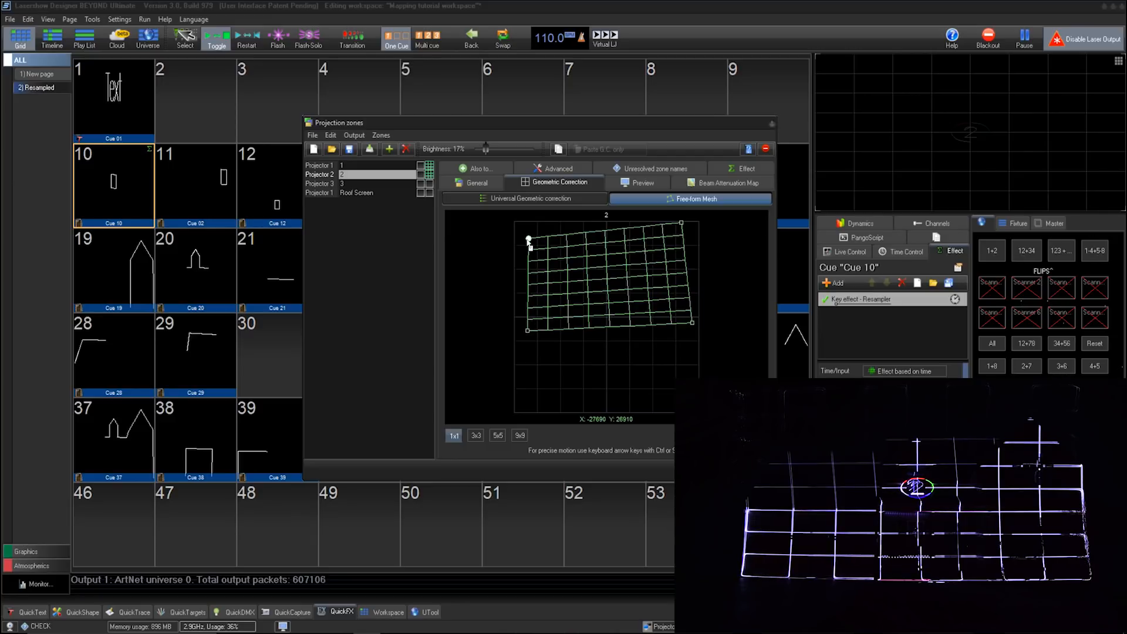
key("ctrl+Down")
key("ctrl+Left")
key("ctrl+Left")
key("ctrl+Left")
key("ctrl+Up")
key("ctrl+Up")
key("ctrl+Up")
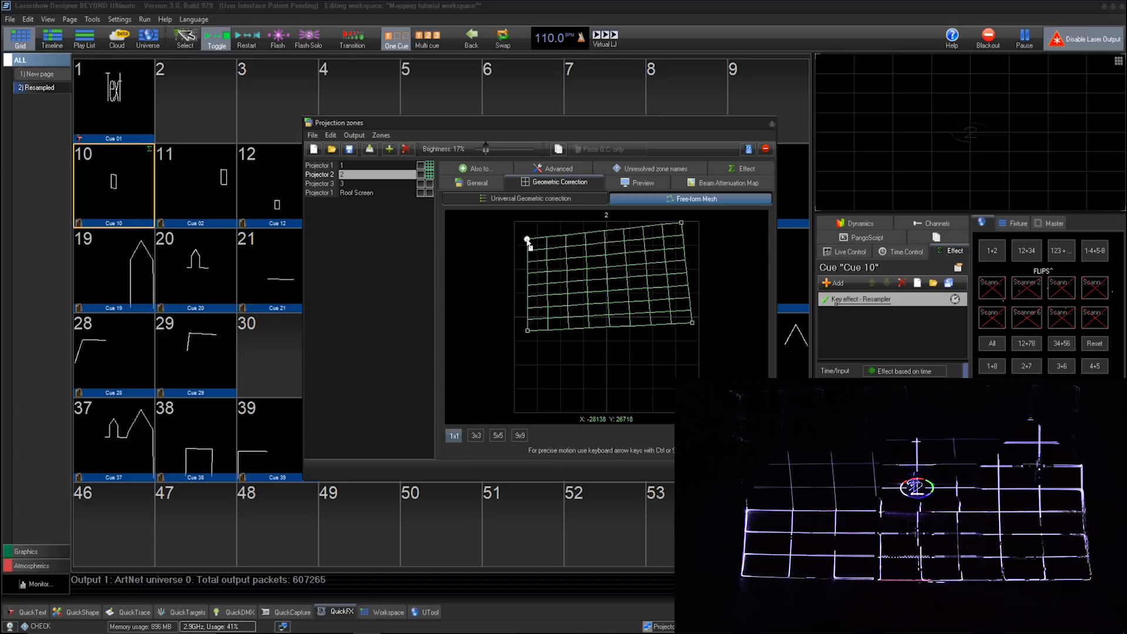
key("ctrl+Down")
key("ctrl+Down")
key("ctrl+Down")
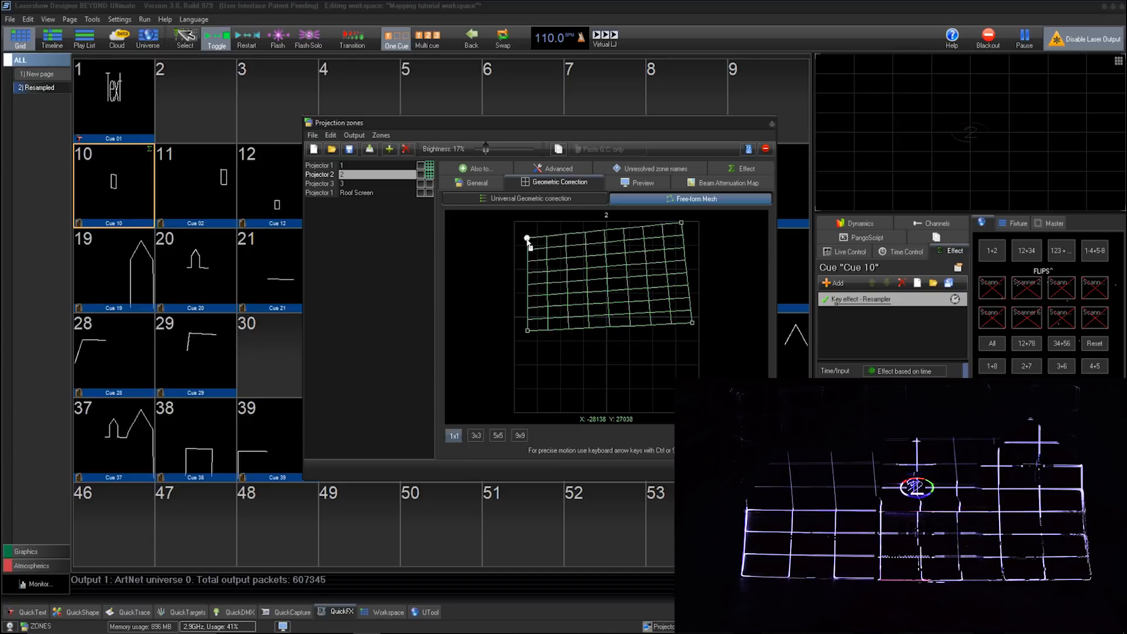
key("ctrl+Left")
key("ctrl+Left")
key("ctrl+Down")
key("ctrl+Down")
key("ctrl+Down")
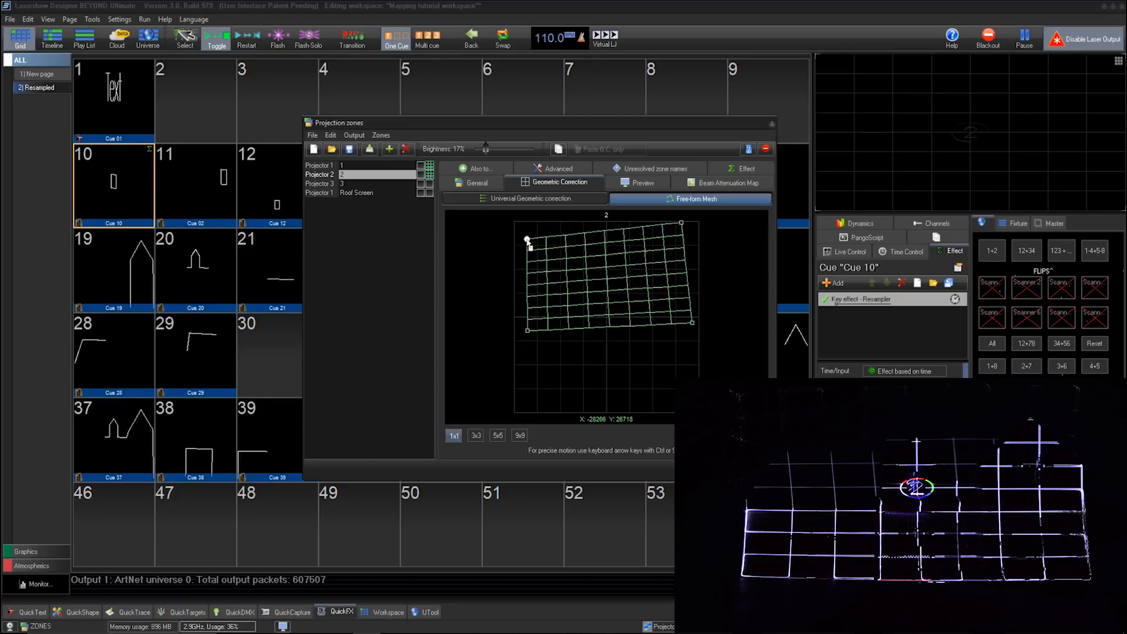
Fine-tune zone 2's upper-right mesh corner to about X 26904, Y 32306
left_click(680, 223)
key("ctrl+Right")
key("ctrl+Right")
key("ctrl+Right")
key("ctrl+Right")
key("ctrl+Right")
key("ctrl+Right")
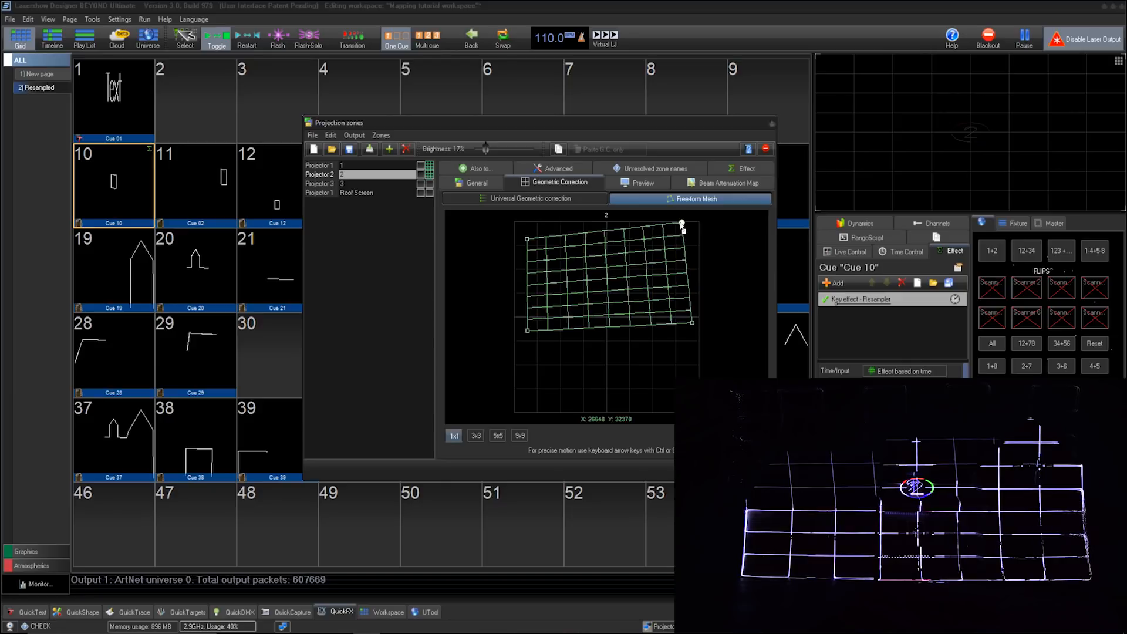
key("ctrl+Up")
key("ctrl+Down")
key("ctrl+Down")
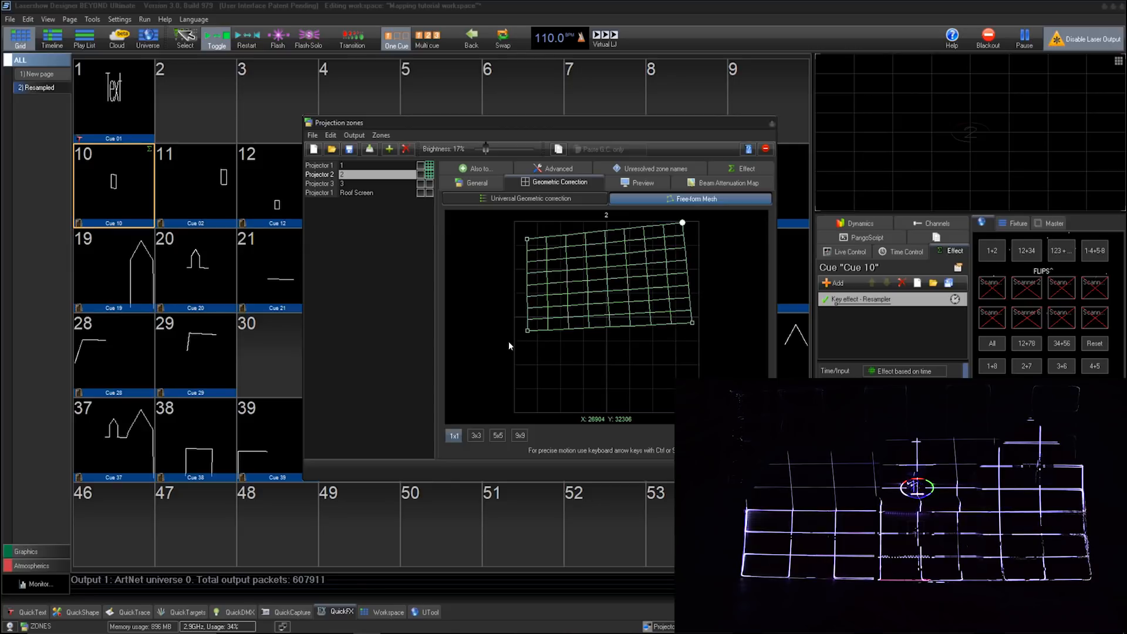
Switch zone 2's mesh to 3x3 and nudge its centre point to about X 213, Y 13006
left_click(476, 436)
left_click(609, 279)
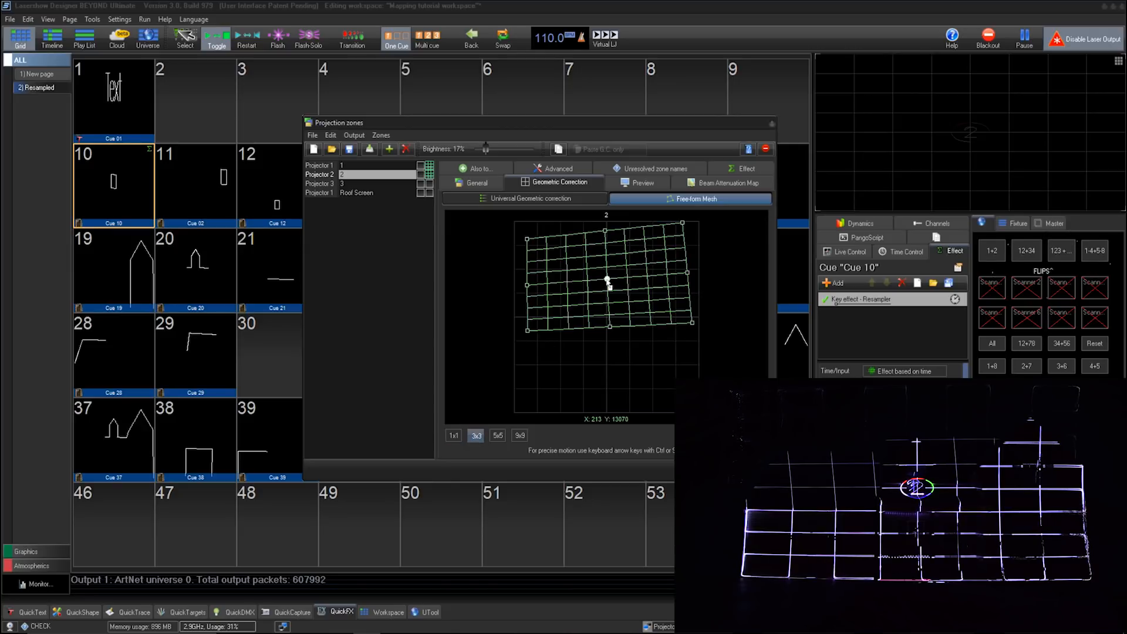
key("ctrl+Down")
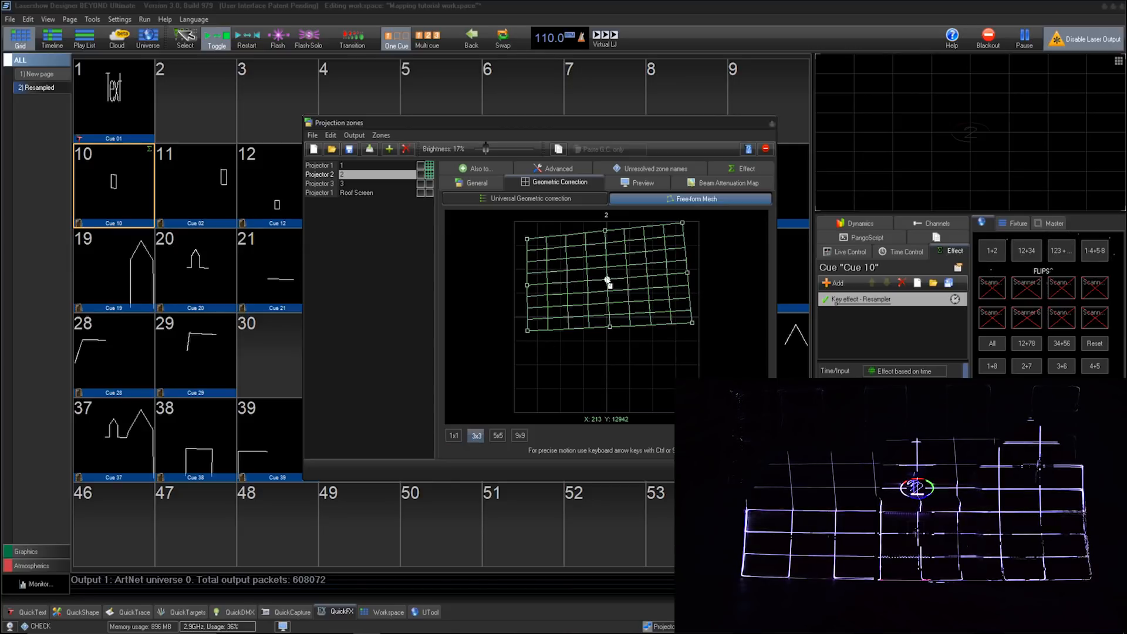
key("ctrl+Up")
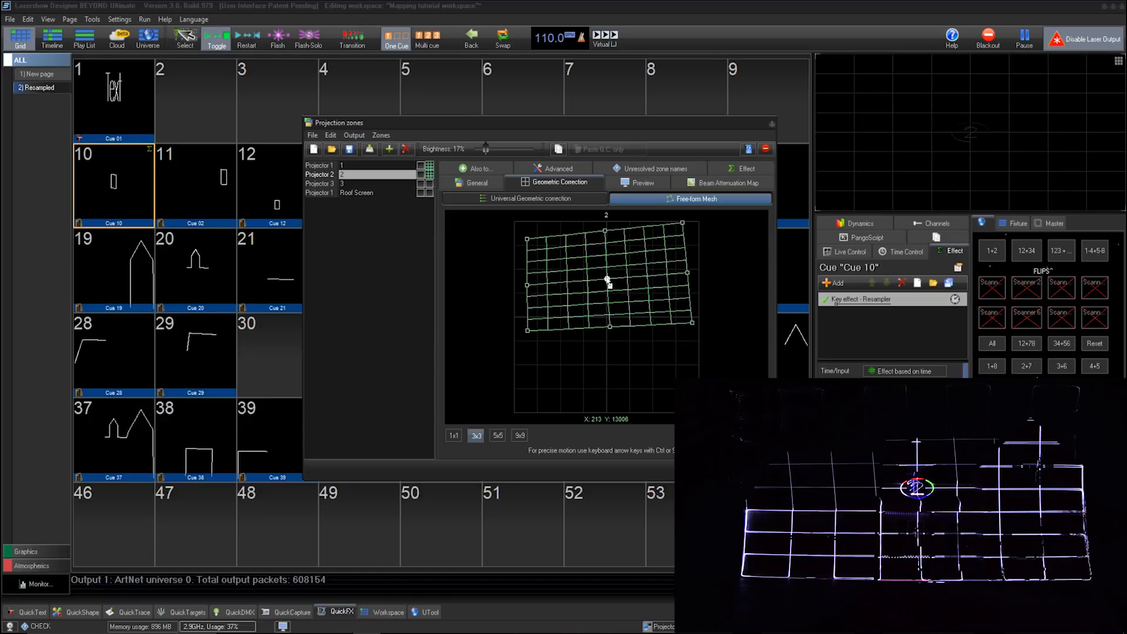
Nudge the midpoint of zone 2's lower mesh edge to about X 1108, Y -3437
left_click(609, 327)
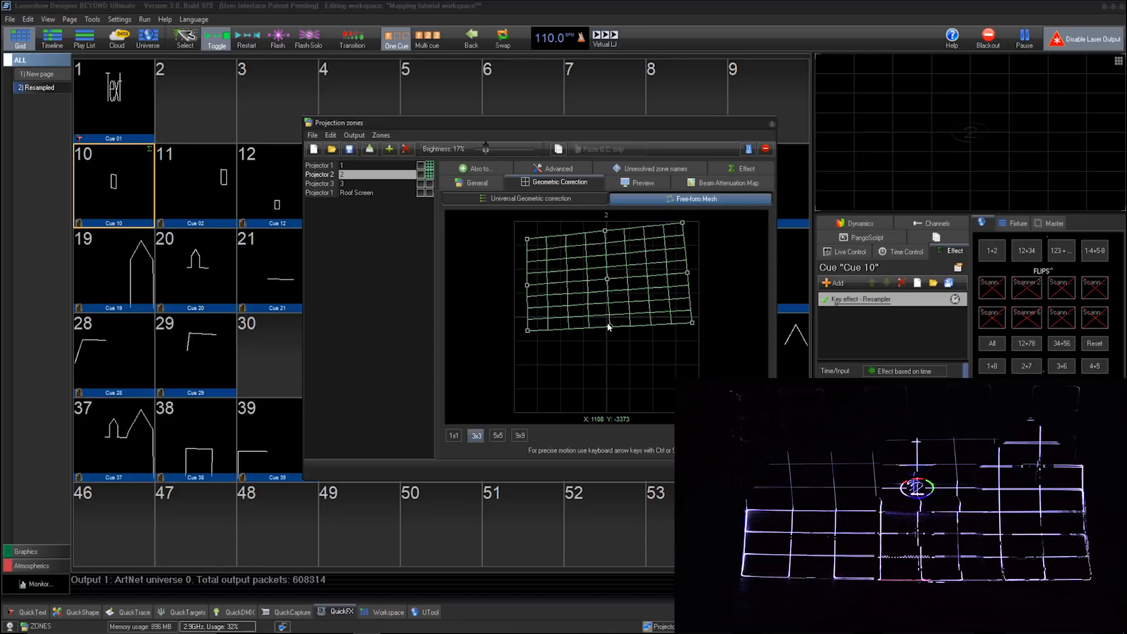
key("ctrl+Left")
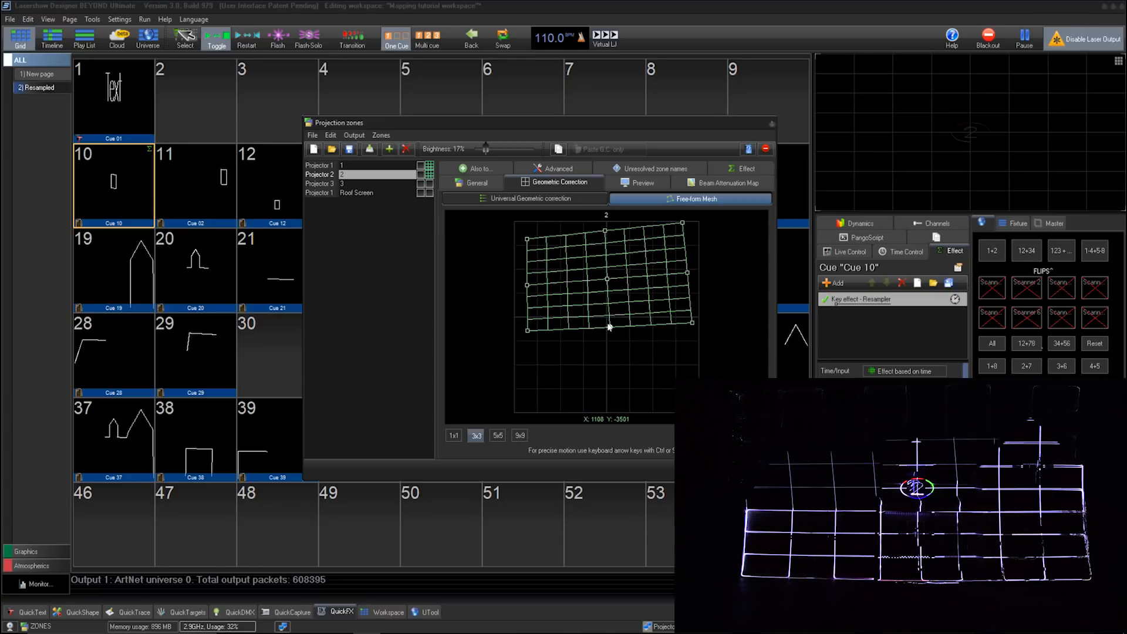
key("ctrl+Right")
key("ctrl+Down")
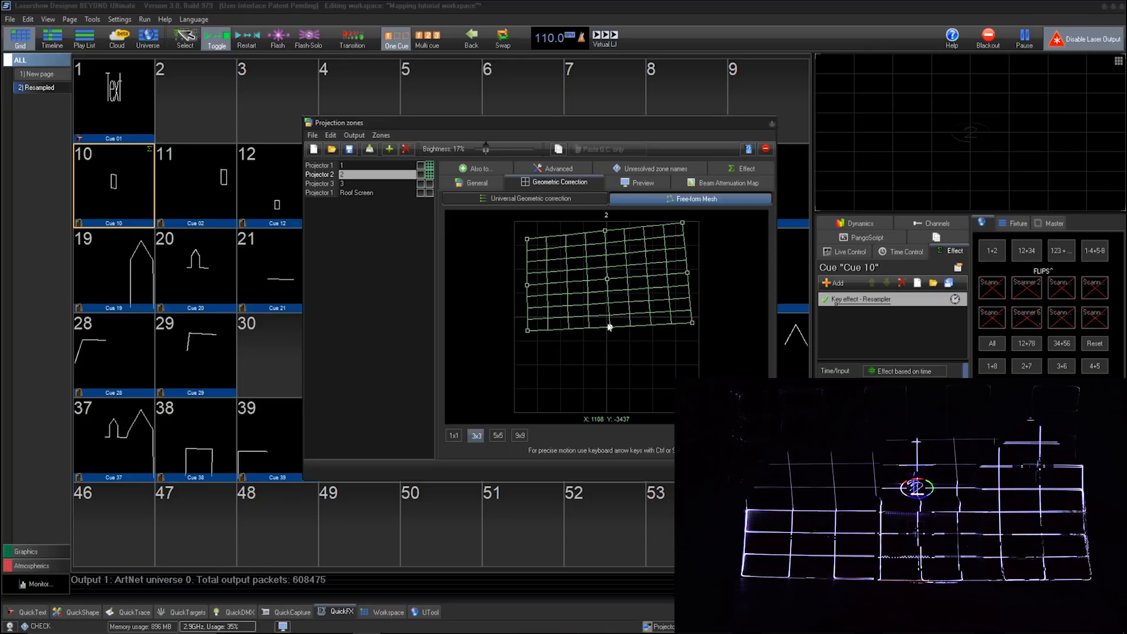
Nudge the midpoint of zone 2's upper mesh edge to about X -745, Y 29192
left_click(605, 231)
key("ctrl+Left")
key("ctrl+Down")
key("ctrl+Down")
key("ctrl+Down")
key("ctrl+Down")
key("ctrl+Down")
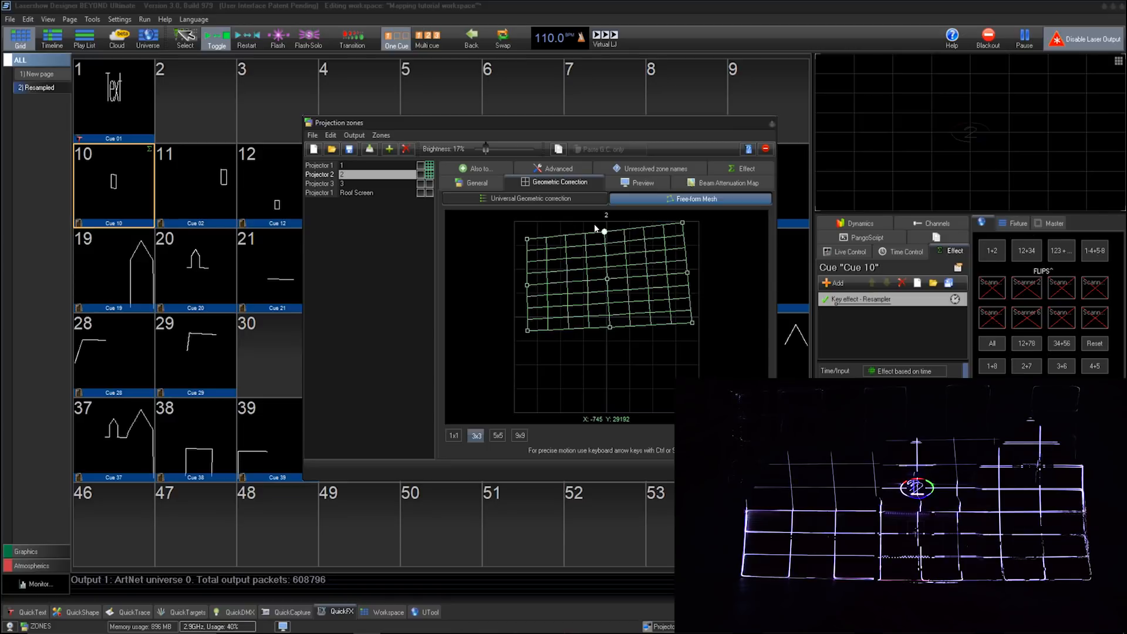
Reposition the midpoint of zone 2's left mesh edge to about X -28202, Y 11234
left_click(527, 286)
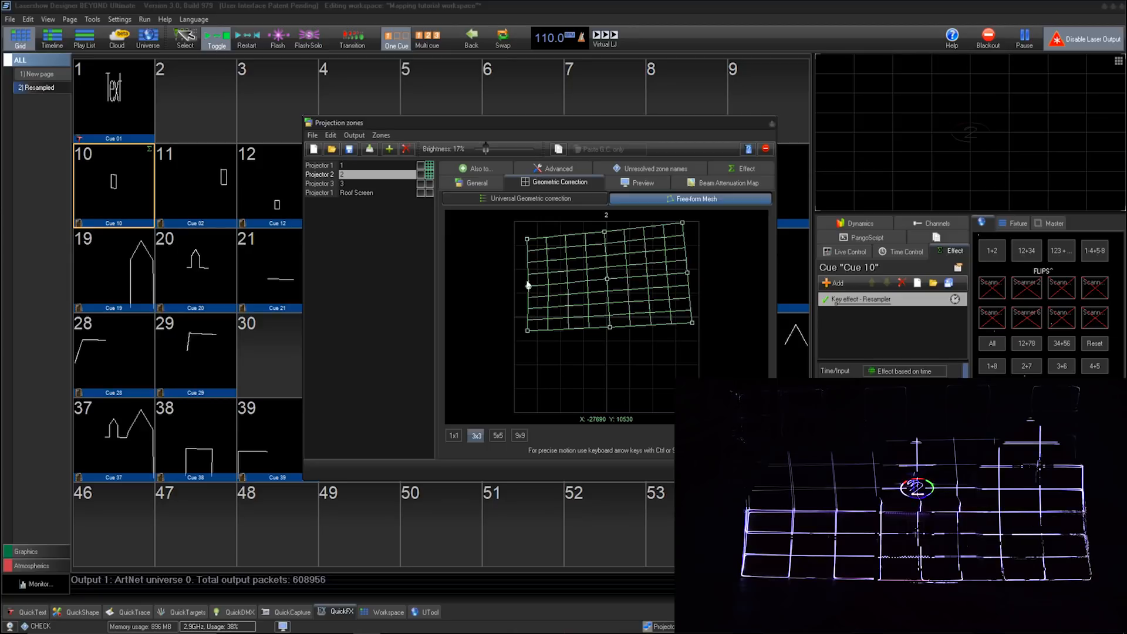
left_click_drag(528, 285, 527, 285)
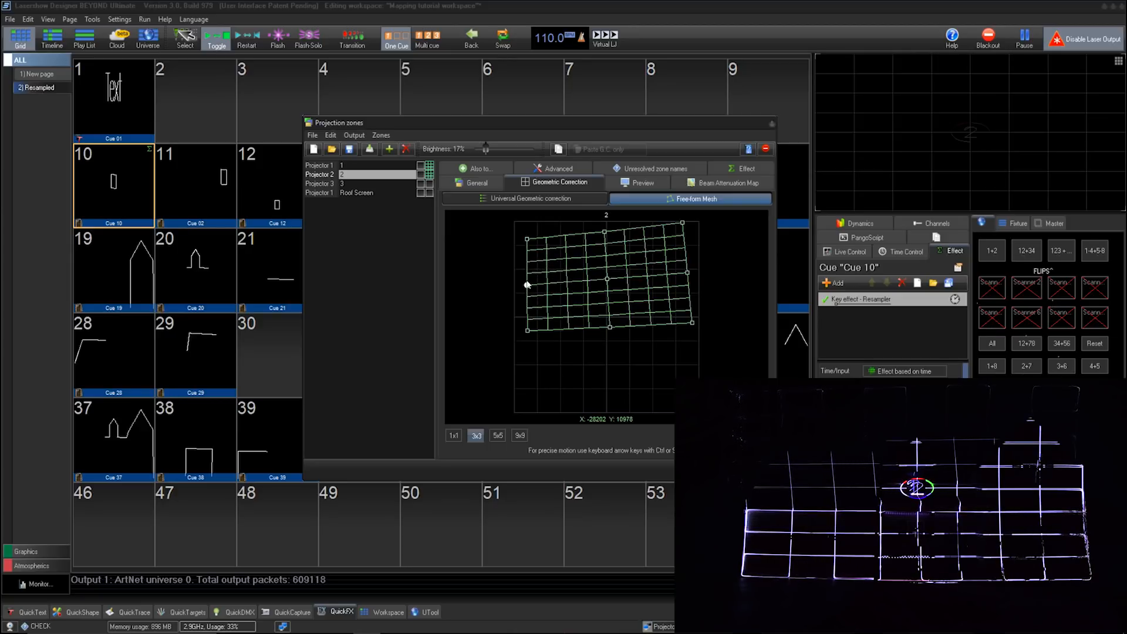
key("Up")
key("ctrl+Down")
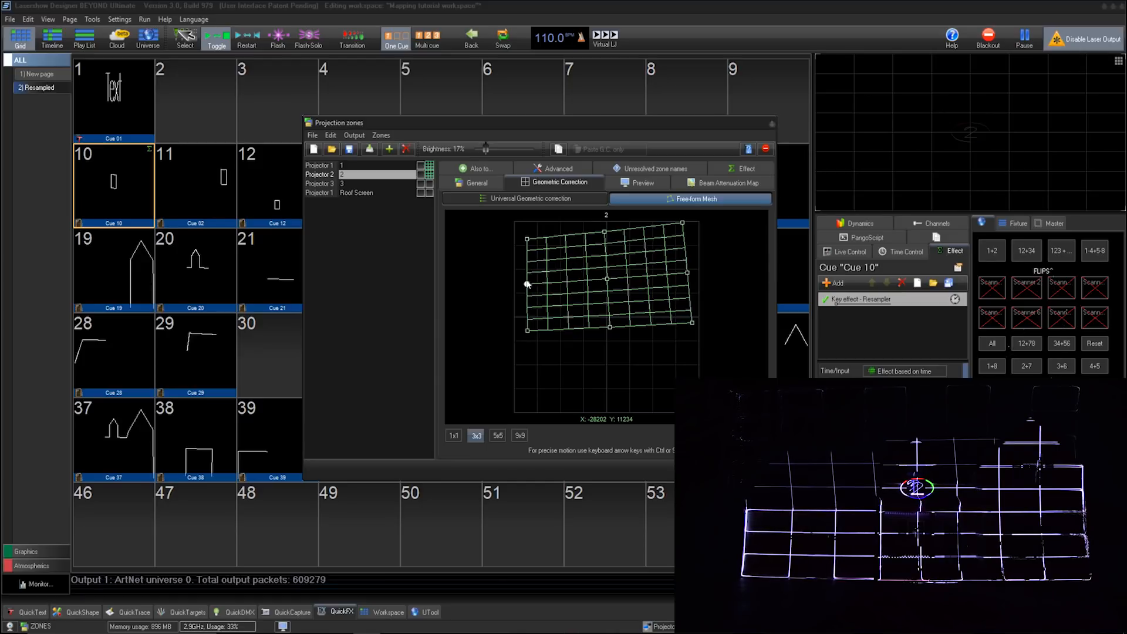
Nudge the midpoint of zone 2's right mesh edge to about X 28532, Y 15405
left_click(688, 274)
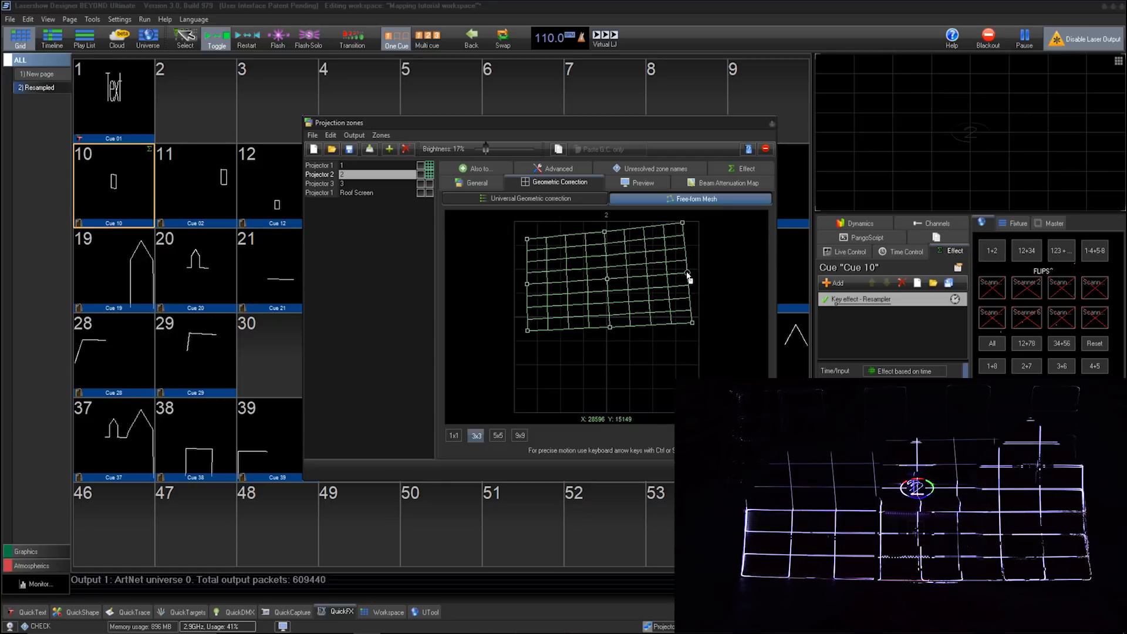
key("ctrl+Up")
key("ctrl+Up")
key("ctrl+Up")
key("ctrl+Up")
key("ctrl+Left")
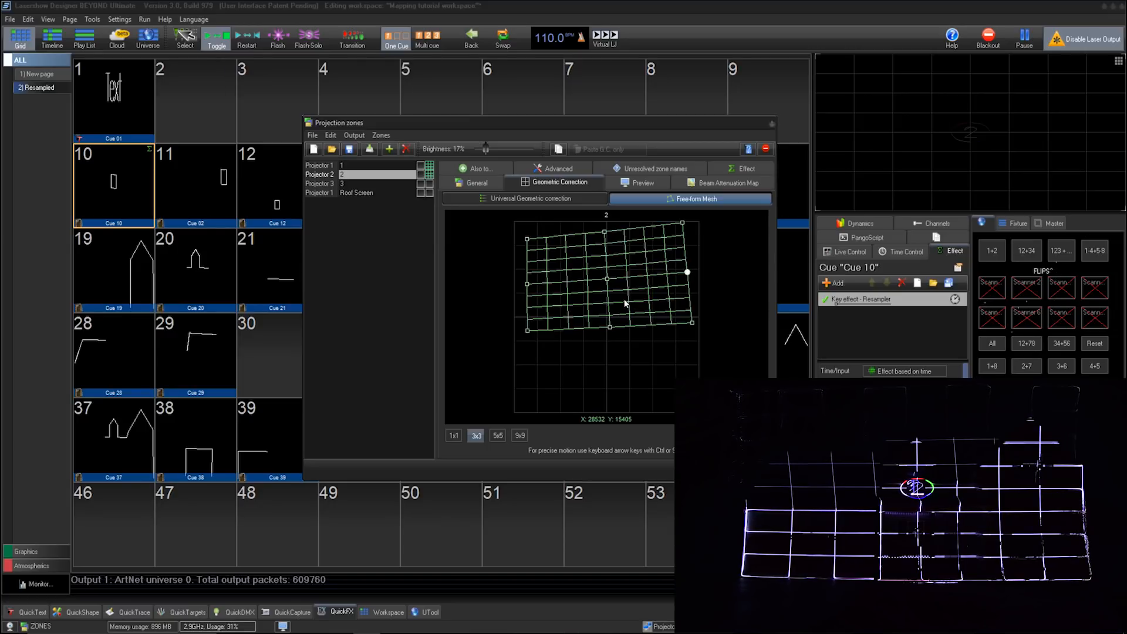
Switch zone 2's mesh to 5x5 and nudge the left edge's midpoint to about X -28138, Y 11170
left_click(498, 435)
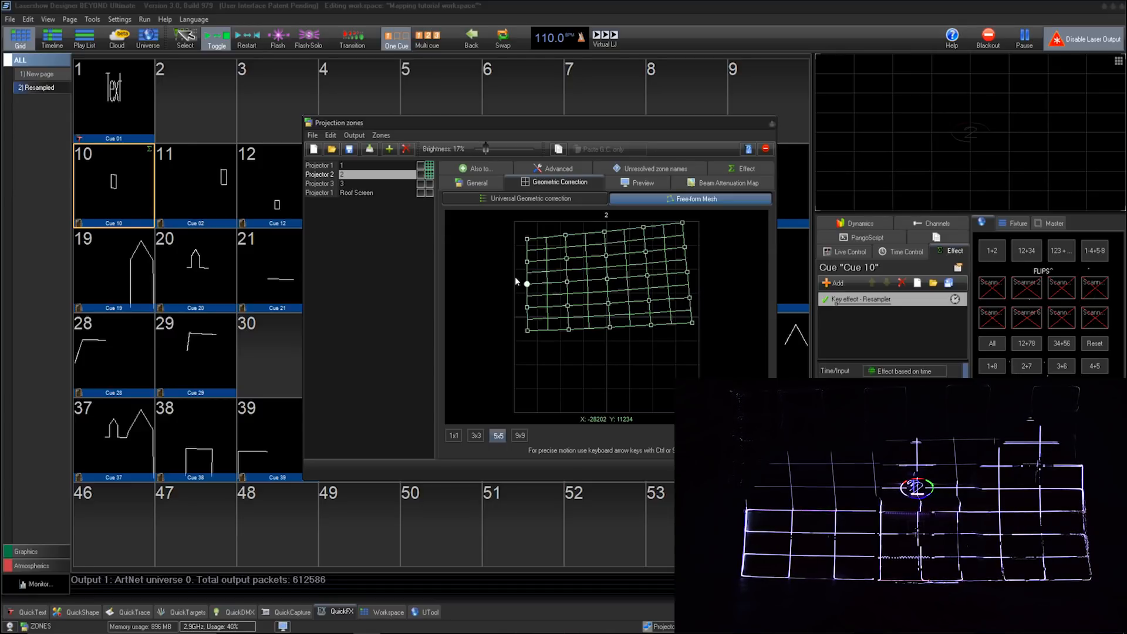
key("ctrl+Down")
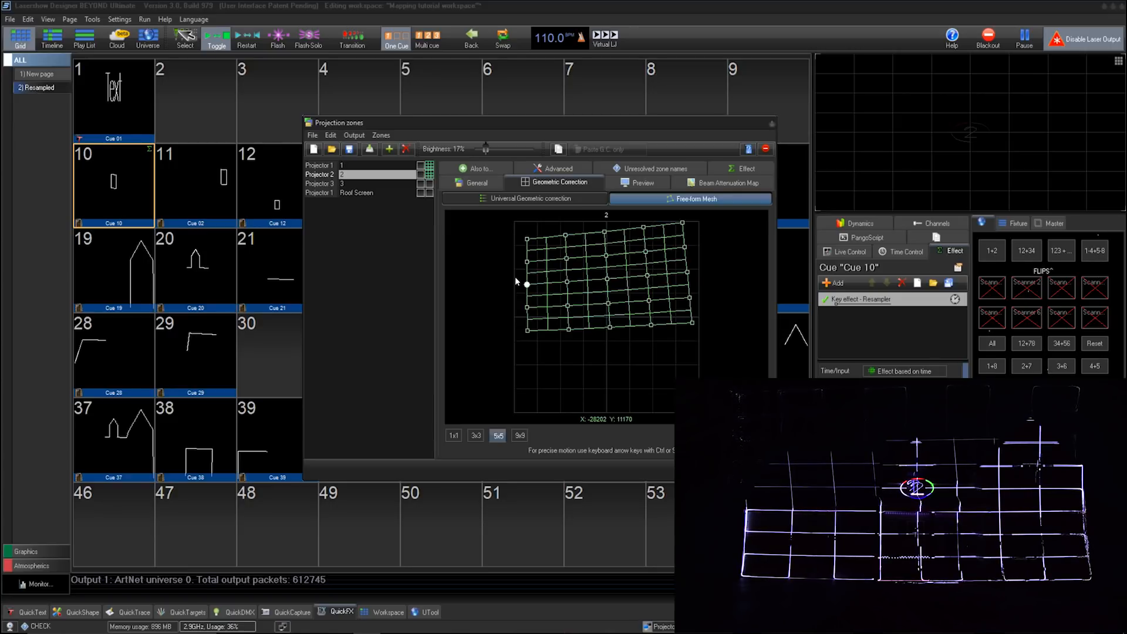
key("ctrl+Right")
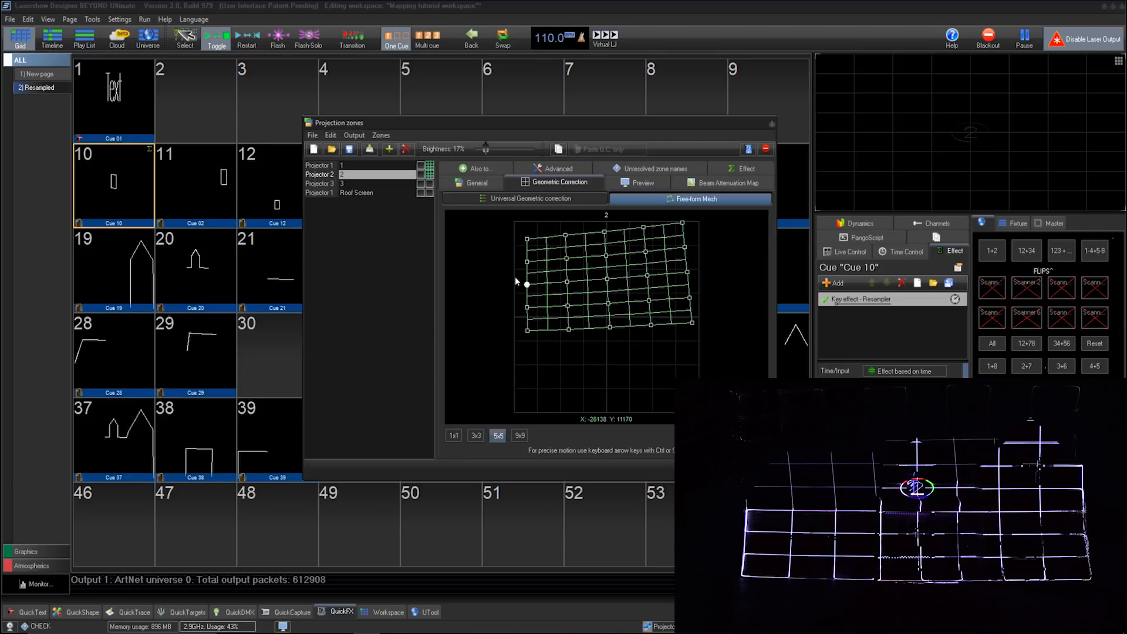
Fine-tune the middle row's inner mesh points either side of the centre to about (-13994, 11992) and (14437, 14205)
left_click(567, 282)
key("Down")
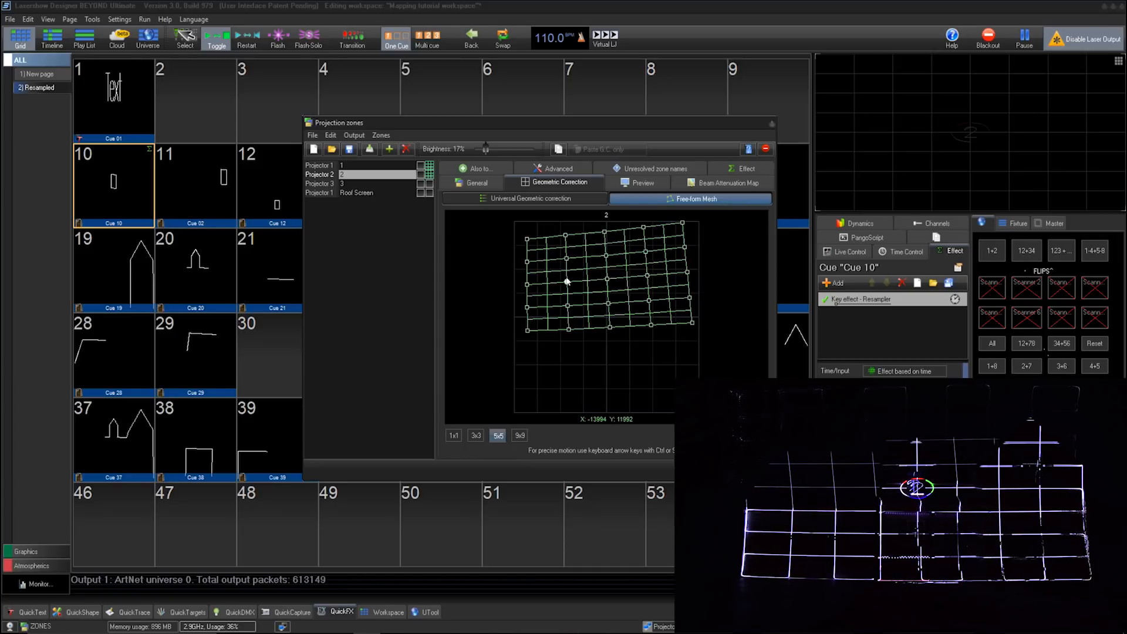
left_click(608, 281)
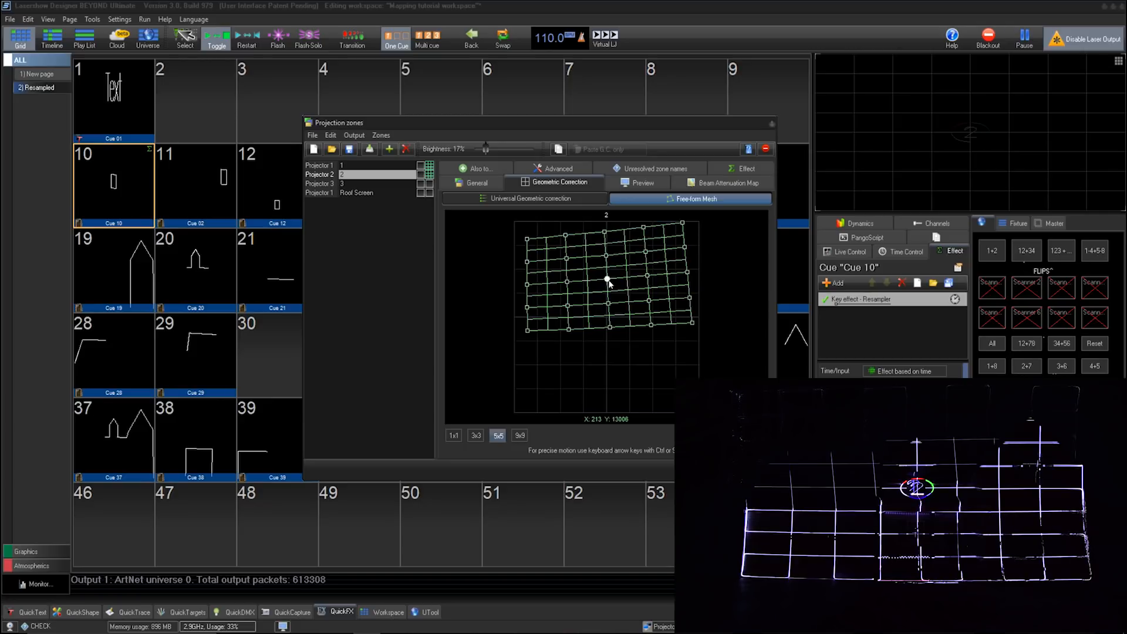
left_click(648, 278)
key("Right")
key("Up")
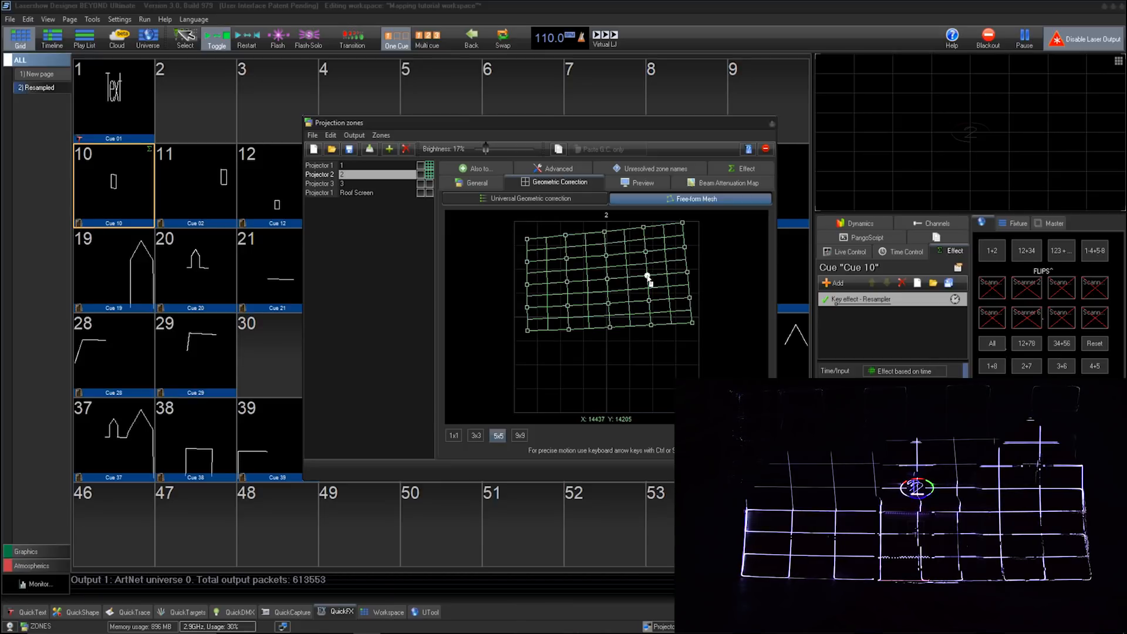
left_click(645, 252)
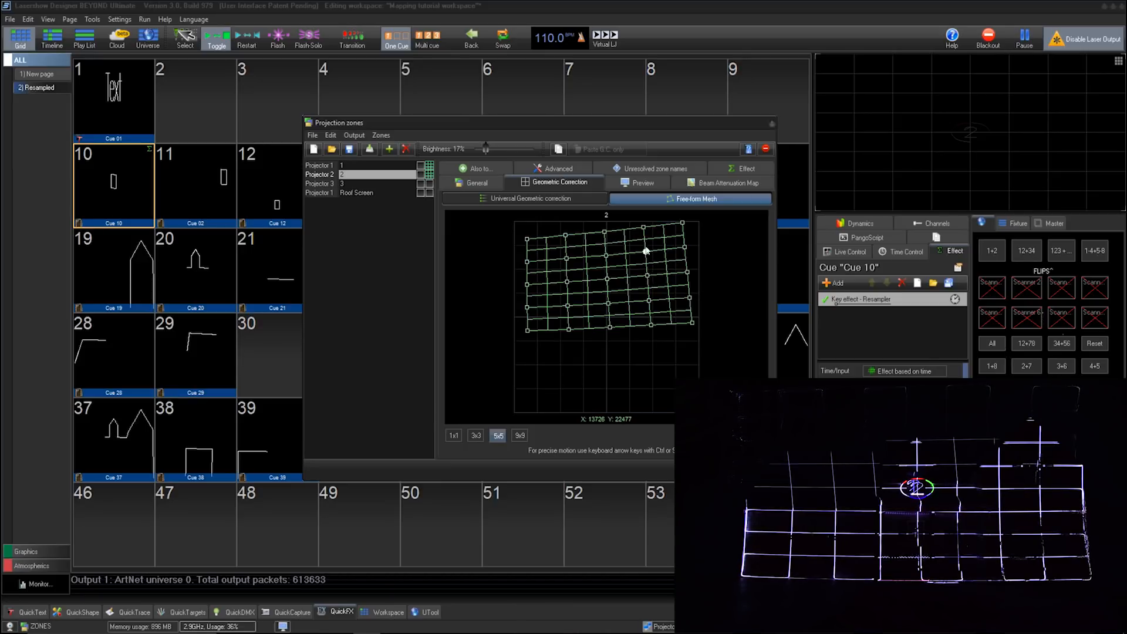
Fine-tune the right edge's mesh point just below the upper corner to about X 27684, Y 24122
left_click(684, 247)
key("ctrl+Down")
key("ctrl+Down")
key("ctrl+Down")
key("ctrl+Down")
key("ctrl+Down")
key("ctrl+Down")
key("ctrl+Down")
key("ctrl+Down")
key("ctrl+Down")
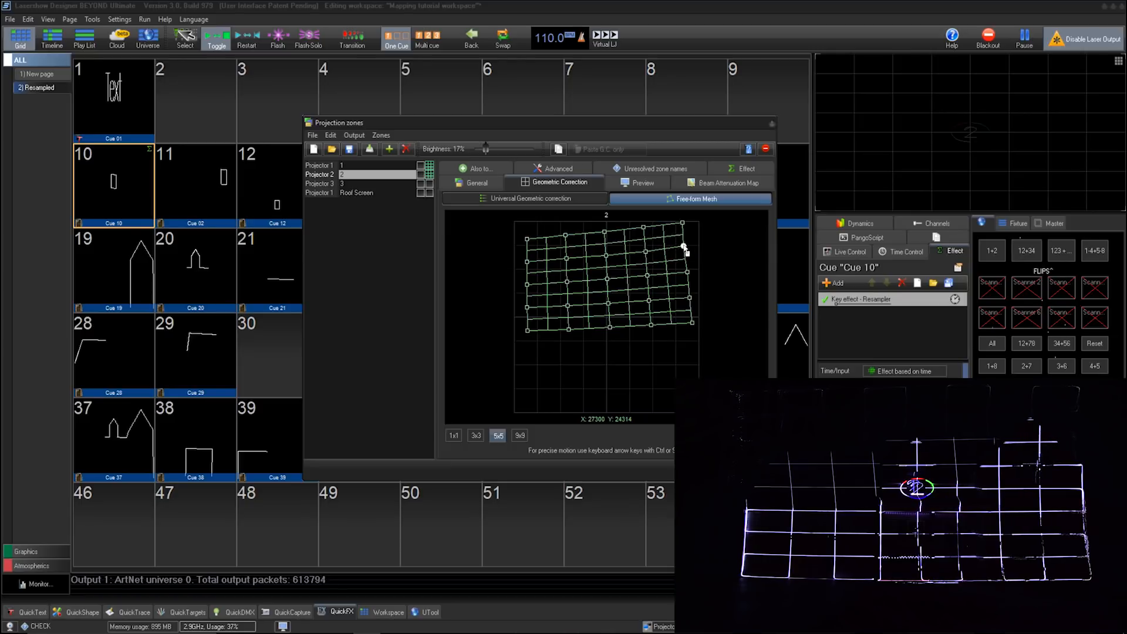
key("ctrl+Down")
key("ctrl+Down")
key("ctrl+Down")
key("ctrl+Down")
key("ctrl+Right")
key("ctrl+Right")
key("ctrl+Right")
key("ctrl+Right")
key("ctrl+Right")
key("ctrl+Right")
key("ctrl+Up")
key("ctrl+Up")
key("ctrl+Up")
key("ctrl+Up")
key("ctrl+Up")
key("ctrl+Up")
key("ctrl+Up")
key("ctrl+Up")
key("ctrl+Up")
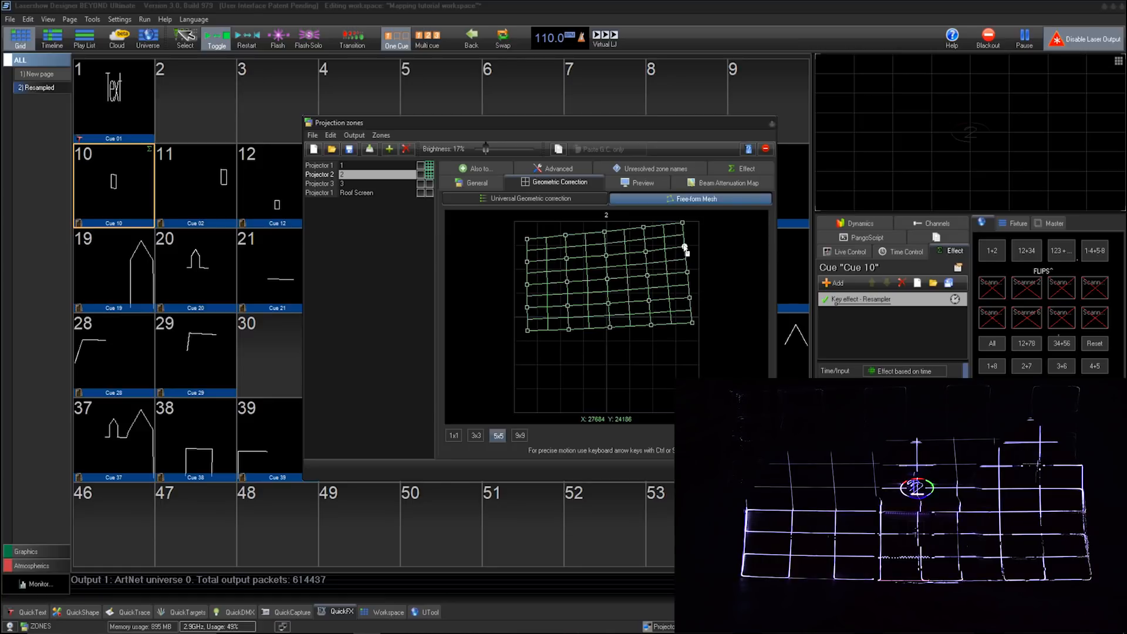
key("ctrl+Down")
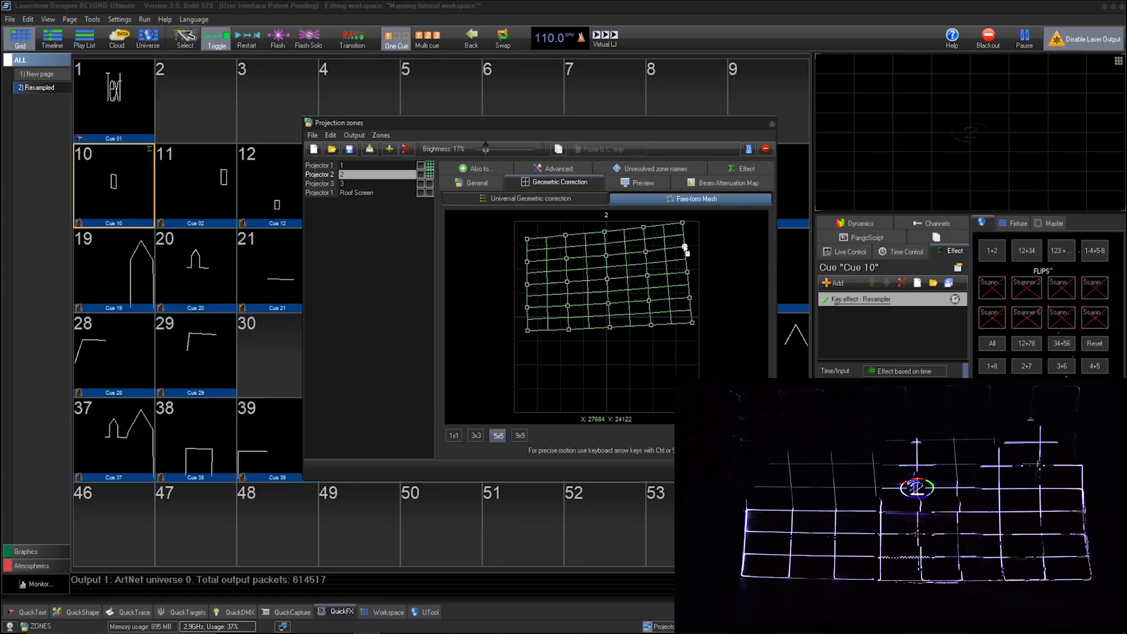
Nudge the inner mesh point of the second row near the upper-right corner to about X 13726, Y 22541
left_click(645, 253)
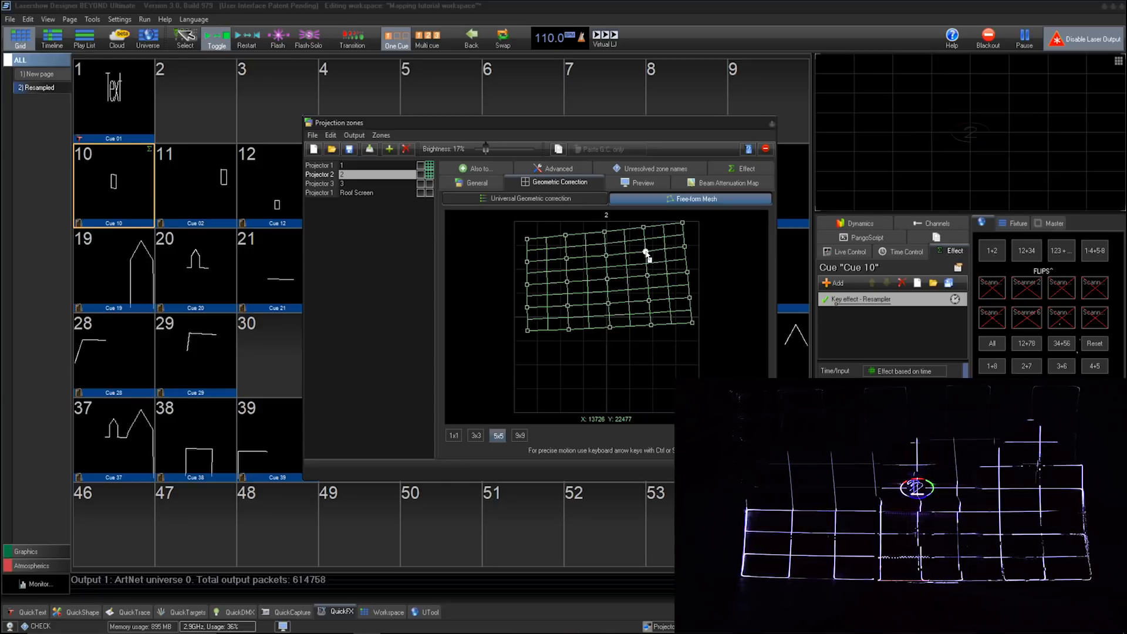
key("ctrl+Up")
key("ctrl+Down")
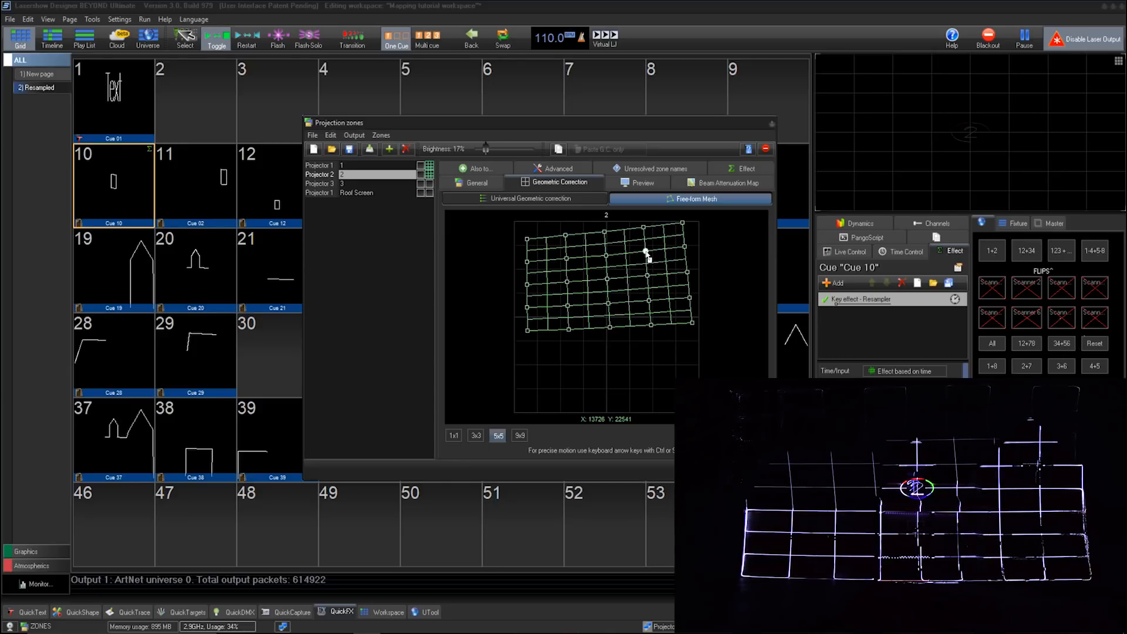
key("ctrl+Up")
key("ctrl+Down")
key("ctrl+Down")
key("ctrl+Up")
key("ctrl+Down")
key("ctrl+Up")
Raise the second row's central mesh point to about X -266, Y 21291
left_click(607, 256)
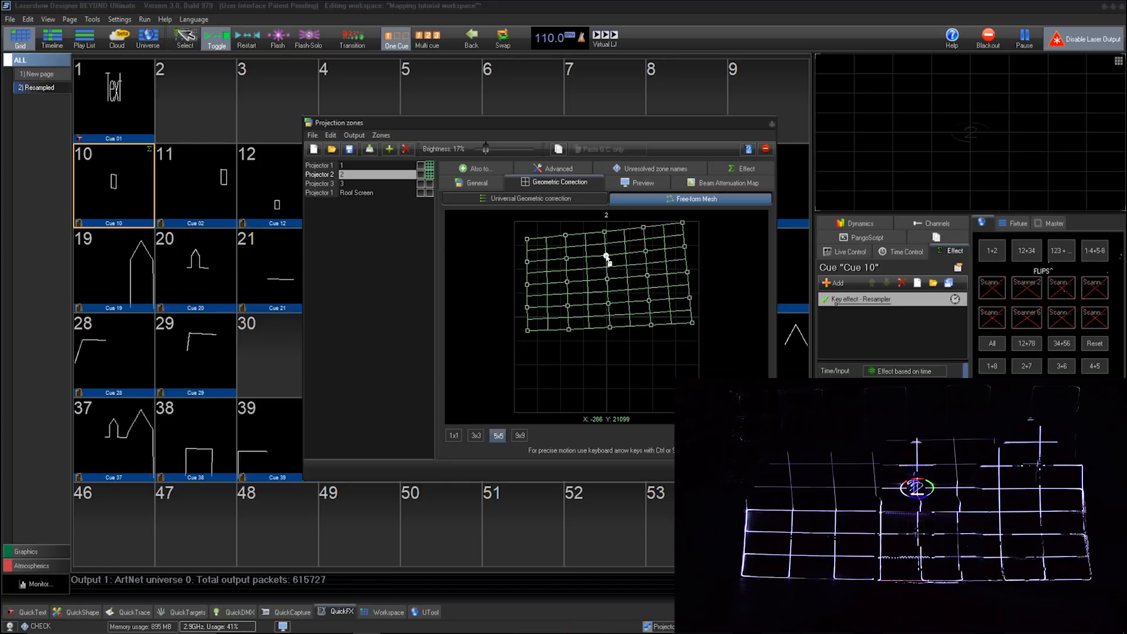
key("ctrl+Up")
key("ctrl+Up")
key("ctrl+Up")
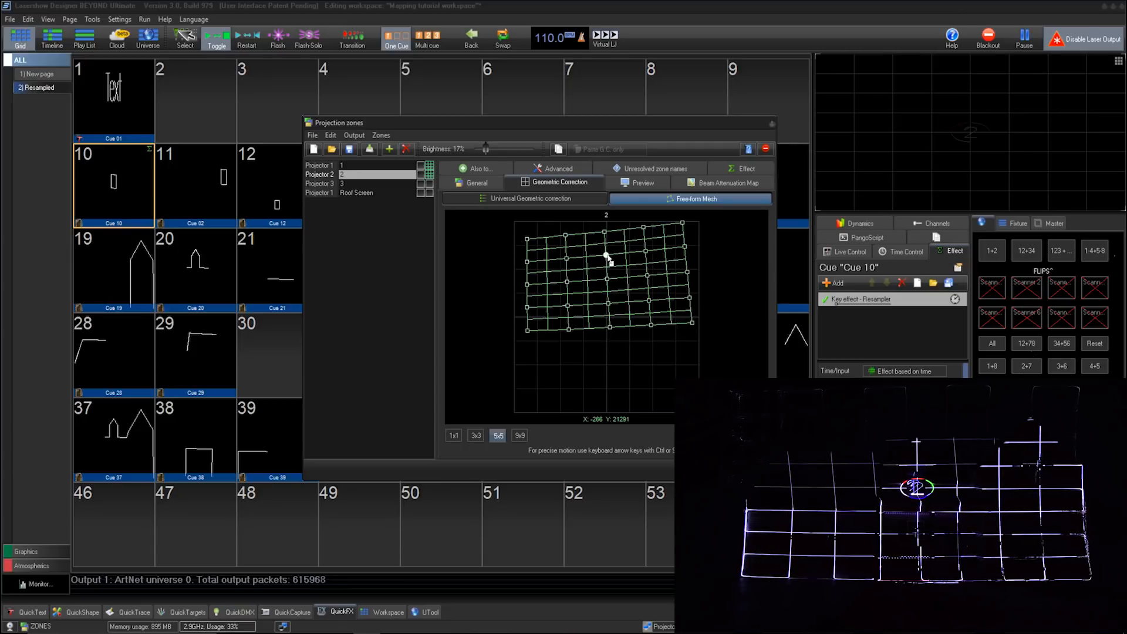
Lower the second row's inner mesh point near the left edge slightly, and switch the zone 2 mesh to 9x9 control points
left_click(566, 258)
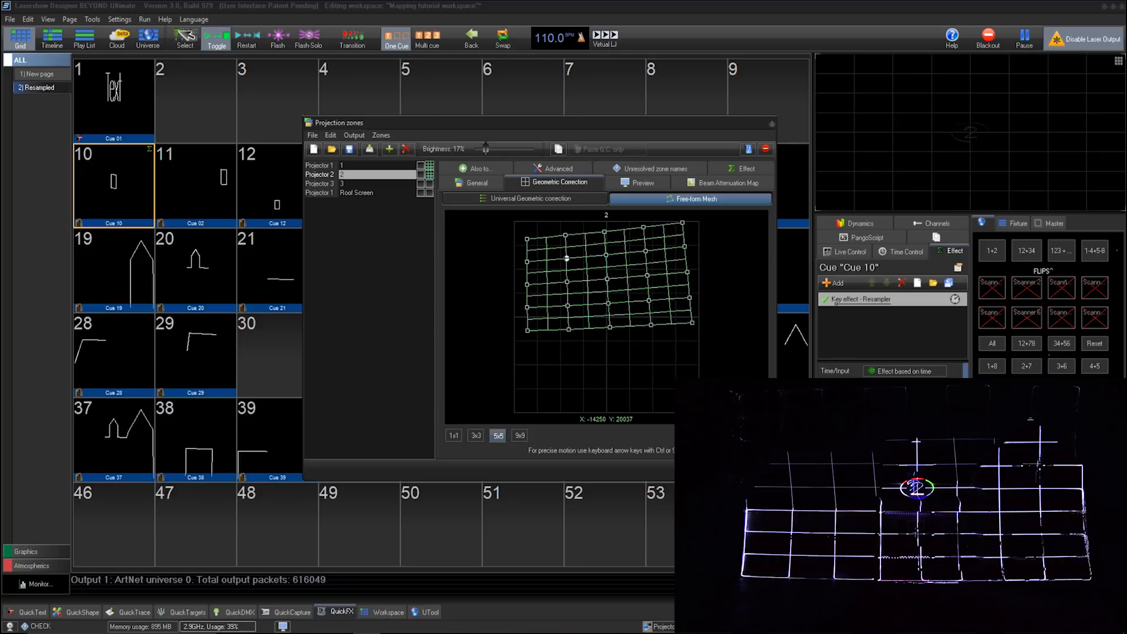
key("ctrl+Down")
key("ctrl+Down")
key("ctrl+Down")
left_click(521, 439)
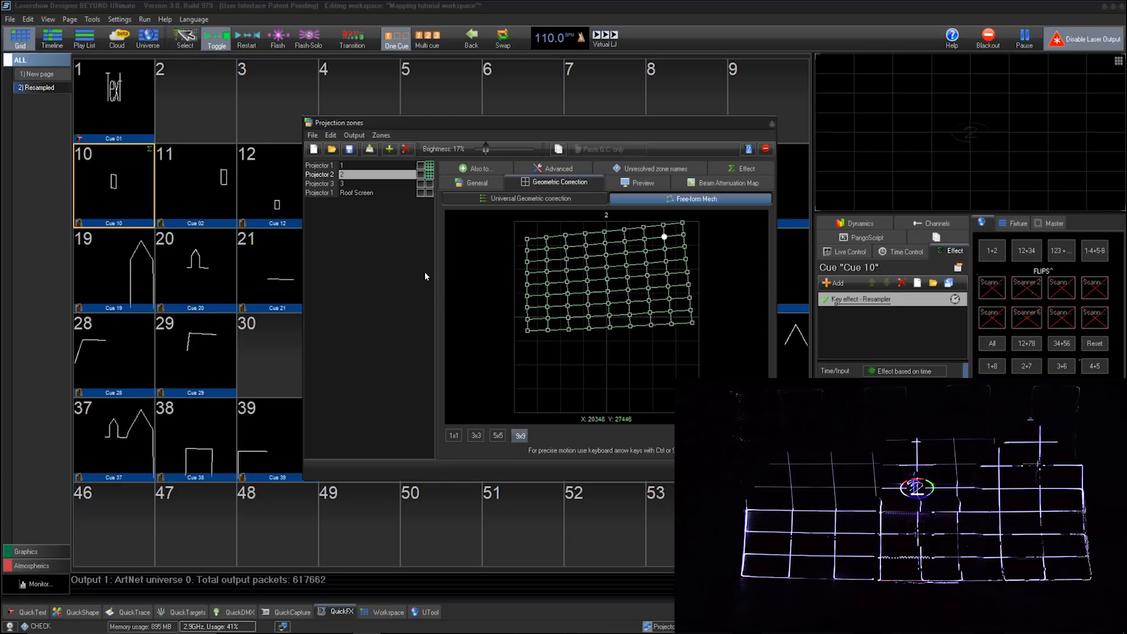
Show zone 3's test grid, check all the grids at 100% brightness, dim them again and close the projection zones window
left_click(429, 184)
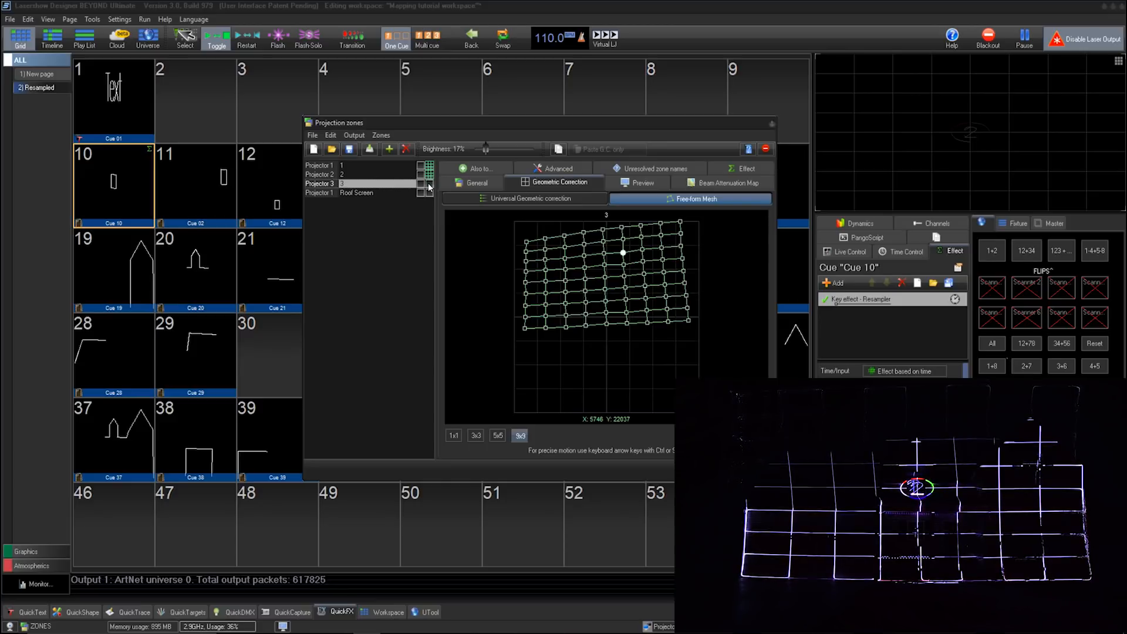
left_click_drag(485, 150, 532, 150)
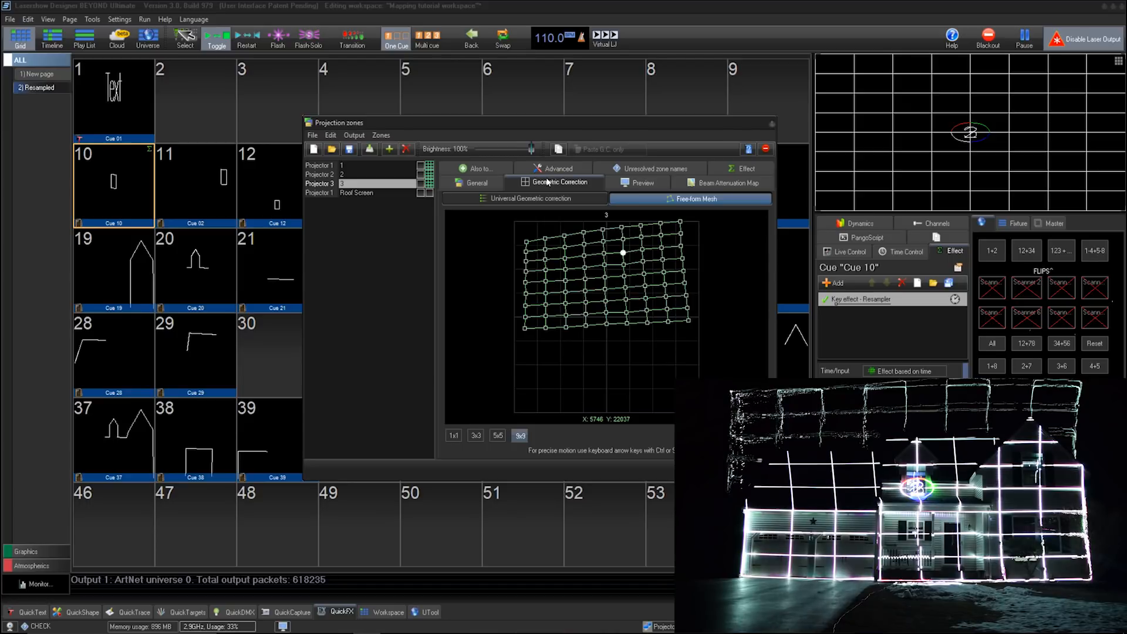
left_click_drag(531, 149, 478, 149)
left_click(524, 328)
key("Escape")
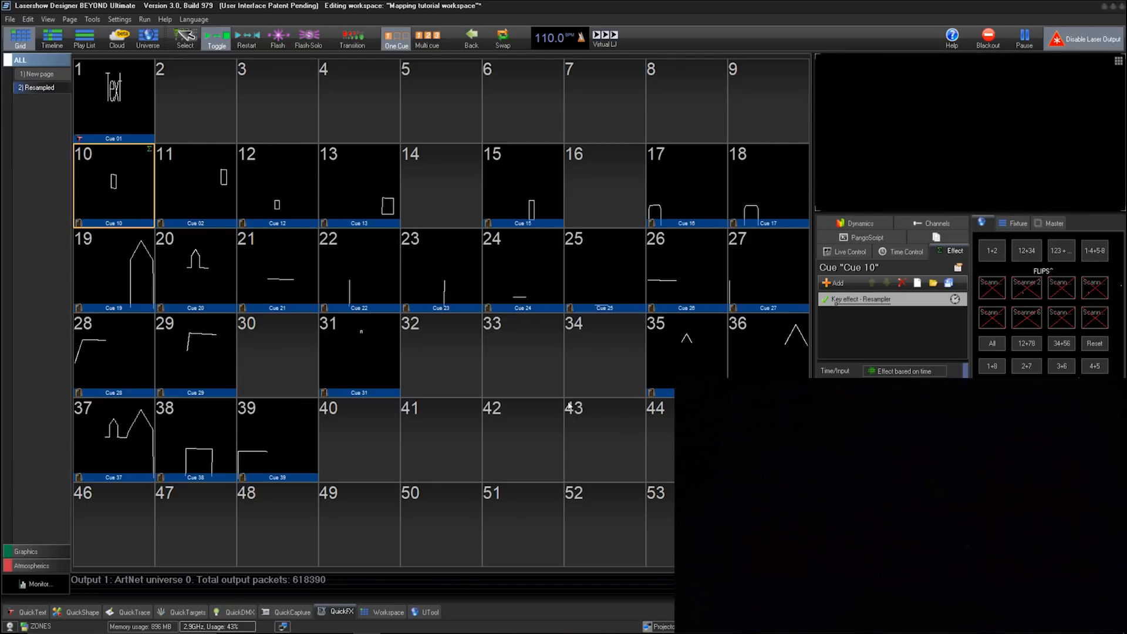
Play cues 19 to 24 one after another to check how their outlines fit the house
left_click(142, 261)
left_click(182, 261)
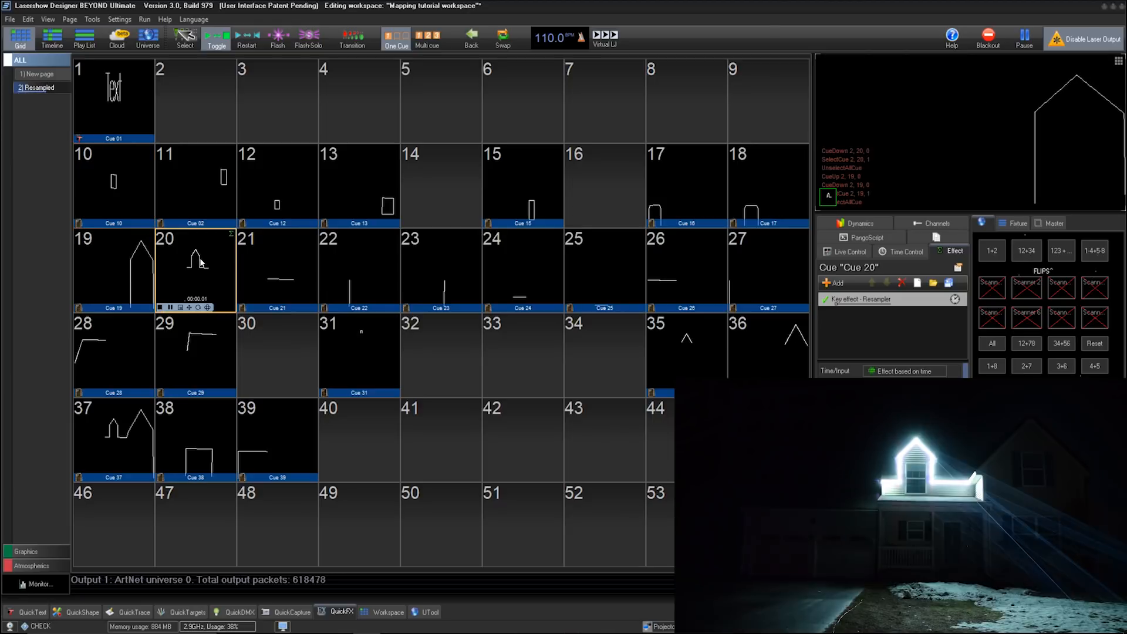
left_click(264, 262)
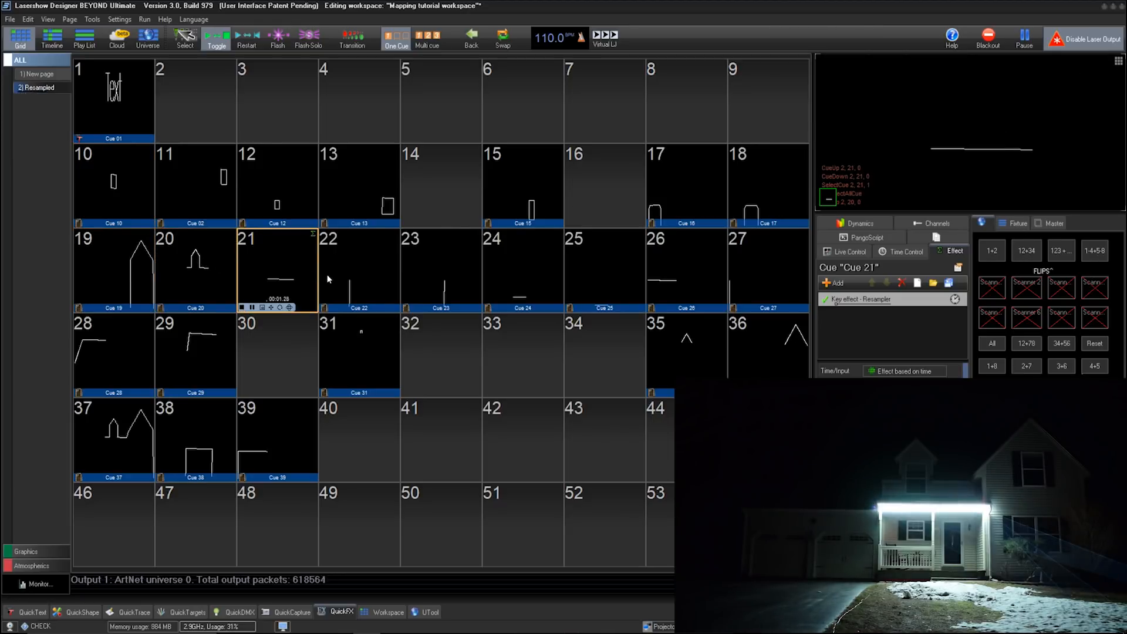
left_click(384, 273)
left_click(446, 275)
left_click(513, 279)
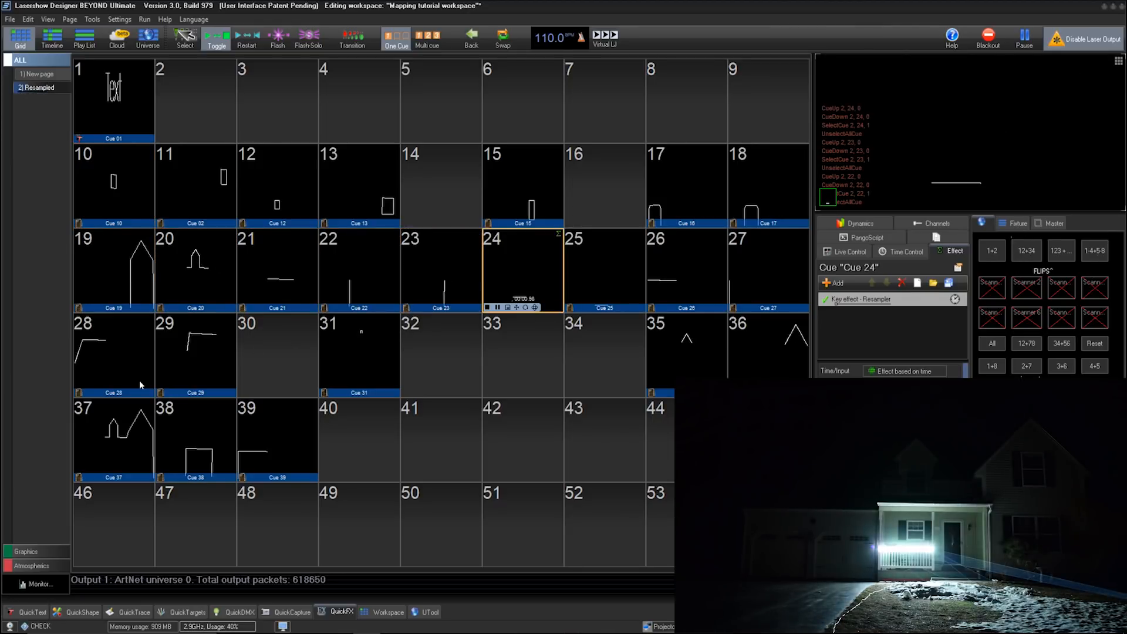
Play cues 37, 28, 29, 31 and 39 in turn to check the roof and edge outlines, and stop the last cue
left_click(143, 425)
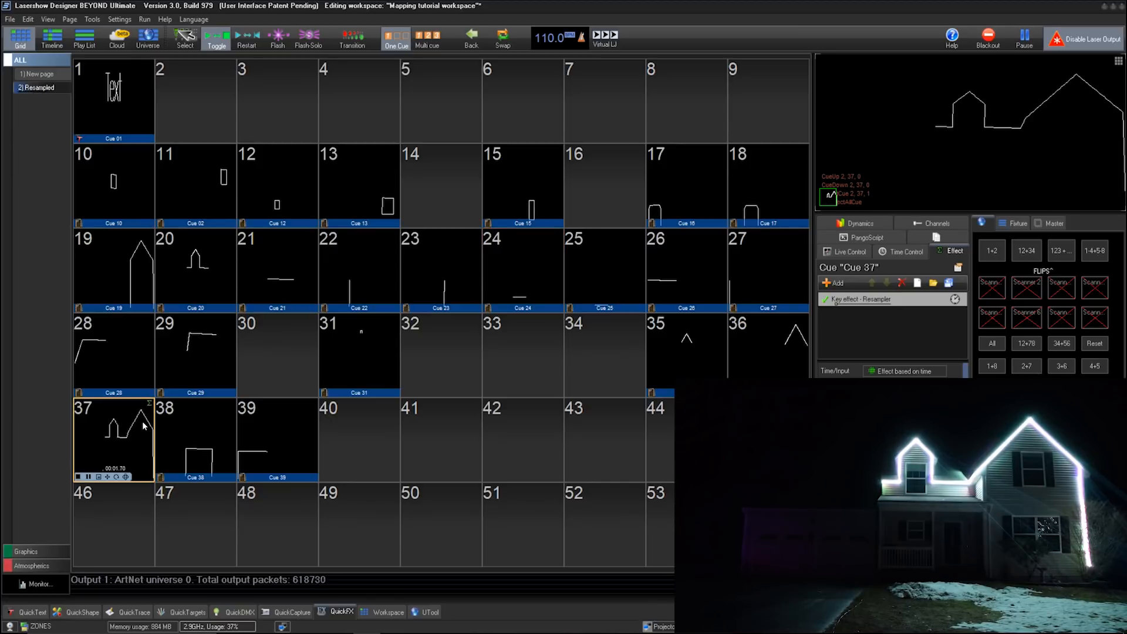
left_click(144, 327)
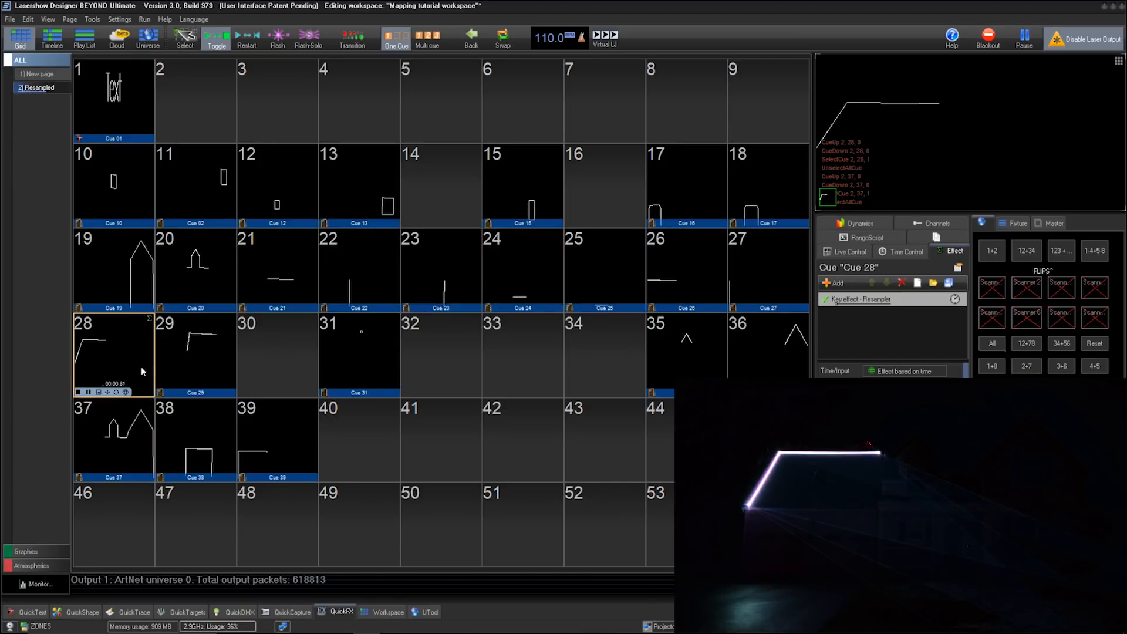
left_click(193, 360)
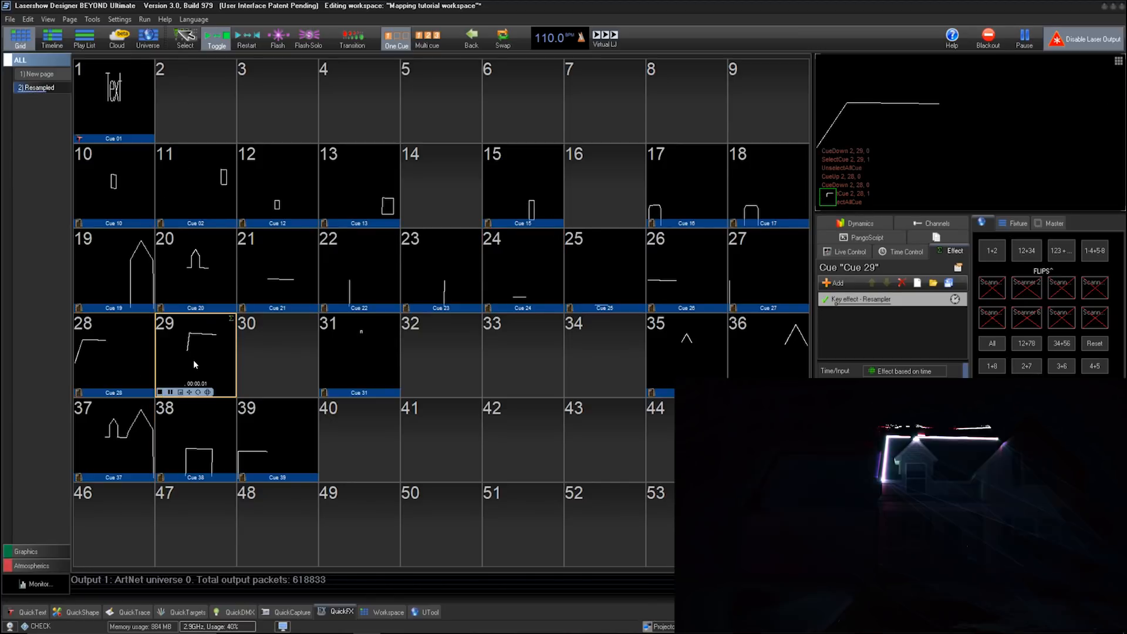
left_click(369, 354)
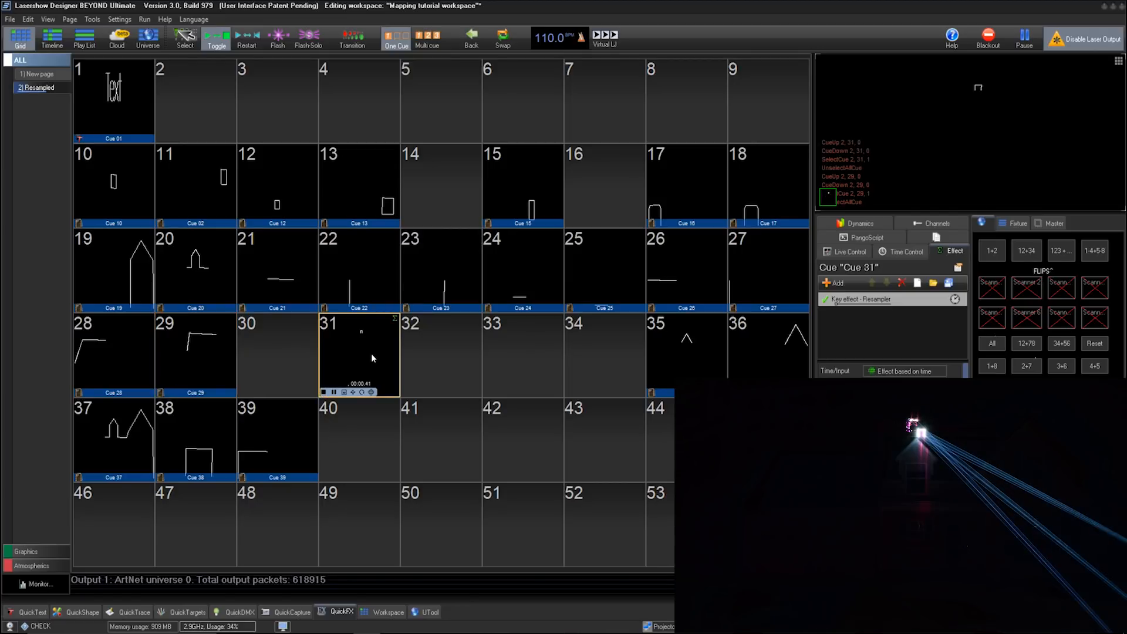
left_click(282, 447)
left_click(282, 447)
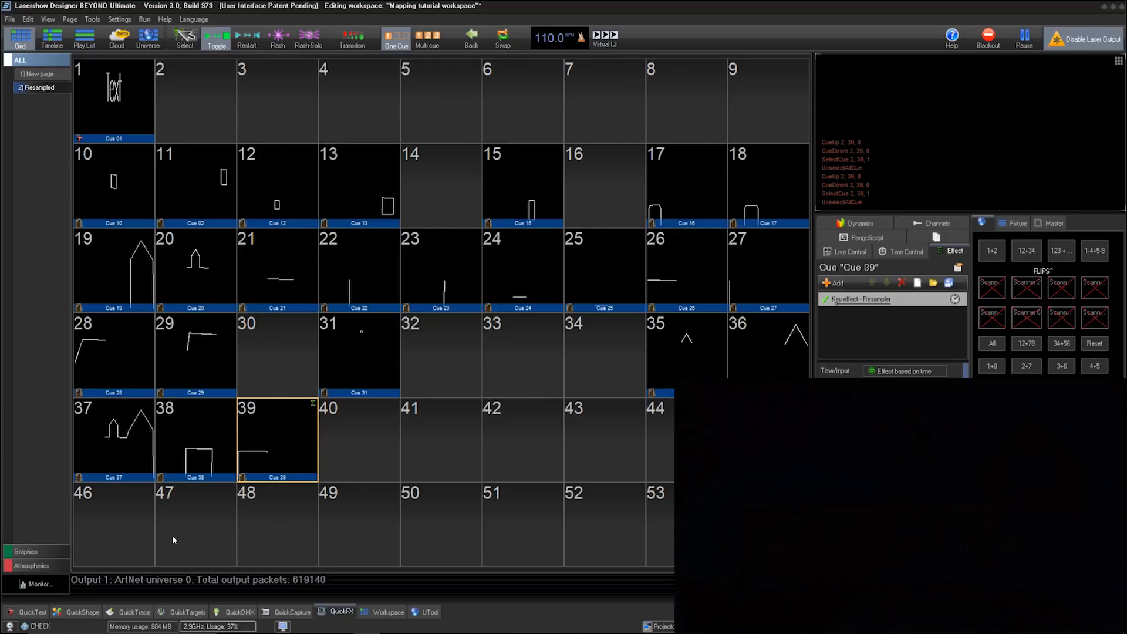
Create a new advanced frame in empty cue 46 and move its editor window clear of the house view
left_click(107, 538)
right_click(108, 538)
mouse_move(171, 545)
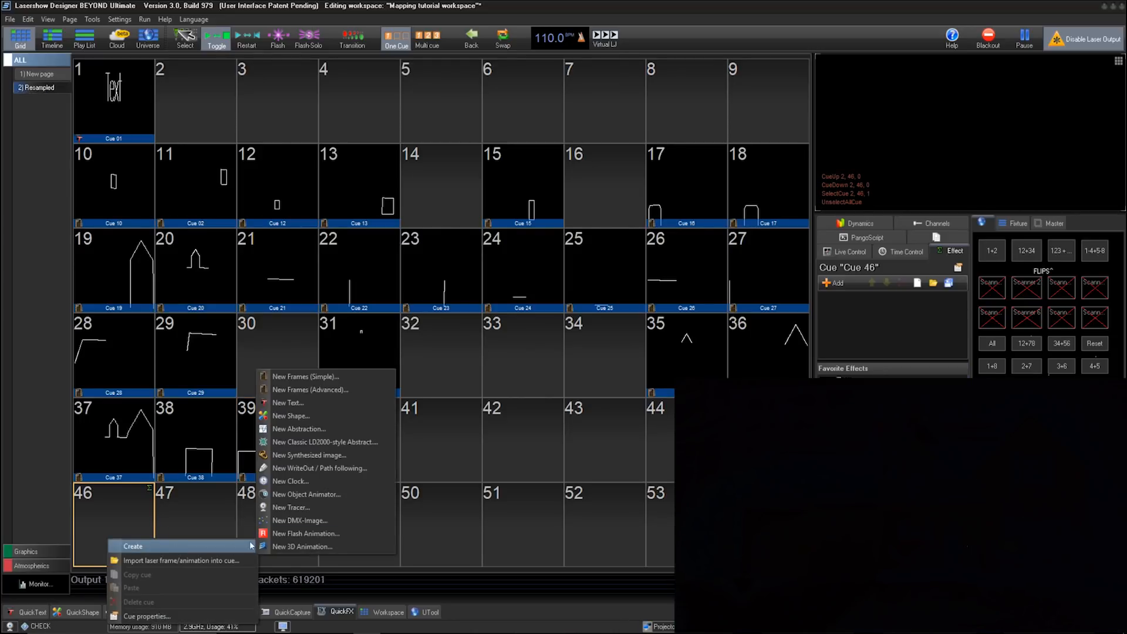
left_click(322, 390)
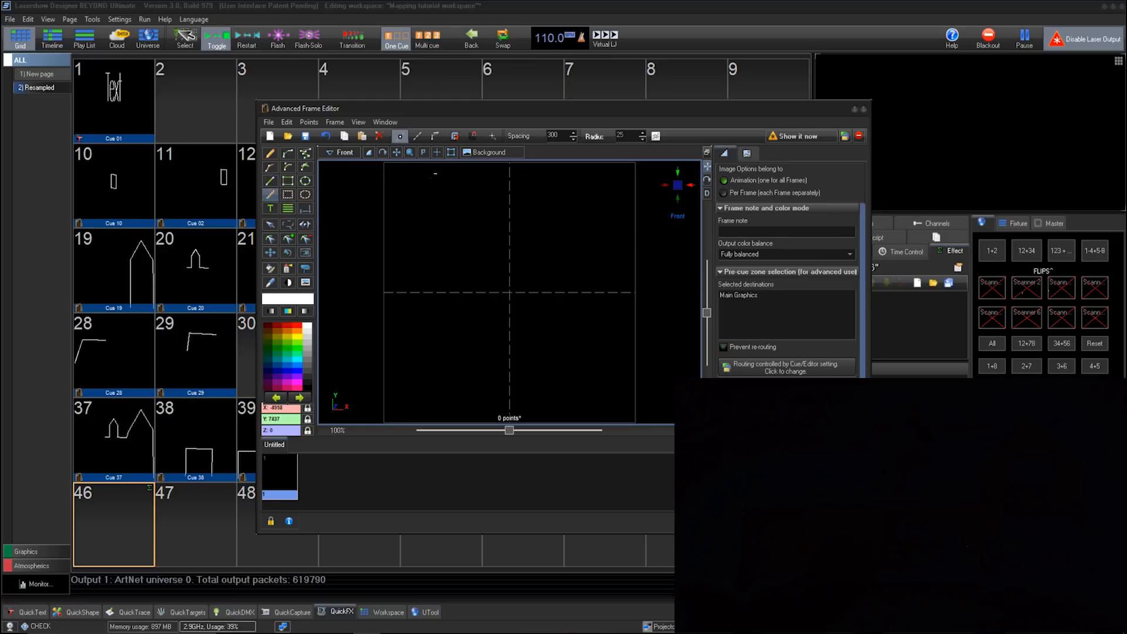
left_click_drag(685, 106, 653, 102)
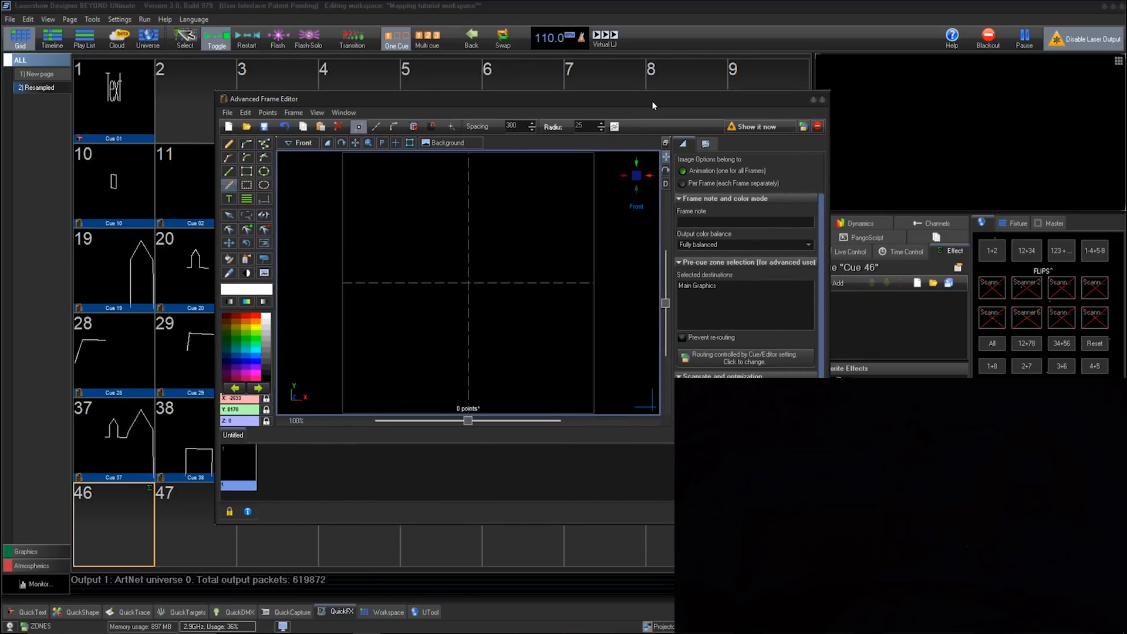
With live laser output on, draw a closed four-sided outline around the dormer window using straight lines
left_click(233, 175)
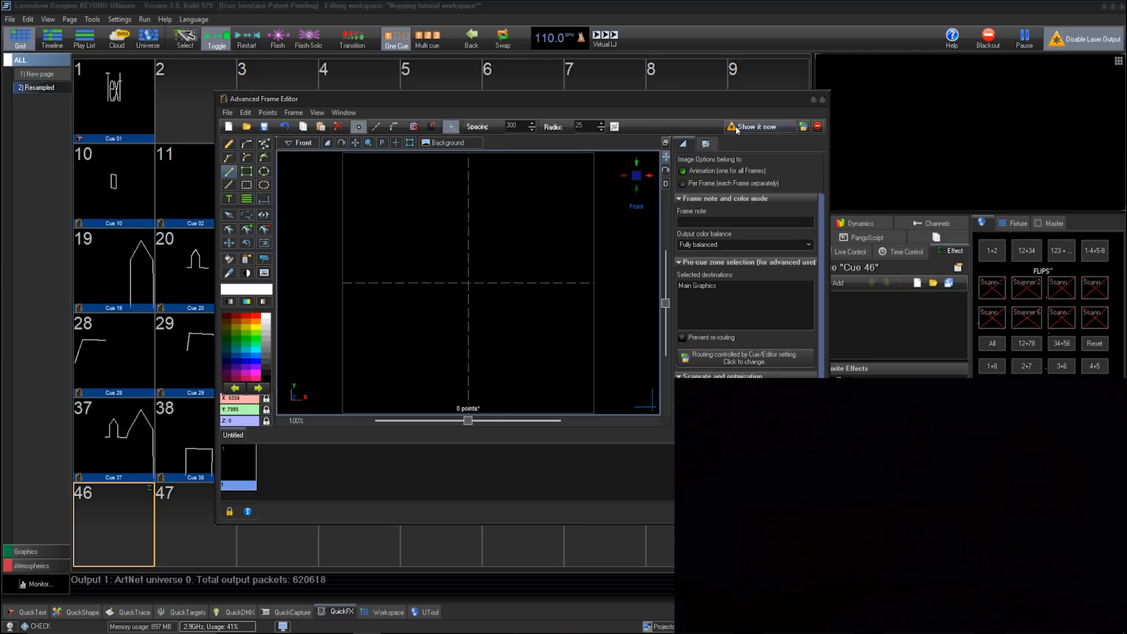
left_click(754, 127)
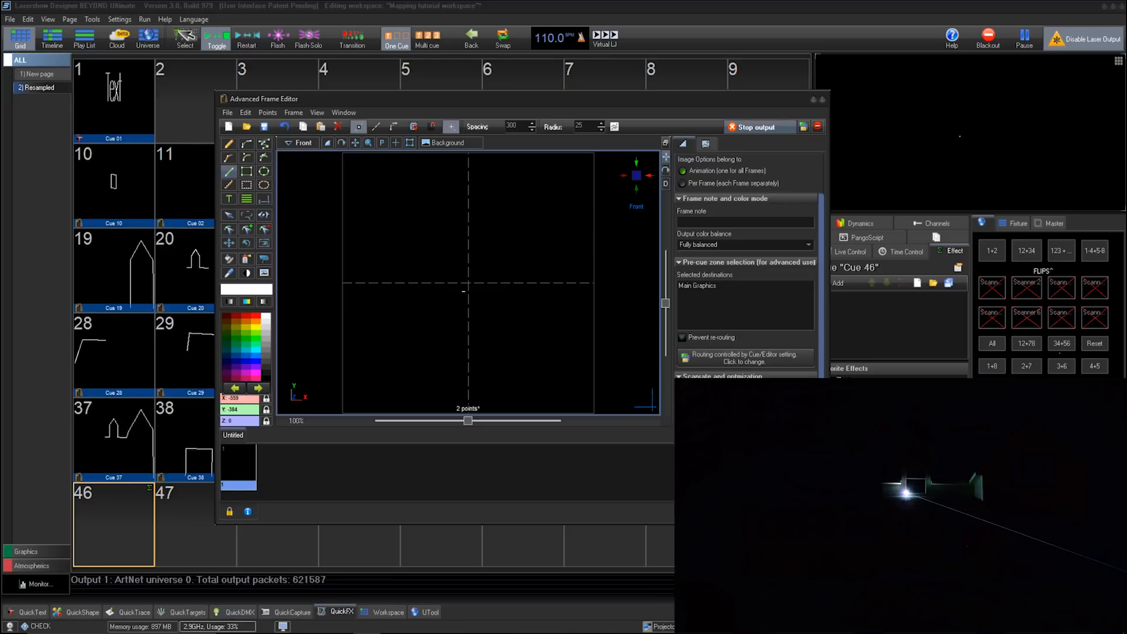
mouse_move(459, 289)
left_mouse_down()
mouse_move(463, 250)
mouse_move(477, 252)
left_mouse_up()
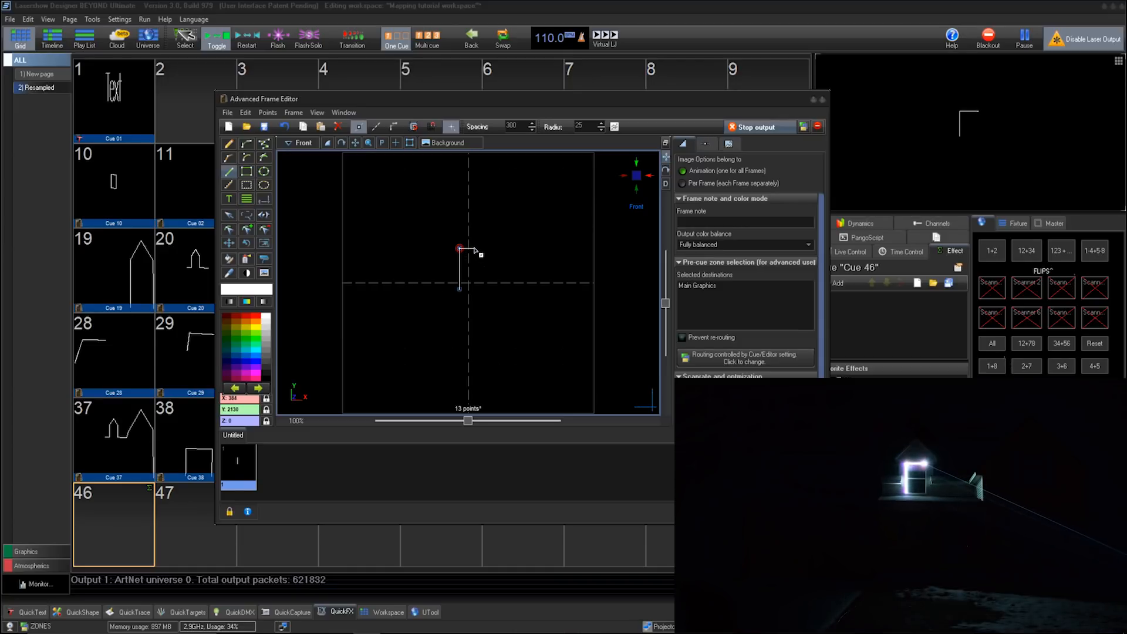
mouse_move(474, 249)
left_mouse_down()
mouse_move(476, 293)
mouse_move(461, 291)
left_mouse_up()
Move the outline's corner points to fit the dormer window's frame more closely, and save the frame into cue 46
scroll(418, 370, "up", 5)
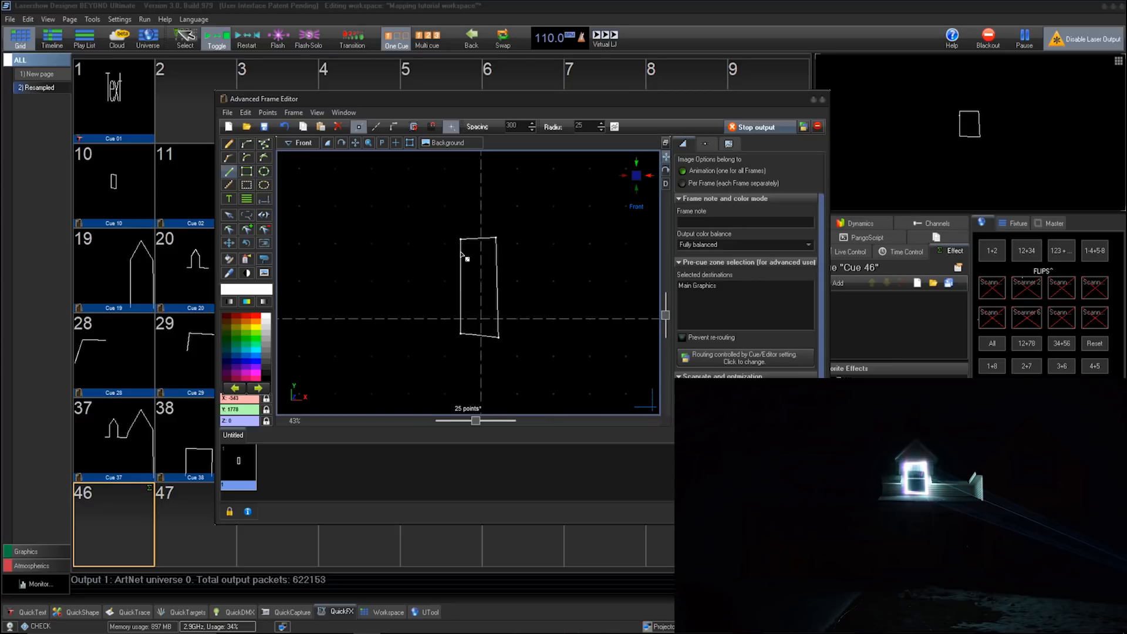
left_click(231, 233)
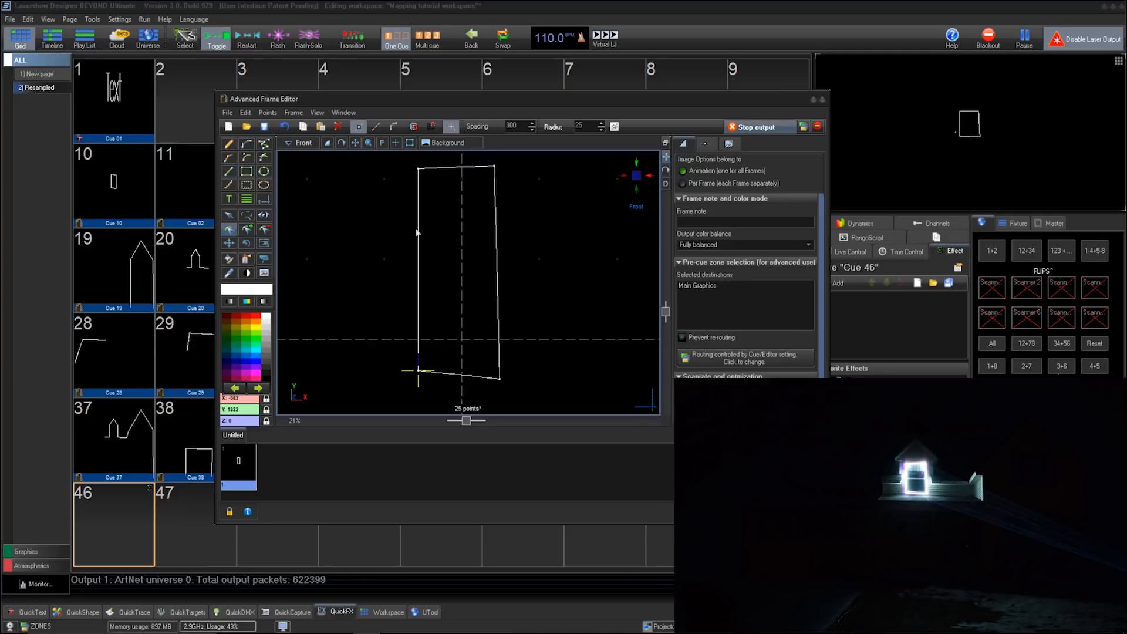
mouse_move(418, 171)
left_mouse_down()
mouse_move(429, 180)
mouse_move(419, 163)
left_mouse_up()
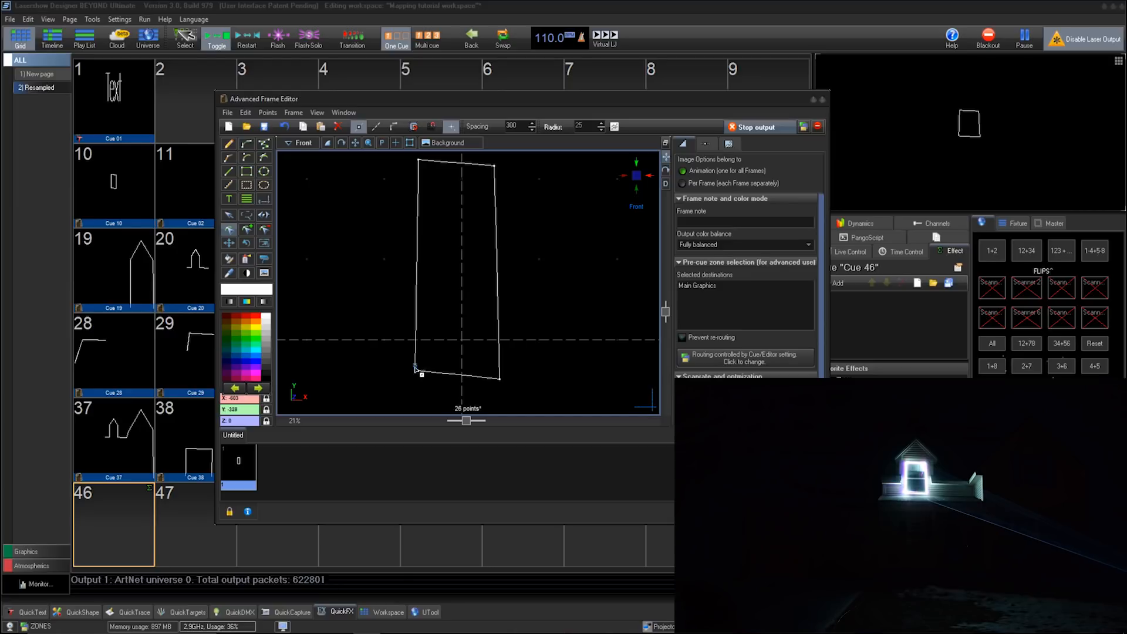
left_click_drag(415, 369, 417, 371)
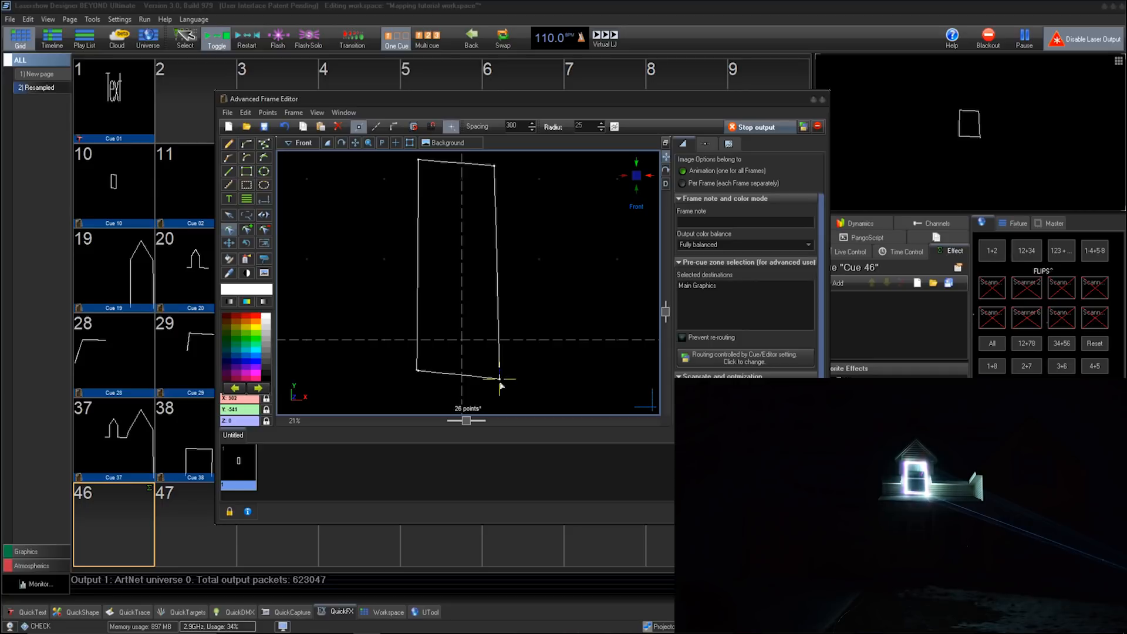
left_click_drag(500, 382, 495, 382)
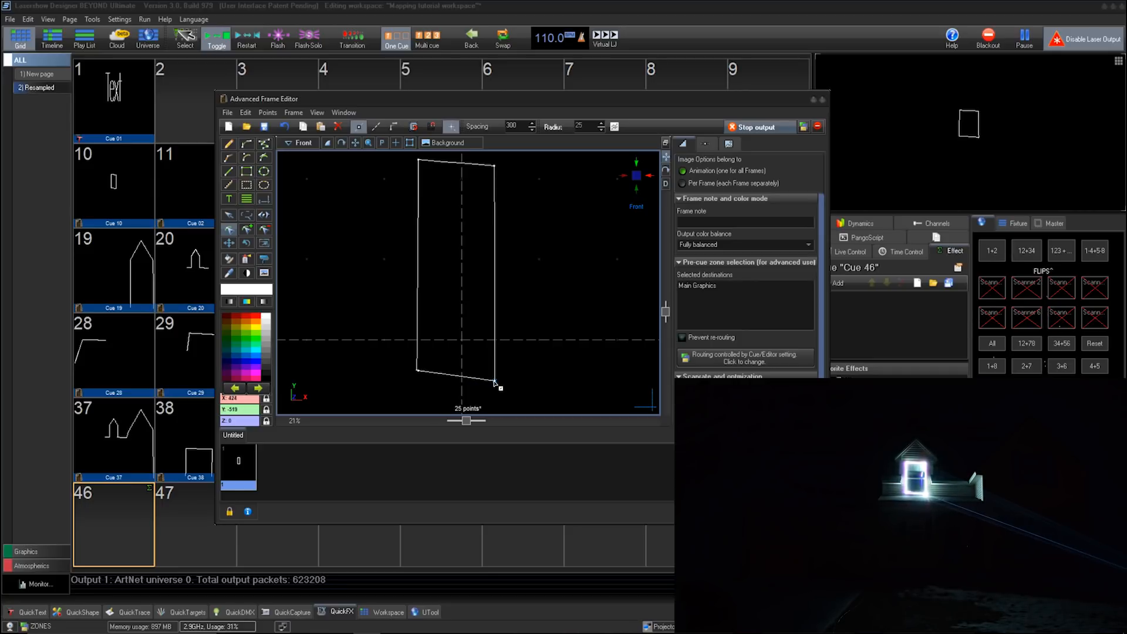
left_click_drag(494, 166, 496, 165)
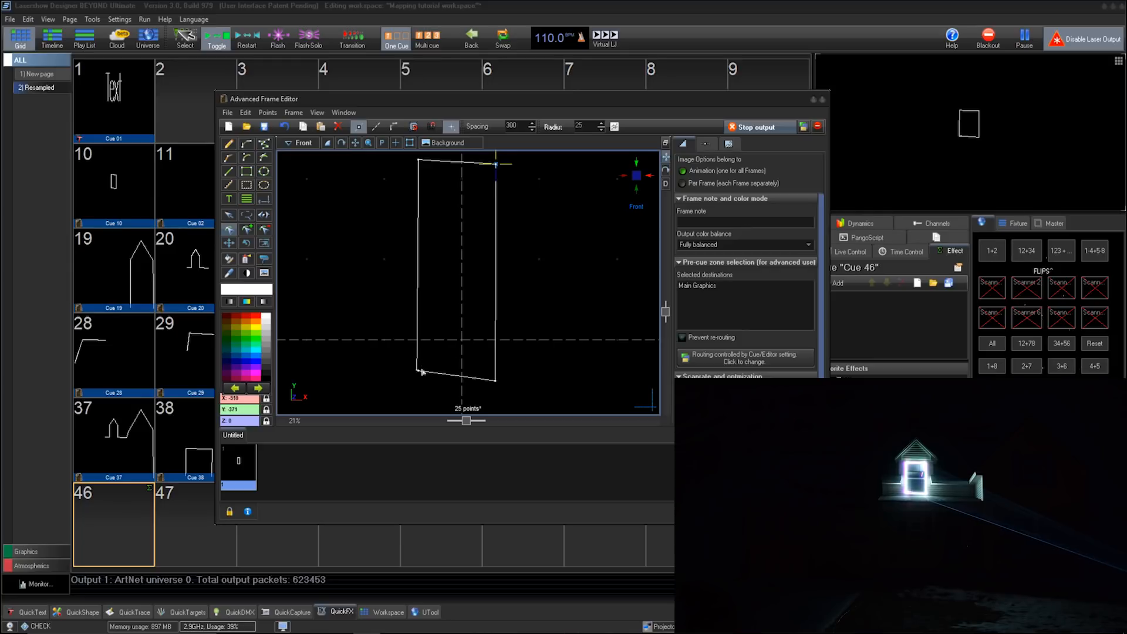
left_click_drag(419, 372, 413, 375)
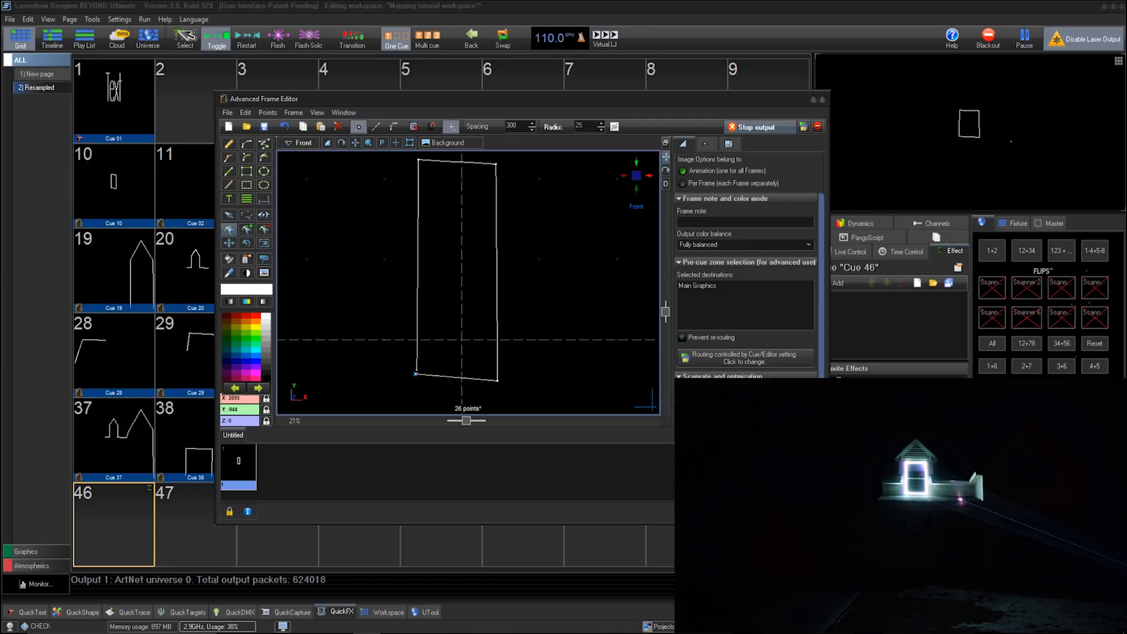
left_click(740, 511)
Play cue 46 and add a by-points gradient color effect to it
left_click(110, 529)
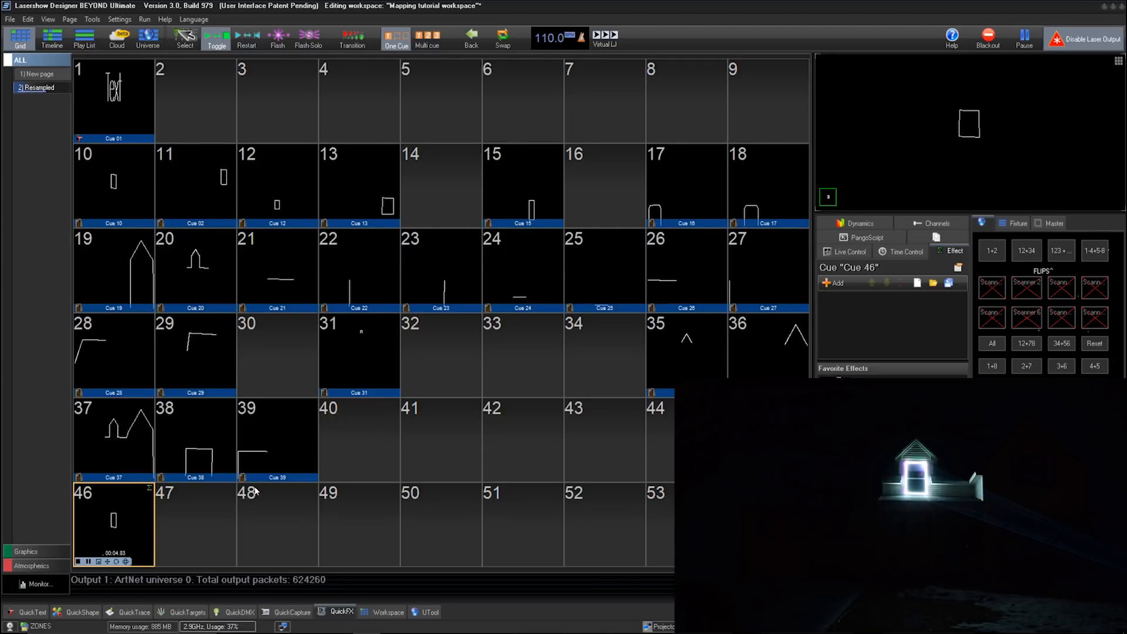
left_click(846, 284)
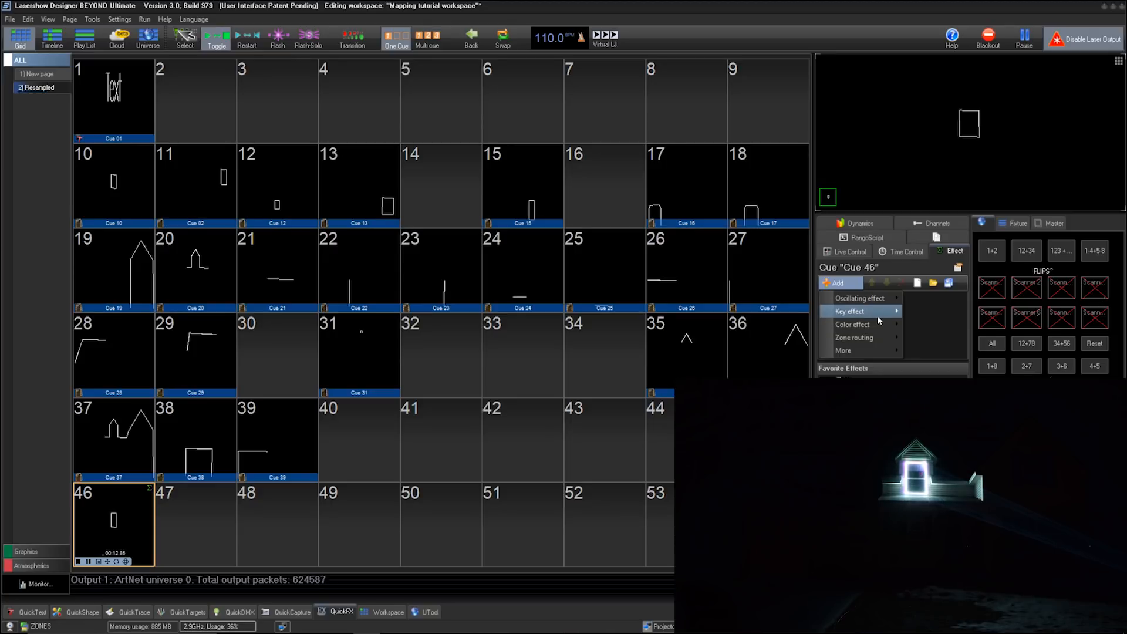
mouse_move(863, 311)
mouse_move(942, 329)
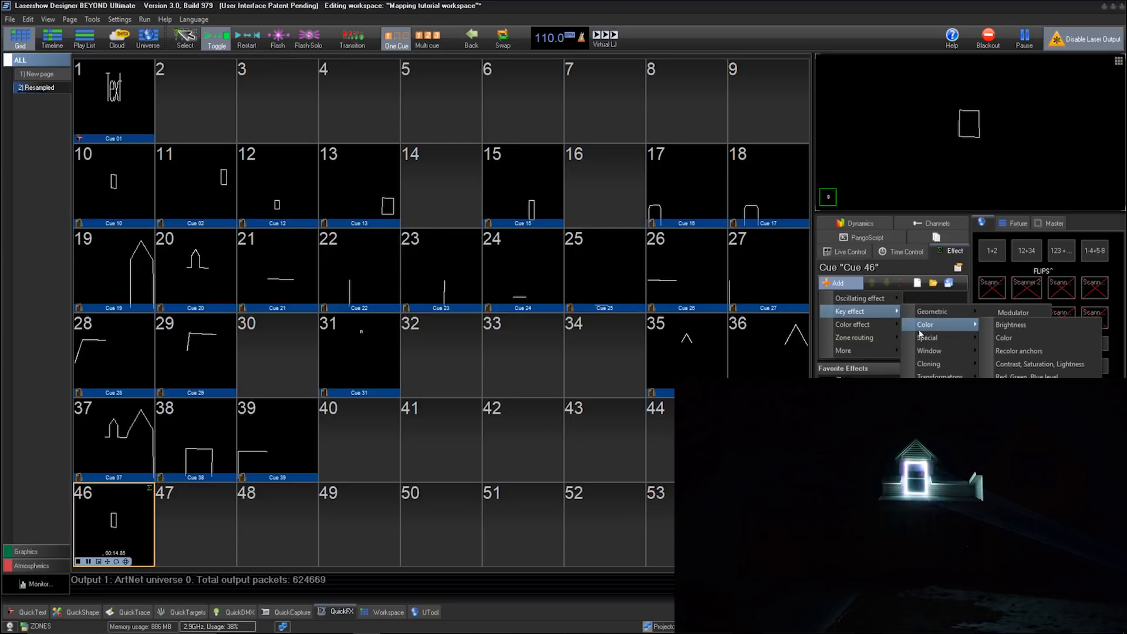
left_click(930, 328)
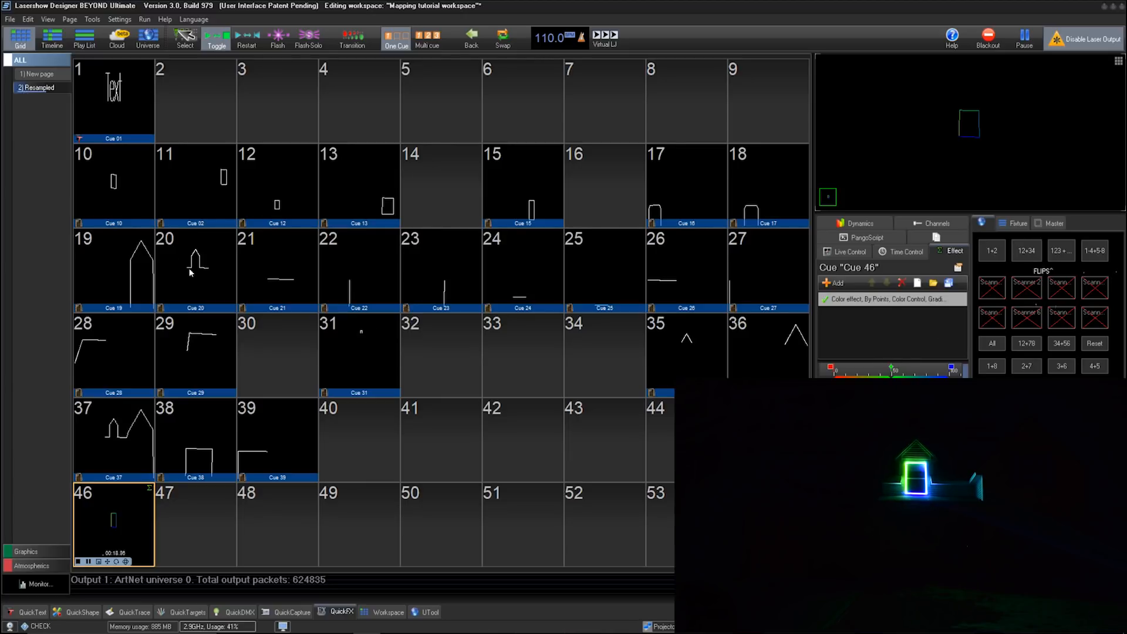
Play cue 10 and apply the first QuickFX effect of the Color layer to it
left_click(125, 194)
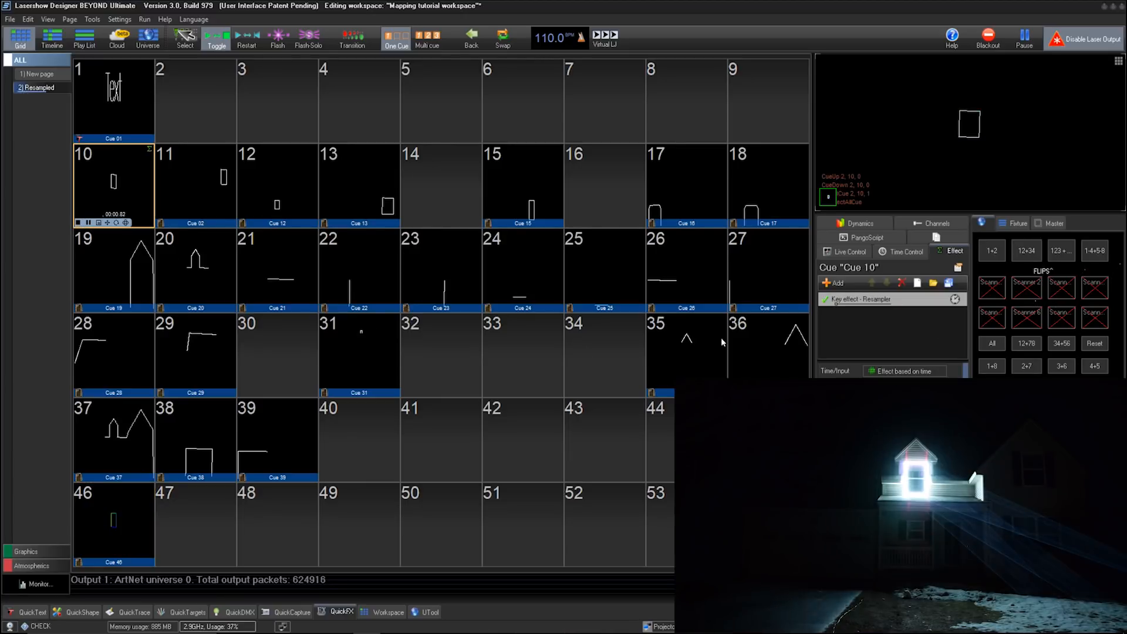
left_click(338, 611)
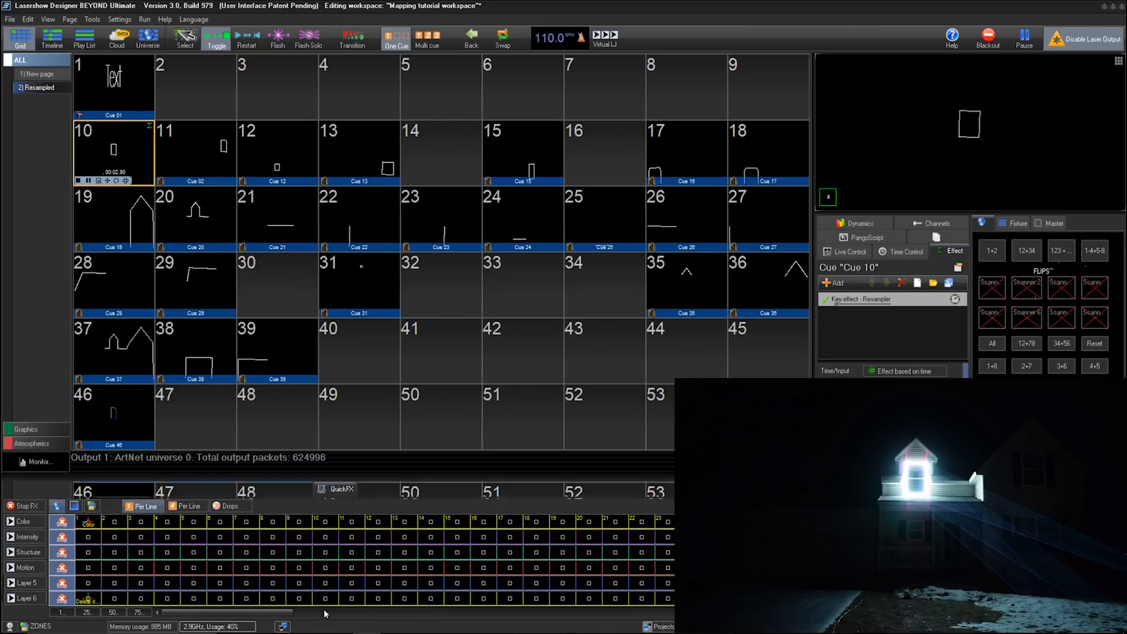
left_click(89, 522)
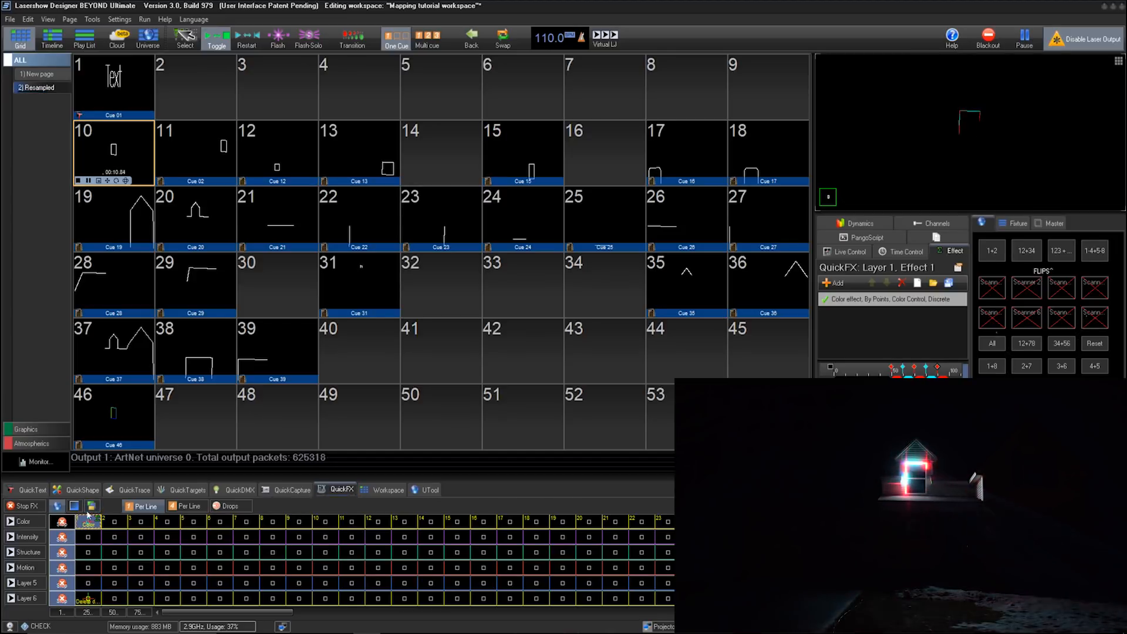
Play cue 46 with the QuickFX color running, delete the cue's own gradient color effect and trigger the cue again
left_click(106, 412)
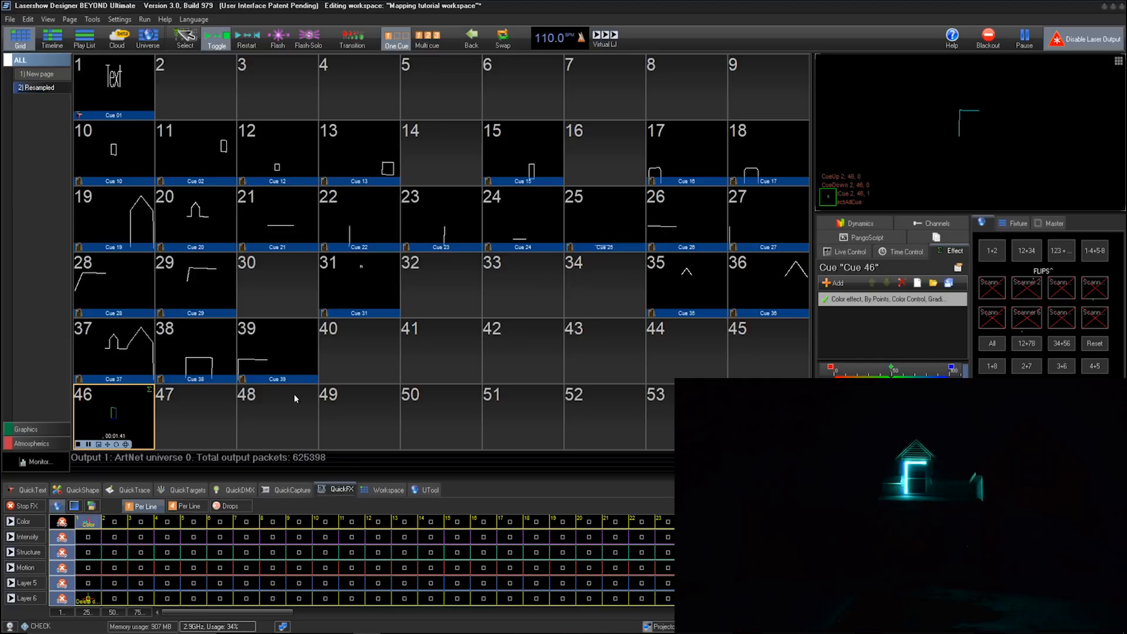
left_click(901, 284)
left_click(97, 438)
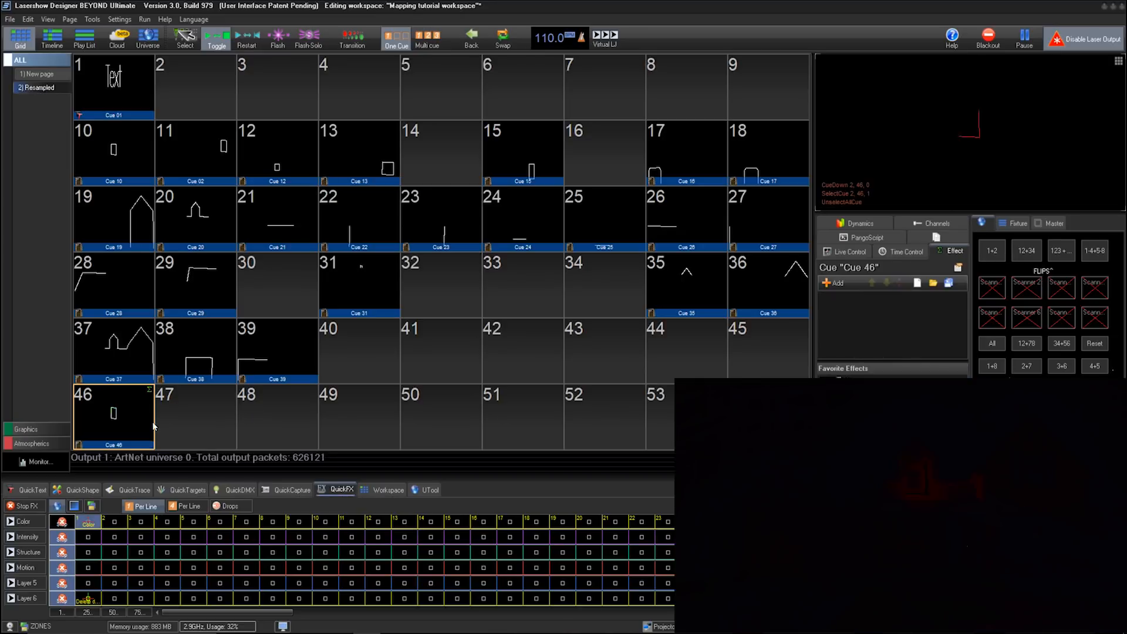
Switch off the QuickFX color, play cue 10 and apply the Color layer's first QuickFX effect to it
left_click(88, 521)
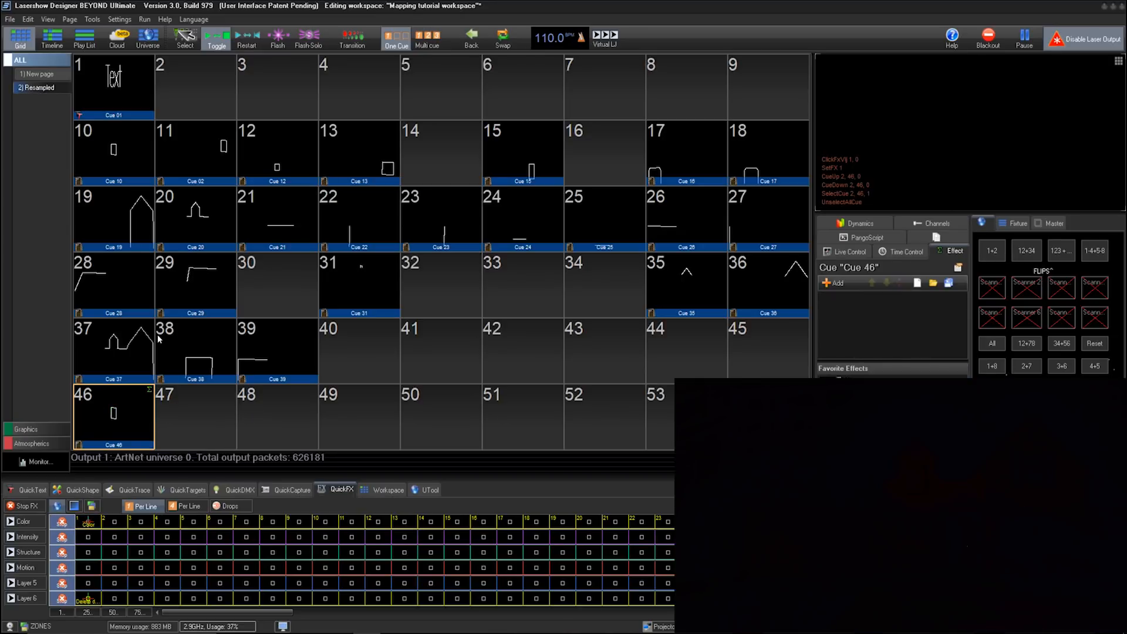
left_click(138, 166)
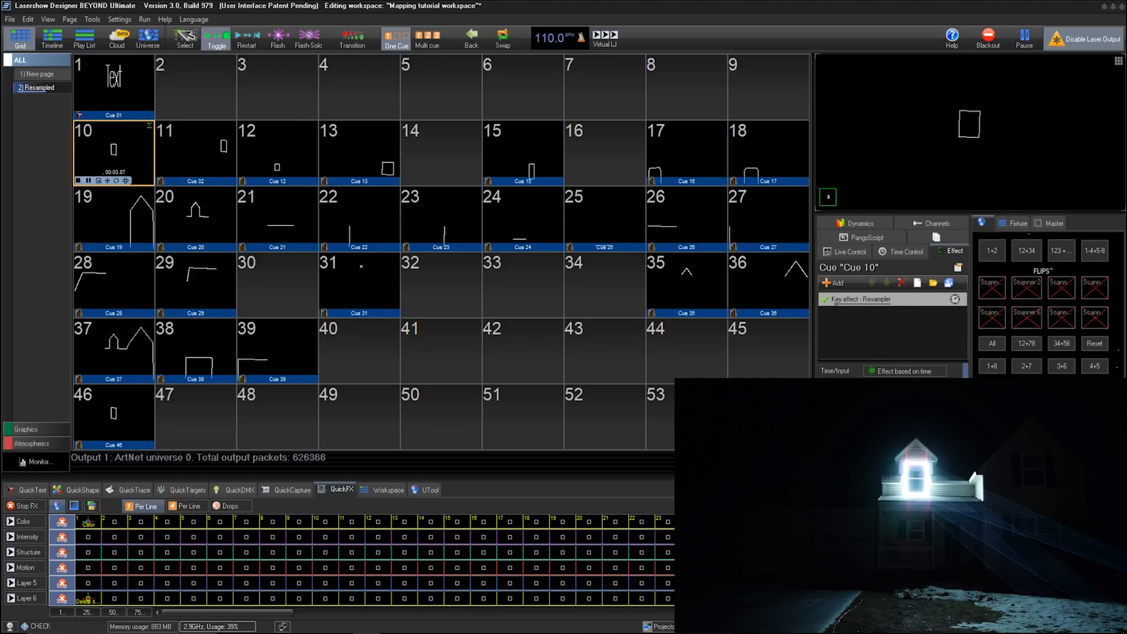
left_click(88, 522)
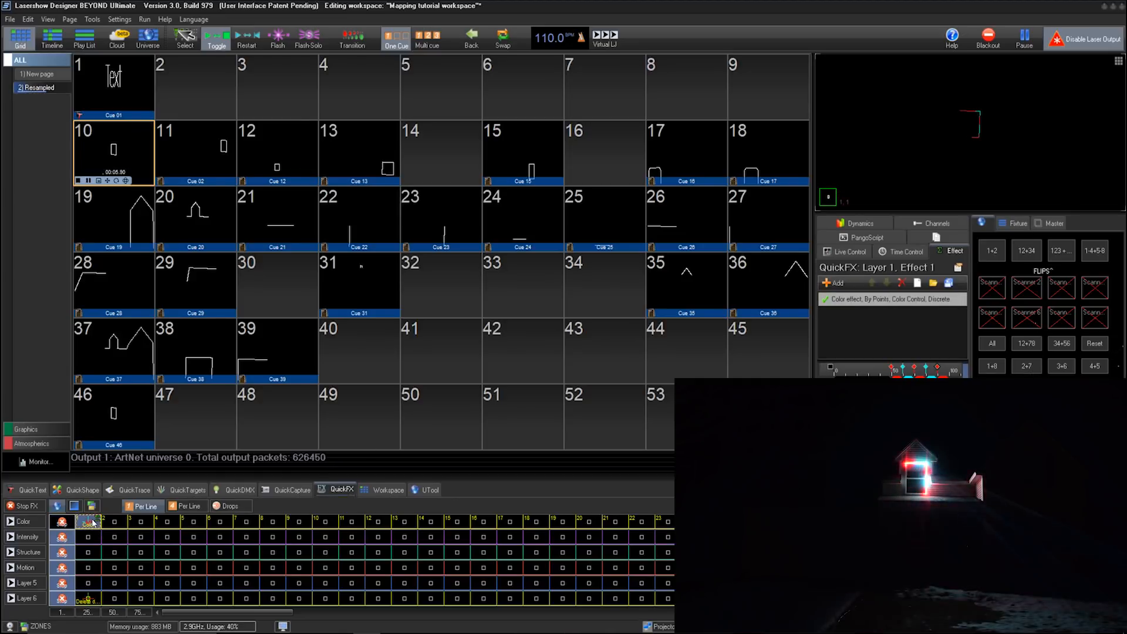
Examine the points of cue 10's outline in the frame editor, close the editor and play the cue again
right_click(140, 151)
left_click(162, 194)
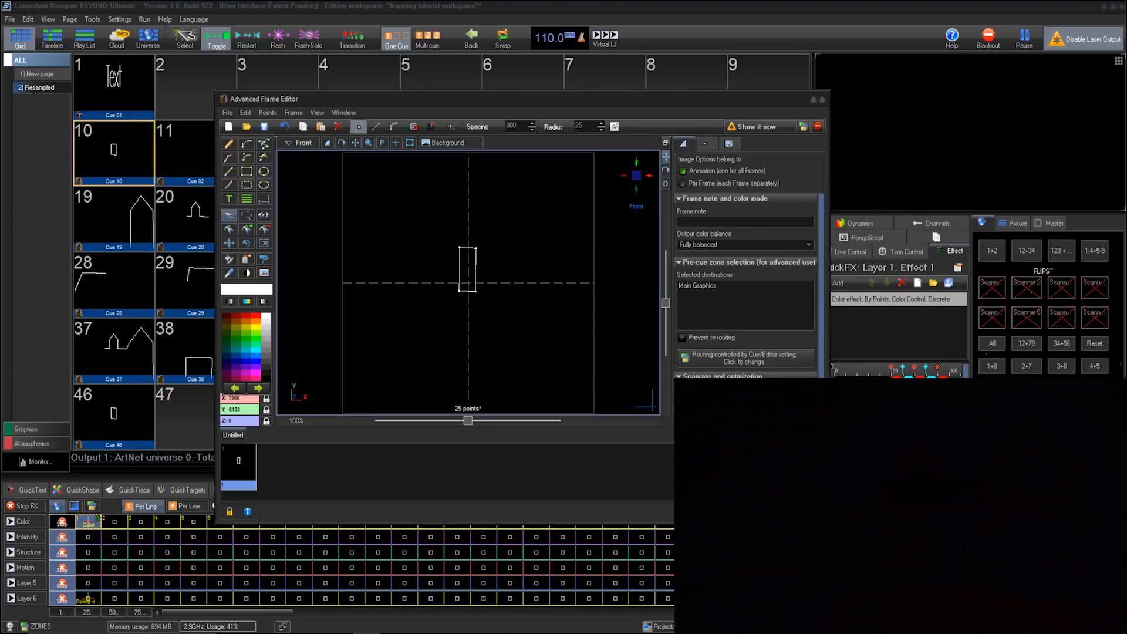
left_click(800, 511)
left_click(116, 163)
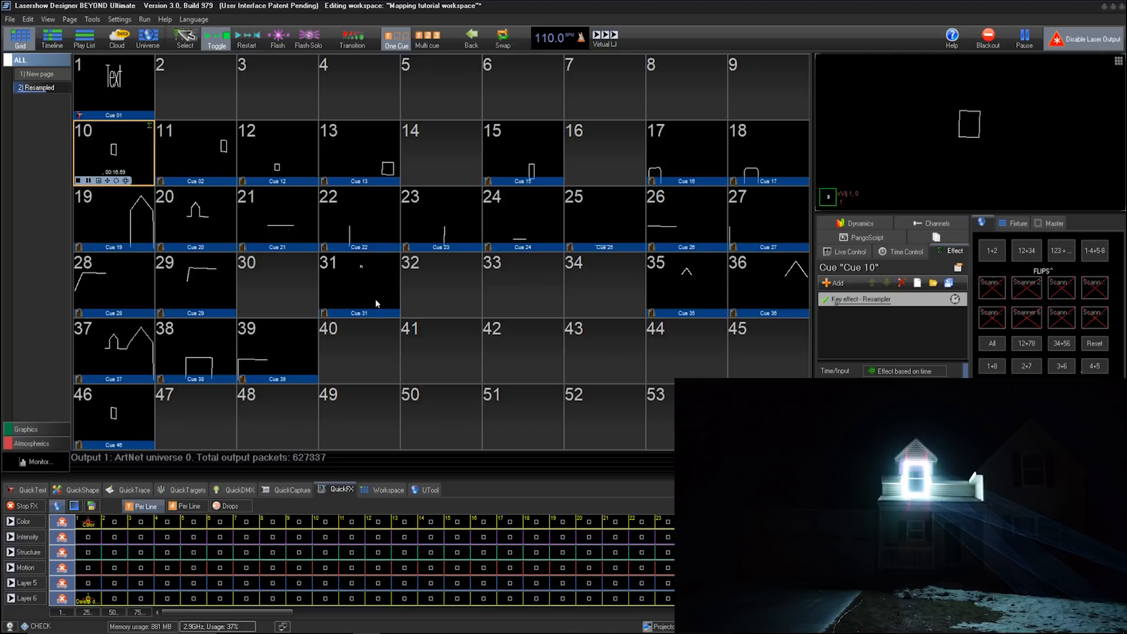
Play cues 46, 37, 38, 39, 29, 20, 21 and 22 in turn to review the mapped outlines on the house
left_click(113, 412)
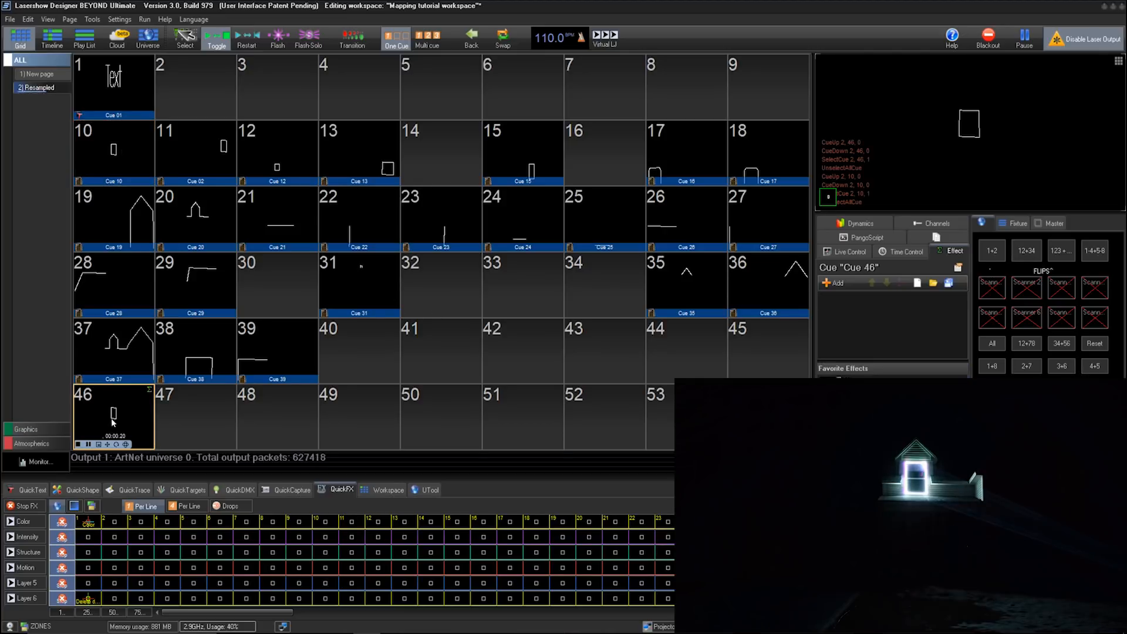
left_click(133, 332)
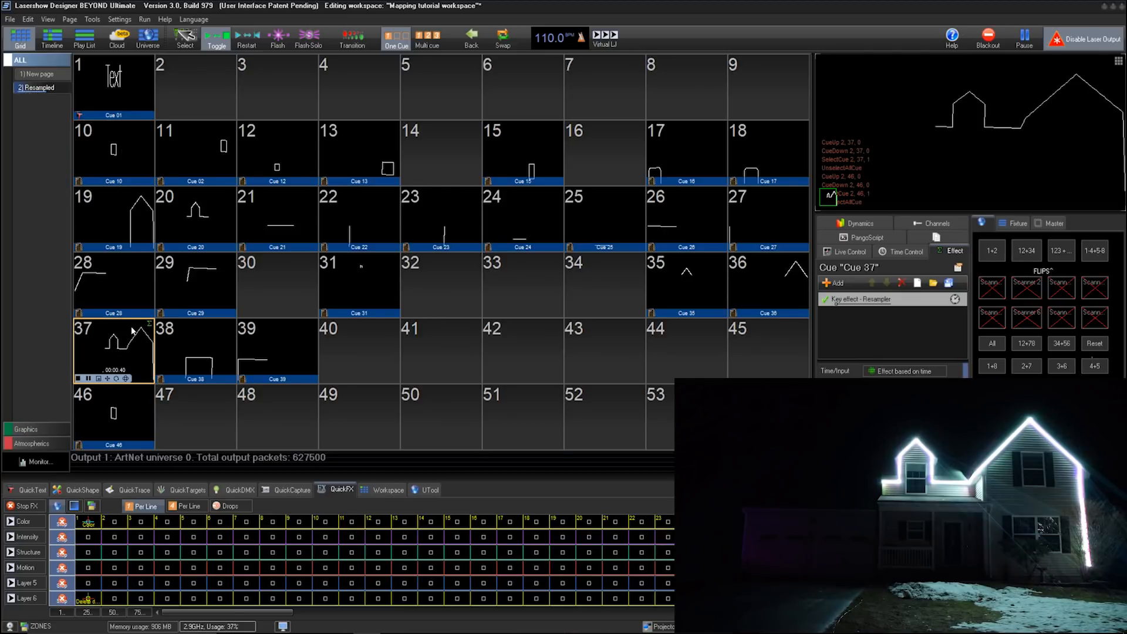
left_click(196, 337)
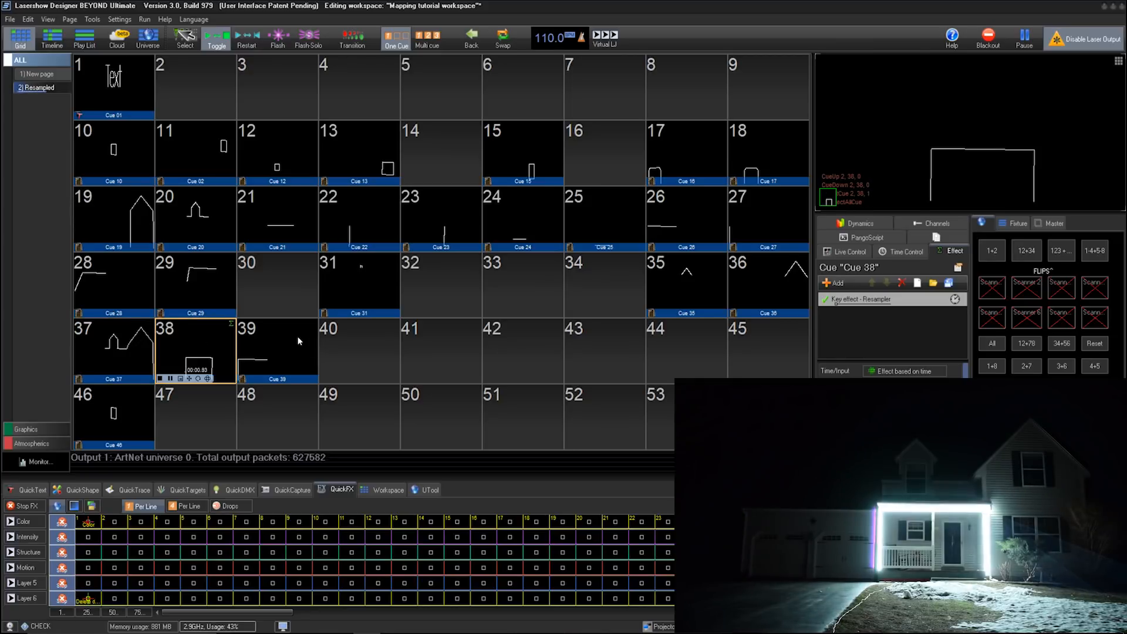
left_click(297, 336)
left_click(216, 302)
left_click(198, 196)
left_click(276, 199)
left_click(363, 200)
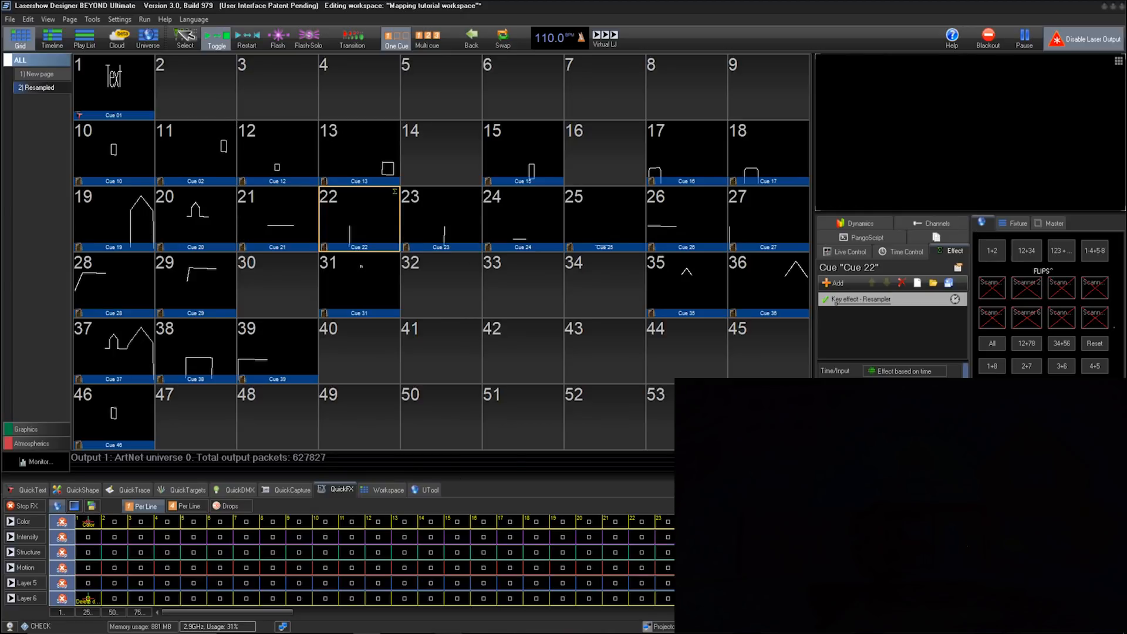
Open the projection zones settings
key("alt+Tab")
left_click(120, 19)
left_click(141, 46)
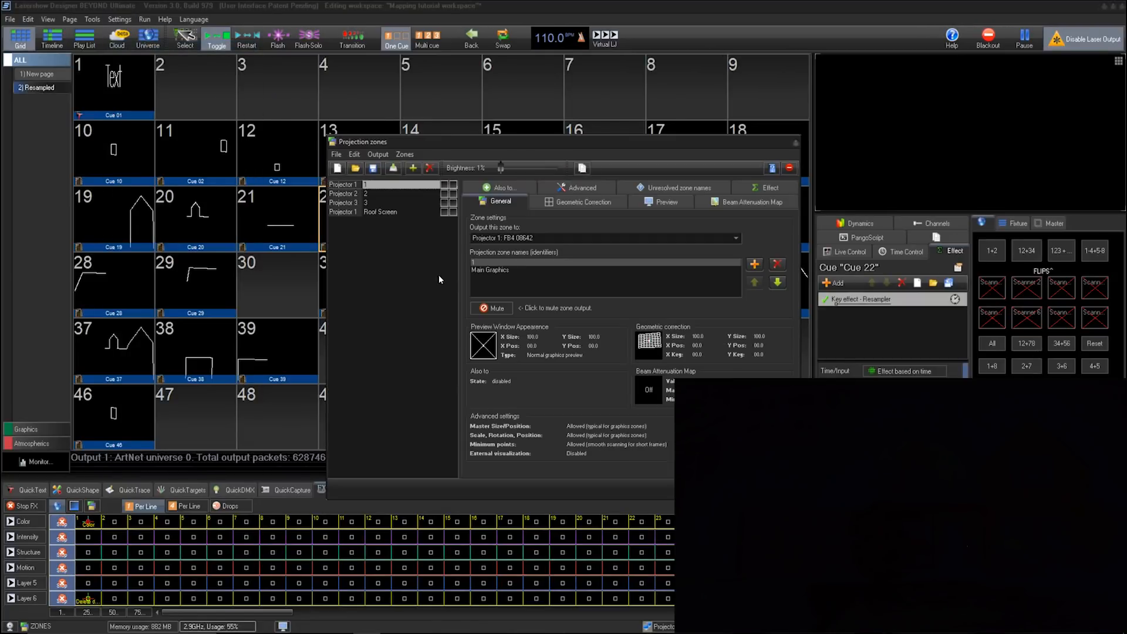
left_click(414, 168)
left_click(542, 351)
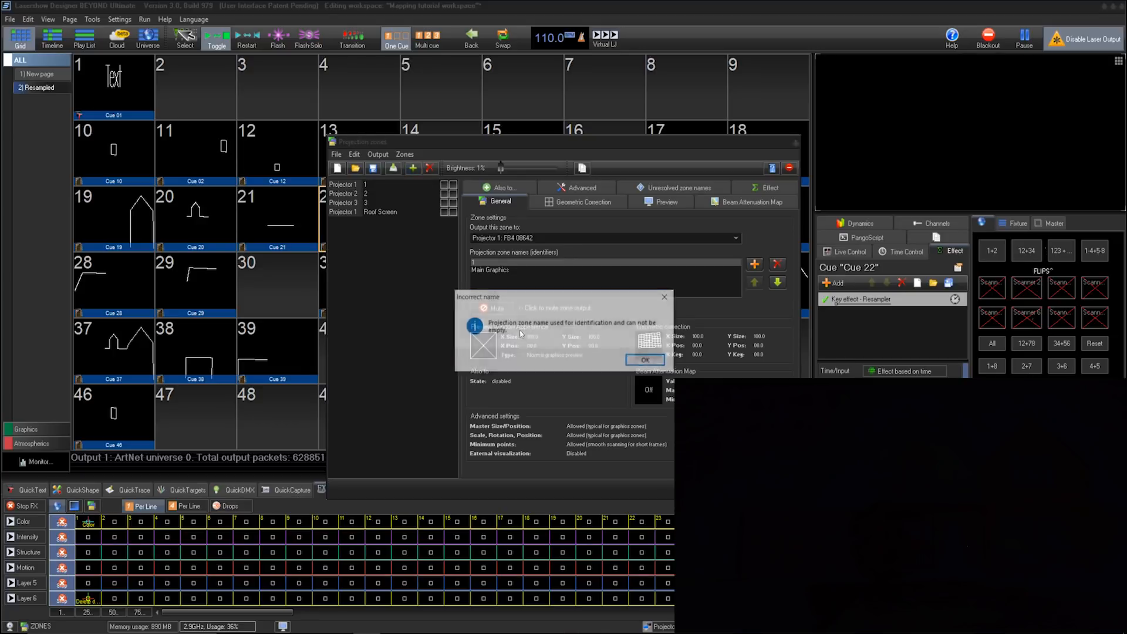
left_click(647, 361)
Add two projection zones named a1 and a2
left_click(412, 169)
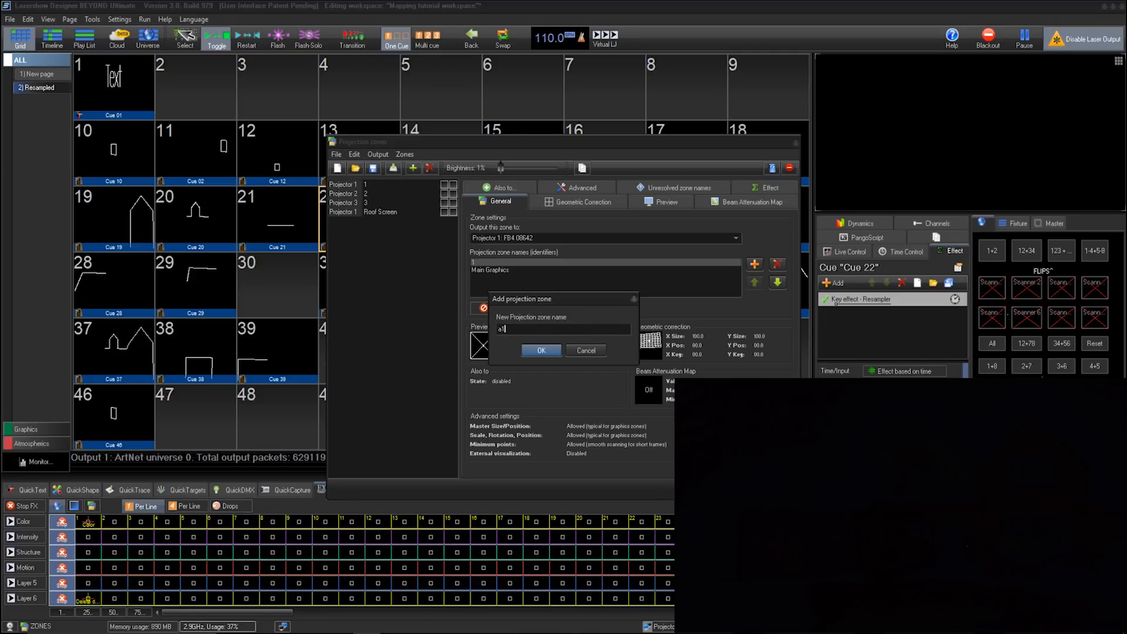
type("a1")
key("Return")
left_click(412, 169)
type("a")
key("Return")
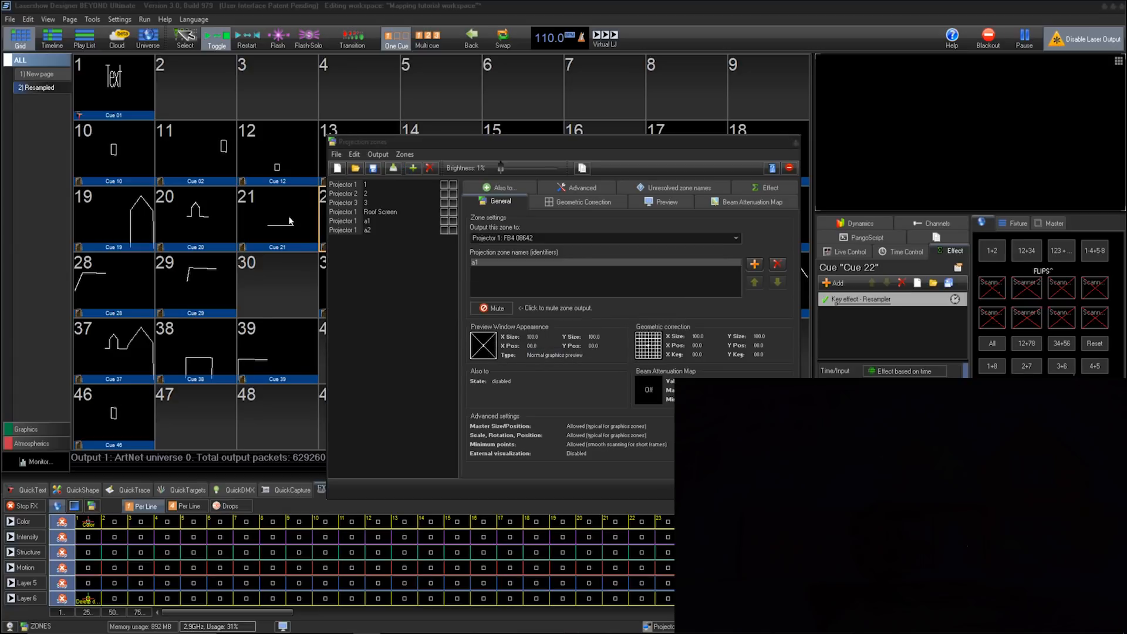
Project the test grid of zone a1 and raise the test pattern brightness to 21%
left_click(394, 212)
left_click(449, 222)
left_click(453, 221)
left_click_drag(500, 168, 513, 179)
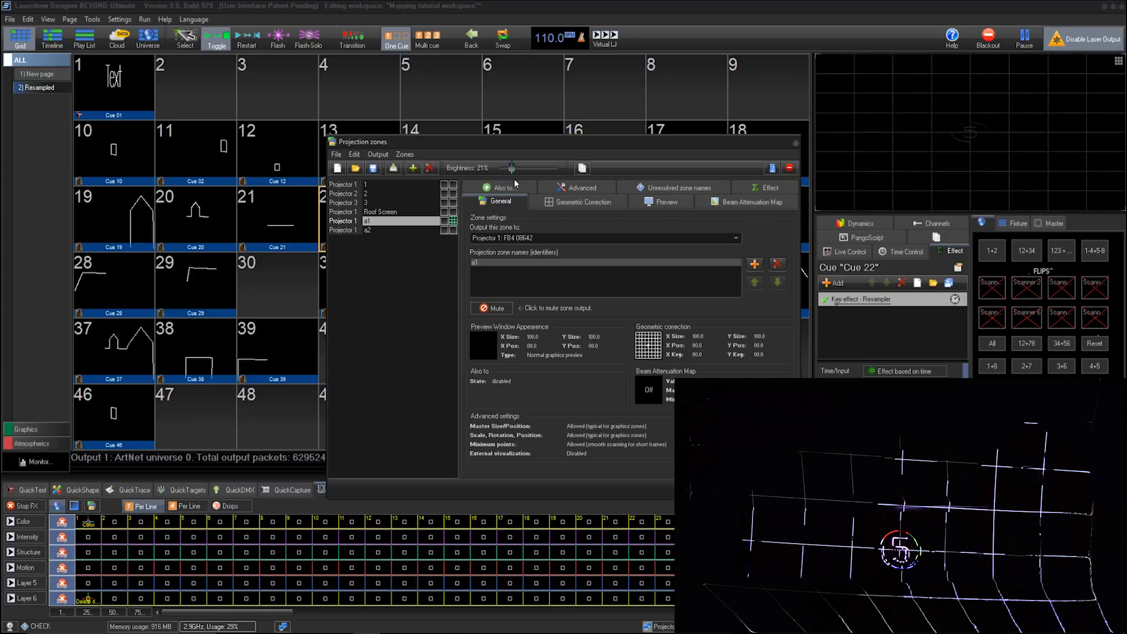
Pull the four corners of zone a1's free-form mesh inward to shrink its grid onto the garage side of the house
left_click(581, 201)
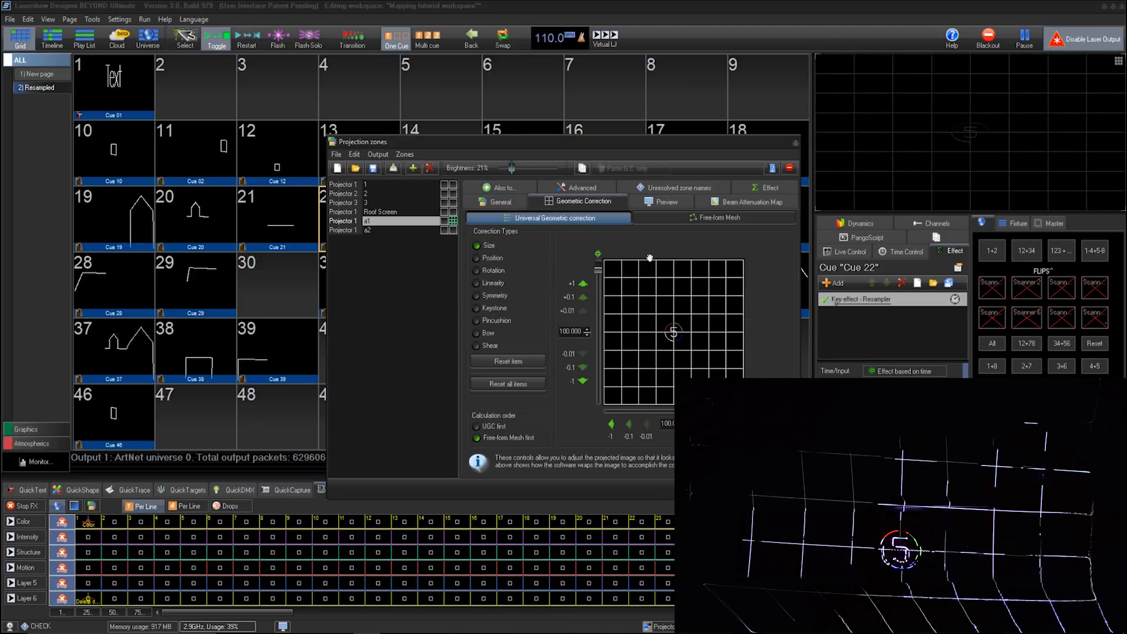
left_click(641, 218)
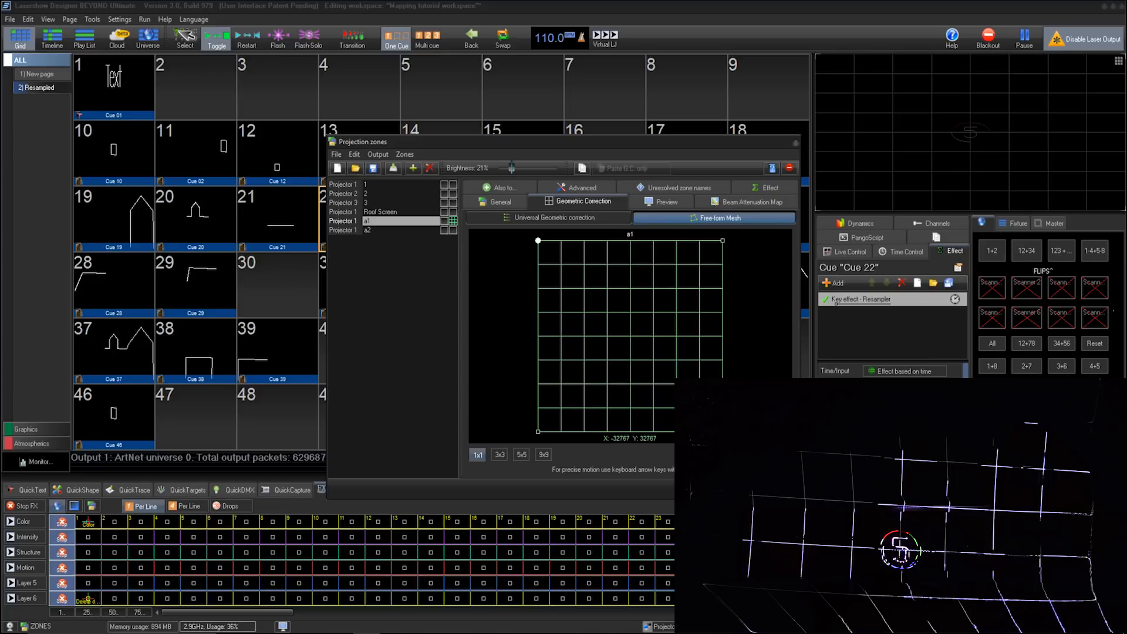
left_click_drag(723, 431, 586, 364)
left_click_drag(537, 433, 564, 344)
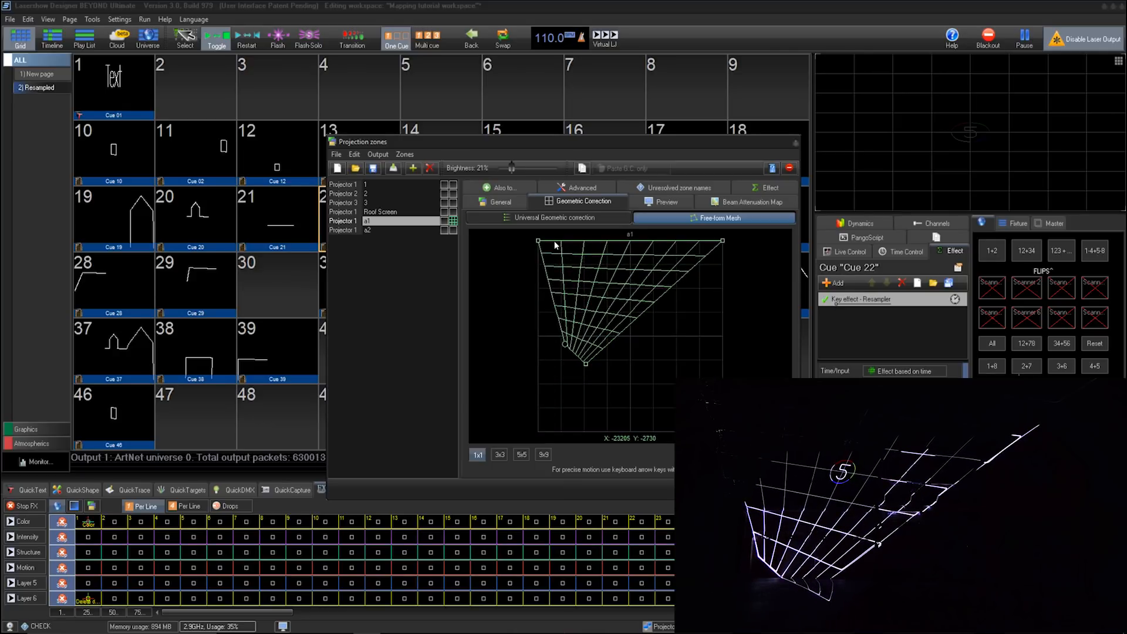
left_click_drag(538, 240, 572, 306)
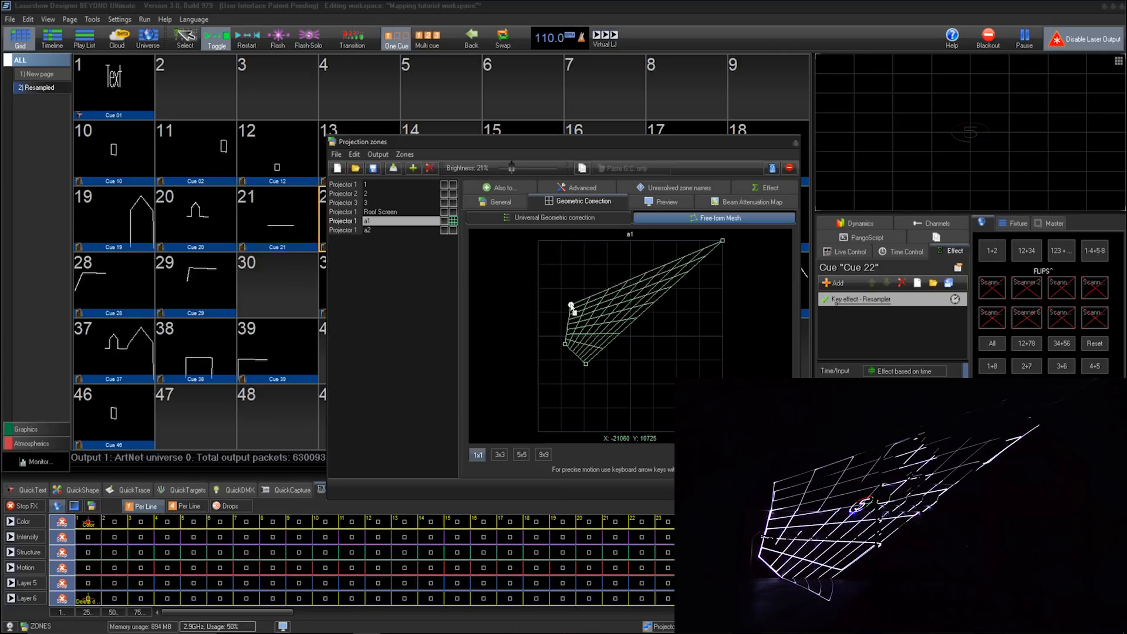
left_click_drag(722, 242, 611, 301)
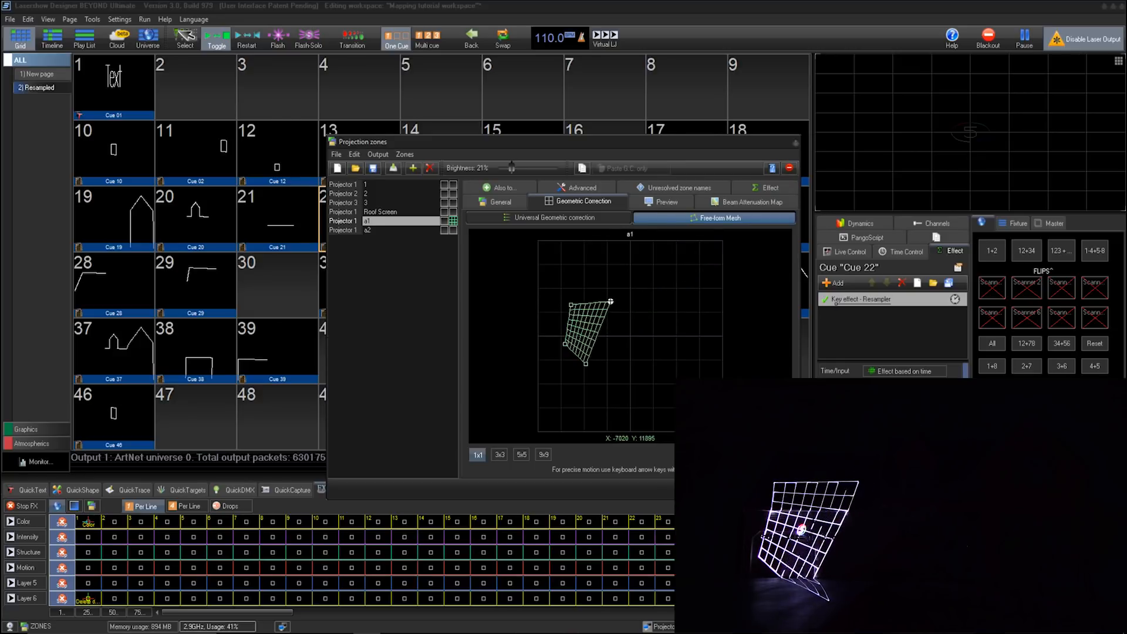
Reposition the corners of zone a1's mesh so the grid spans the garage wall and the roof above it
left_click_drag(585, 363, 558, 354)
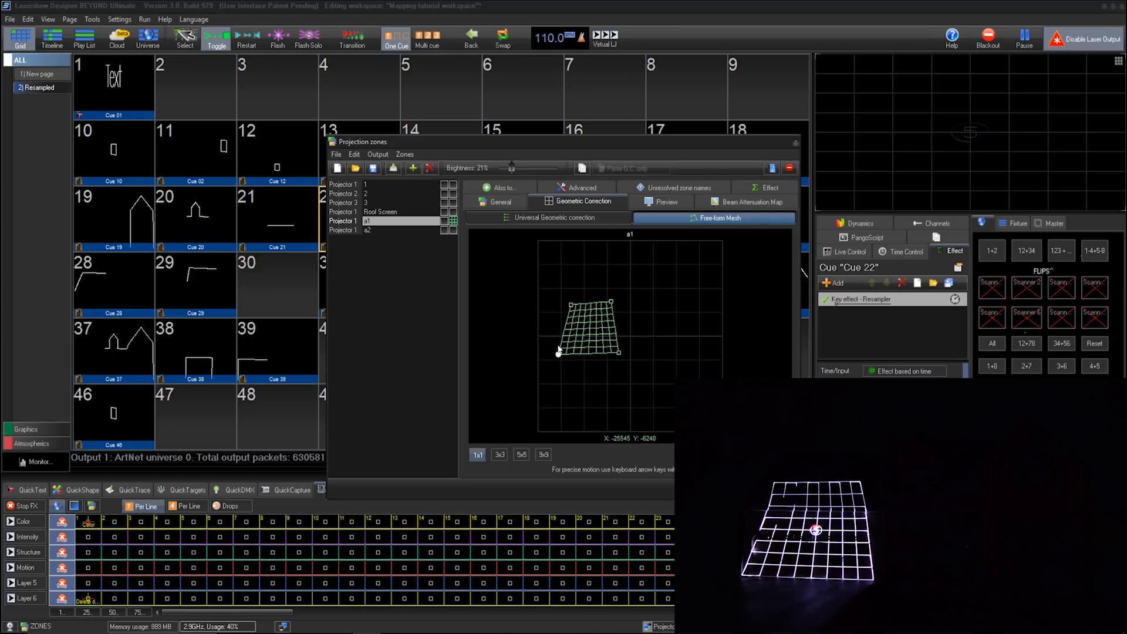
left_click(572, 305)
left_click_drag(573, 308, 573, 289)
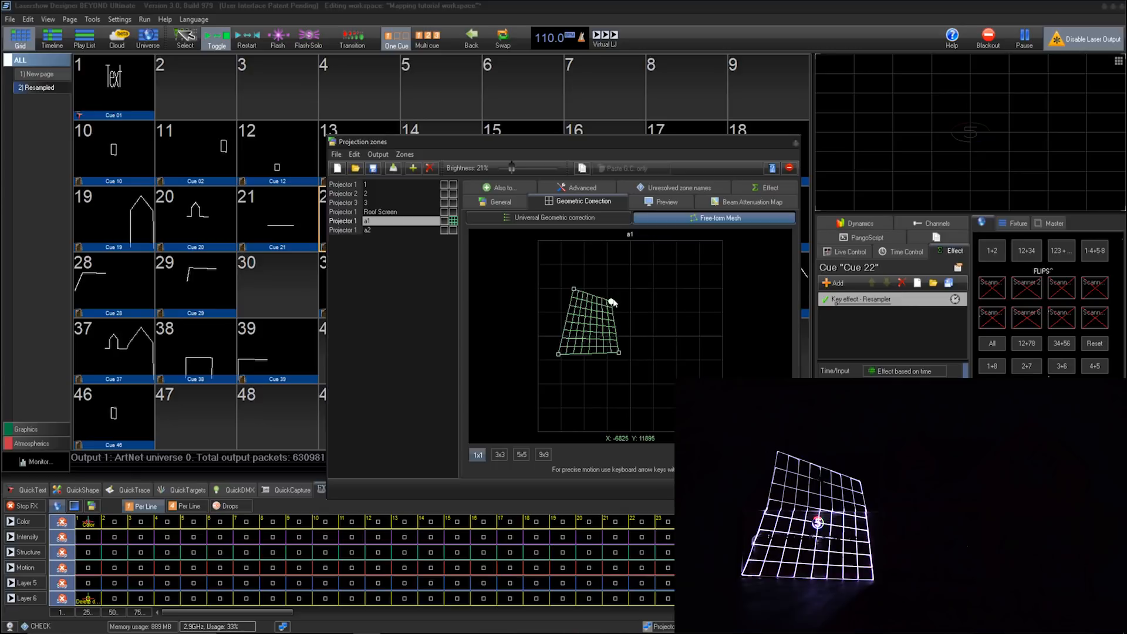
left_click_drag(613, 304, 622, 286)
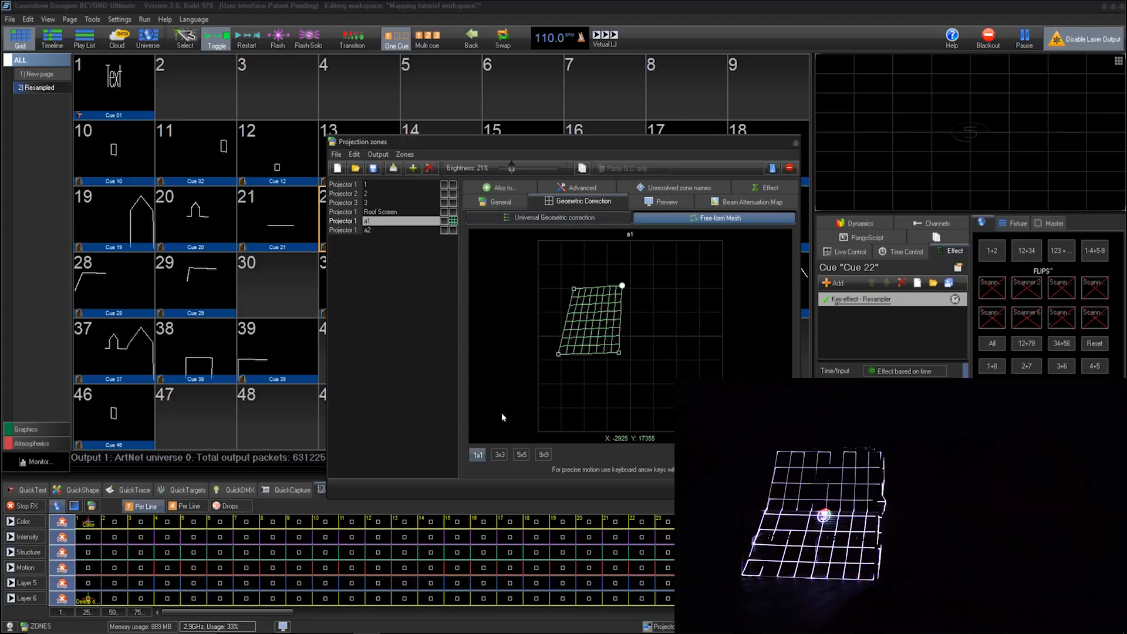
Switch zone a1's mesh to 3x3 and adjust its middle-row points and upper-left corner to follow the garage's roof edge
left_click(502, 454)
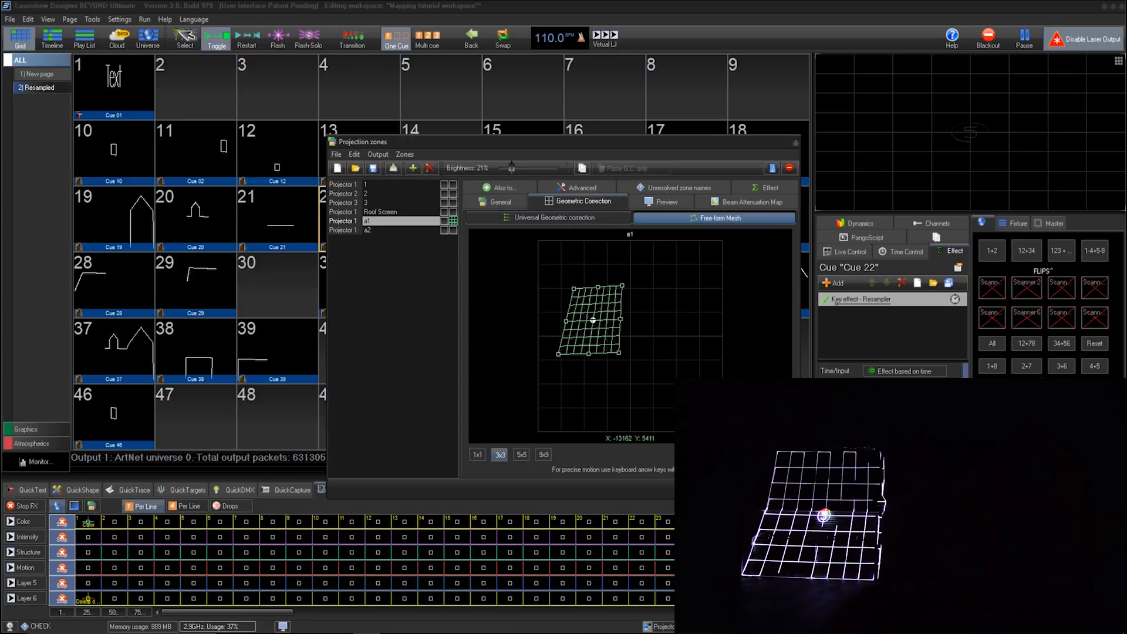
left_click_drag(593, 320, 587, 320)
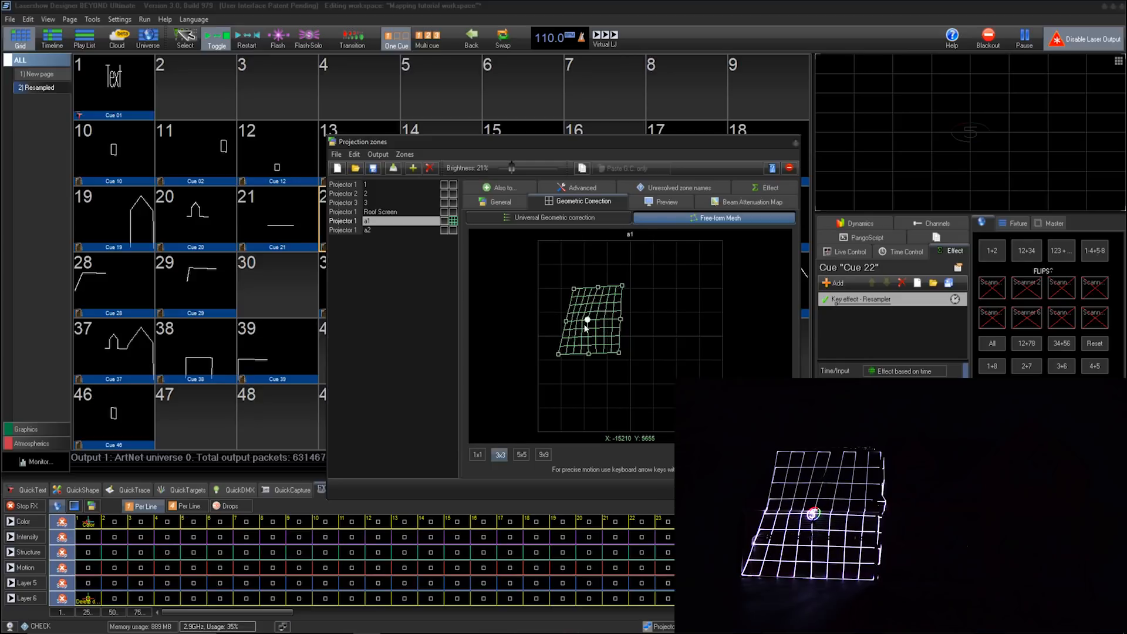
left_click_drag(567, 322, 559, 321)
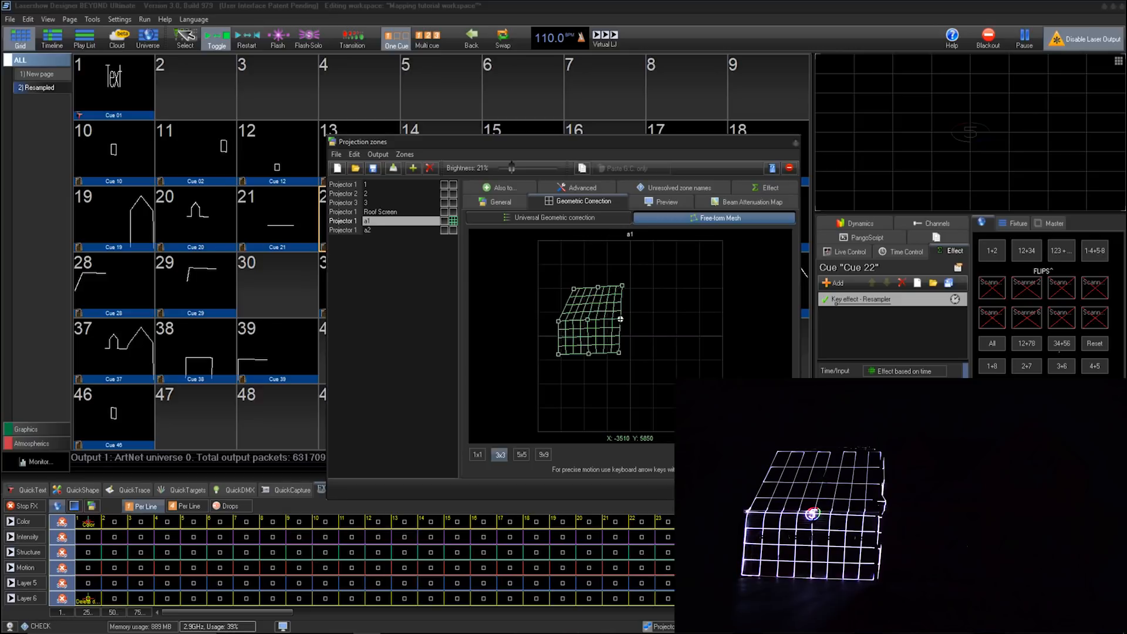
left_click_drag(621, 319, 617, 317)
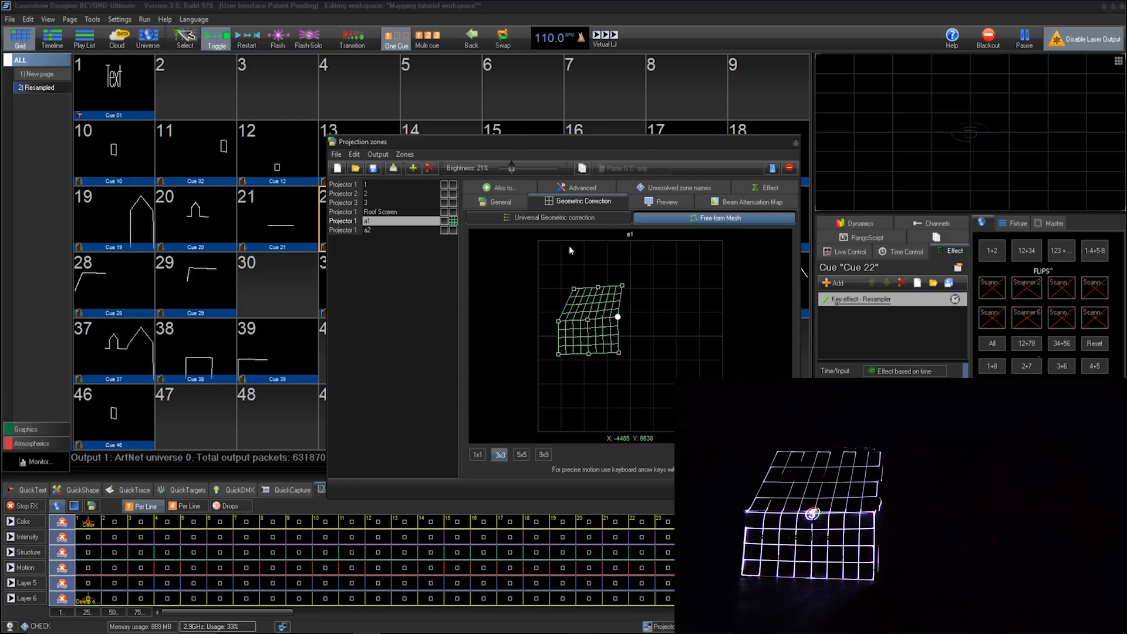
left_click_drag(573, 288, 573, 293)
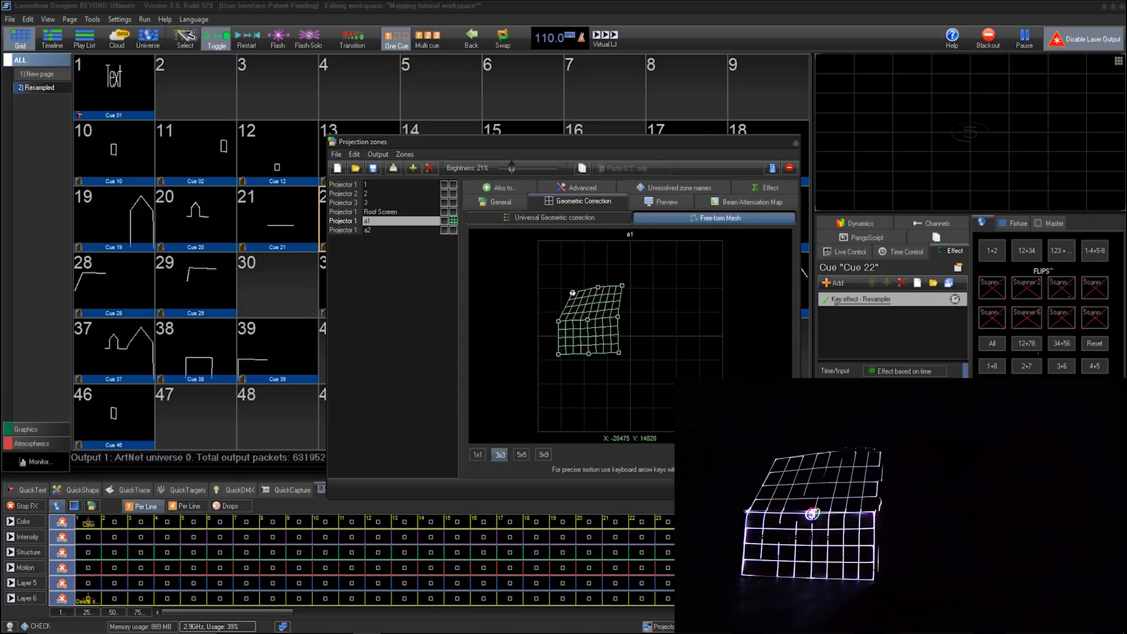
left_click_drag(574, 291, 574, 289)
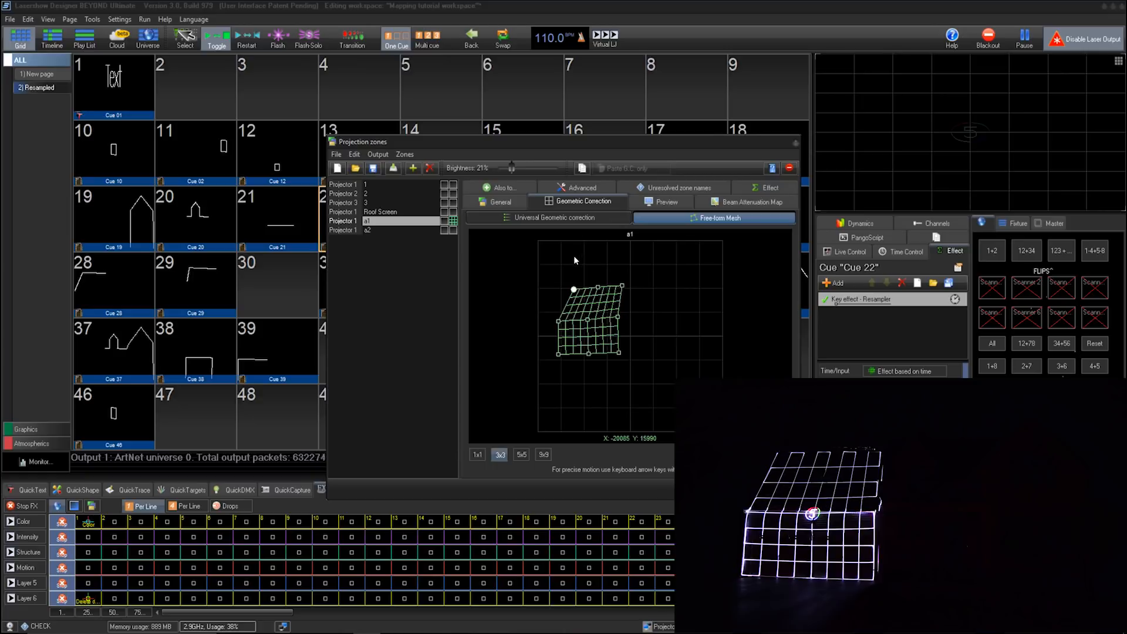
Project the test grid of zone a2 and assign the zone's output to Projector 2
left_click(404, 230)
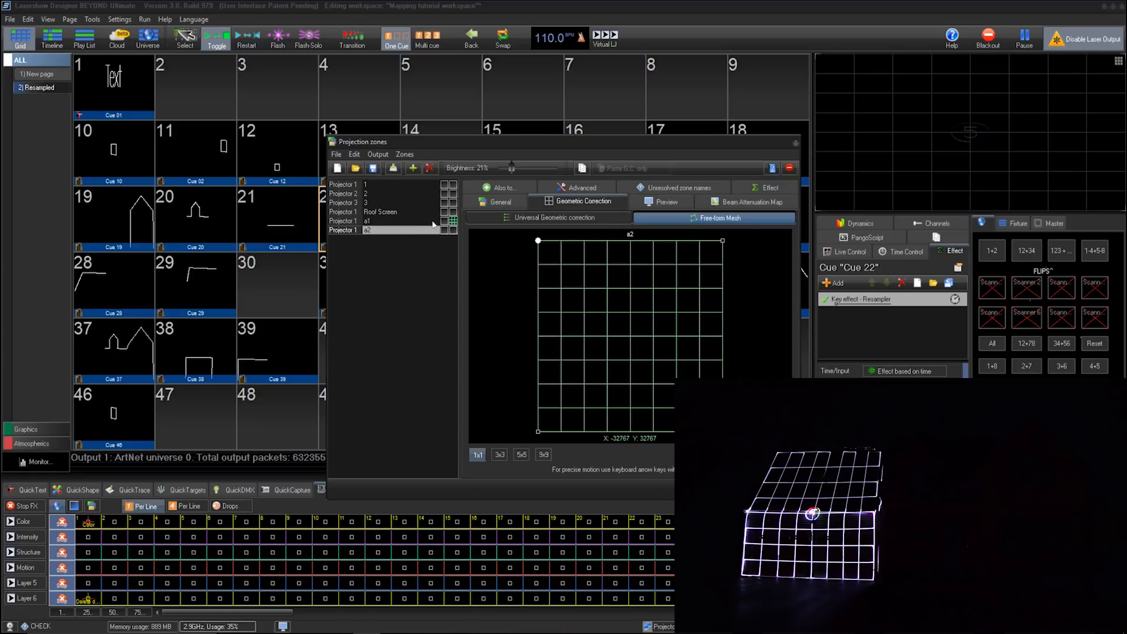
left_click(454, 231)
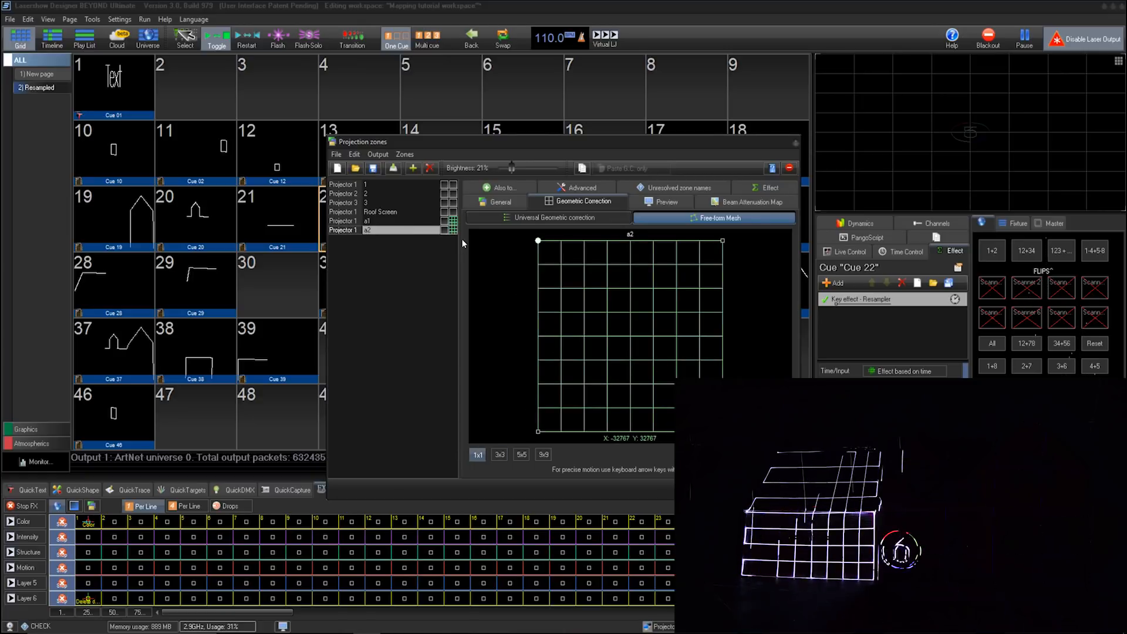
left_click(502, 204)
left_click(520, 237)
left_click(515, 258)
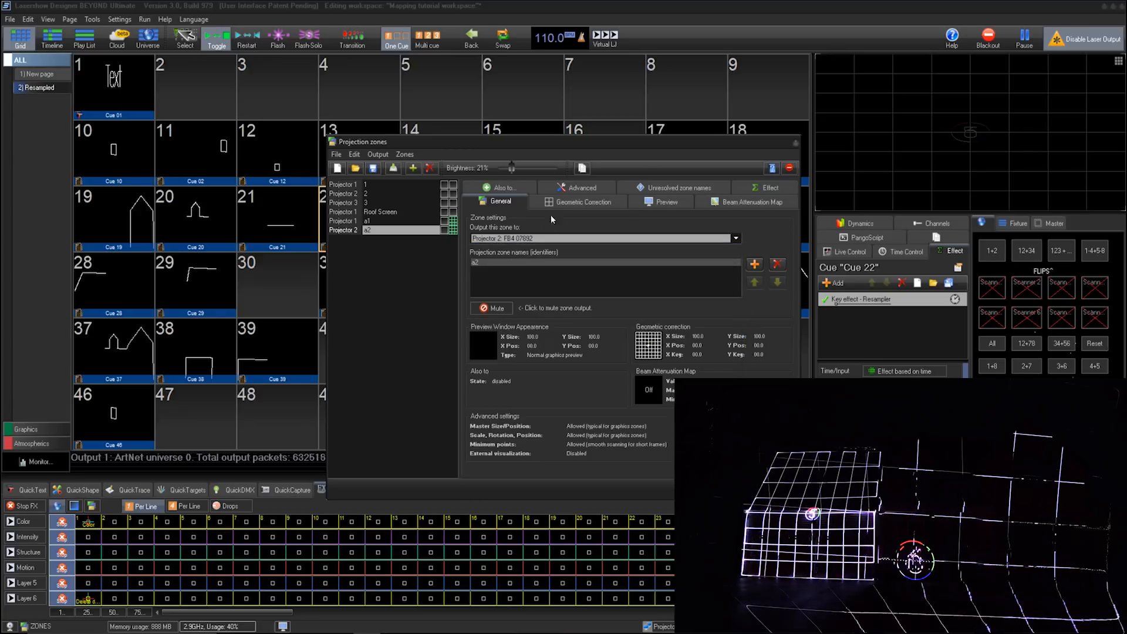
Move the four corners of zone a2's free-form mesh to fit its grid on the main house beside the garage
left_click(560, 203)
left_click_drag(538, 432, 613, 345)
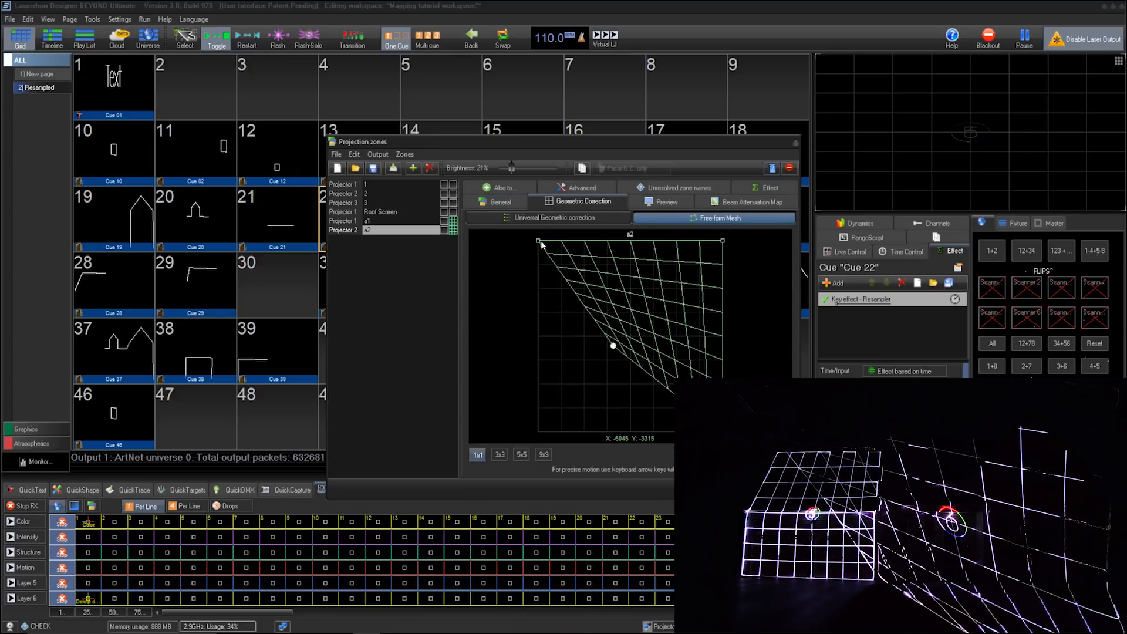
left_click_drag(539, 240, 615, 277)
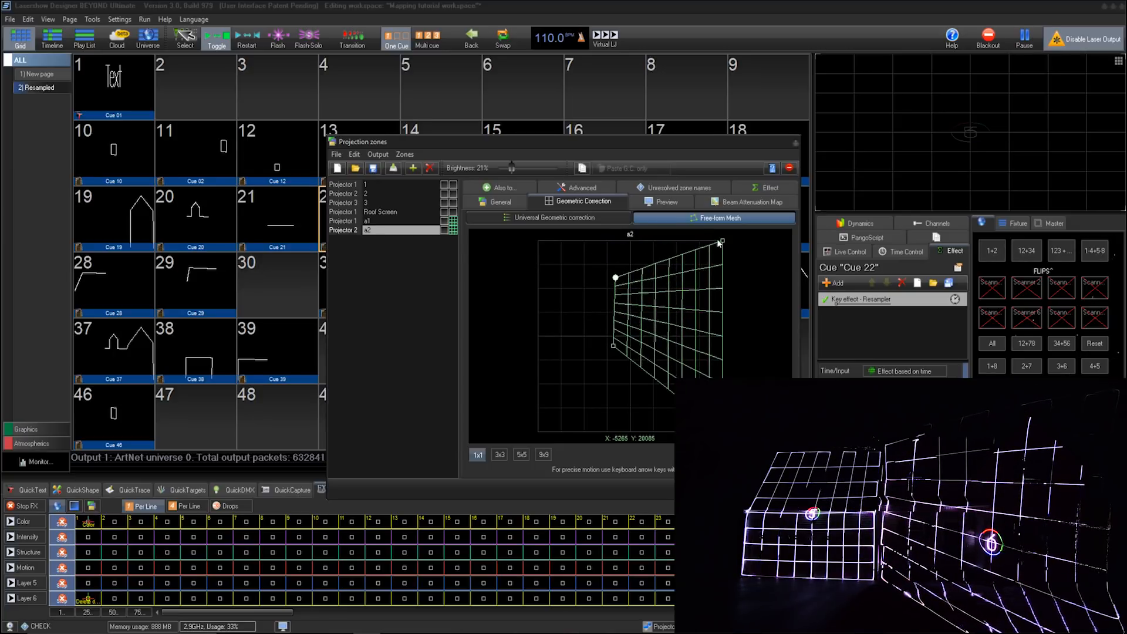
left_click_drag(723, 241, 705, 246)
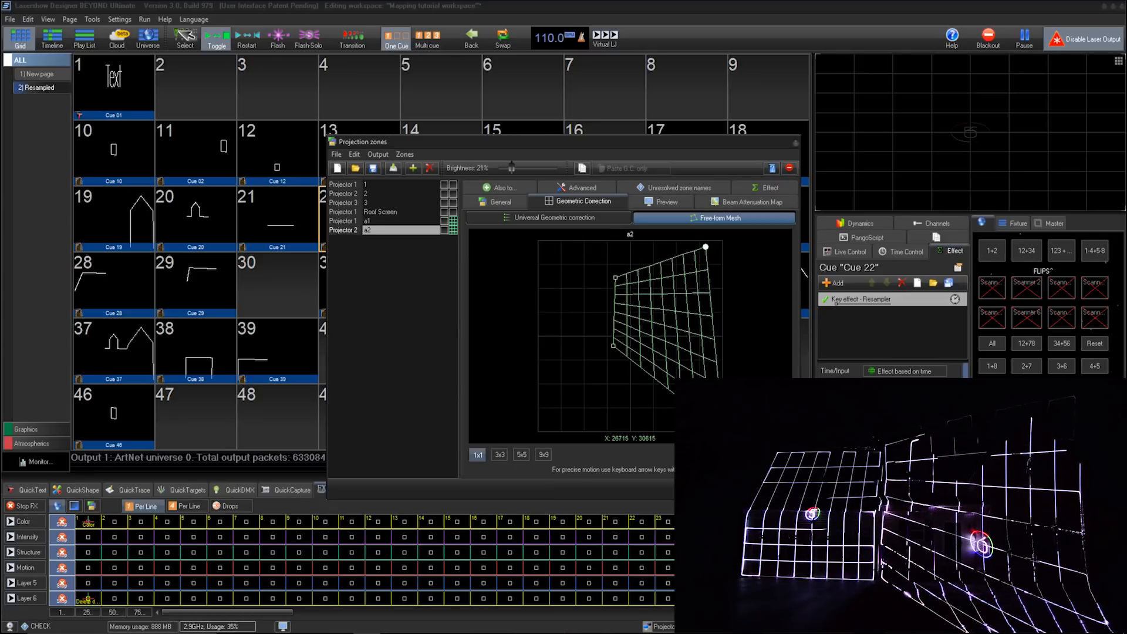
left_click_drag(724, 433, 718, 346)
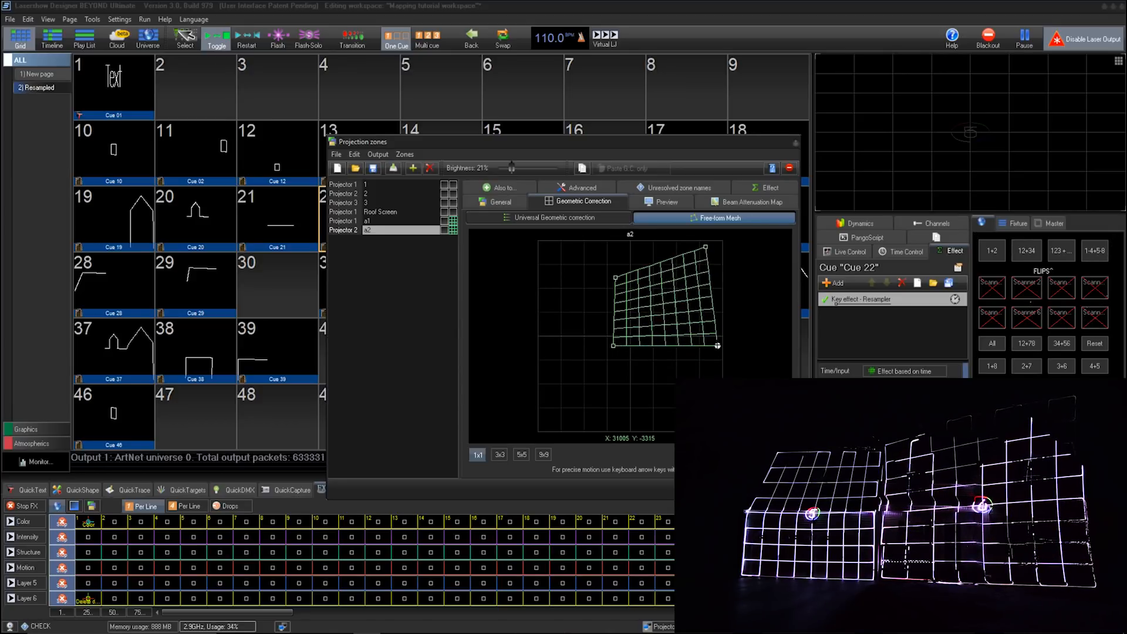
Fine-tune the lower-left and both upper corners of zone a2's free-form mesh against the main house beside the garage
left_click(613, 345)
left_click_drag(614, 348, 611, 347)
left_click_drag(616, 278, 609, 271)
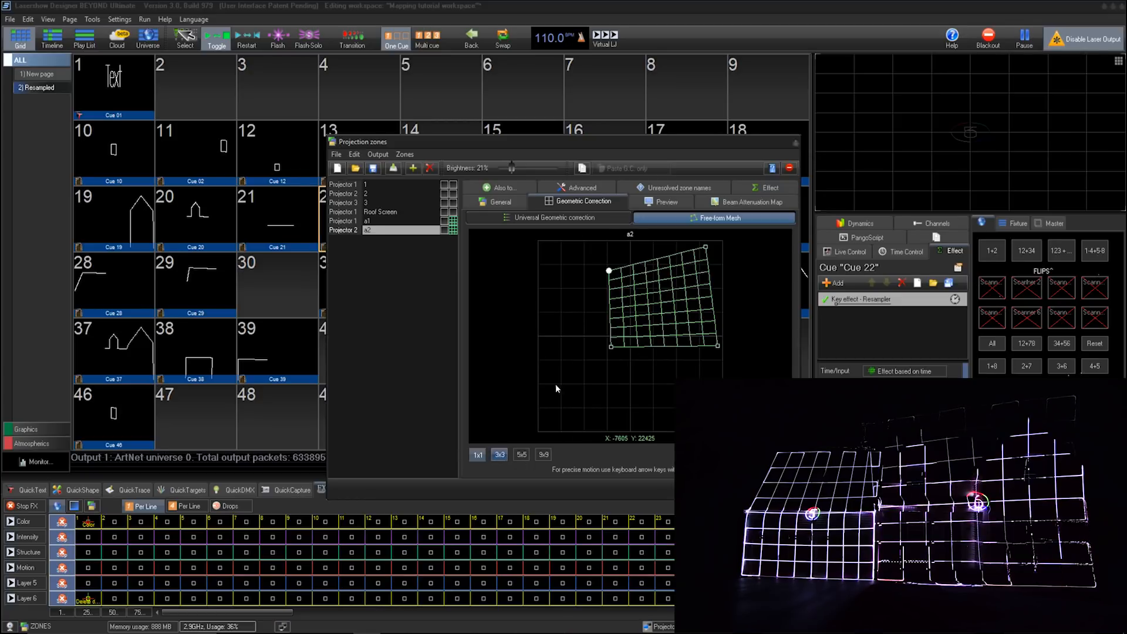
left_click_drag(609, 271, 617, 274)
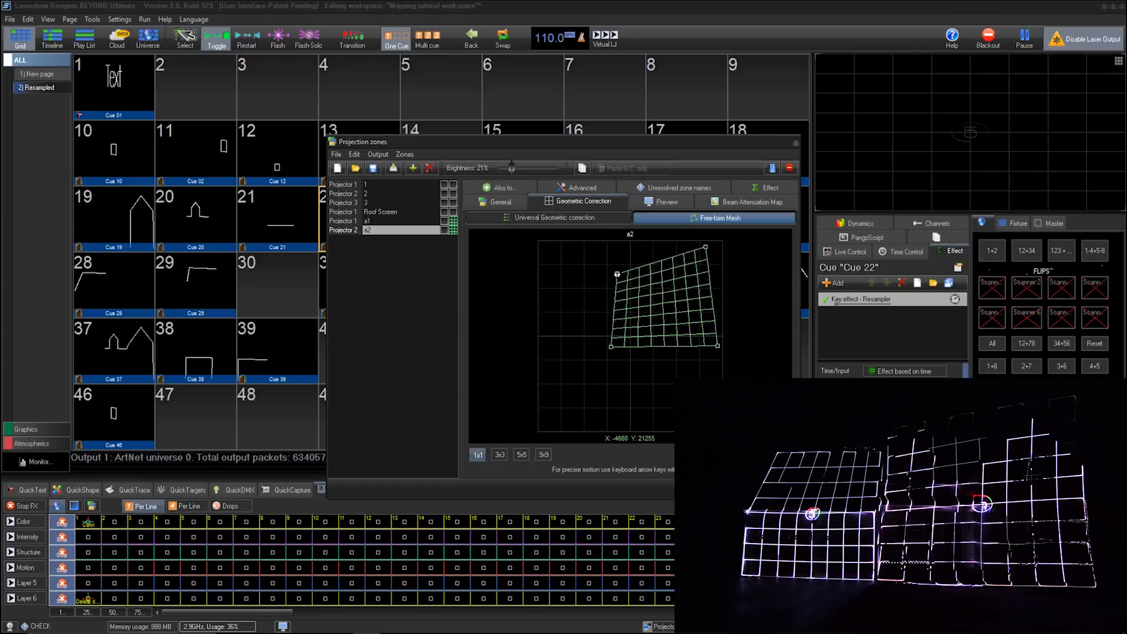
left_click(706, 247)
mouse_move(705, 247)
left_mouse_down()
mouse_move(707, 267)
mouse_move(706, 248)
left_mouse_up()
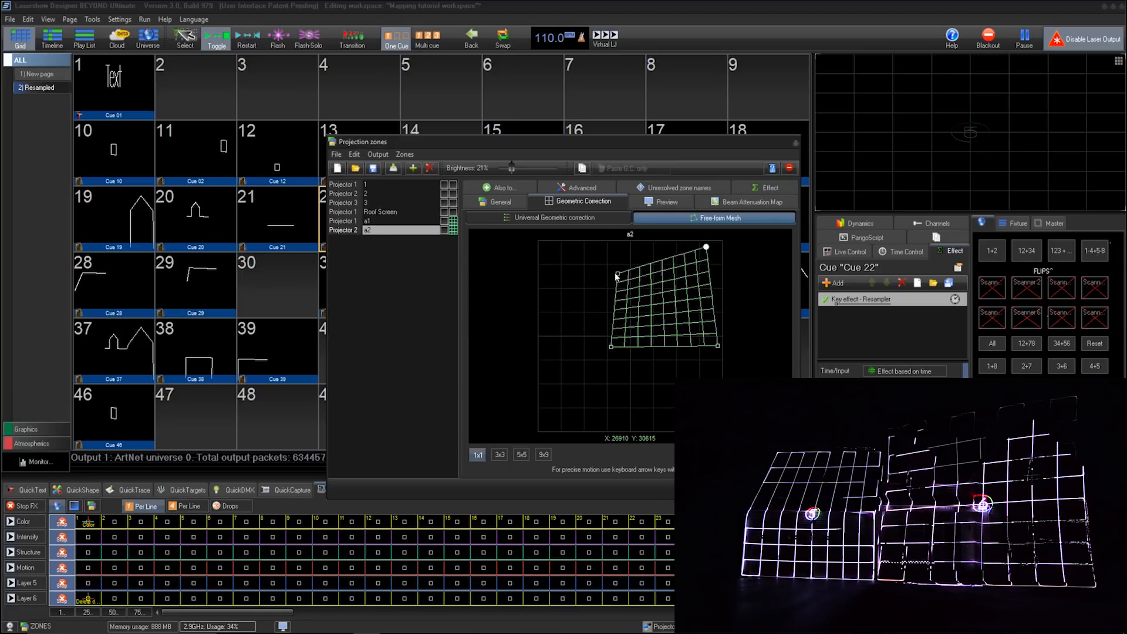
Switch zone a2's mesh to 3x3, raise its upper-left corner, and adjust the middle-row points to straighten the grid on the house
left_click_drag(618, 275, 615, 255)
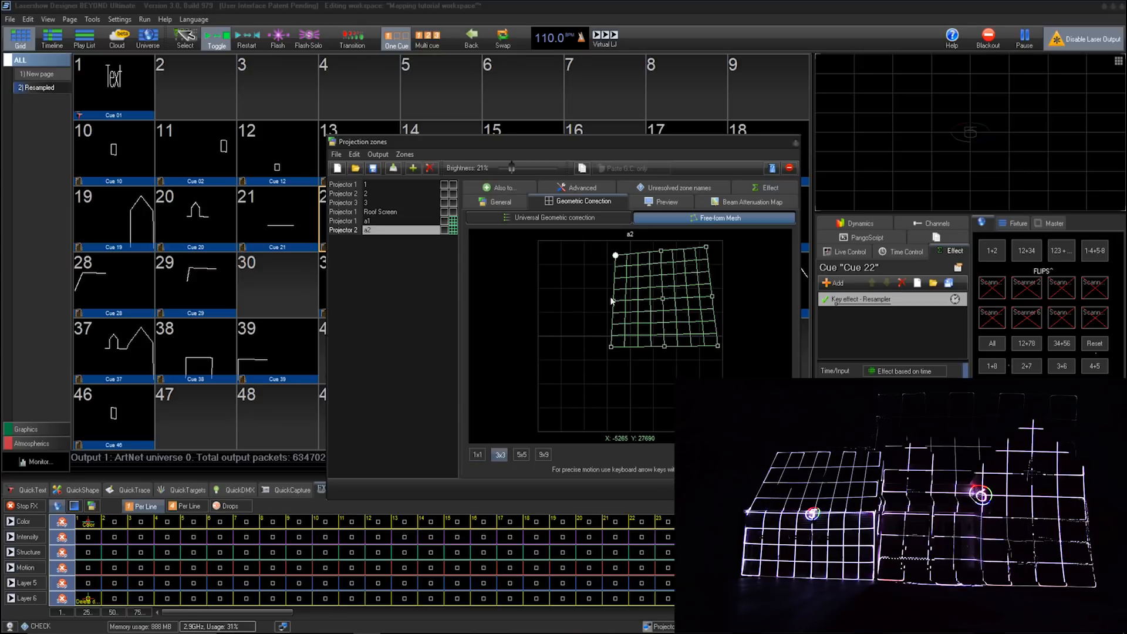
left_click_drag(615, 294, 614, 296)
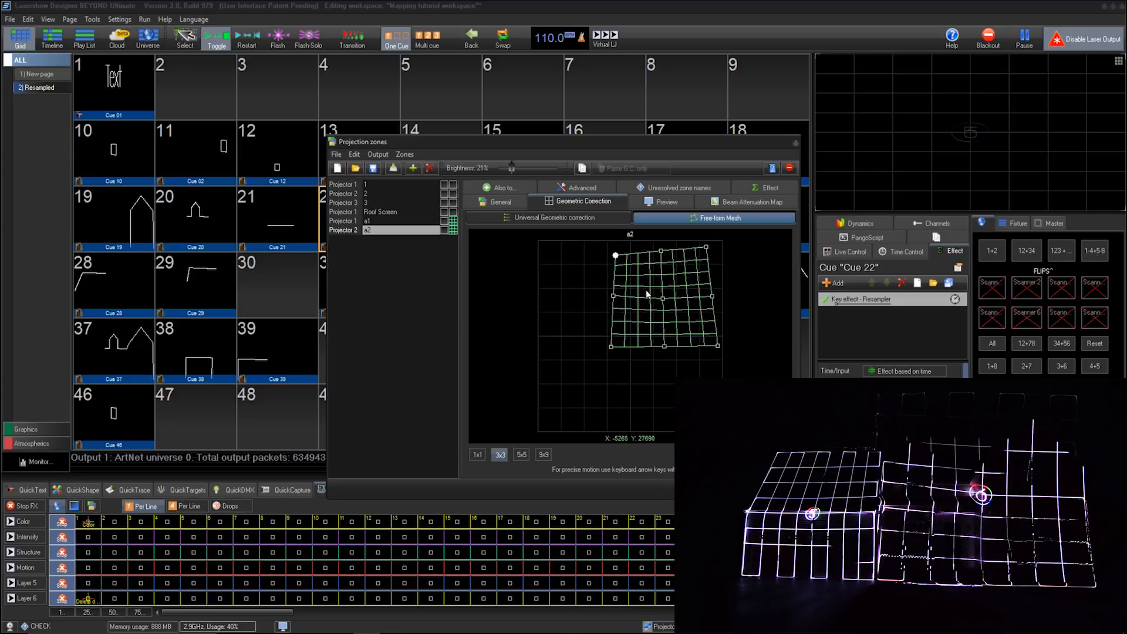
left_click_drag(656, 296, 657, 291)
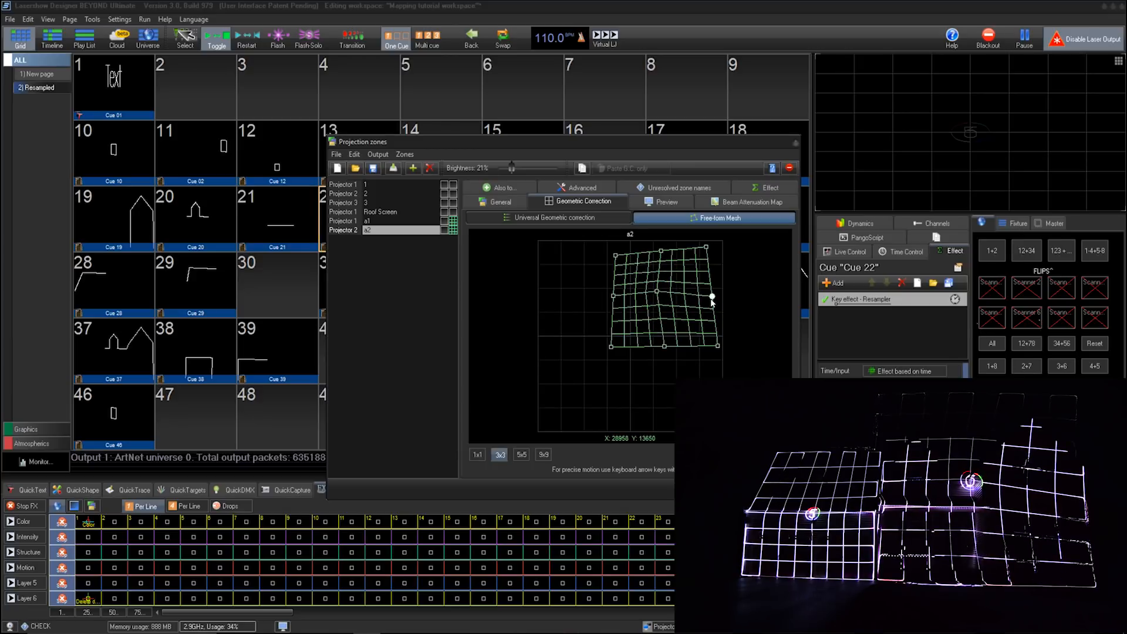
left_click_drag(712, 297, 711, 286)
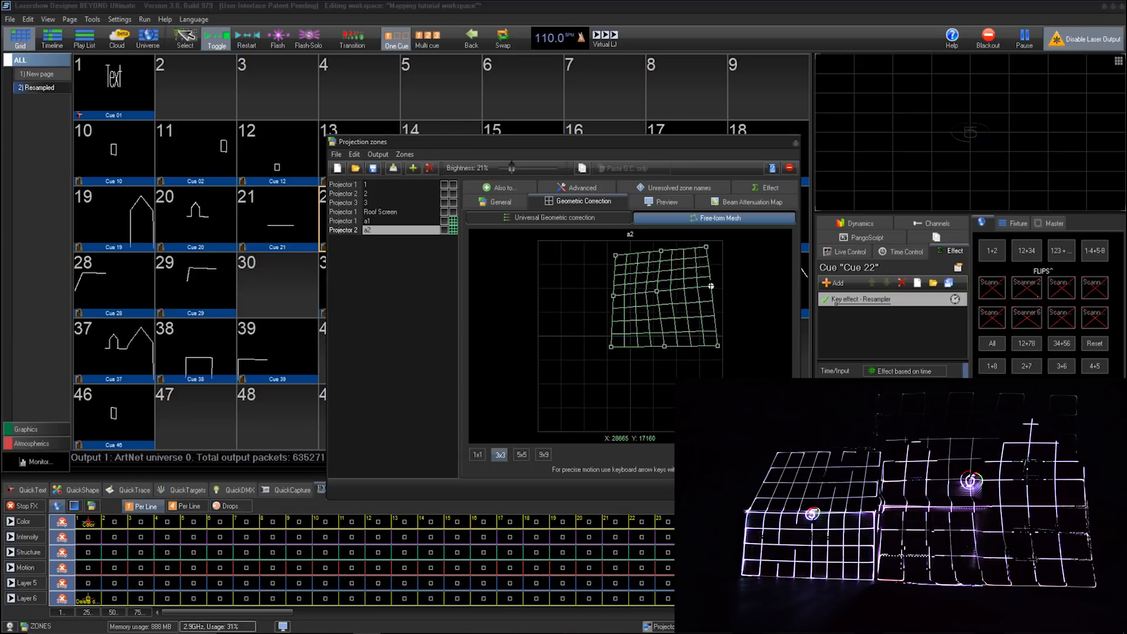
Add a projection zone named "also to" and assign its output to the unused Projector 11
left_click(413, 168)
type("also to")
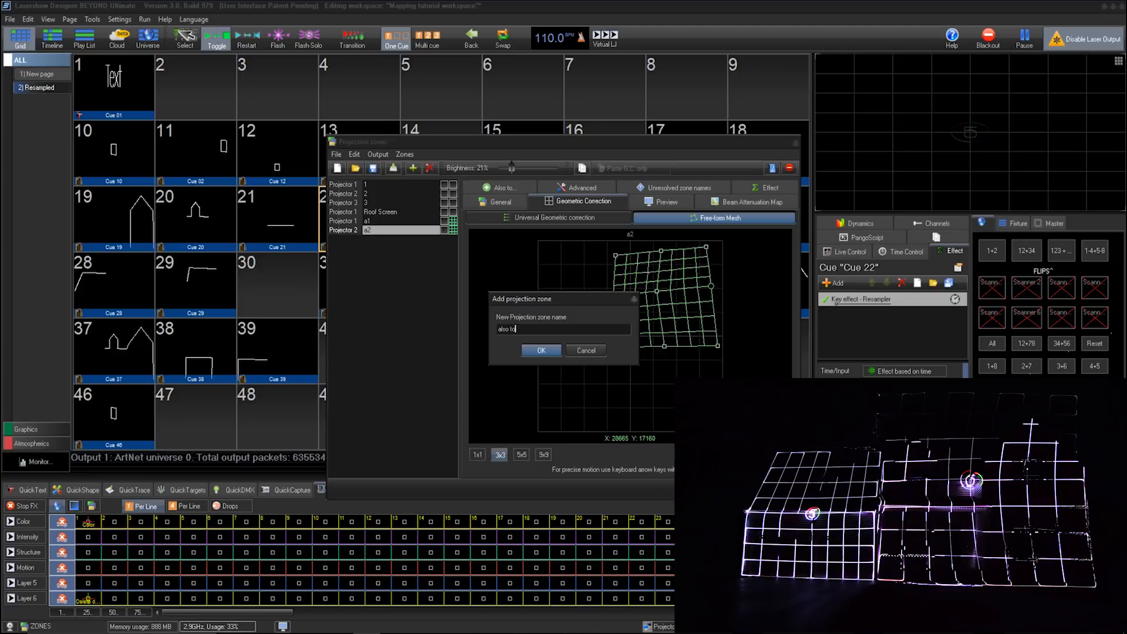
key("Return")
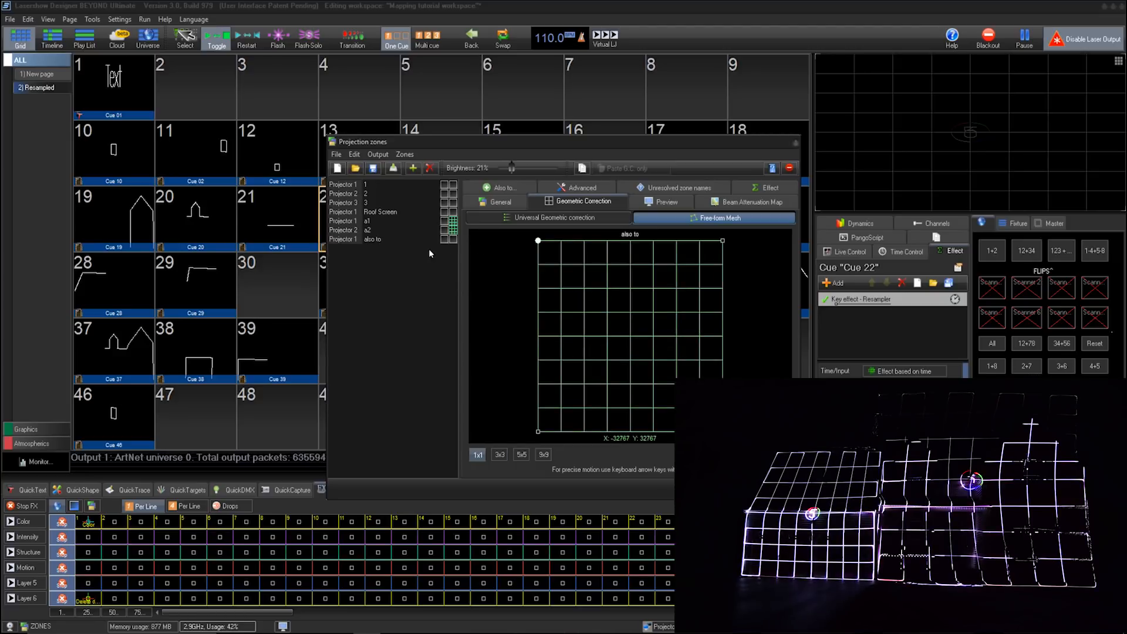
left_click(505, 215)
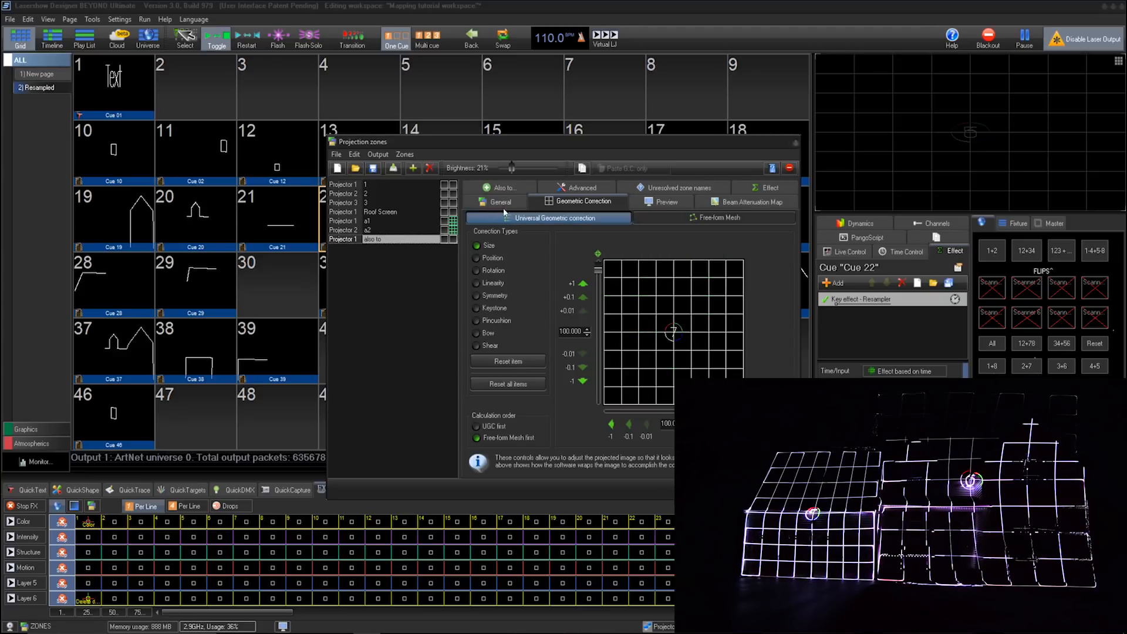
left_click(495, 205)
left_click(539, 237)
left_click(538, 335)
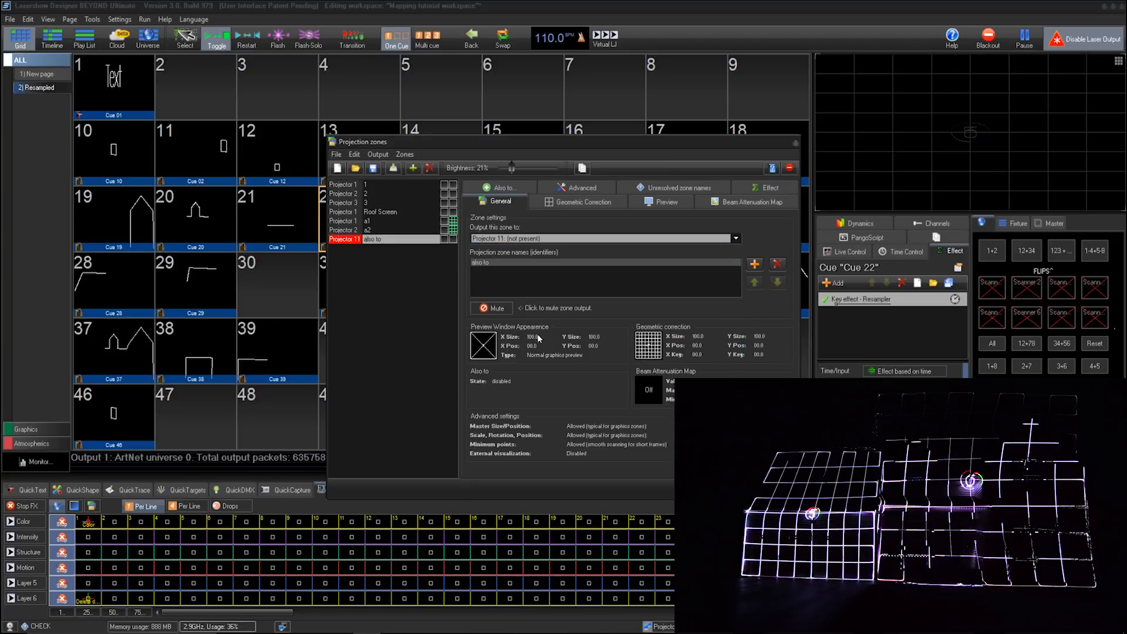
Add zone a1 to the "also to" zone's multi-output list and enable Window-and-Resize processing covering the left half of the frame
left_click(512, 188)
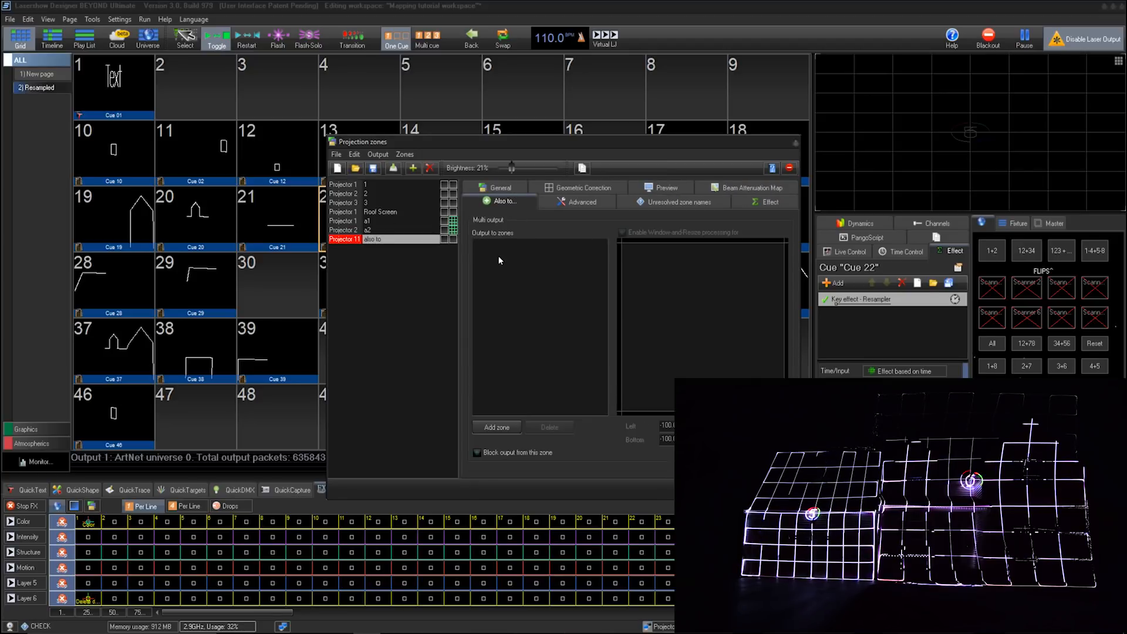
left_click(498, 424)
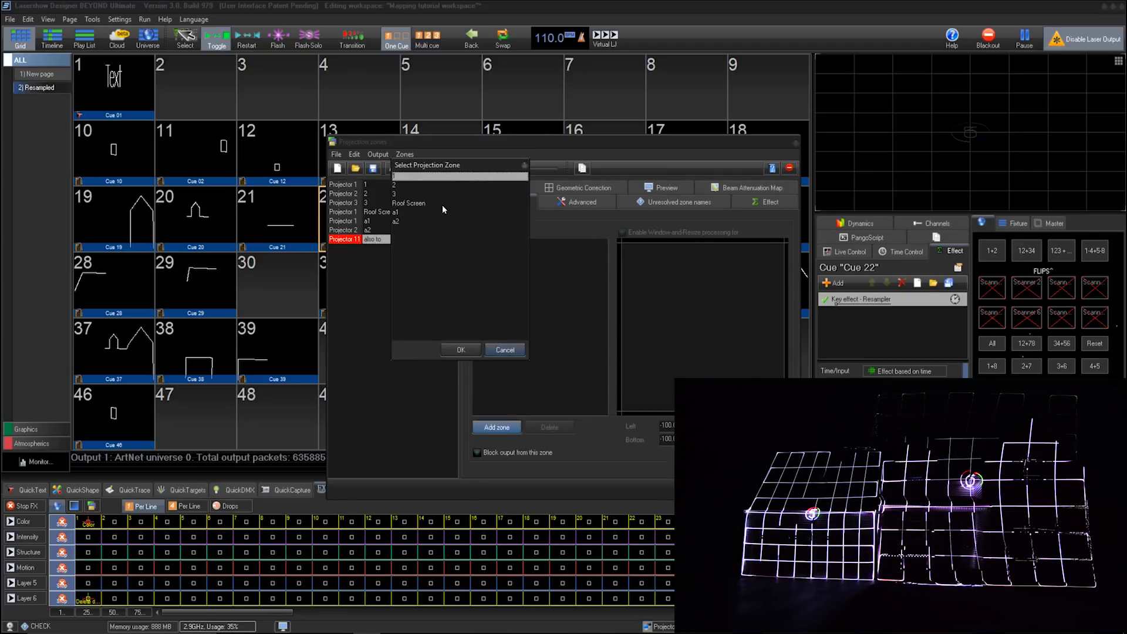
double_click(401, 212)
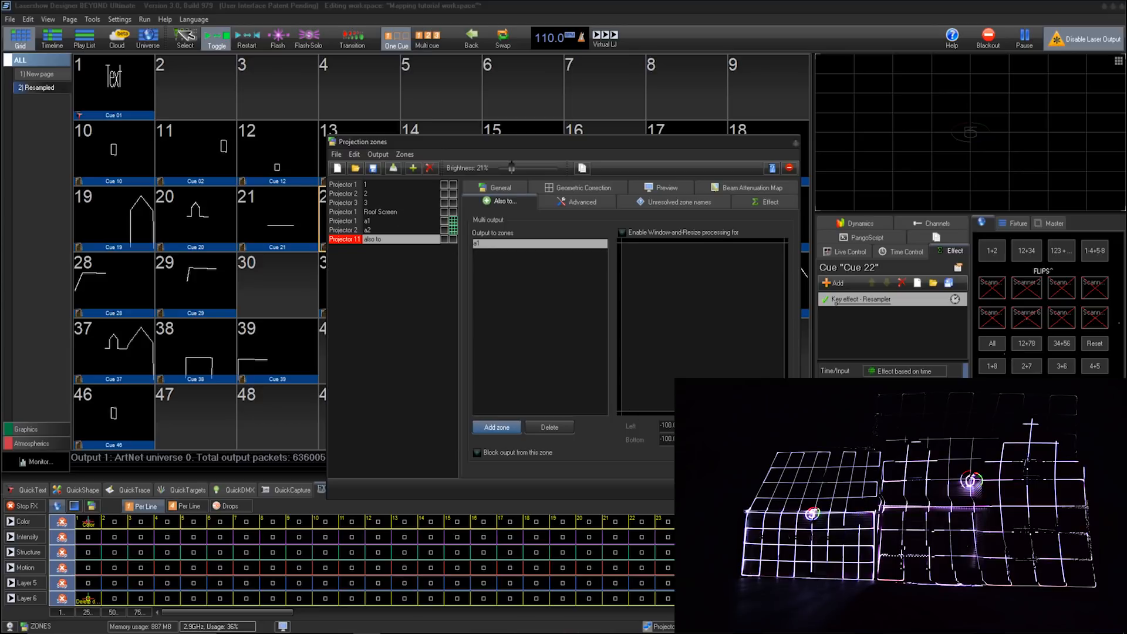
left_click(638, 232)
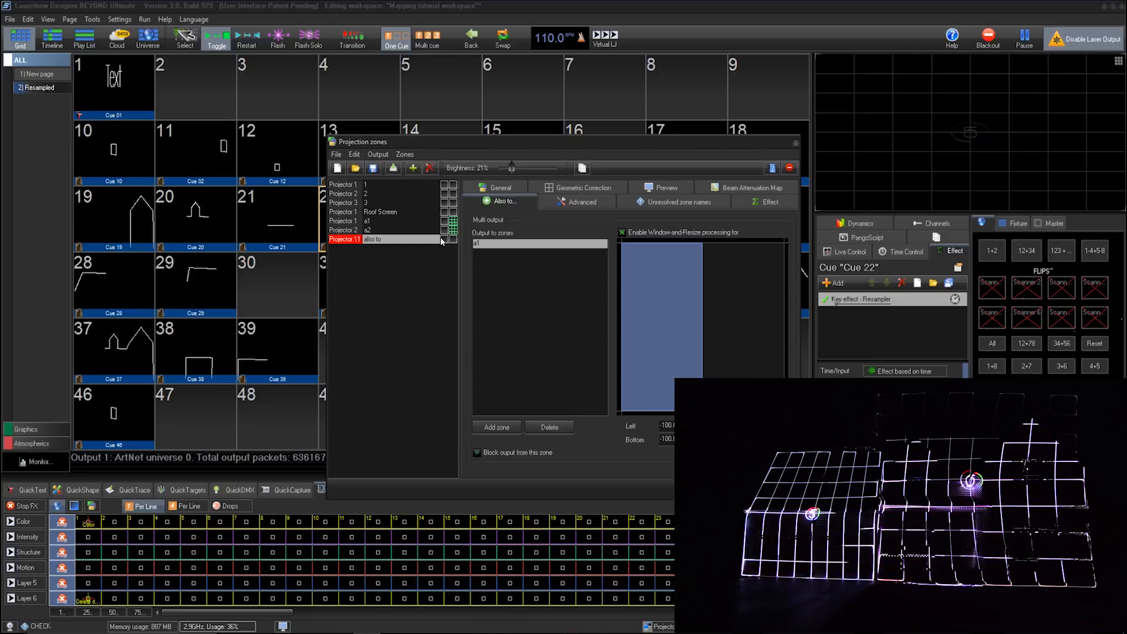
Add zone a2 to the multi-output list and enable Window-and-Resize processing with Left set to 0 to cover the right half
left_click(503, 432)
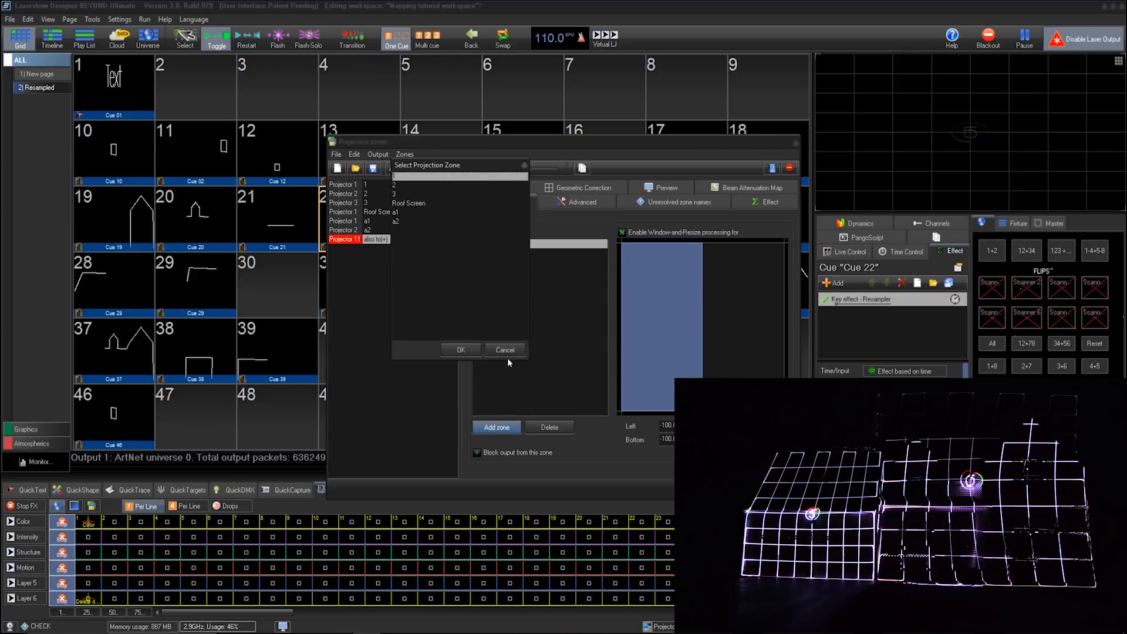
double_click(419, 222)
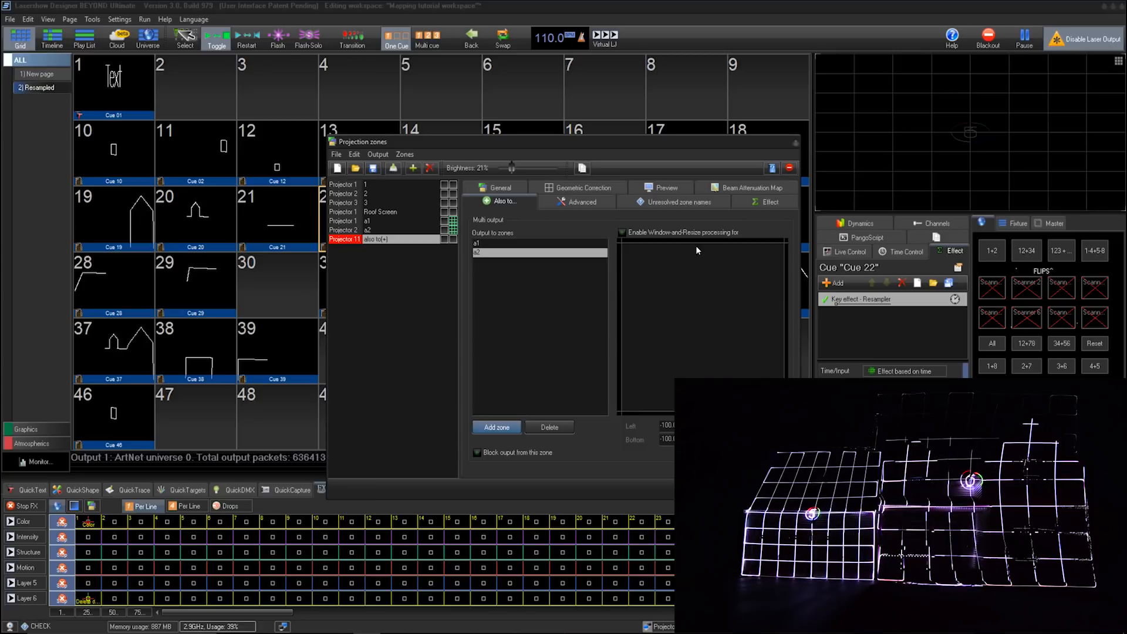
left_click(621, 233)
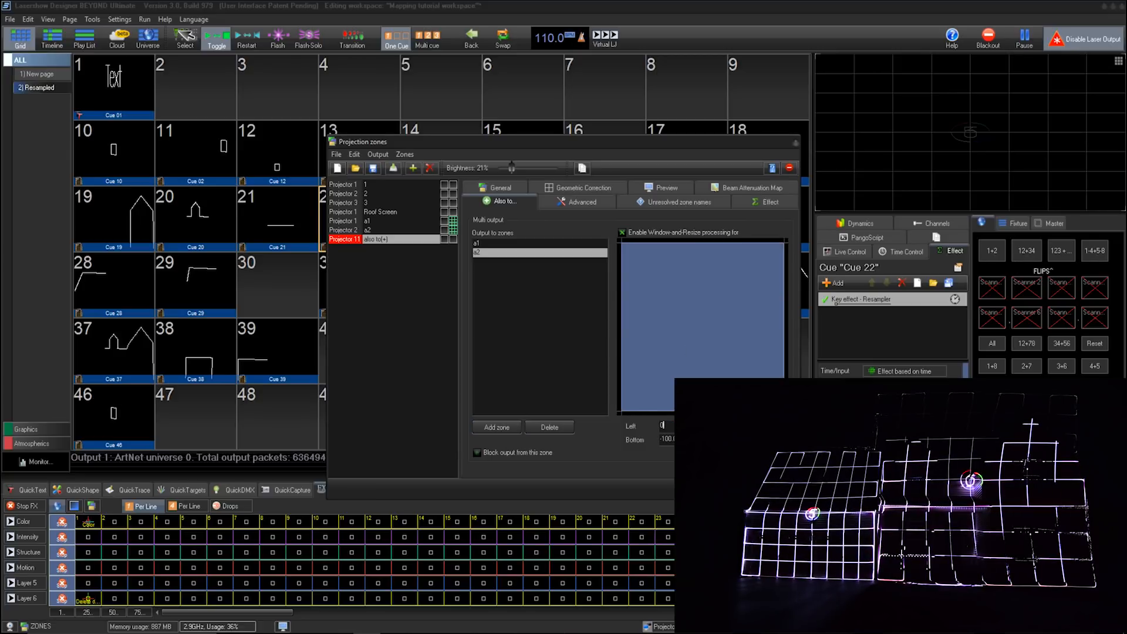
type("0")
key("Return")
left_click(533, 243)
left_click(533, 254)
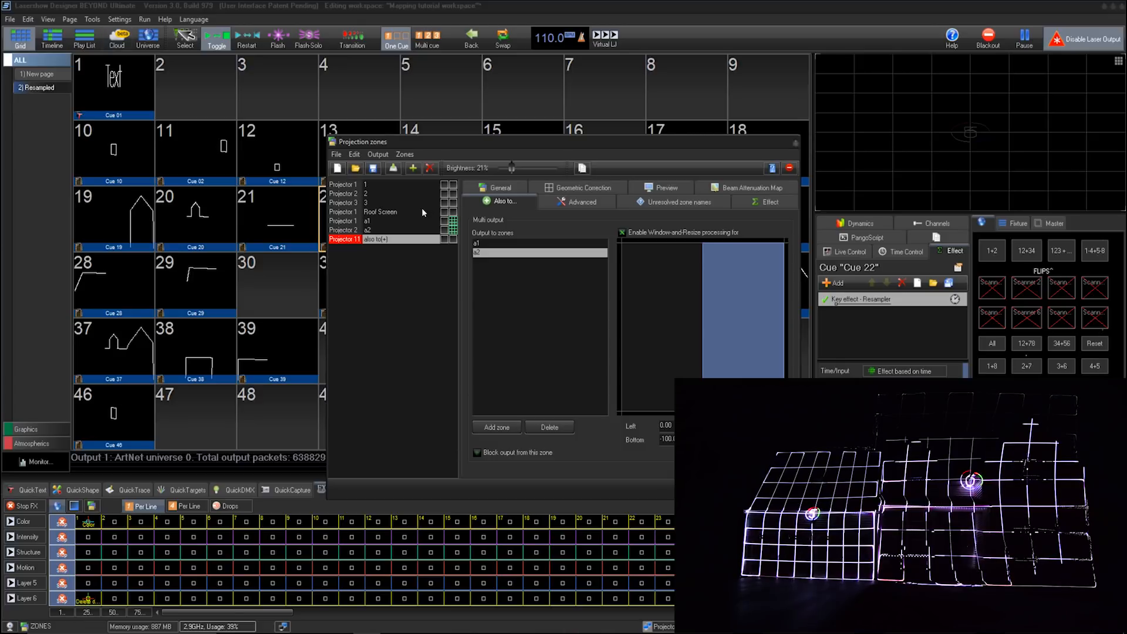
Project the test grids of zones 1, 2 and 3 instead of a1 and a2, and accept the projection zone settings
left_click(435, 184)
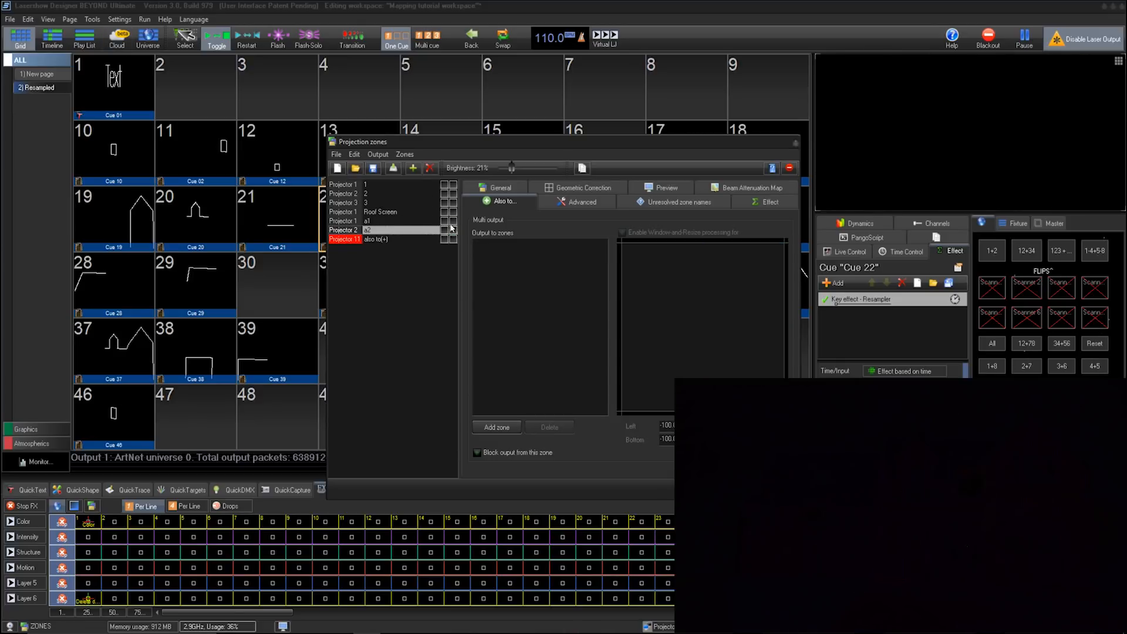
left_click(456, 195)
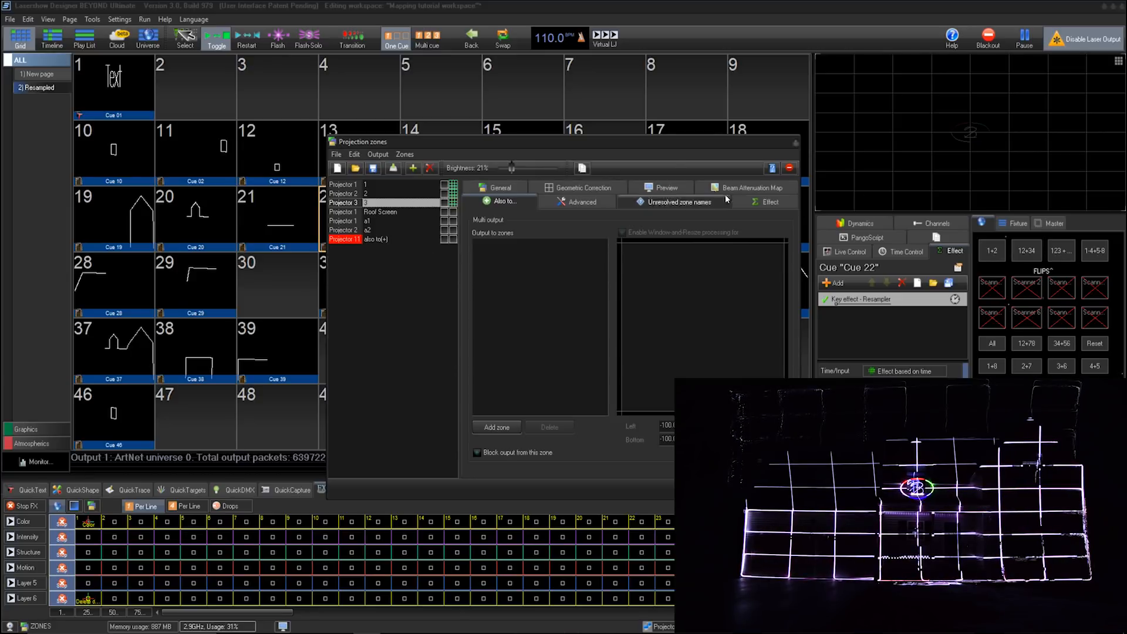
left_click_drag(512, 142, 500, 108)
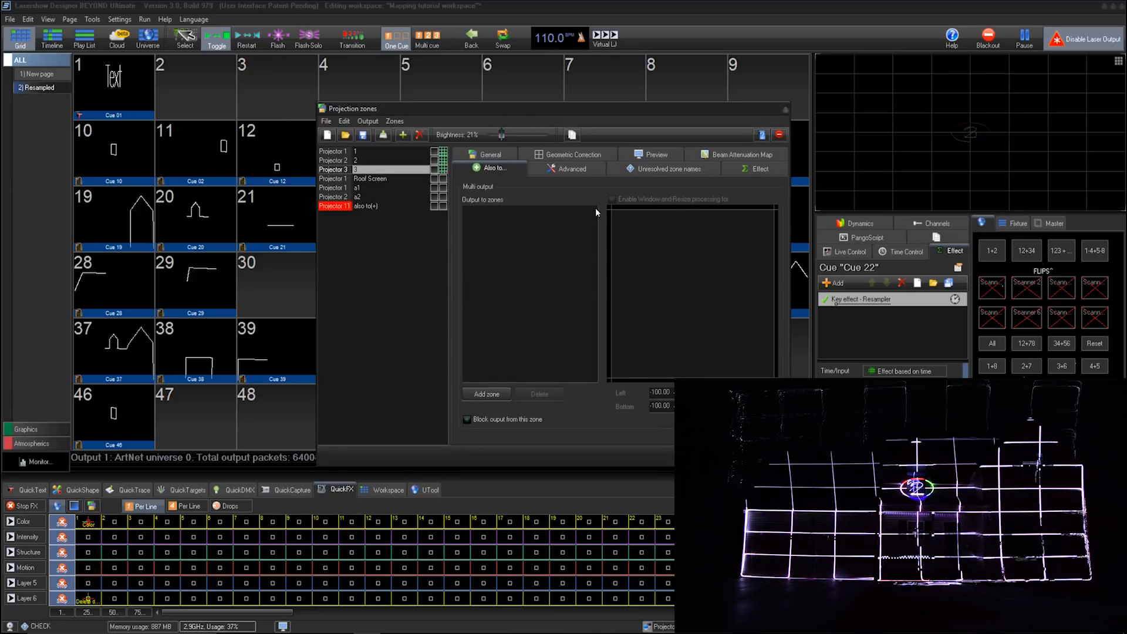
left_click_drag(577, 106, 592, 82)
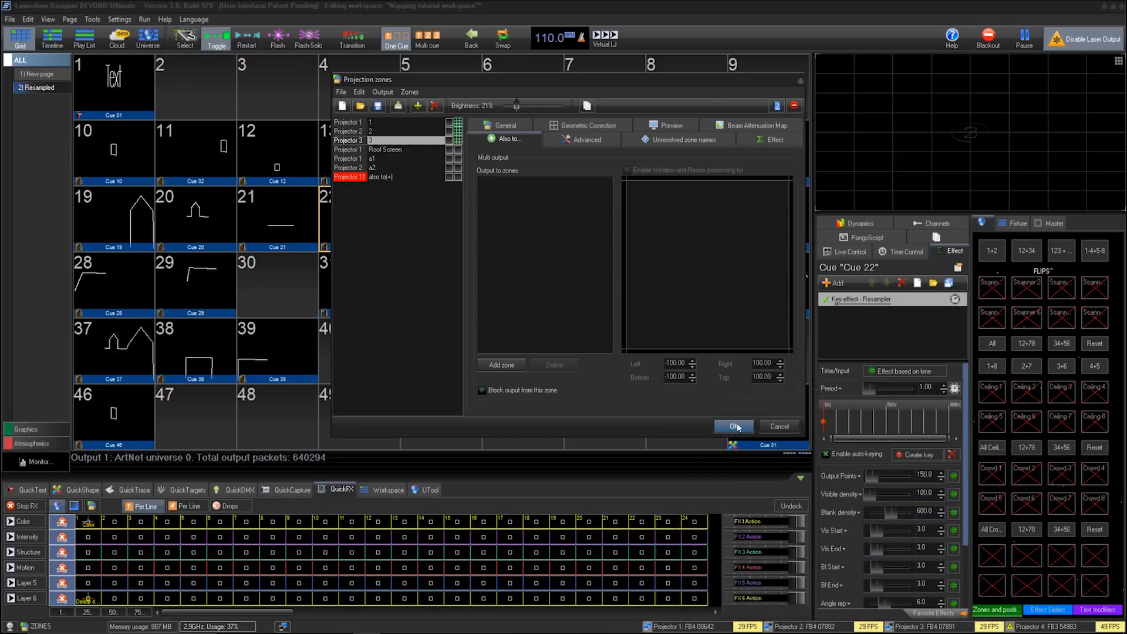
left_click(735, 426)
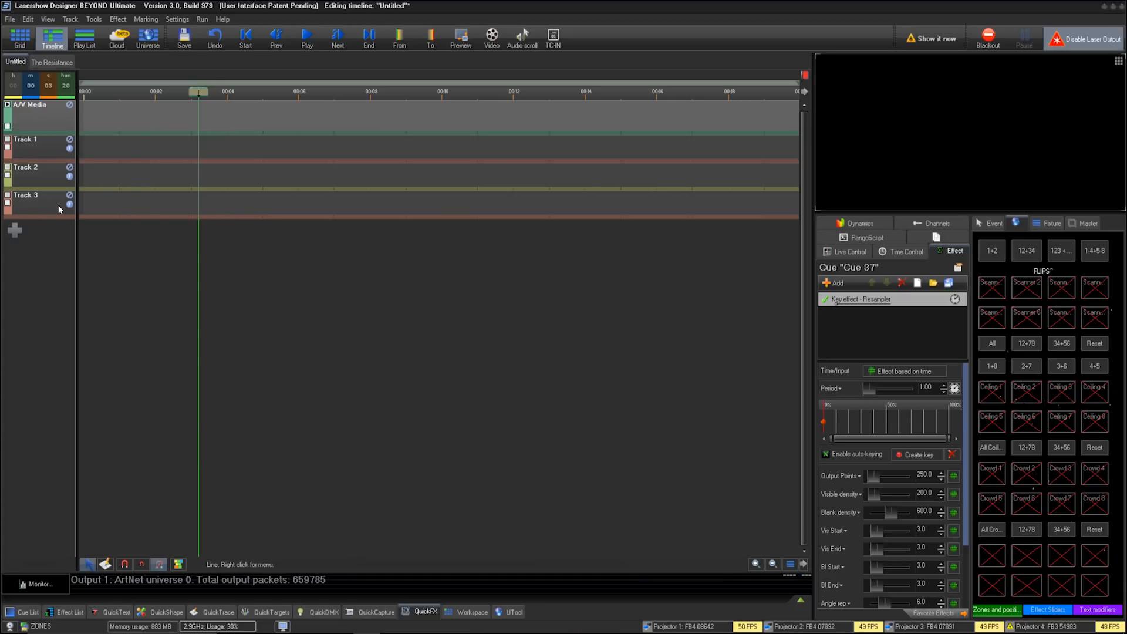
Add a fourth track to the untitled timeline and set Track 1's color to red
left_click(20, 234)
left_click(20, 239)
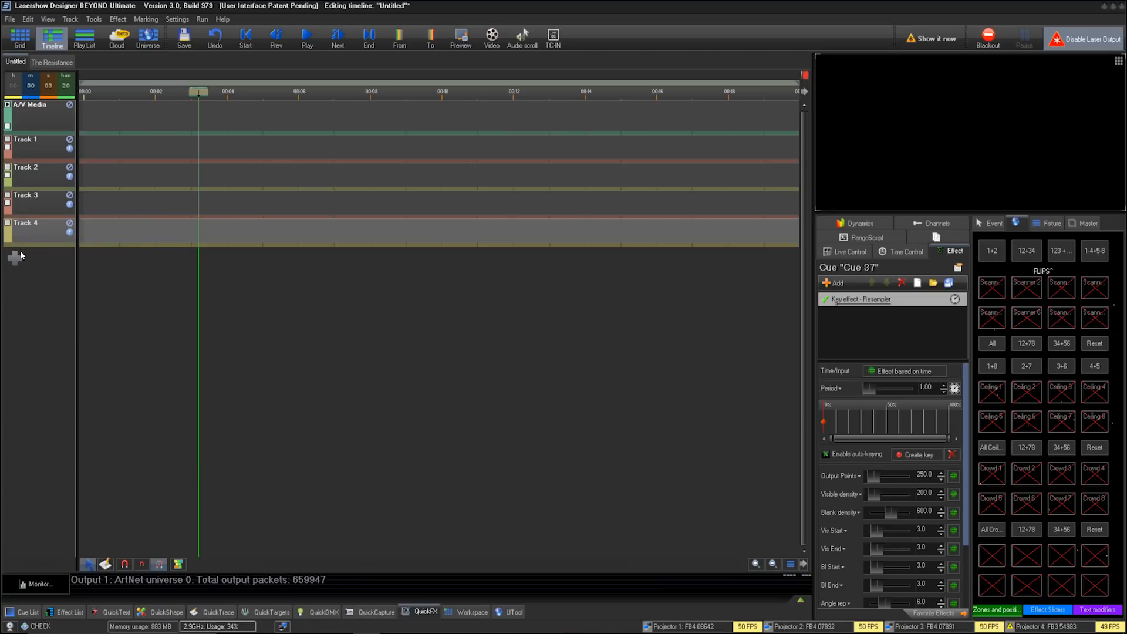
left_click(34, 155)
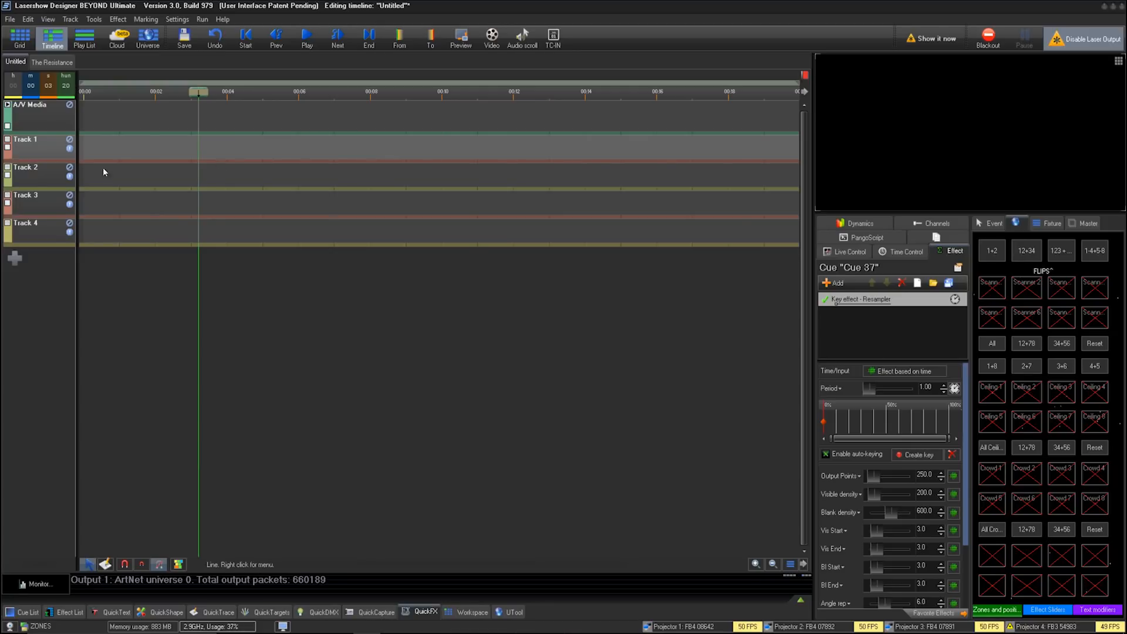
right_click(51, 159)
left_click(70, 262)
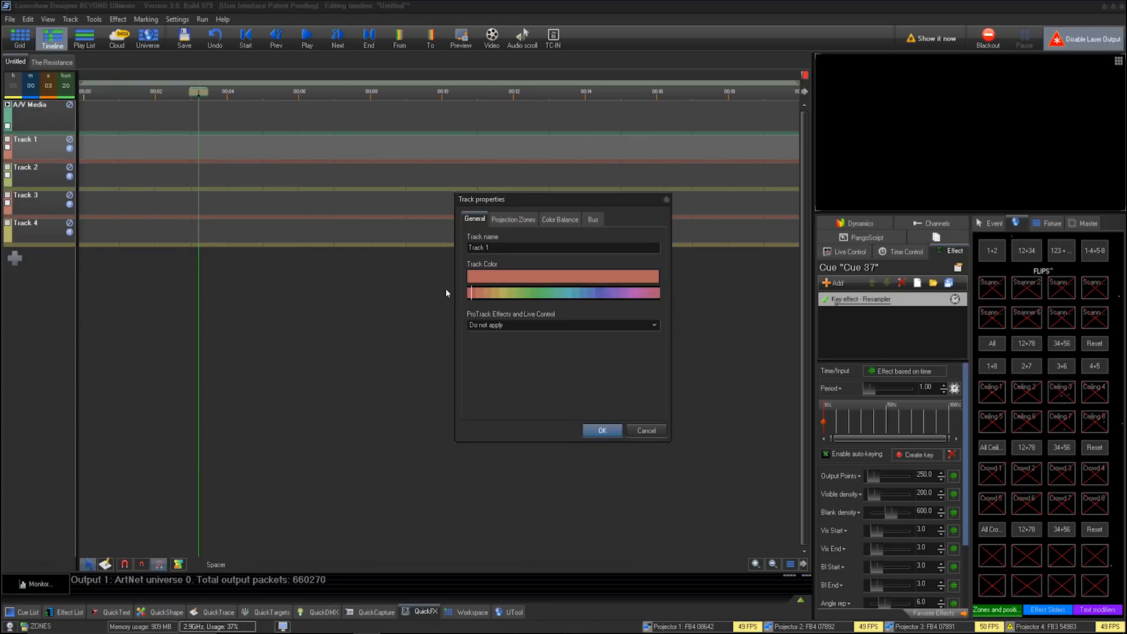
left_click(602, 430)
Set the color of Tracks 2, 3 and 4 to red in their track properties and return to the cue grid
right_click(52, 185)
left_click(88, 304)
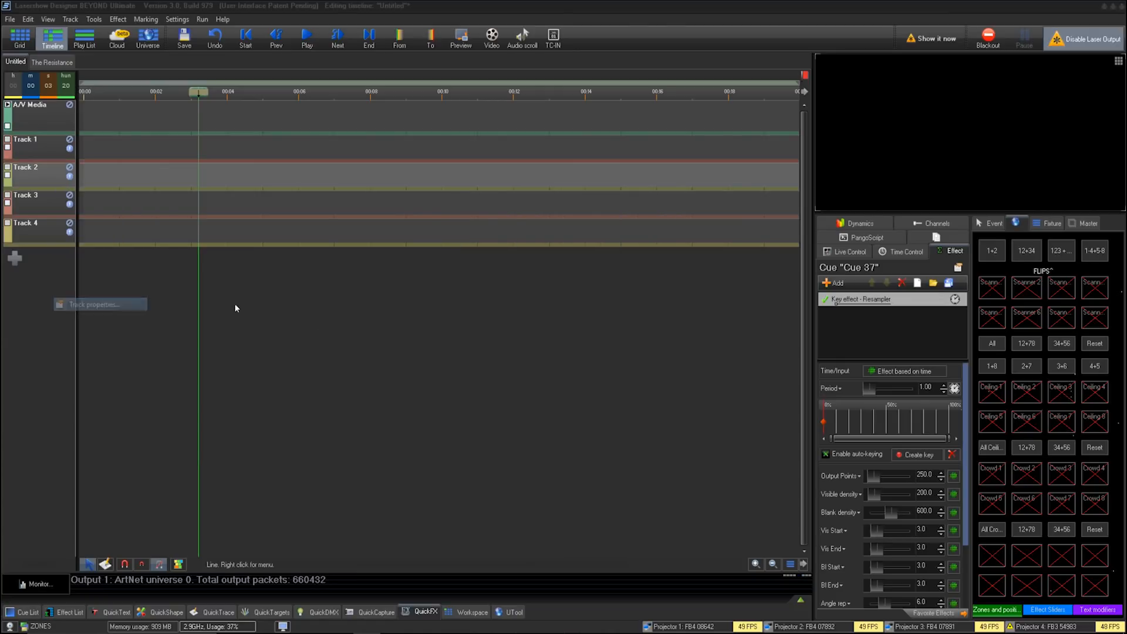
left_click(467, 292)
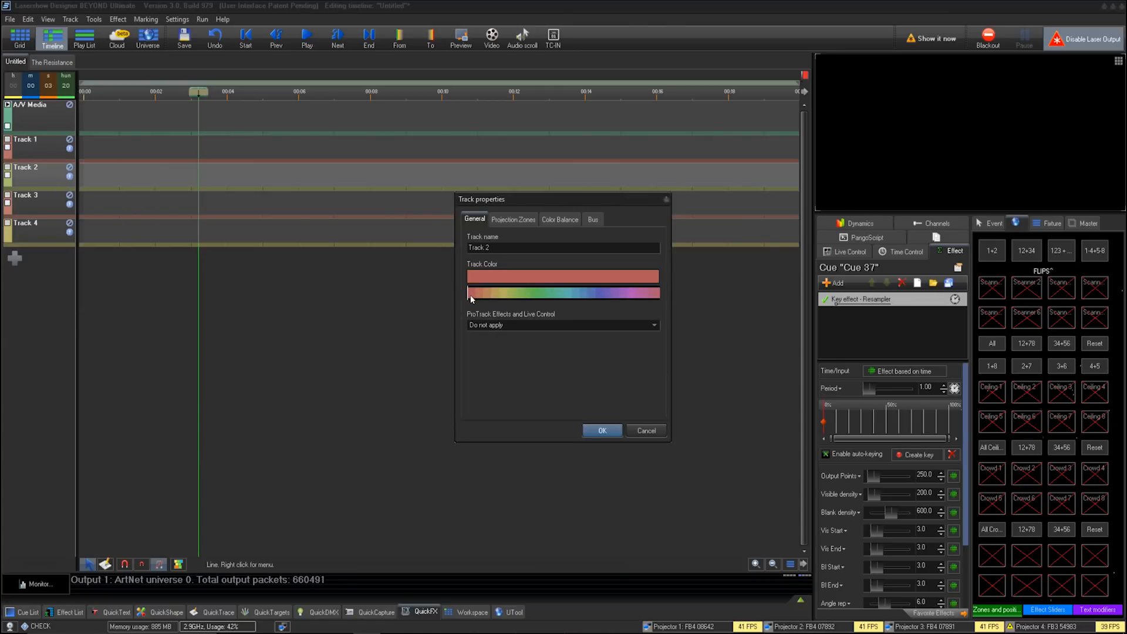
left_click(594, 428)
right_click(33, 204)
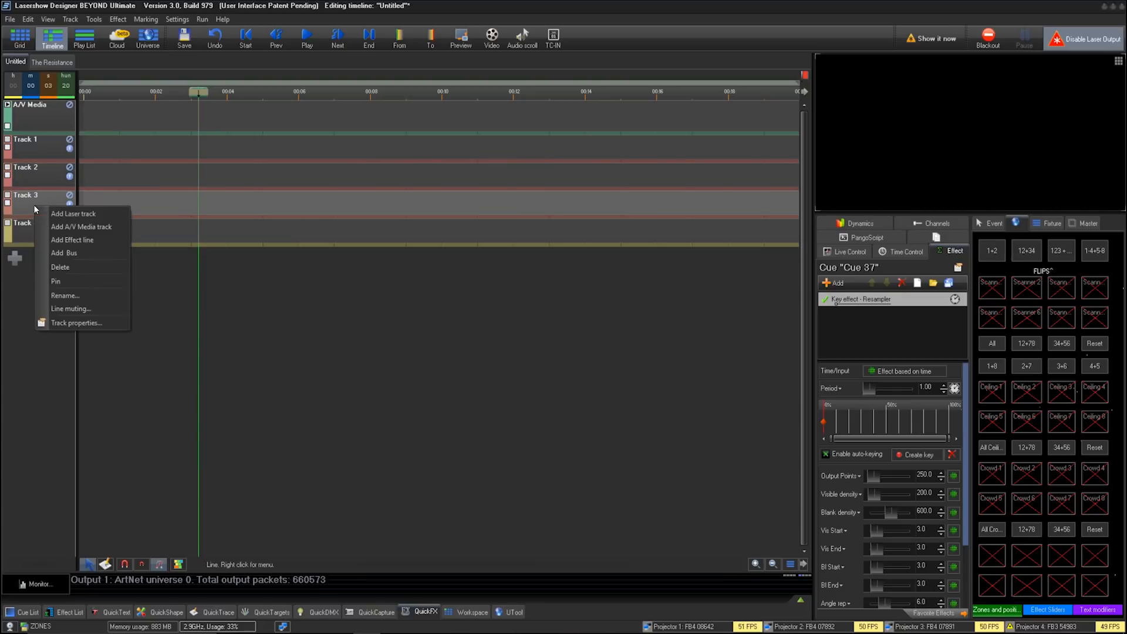
left_click(82, 323)
left_click(469, 295)
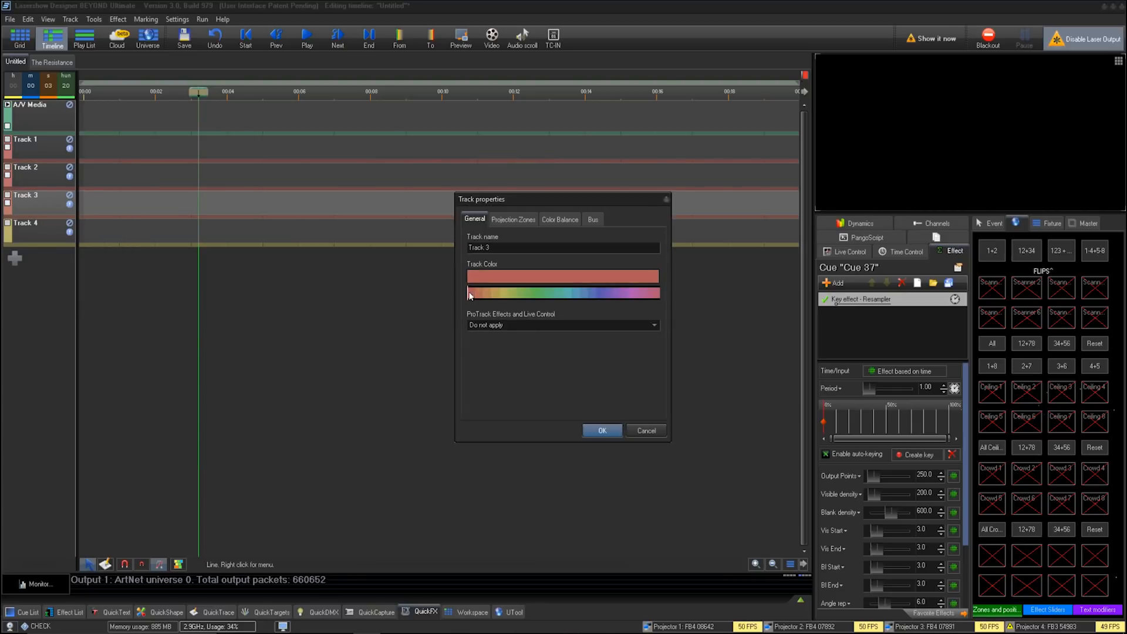
left_click(601, 431)
right_click(44, 234)
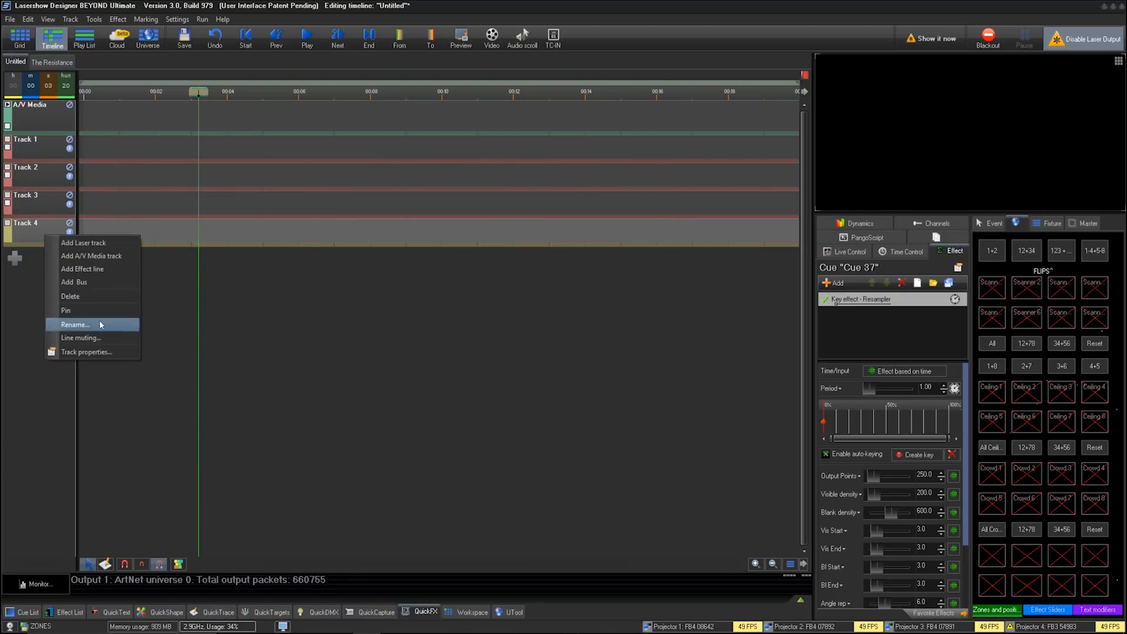
left_click(88, 352)
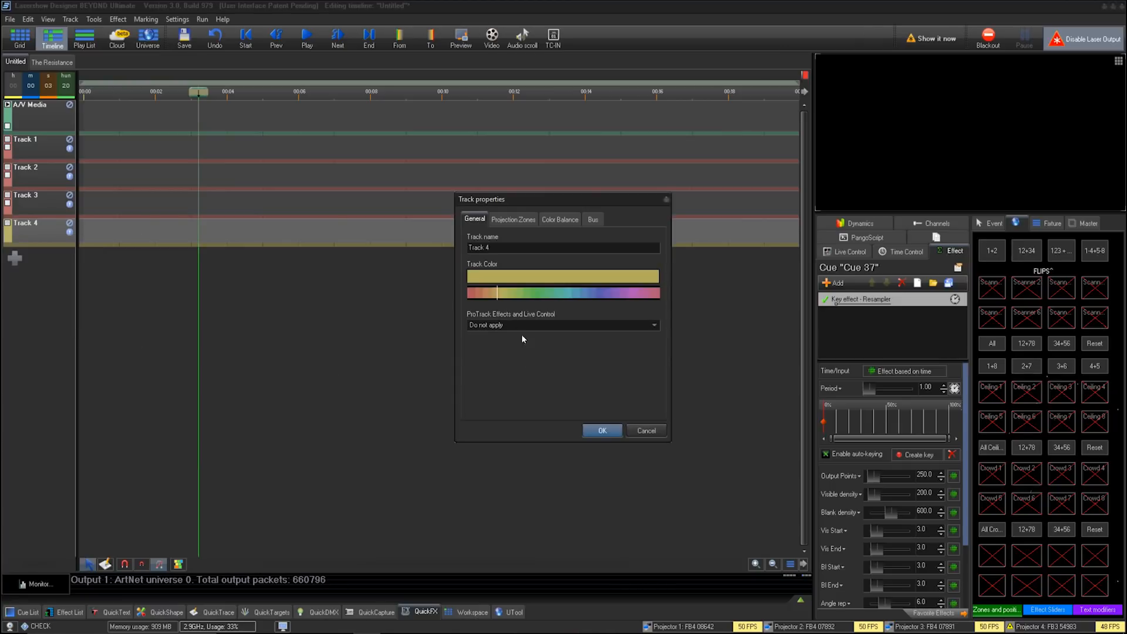
left_click(468, 293)
left_click(601, 431)
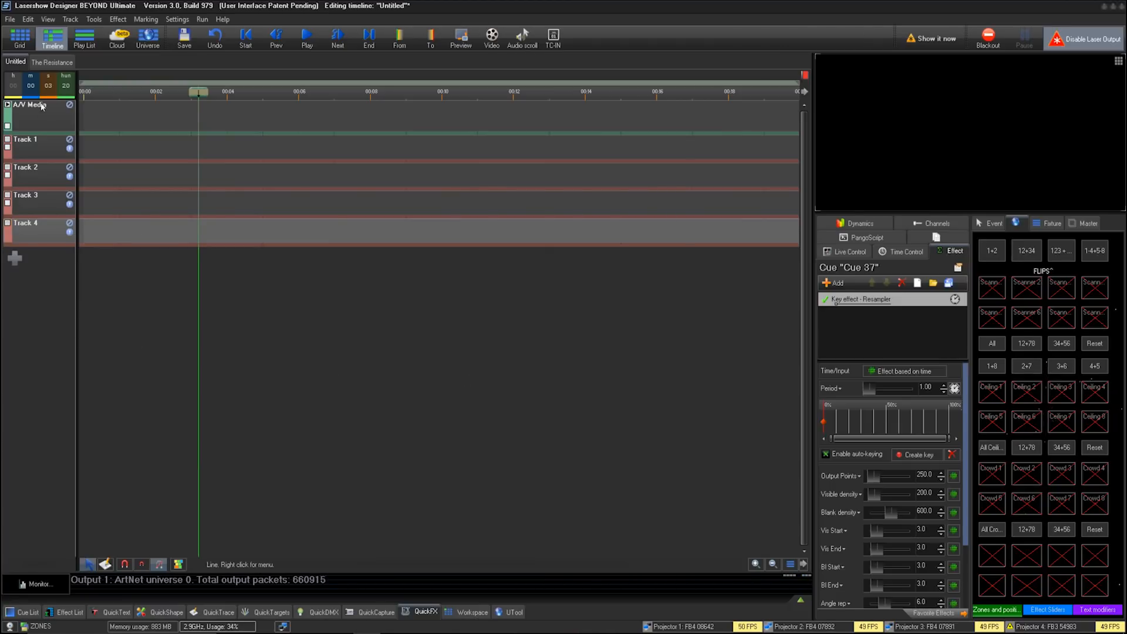
left_click(23, 47)
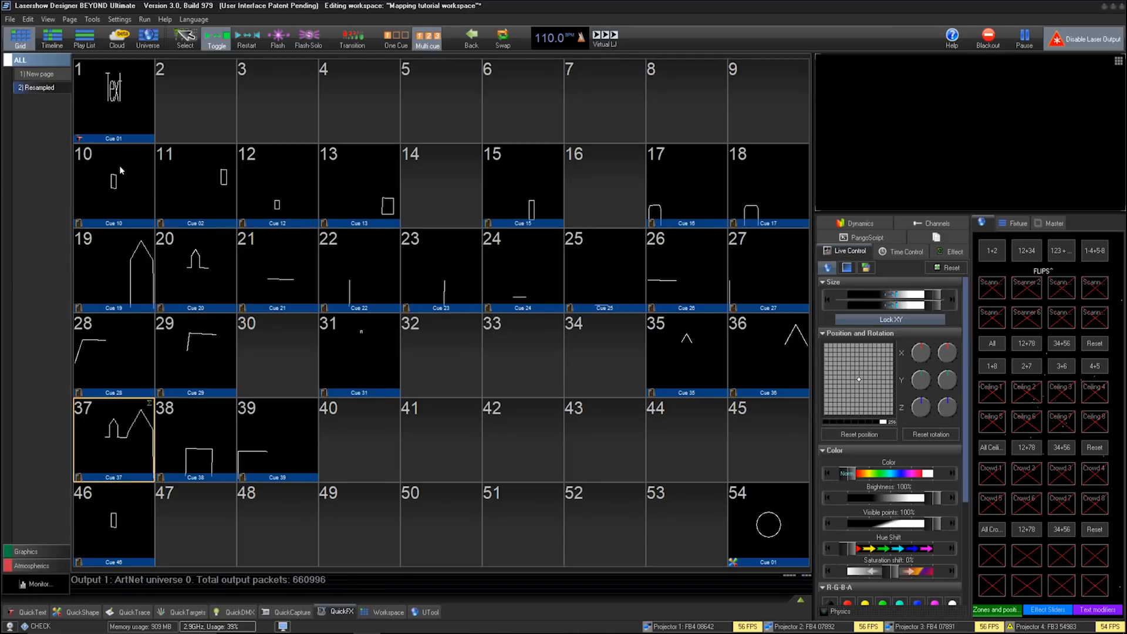
Play cues 10, 11, 12 and 13 together on the grid's Resampled page, and switch them off again
left_click(353, 167)
left_click(309, 175)
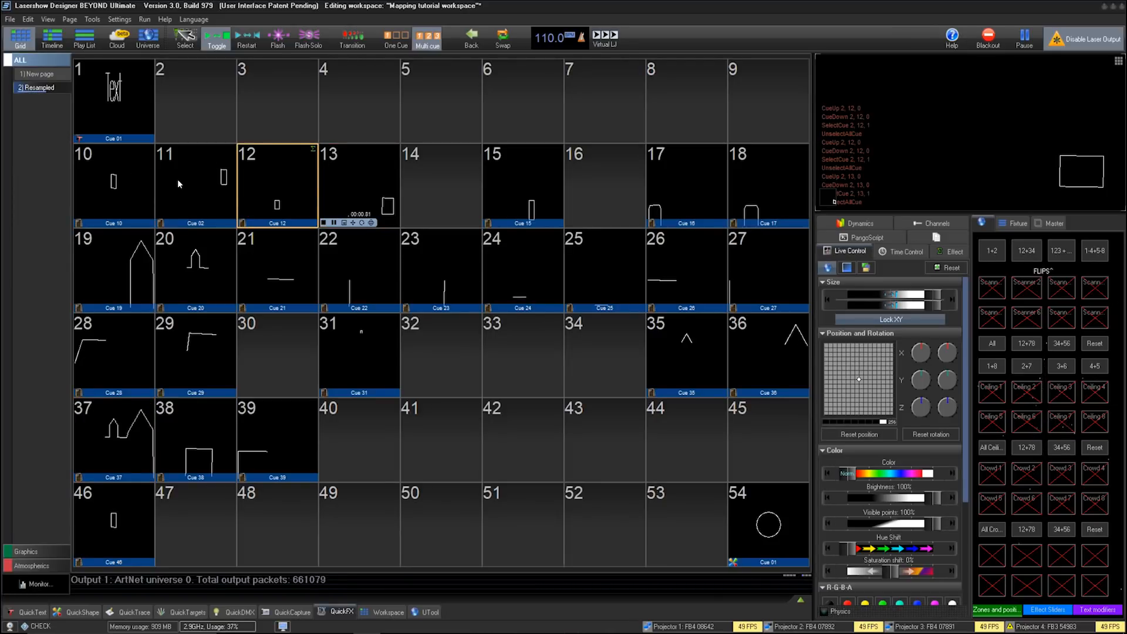
left_click(177, 178)
left_click(309, 178)
left_click(322, 175)
left_click(119, 186)
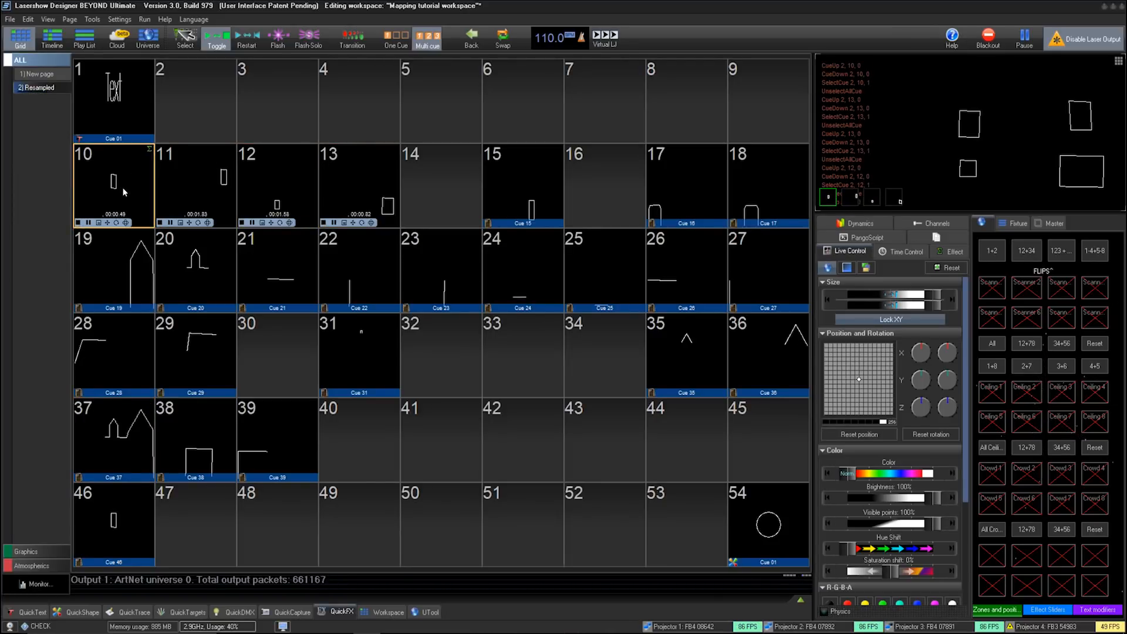
left_click(364, 185)
left_click(290, 190)
left_click(193, 185)
Return to the untitled timeline and add five laser tracks, Tracks 5 to 9, below Track 4
left_click(52, 38)
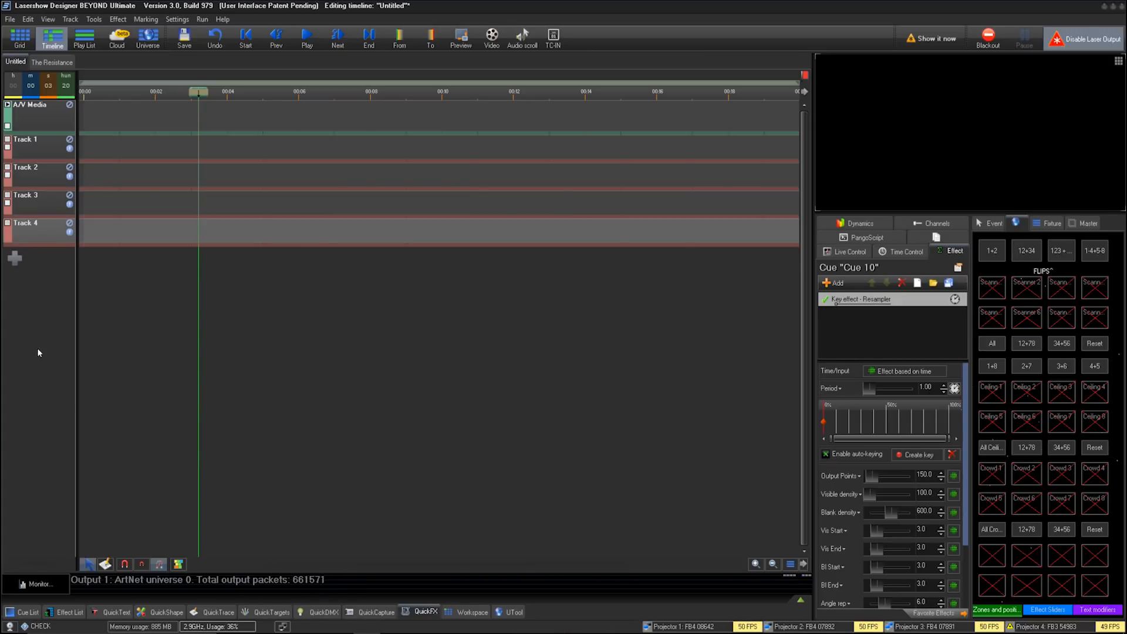
left_click(18, 261)
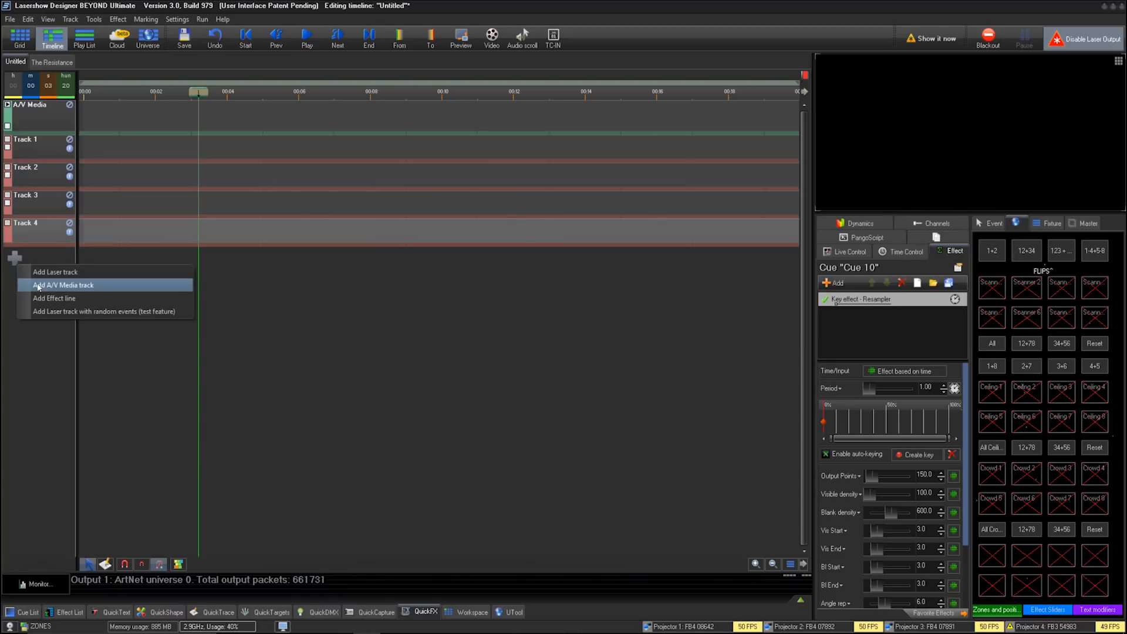
left_click(69, 271)
left_click(16, 286)
left_click(24, 297)
left_click(21, 317)
left_click(58, 327)
left_click(17, 338)
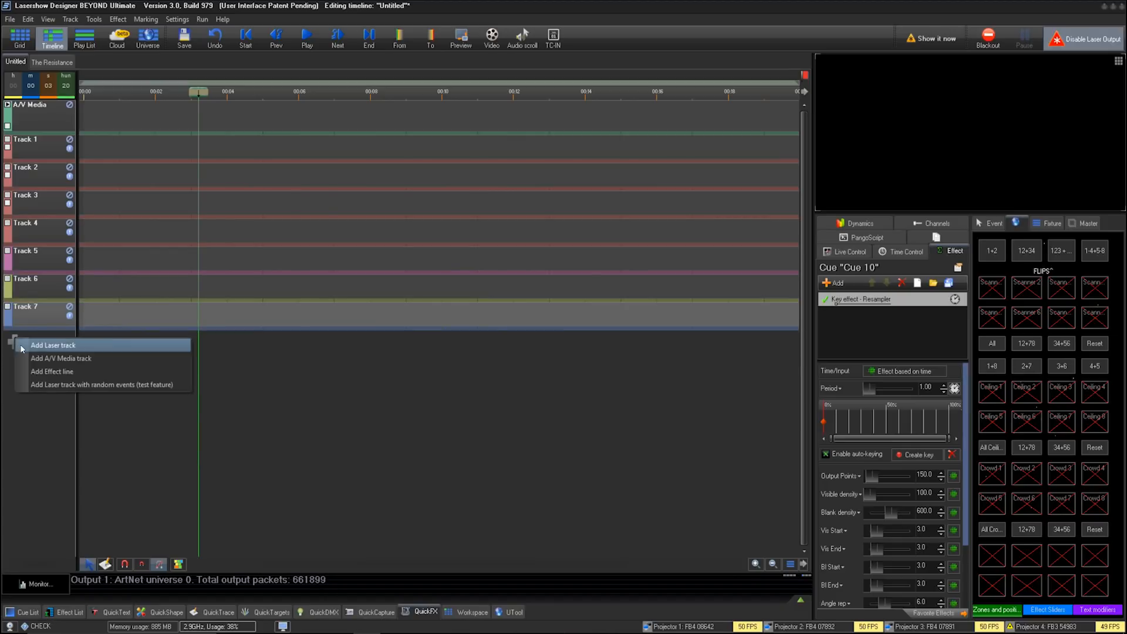
left_click(58, 346)
right_click(42, 251)
left_click(65, 273)
Set Track 5's color to yellow in its track properties
right_click(39, 256)
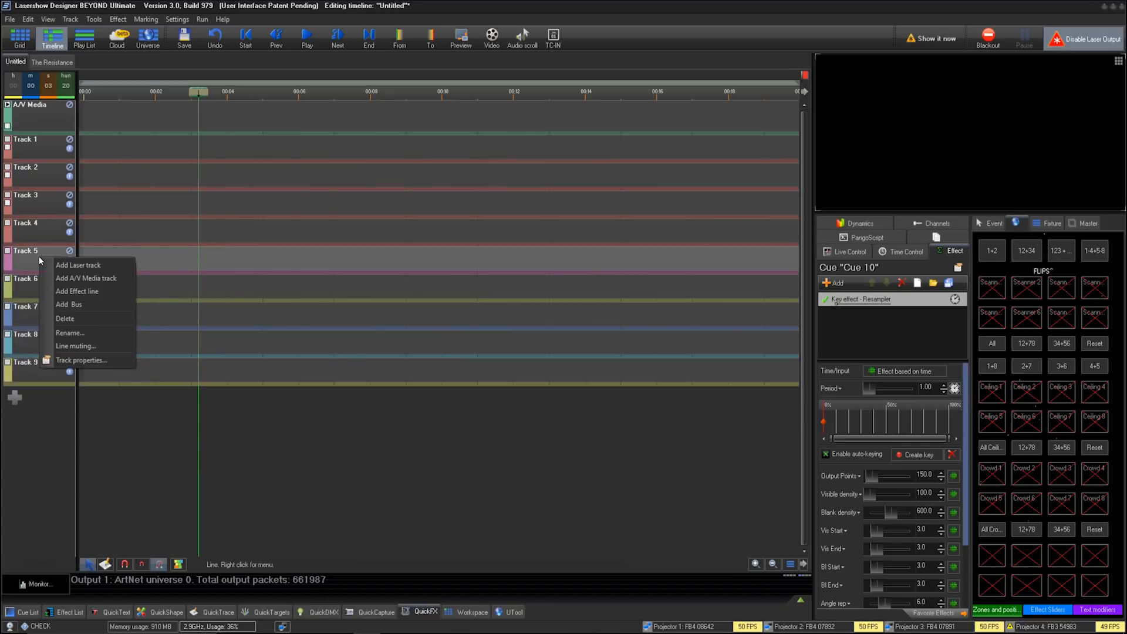
left_click(82, 360)
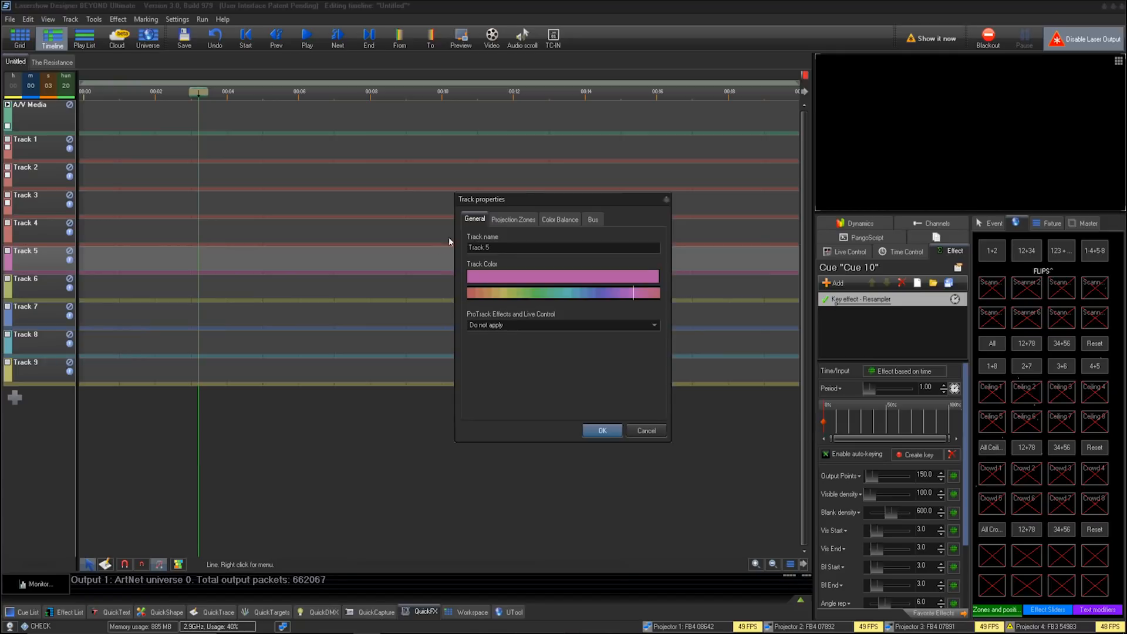
left_click(500, 293)
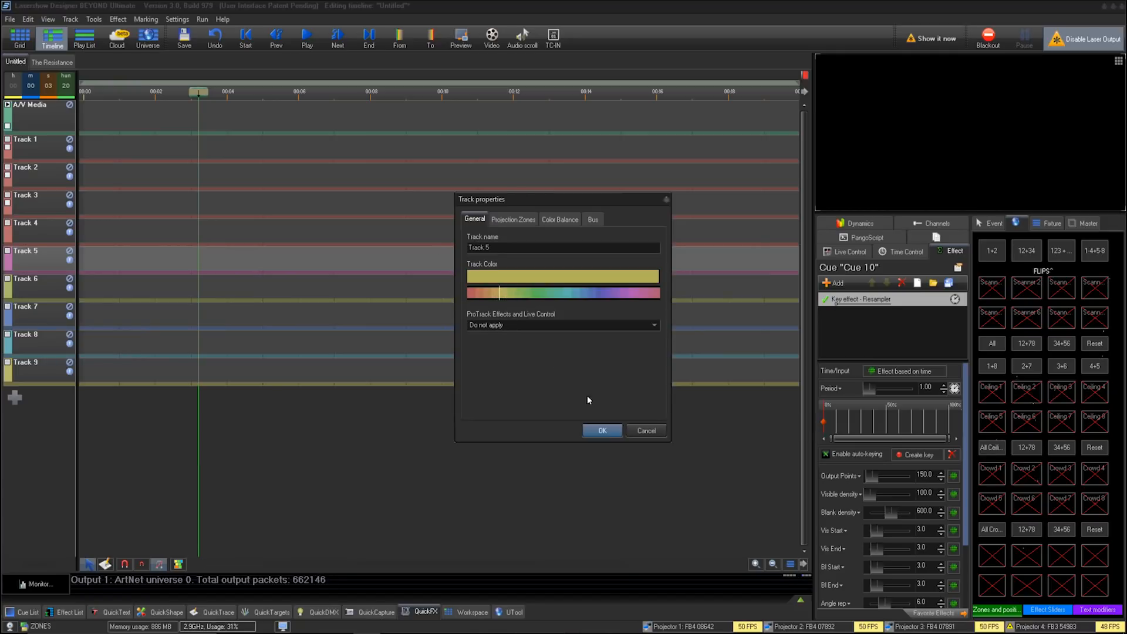
left_click(600, 431)
right_click(50, 288)
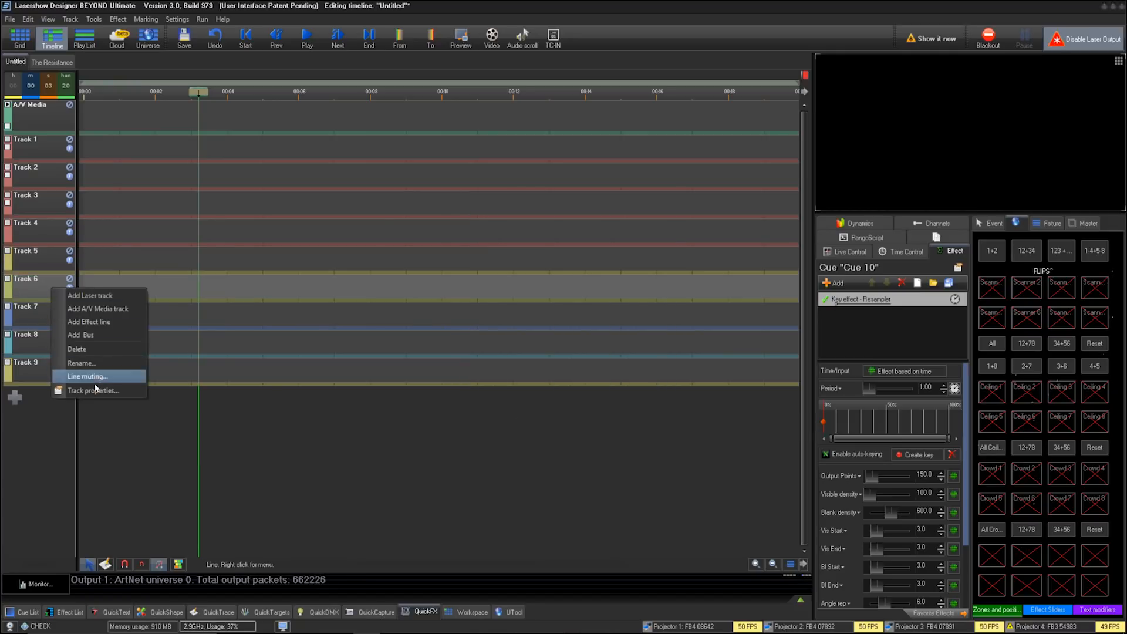
left_click(153, 423)
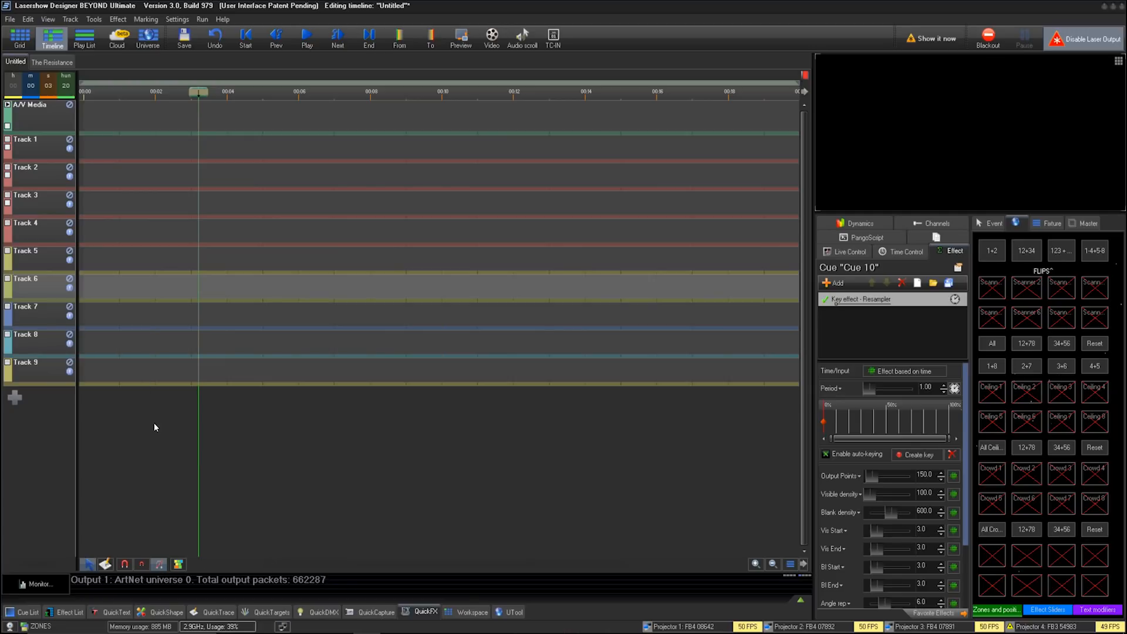
Set Track 7's color to yellow and Track 8's color to yellow-green in their track properties
right_click(39, 319)
left_click(89, 422)
left_click(501, 293)
left_click(602, 430)
right_click(58, 344)
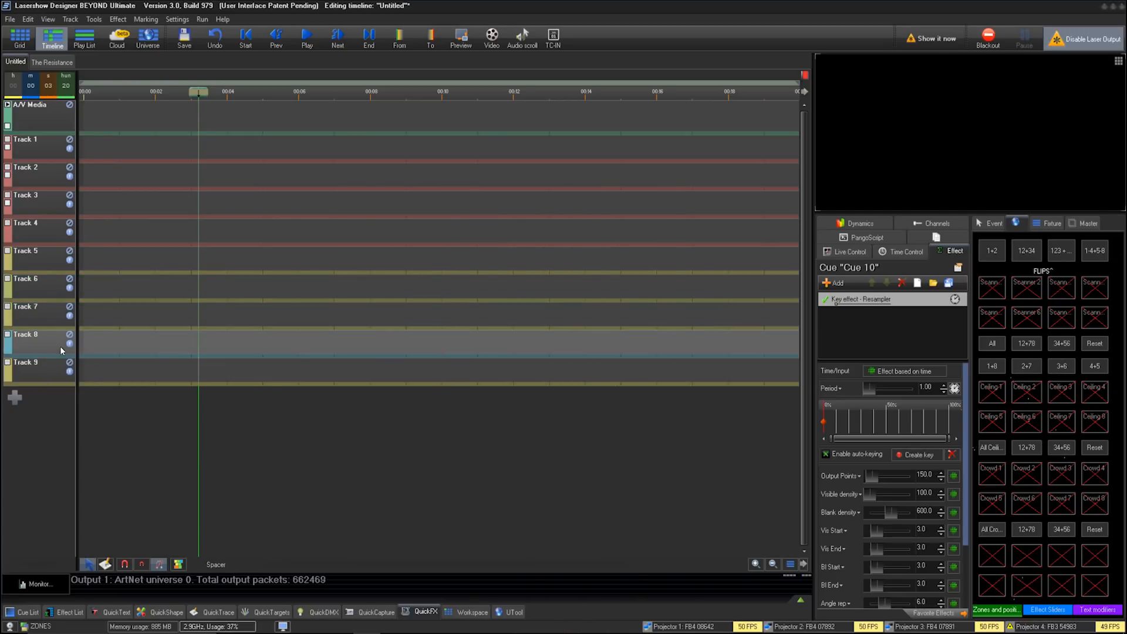
left_click(94, 450)
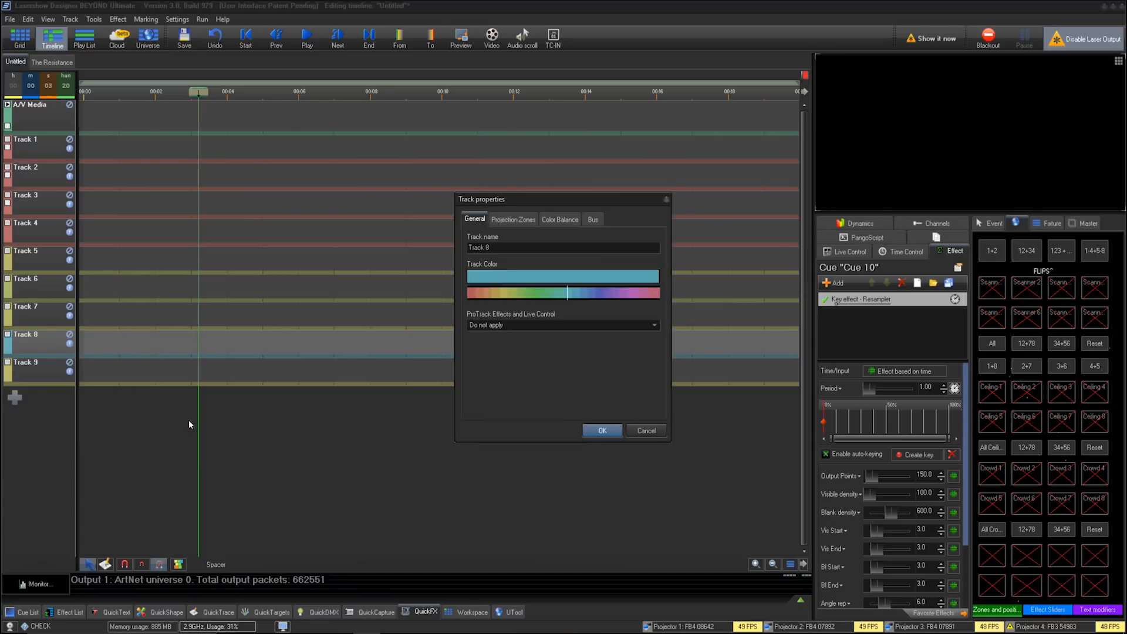
left_click(504, 287)
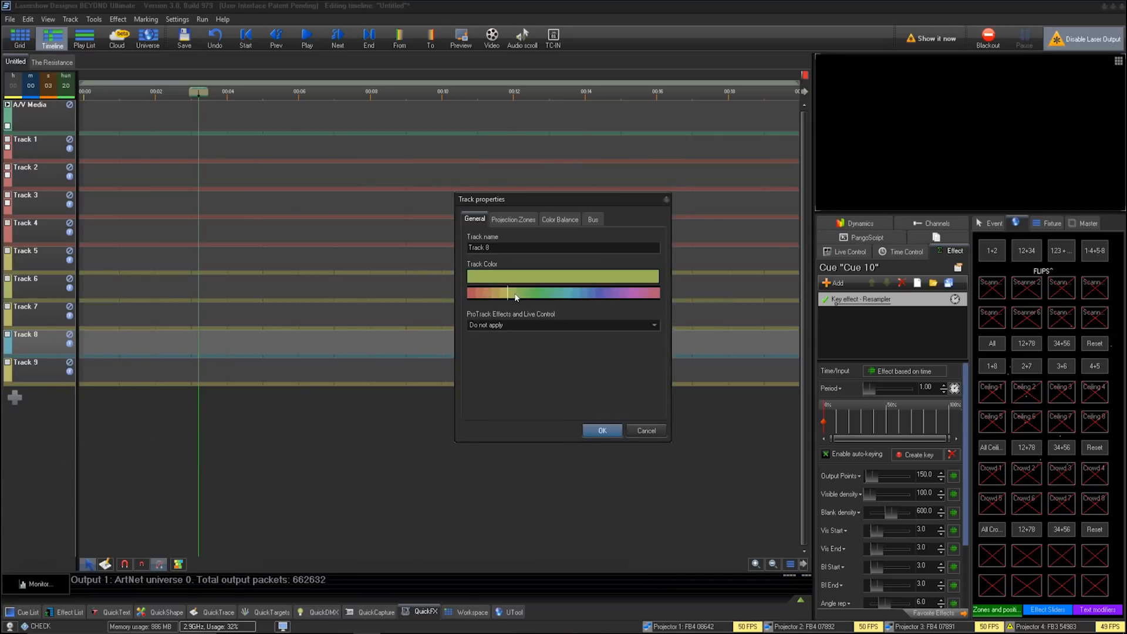
left_click(601, 430)
Set Track 9's color to blue in its track properties
right_click(44, 378)
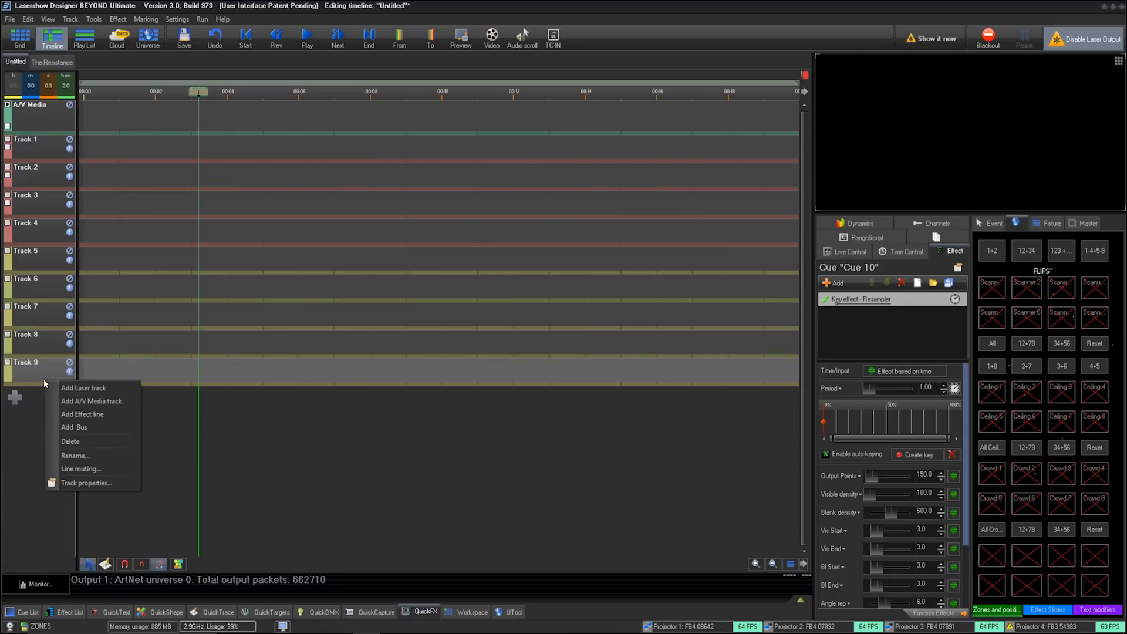
left_click(94, 482)
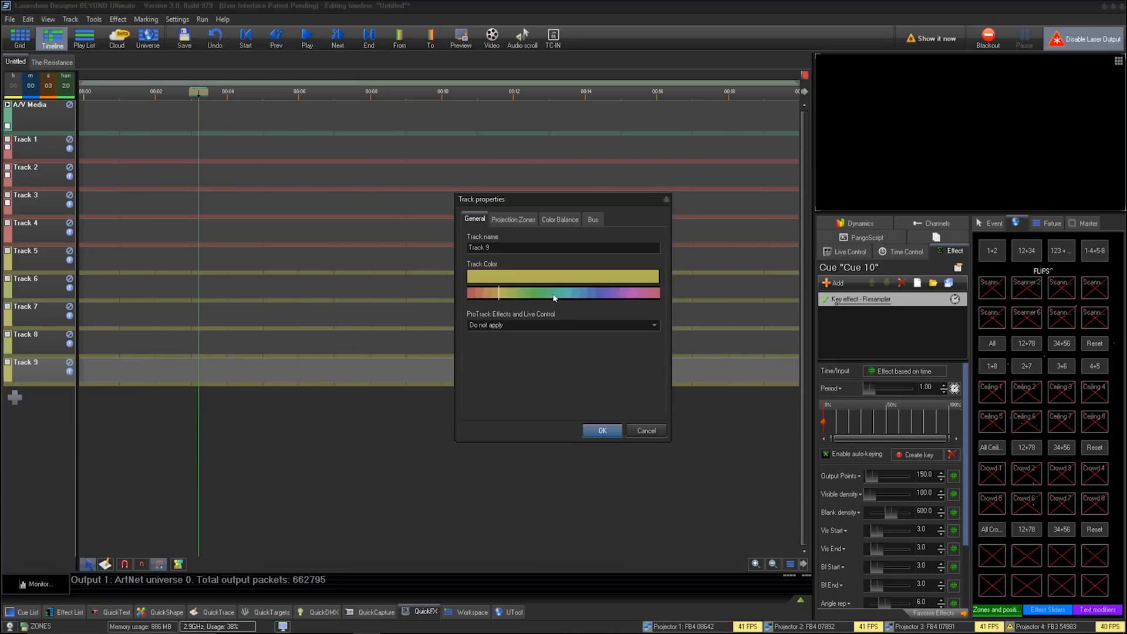
left_click(587, 294)
left_click(603, 431)
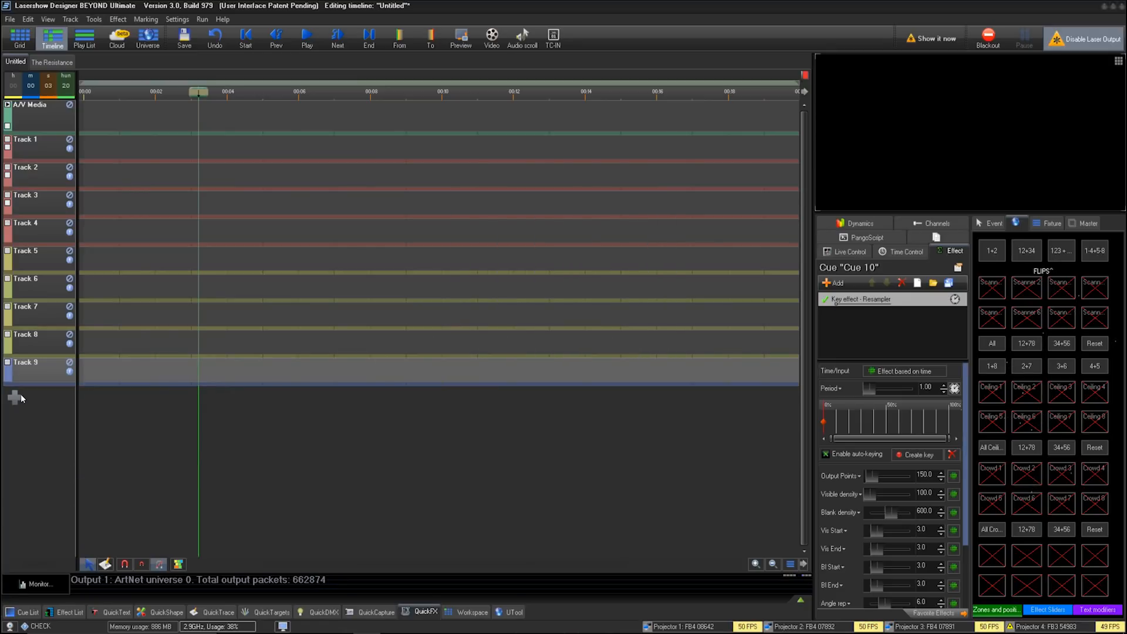
Add three more laser tracks, Tracks 10, 11 and 12, at the end of the timeline
left_click(16, 398)
left_click(41, 403)
left_click(16, 423)
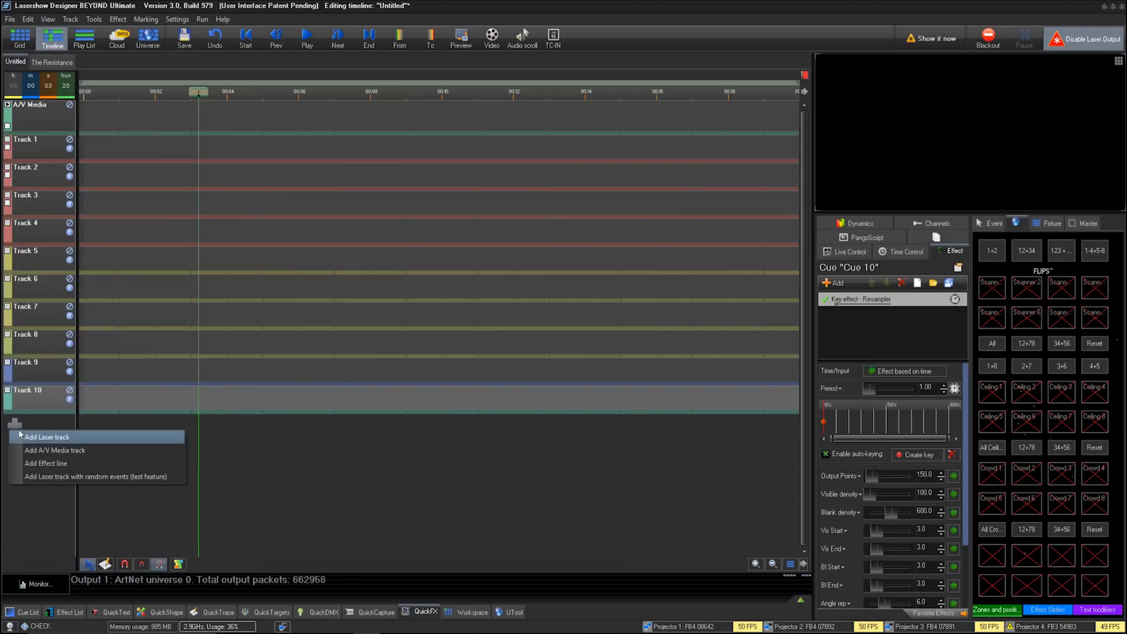
left_click(23, 436)
left_click(15, 453)
left_click(26, 463)
Set Track 10's color to blue in its track properties
left_click(51, 387)
right_click(42, 396)
left_click(88, 498)
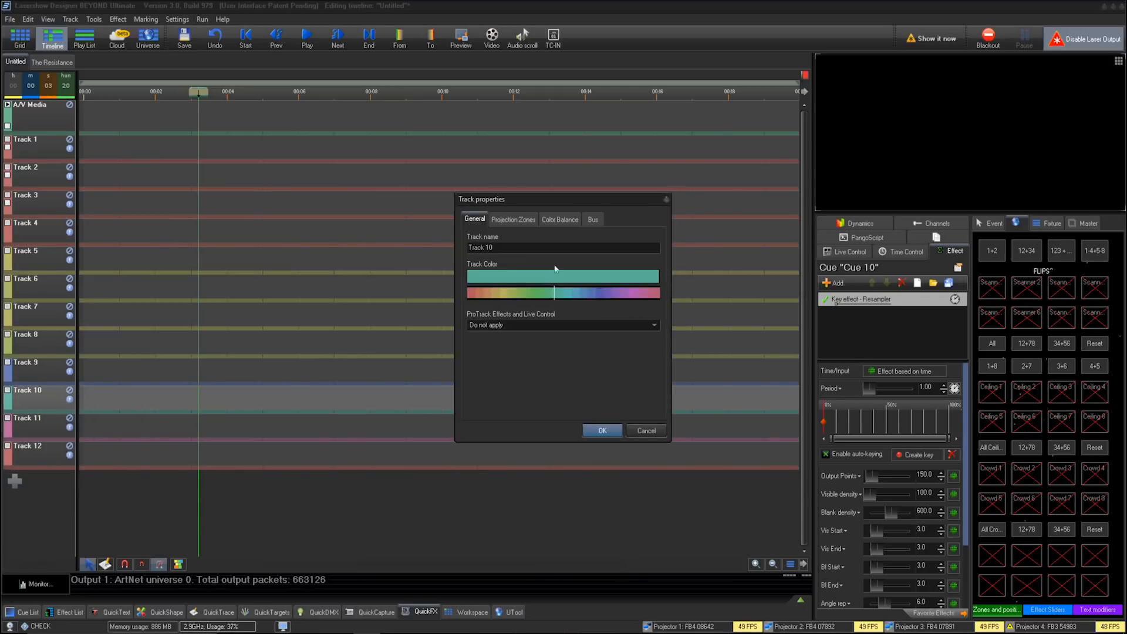
left_click(594, 300)
left_click(600, 431)
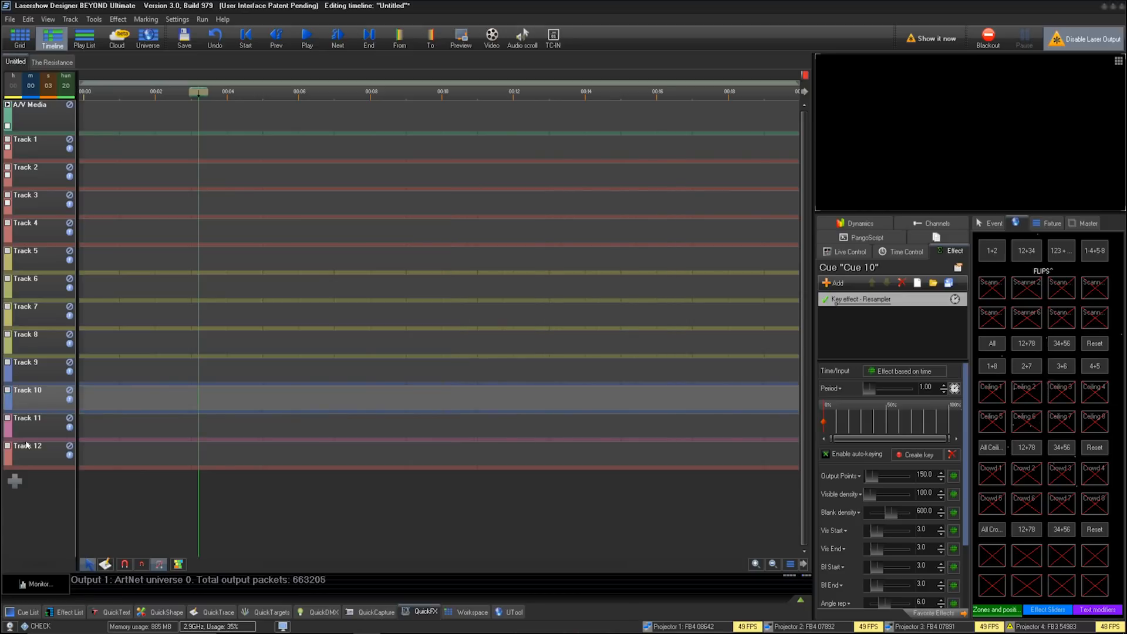
Set the colors of Tracks 11 and 12 to blue in their track properties
right_click(32, 437)
left_click(71, 540)
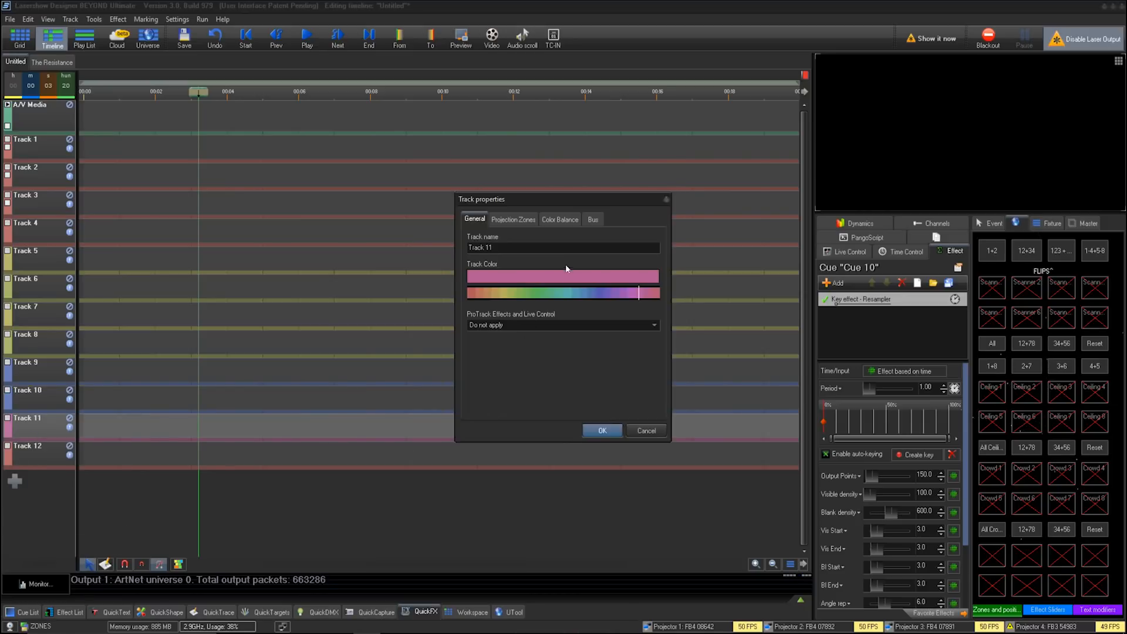
left_click(587, 293)
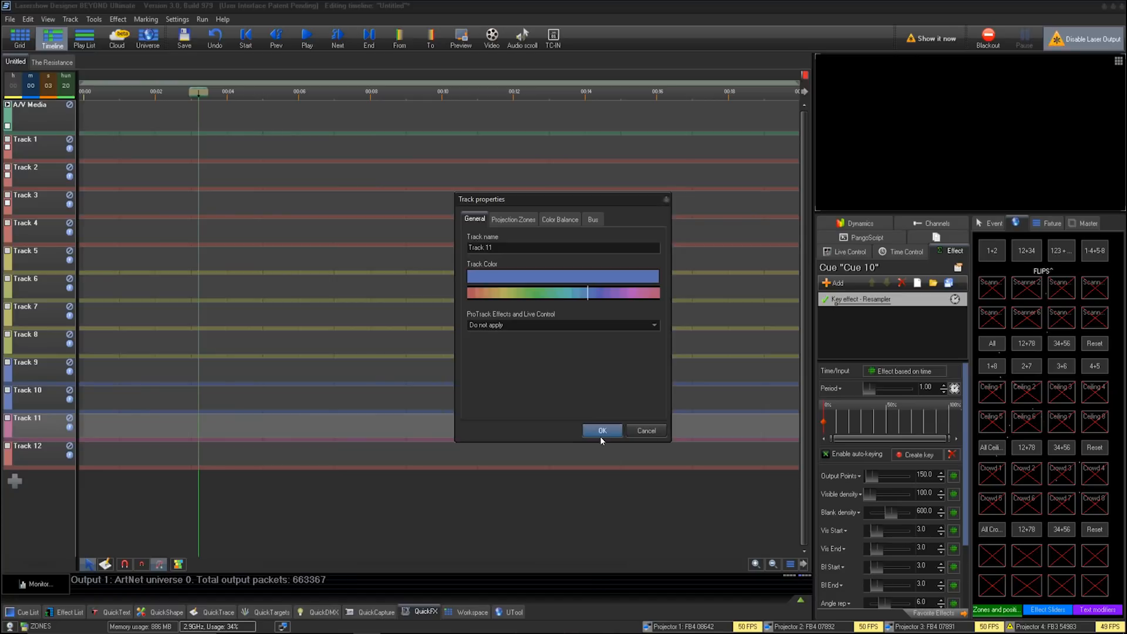
left_click(602, 430)
right_click(32, 456)
left_click(79, 561)
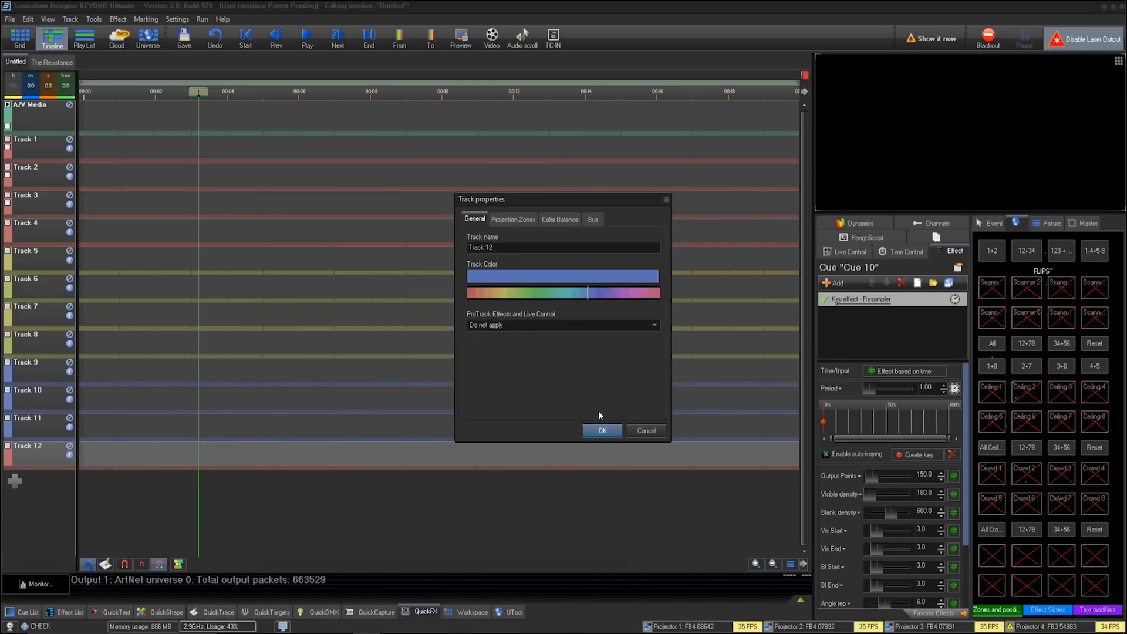
left_click(602, 430)
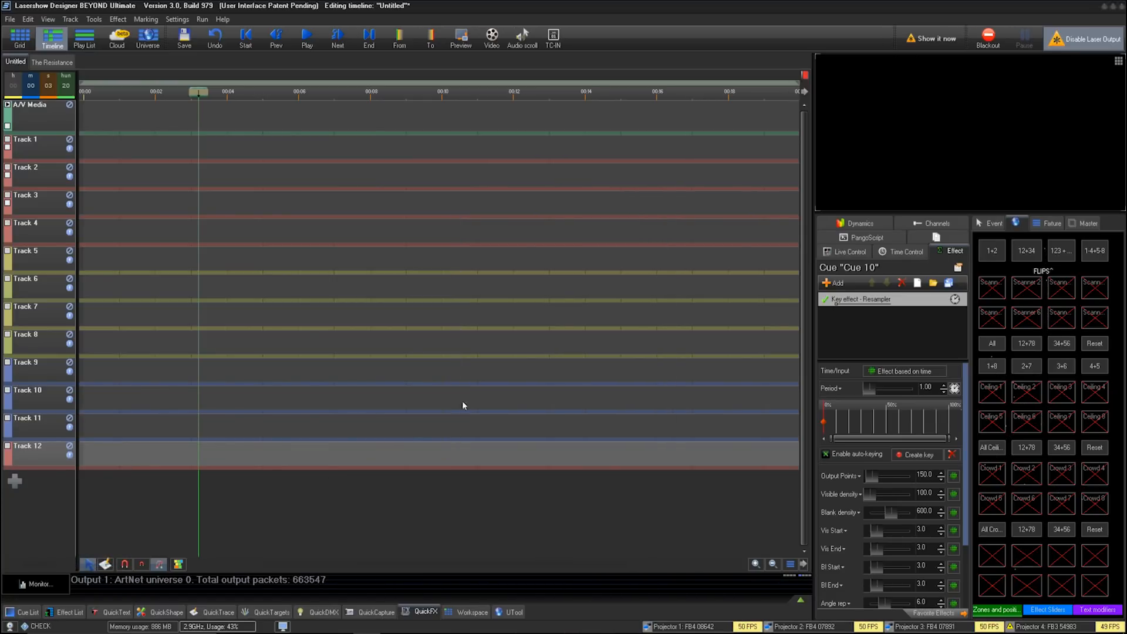
Set the A/V Media track's color to light blue in its track properties
right_click(49, 124)
left_click(113, 226)
right_click(42, 108)
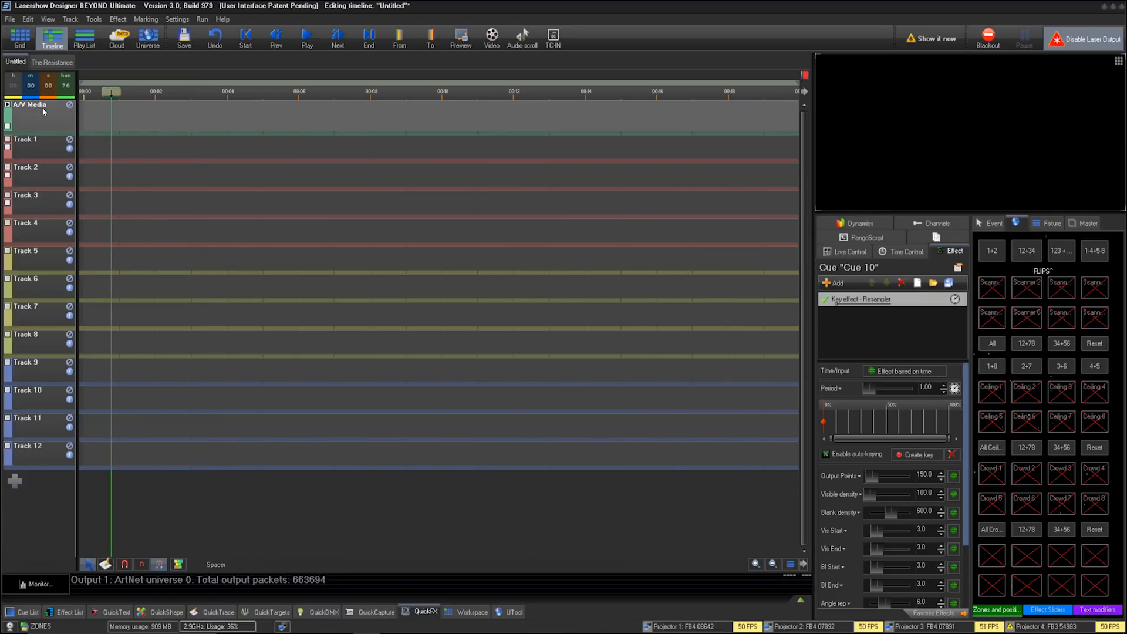
left_click(100, 212)
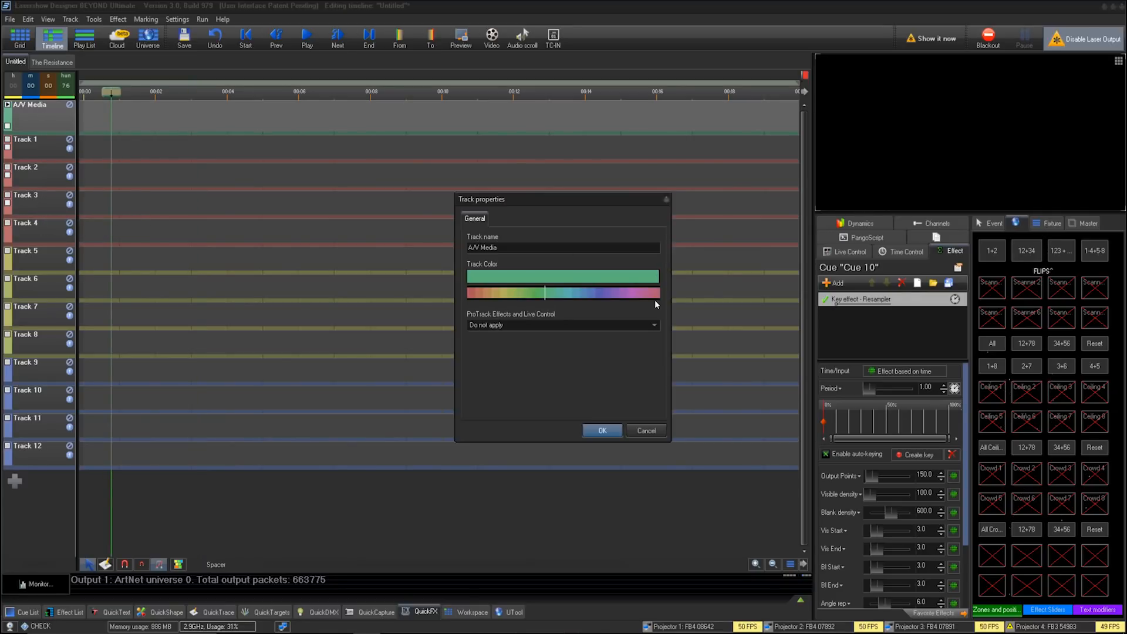
left_click(621, 295)
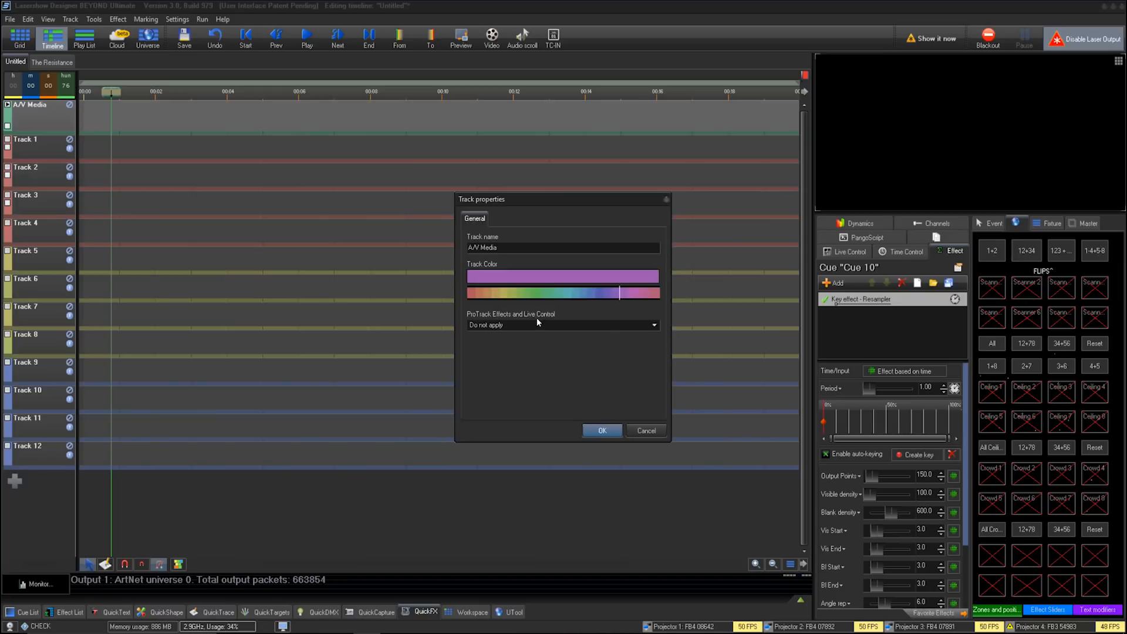
left_click(547, 293)
left_click(575, 297)
left_click(602, 430)
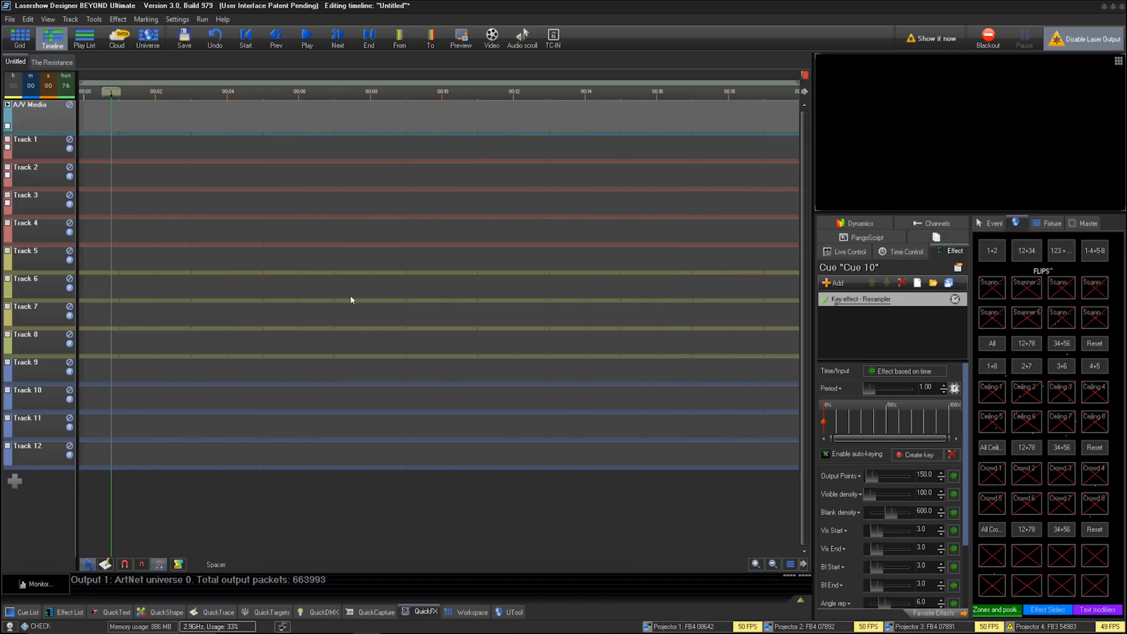
Output all events of Track 1 to projection zone 1
left_click(46, 151)
right_click(46, 149)
left_click(88, 267)
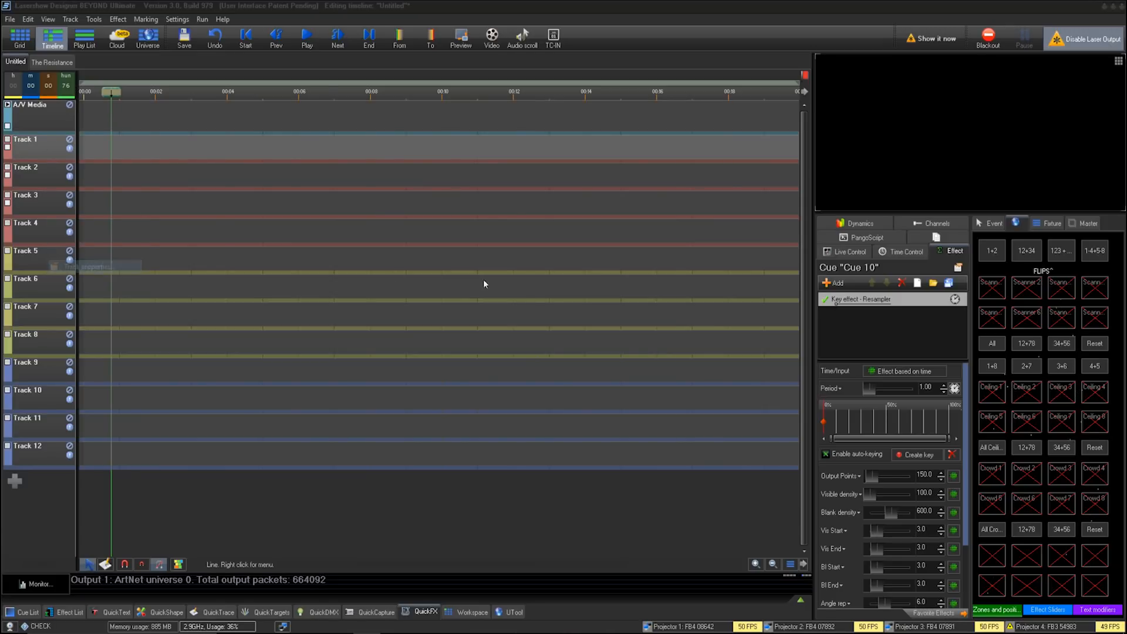
left_click(512, 219)
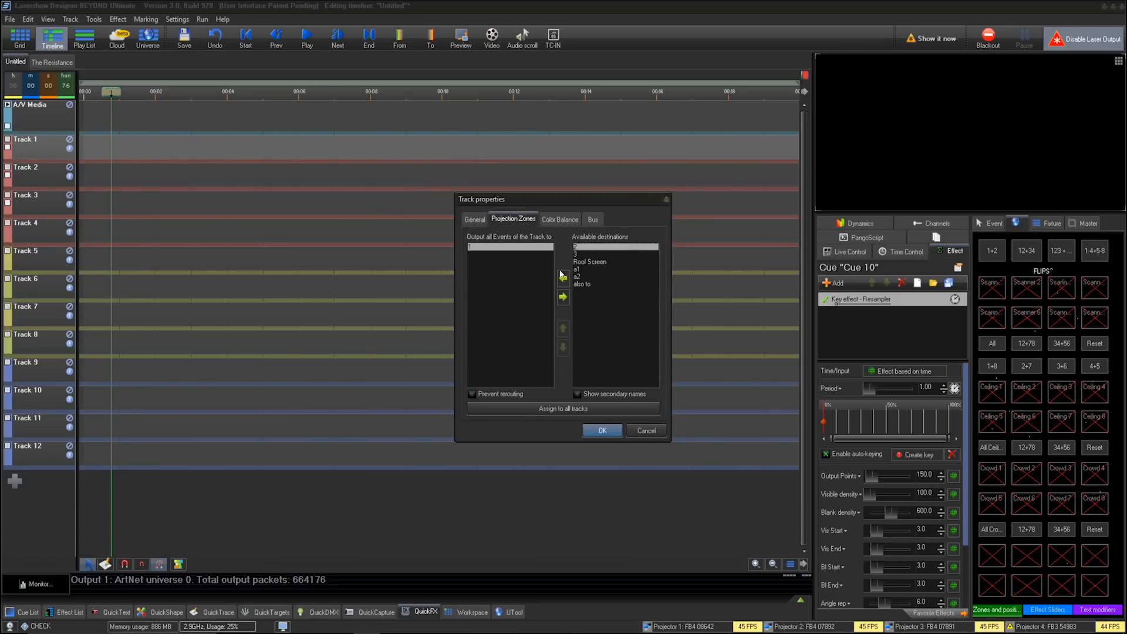
left_click(602, 430)
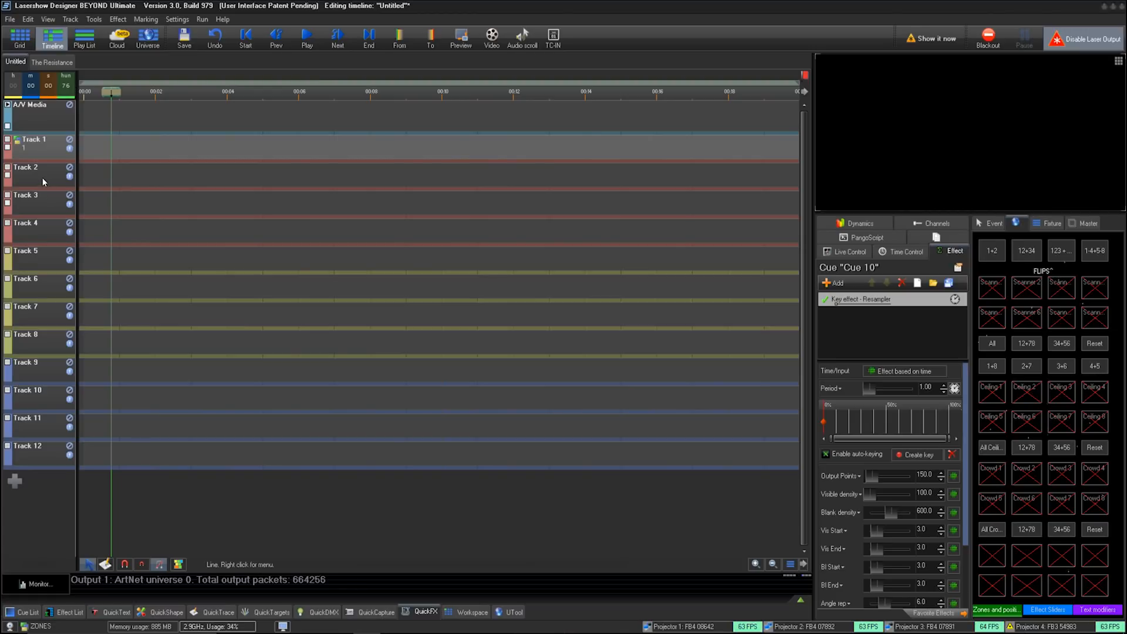
Output all events of Track 2 to projection zone 1 only, removing zone 2 from its outputs
right_click(42, 178)
left_click(85, 296)
left_click(513, 219)
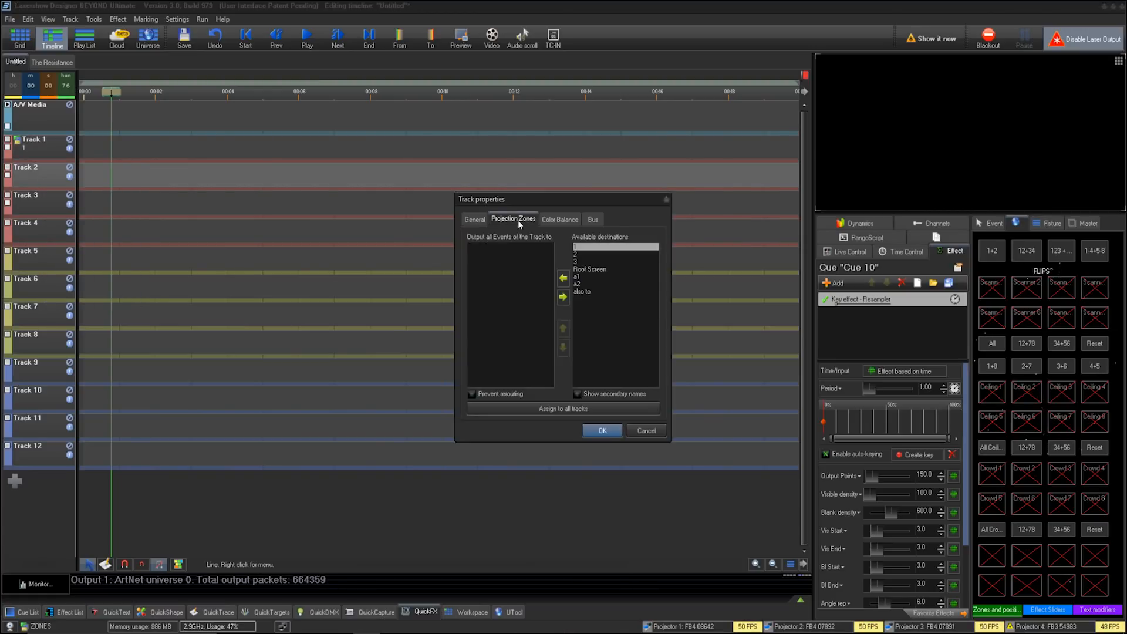
double_click(589, 254)
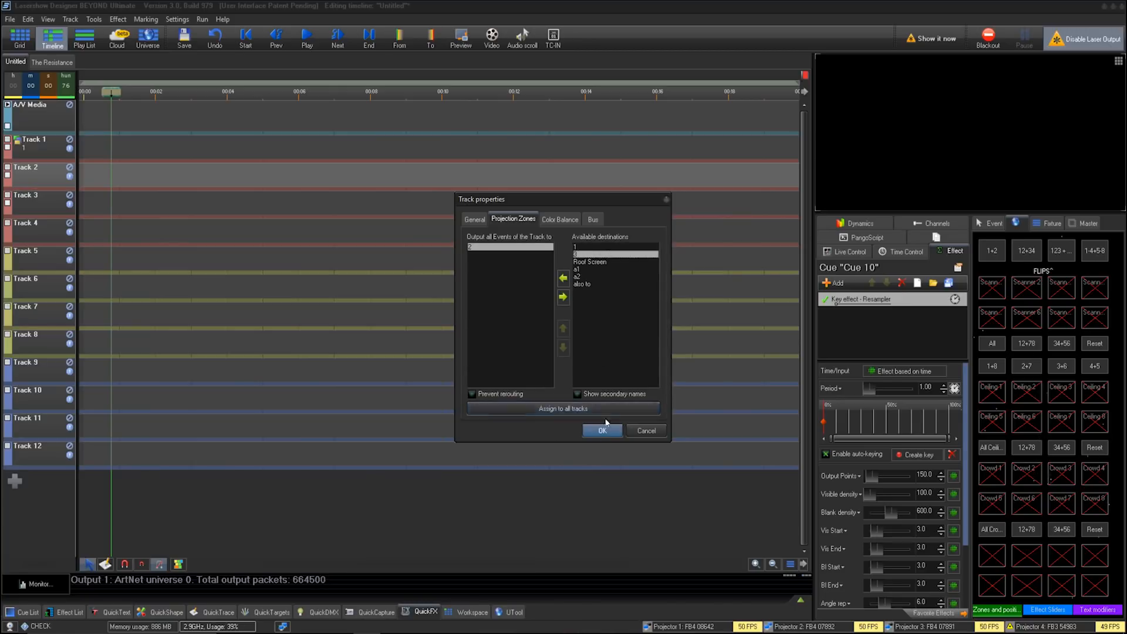
double_click(576, 246)
double_click(516, 246)
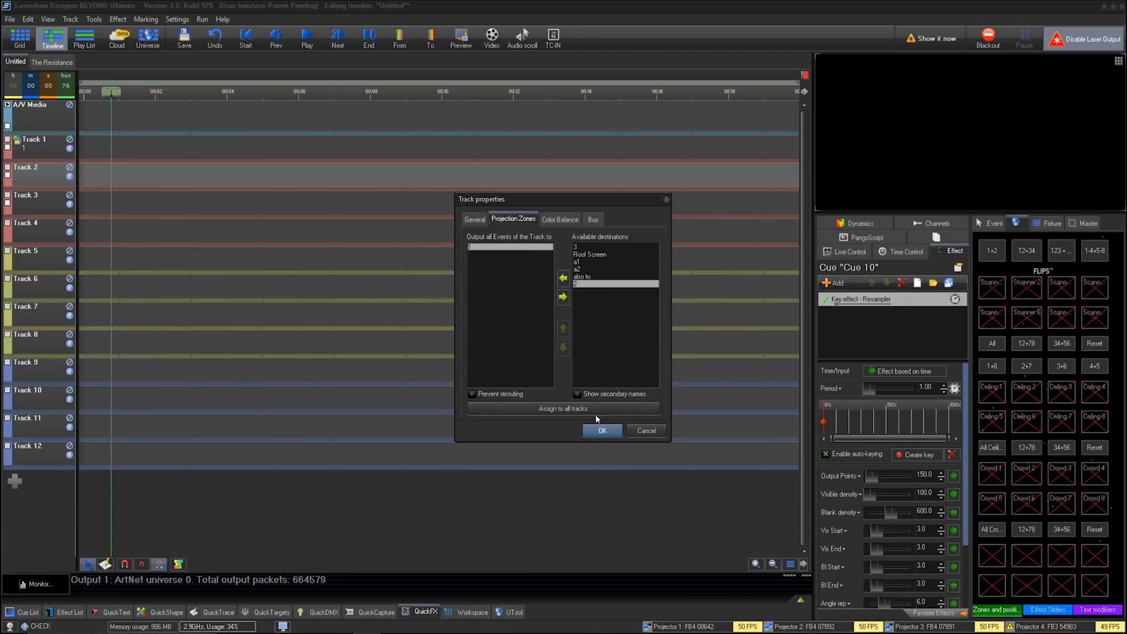
left_click(601, 432)
Output all events of Track 3 to projection zone 1
right_click(50, 205)
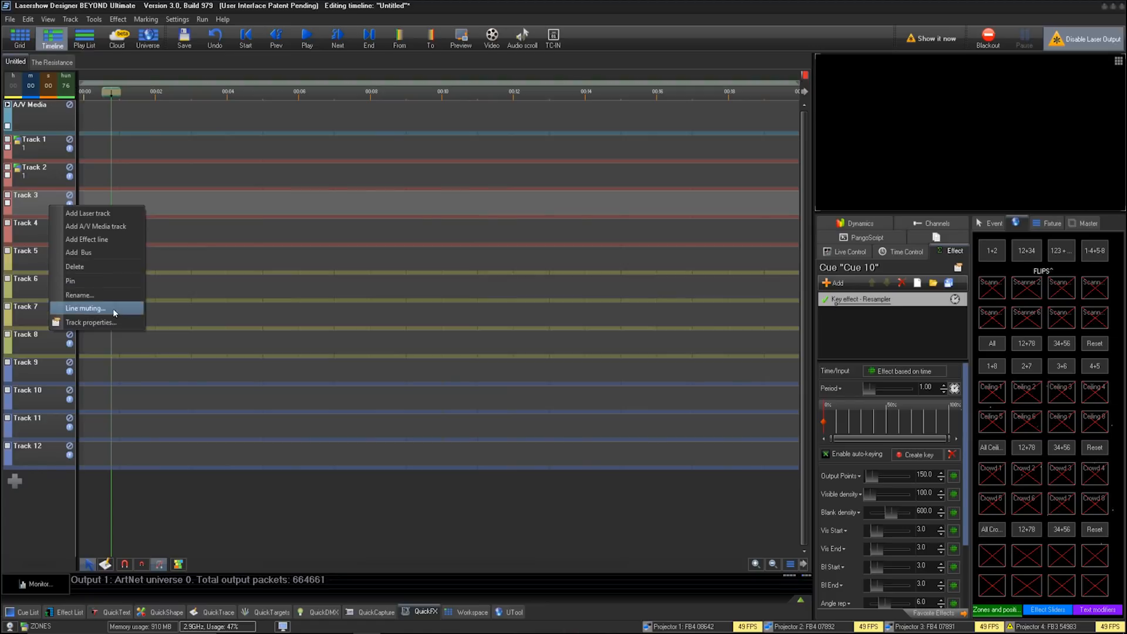
left_click(113, 324)
left_click(519, 218)
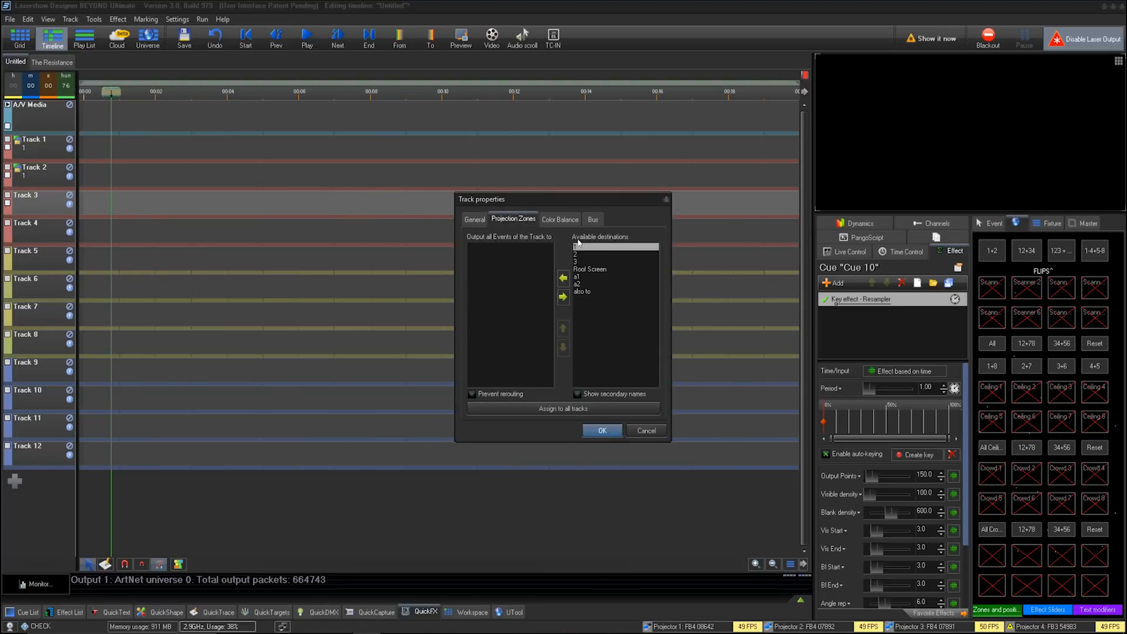
left_click(614, 428)
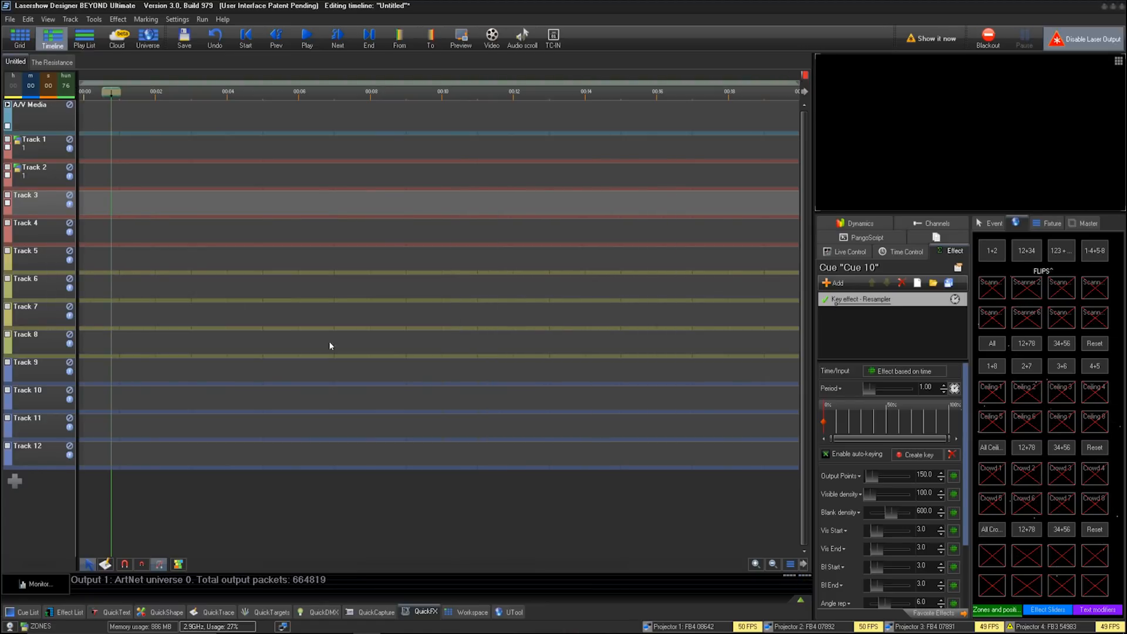
Output all events of Track 4 to projection zone 1
right_click(47, 235)
left_click(131, 350)
left_click(524, 221)
double_click(580, 248)
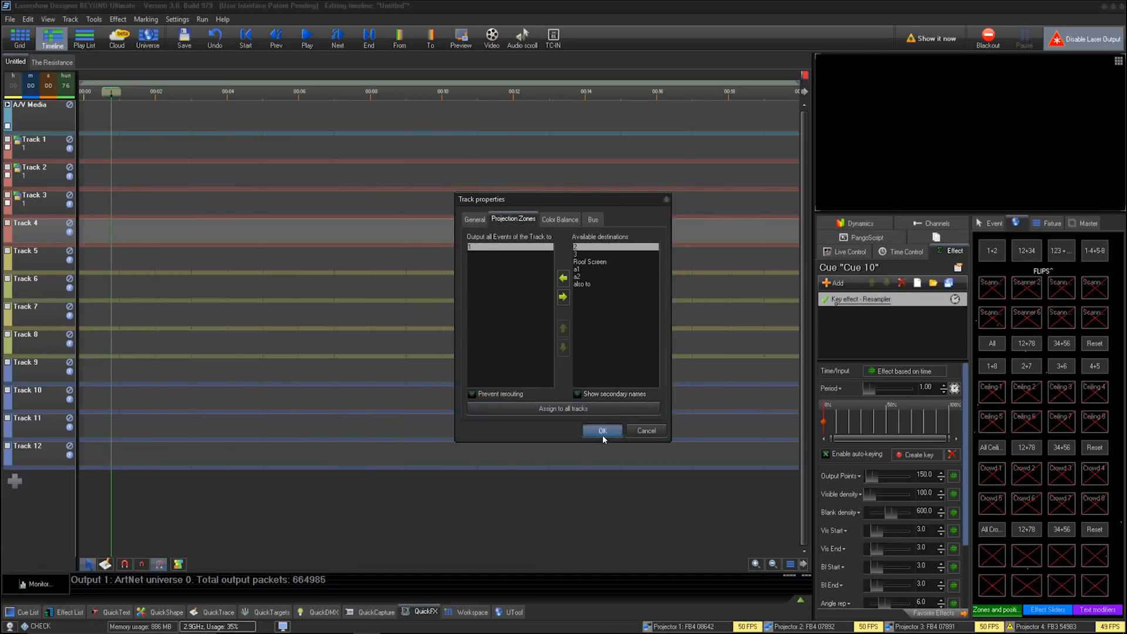
left_click(602, 430)
Output all events of Track 5 to projection zone 2
left_click(35, 257)
right_click(35, 257)
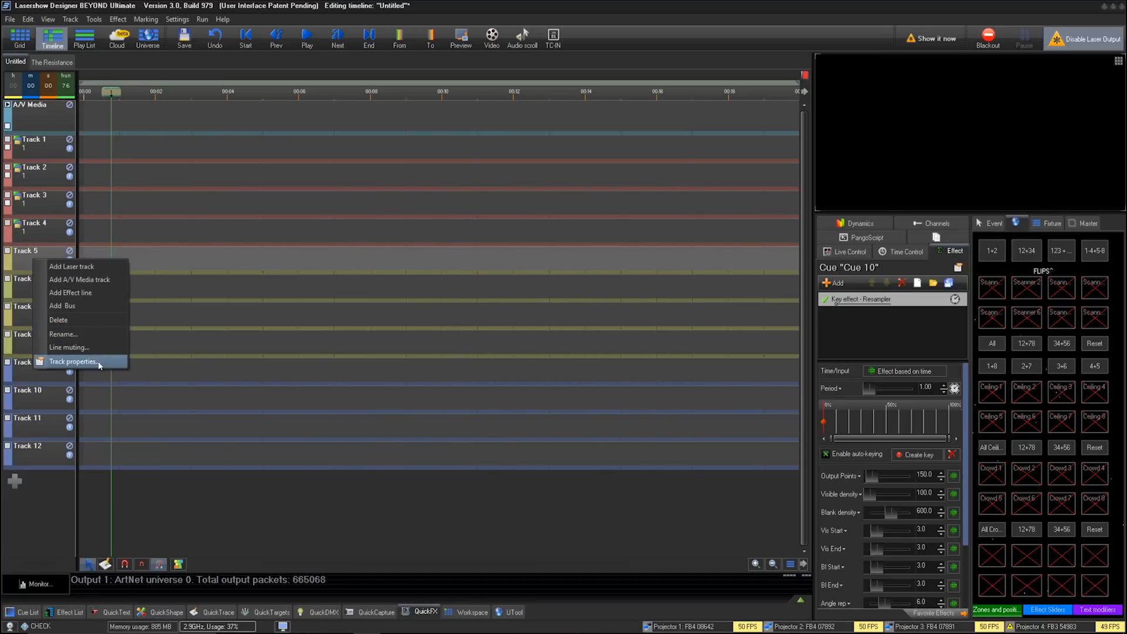
left_click(65, 361)
left_click(513, 219)
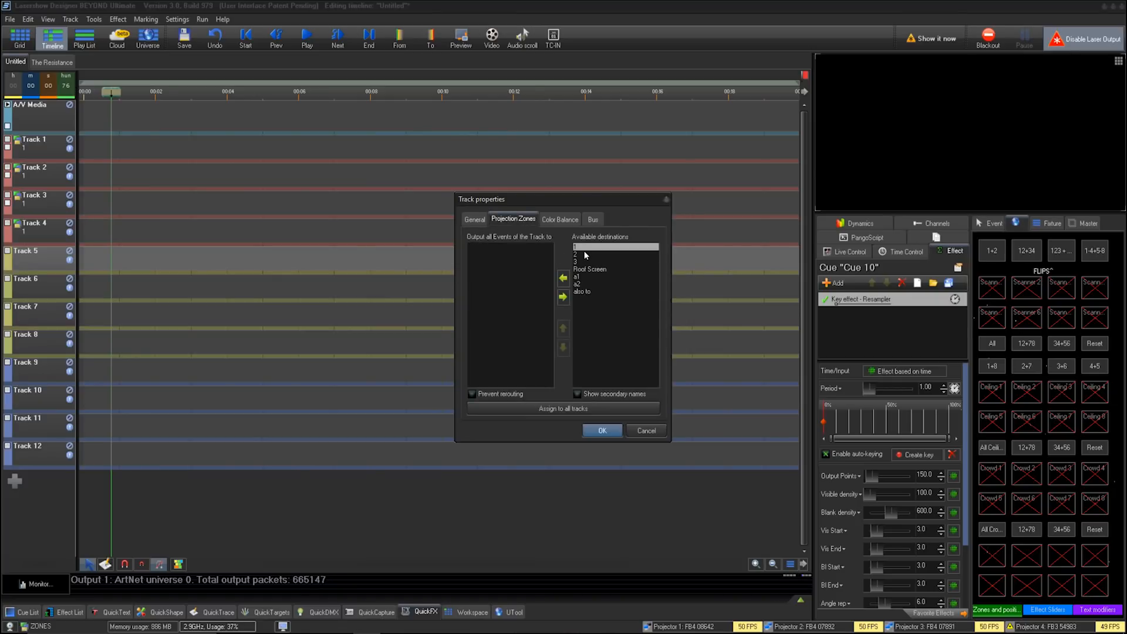
double_click(577, 256)
left_click(602, 431)
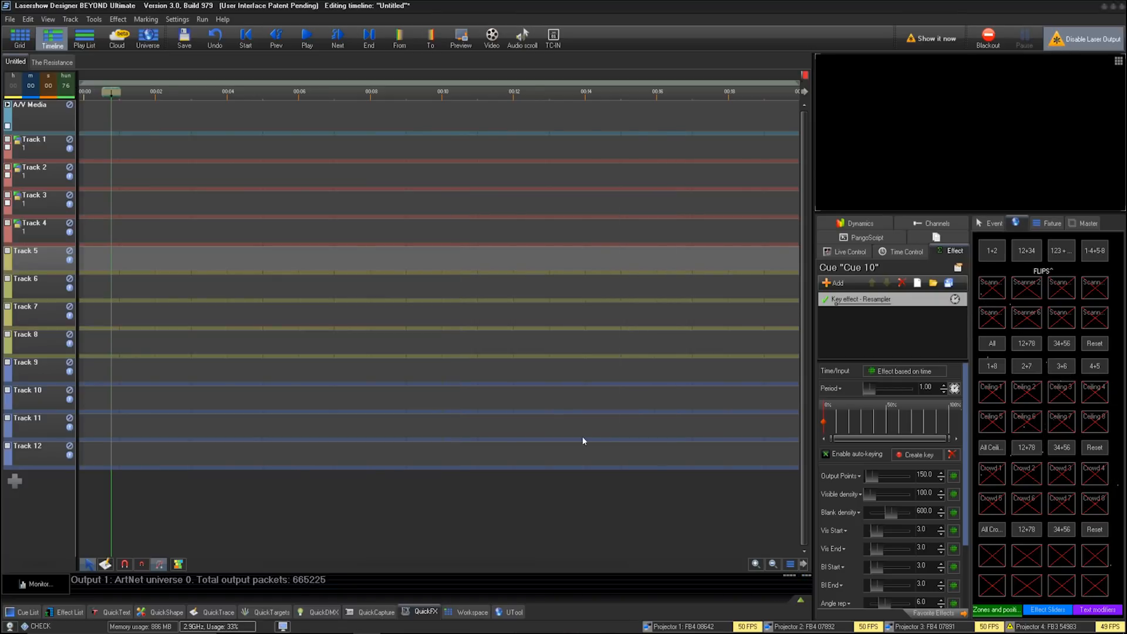
Output all events of Track 6 to projection zone 2
right_click(35, 287)
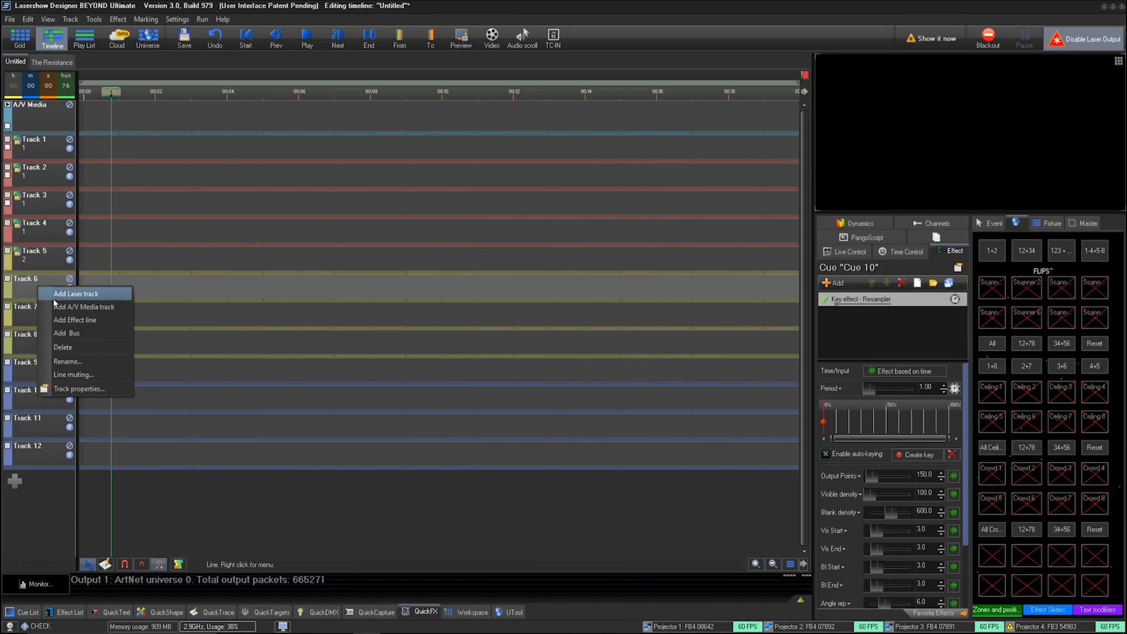
left_click(88, 390)
left_click(514, 219)
double_click(589, 257)
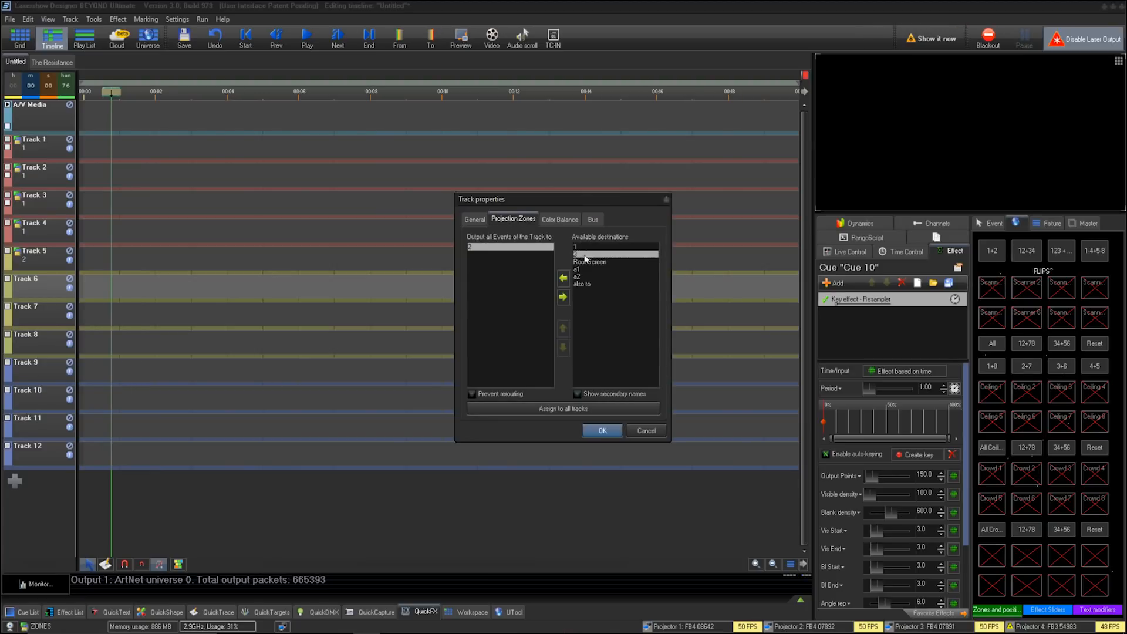
left_click(603, 431)
Output all events of Track 7 to projection zone 2
right_click(50, 325)
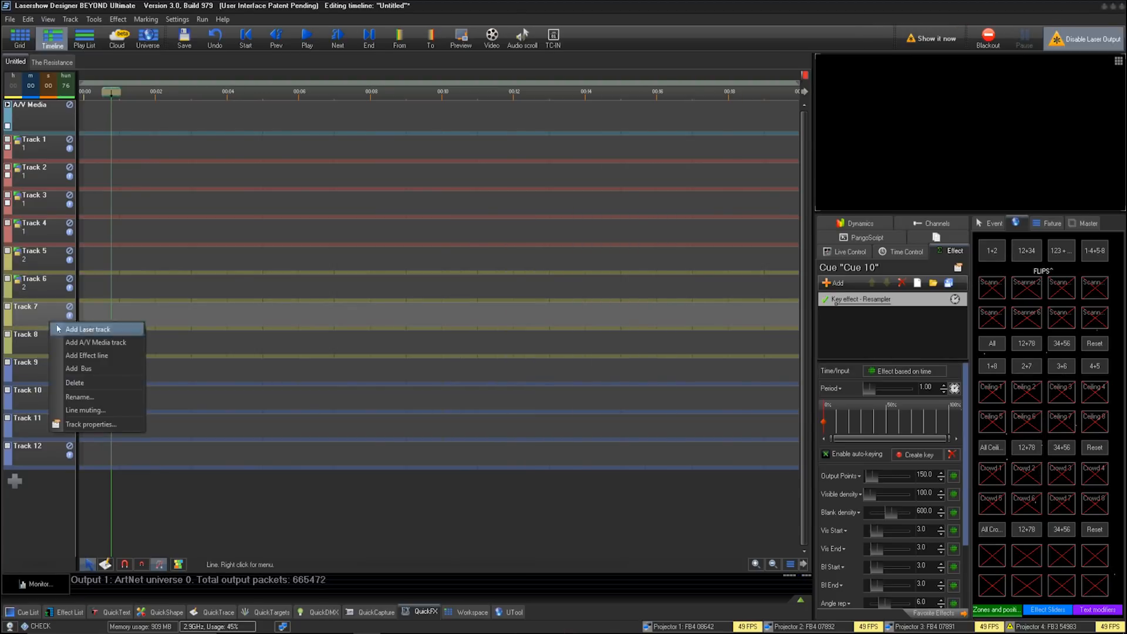
left_click(64, 424)
left_click(531, 221)
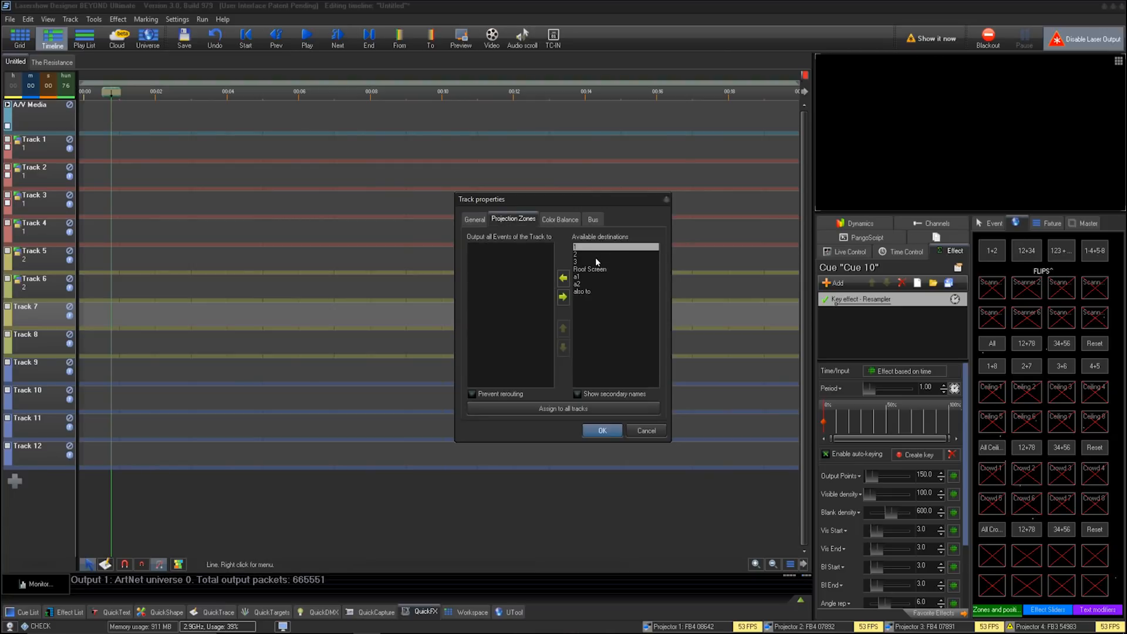
double_click(595, 257)
left_click(600, 430)
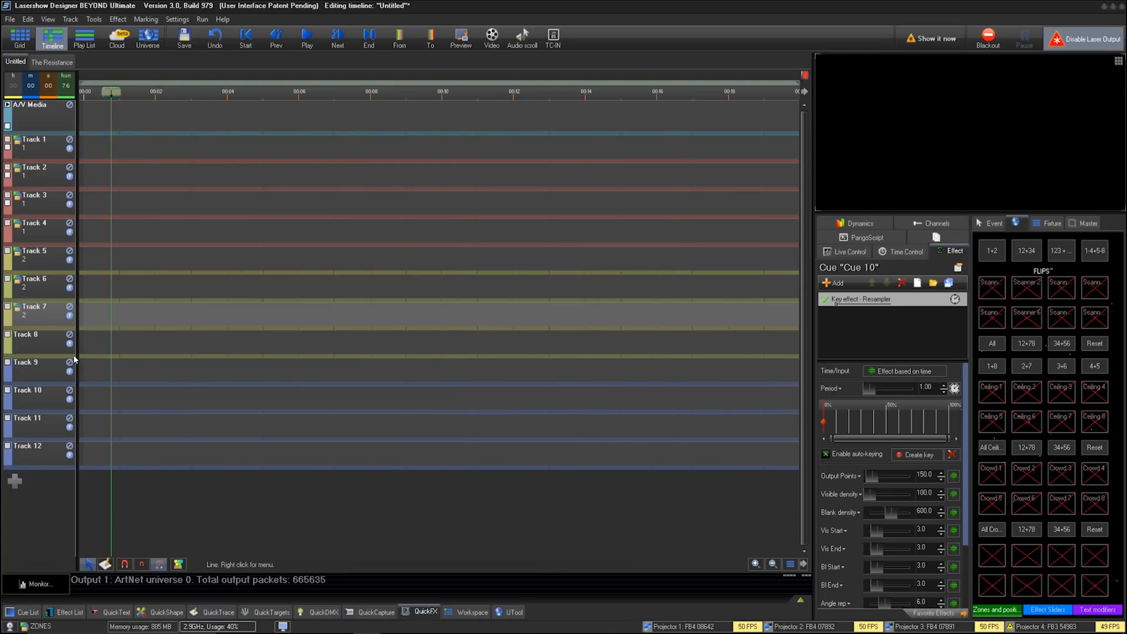
Output all events of Track 8 to projection zone 2 only
right_click(55, 346)
left_click(94, 450)
left_click(512, 219)
left_click(579, 247)
double_click(577, 250)
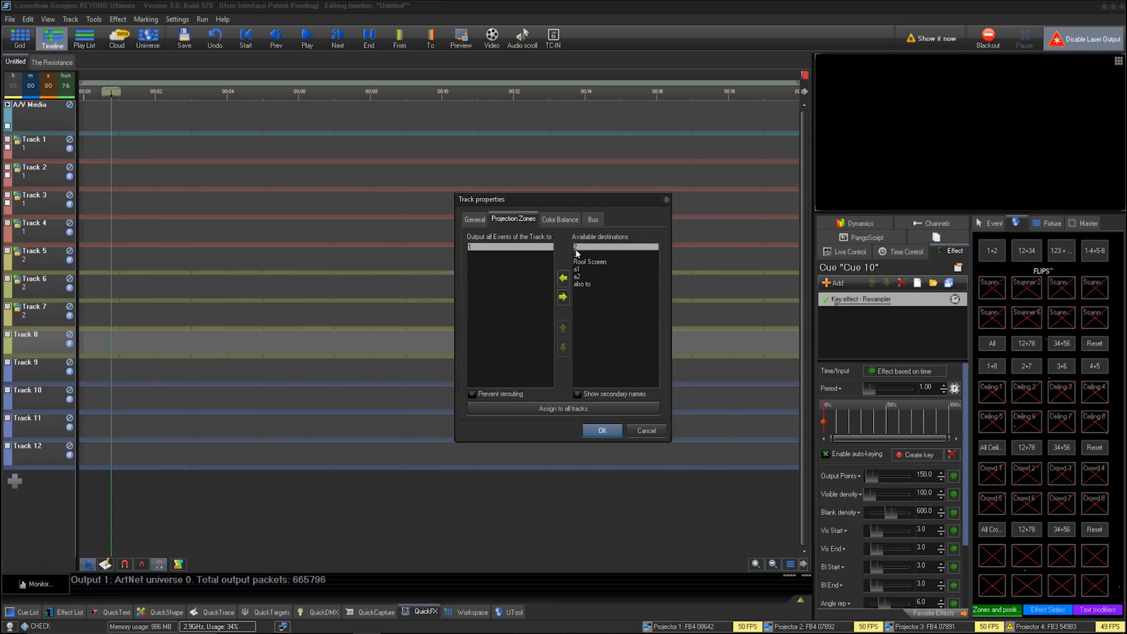
double_click(577, 247)
left_click(605, 432)
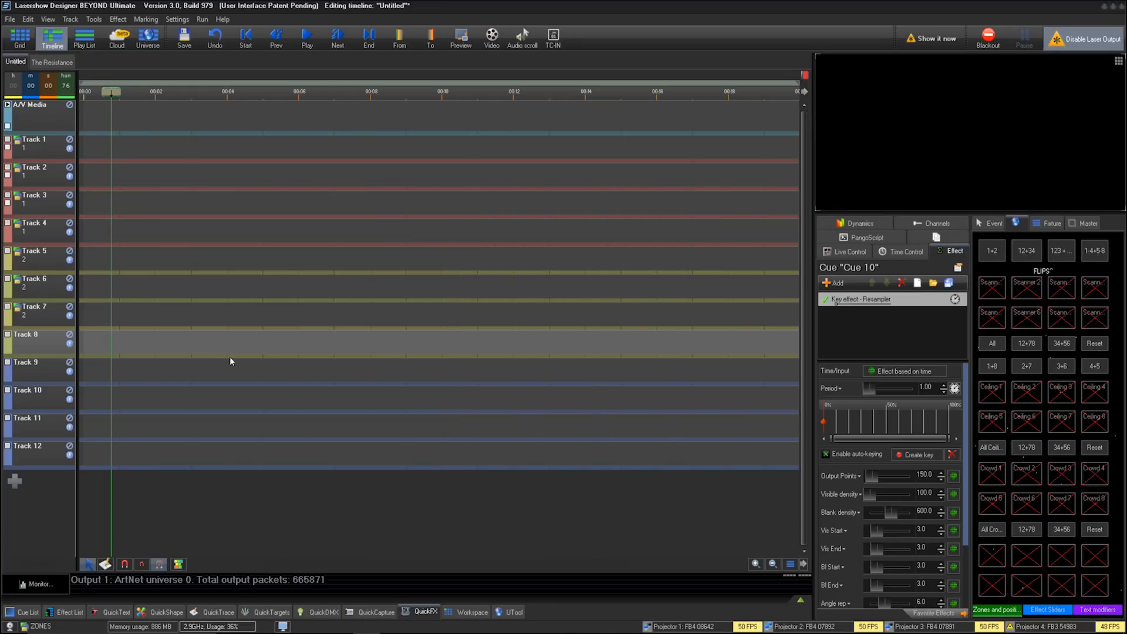
Output all events of Track 9 to projection zone 3
right_click(41, 365)
left_click(90, 468)
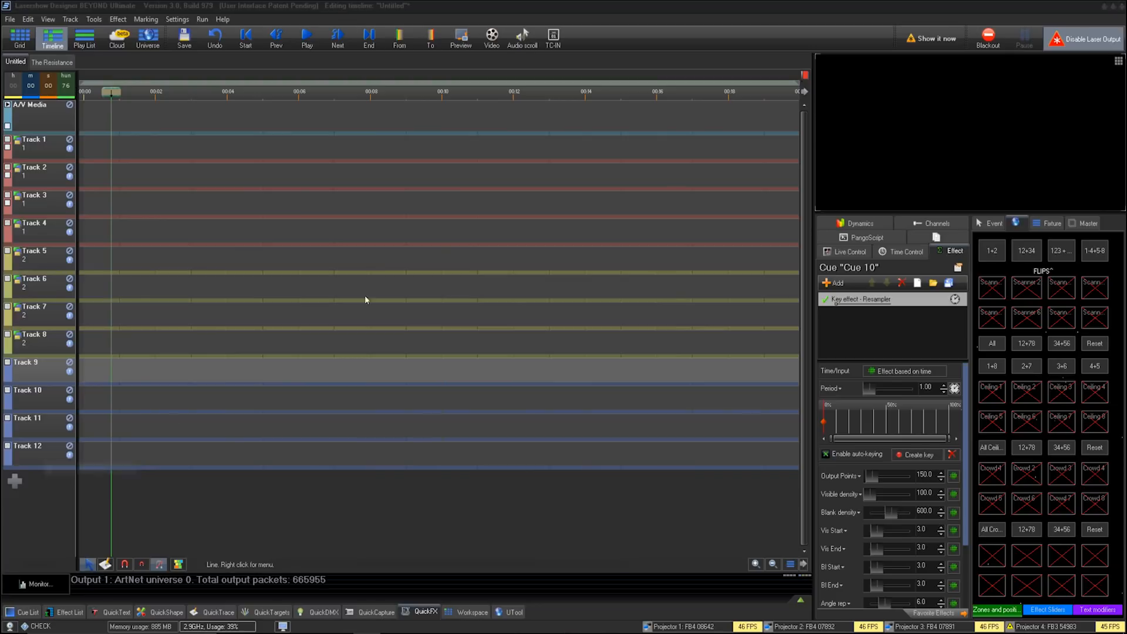
left_click(493, 219)
double_click(606, 259)
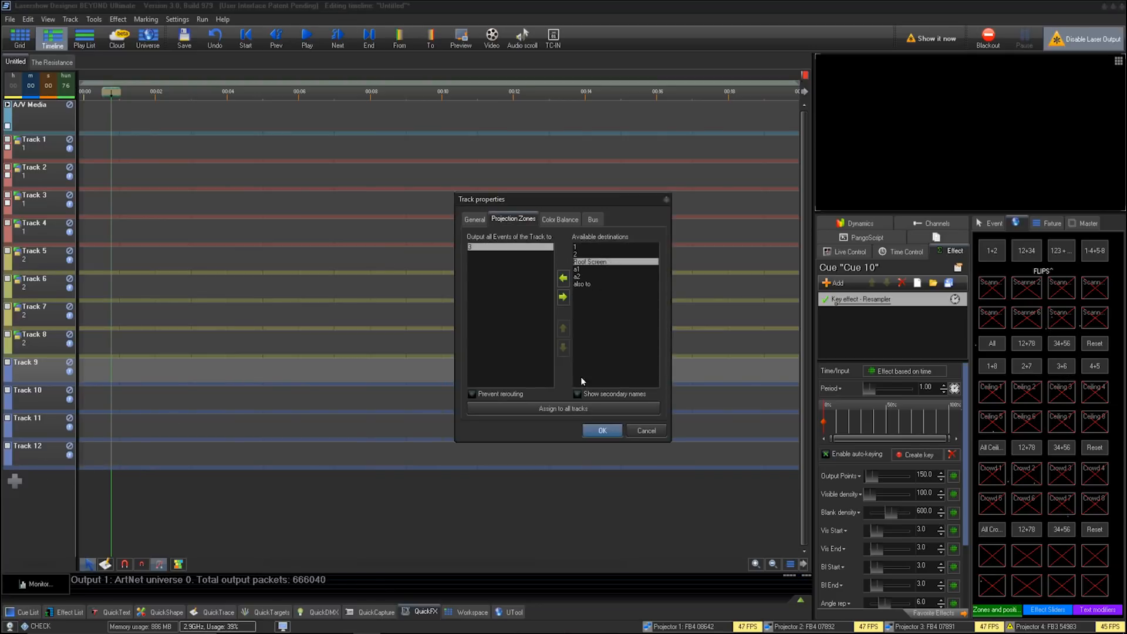
left_click(601, 431)
Output all events of Track 10 to projection zone 3
right_click(27, 403)
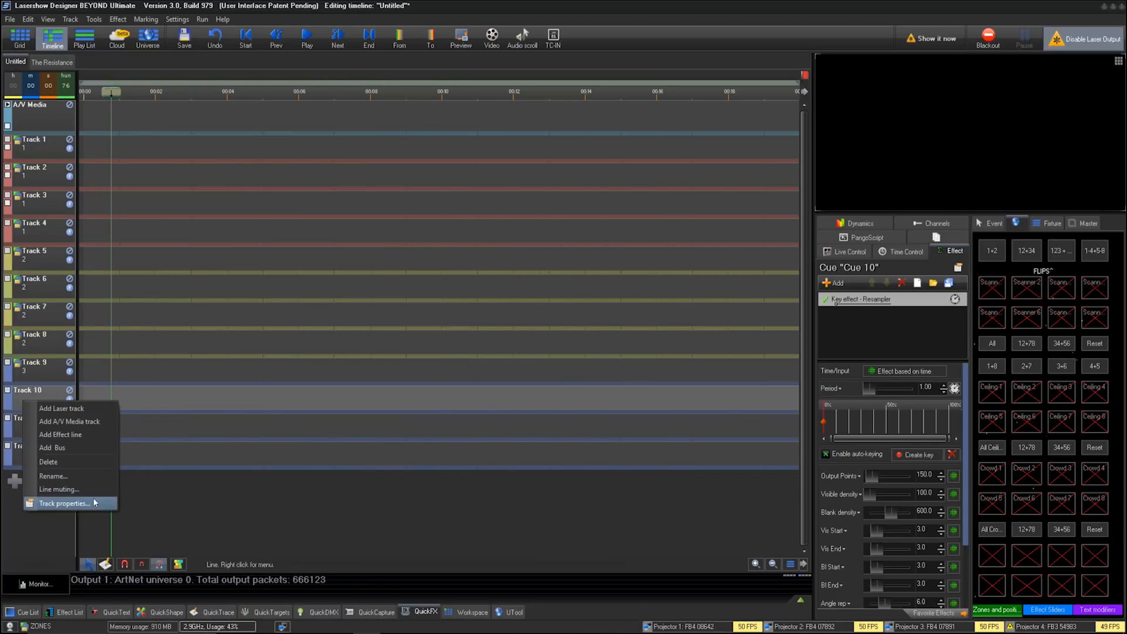
left_click(59, 503)
left_click(513, 220)
double_click(601, 258)
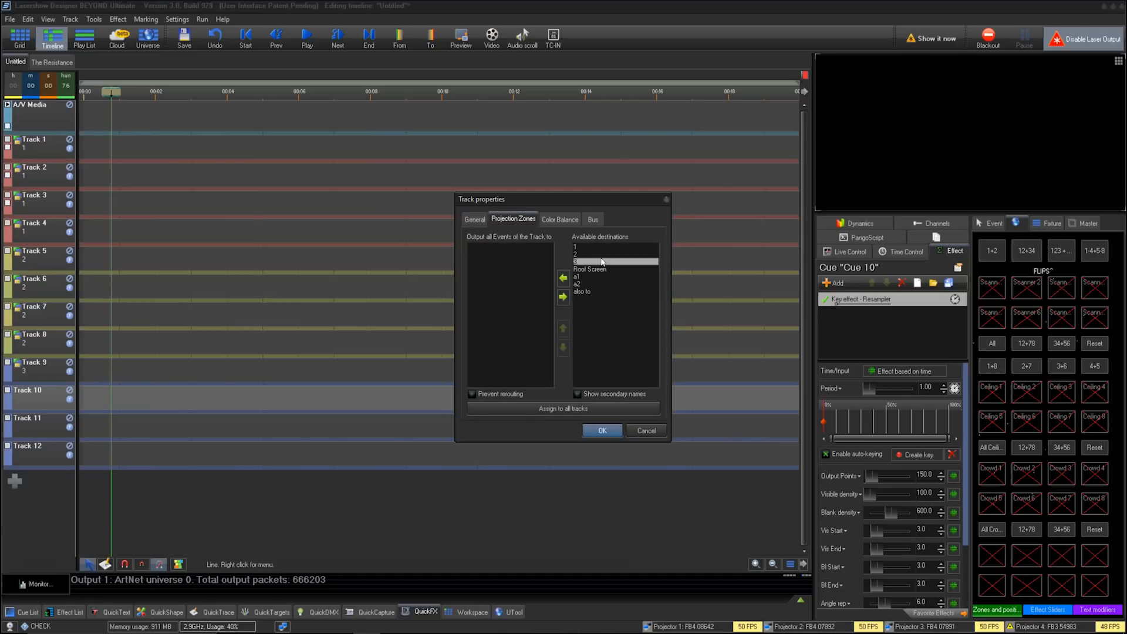
left_click(602, 429)
Output all events of Track 11 to projection zone 3
right_click(45, 420)
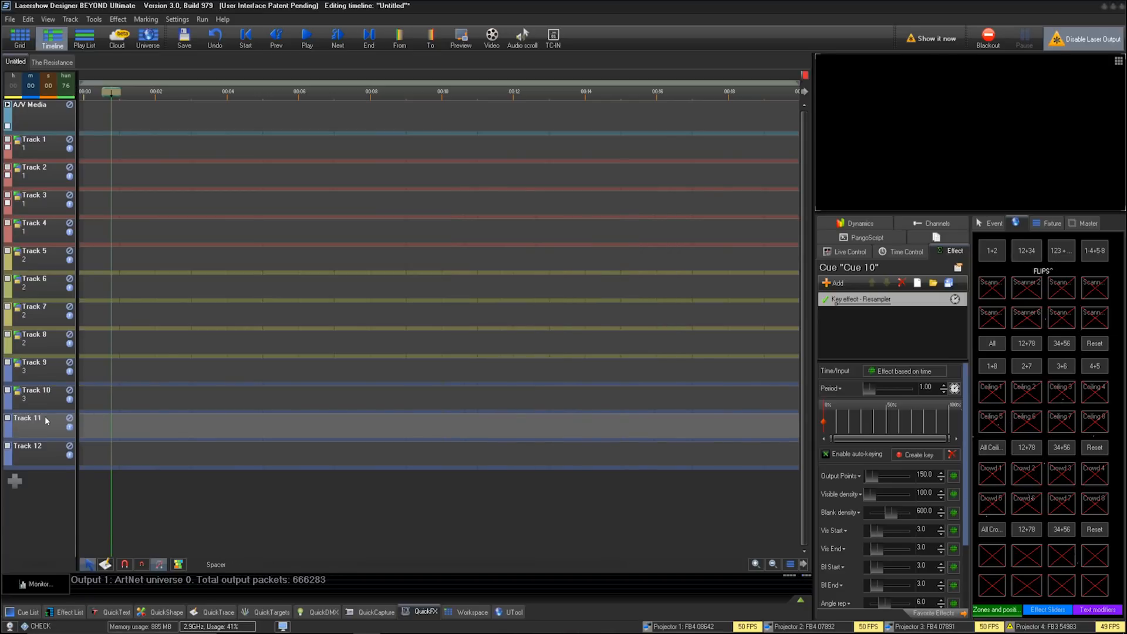
left_click(122, 526)
left_click(513, 219)
double_click(601, 259)
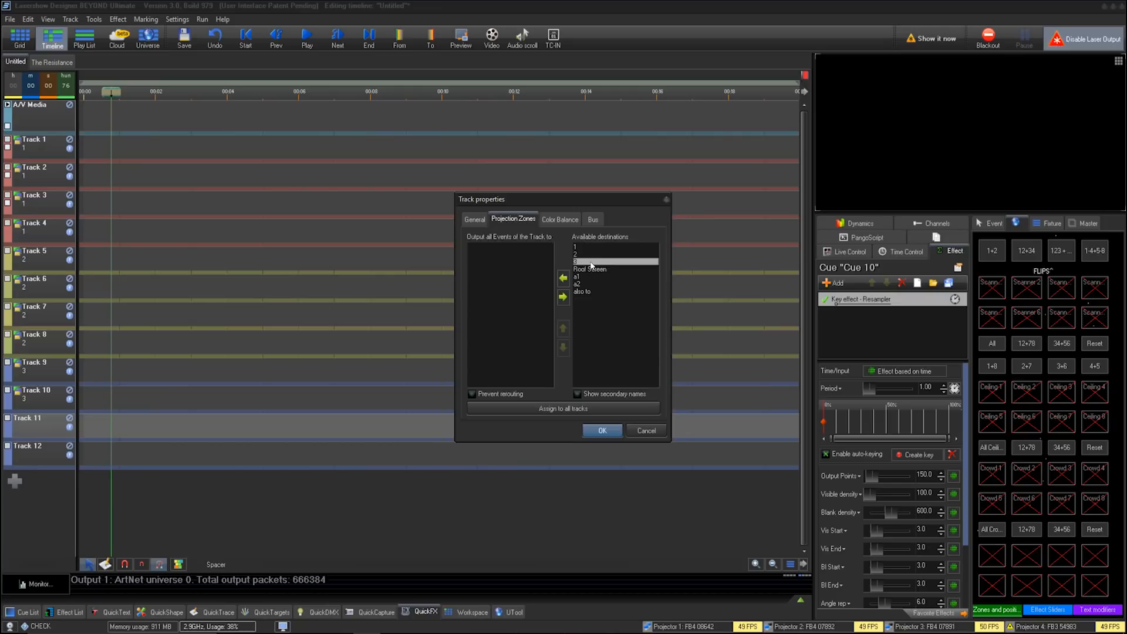
left_click(594, 430)
left_click(44, 453)
left_click(45, 453)
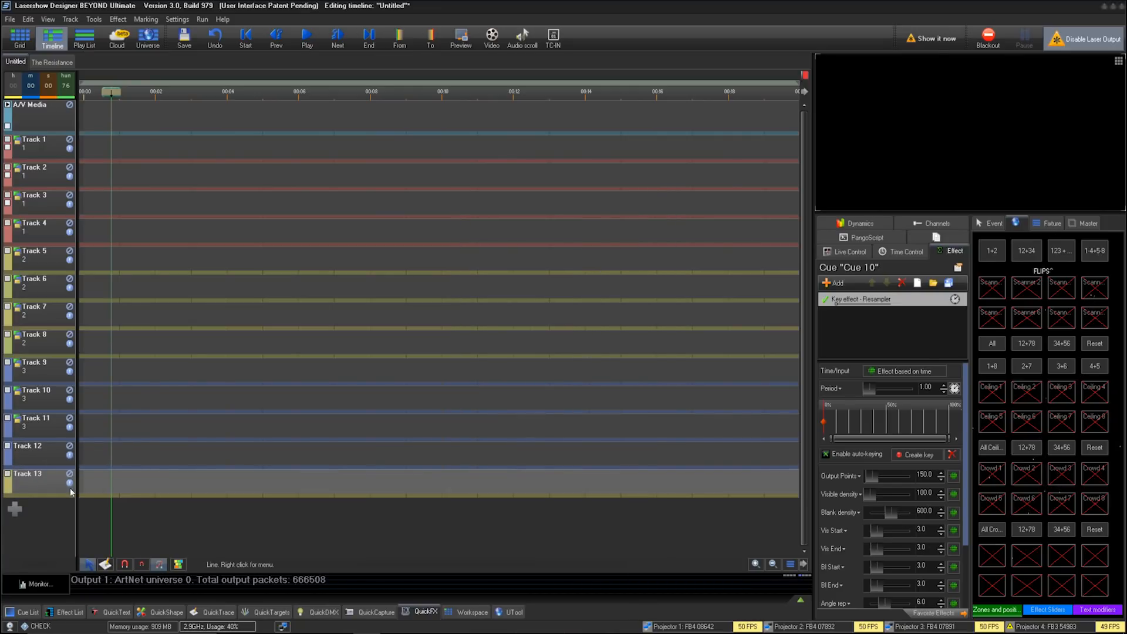
right_click(29, 481)
left_click(81, 546)
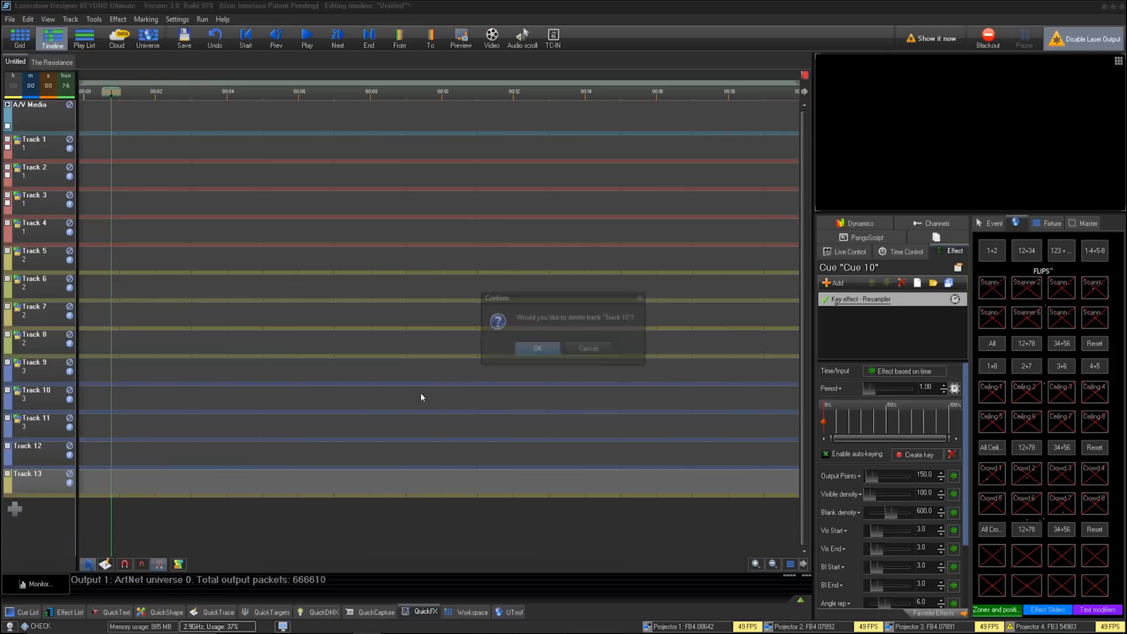
left_click(537, 348)
Output all events of Track 12 to projection zone 3
right_click(47, 456)
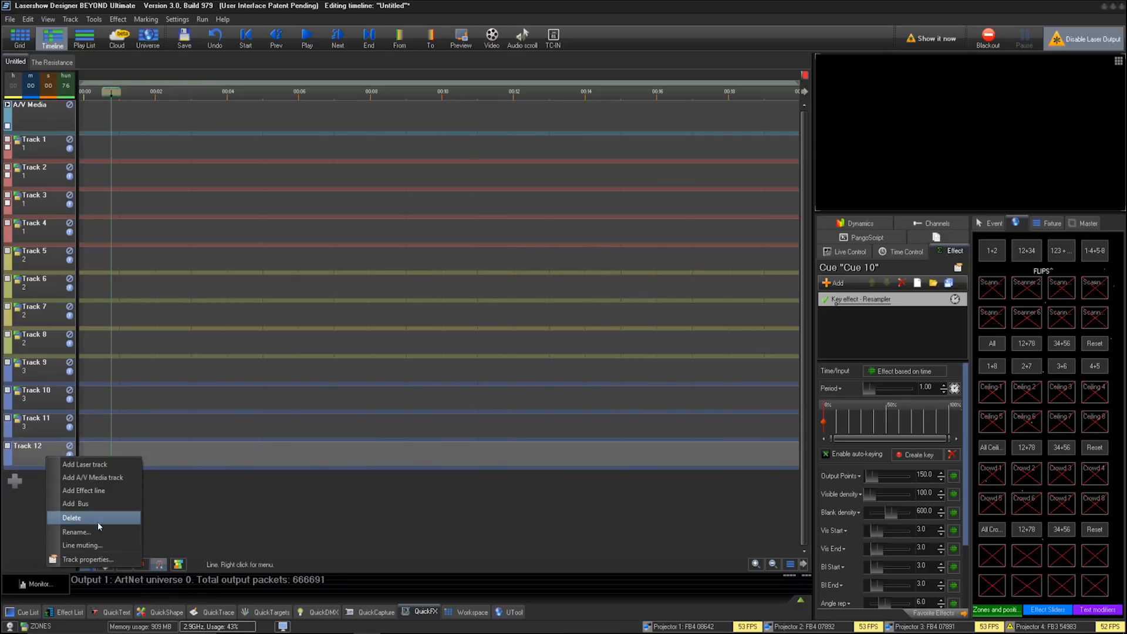
left_click(88, 559)
key("ctrl+Tab")
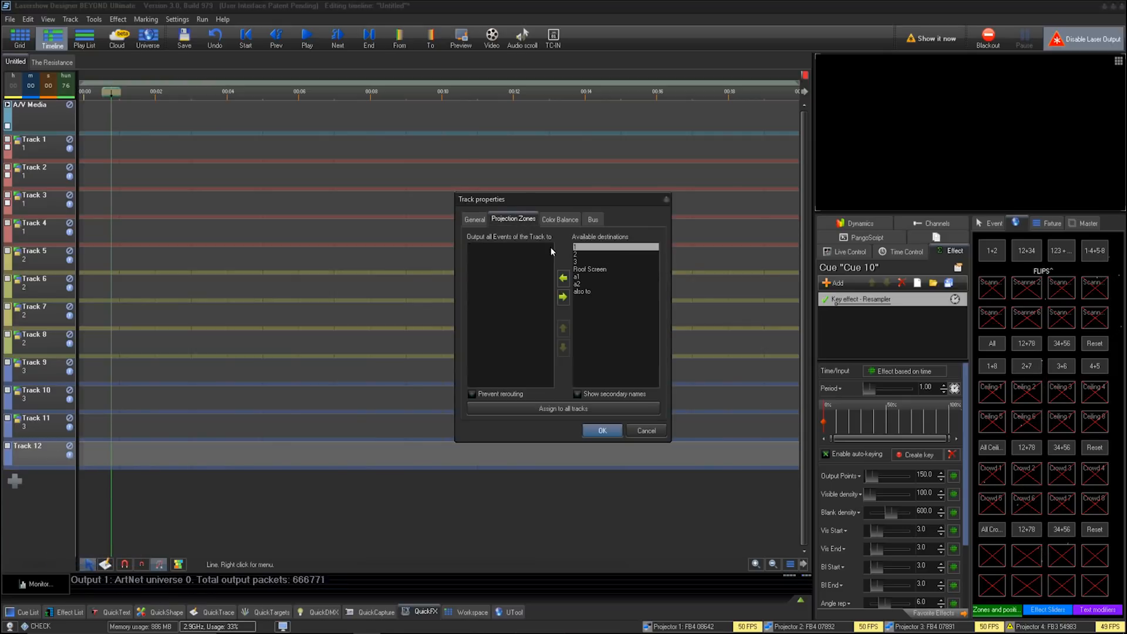
left_click(585, 263)
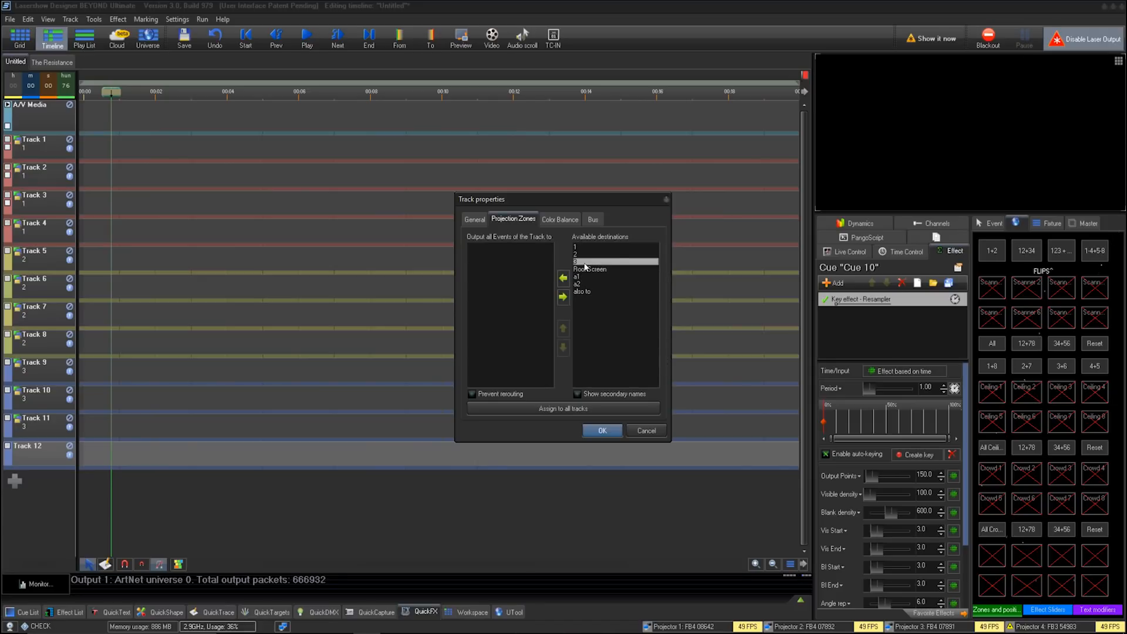
double_click(585, 264)
left_click(602, 431)
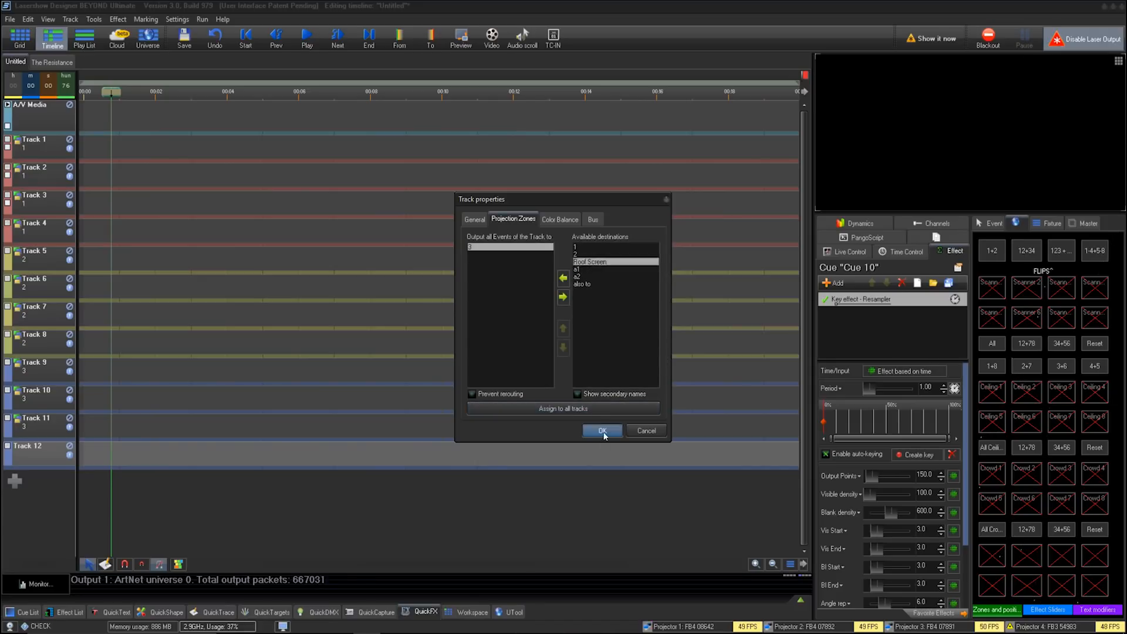
Move the playhead to the start of the timeline, glancing at the cue grid and returning to the timeline
left_click(51, 151)
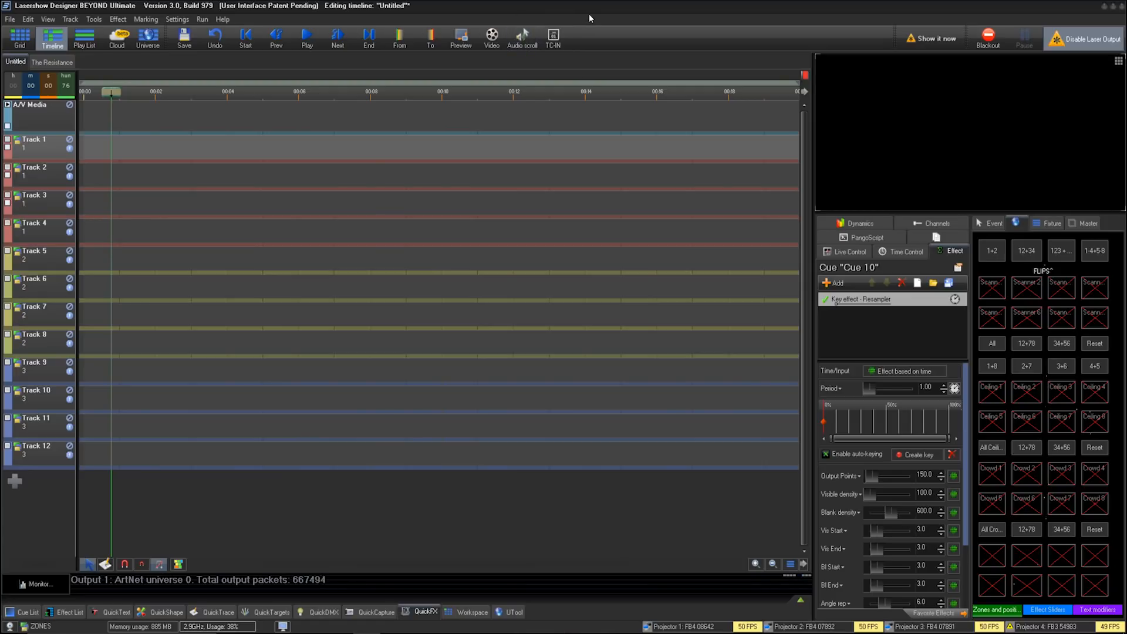
left_click(27, 39)
left_click(53, 38)
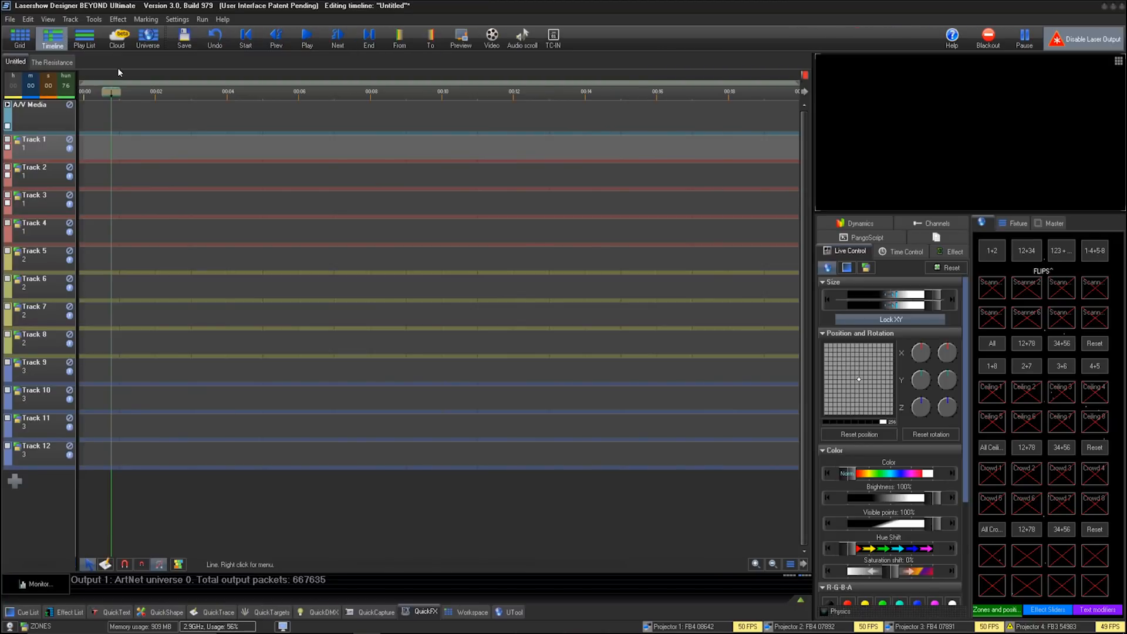
left_click_drag(109, 92, 26, 87)
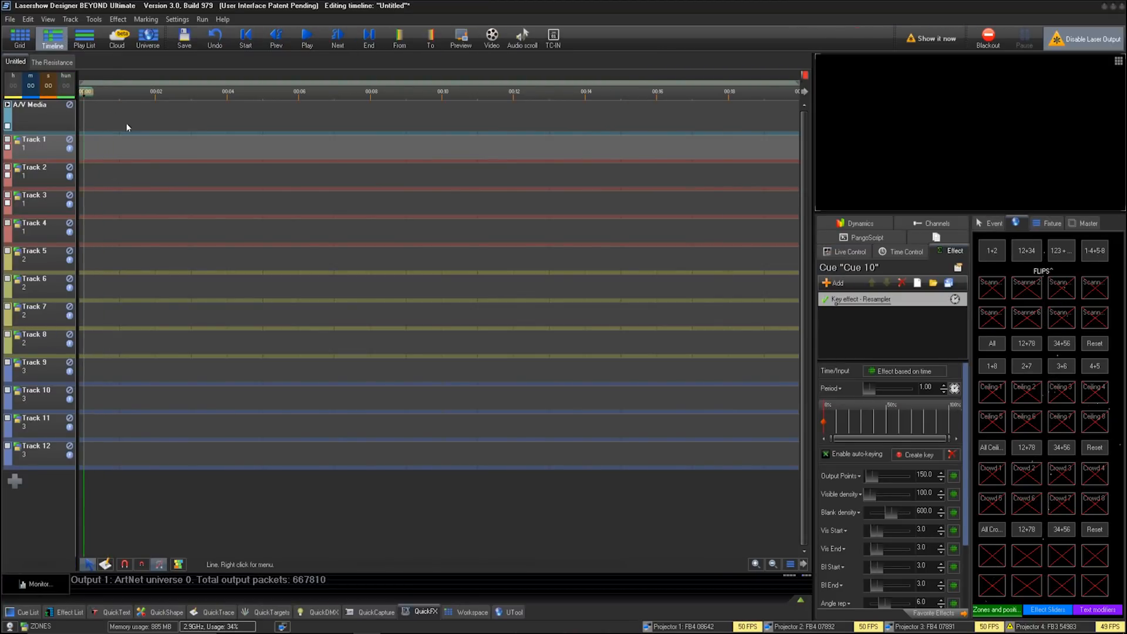
left_click(20, 37)
left_click(52, 37)
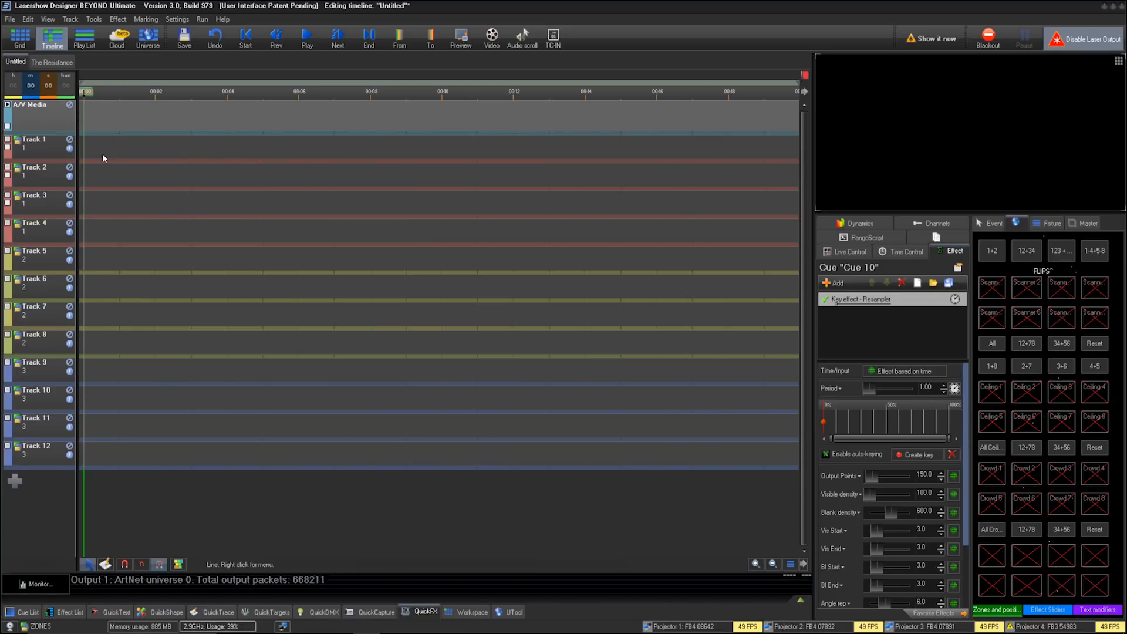
Add "Shawn Wasabi - Pizza Rolls metal x EDM mashup" from the Potential Laser Songs folder to the start of the A/V Media track
double_click(83, 114)
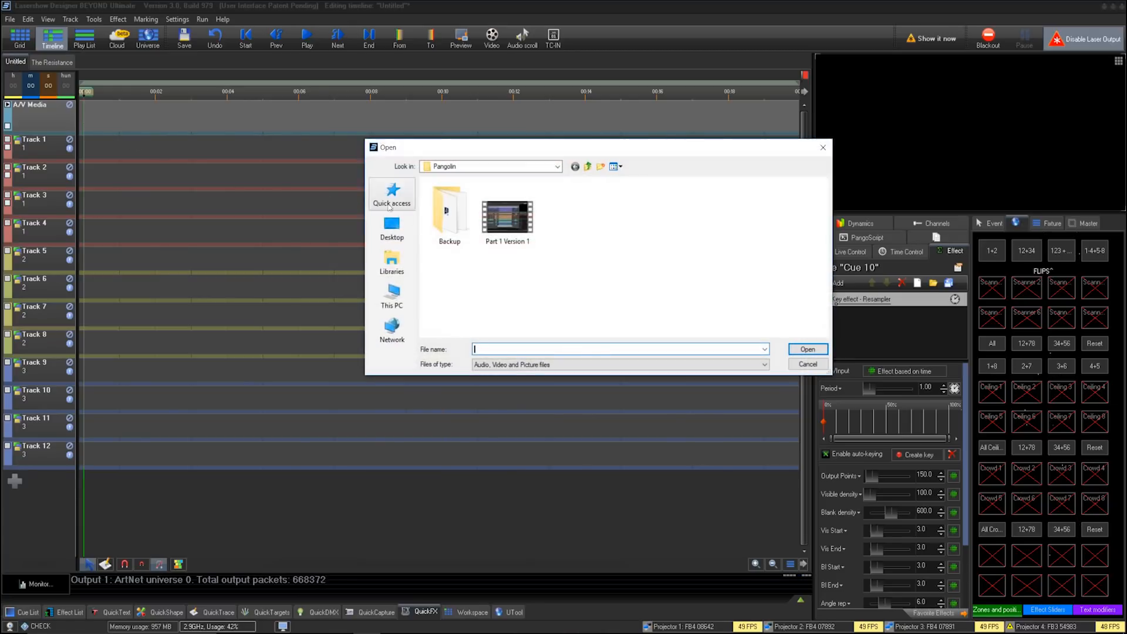
left_click(589, 167)
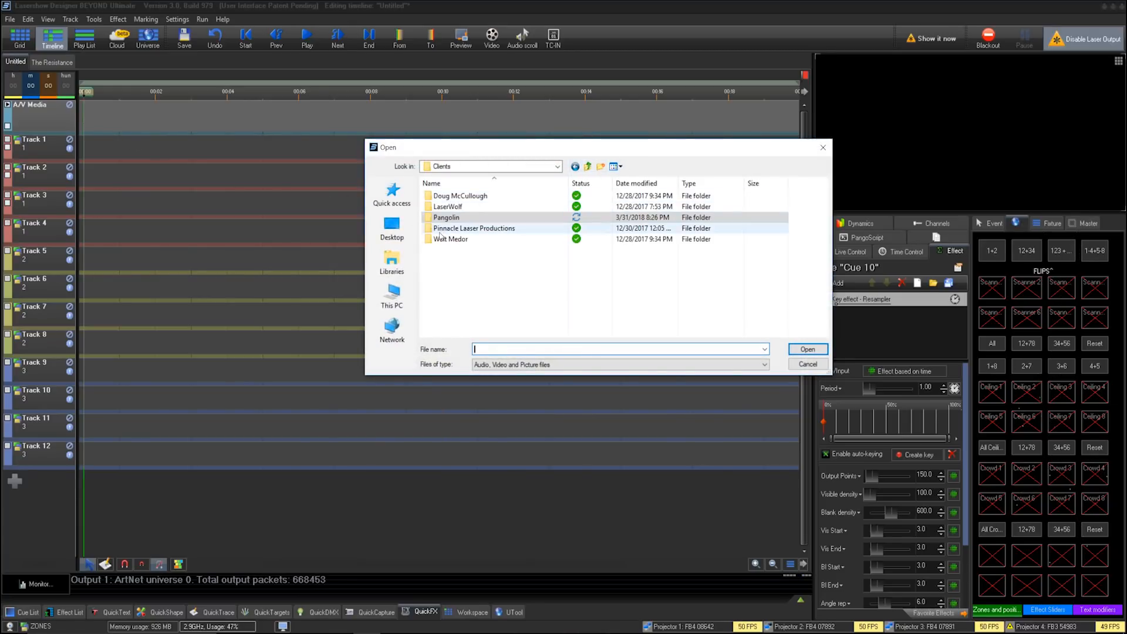
left_click(587, 166)
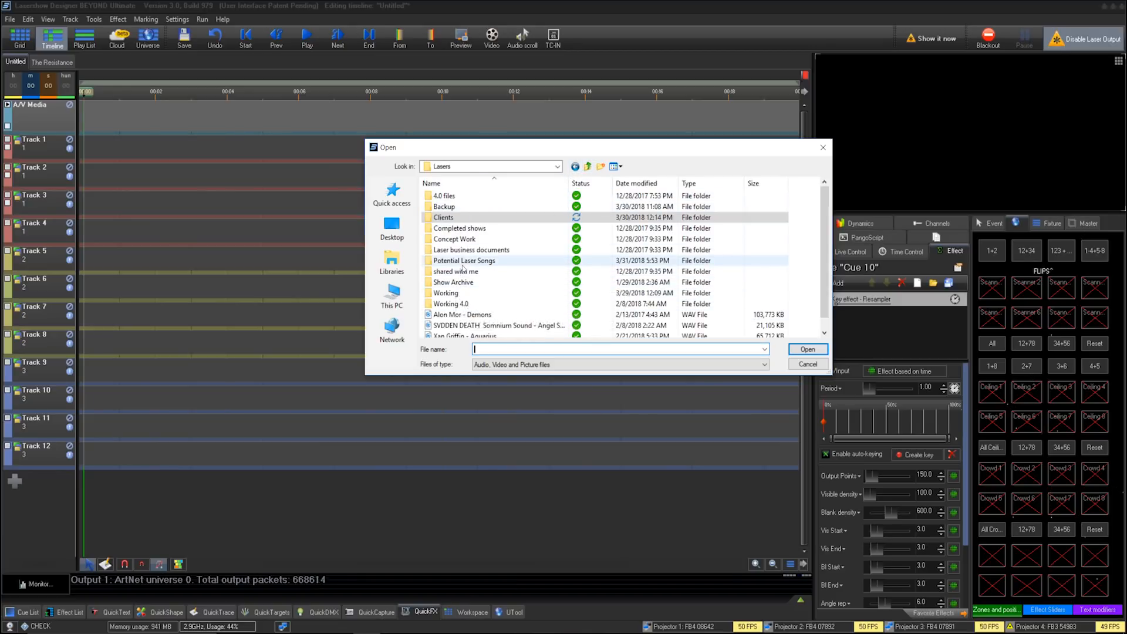
double_click(462, 262)
left_click(458, 272)
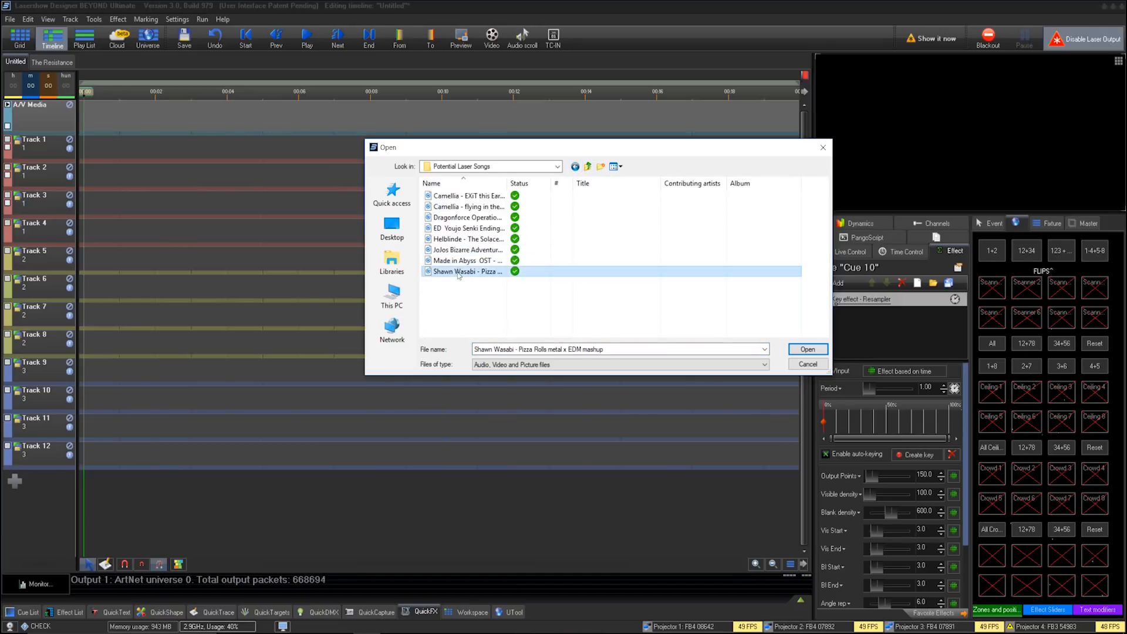
double_click(458, 273)
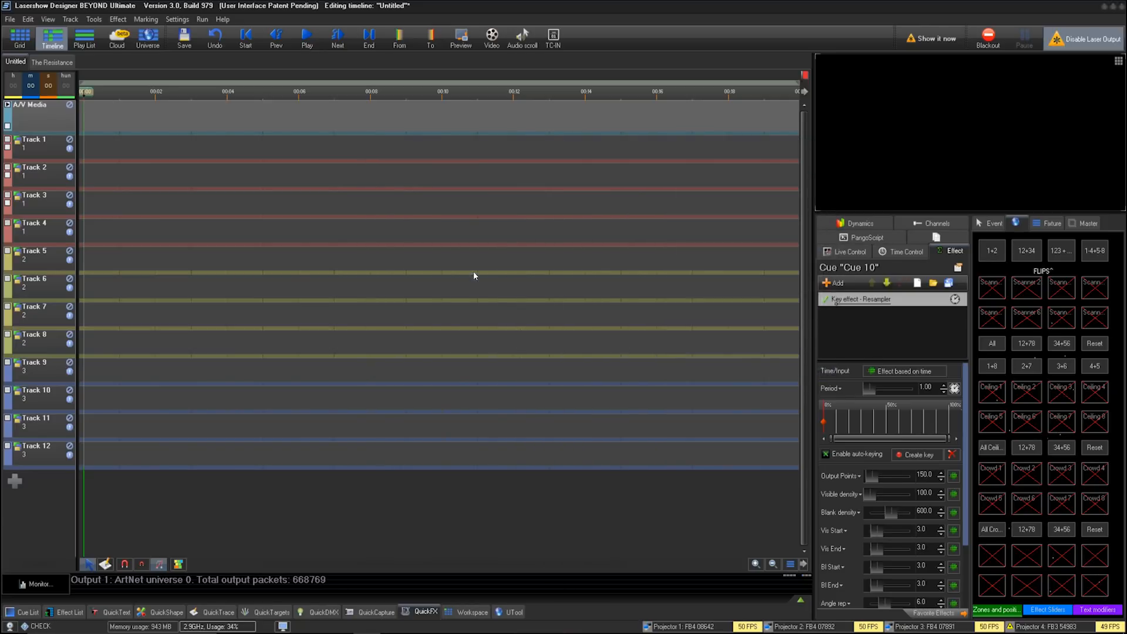
Play back the opening seconds of the song to hear where its first beats fall
mouse_move(141, 92)
left_mouse_down()
mouse_move(156, 92)
mouse_move(104, 92)
left_mouse_up()
scroll(215, 271, "down", 8)
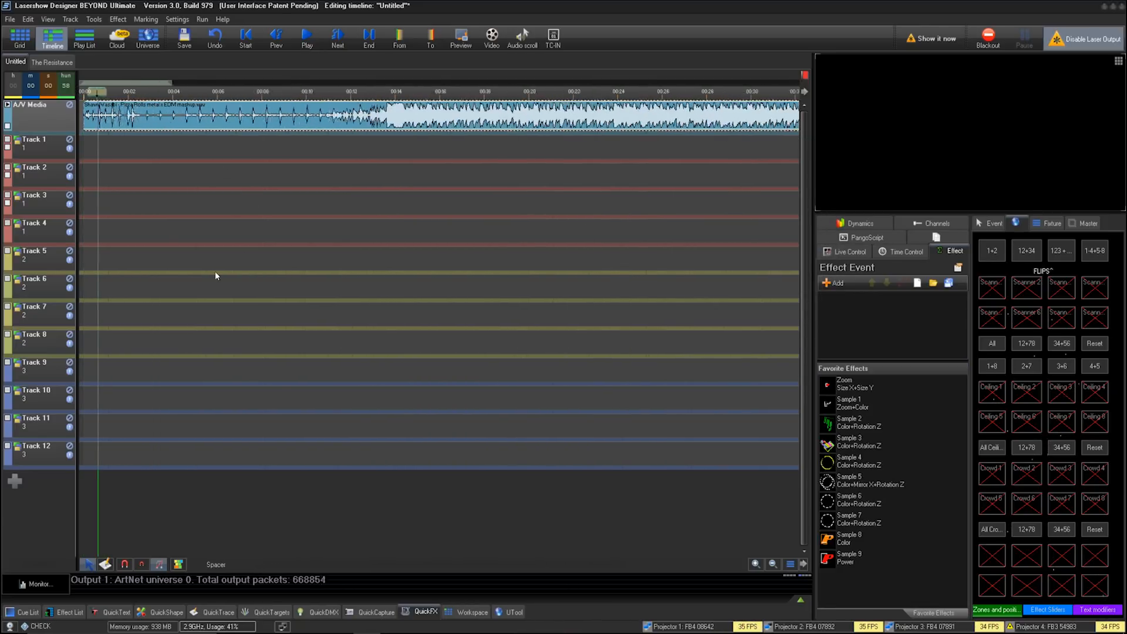
scroll(216, 301, "down", 1)
left_click(306, 36)
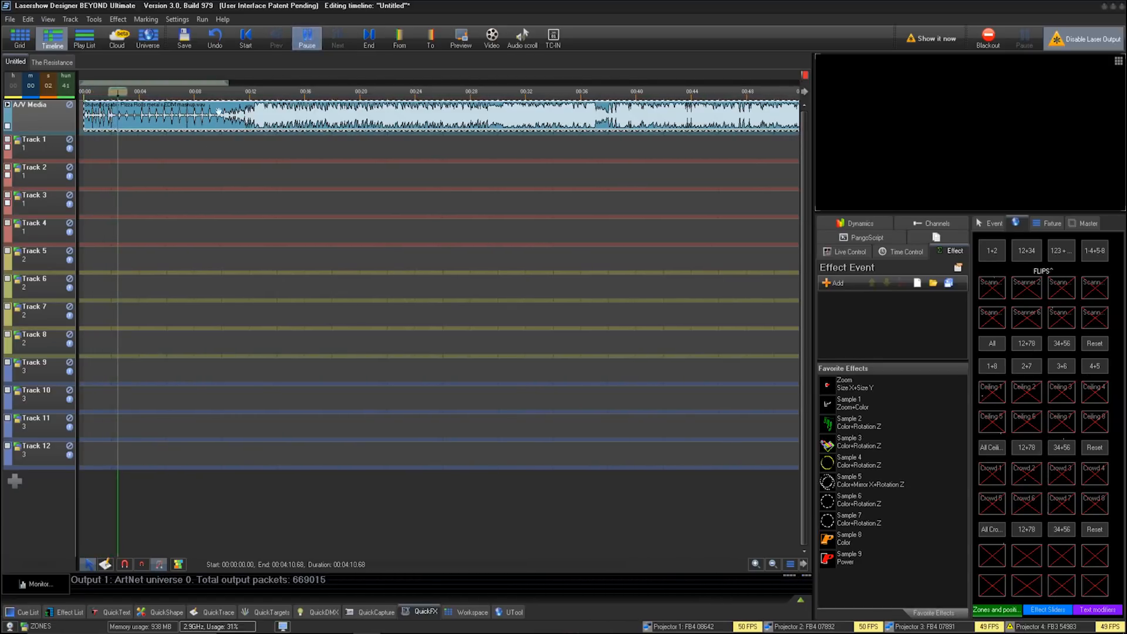
left_click(150, 156)
scroll(173, 125, "up", 2)
scroll(188, 129, "up", 1)
scroll(108, 86, "up", 1)
left_click_drag(108, 85, 100, 86)
key("space")
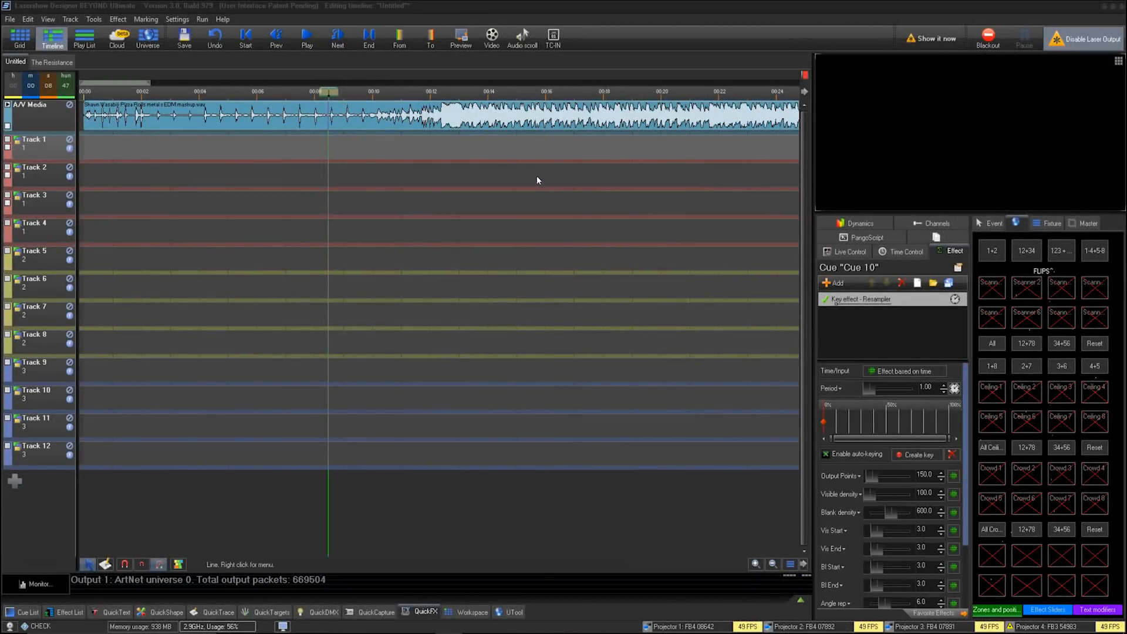
Position the playhead on Track 1 at about 4 seconds
left_click(537, 9)
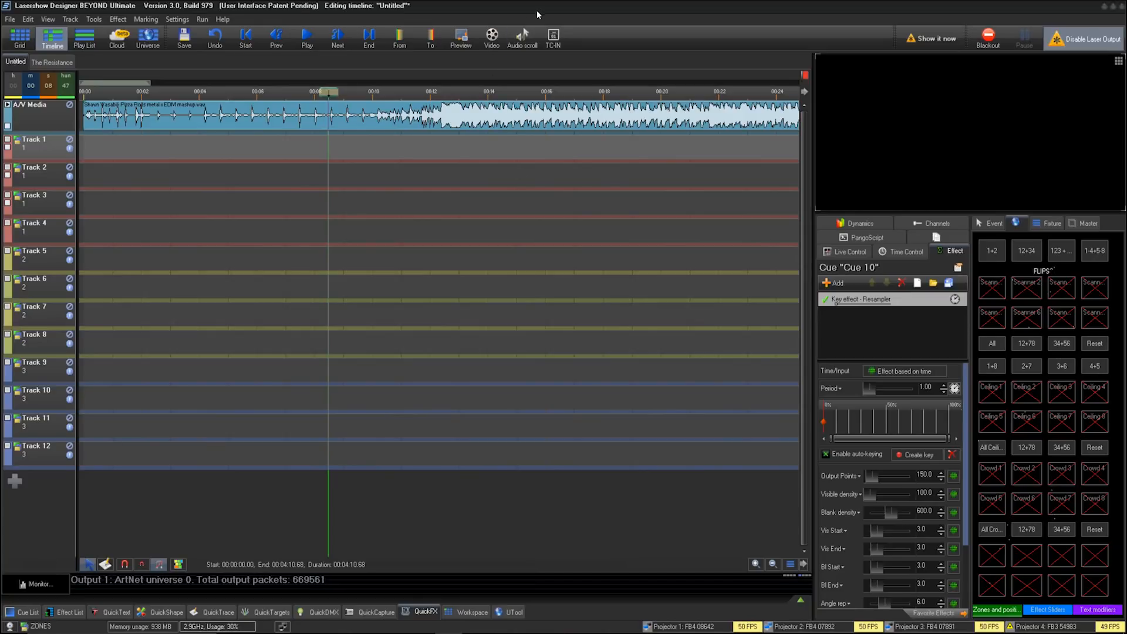
left_click(128, 133)
left_click_drag(186, 93, 199, 92)
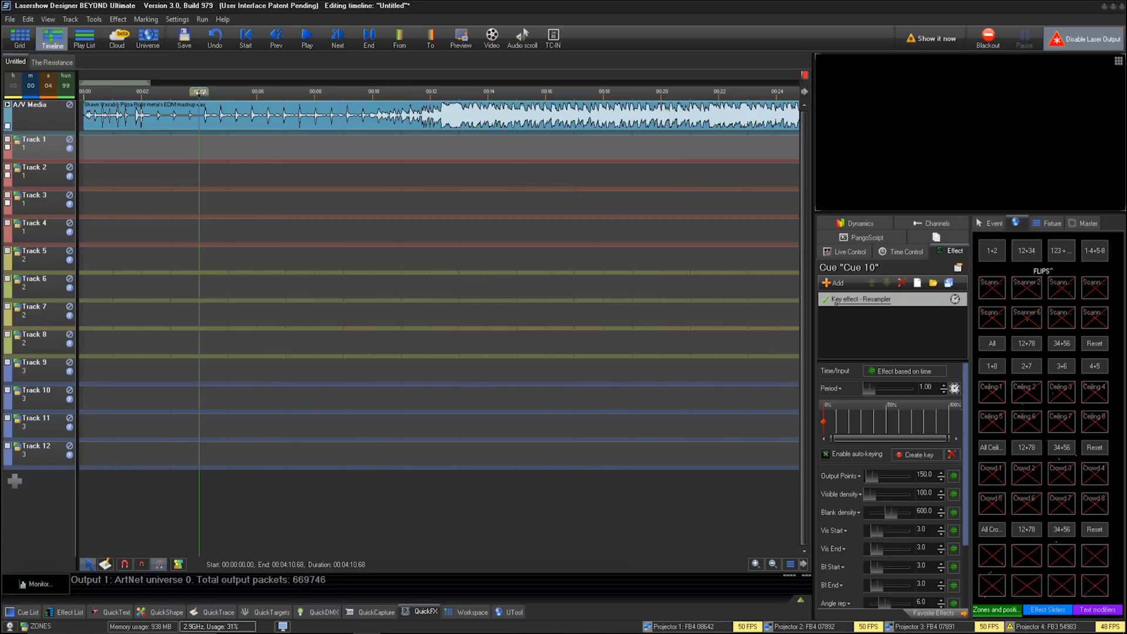
left_click(216, 152)
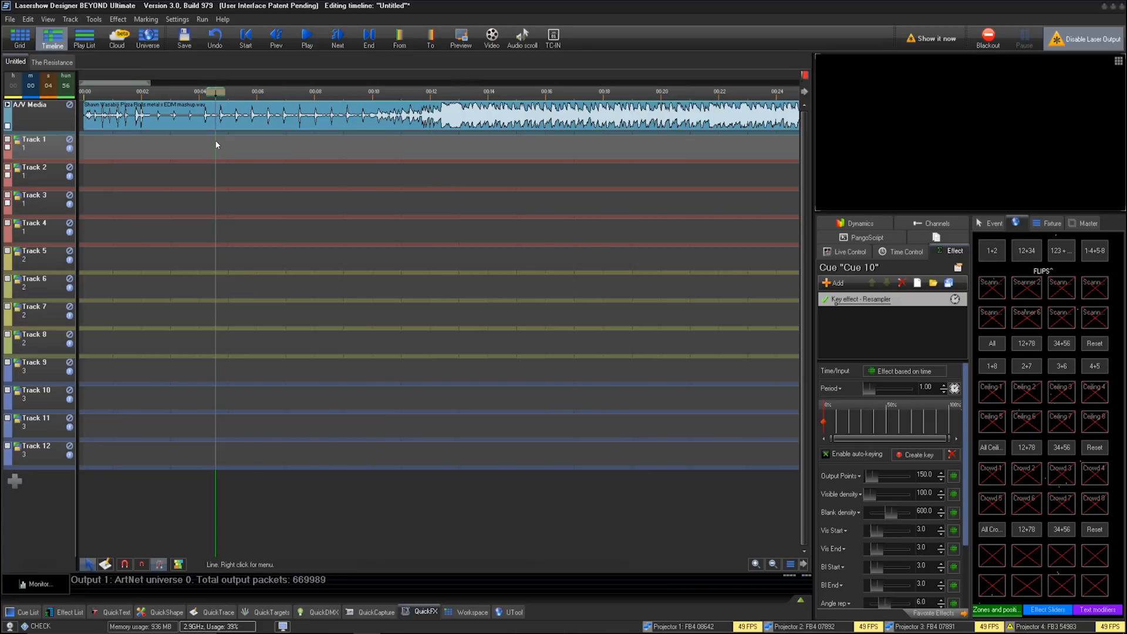
left_click(209, 141)
left_click(205, 144)
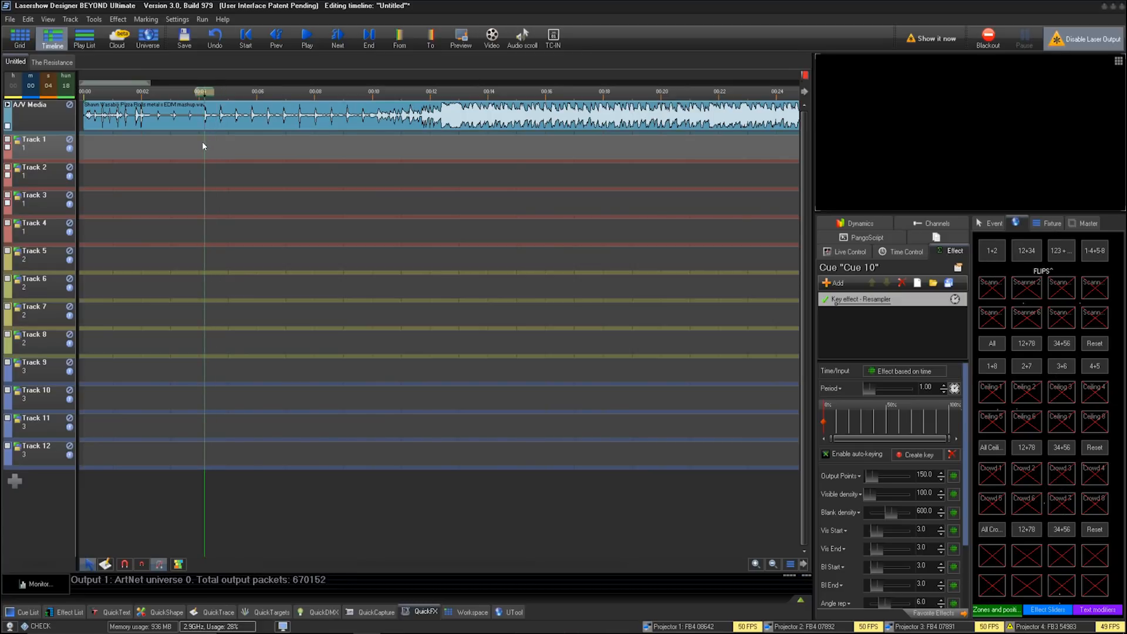
left_click(201, 143)
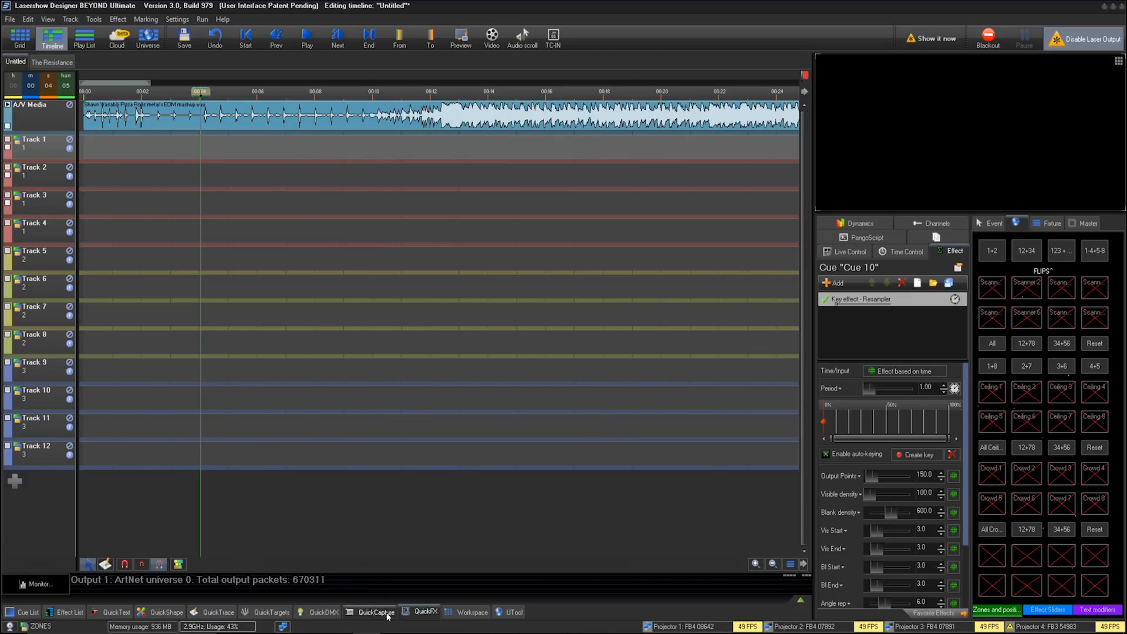
Place the first window cue from the Resampled workspace page on Track 1 at the playhead, about 4 seconds in
left_click(452, 616)
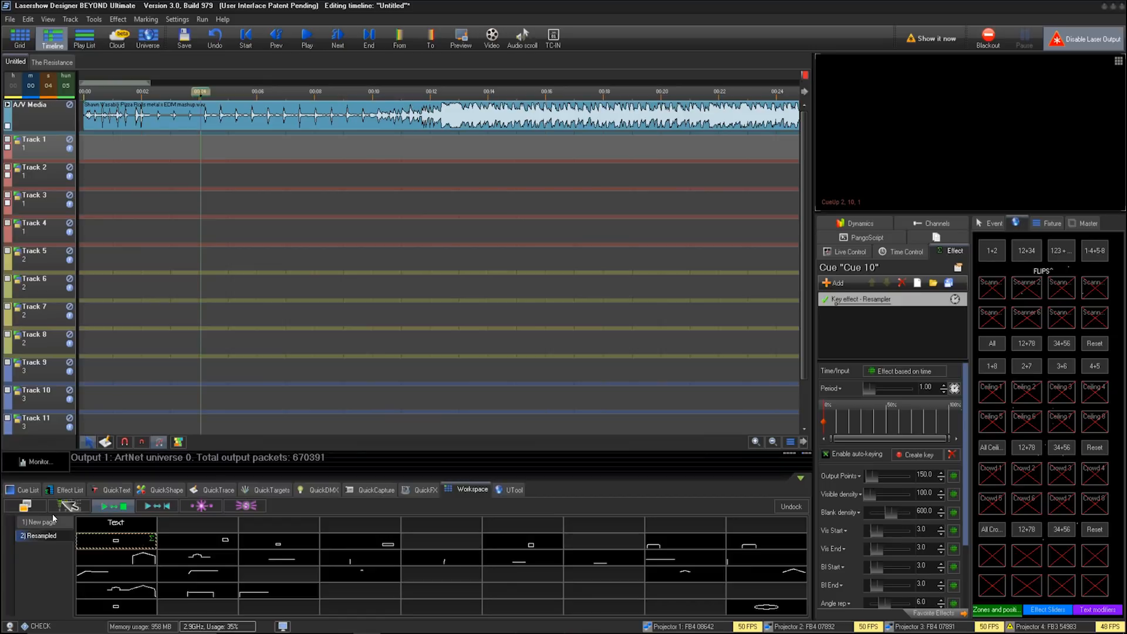
left_click(58, 536)
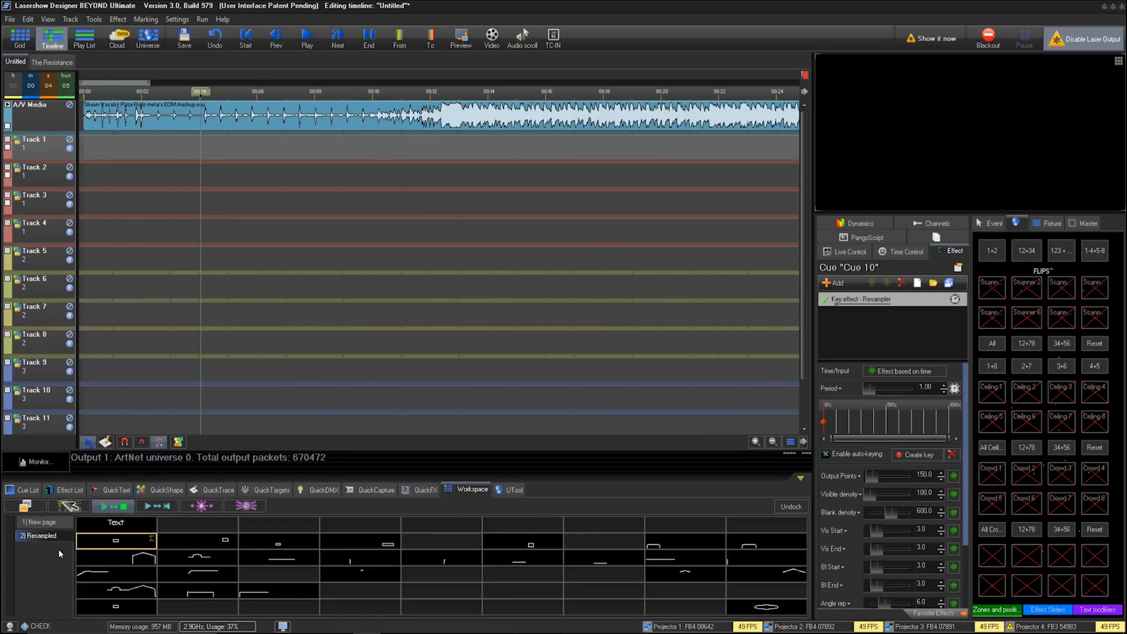
left_click(68, 505)
left_click_drag(136, 540, 196, 141)
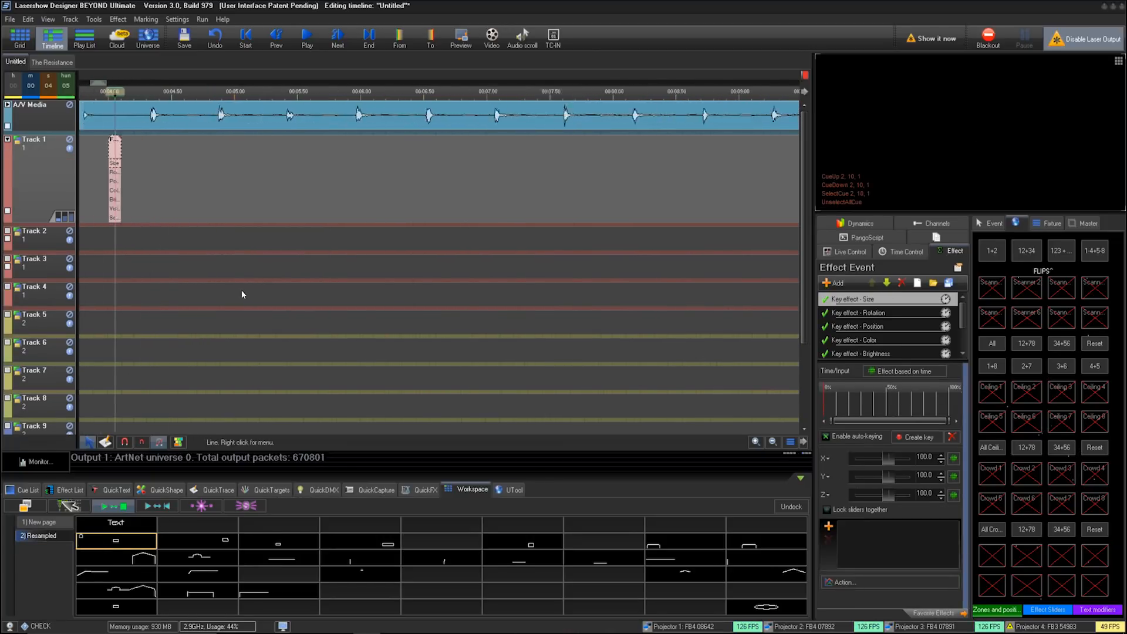
scroll(196, 232, "up", 1)
scroll(358, 159, "down", 2)
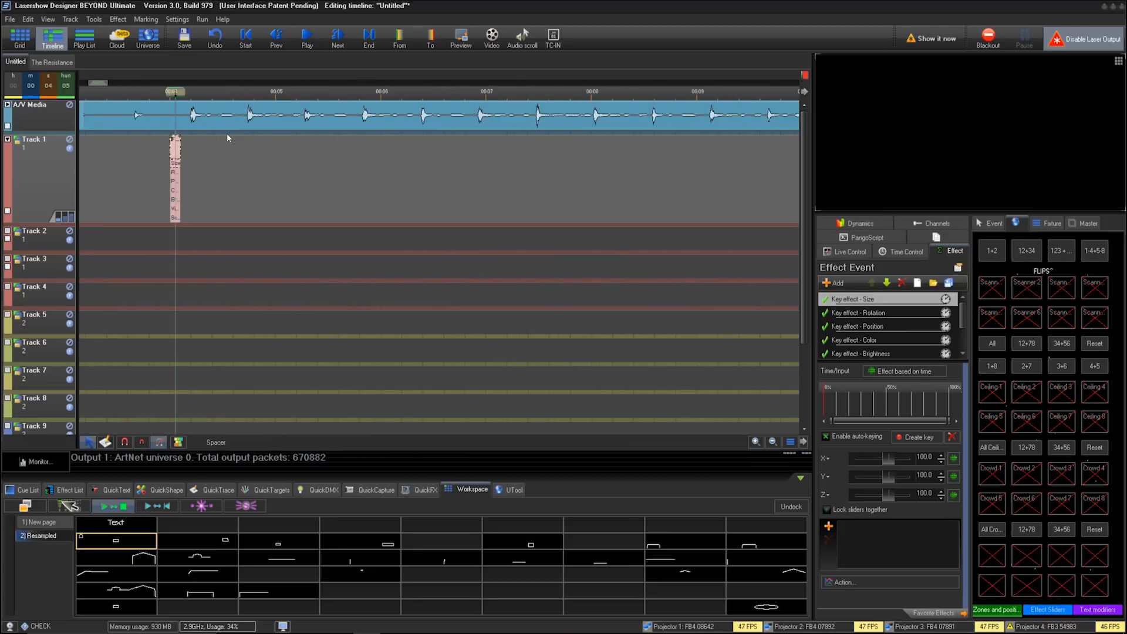
Play back the section around the new Track 1 event to compare its timing with the beat
scroll(199, 148, "up", 1)
key("space")
key("space")
left_click(141, 170)
left_click(112, 170)
key("space")
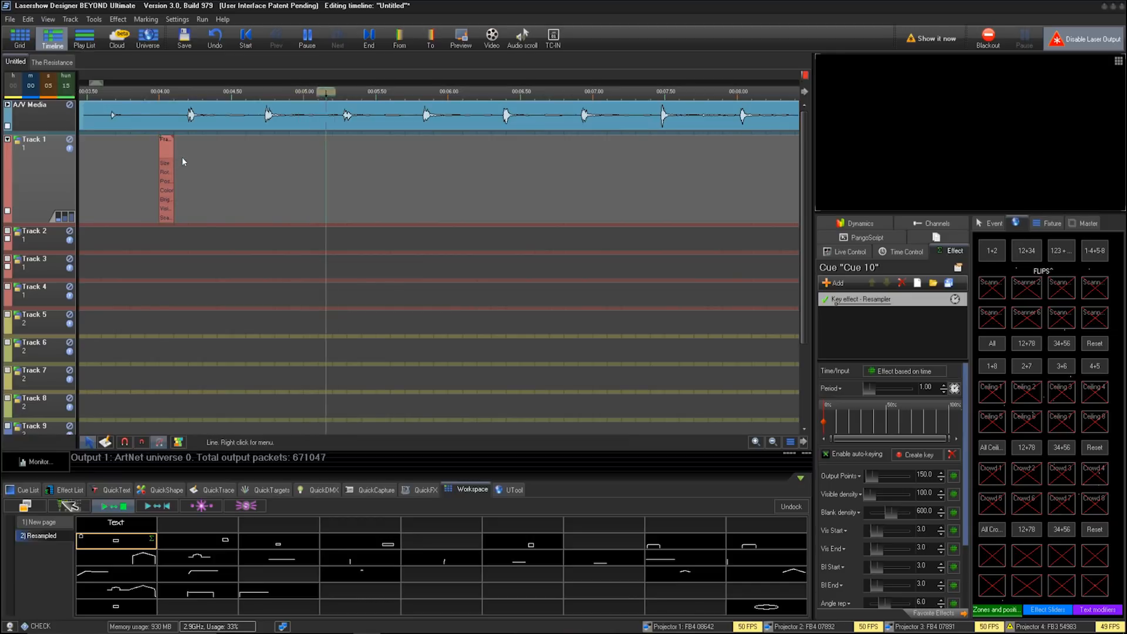
key("space")
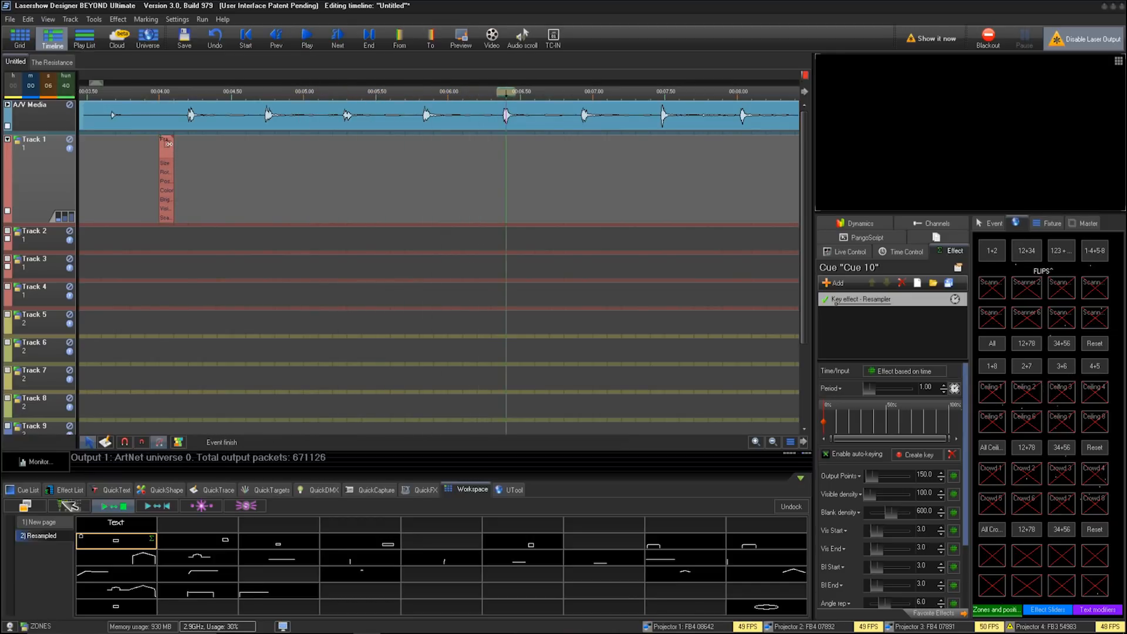
Shift the Track 1 event onto the beat at about 4.2 seconds and lengthen it to about 0.4 seconds with a fade-out
left_click_drag(169, 143, 203, 185)
left_click(153, 213)
Turn on live show output and play back the fading event on Track 1
key("space")
key("space")
left_click(932, 49)
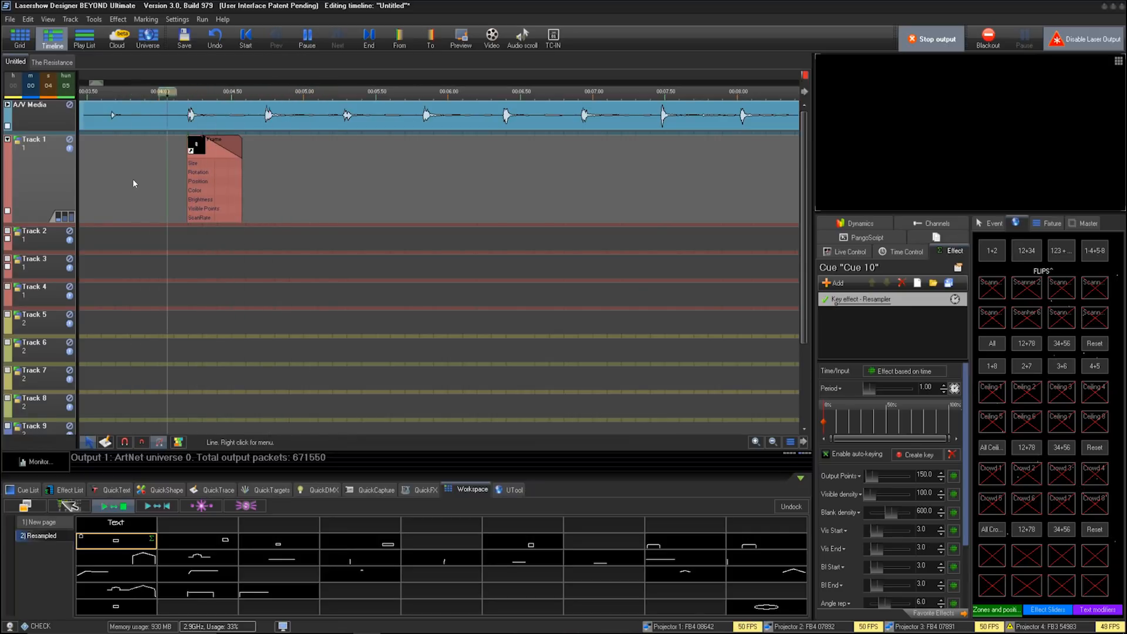
key("space")
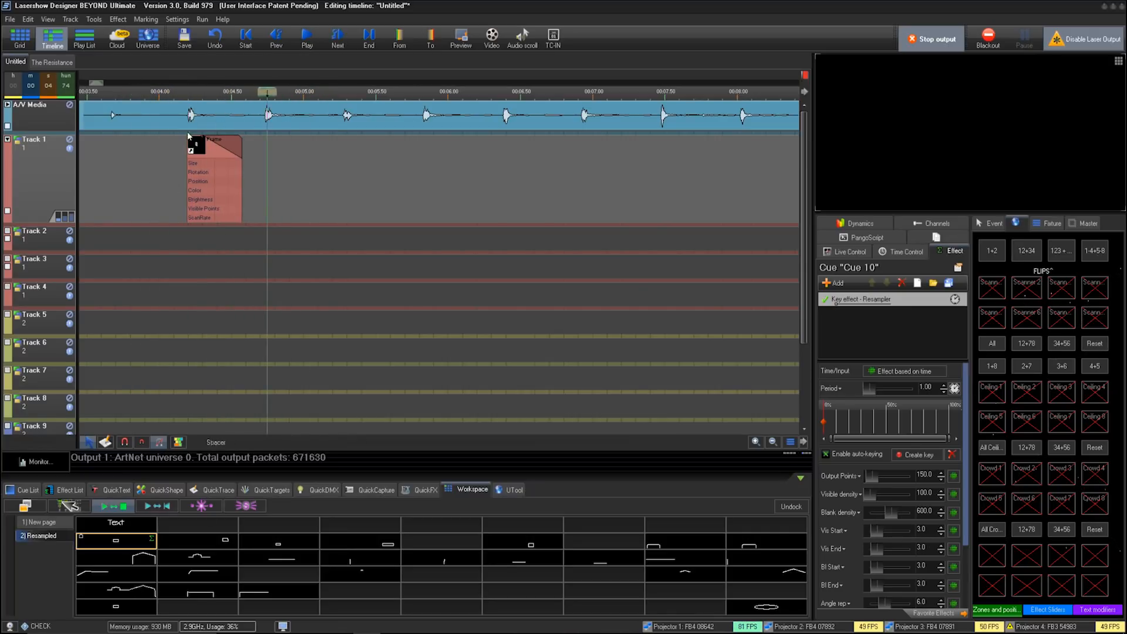
Copy the Track 1 event and paste it onto the next three beats, at about 4.7, 5.3 and 5.8 seconds
left_click(216, 167)
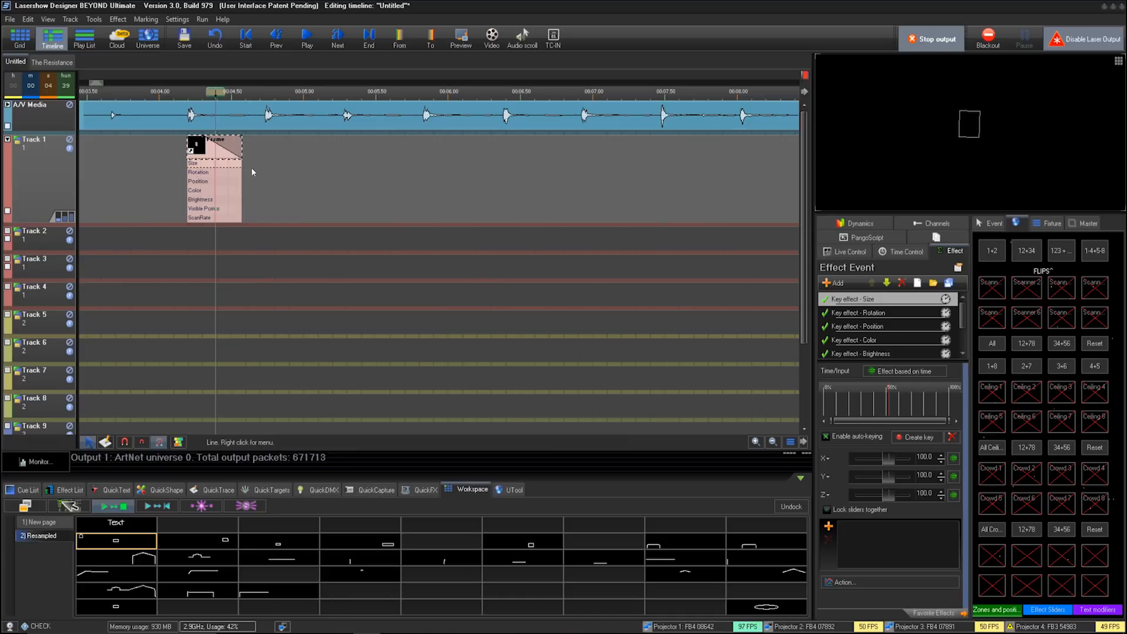
left_click(262, 151)
left_click(265, 154)
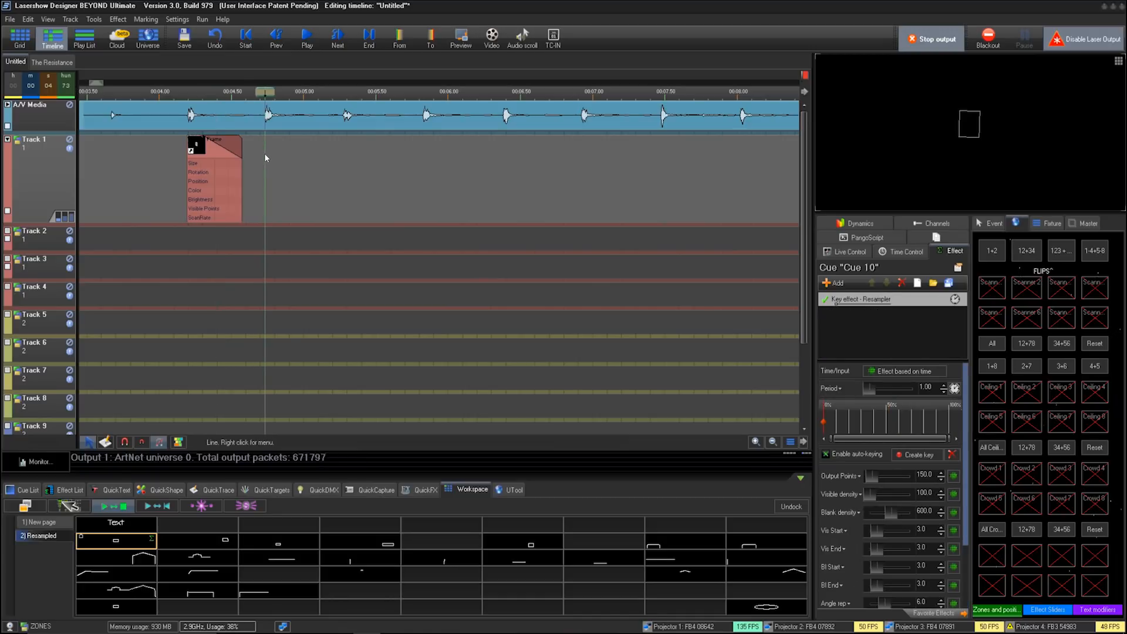
key("ctrl+v")
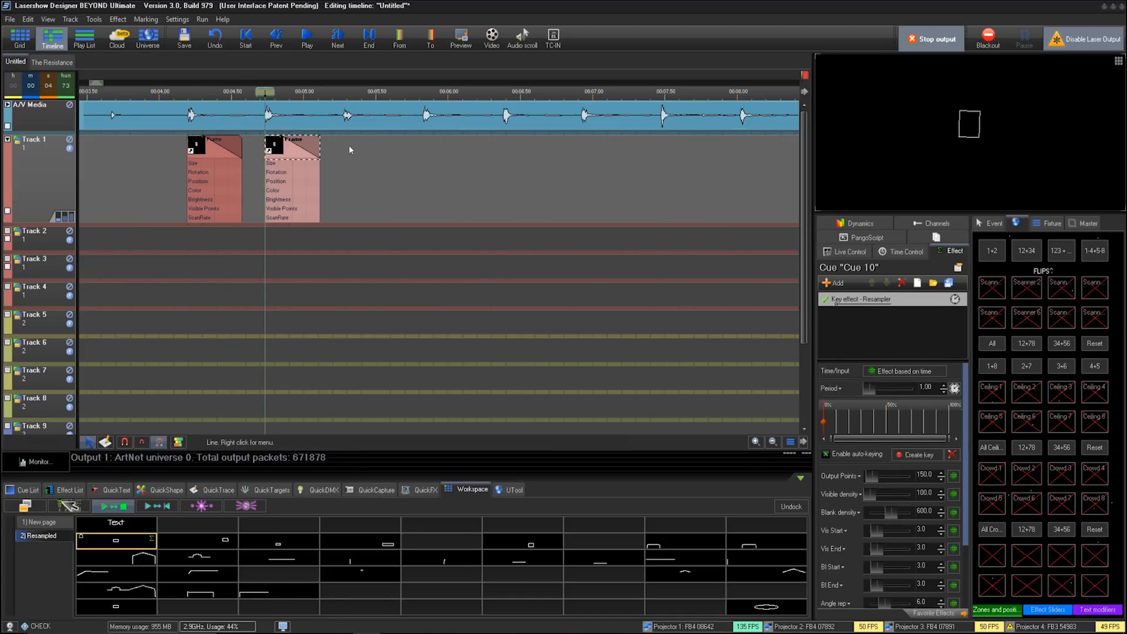
left_click(341, 145)
key("ctrl+v")
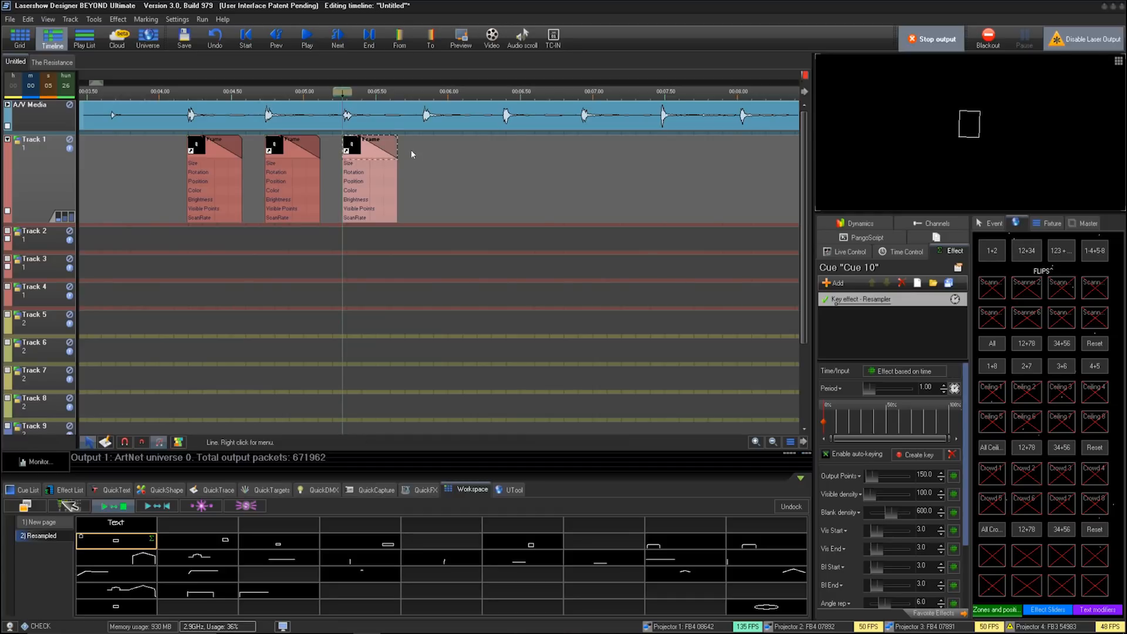
left_click(422, 149)
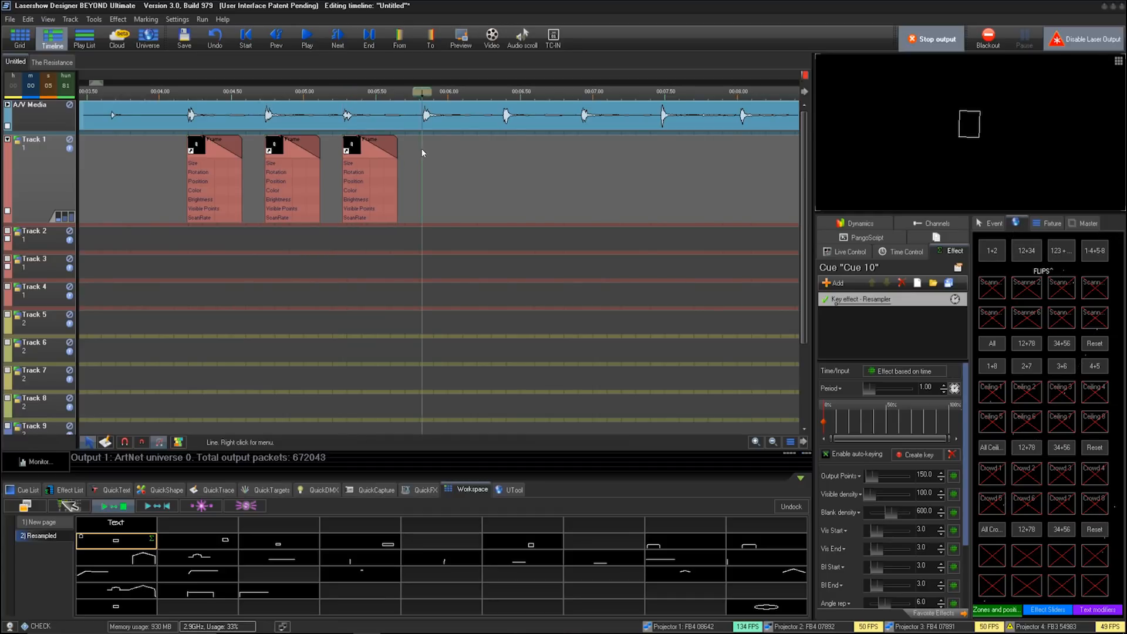
key("ctrl+v")
Replace the frames of the second, third and fourth Track 1 events with the second, third and fourth cues of the Resampled page
left_click(217, 544)
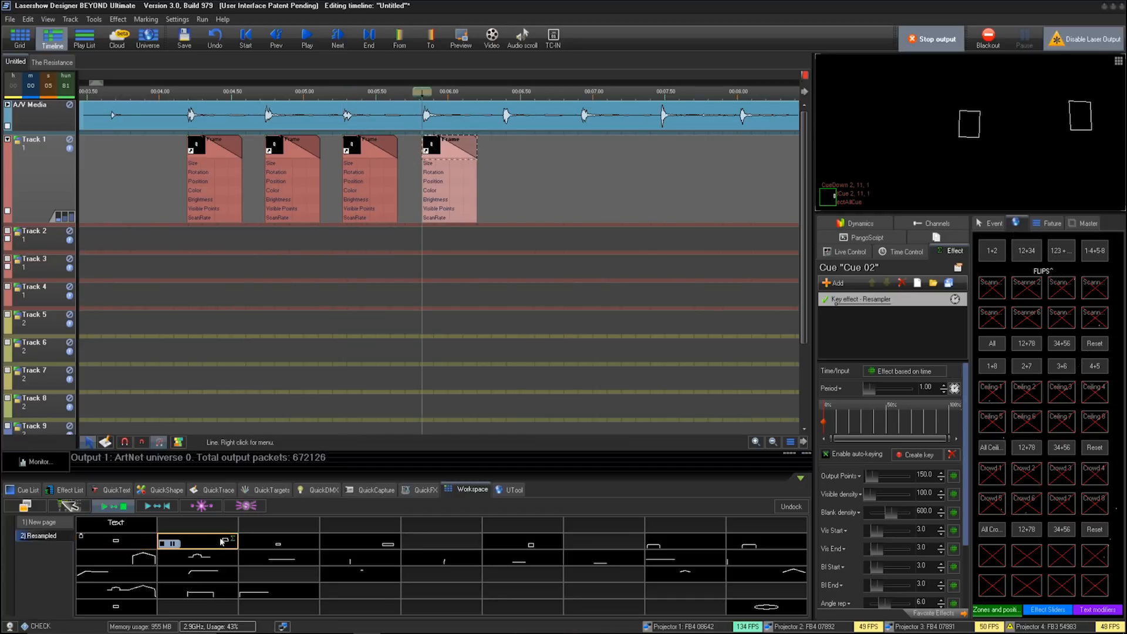
left_click(317, 542)
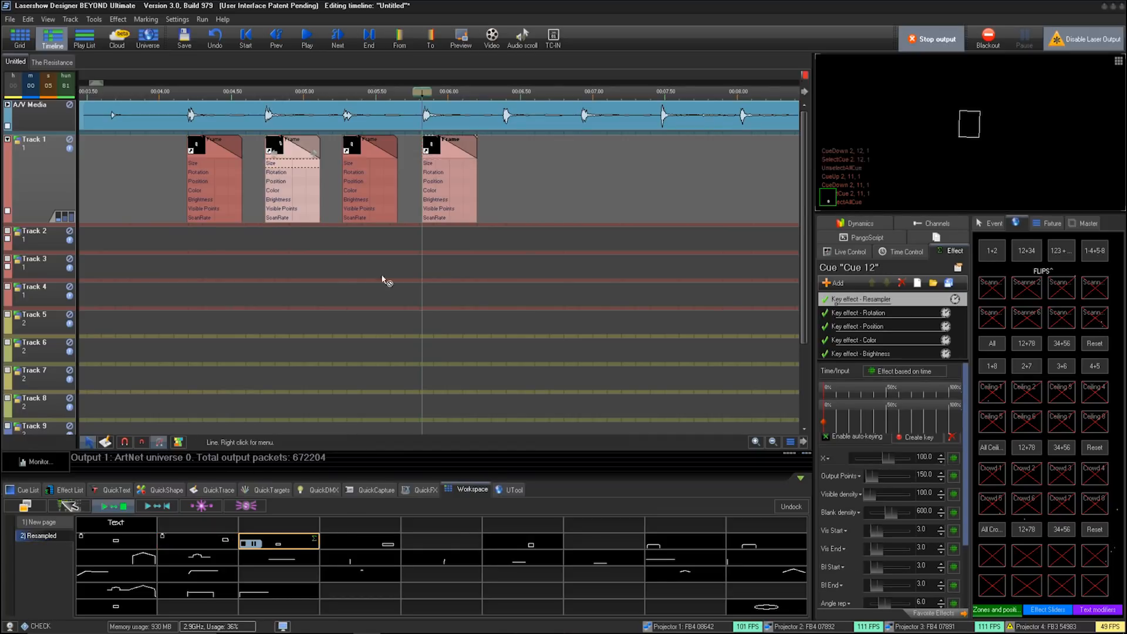
left_click(361, 540)
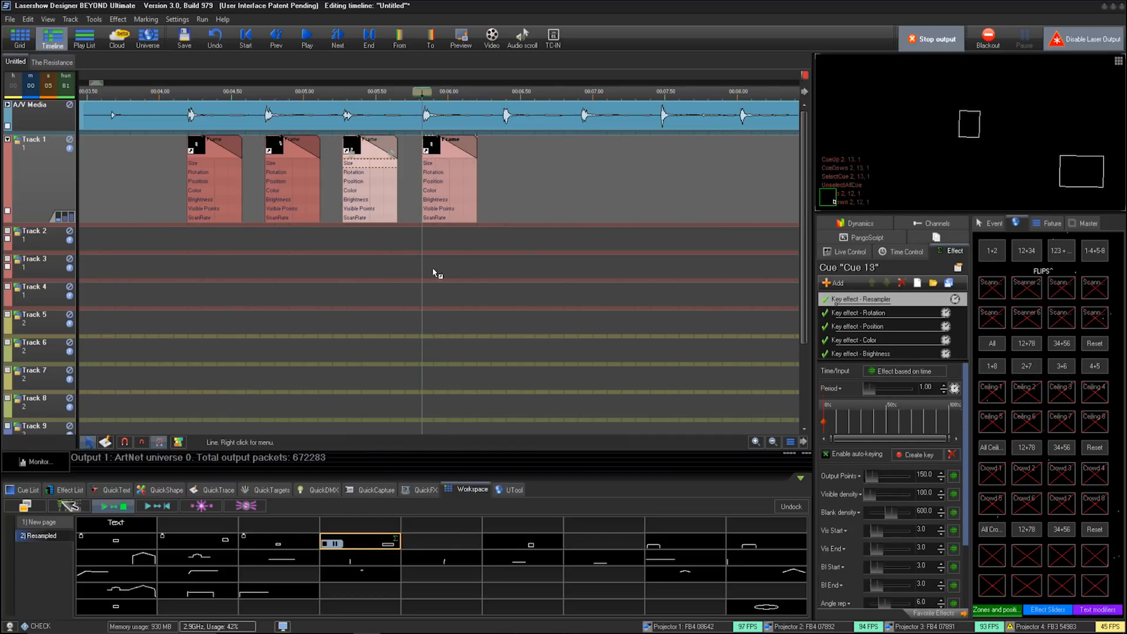
Play back the four-window sequence on Track 1 to check it against the beats
left_click(140, 202)
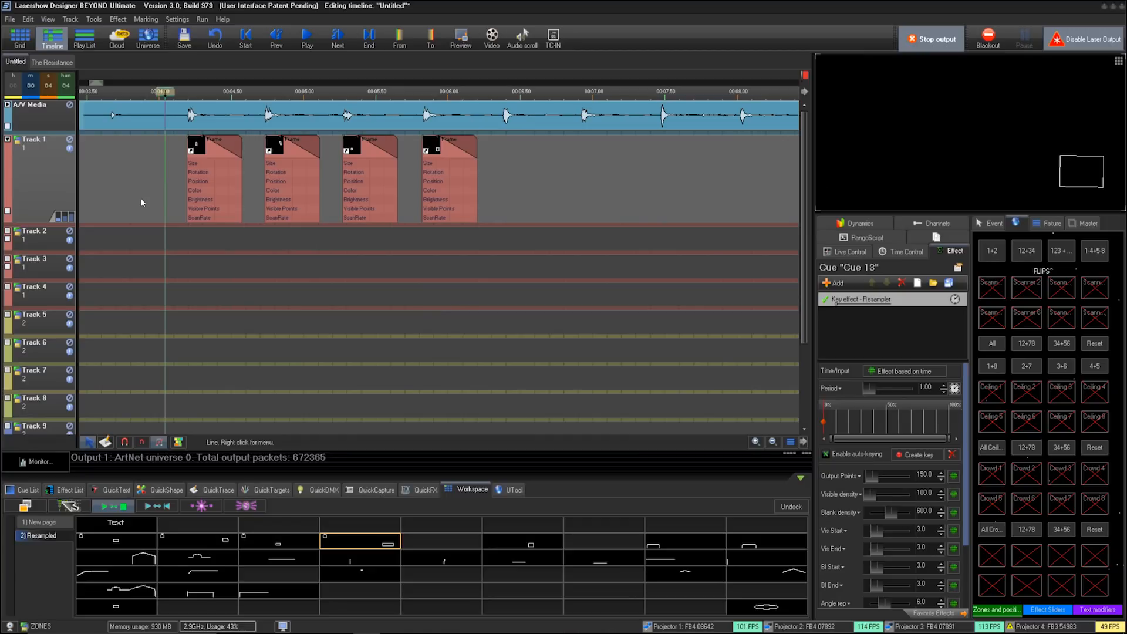
key("space")
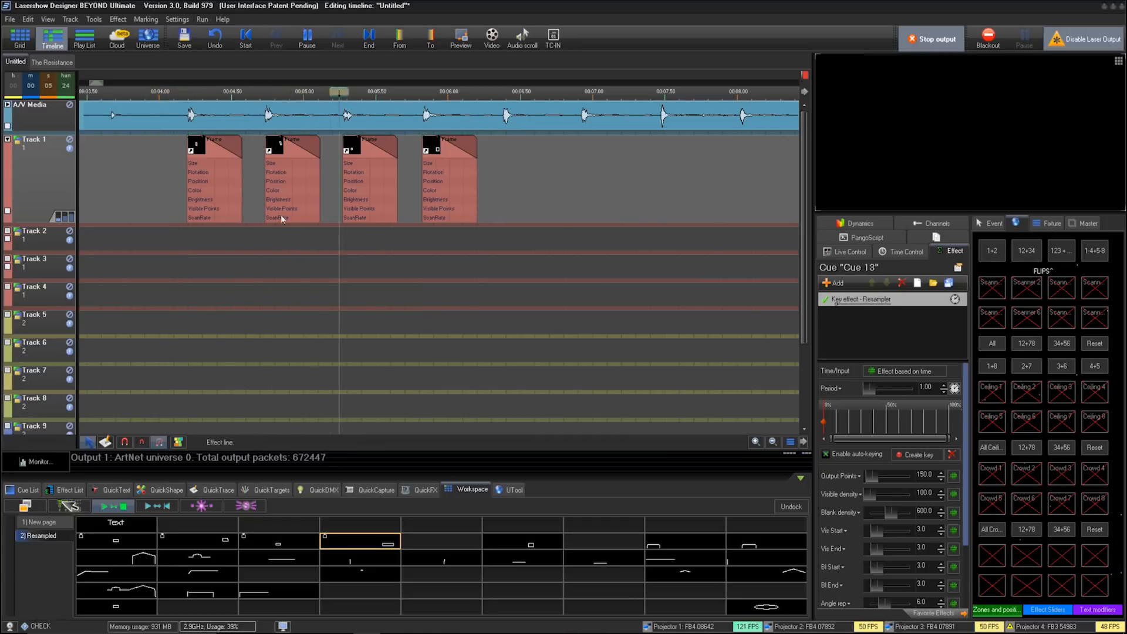
key("space")
left_click(144, 217)
key("space")
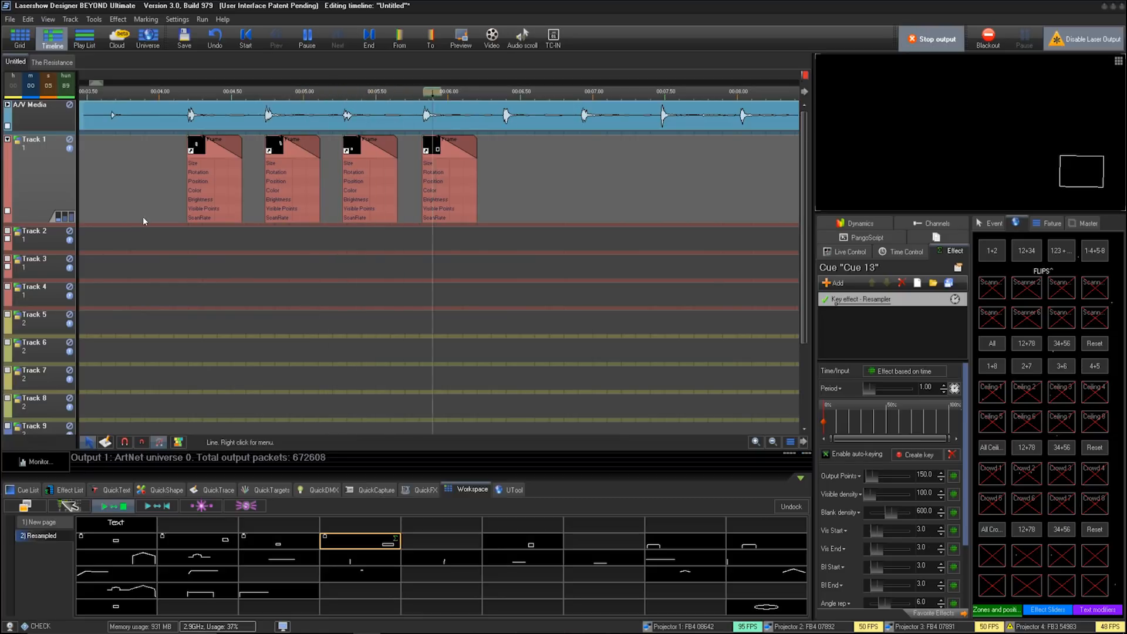
key("space")
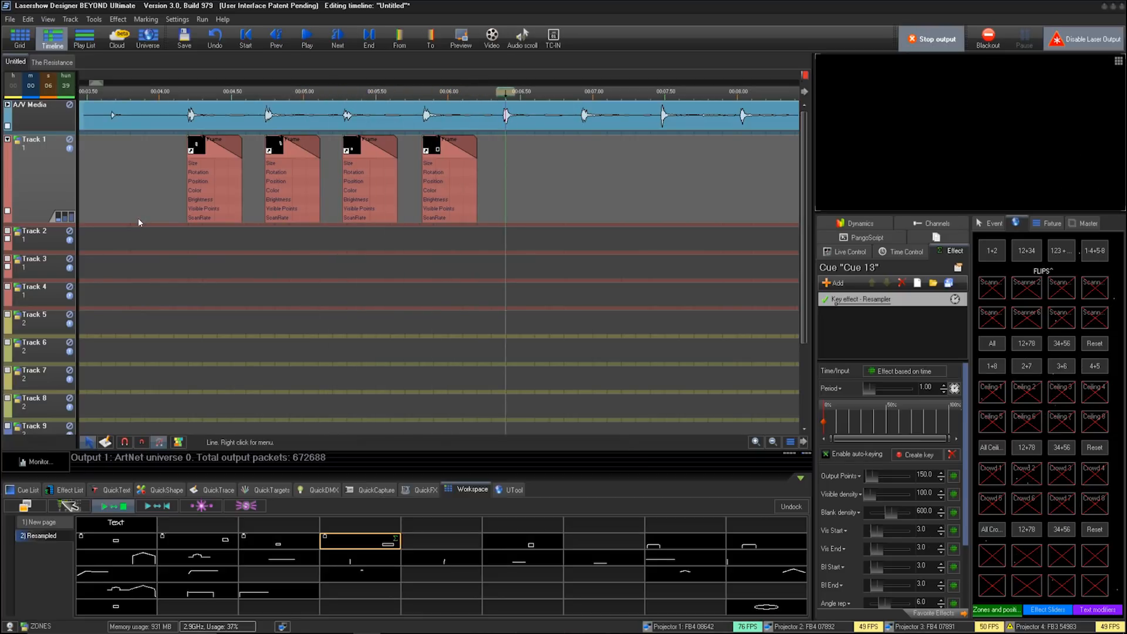
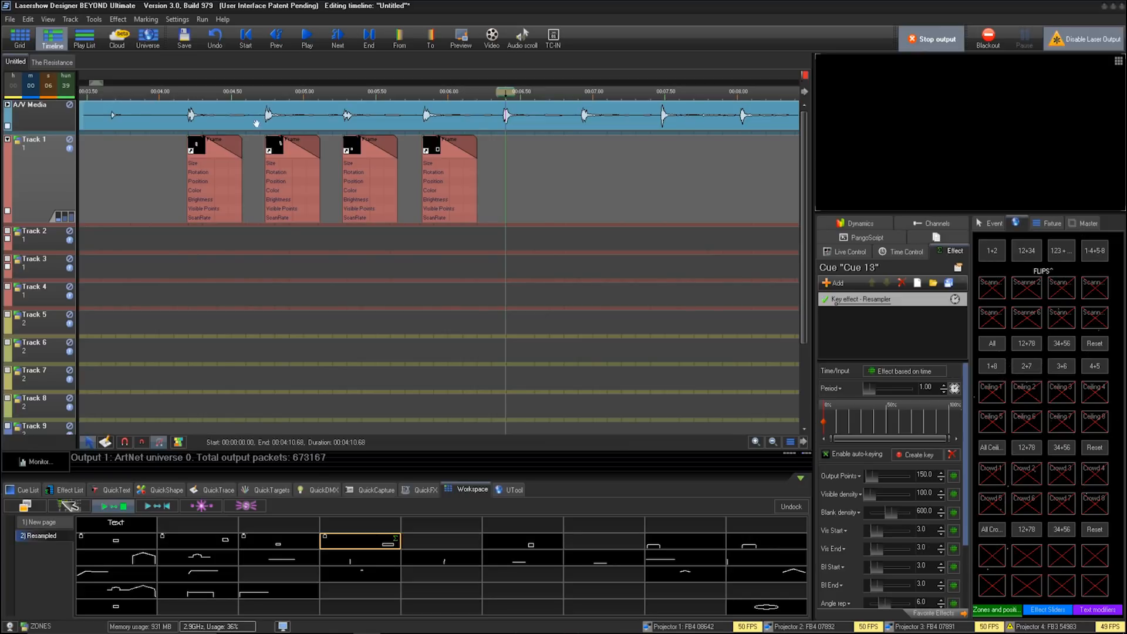
left_click(197, 91)
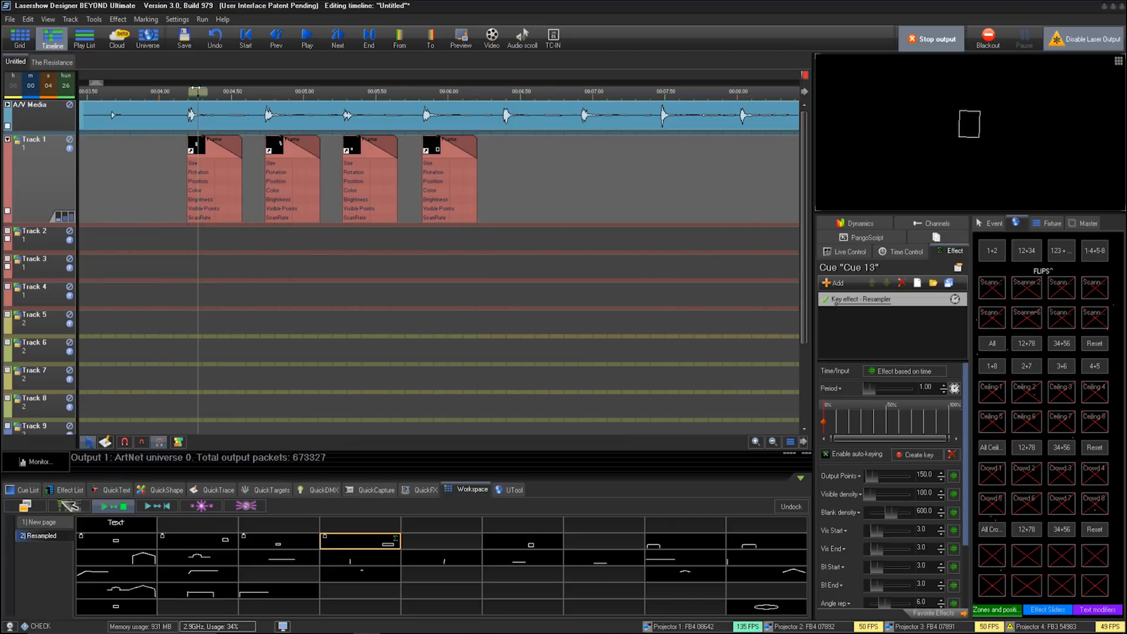
left_click(146, 149)
key("space")
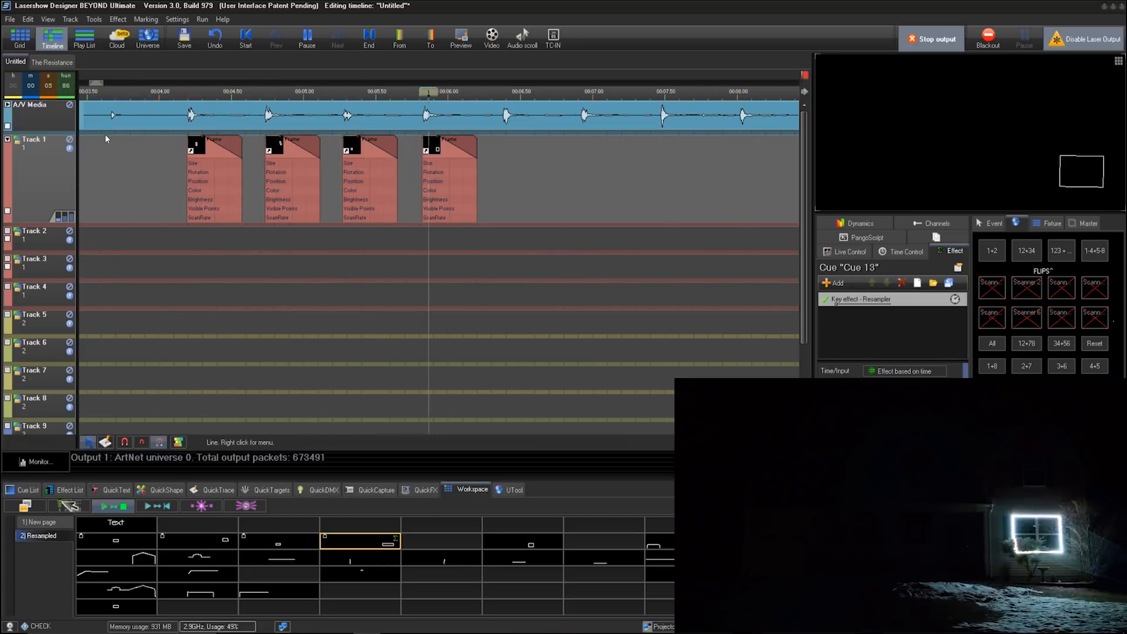
key("space")
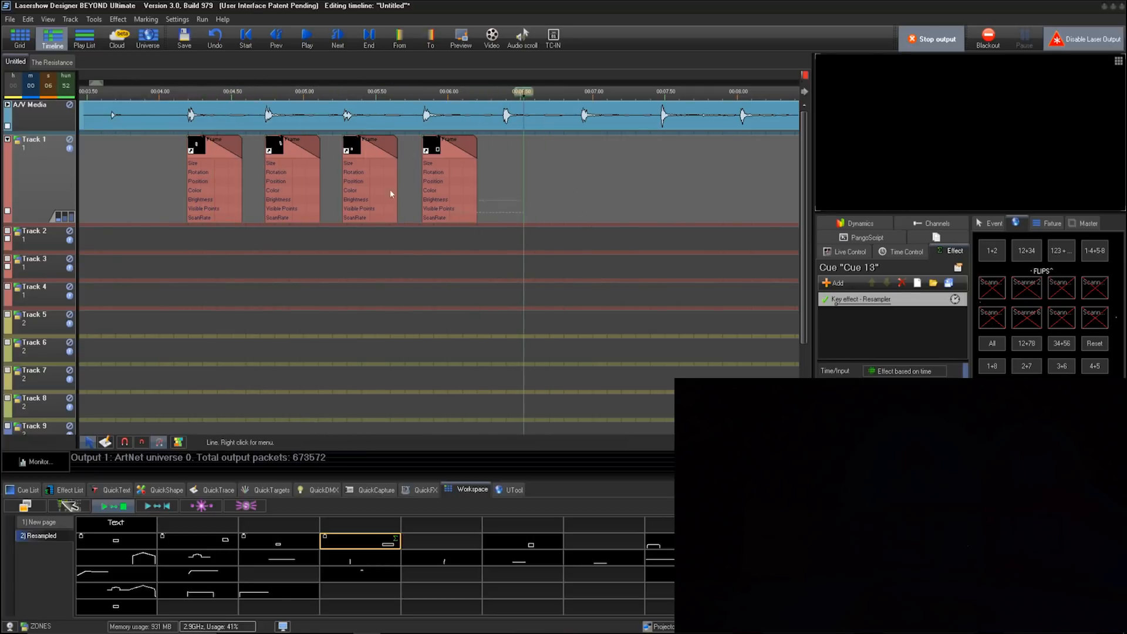
Copy all four Track 1 events, paste them starting at the beat at about 6.4 seconds, and play them back
left_click_drag(390, 191, 114, 146)
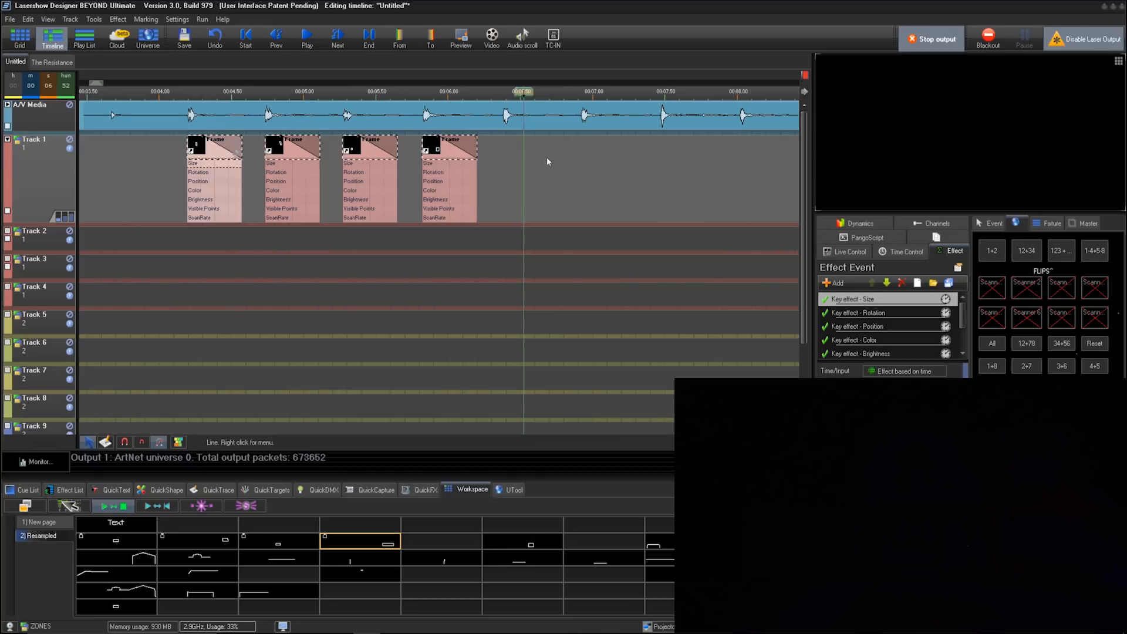
left_click(502, 149)
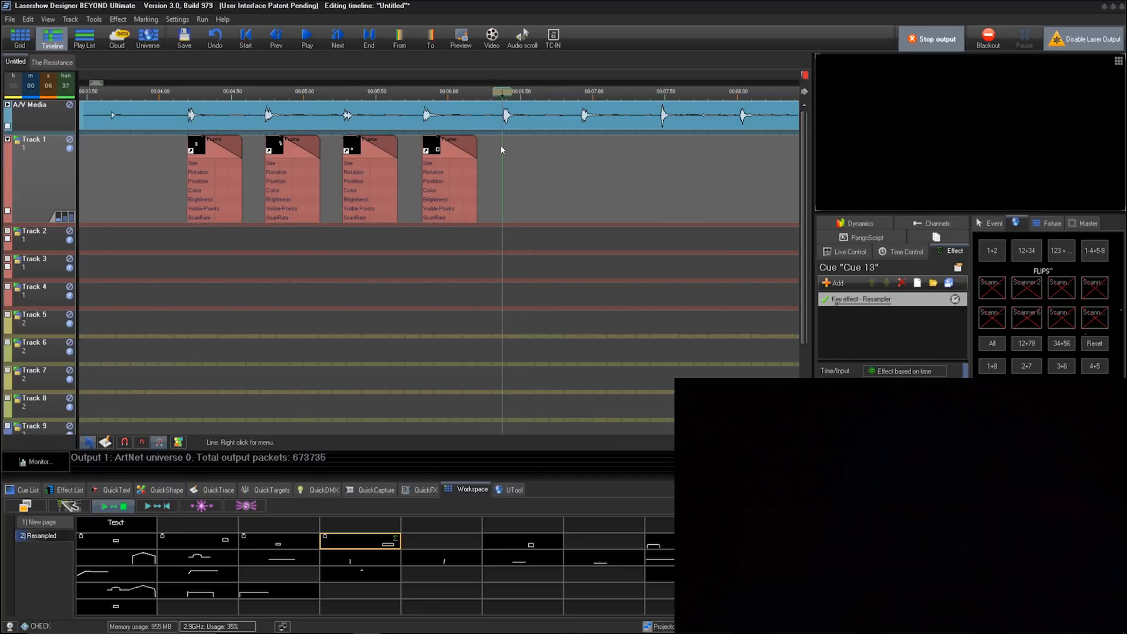
key("ctrl+v")
key("space")
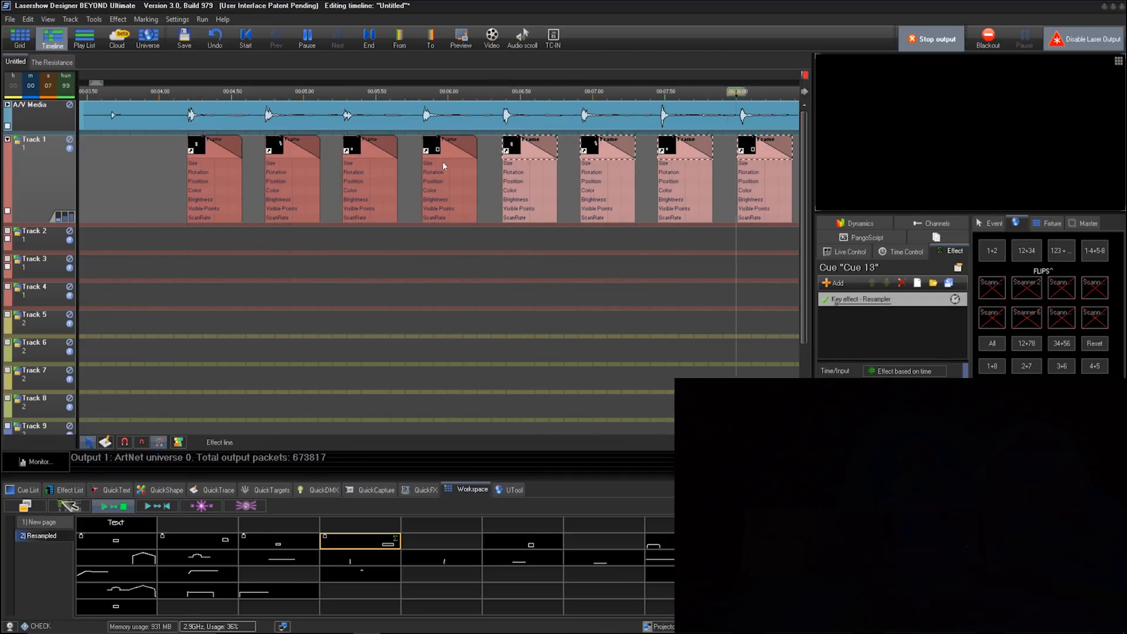
Paste the four copied window events onto Track 1 at about 8.6 seconds and again at about 10.7 seconds
key("space")
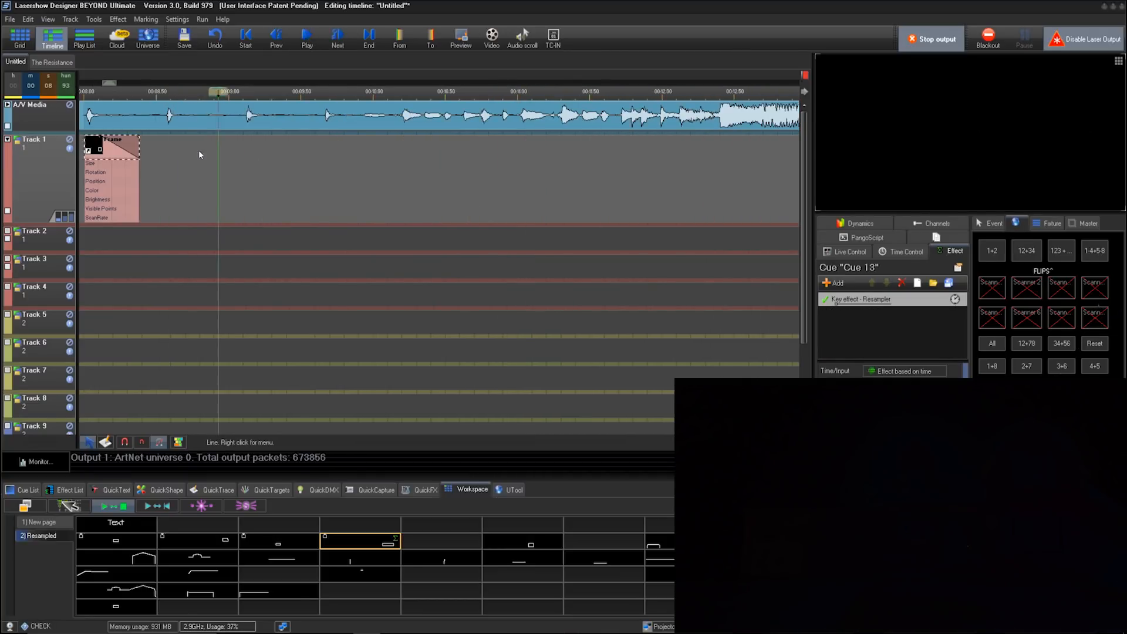
left_click(167, 146)
key("ctrl+v")
key("space")
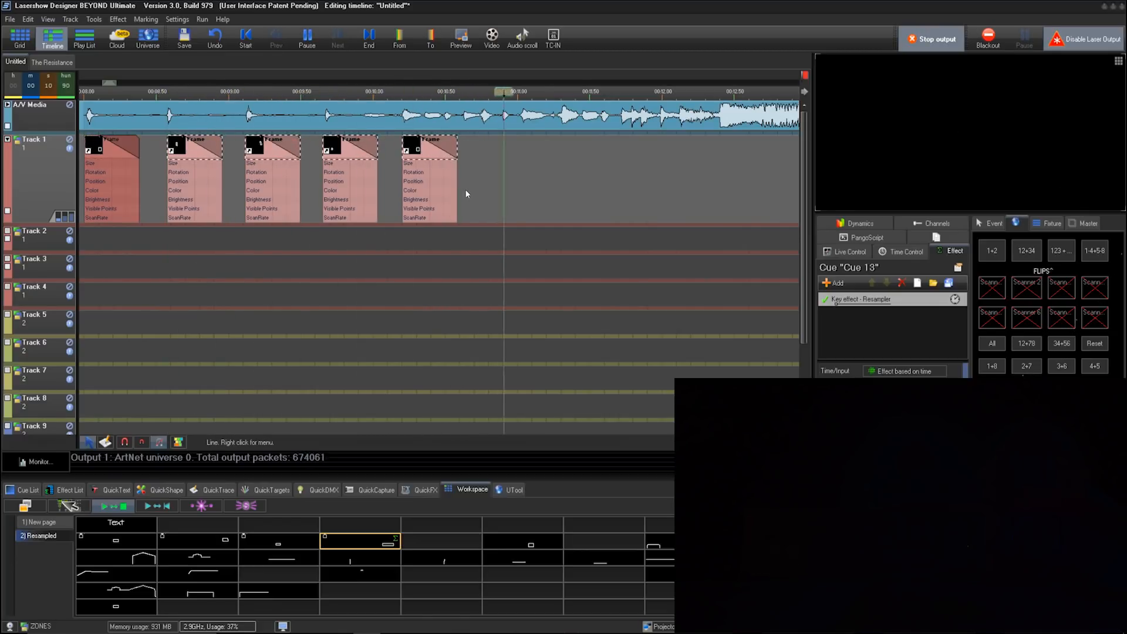
left_click(480, 163)
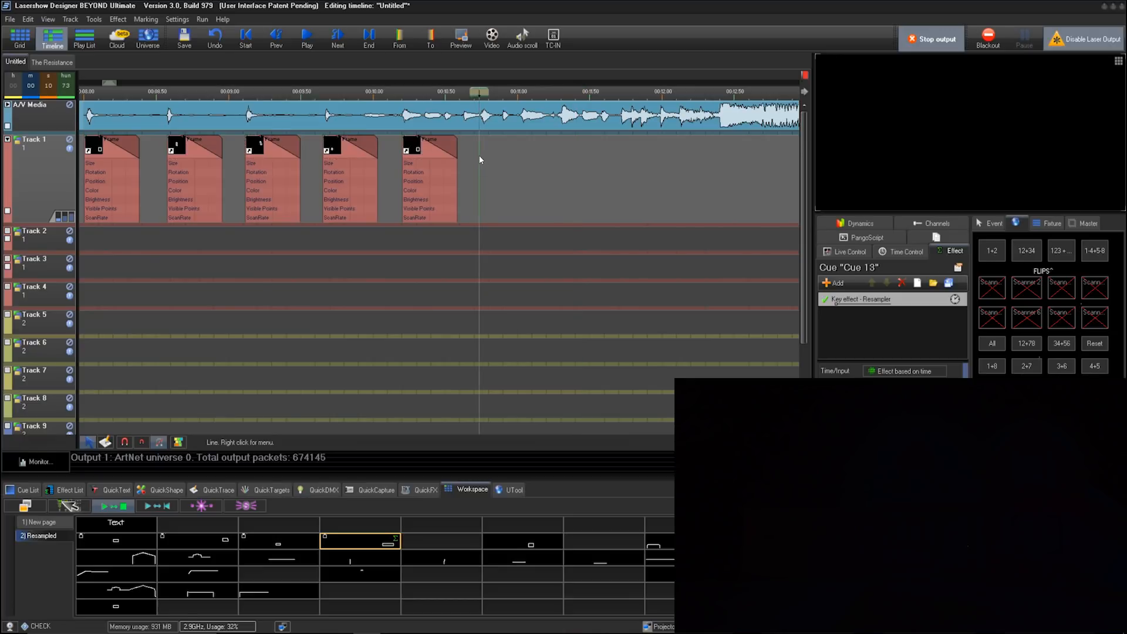
key("ctrl+v")
key("space")
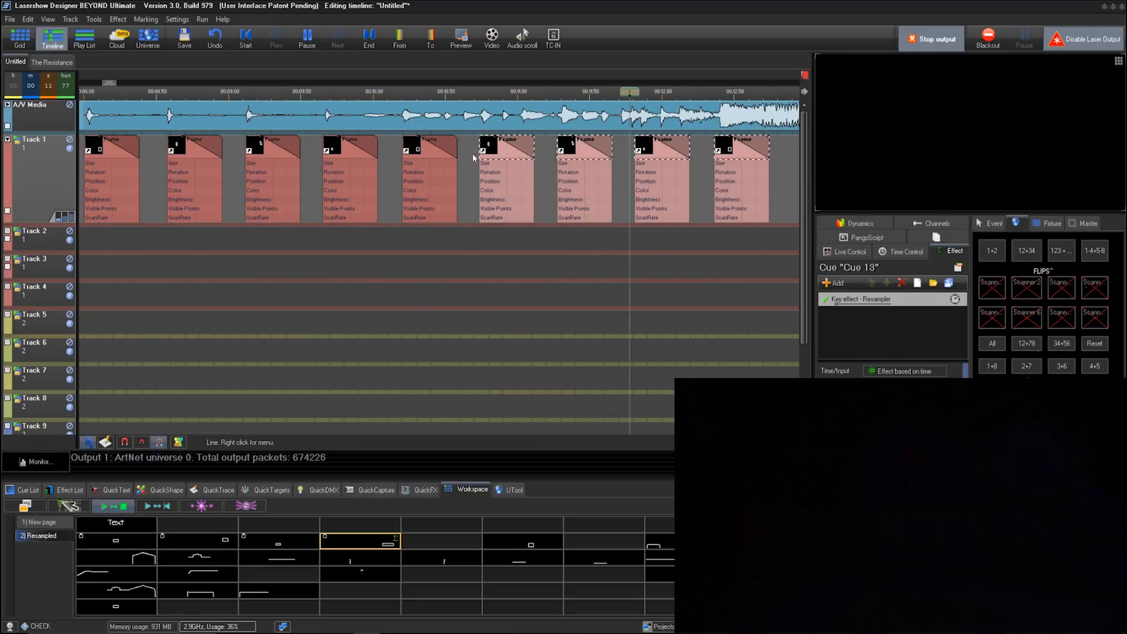
key("space")
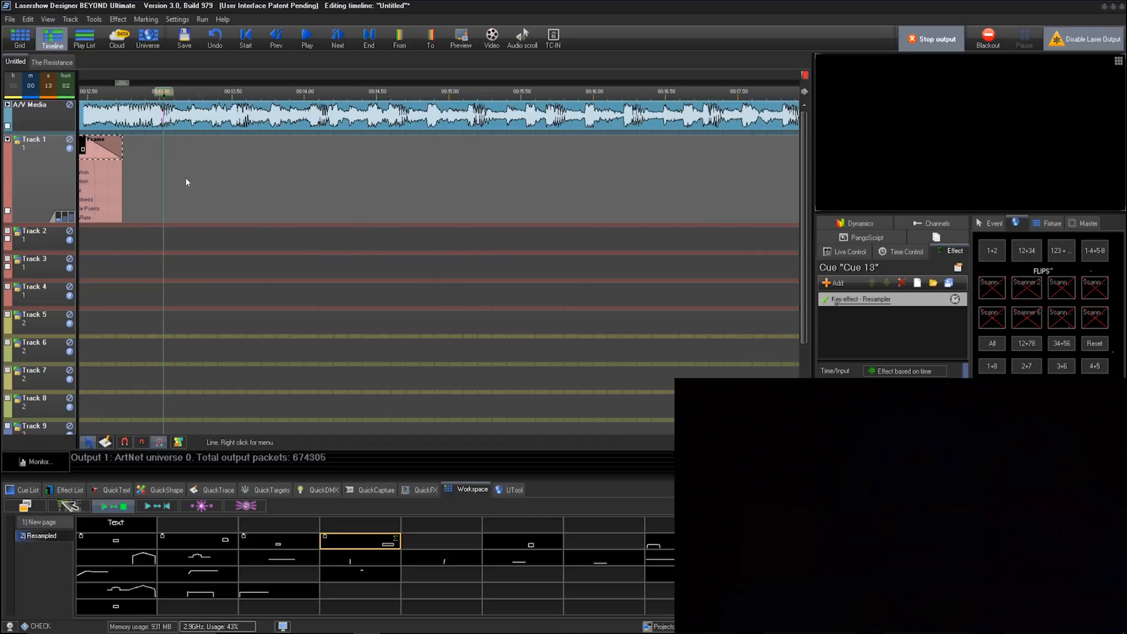
Play back the Track 1 sequence from about 9 seconds and again from about 11 seconds to check it against the music
scroll(456, 195, "down", 5)
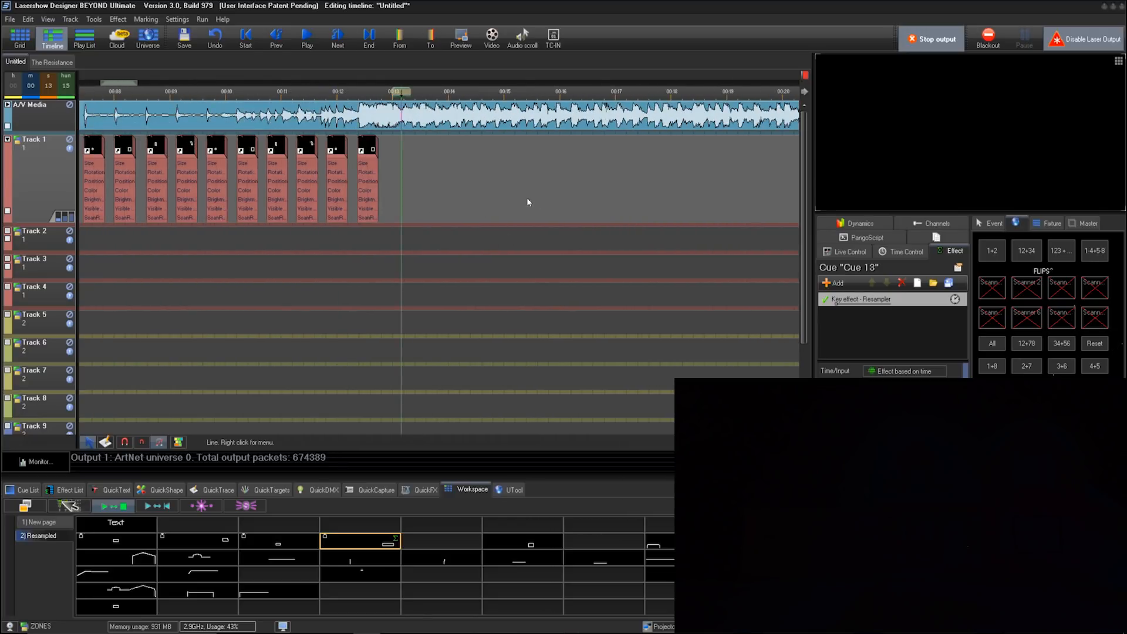
scroll(359, 268, "down", 1)
left_click(227, 254)
key("space")
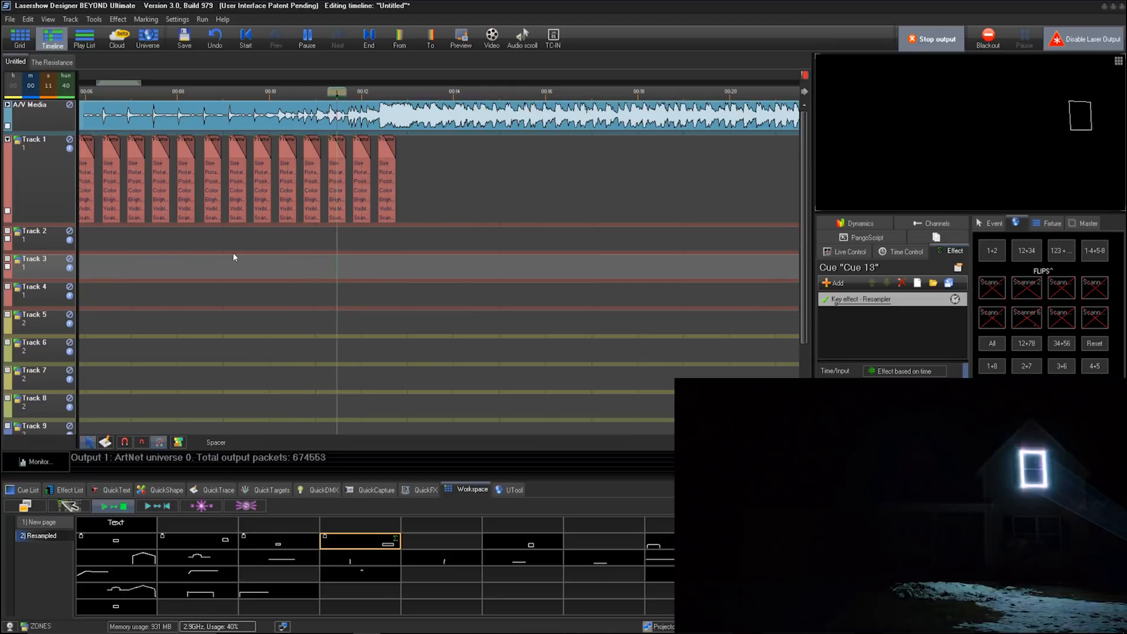
key("space")
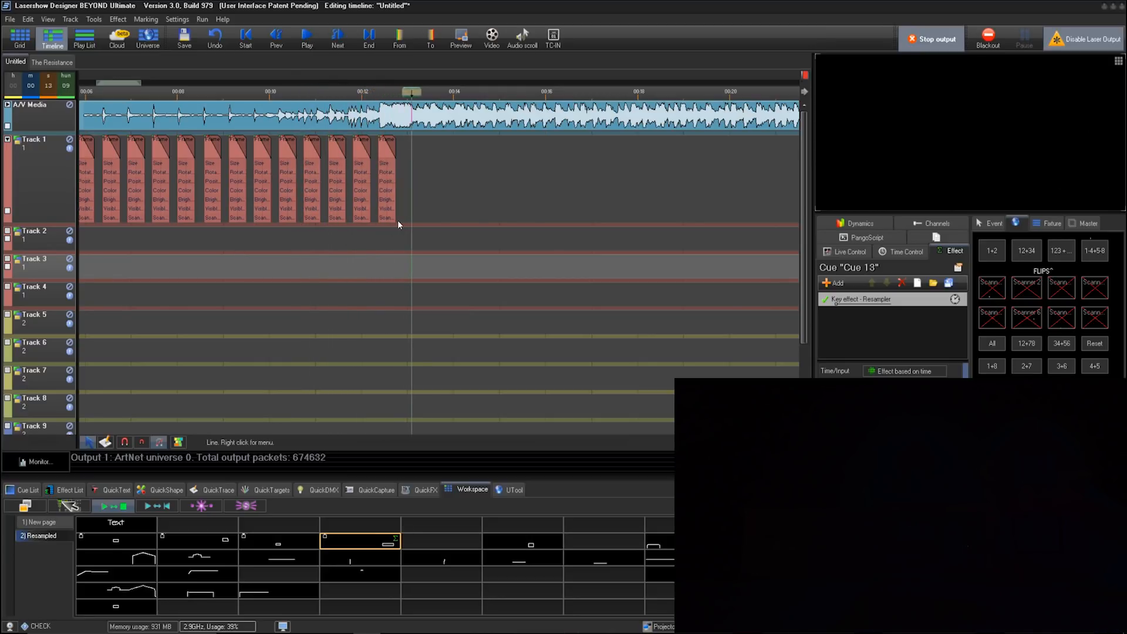
scroll(399, 220, "up", 2)
left_click(164, 233)
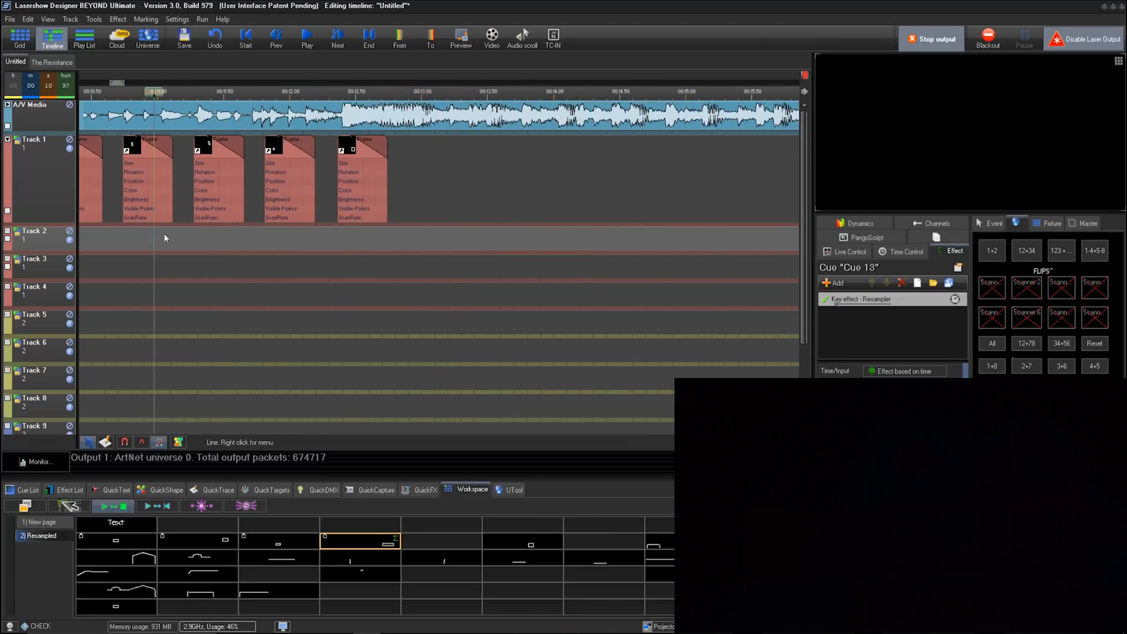
scroll(219, 216, "up", 2)
key("space")
key("space")
key("space")
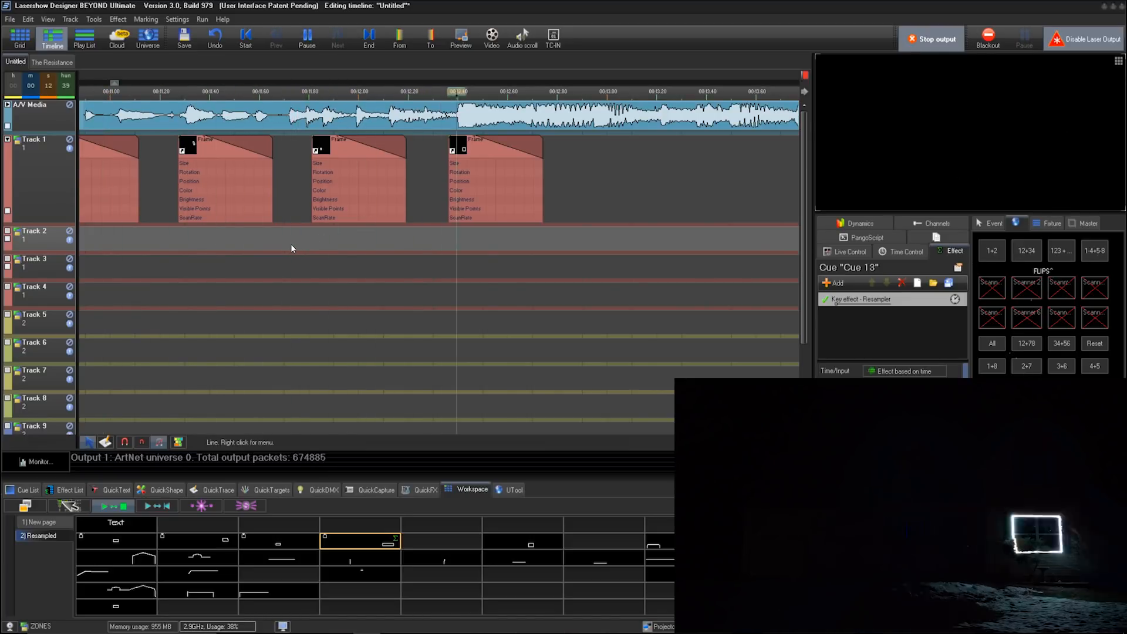
Position the timeline at about 11.7 seconds and preview Cues 22 to 25 of the Resampled page on the house
left_click(276, 268)
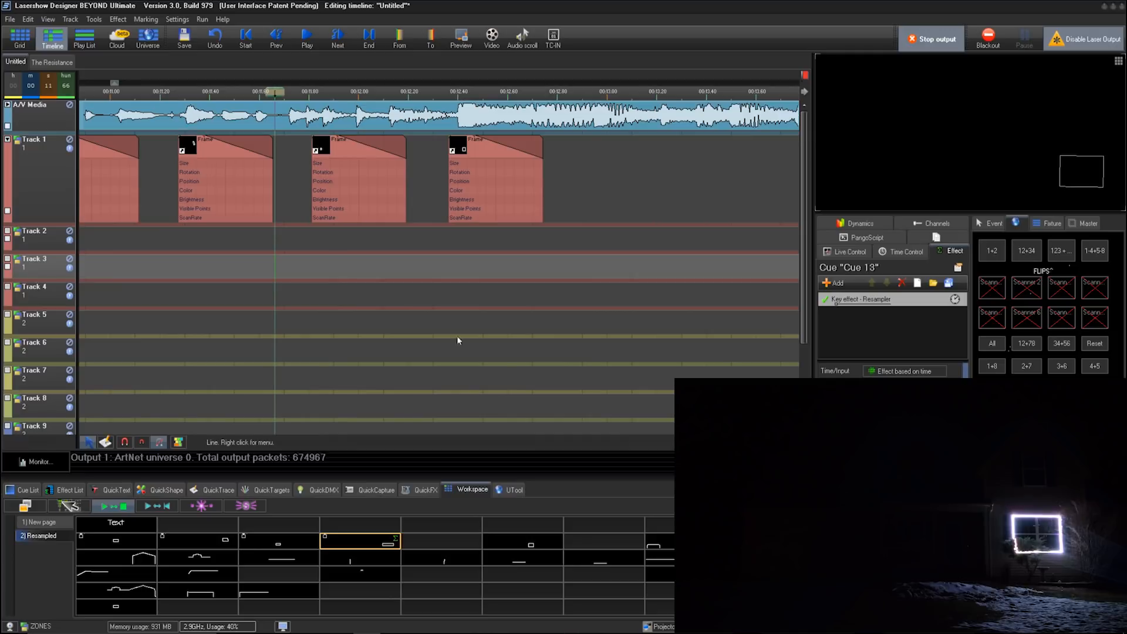
left_click(379, 559)
left_click(425, 558)
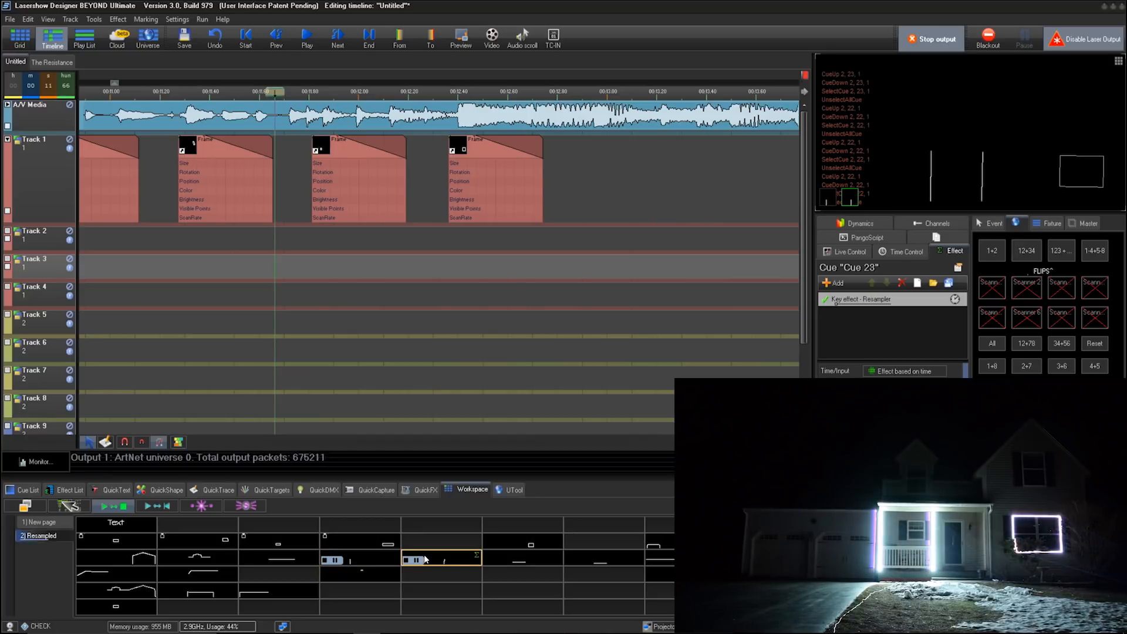
left_click(500, 560)
left_click(353, 552)
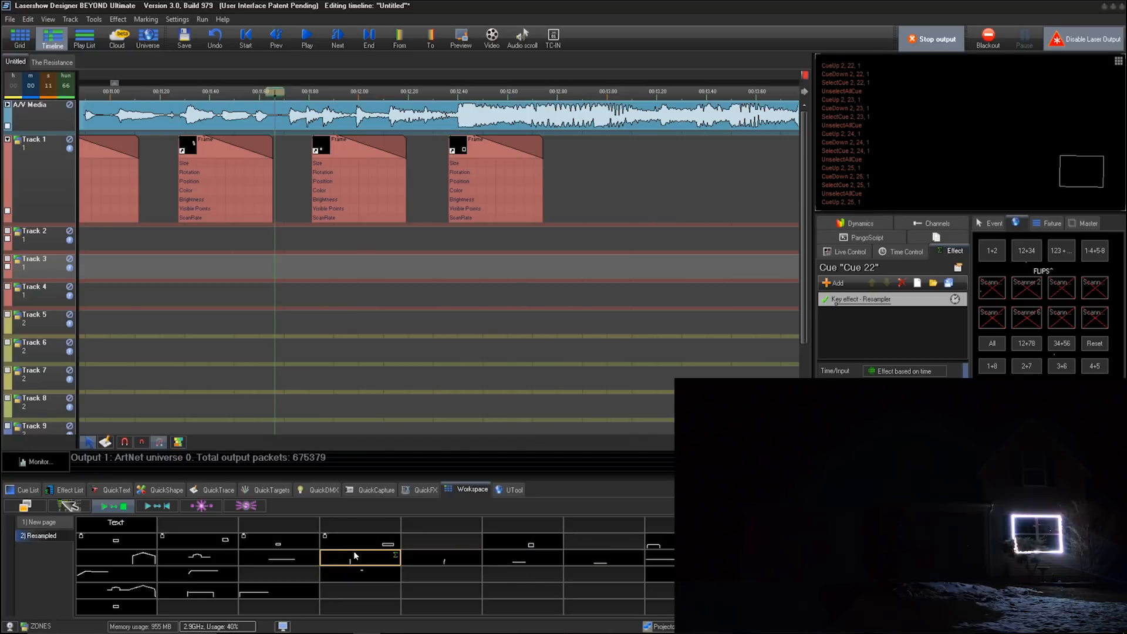
Copy the Track 1 event at 11.81 seconds to Track 5 at about 11.72 seconds, shorten it to about 0.15 seconds, and cut it
left_click(354, 163)
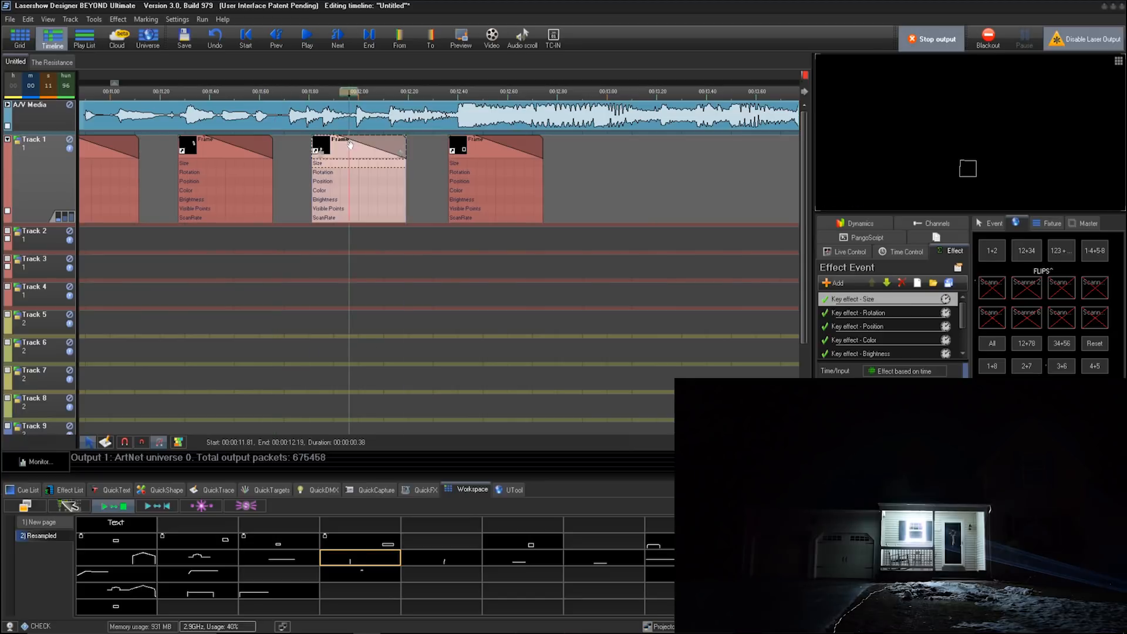
left_click(306, 317)
left_click_drag(295, 319, 290, 317)
key("ctrl+v")
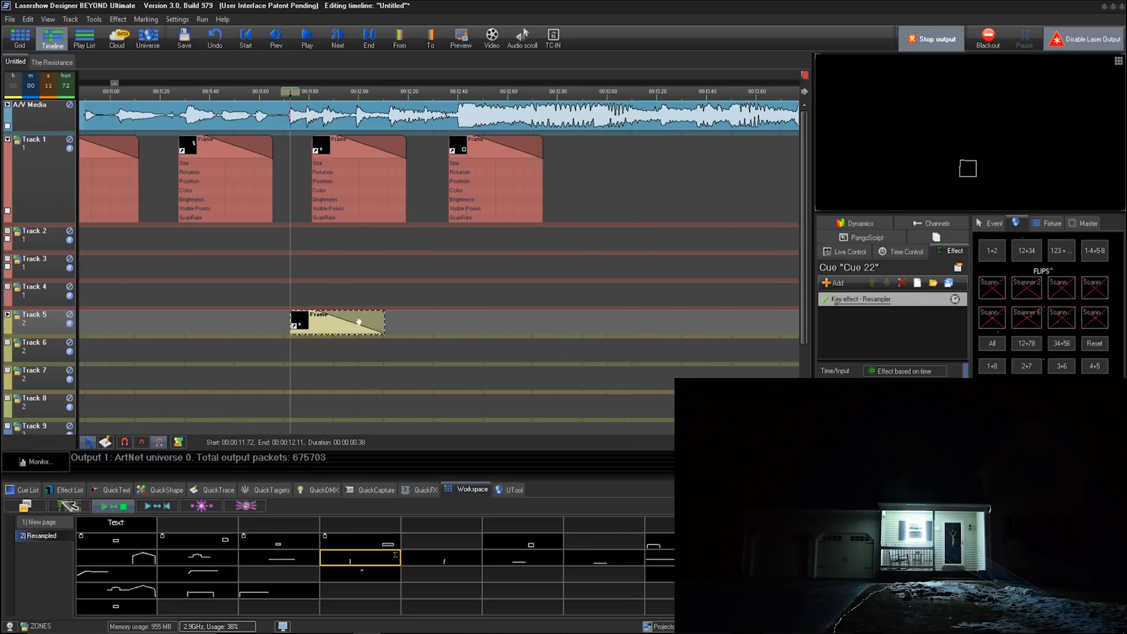
left_click(314, 314)
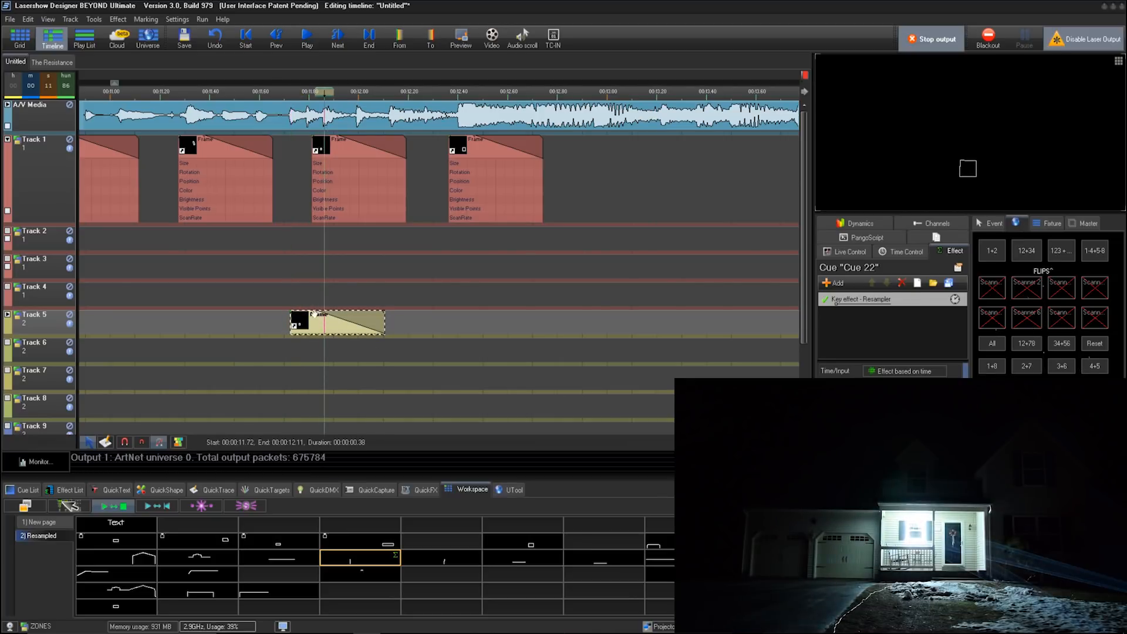
mouse_move(314, 314)
left_mouse_down()
mouse_move(315, 329)
mouse_move(361, 330)
mouse_move(327, 322)
left_mouse_up()
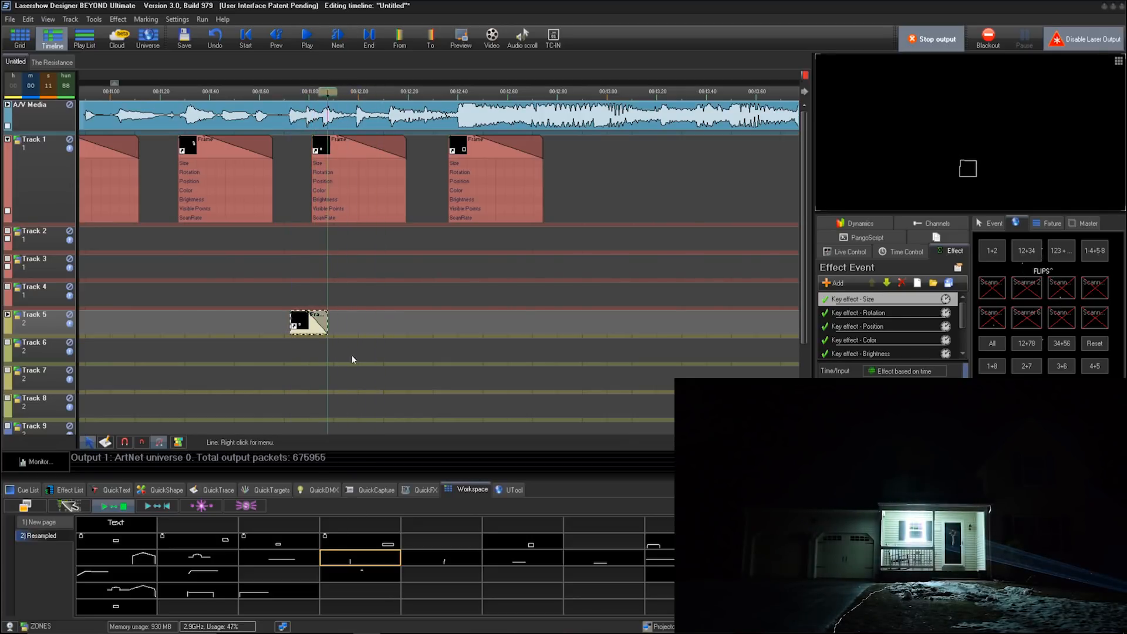
key("Delete")
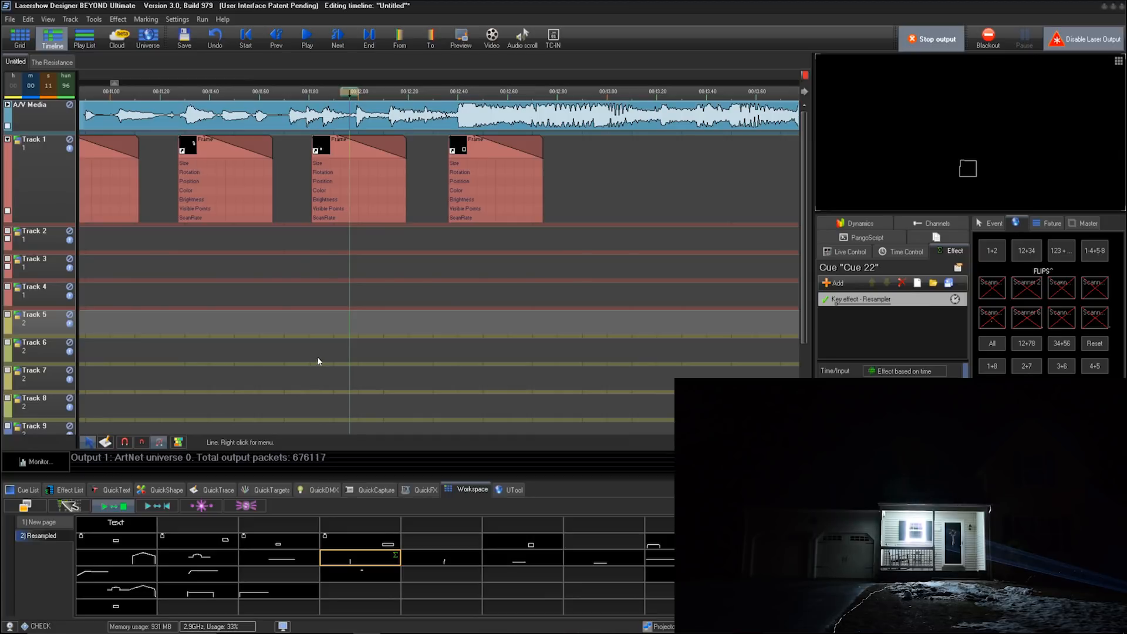
Paste the shortened event on Tracks 5, 6 and 7 at about 11.70, 11.79 and 11.85 seconds
left_click(311, 319)
left_click(286, 317)
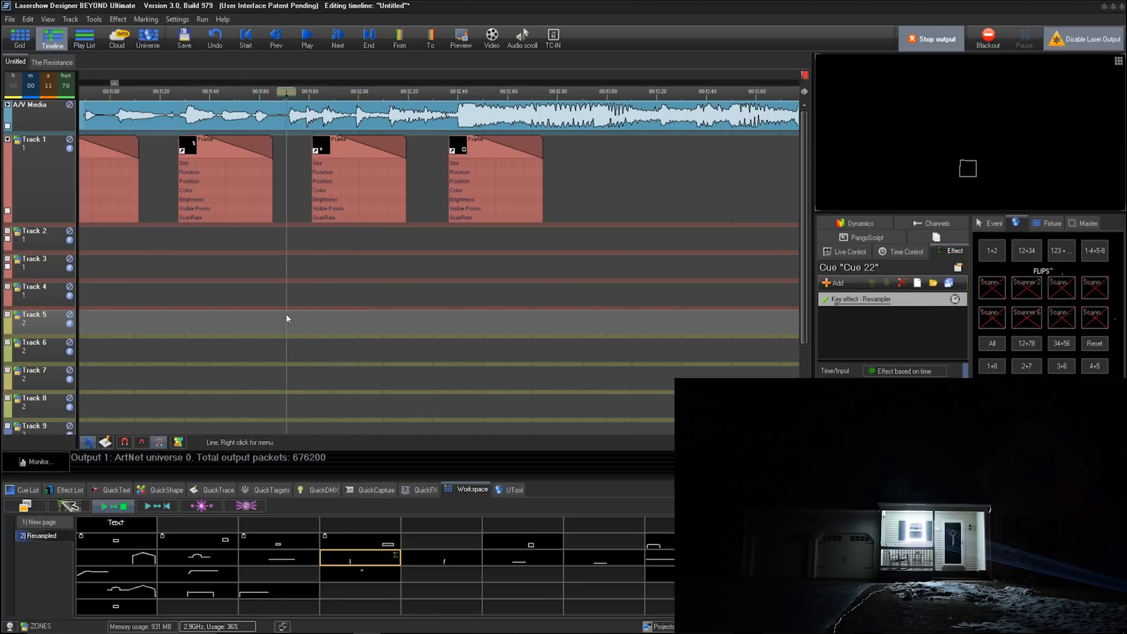
key("ctrl+v")
left_click(307, 344)
key("ctrl+v")
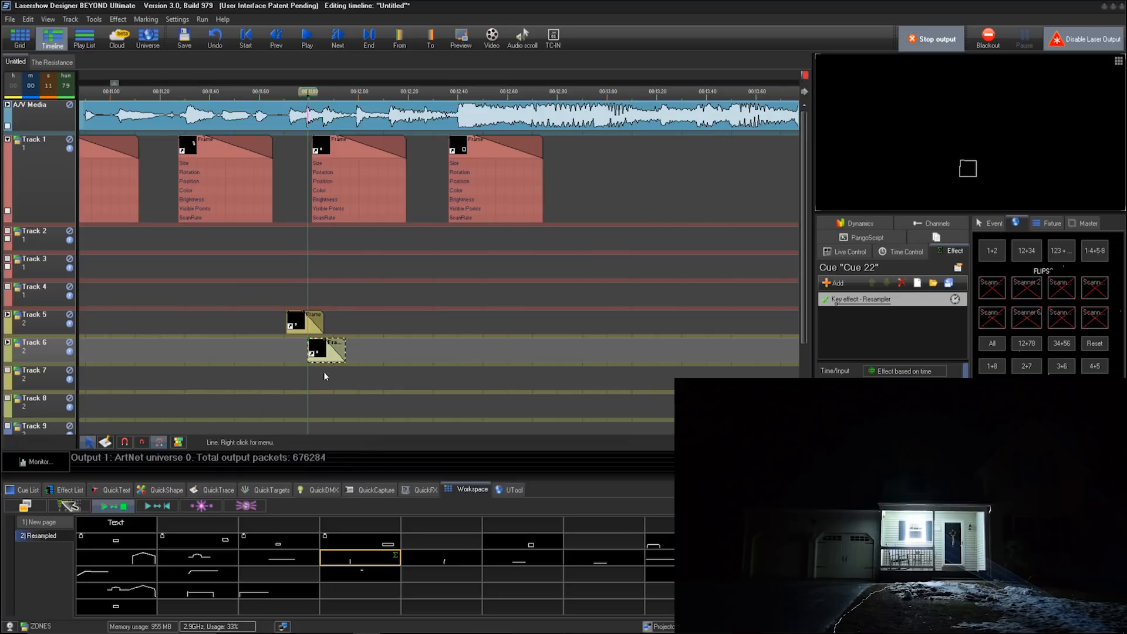
left_click(329, 381)
left_click(321, 380)
key("ctrl+v")
Paste the shortened event on Track 8 at about 11.99 seconds and again on Track 5 at about 12.12 seconds
key("space")
left_click(359, 404)
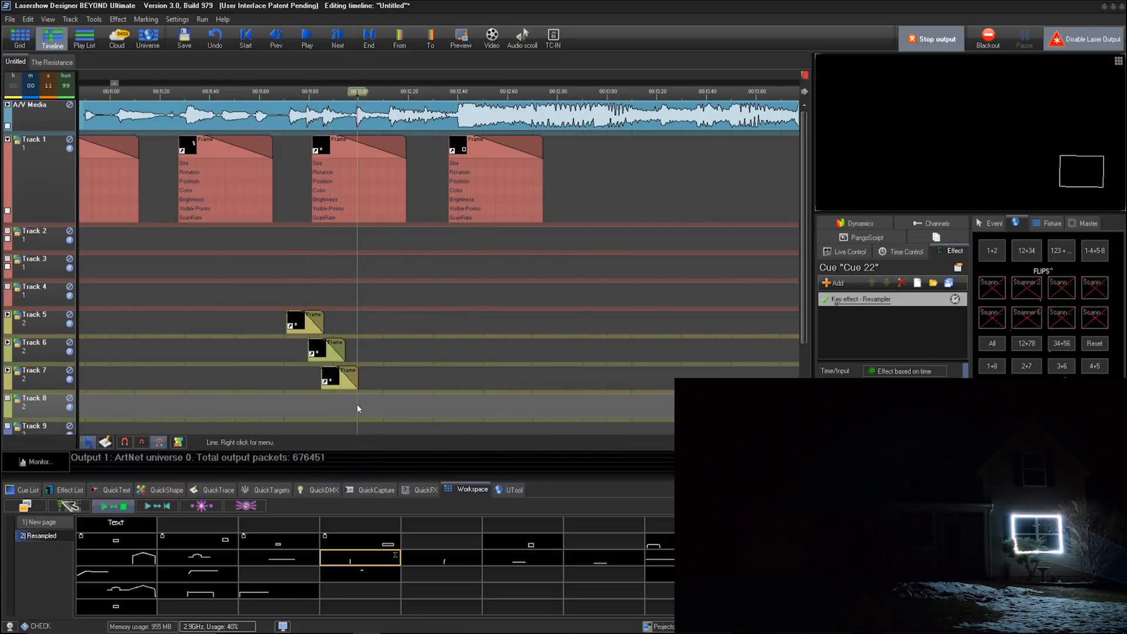
key("ctrl+v")
left_click(379, 330)
left_click(388, 332)
key("ctrl+v")
Play back the timeline from about 11.5 seconds to check the timing of the short events
left_click(242, 298)
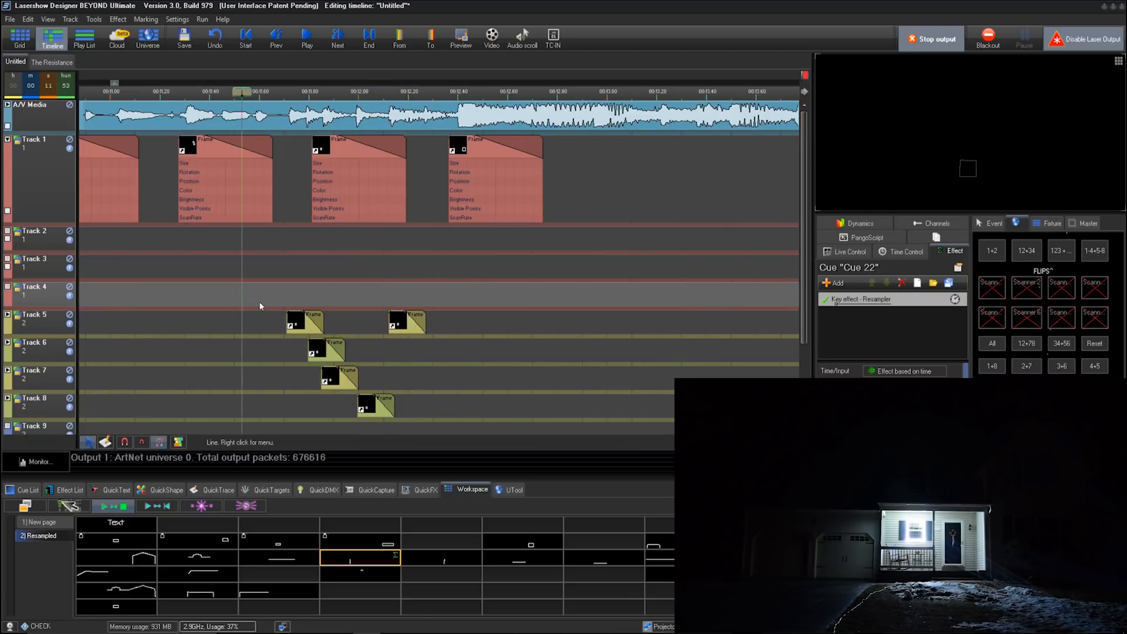
key("space")
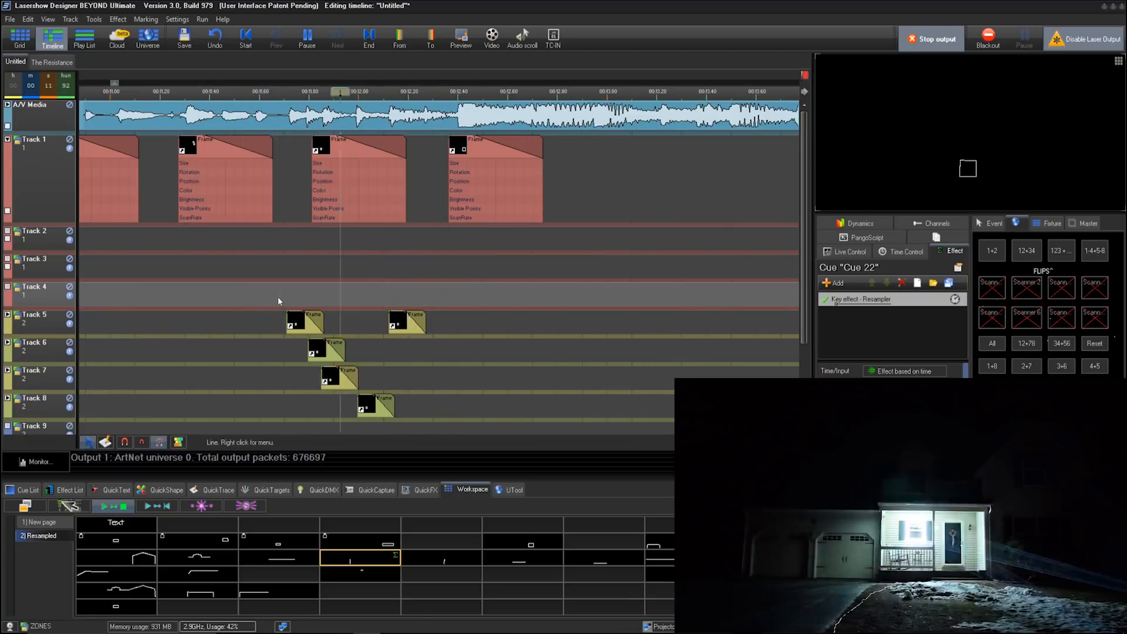
key("space")
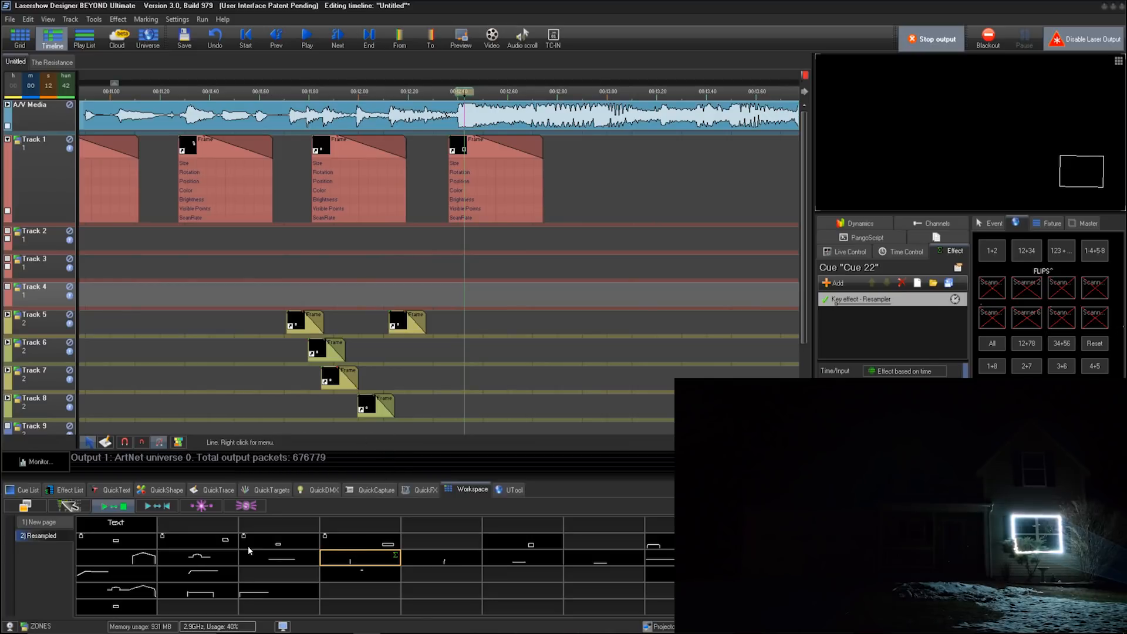
Replace the short events' frames with Cues 22 to 25 on Tracks 5 to 8 and Cue 38 on the second Track 5 event
left_click(441, 557)
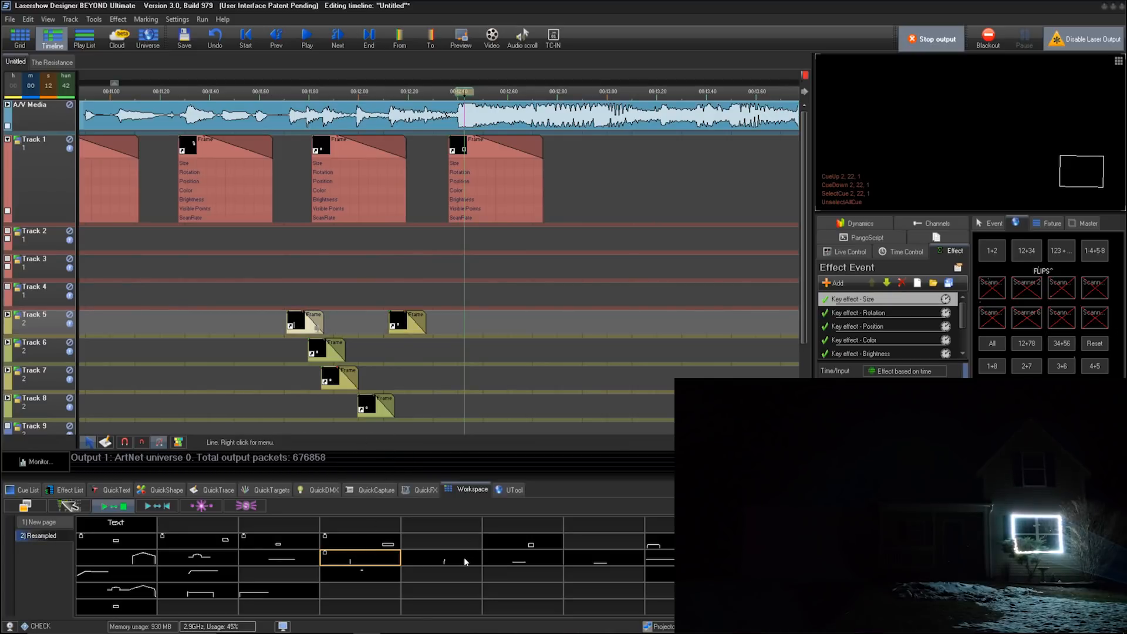
left_click_drag(387, 422, 328, 350)
left_click_drag(546, 557, 376, 405)
left_click_drag(215, 593, 408, 325)
Play back the short outline cues from about 11.2 seconds and again from about 11.9 seconds
left_click(172, 279)
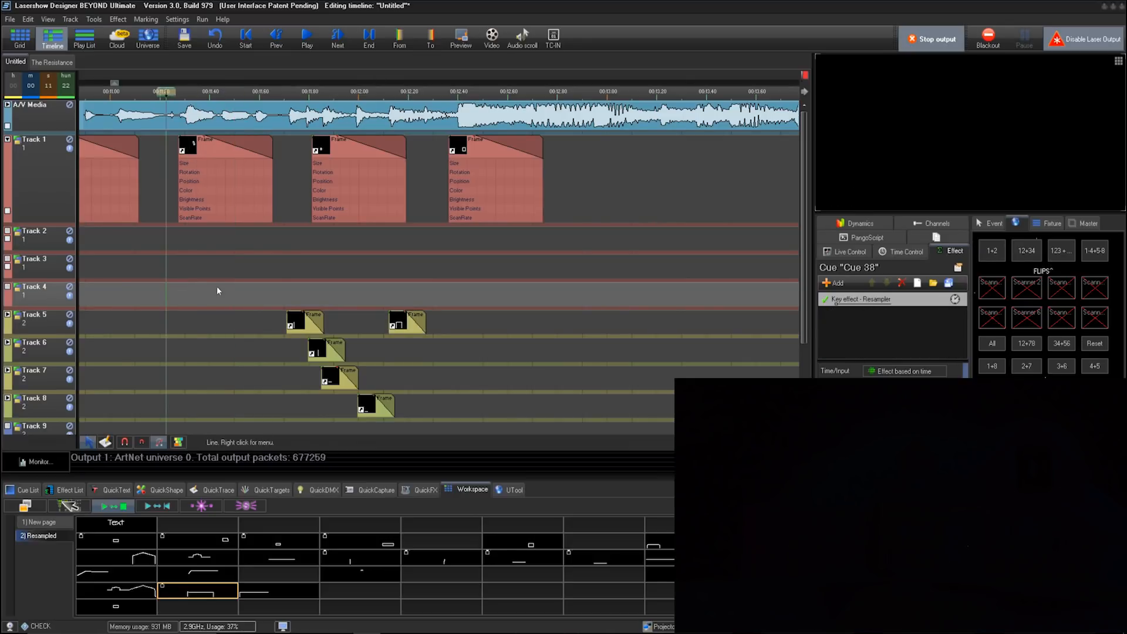
key("space")
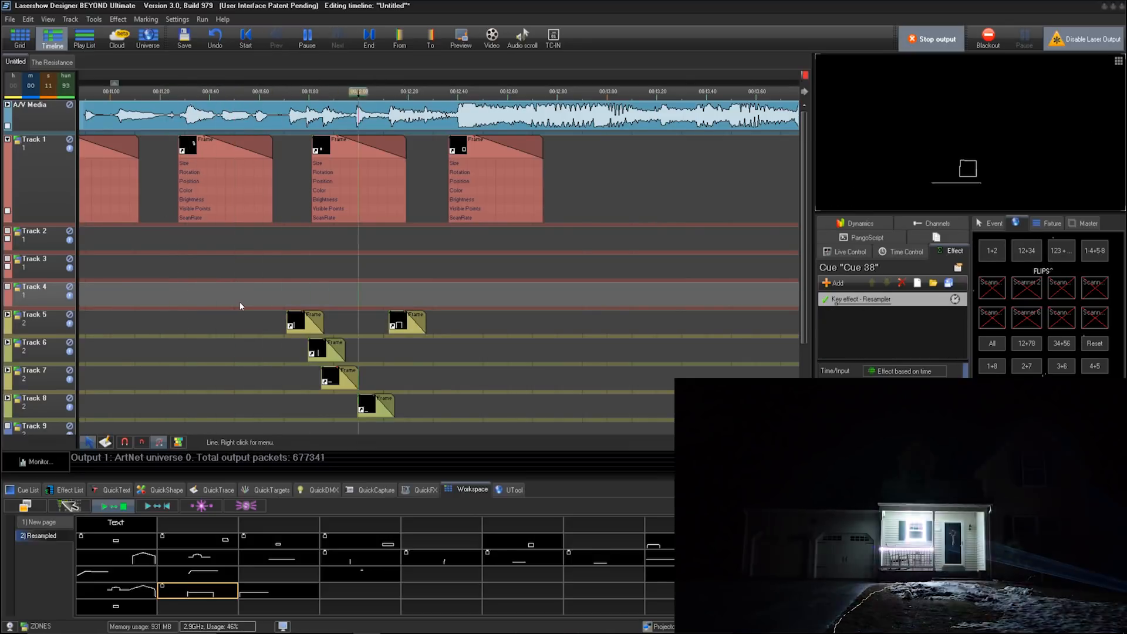
key("space")
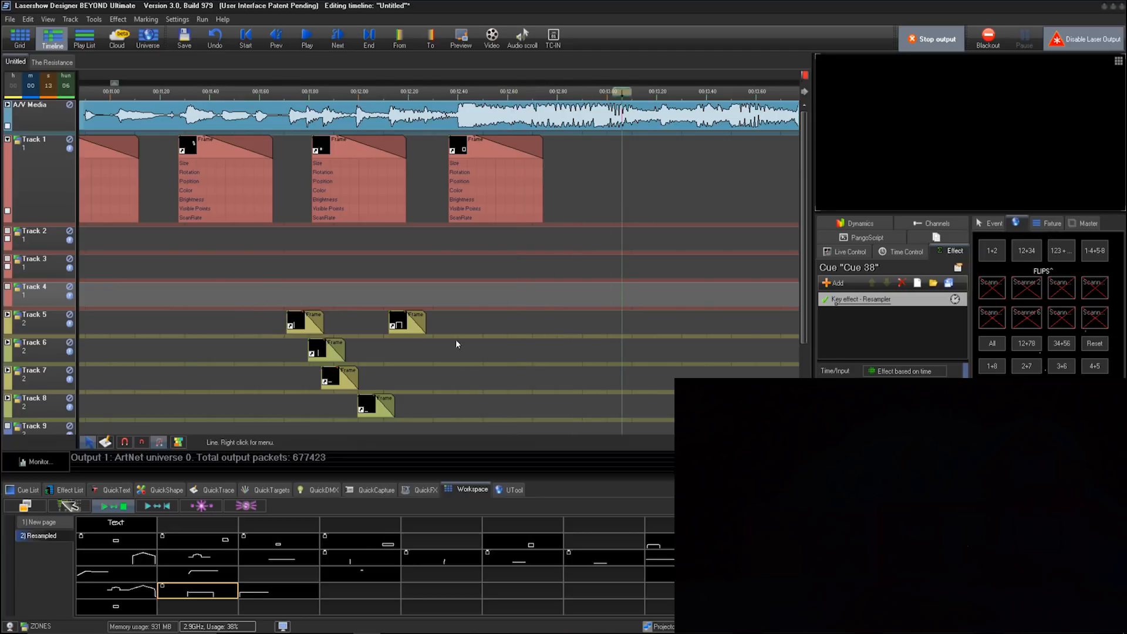
left_click(332, 266)
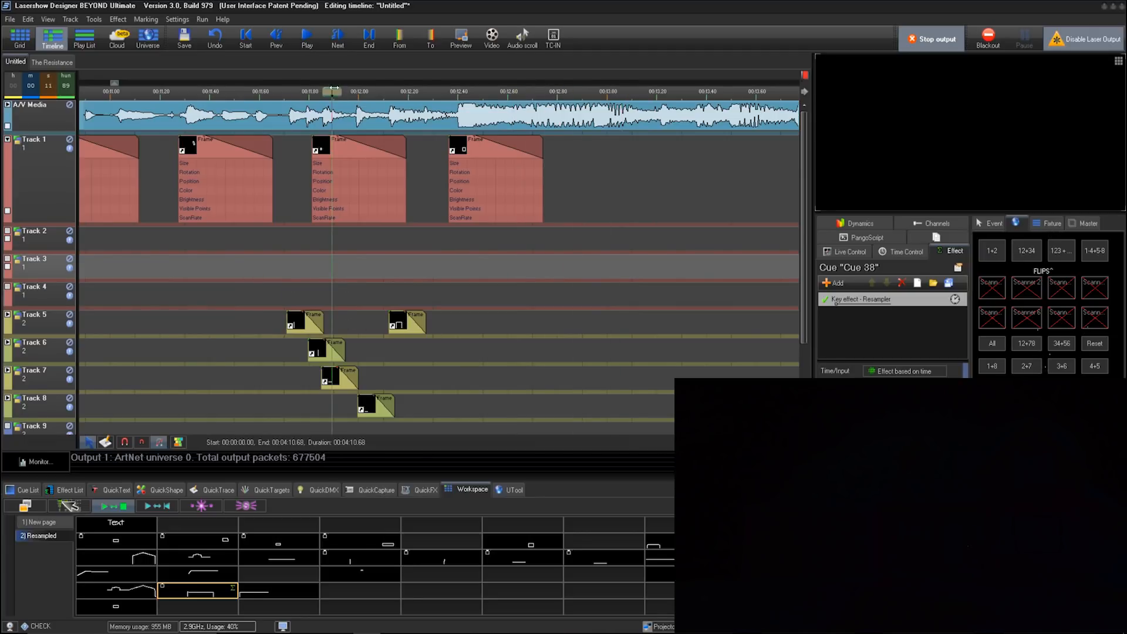
key("space")
key("space")
Position the timeline at about 12.4 seconds and pick Cue 37, the roofline outline, from the Resampled page
left_click(449, 243)
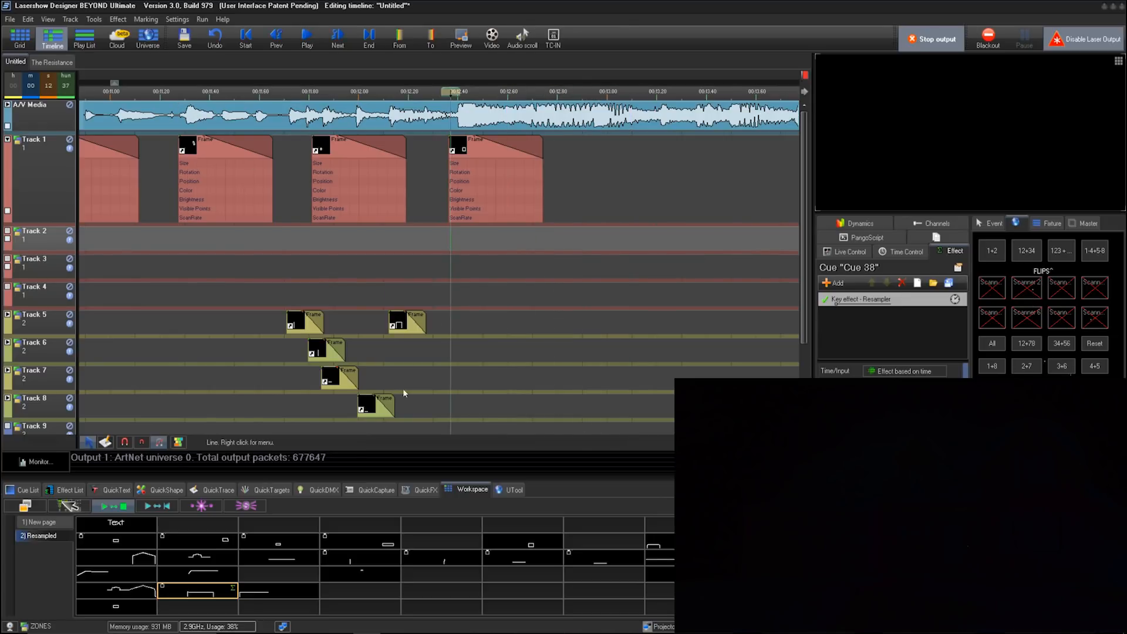
left_click(154, 590)
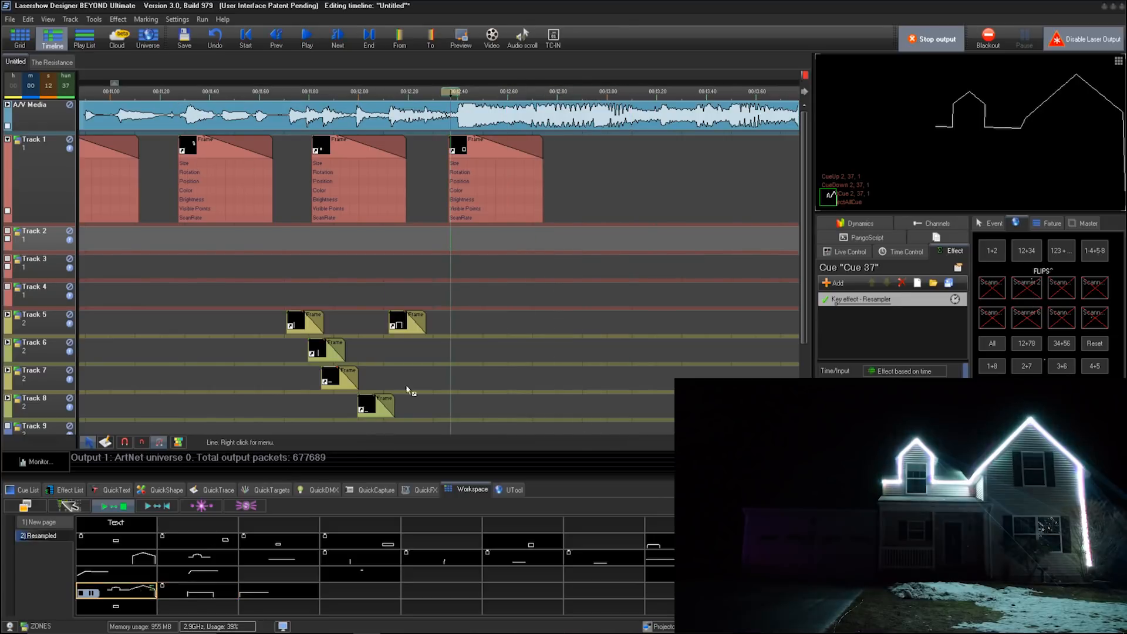
Place the roofline frame on Track 5 at 00:00:12.41, extend it to about 13.1 s, and play it back
left_click_drag(456, 317, 459, 317)
left_click(459, 320)
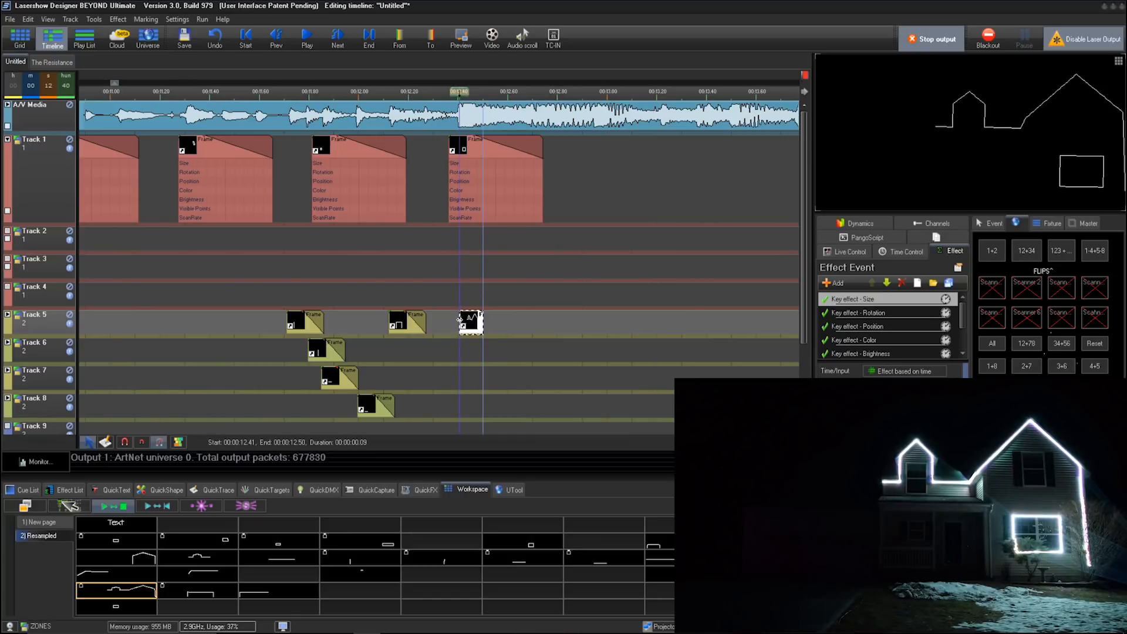
left_click_drag(483, 320, 491, 391)
left_click(417, 362)
key("space")
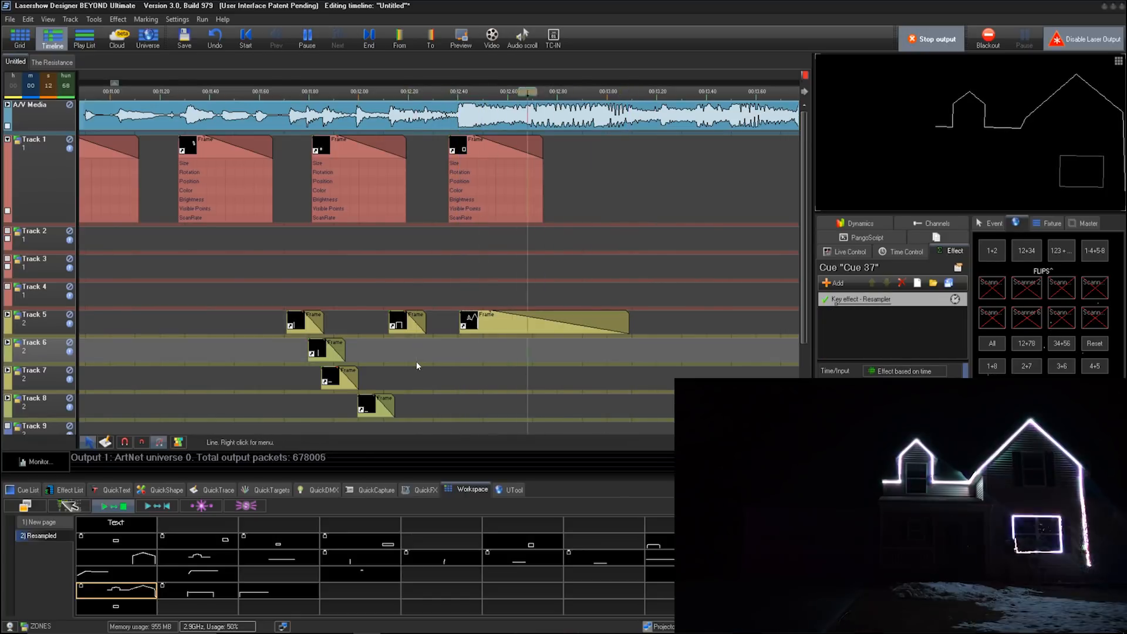
key("space")
Expand the effect lines of Track 5 and collapse those of Track 1
double_click(502, 319)
left_click(243, 324)
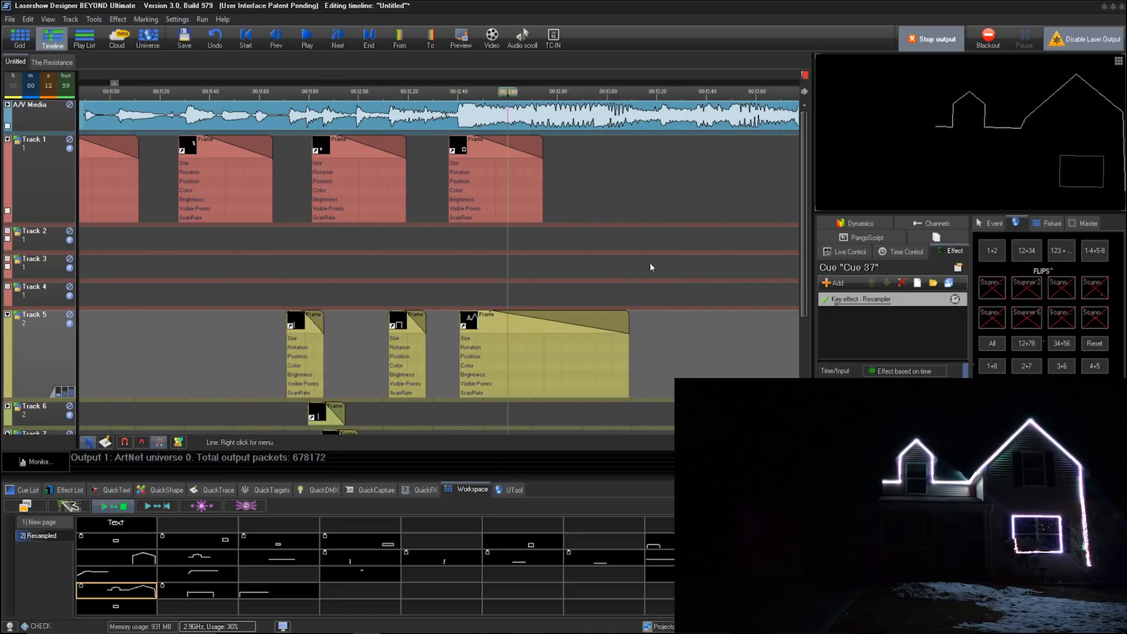
scroll(617, 271, "down", 4)
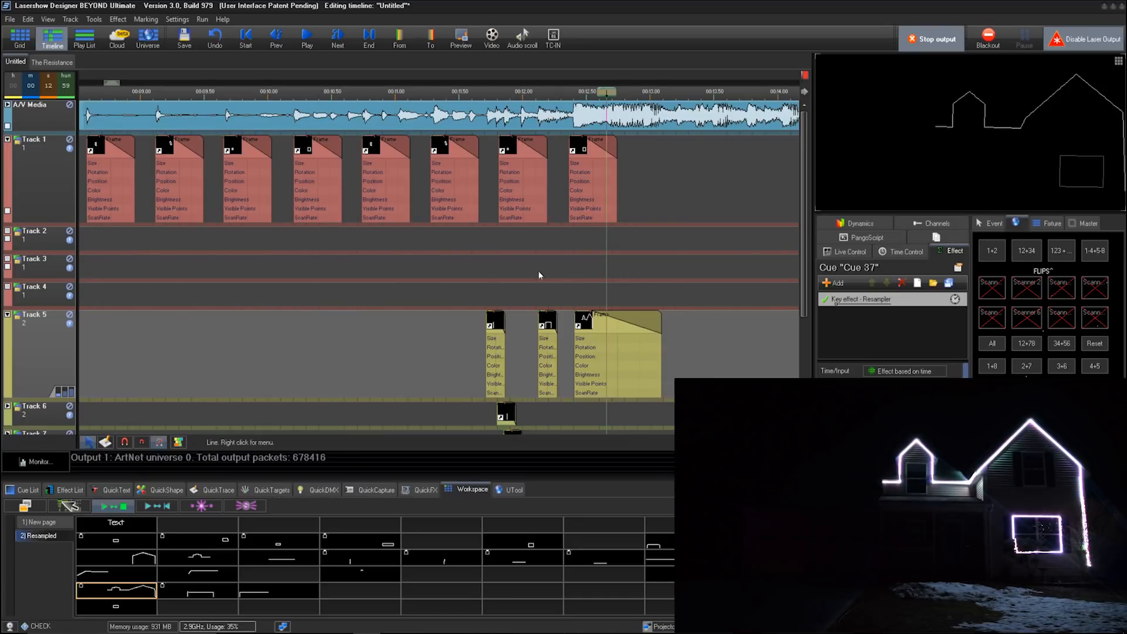
left_click(413, 294)
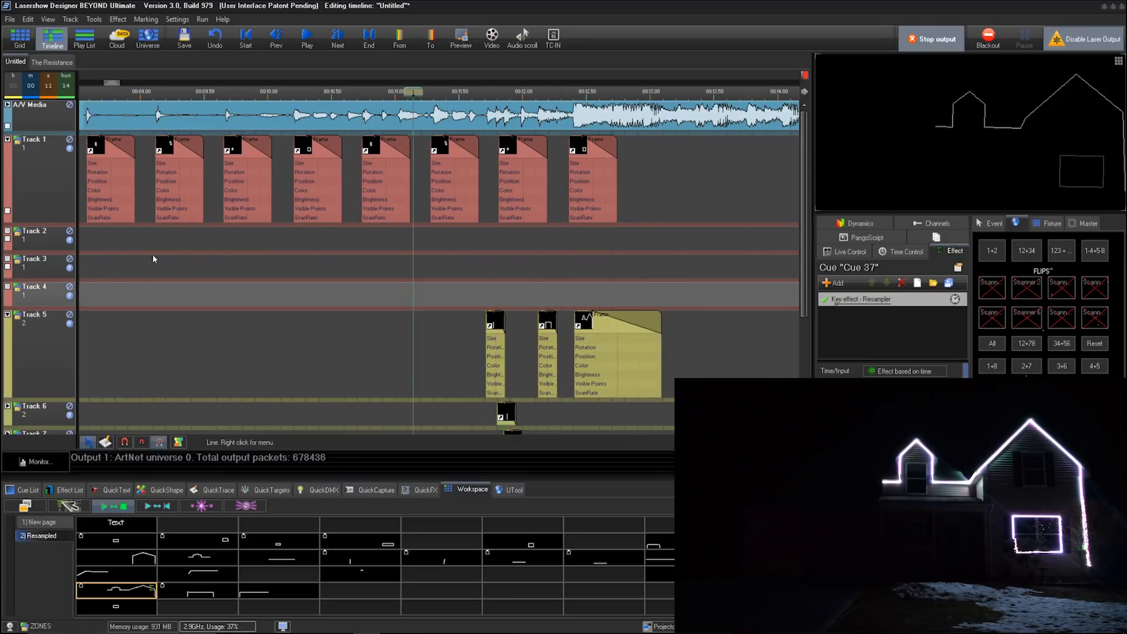
left_click(7, 140)
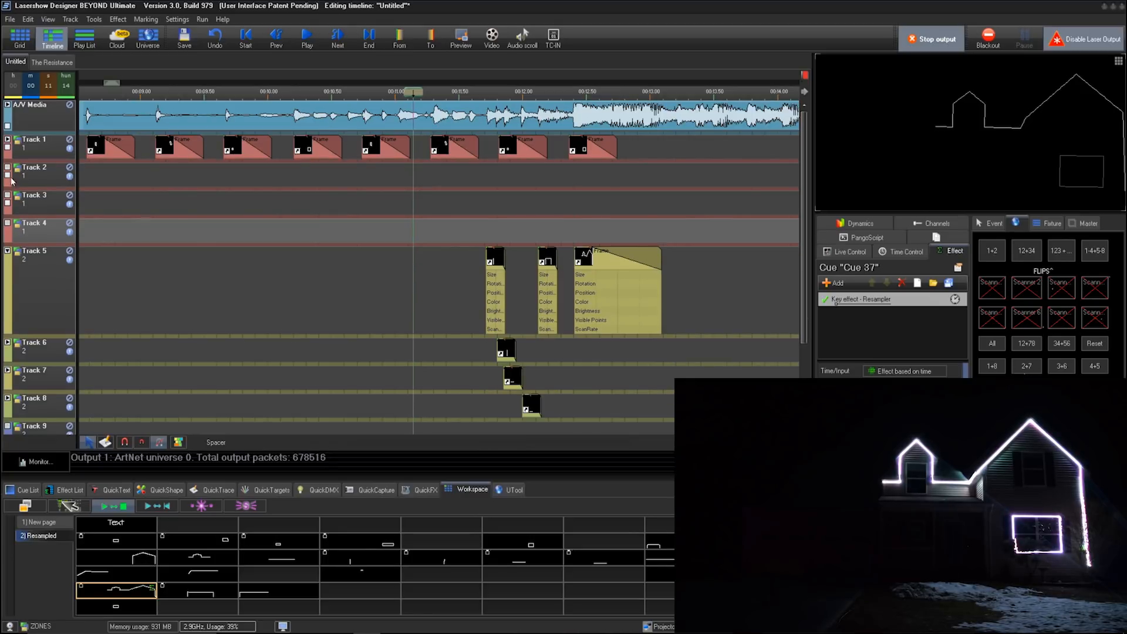
left_click(608, 350)
scroll(752, 271, "up", 4)
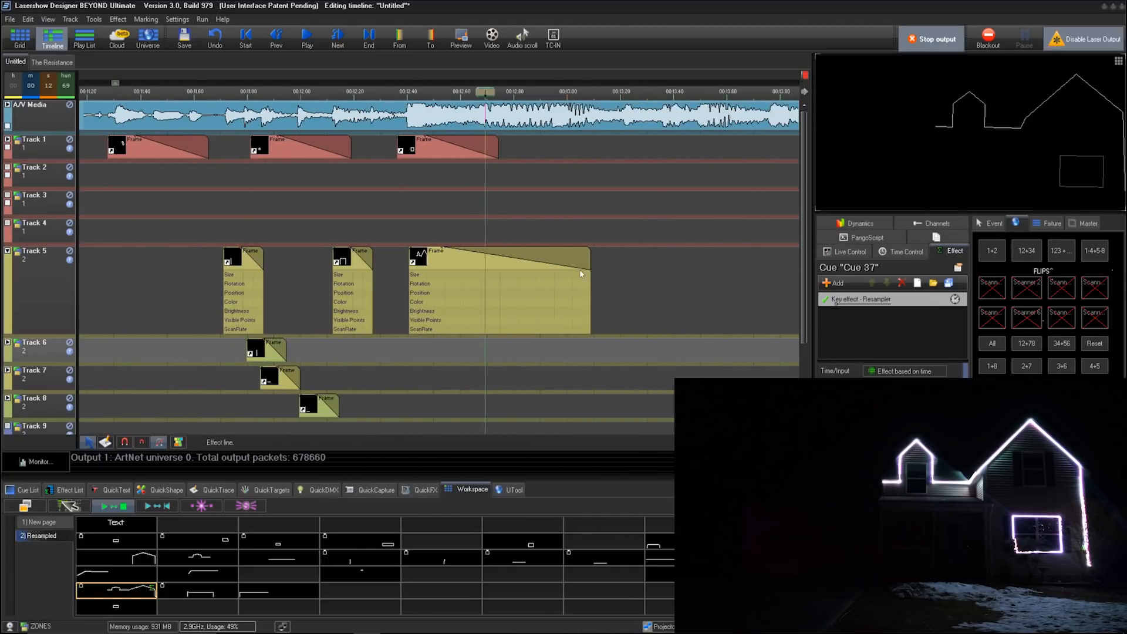
scroll(581, 274, "up", 1)
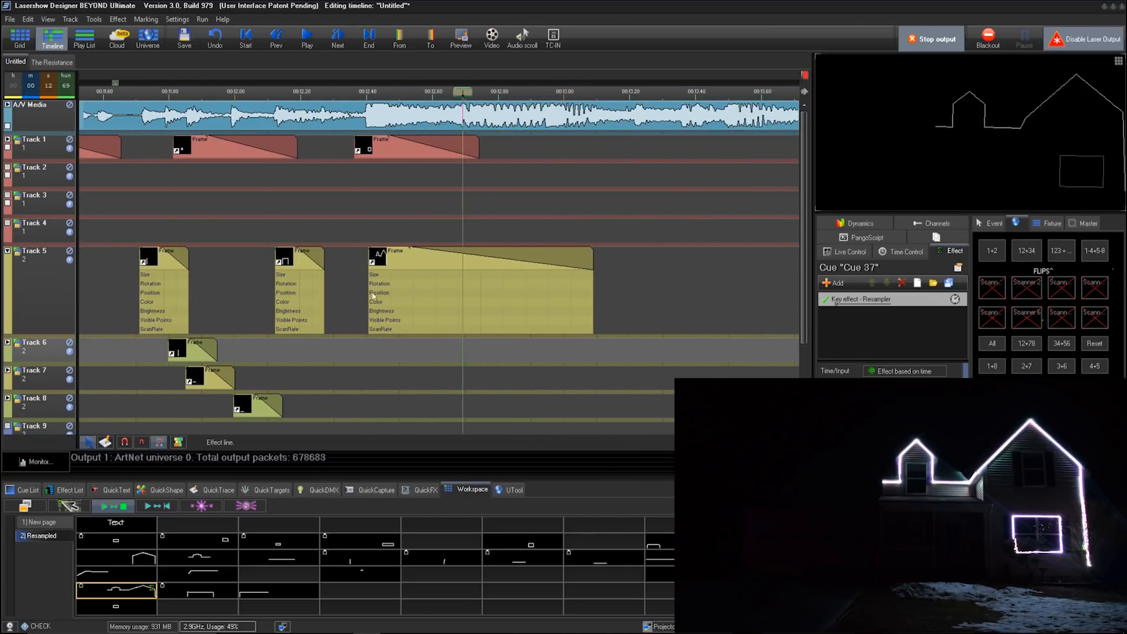
Add a Visible Points key with Start 50 and End 50 at the very beginning of the Track 5 roofline event
left_click(396, 324)
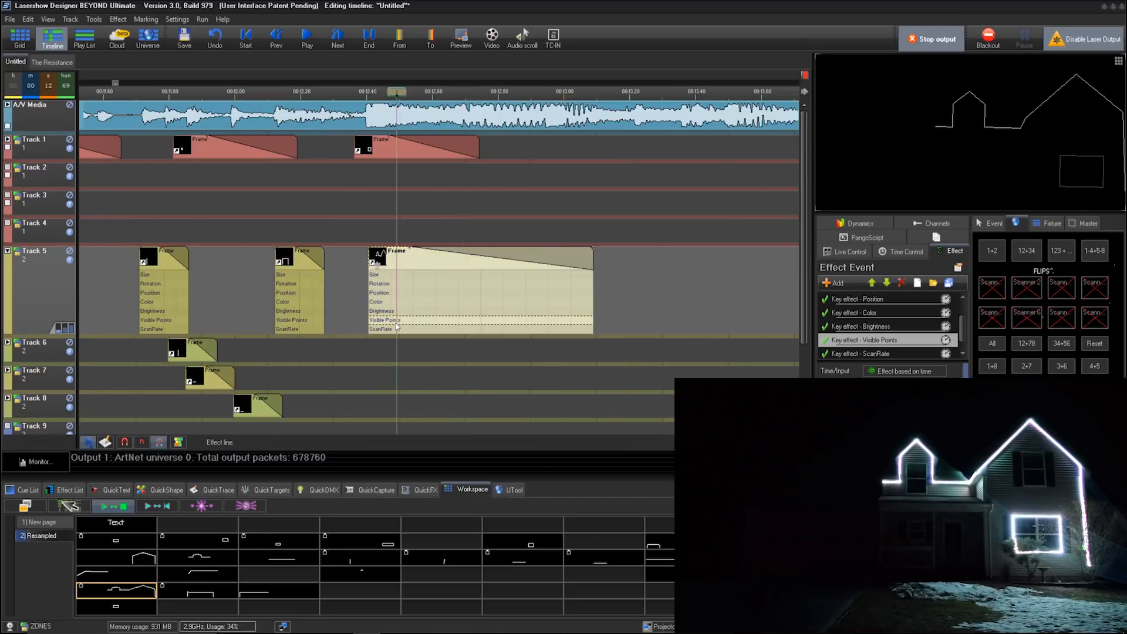
left_click(351, 315)
key("space")
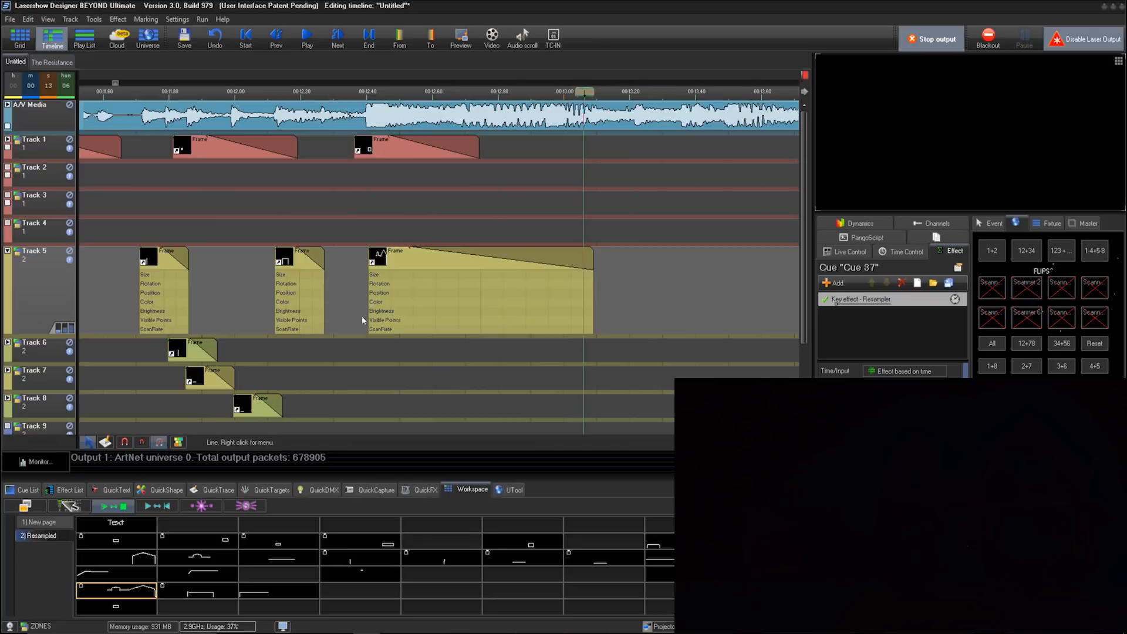
left_click(333, 317)
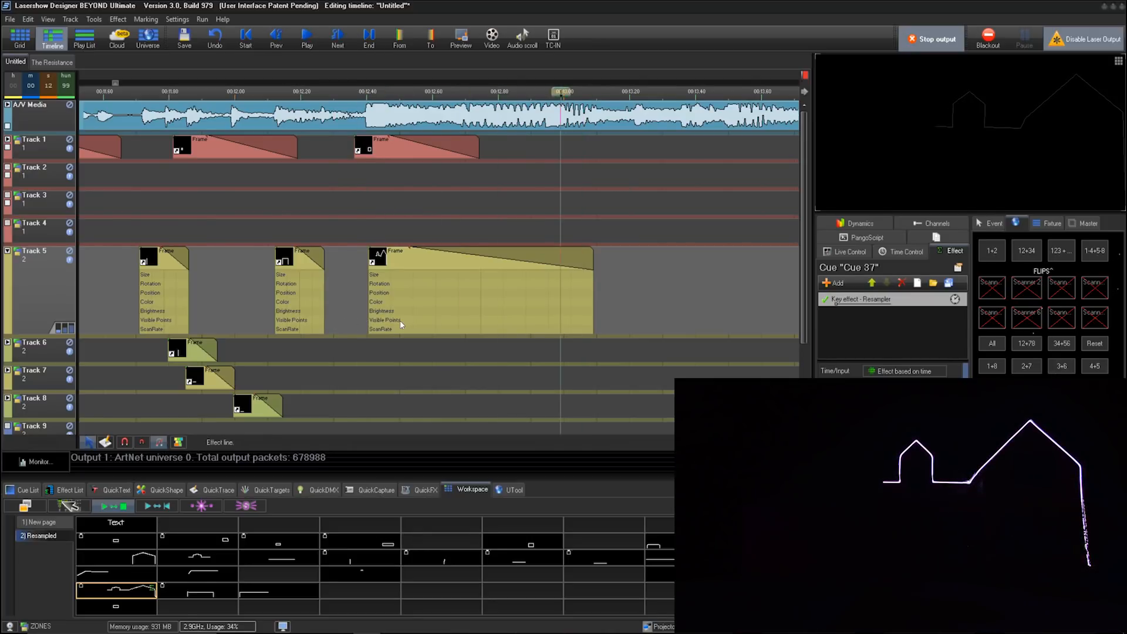
double_click(400, 320)
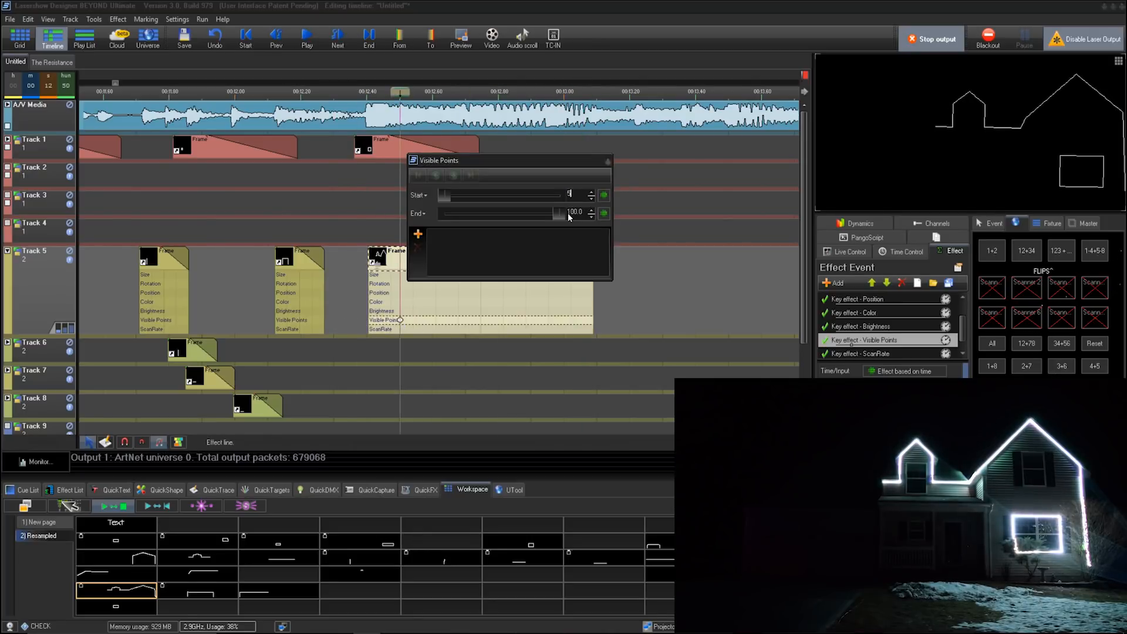
type("50")
key("Return")
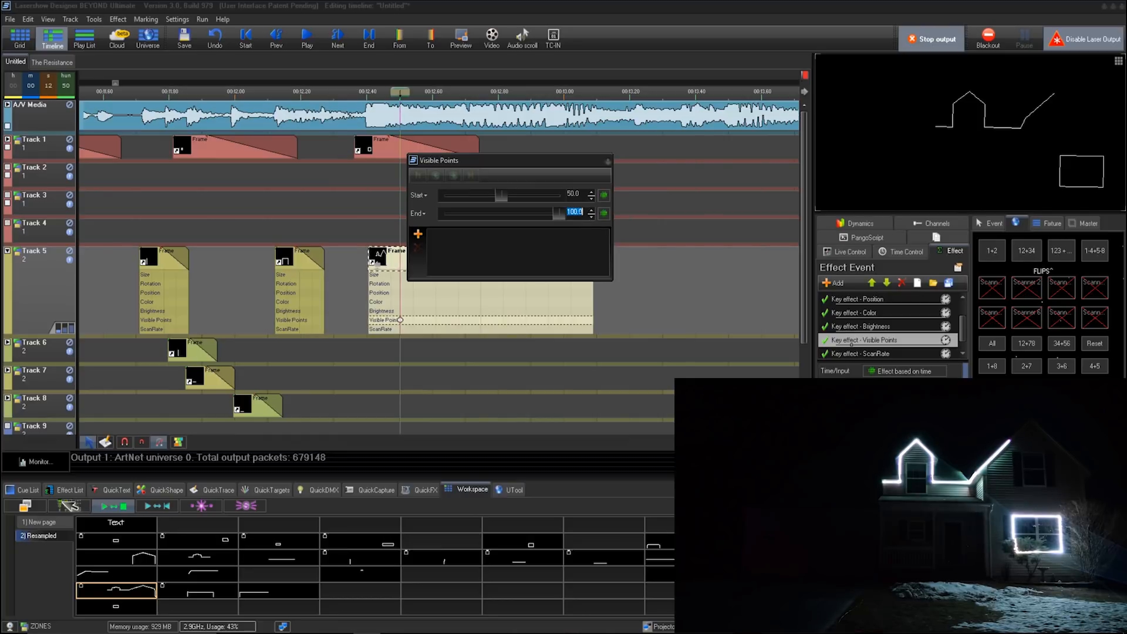
key("Return")
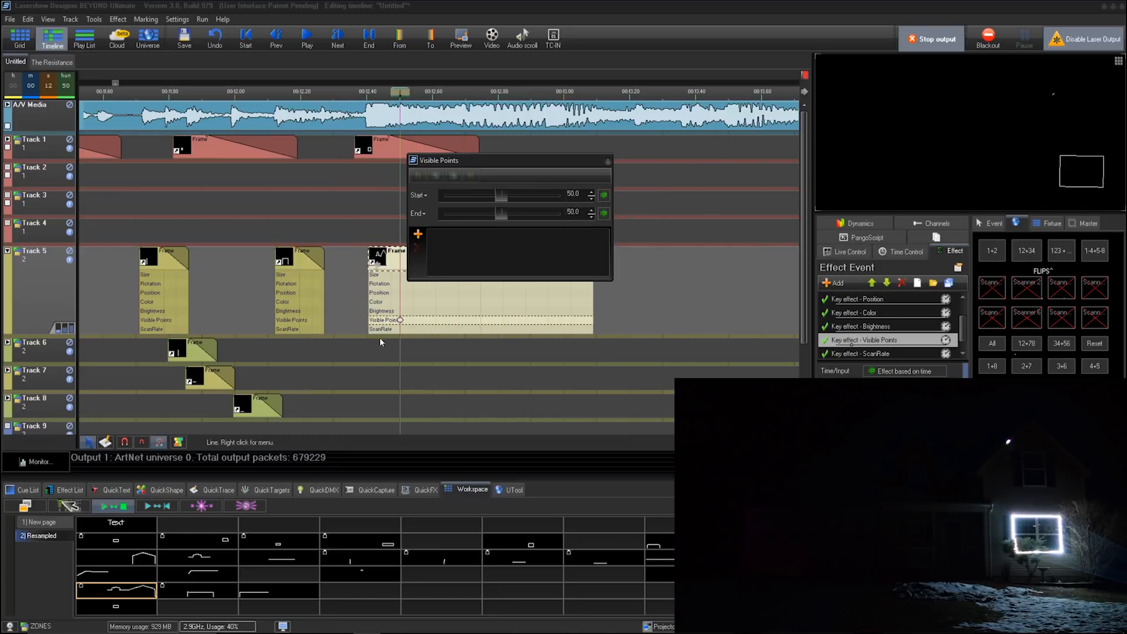
left_click(400, 320)
left_click_drag(400, 320, 368, 320)
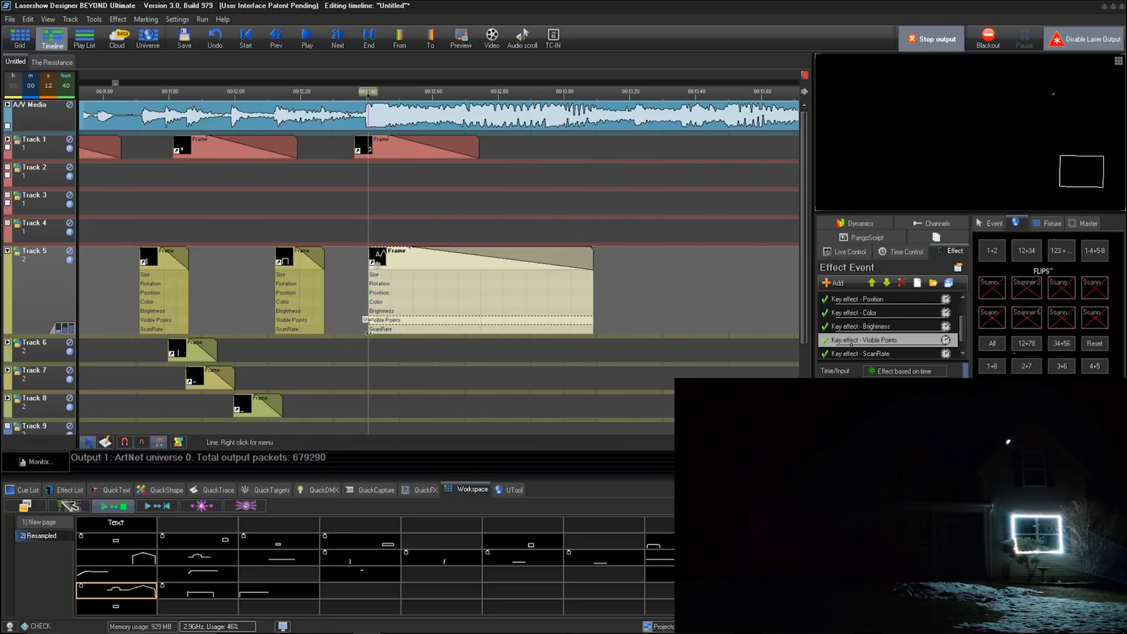
Add a second Visible Points key partway through the roofline event with Start 0 and End 100
double_click(456, 319)
right_click(510, 215)
right_click(510, 196)
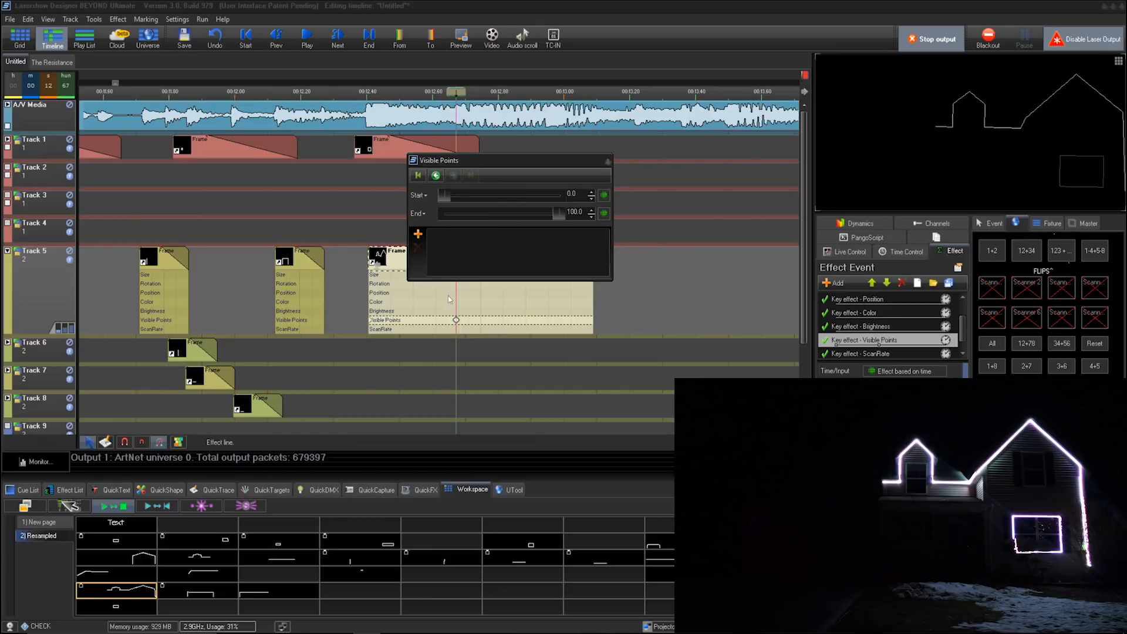
Set the transition of the second Visible Points key to Accelerate
left_click(456, 319)
right_click(456, 320)
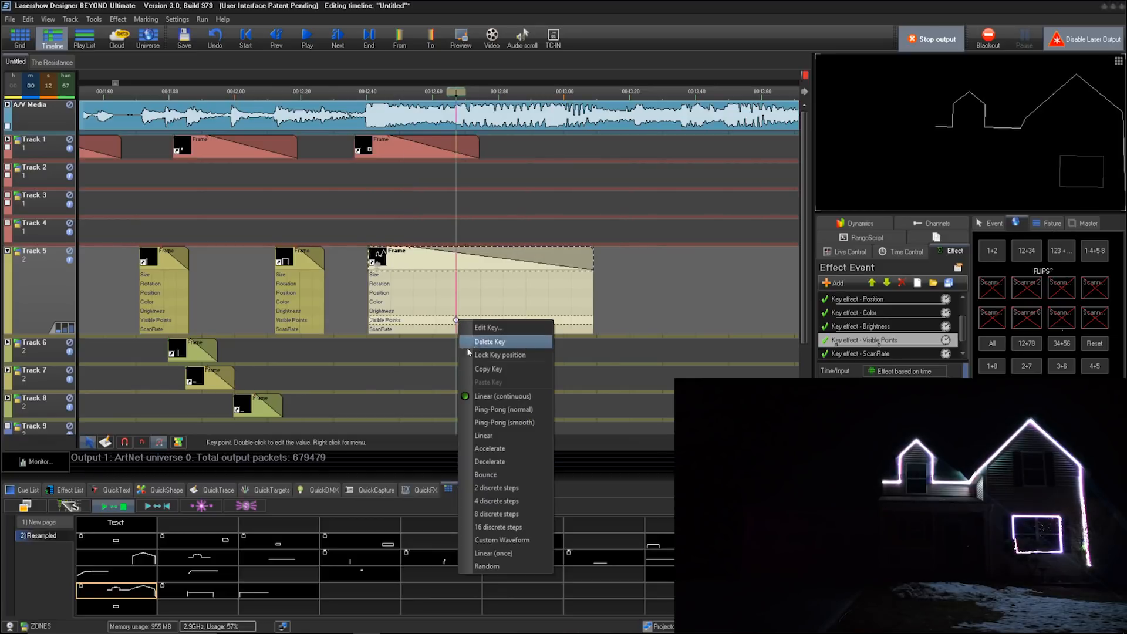
left_click(491, 474)
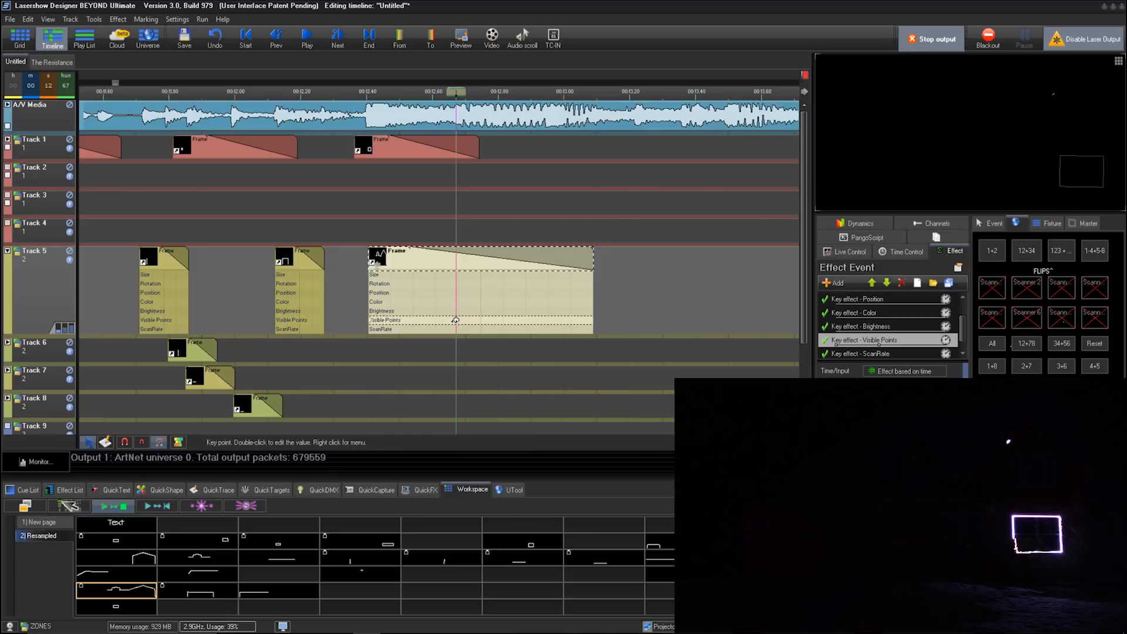
right_click(456, 320)
left_click(496, 449)
Play back the roofline reveal several times, including from the earlier cues, to check its timing against the music
left_click(336, 351)
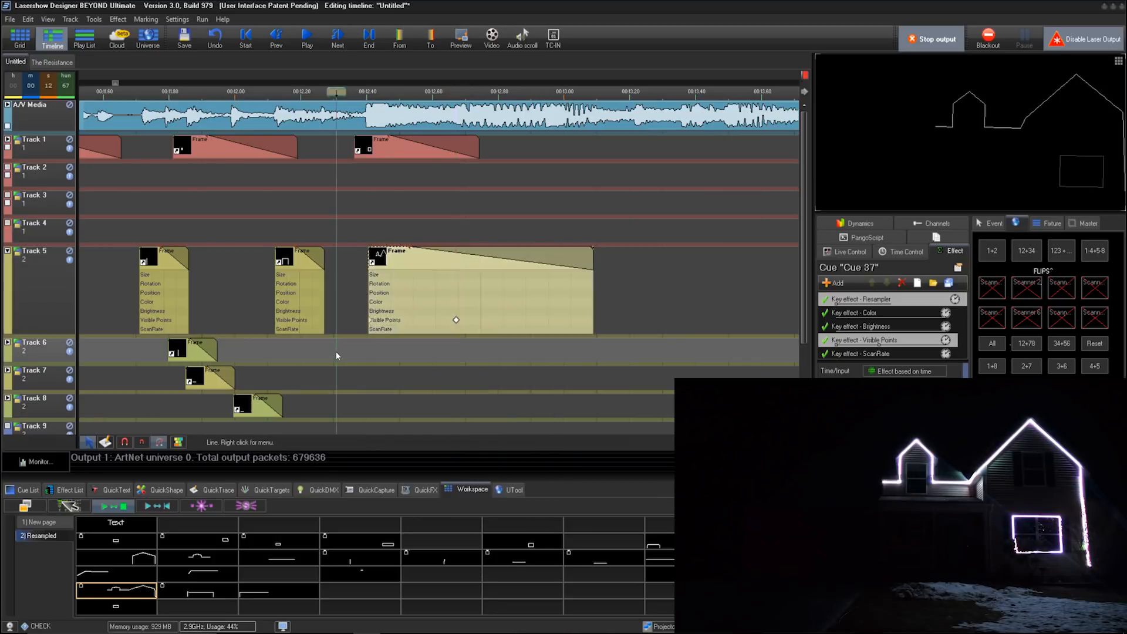
left_click(358, 275)
key("space")
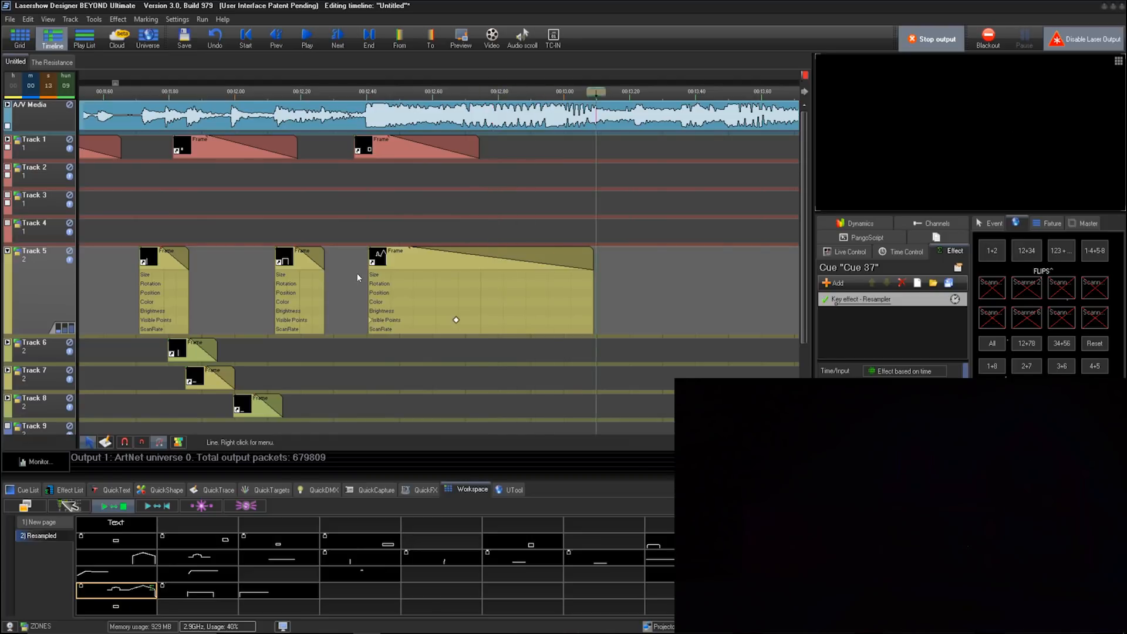
left_click(349, 273)
key("space")
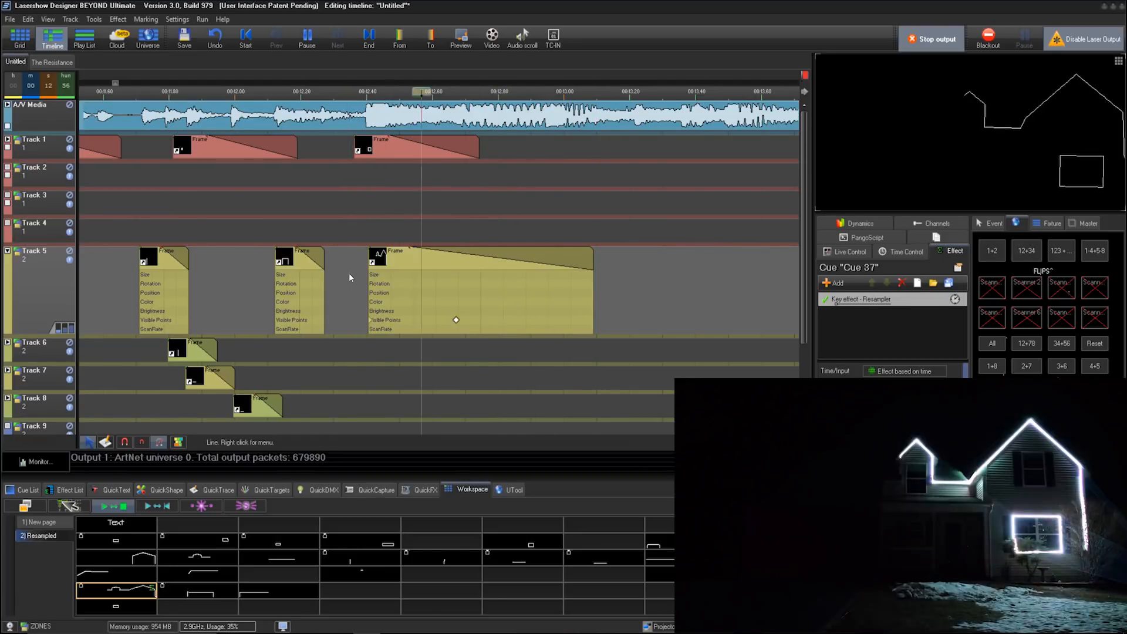
scroll(435, 306, "down", 4)
left_click(285, 281)
key("space")
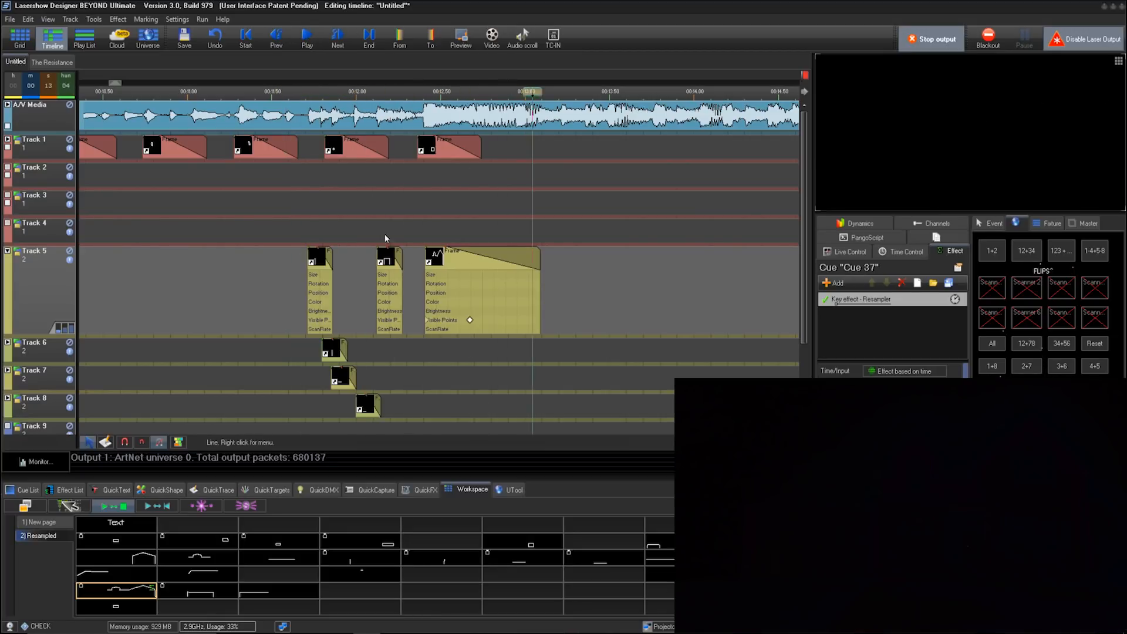
left_click(407, 225)
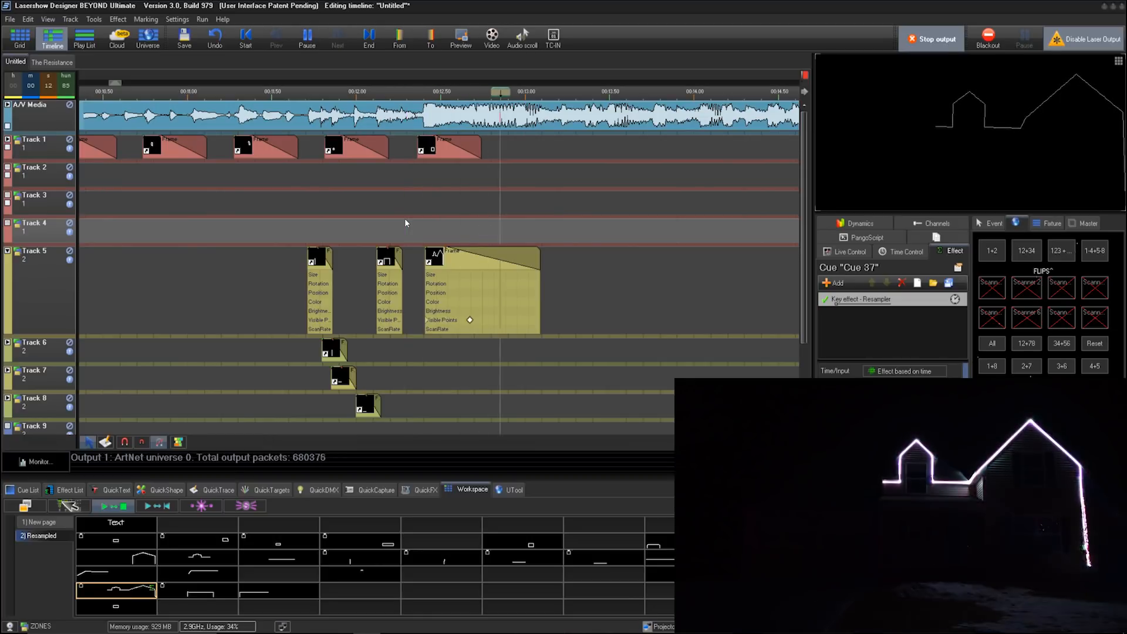
scroll(362, 202, "down", 1)
scroll(592, 249, "down", 5)
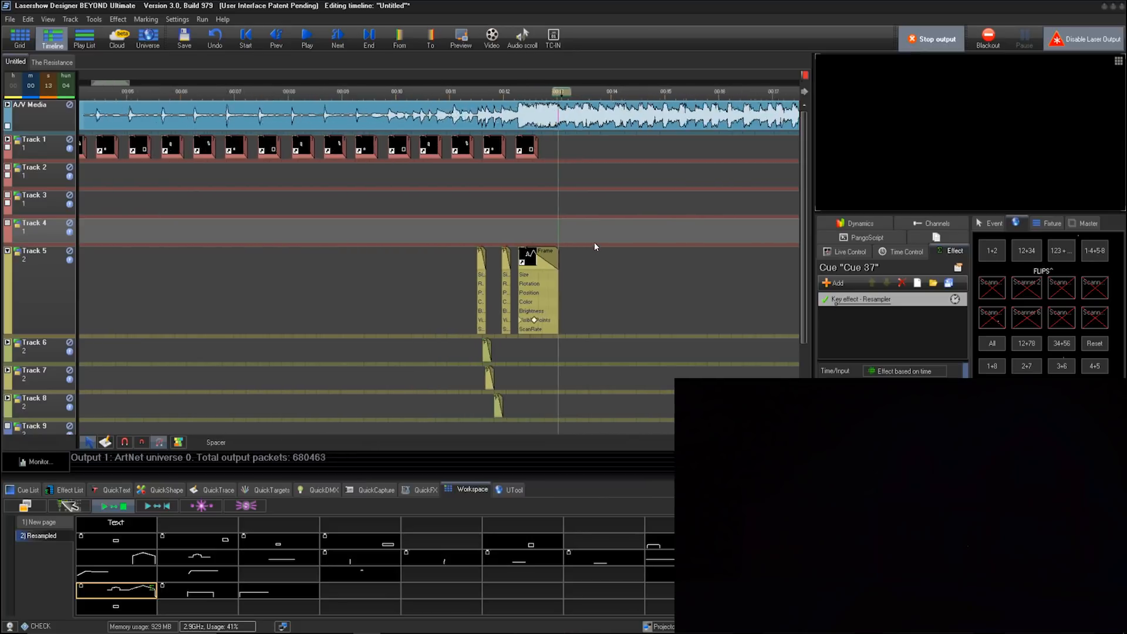
left_click(286, 242)
key("space")
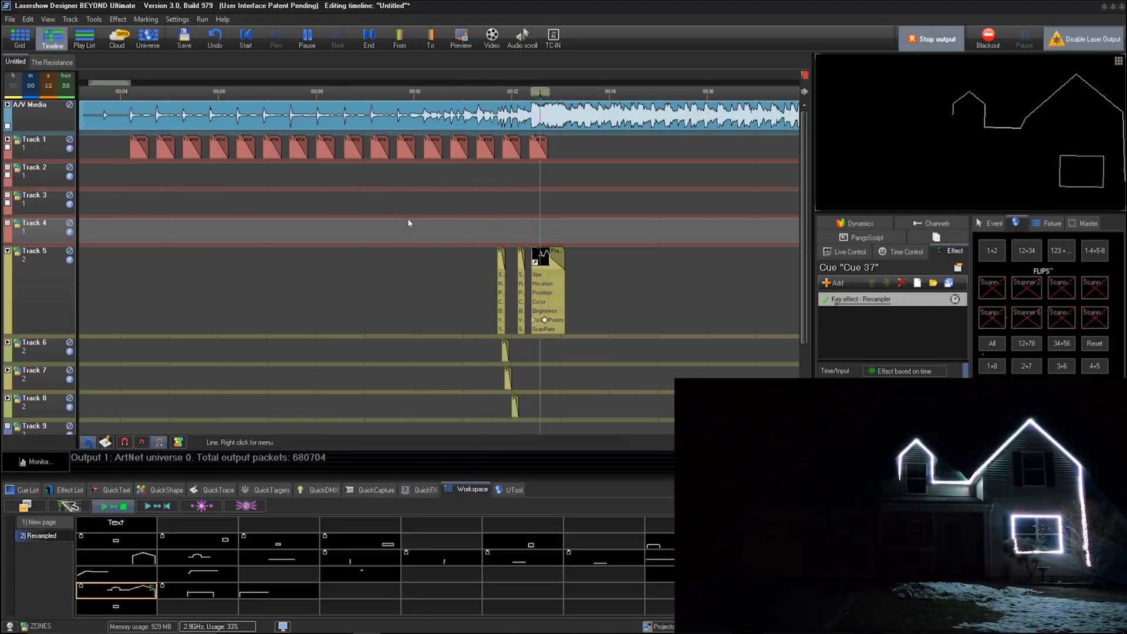
Listen to the music beyond the roofline event to find where the next cues belong
key("space")
scroll(528, 214, "up", 5)
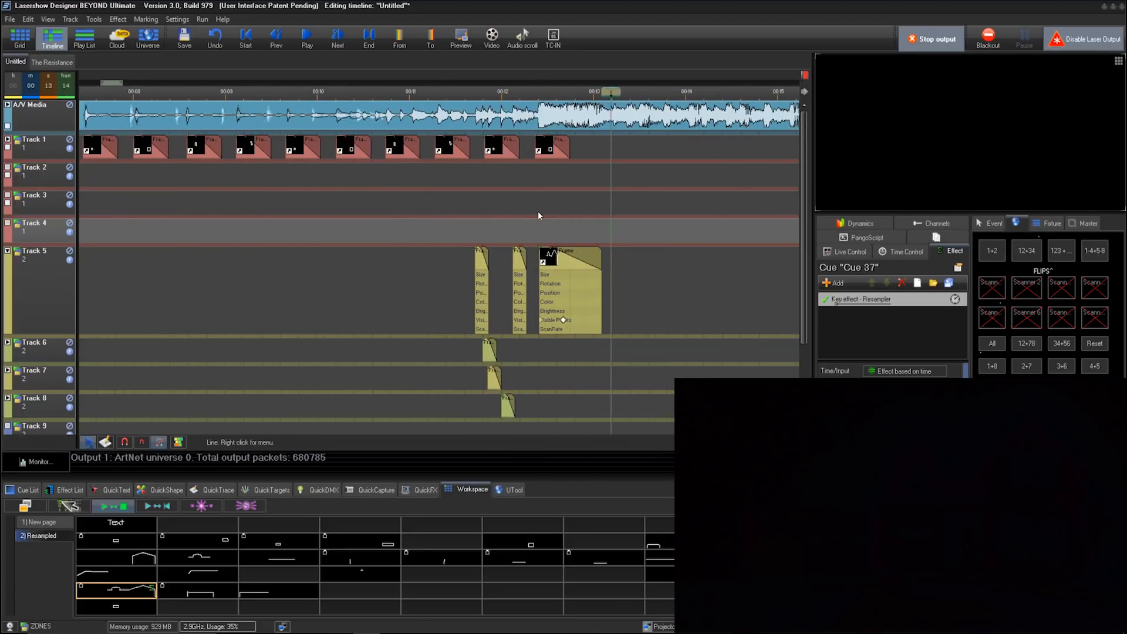
scroll(446, 210, "down", 3)
key("space")
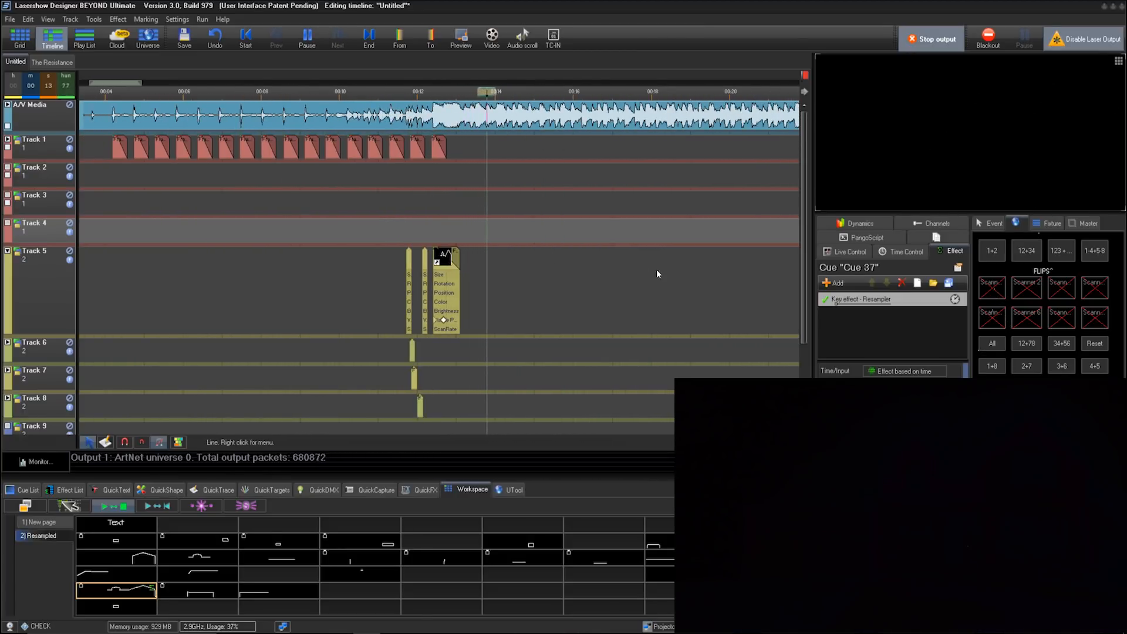
scroll(643, 269, "down", 2)
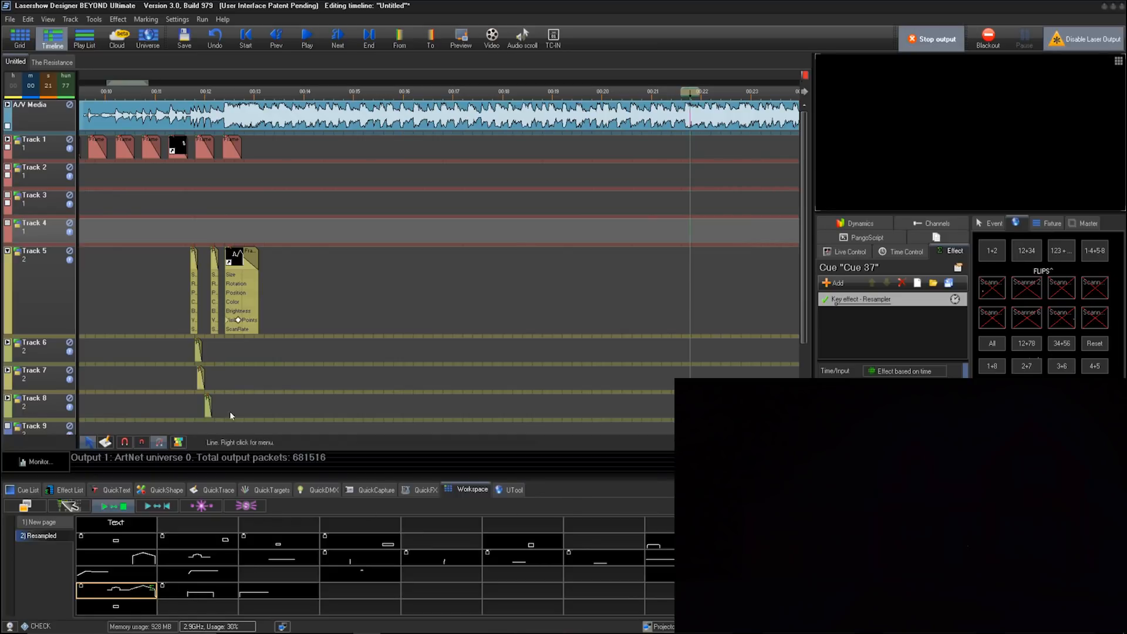
Place the roofline frame on Track 1 at about 12.97 s, after the last existing event
left_click(229, 207)
key("space")
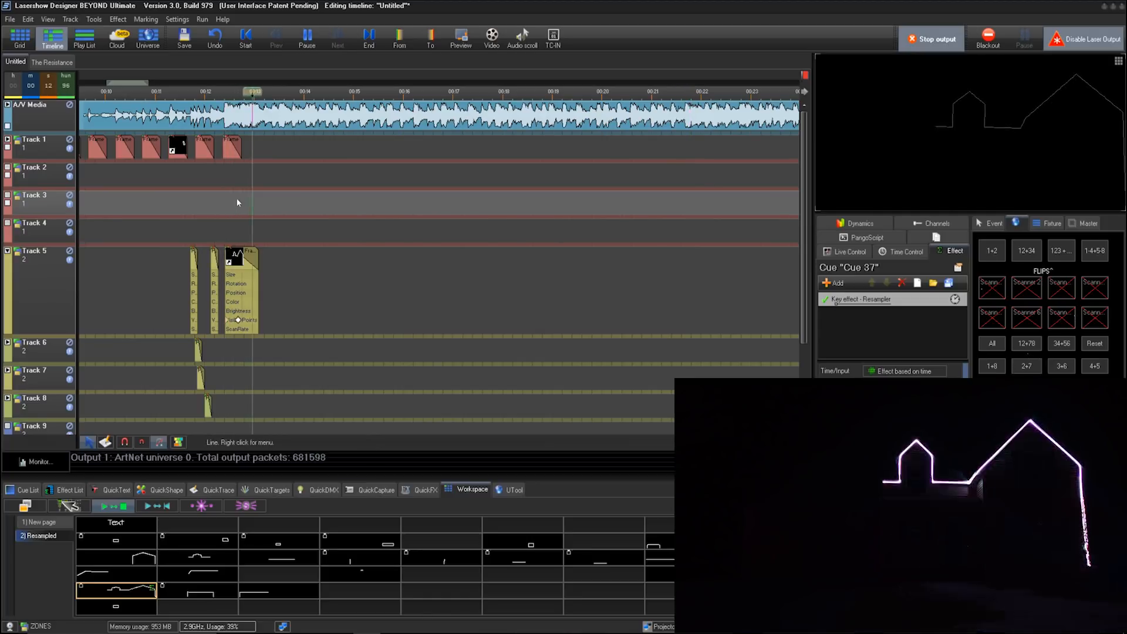
left_click(251, 140)
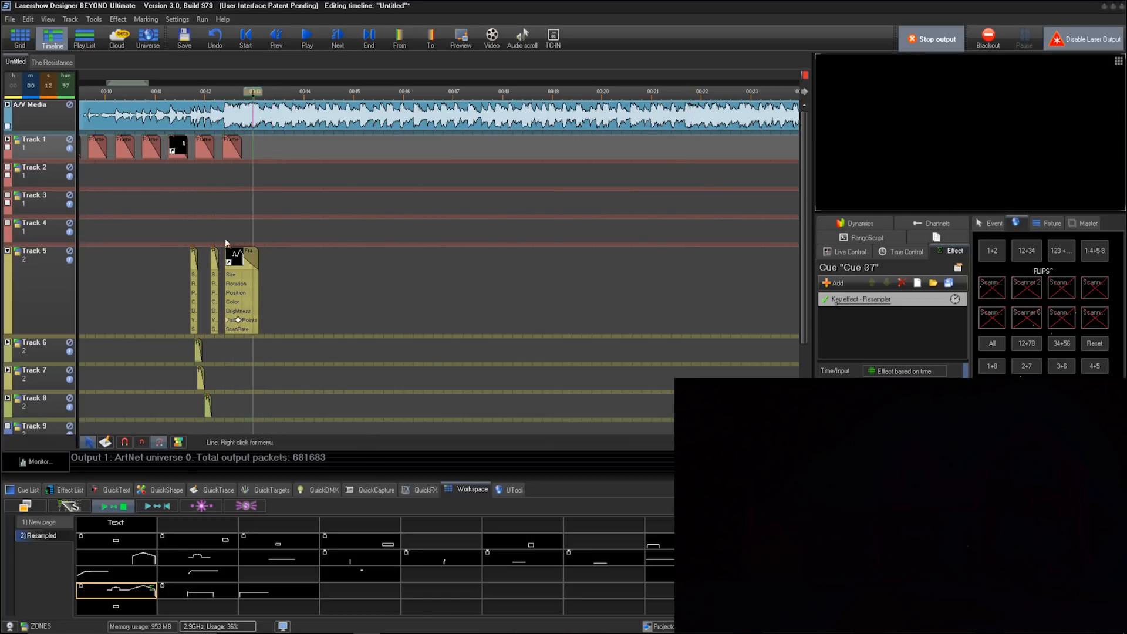
left_click_drag(139, 592, 216, 368)
left_click(234, 254)
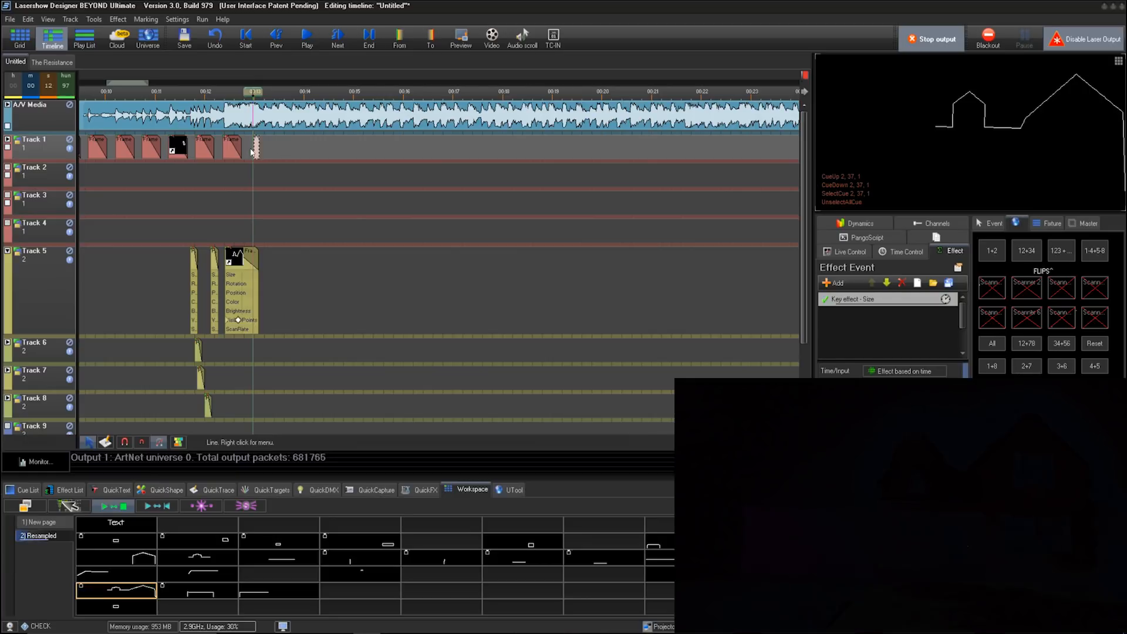
Adjust the new Track 1 roofline event to run from 00:00:12.95 to 00:00:13.10
scroll(328, 365, "up", 5)
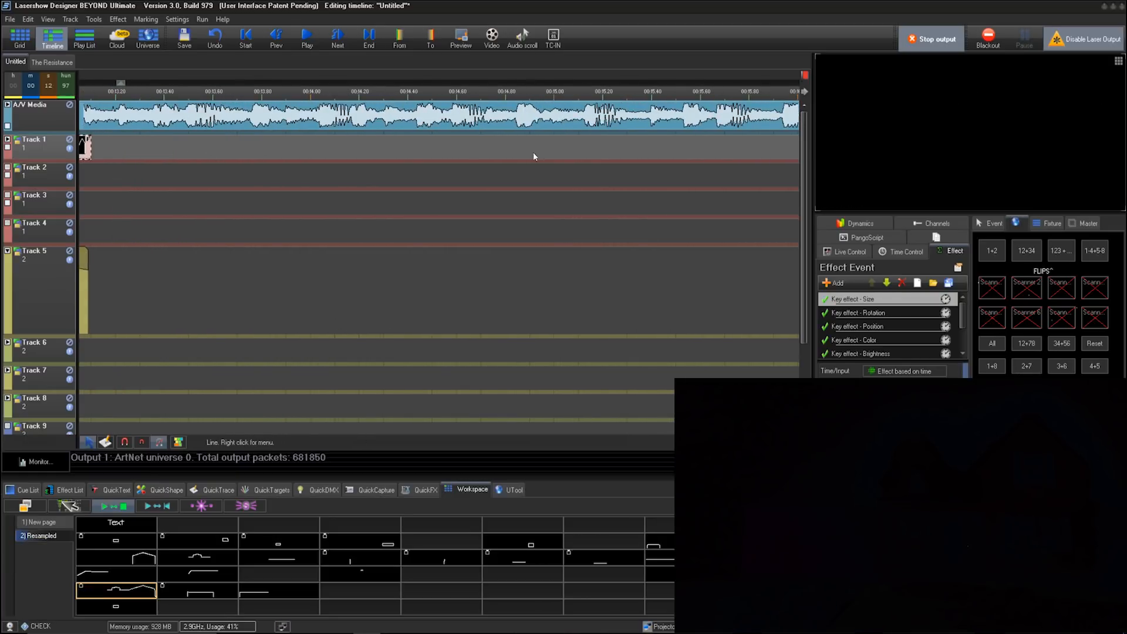
scroll(529, 157, "down", 2)
scroll(105, 177, "up", 4)
left_click_drag(205, 145, 193, 135)
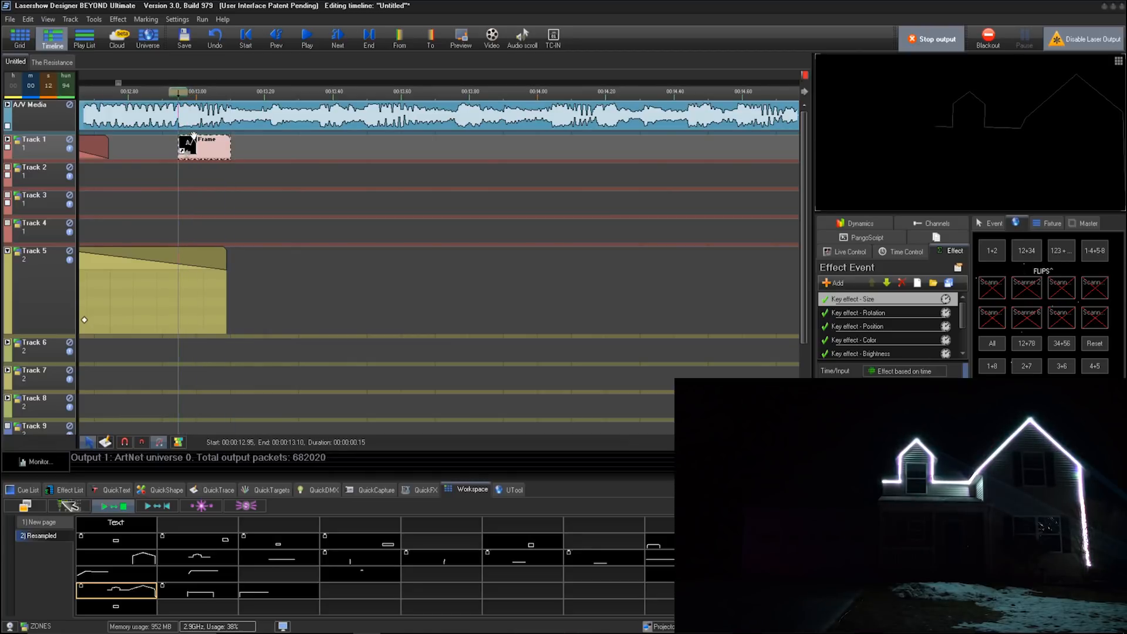
Place the porch outline frame on Track 6, aligned with the start of the new Track 1 roofline event
scroll(306, 155, "down", 3)
left_click(202, 591)
left_click_drag(282, 399, 255, 351)
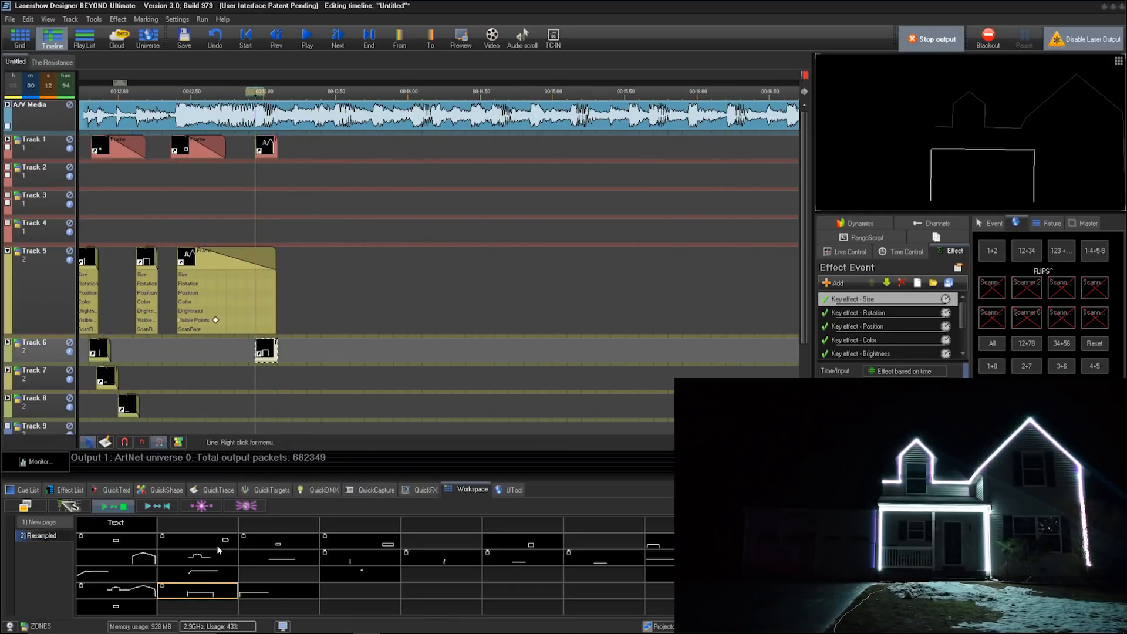
Place the garage outline frame on Track 9, aligned with the start of the Track 6 porch event, and collapse Track 5
left_click(256, 593)
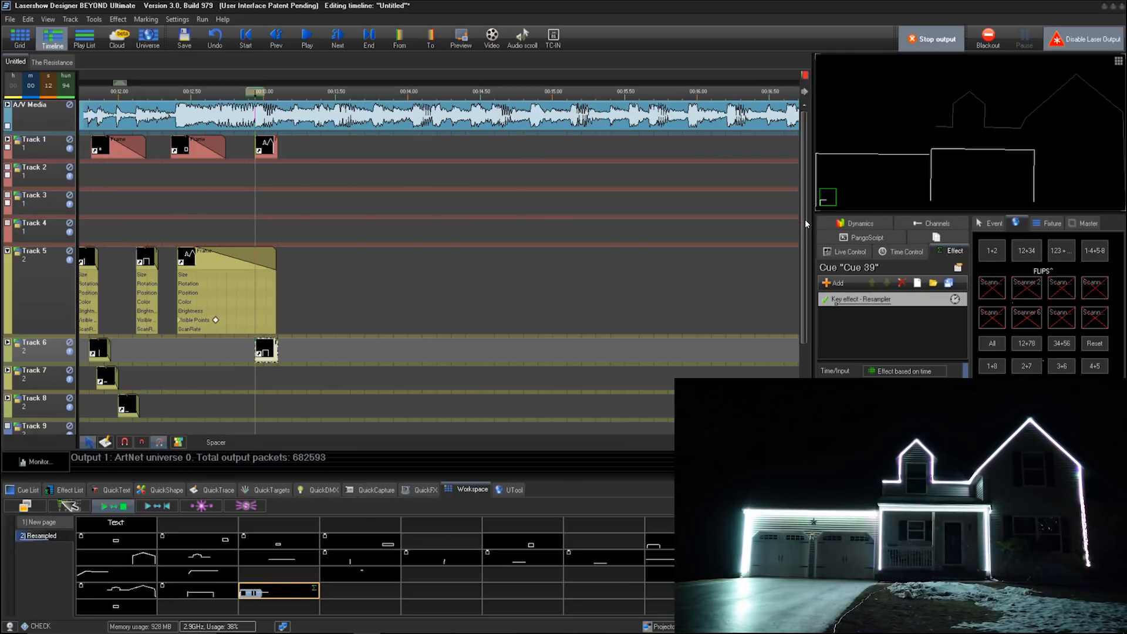
scroll(805, 219, "down", 2)
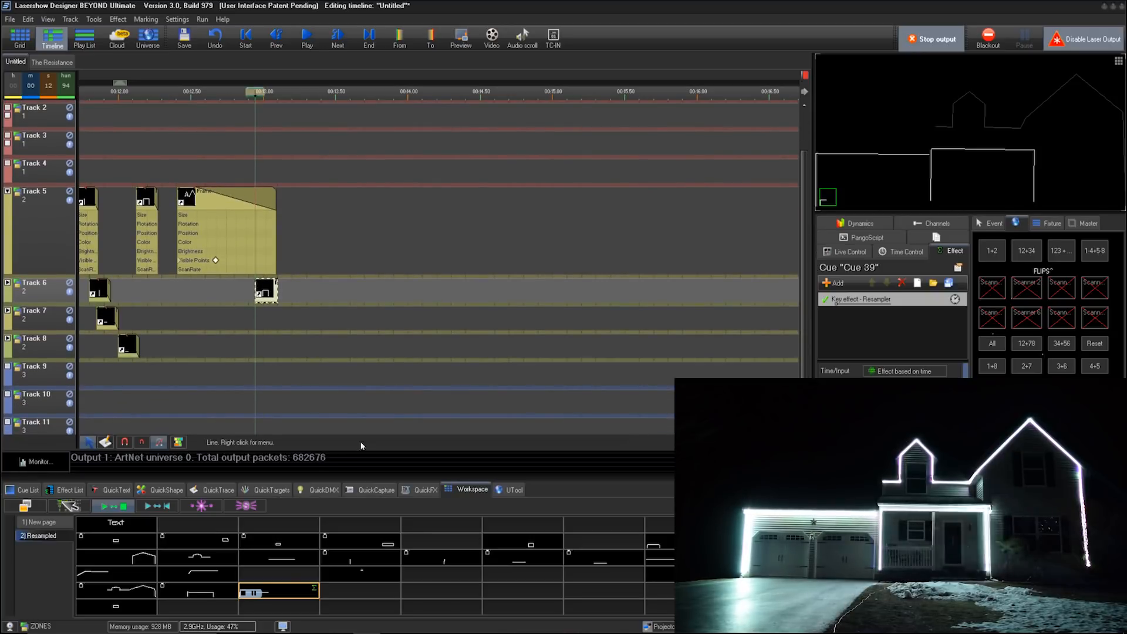
left_click_drag(277, 588, 282, 493)
left_click_drag(272, 371, 266, 373)
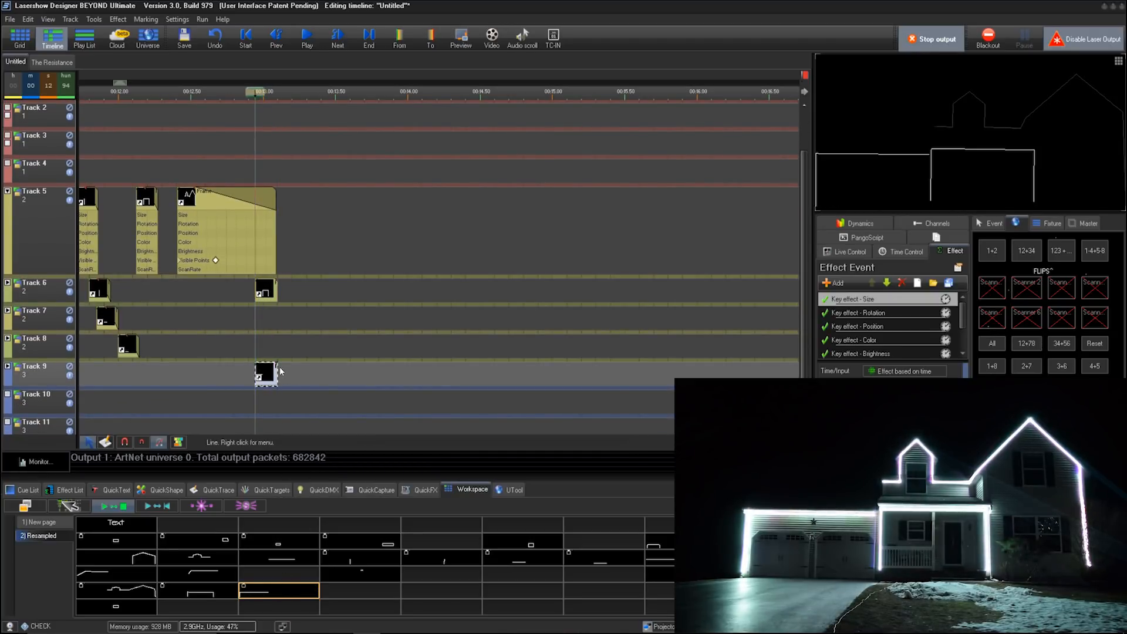
left_click(8, 191)
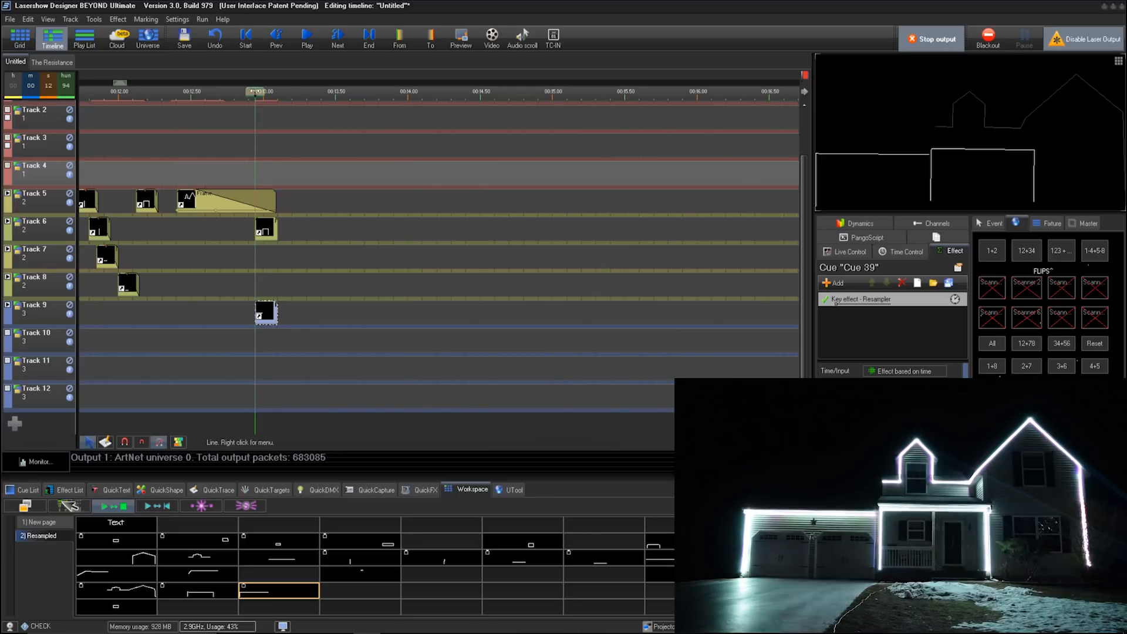
Extend the new roofline, porch and garage events on Tracks 1, 6 and 9 to end at about 00:00:16.18
left_click_drag(254, 92, 259, 91)
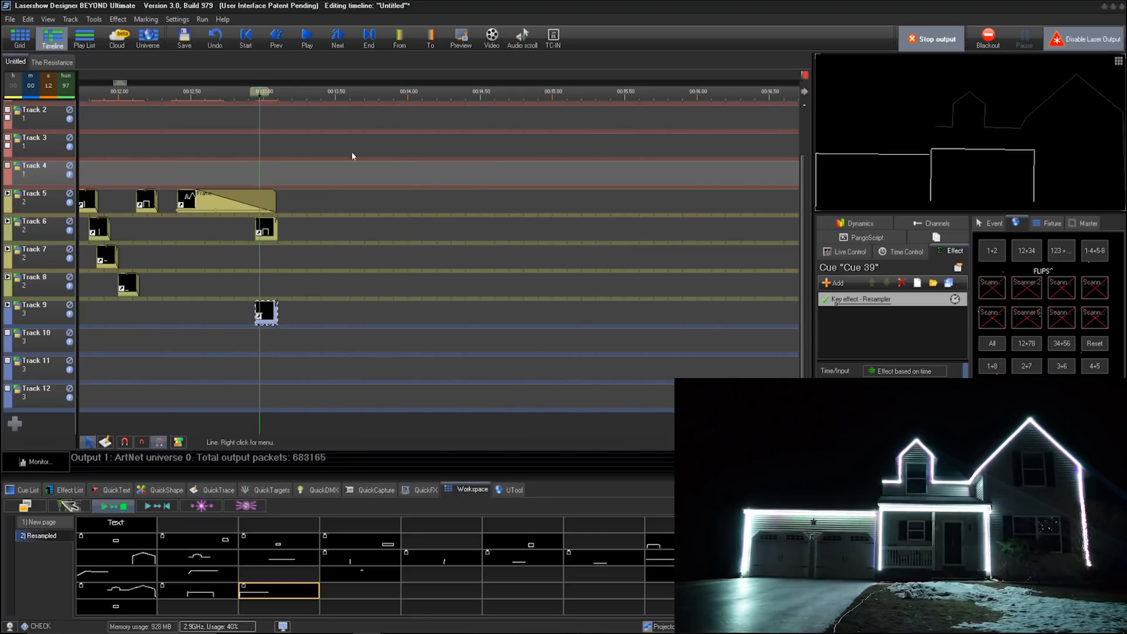
left_click_drag(802, 252, 802, 204)
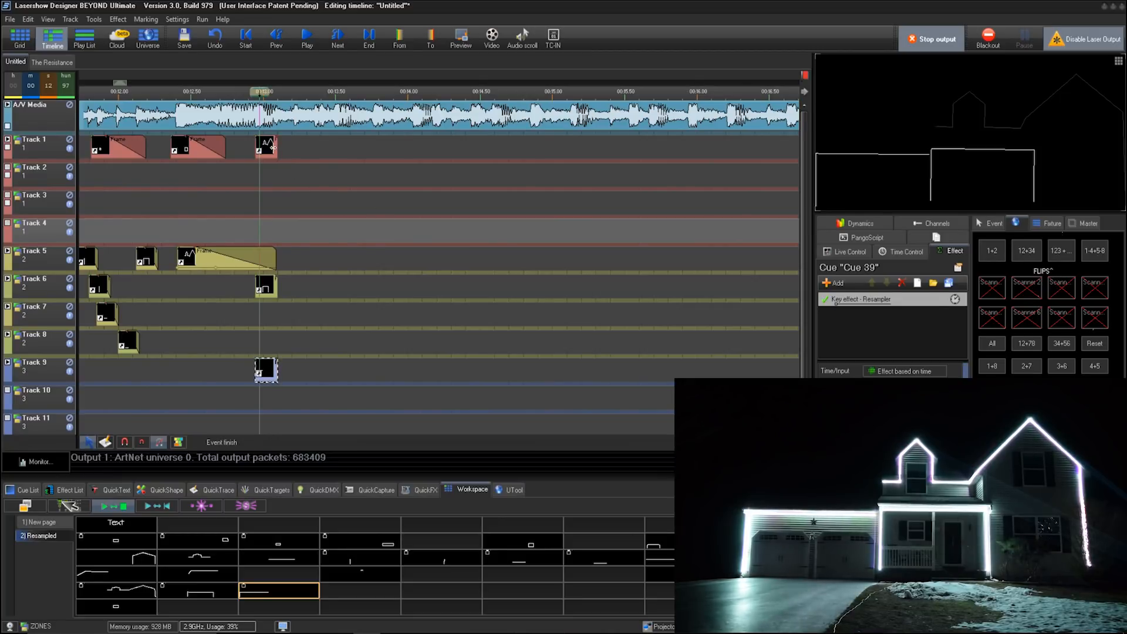
left_click_drag(273, 147, 722, 148)
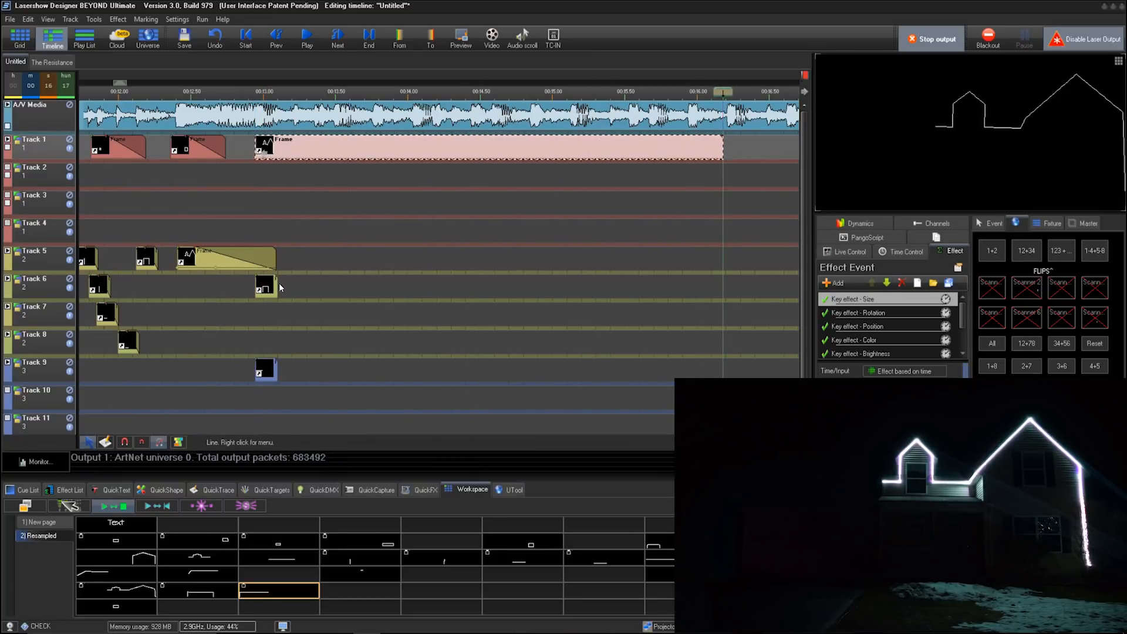
left_click_drag(276, 281, 722, 247)
left_click_drag(276, 368, 720, 368)
Expand Track 1 and replace the long roofline event's ScanRate effect with a Color noise key effect
double_click(372, 144)
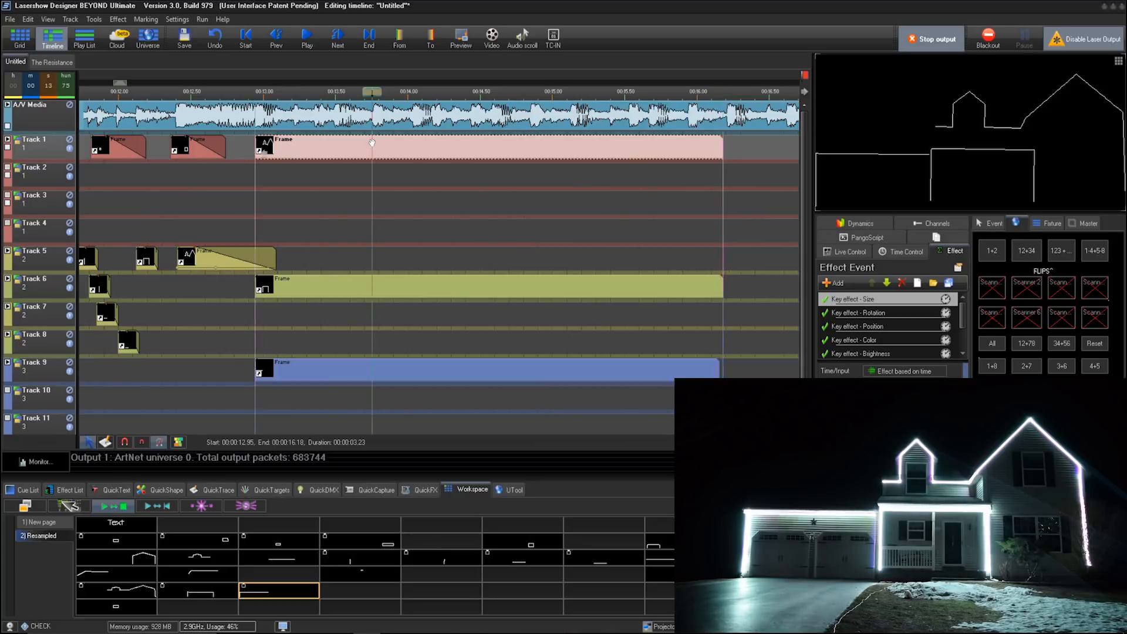
left_click(237, 220)
right_click(276, 217)
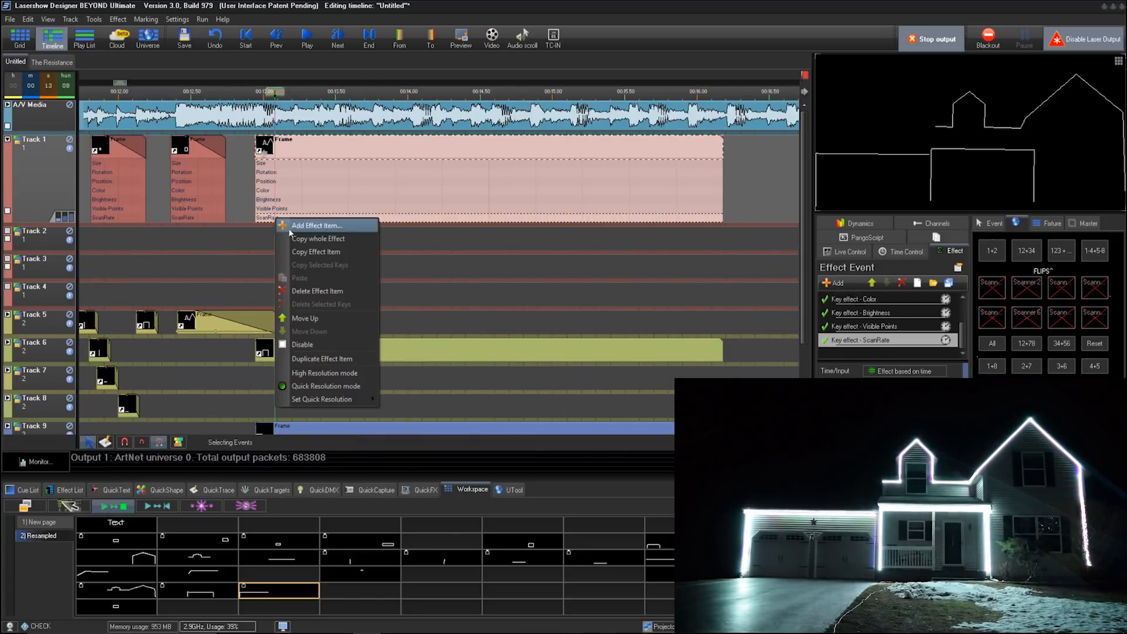
left_click(317, 291)
right_click(296, 210)
left_click(327, 220)
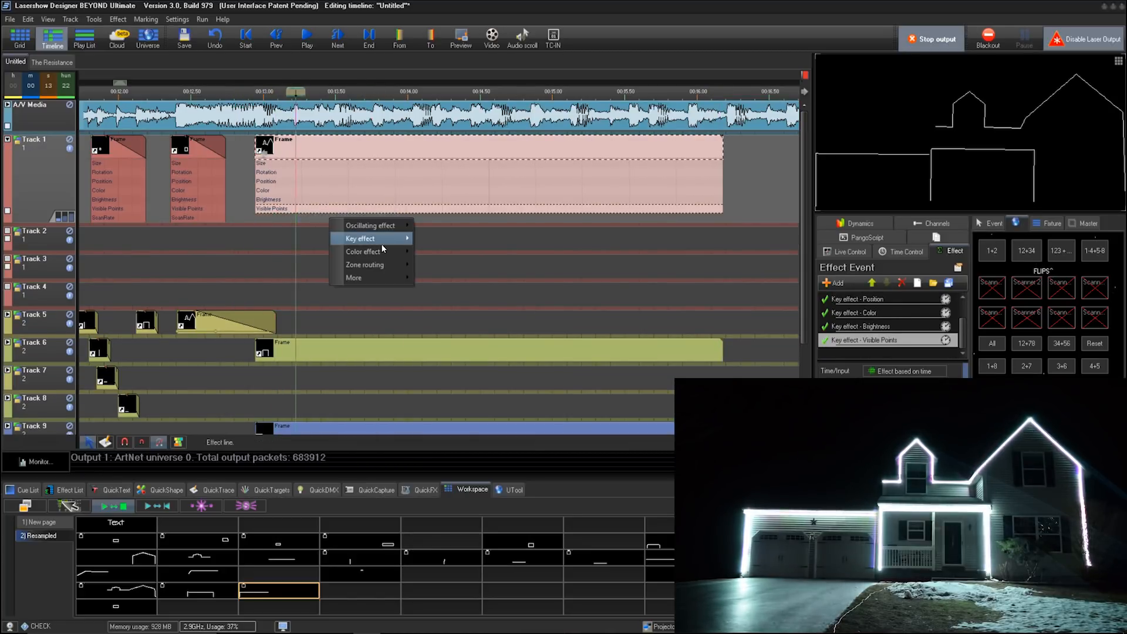
mouse_move(369, 238)
mouse_move(446, 252)
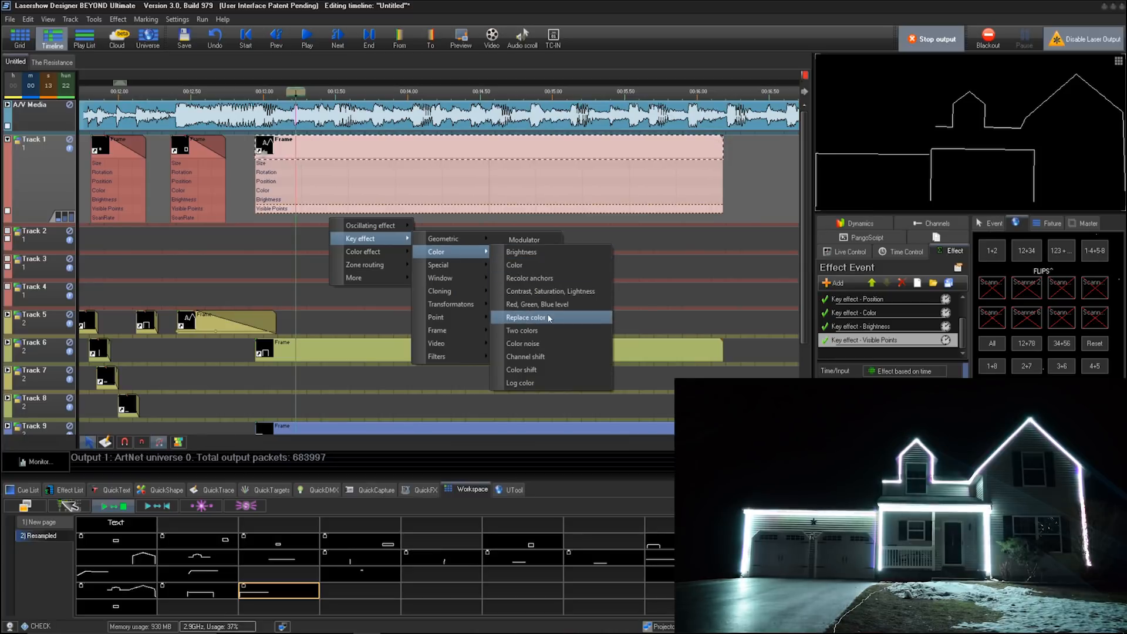
left_click(521, 343)
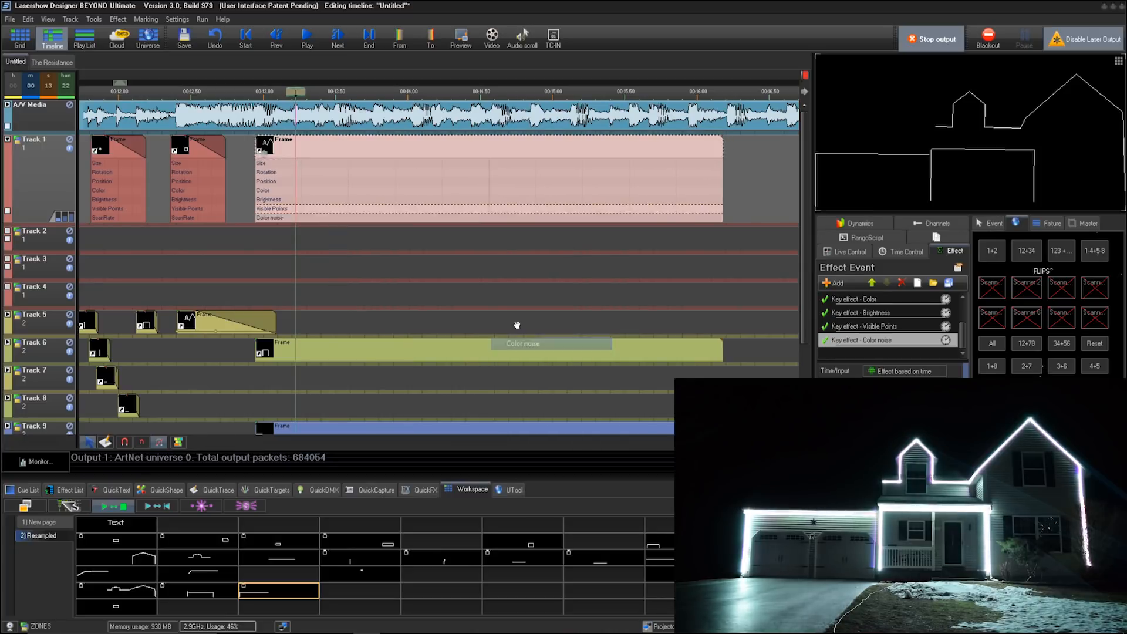
Key the Color noise effect at the start of the Track 1 roofline event with a Point number of about 459 and preview it
double_click(303, 218)
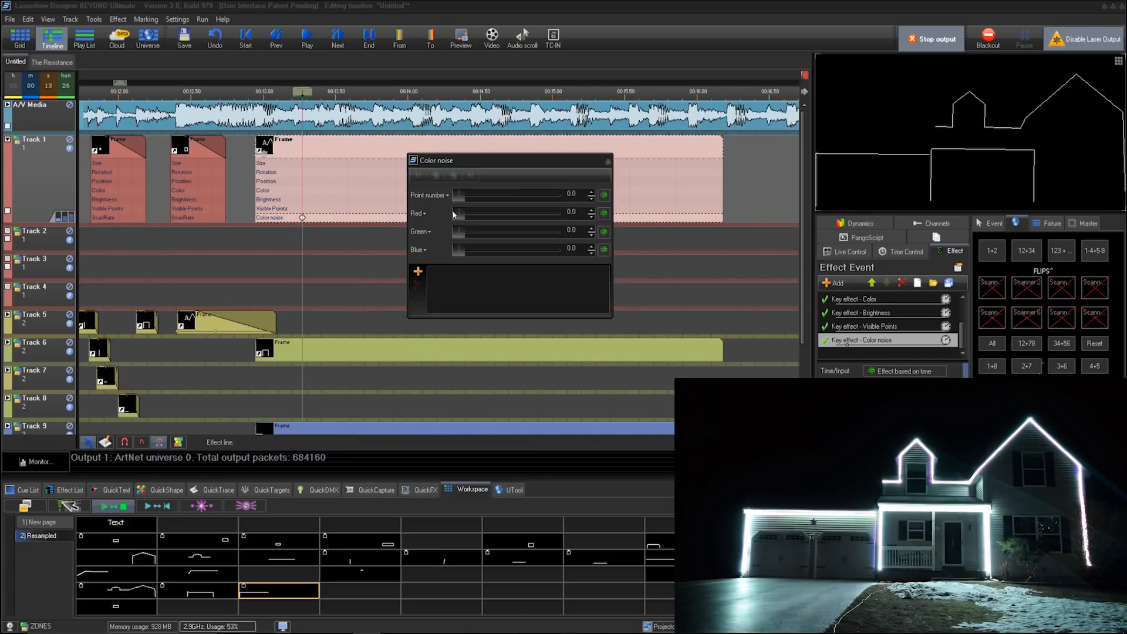
left_click_drag(461, 192, 484, 196)
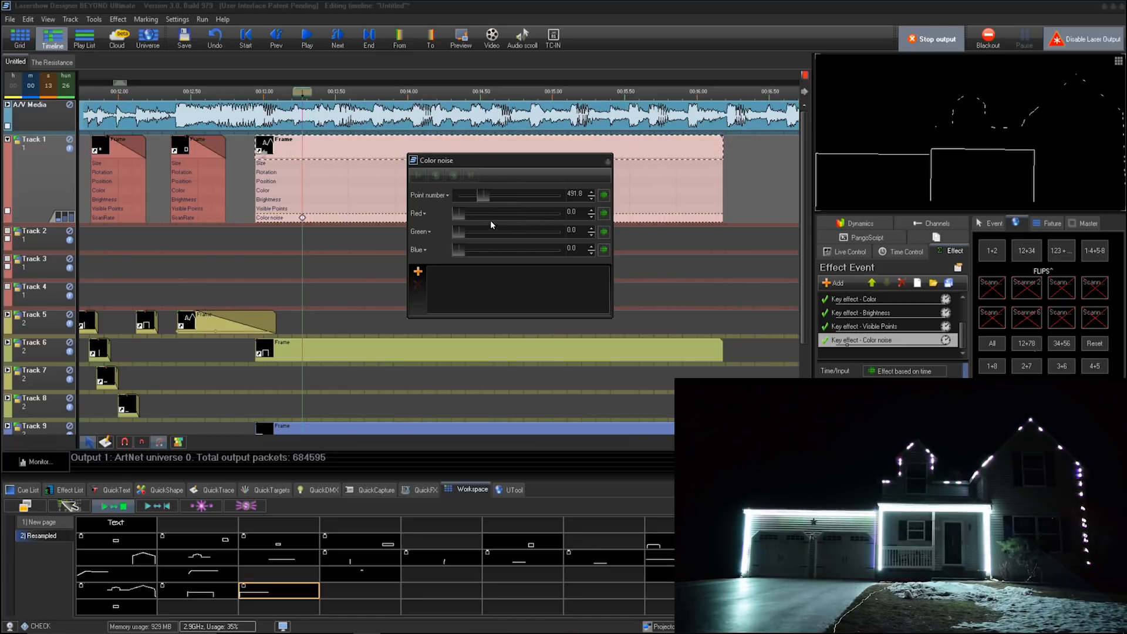
left_click(259, 222)
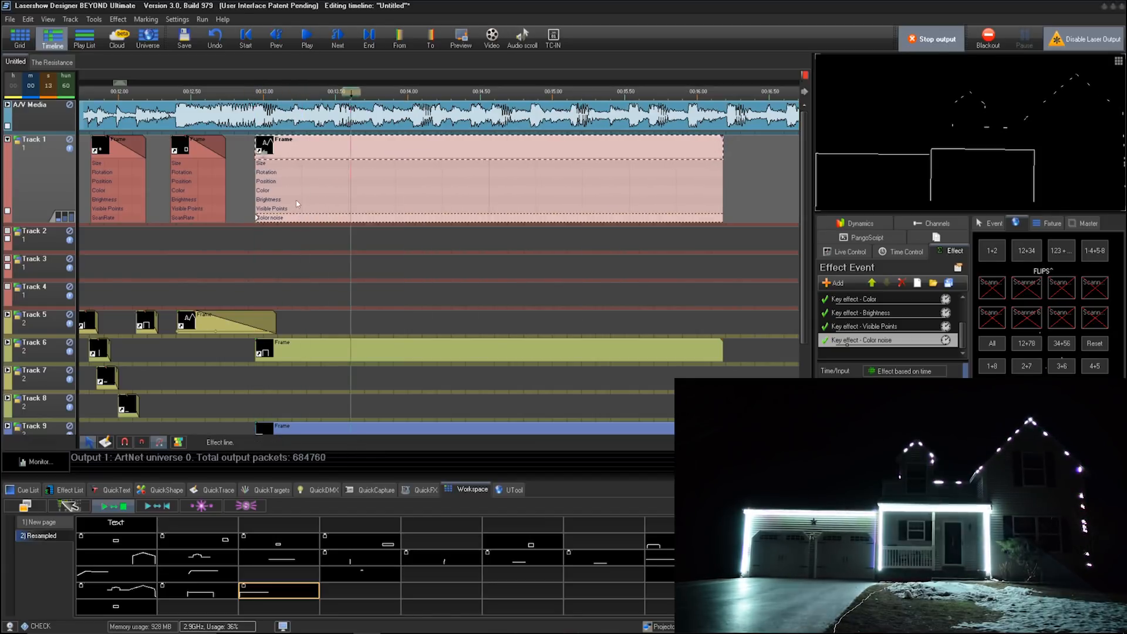
double_click(258, 220)
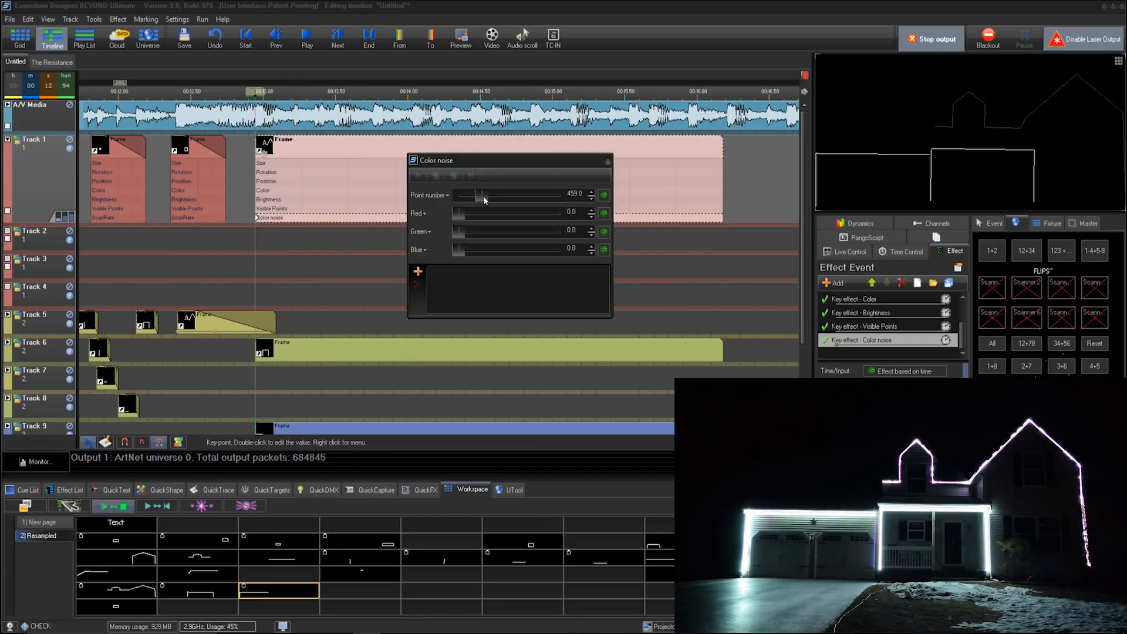
left_click(228, 236)
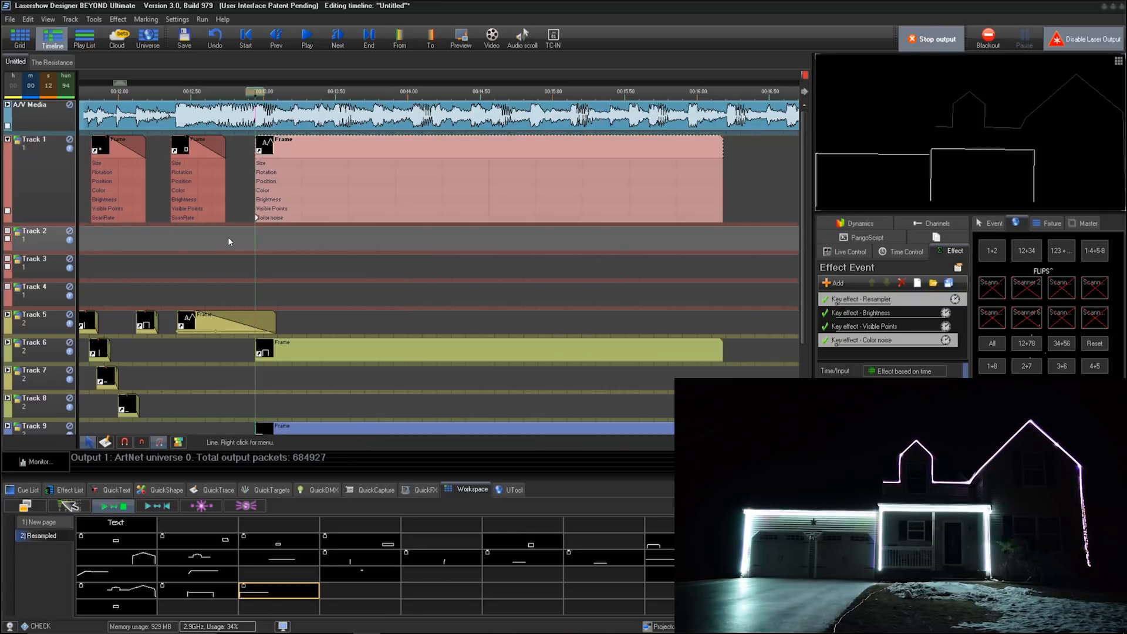
key("space")
Copy the whole effect of the Track 1 roofline event and paste it over the effects of the long Track 6 and Track 9 events
left_click(280, 220)
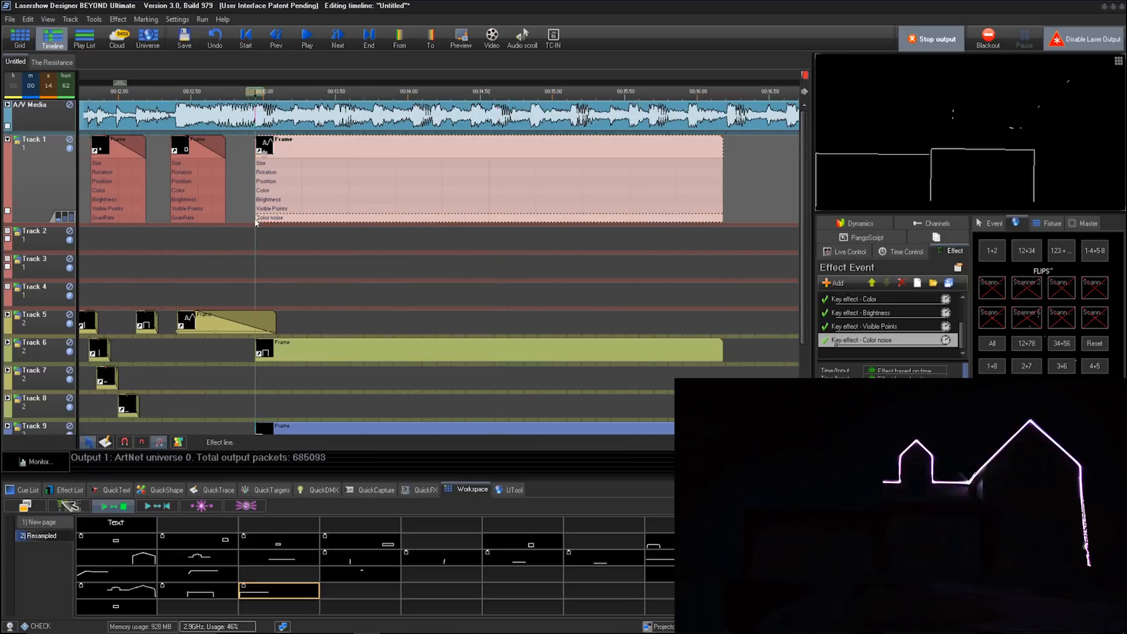
right_click(280, 220)
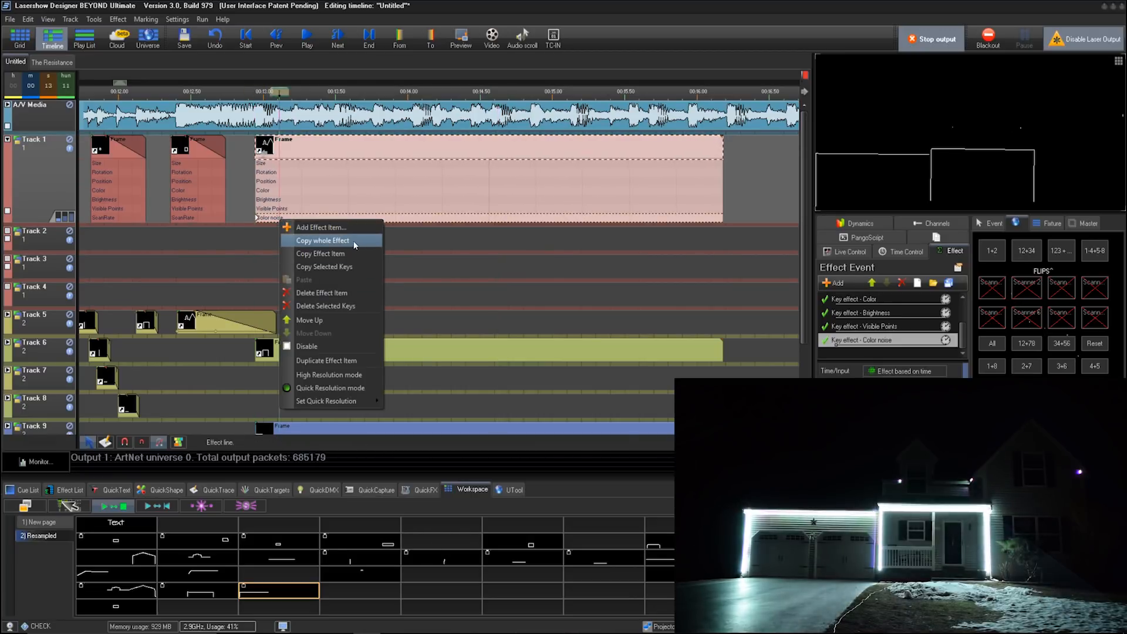
left_click(322, 240)
left_click(369, 350)
right_click(838, 323)
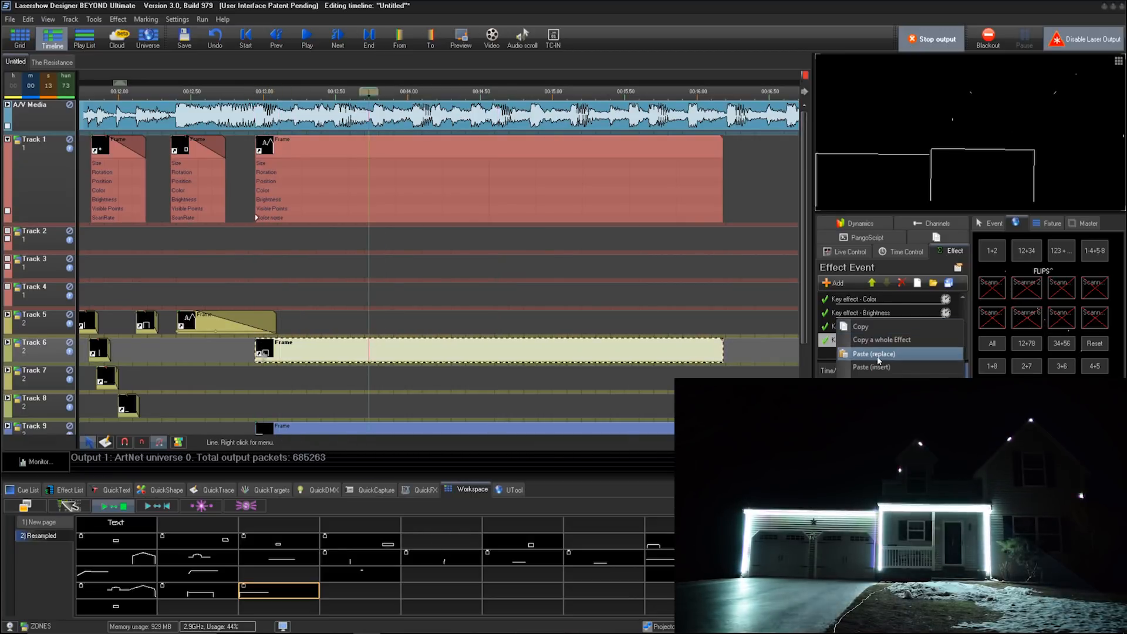
left_click(876, 354)
left_click(502, 426)
right_click(838, 322)
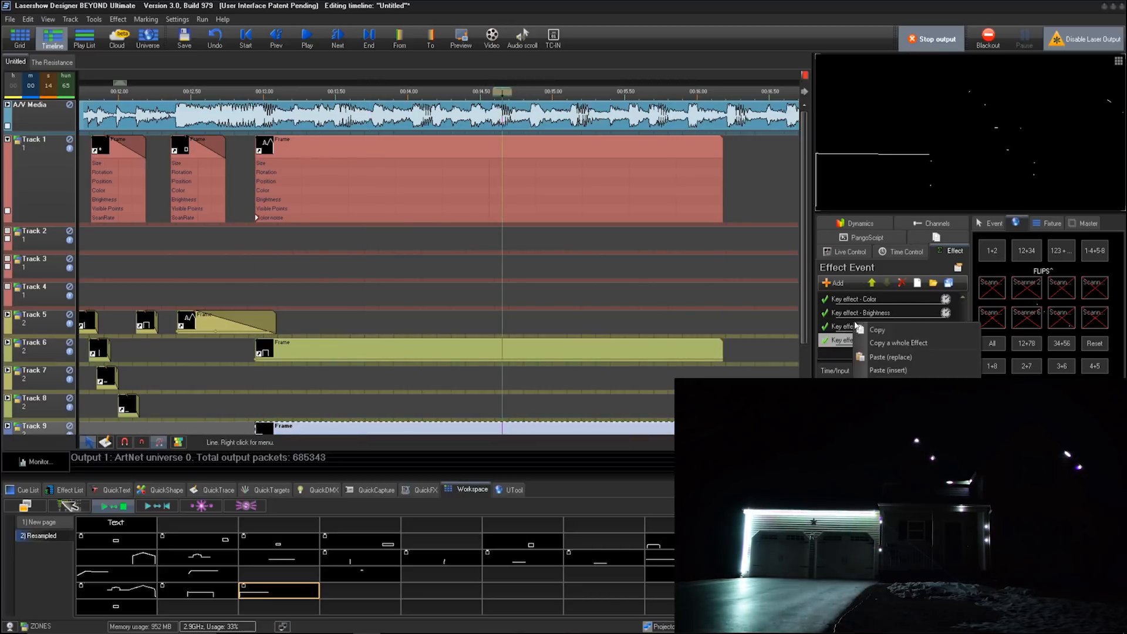
left_click(884, 358)
Play the show through the noise section and past its end to check the sparkle and locate the next cue
scroll(629, 315, "down", 6)
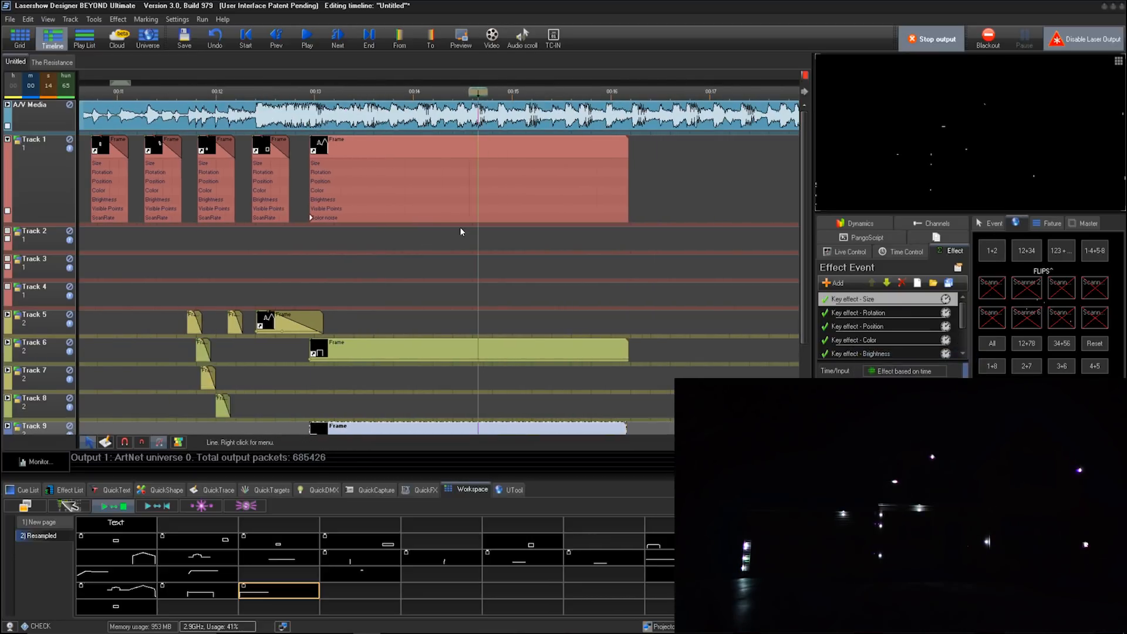
left_click(113, 340)
key("space")
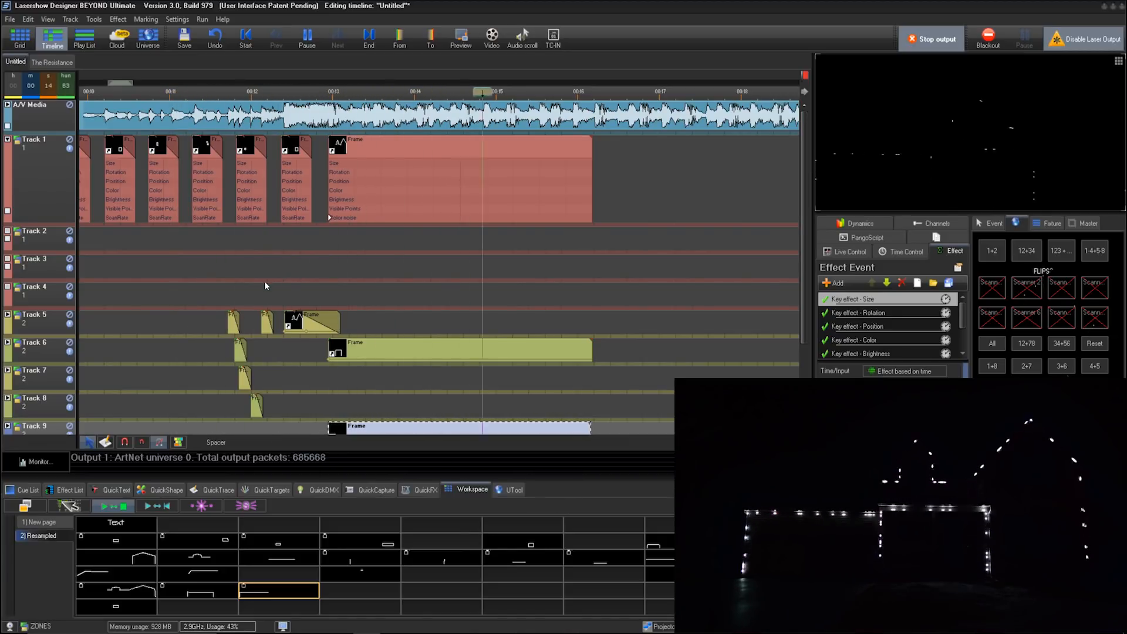
scroll(262, 273, "down", 1)
scroll(258, 272, "down", 1)
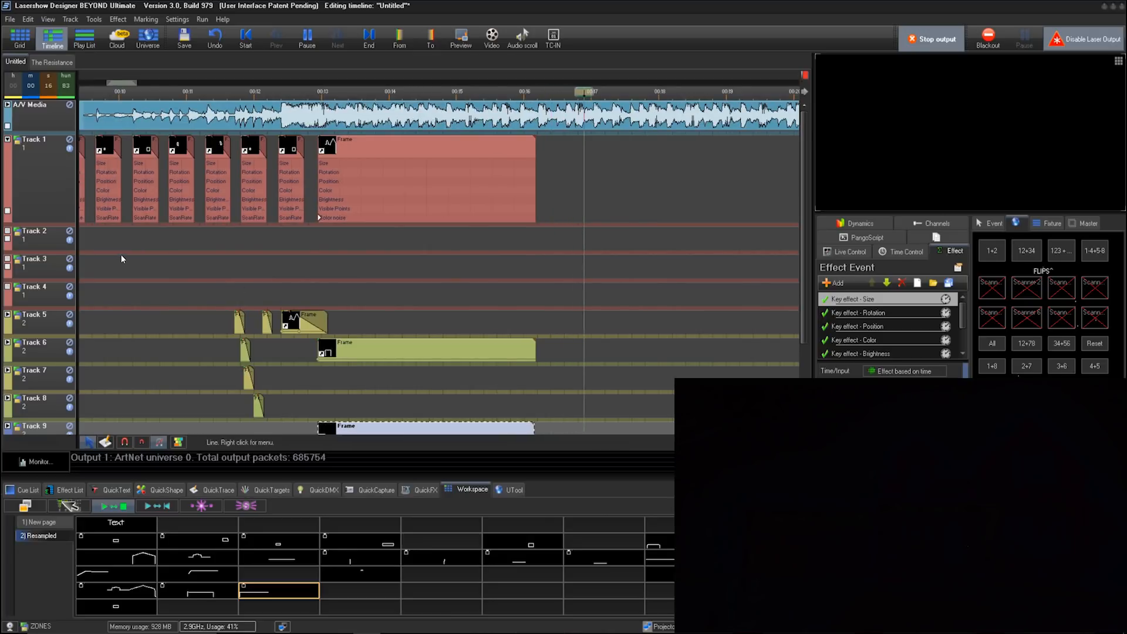
scroll(124, 264, "down", 4)
key("space")
scroll(305, 256, "down", 3)
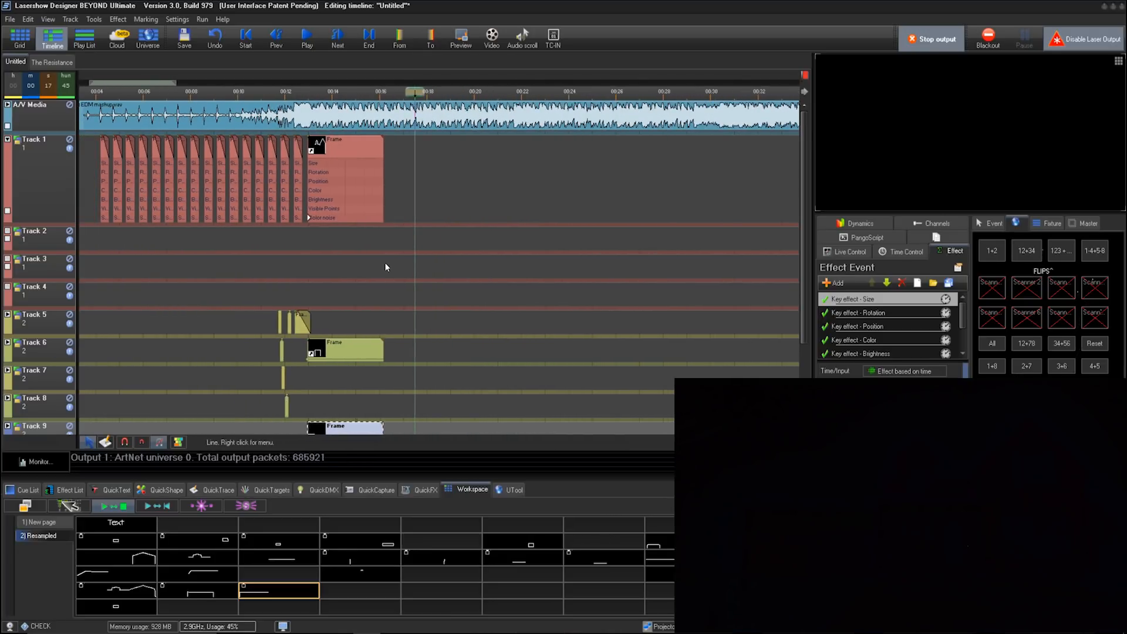
Collapse Track 1 and place the roofline frame on it from 00:00:18.09 to 00:00:20.57
scroll(393, 262, "up", 5)
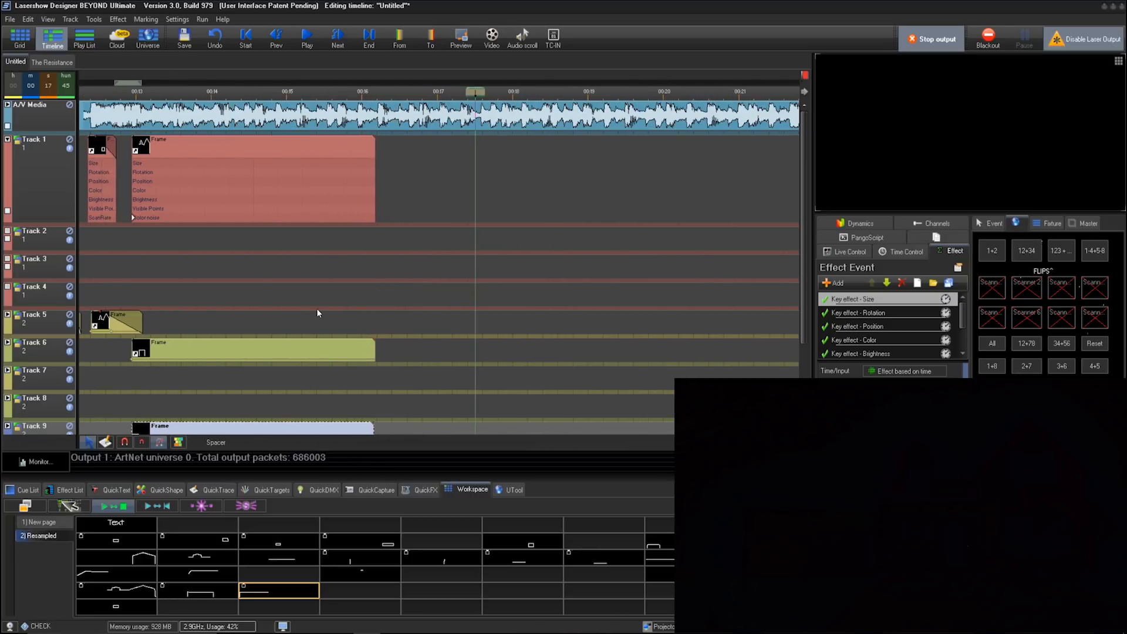
left_click(22, 142)
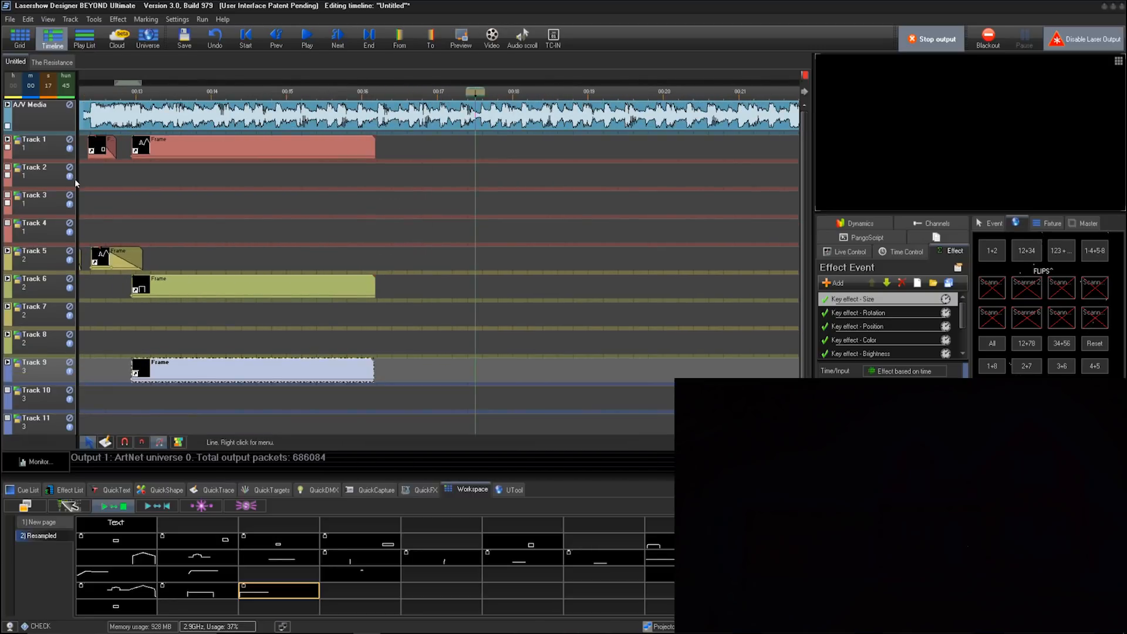
left_click(278, 590)
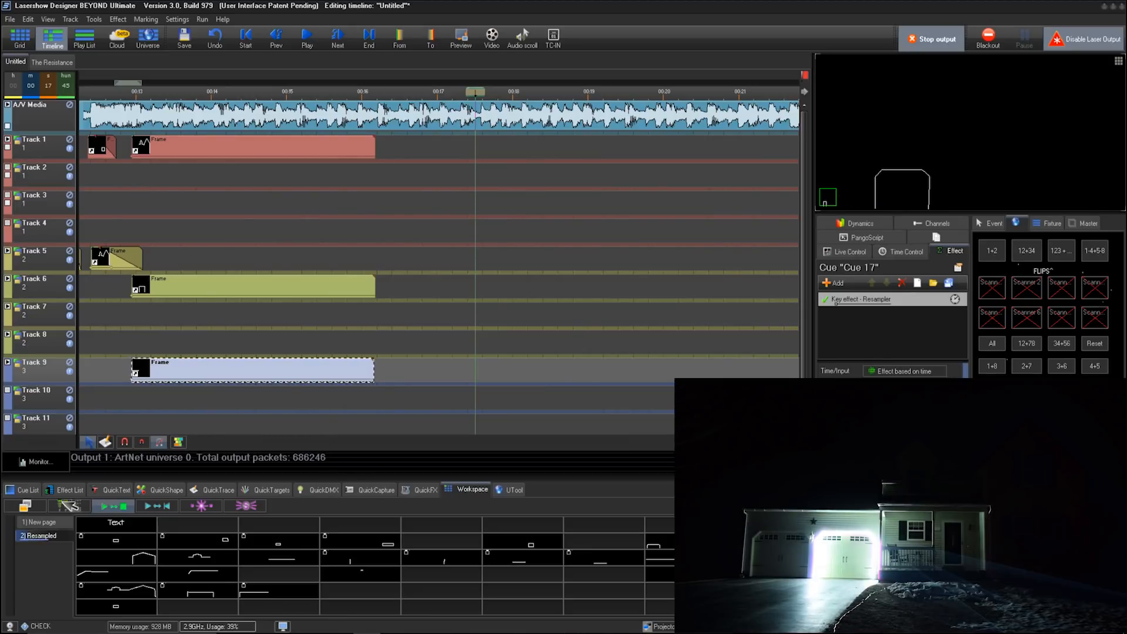
left_click(120, 589)
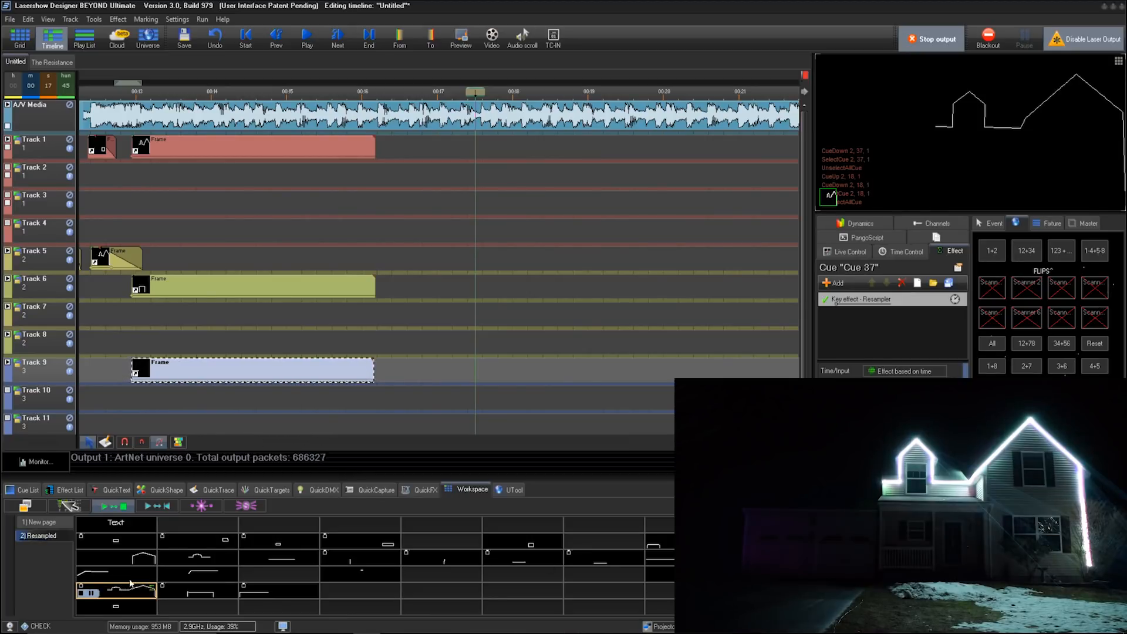
left_click(403, 148)
left_click_drag(421, 145, 701, 143)
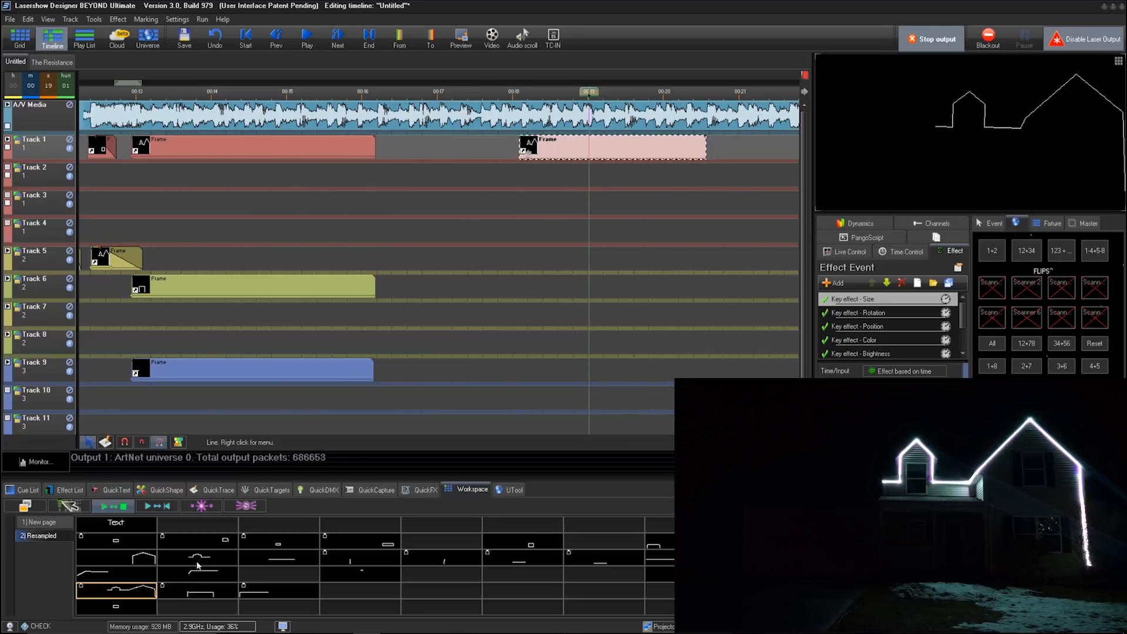
left_click(530, 201)
double_click(573, 132)
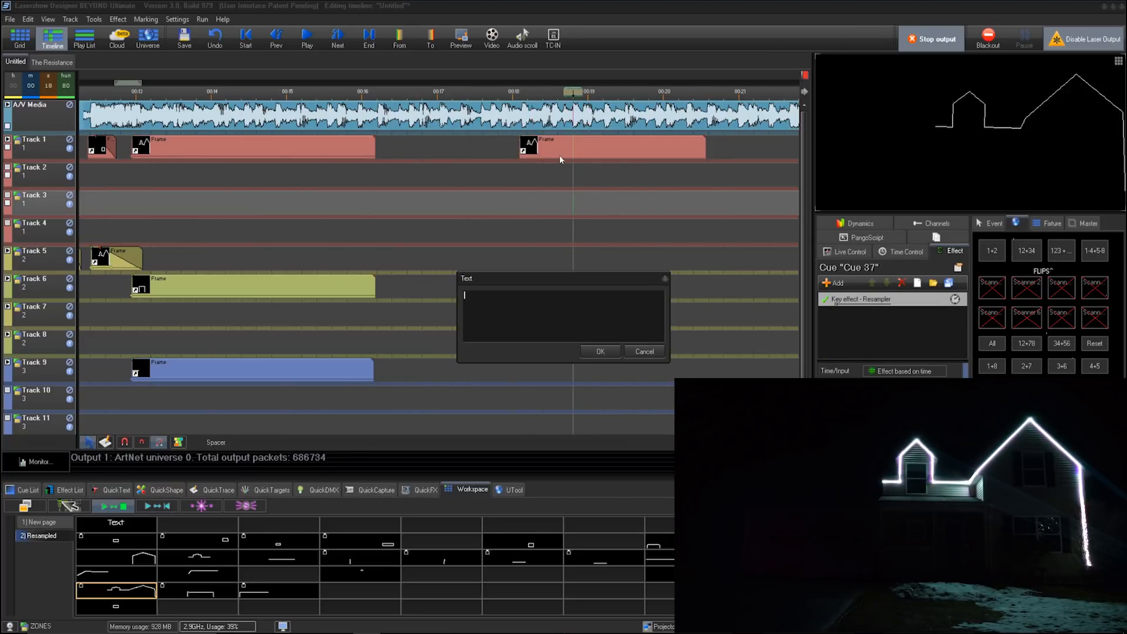
left_click(631, 354)
Show the effect rows of the new Track 1 roofline event and delete the effect item below Visible Points
left_click(557, 149)
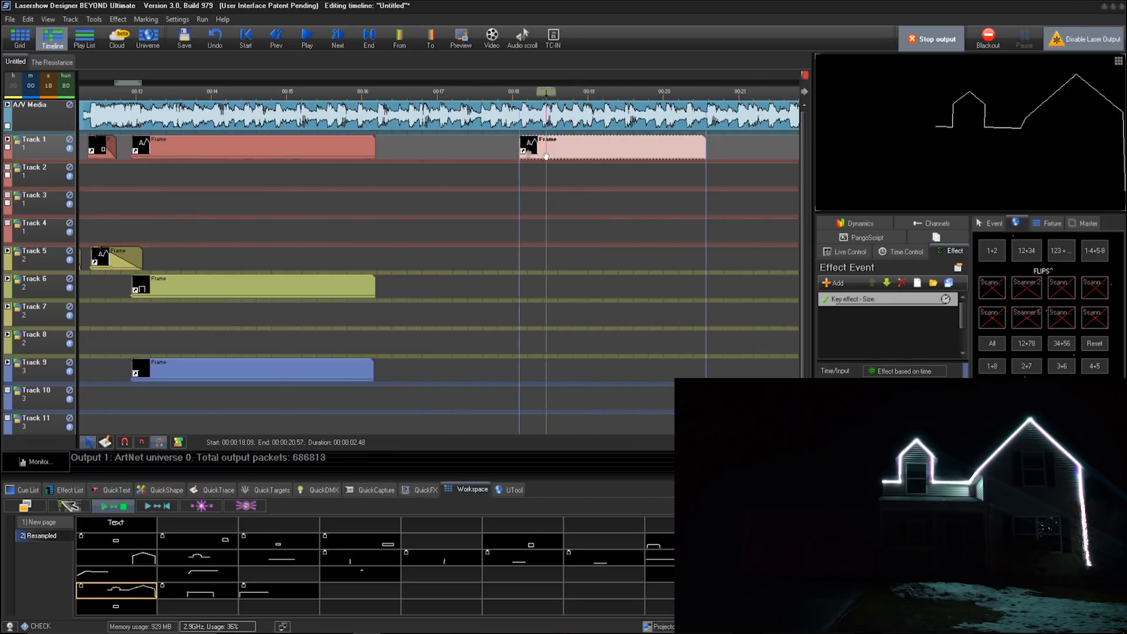
right_click(556, 218)
left_click(592, 285)
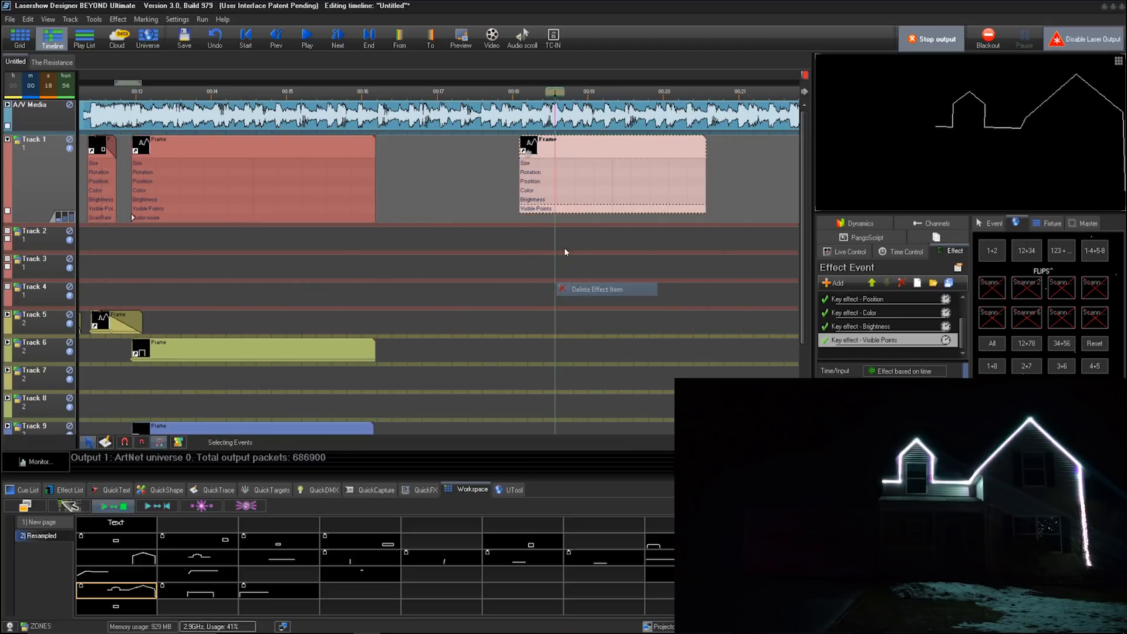
Add a Rectangle Clip In key effect from the Window group to the new Track 1 roofline event and place its first key
right_click(557, 218)
left_click(589, 219)
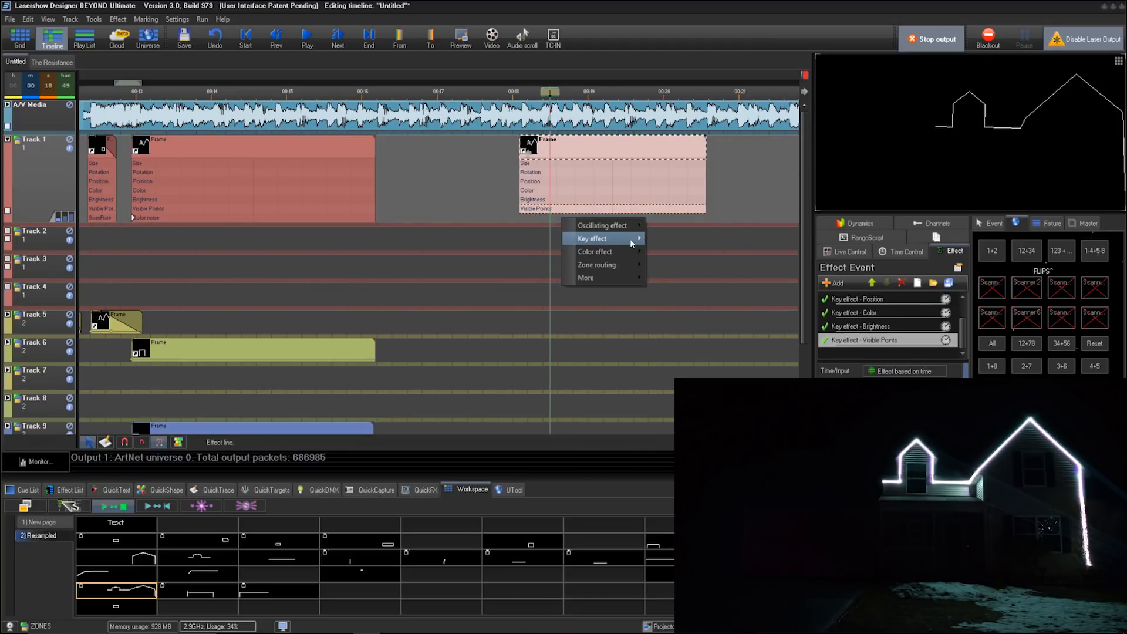
mouse_move(629, 238)
mouse_move(703, 280)
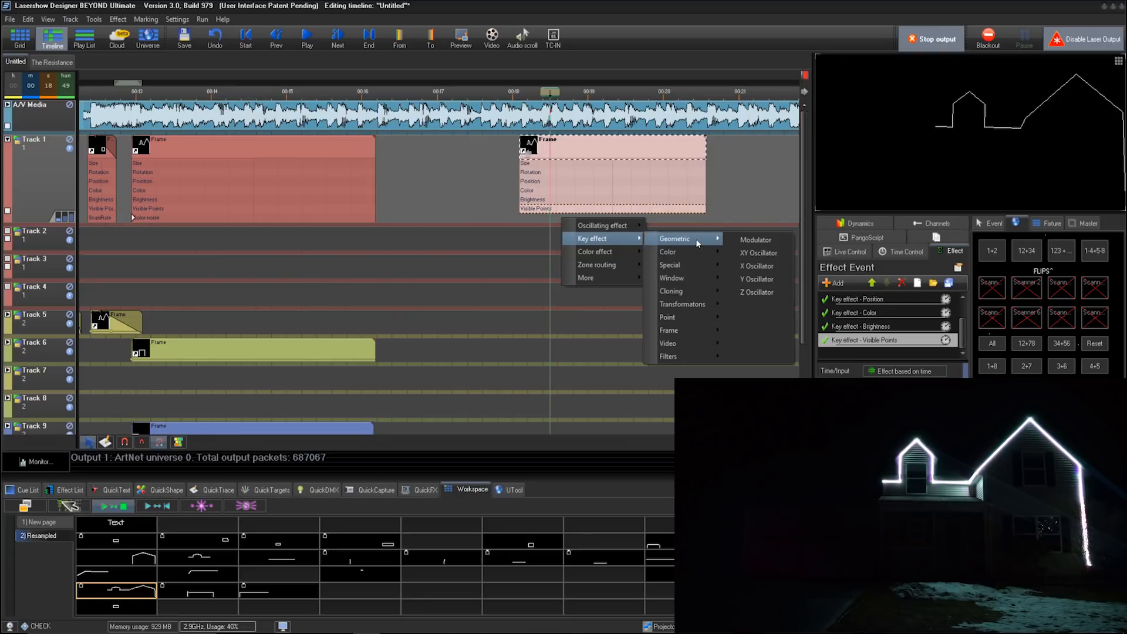
mouse_move(698, 243)
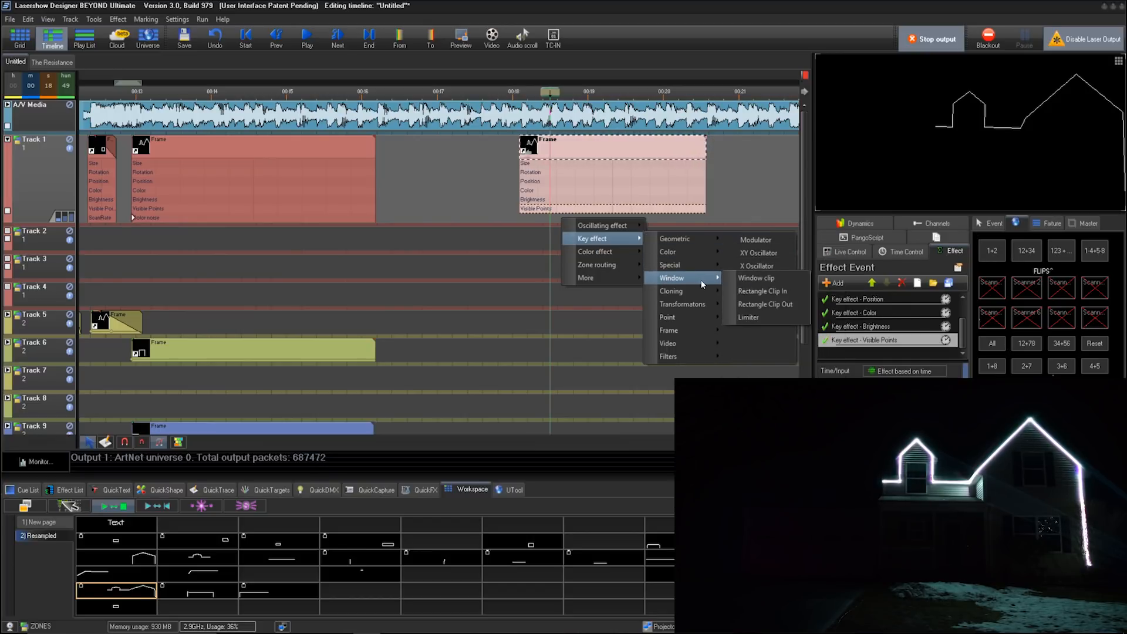
left_click(795, 297)
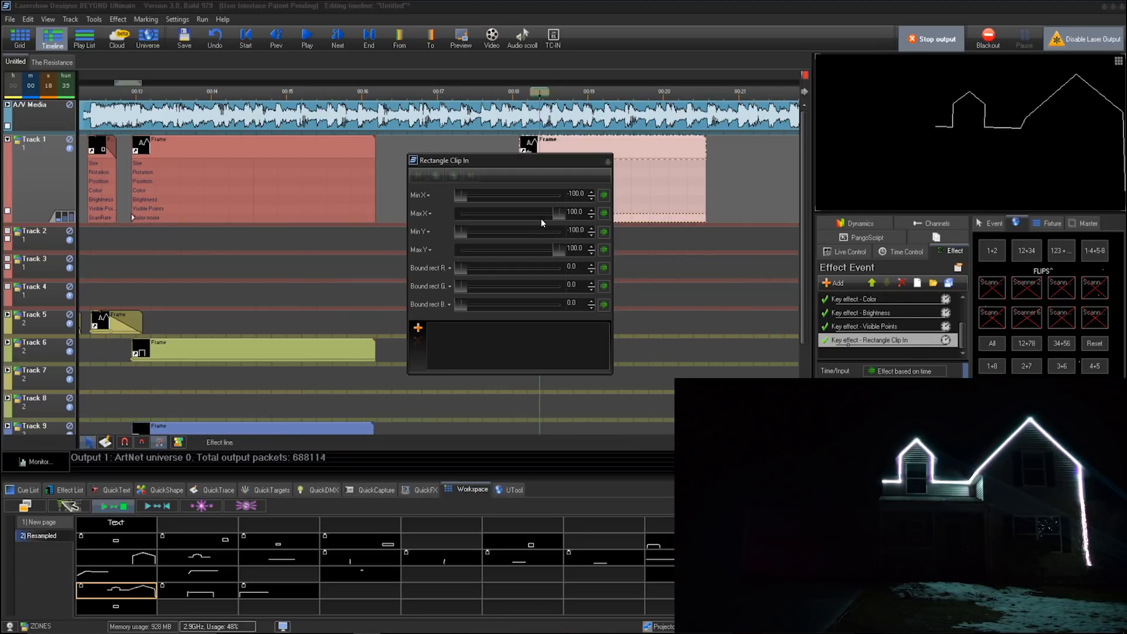
Try the clip rectangle's X limits by raising Min X to about 12.8, then return it to -100.0
left_click_drag(463, 196, 526, 191)
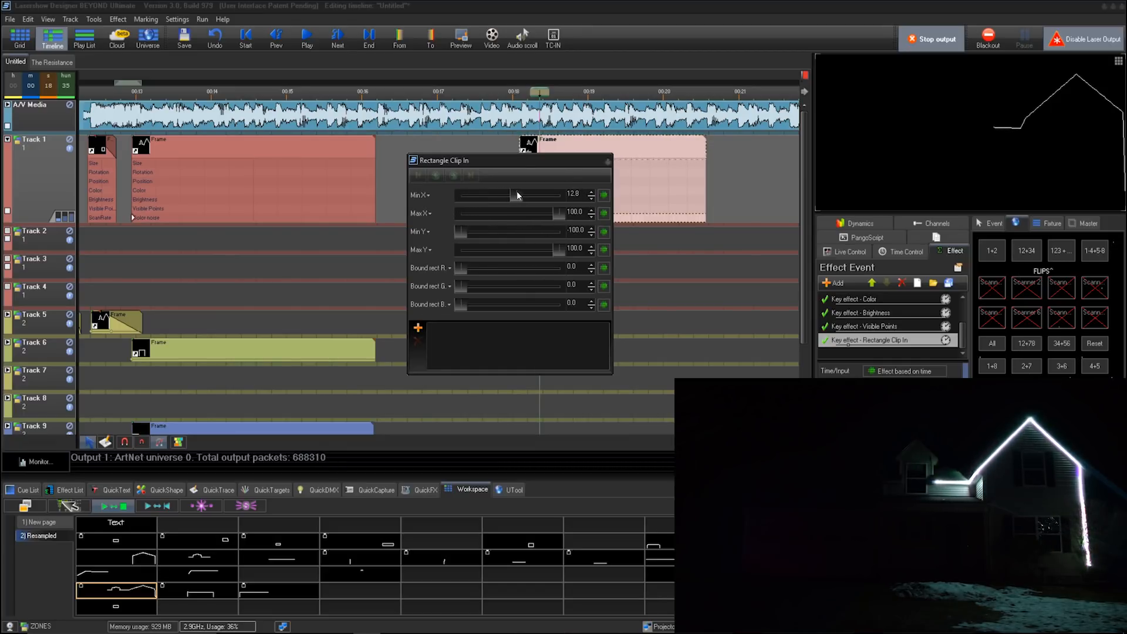
left_click_drag(517, 192, 403, 179)
mouse_move(561, 208)
left_mouse_down()
mouse_move(518, 212)
mouse_move(564, 212)
left_mouse_up()
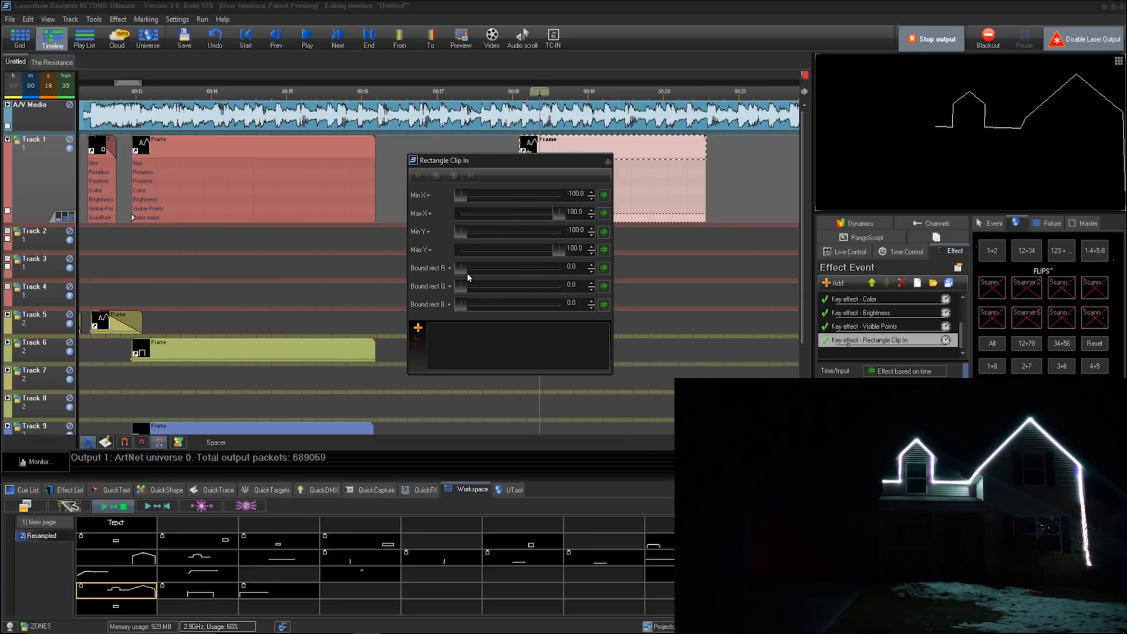
Show the clip boundary with Bound rect R at 255.0 and shrink the clip to Min X 11.7, Min Y -1.7 and Max Y 29.6
left_click_drag(467, 266, 562, 276)
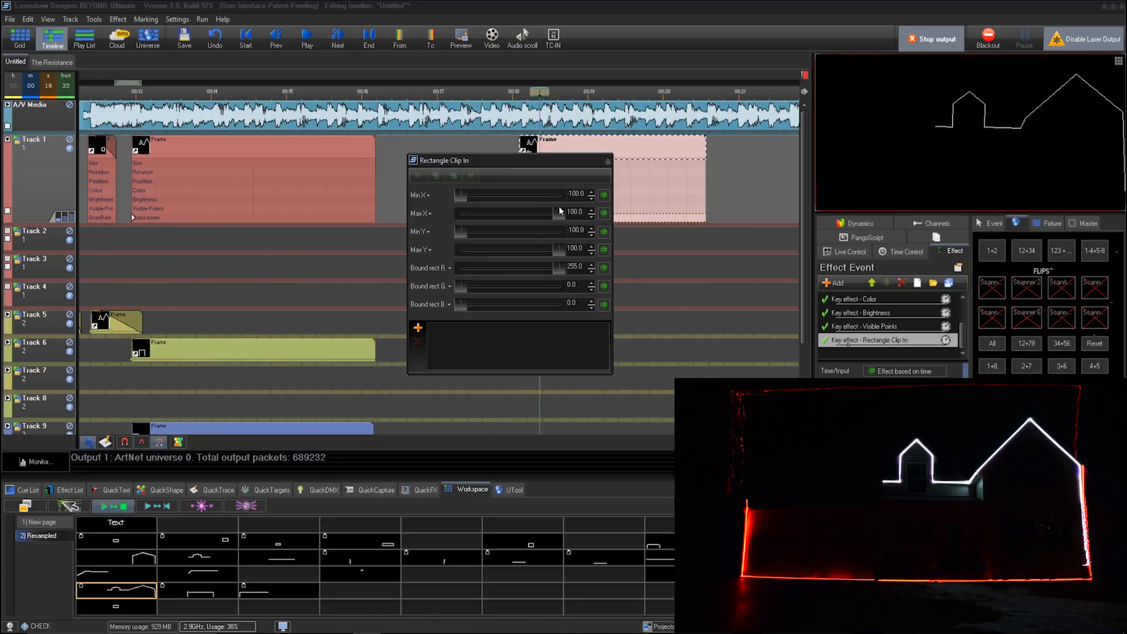
left_click_drag(557, 213, 589, 224)
left_click_drag(457, 194, 515, 195)
left_click_drag(463, 232, 524, 245)
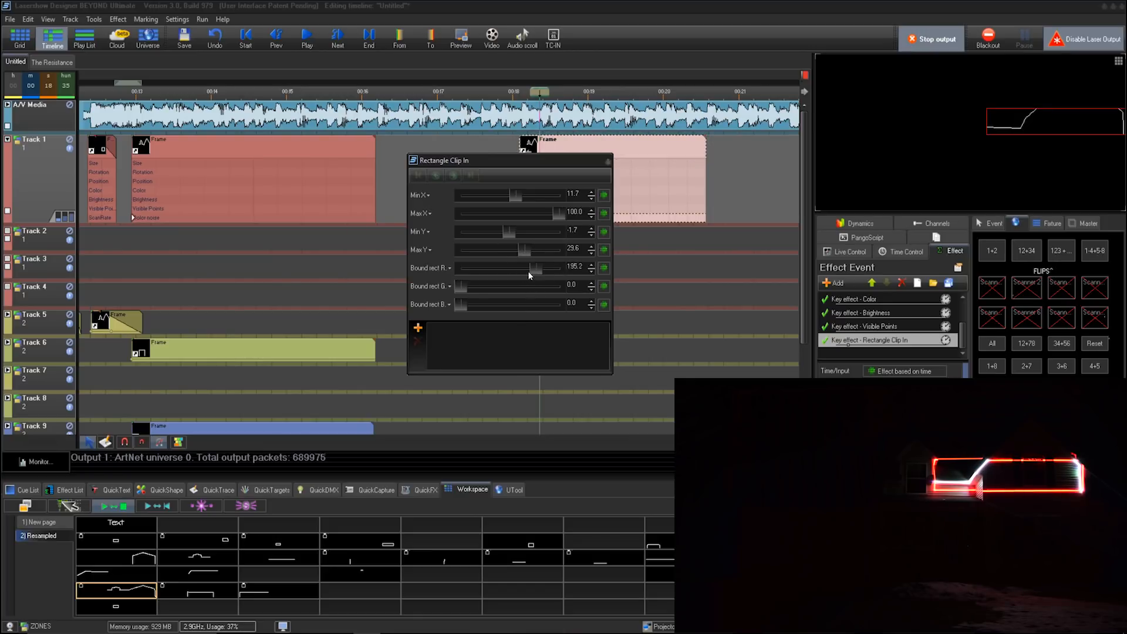
Try the clip boundary in yellow with red 255.0 and green 220.8, then set both colour values back to 0.0
left_click_drag(527, 270, 438, 273)
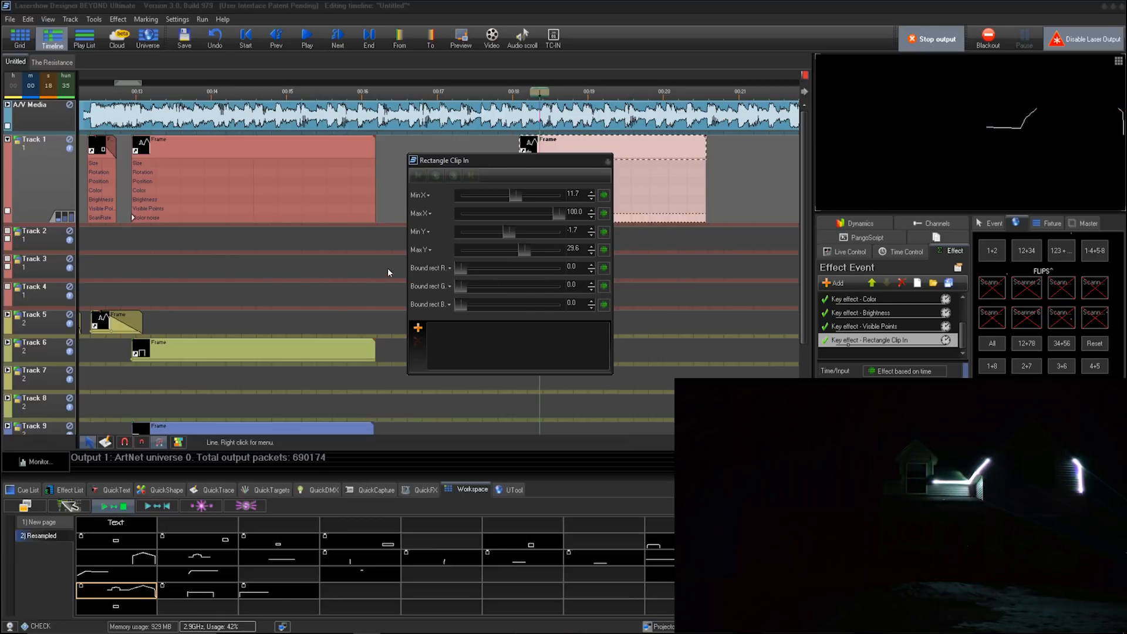
left_click(414, 271)
left_click(547, 285)
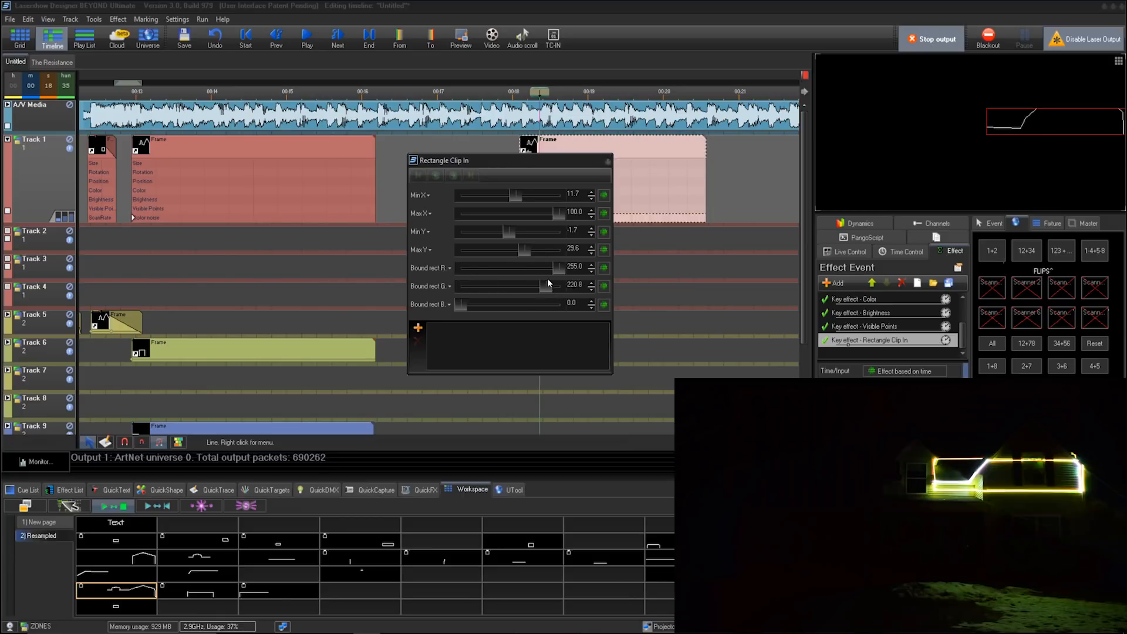
left_click(464, 285)
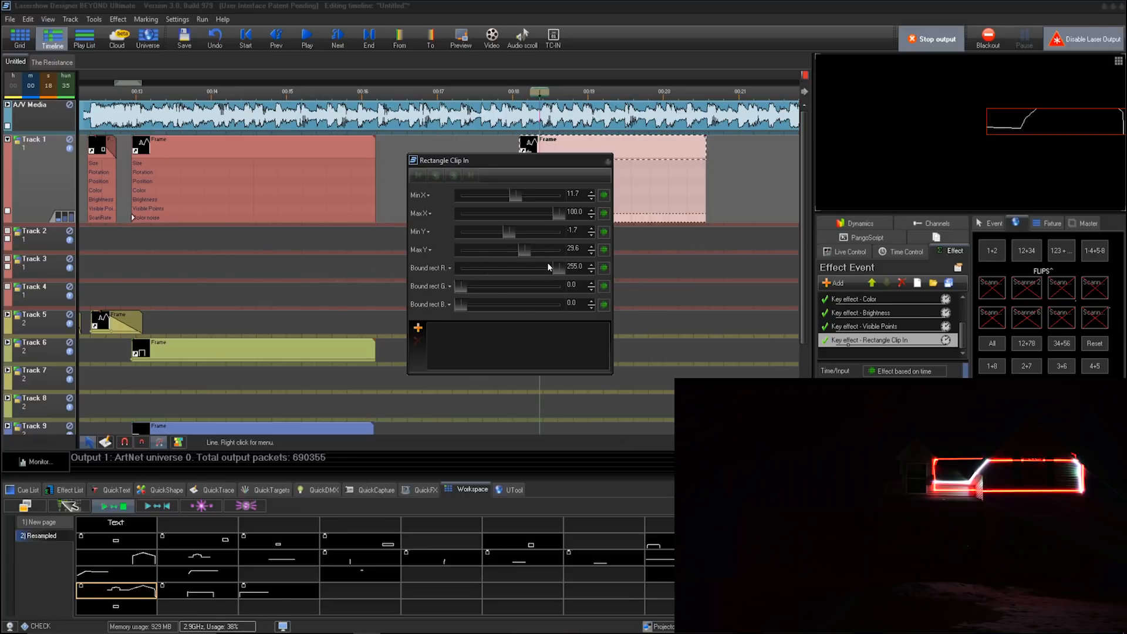
left_click_drag(531, 271, 247, 258)
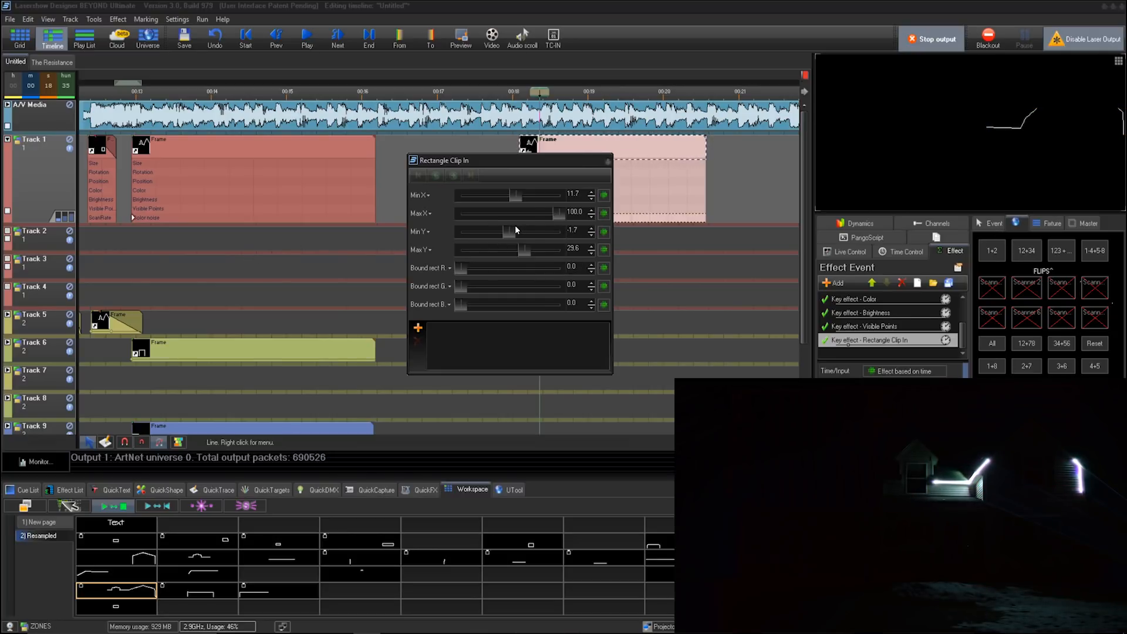
Set the first clip key to Min X -100.0, Max X 100.0, Min Y -77.7 and Max Y -77.7, then close its settings
left_click_drag(512, 230, 460, 237)
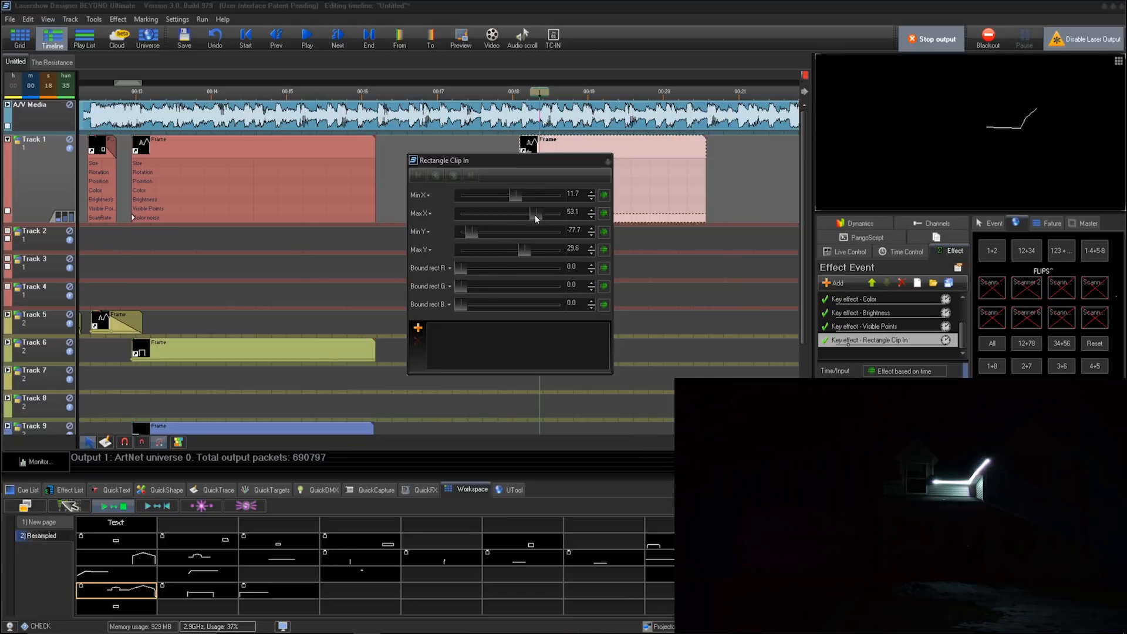
left_click_drag(520, 200, 461, 197)
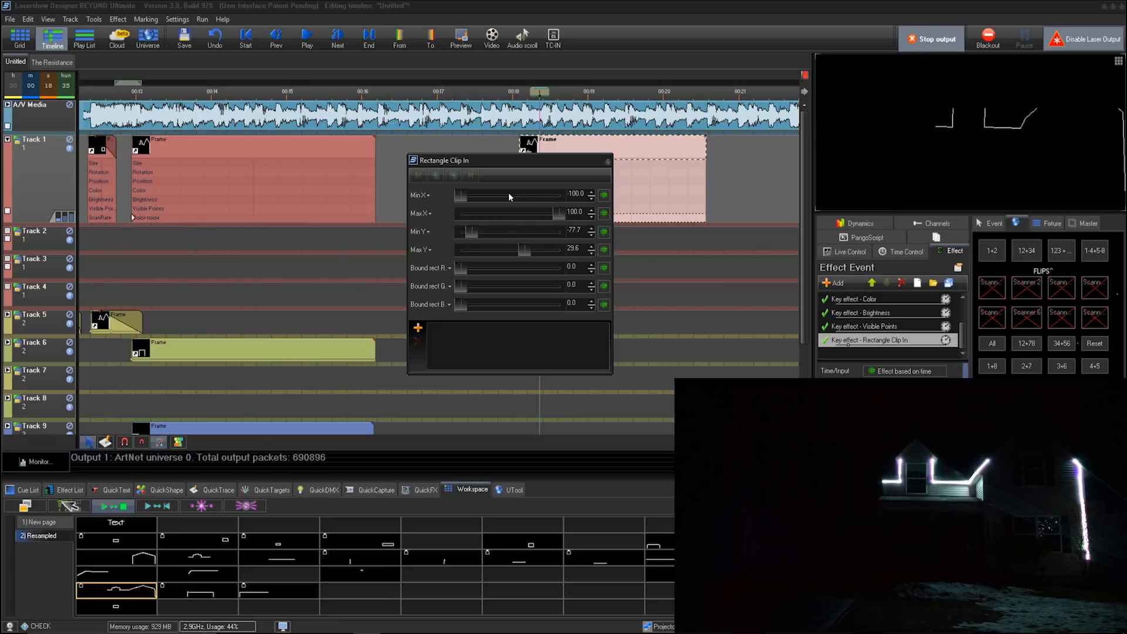
left_click_drag(526, 252, 473, 260)
left_click(396, 268)
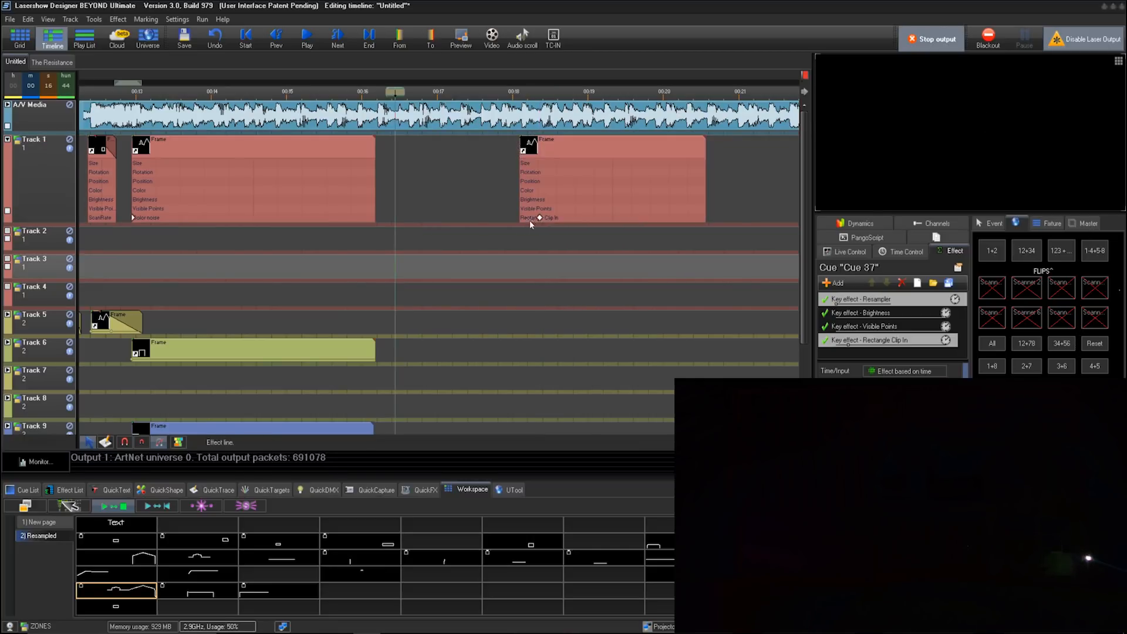
Add a second Rectangle Clip In key near 00:00:20.14 with Max Y 83.2 and a raised Min Y
left_click(663, 215)
double_click(675, 217)
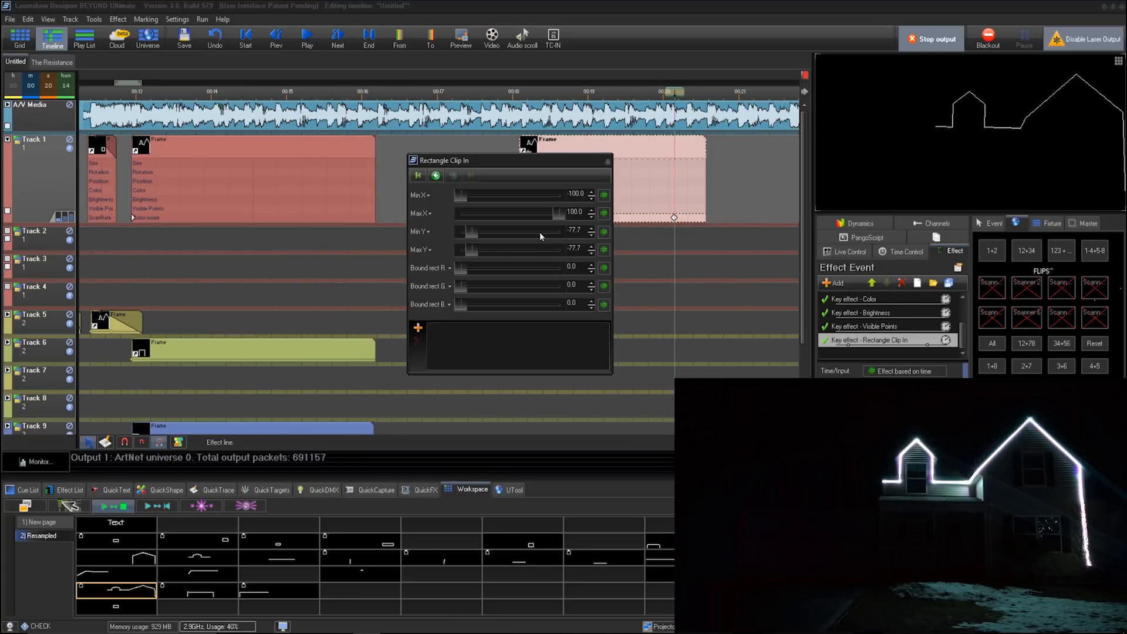
mouse_move(560, 254)
left_mouse_down()
mouse_move(536, 255)
mouse_move(551, 257)
left_mouse_up()
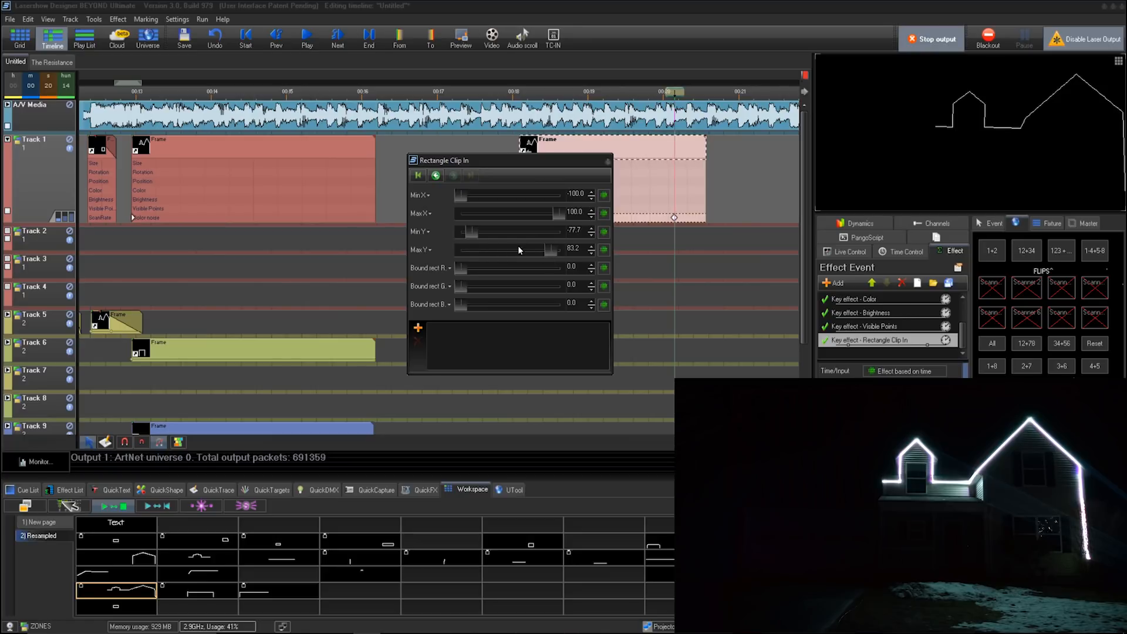
left_click_drag(475, 230, 539, 235)
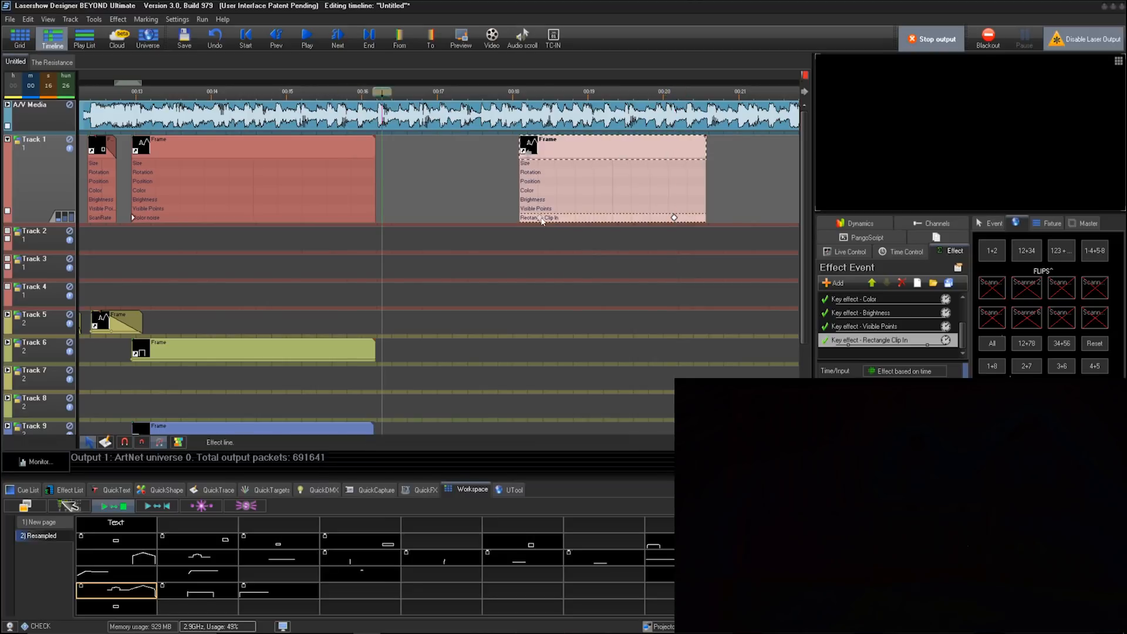
Set the first clip key's Min Y to -100.0, adjust its Max Y, and move the two keys to the event's start and end
double_click(541, 219)
left_click_drag(482, 252, 479, 256)
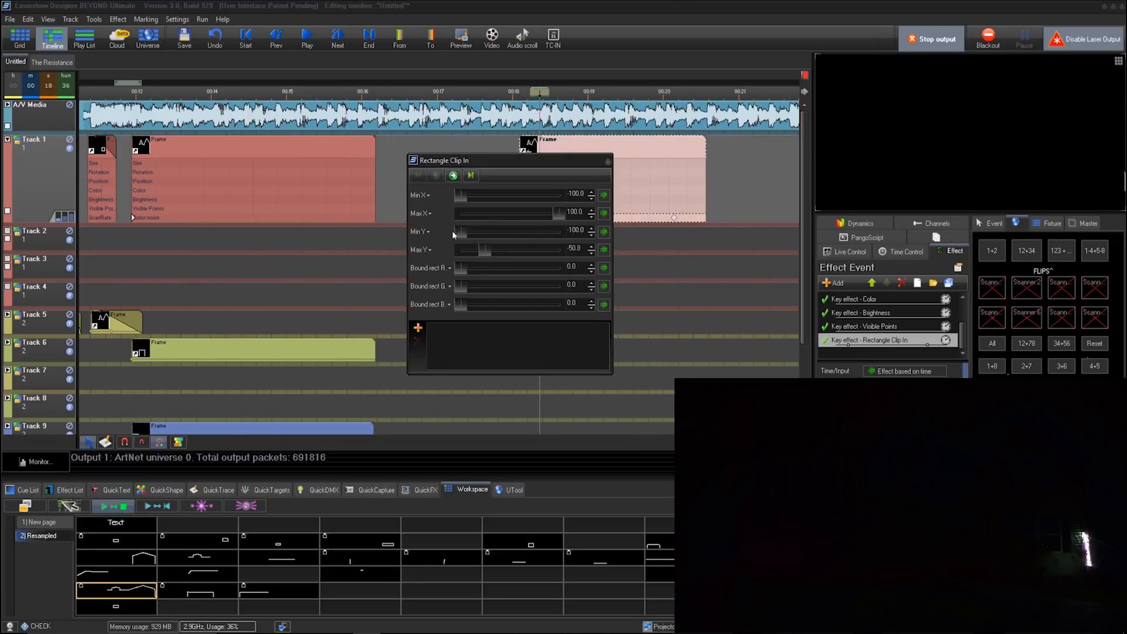
left_click(493, 249)
left_click(540, 218)
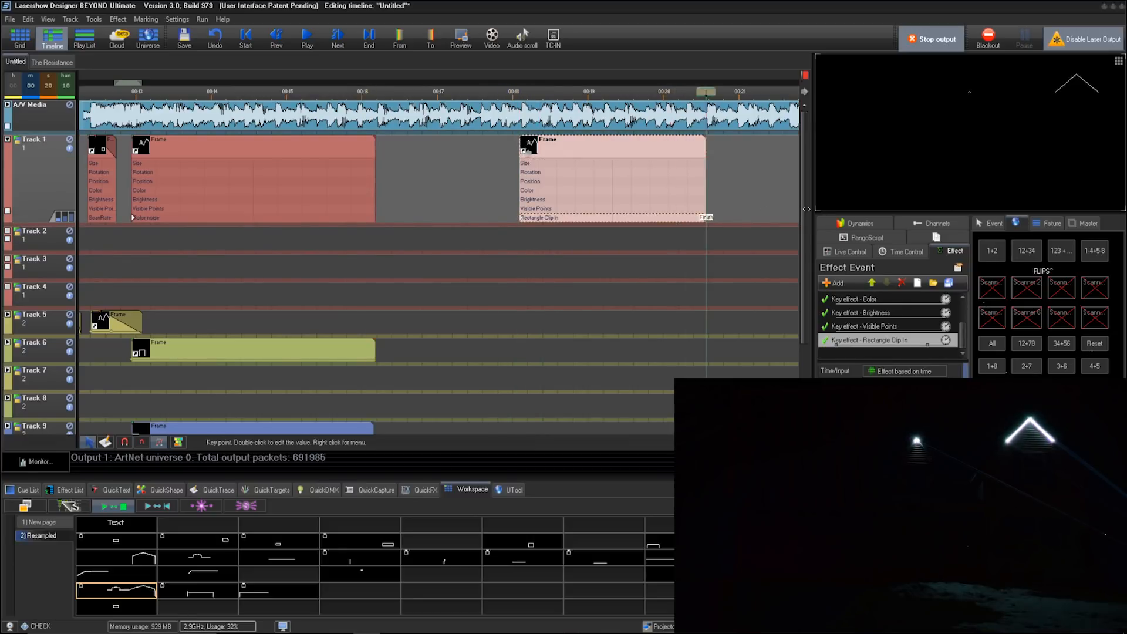
Play the roofline event repeatedly to check how the clipped band sweeps up the house
left_click(503, 242)
key("space")
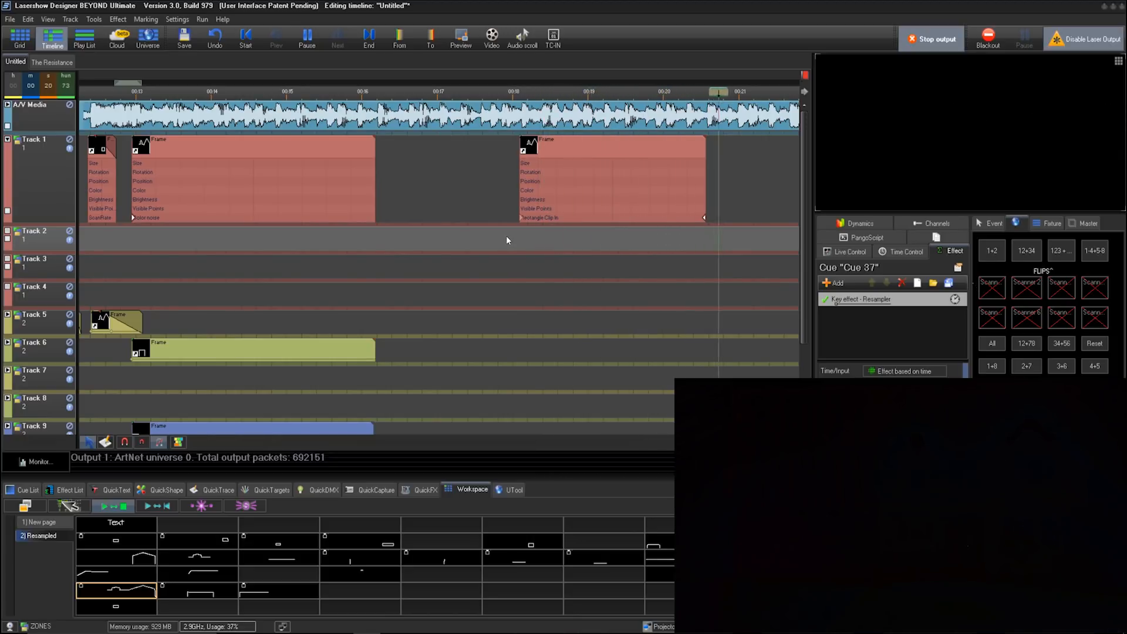
left_click(513, 241)
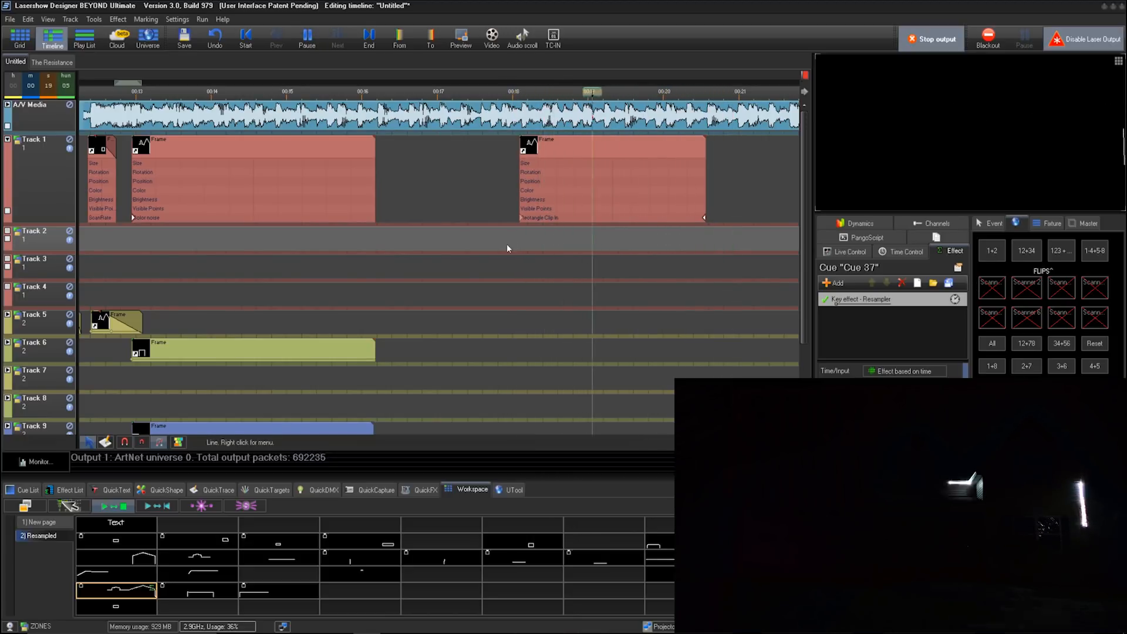
key("space")
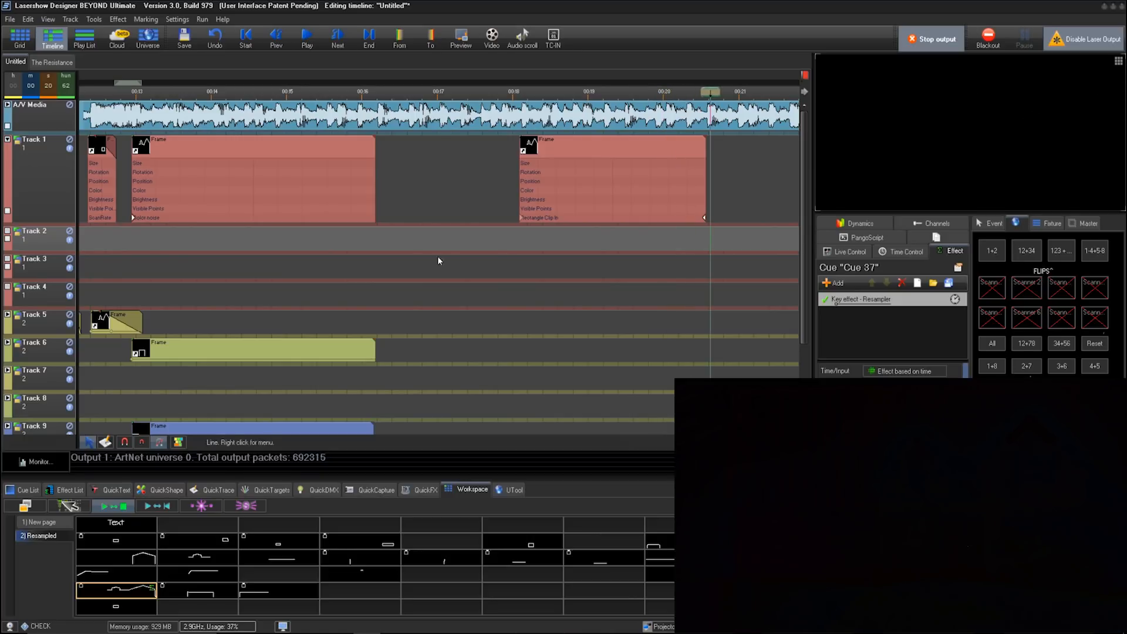
scroll(447, 249, "down", 4)
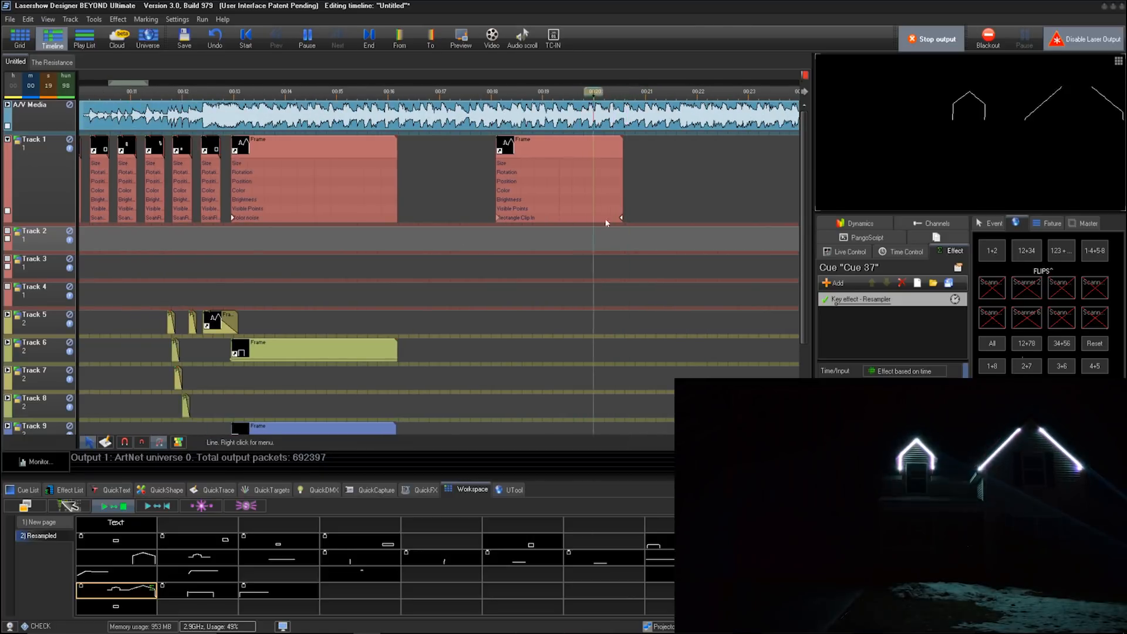
key("space")
left_click(459, 219)
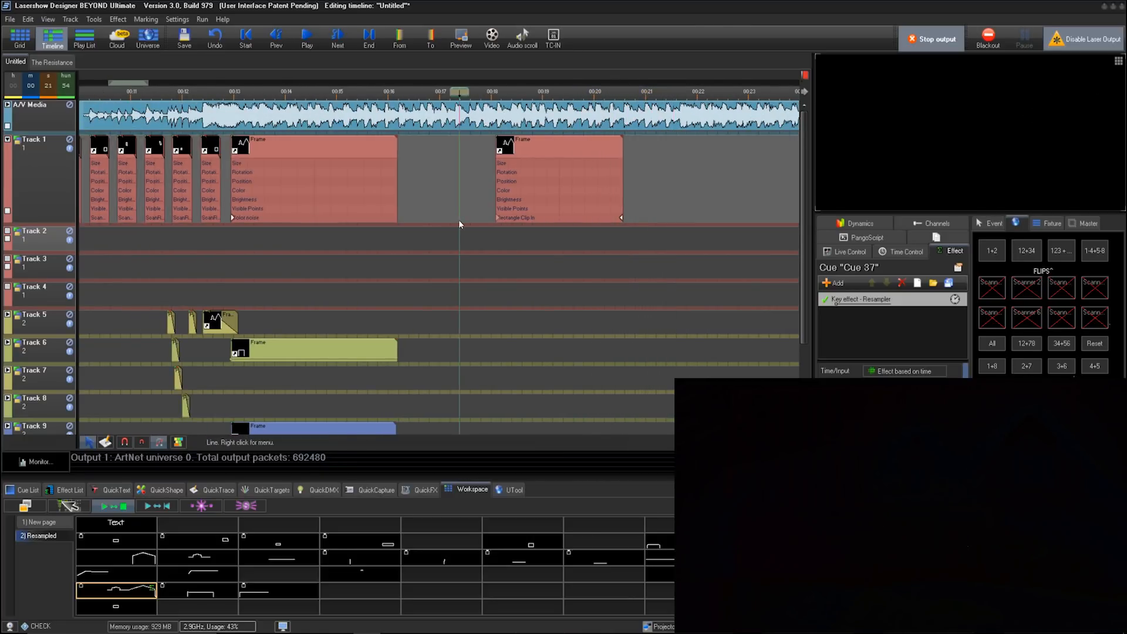
Shorten the clipped roofline event on Track 1 to end at 00:00:18.57 and preview it
left_click_drag(624, 146, 520, 146)
left_click(455, 160)
key("space")
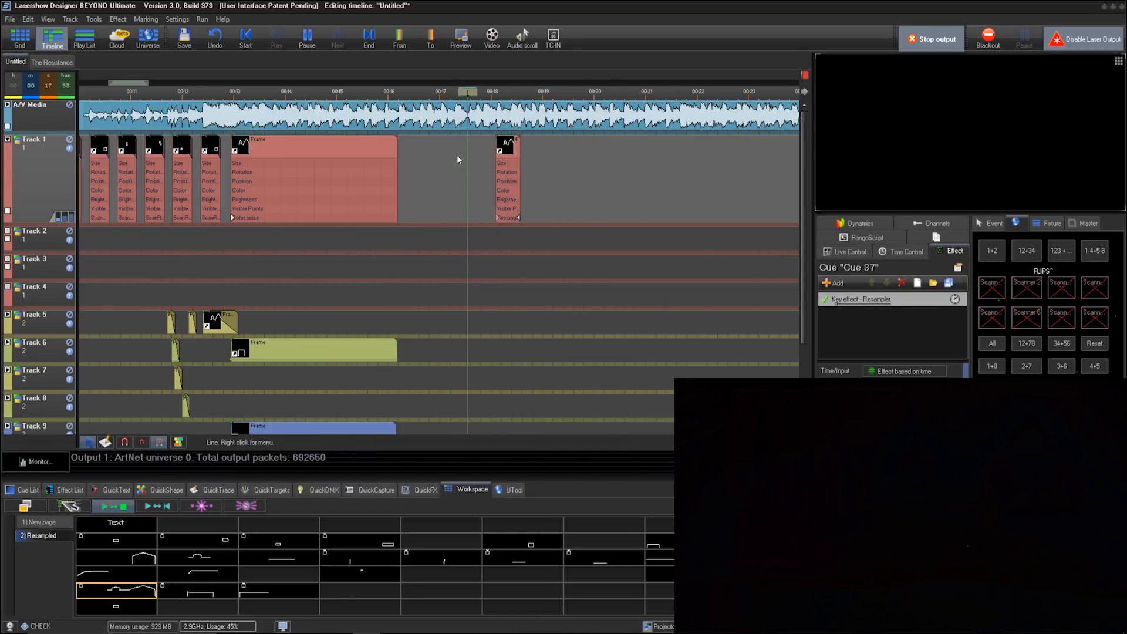
key("space")
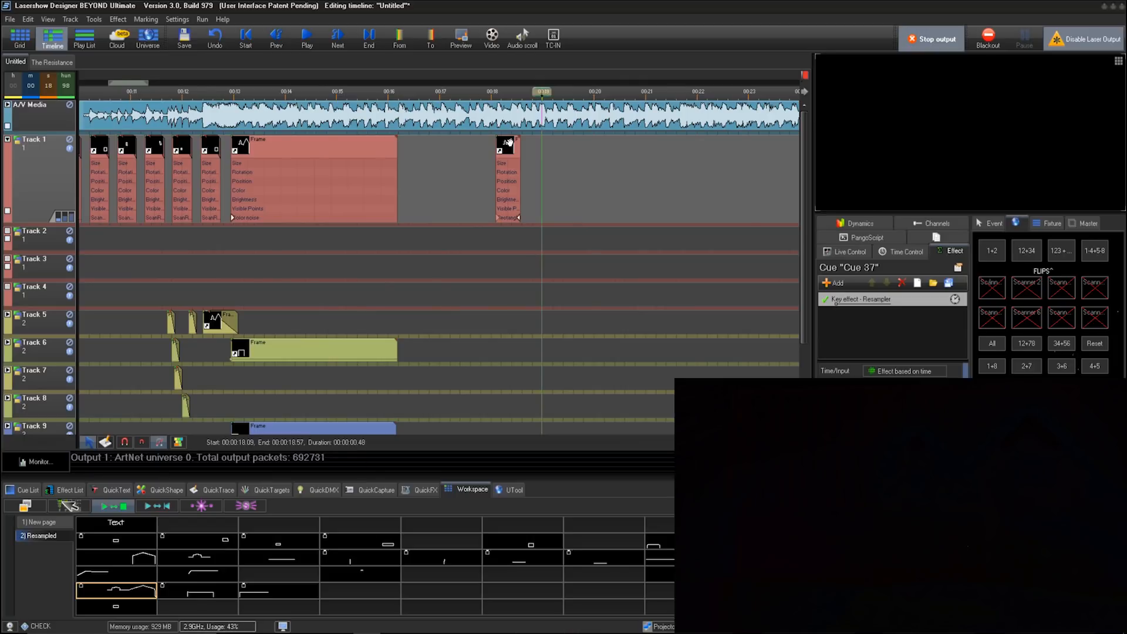
Retime the clipped roofline event to run from 00:00:18.41 to 00:00:18.70 and play it against the music
scroll(511, 144, "up", 3)
left_click(440, 176)
key("space")
left_click_drag(510, 149, 550, 151)
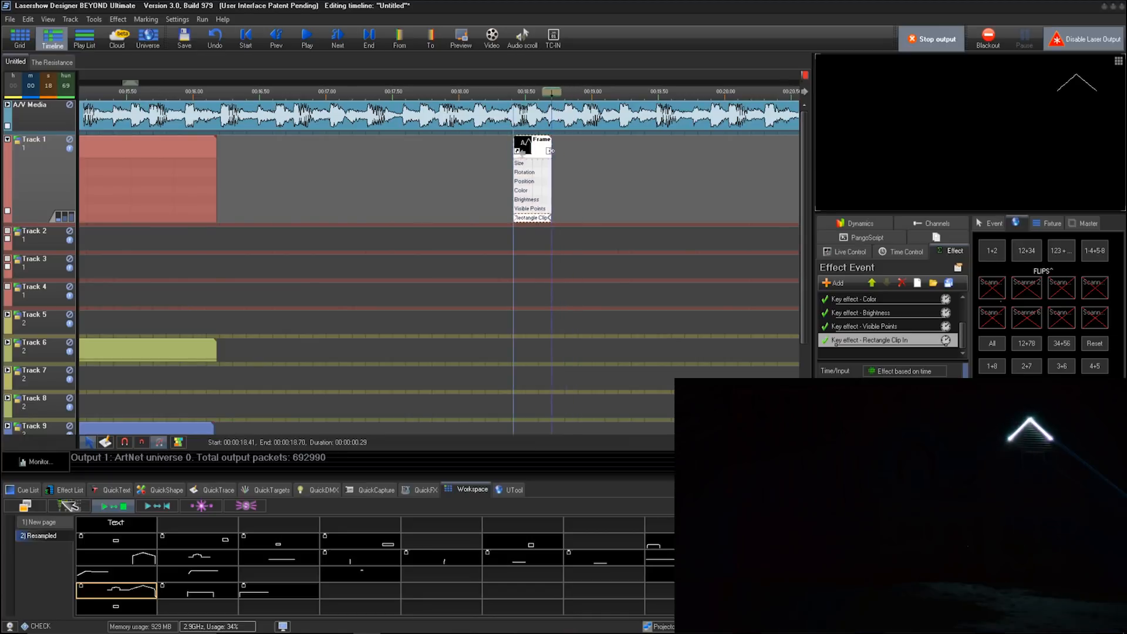
left_click(491, 155)
key("space")
left_click(494, 161)
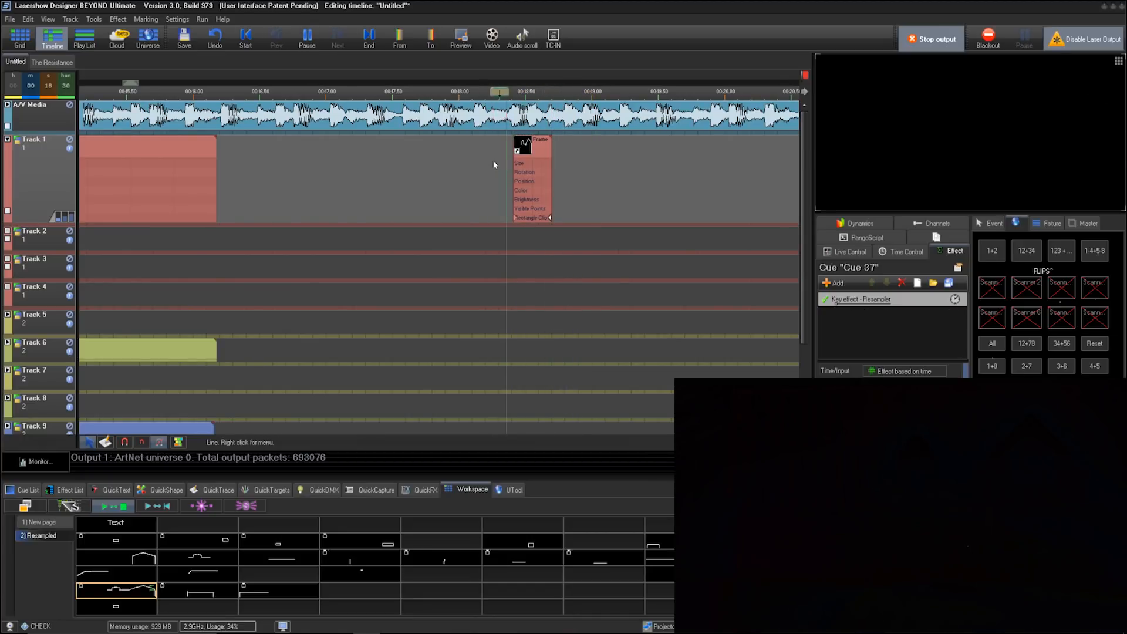
key("space")
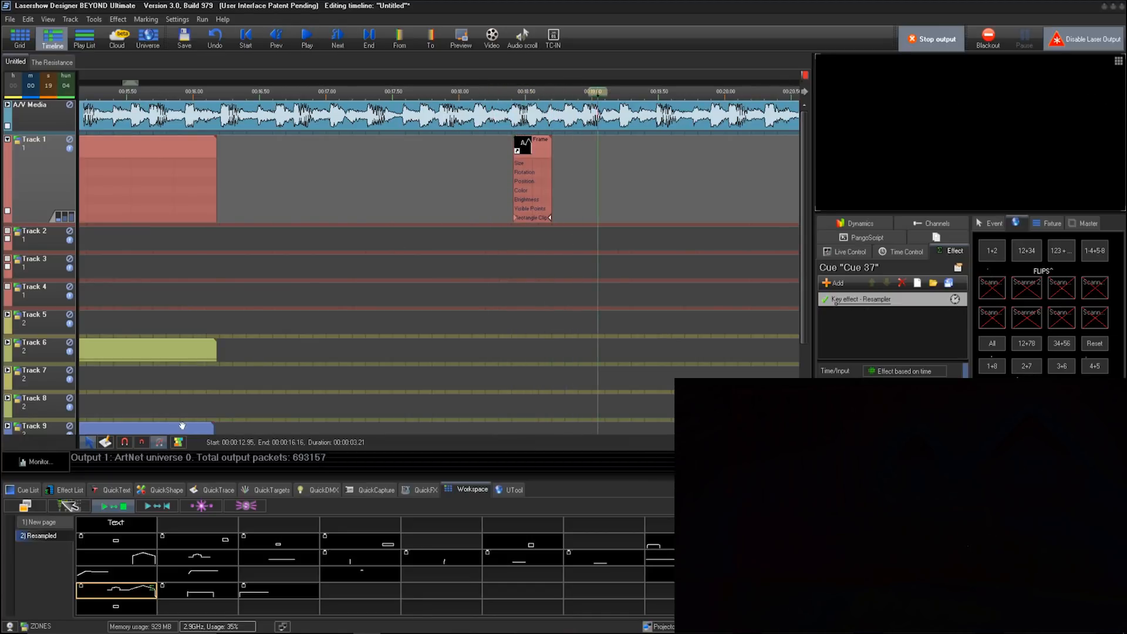
Replay the passage around the shortened roofline event and return the playhead to about 00:00:17.97
scroll(801, 179, "down", 2)
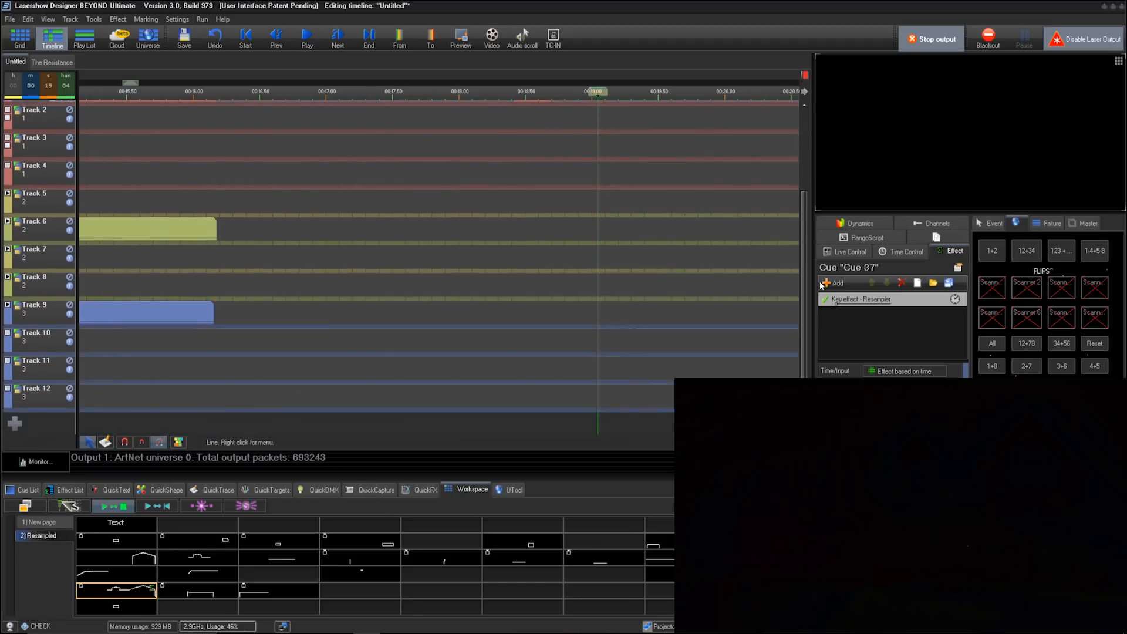
scroll(656, 147, "up", 2)
left_click(457, 244)
key("space")
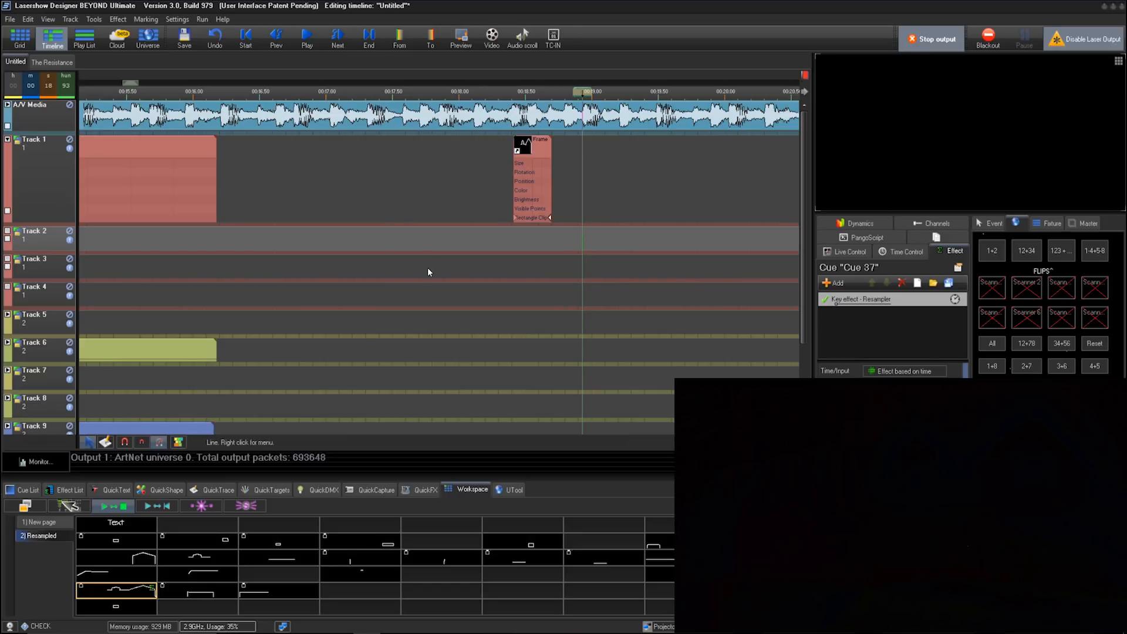
left_click(456, 211)
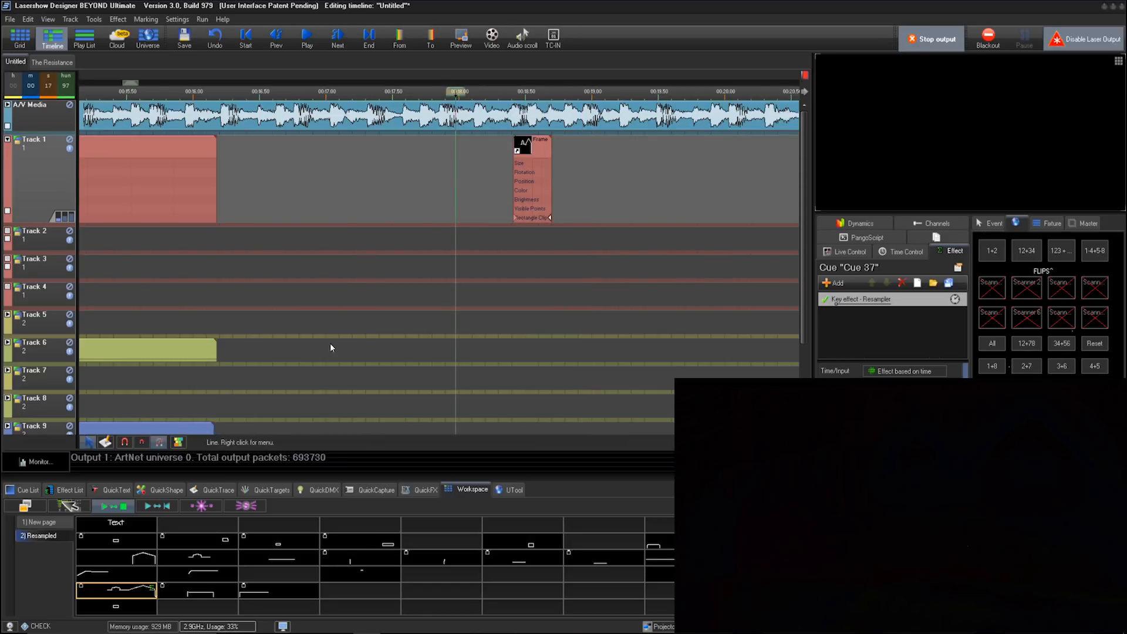
Collapse Track 1 and add a bus track below Track 12
scroll(402, 314, "down", 3)
left_click(10, 141)
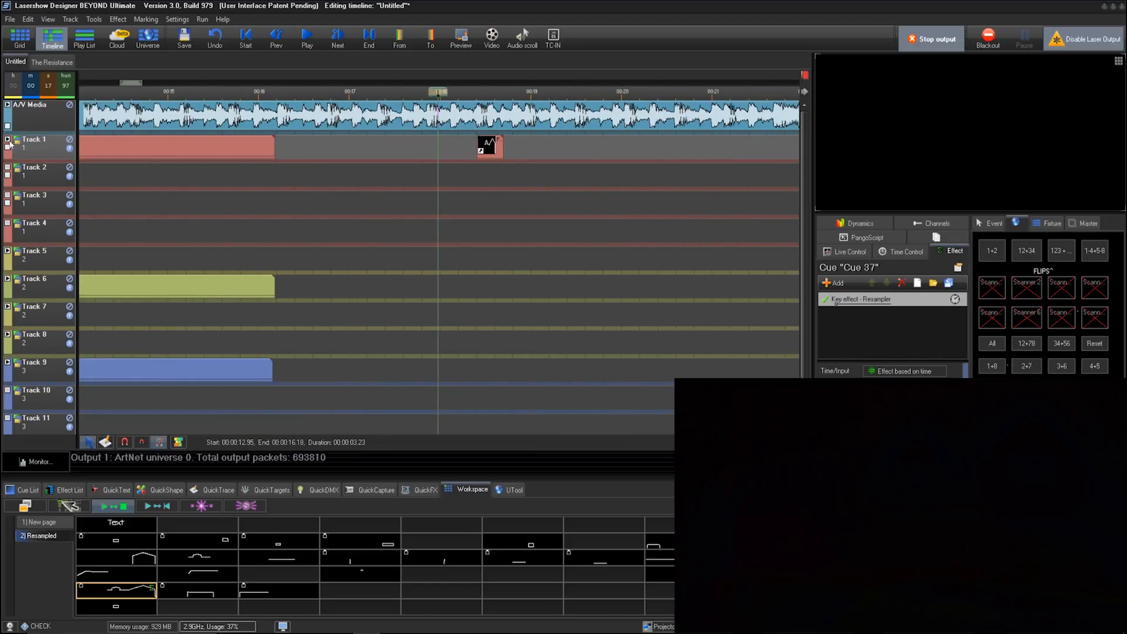
mouse_move(807, 210)
left_mouse_down()
mouse_move(805, 272)
mouse_move(792, 204)
left_mouse_up()
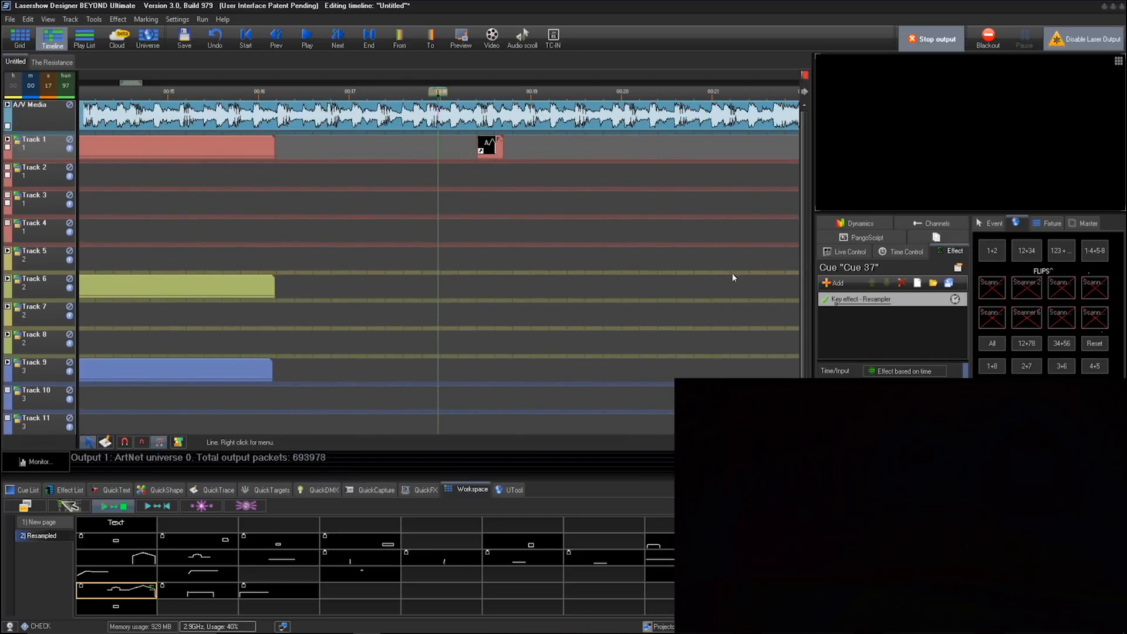
left_click_drag(805, 242, 775, 299)
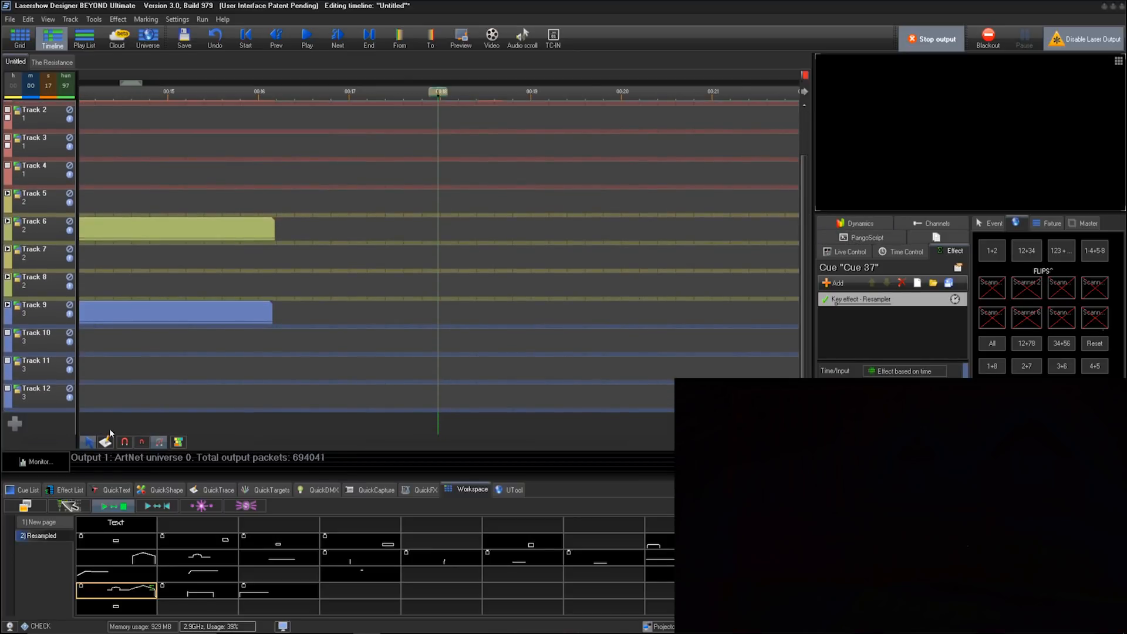
left_click(10, 427)
left_click(35, 474)
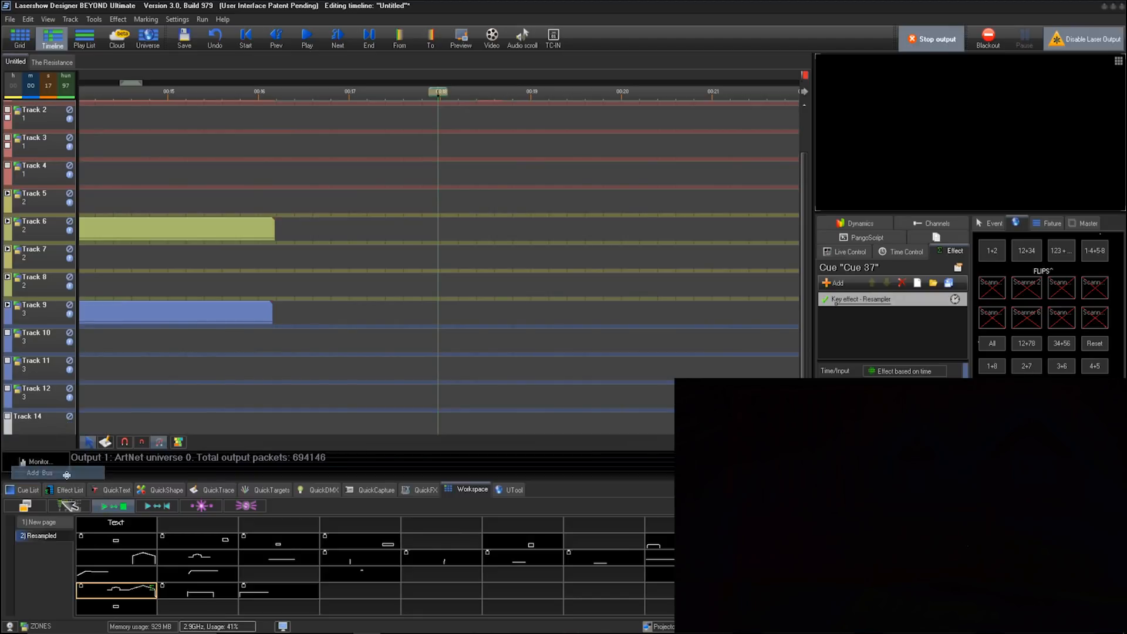
left_click_drag(800, 238, 801, 308)
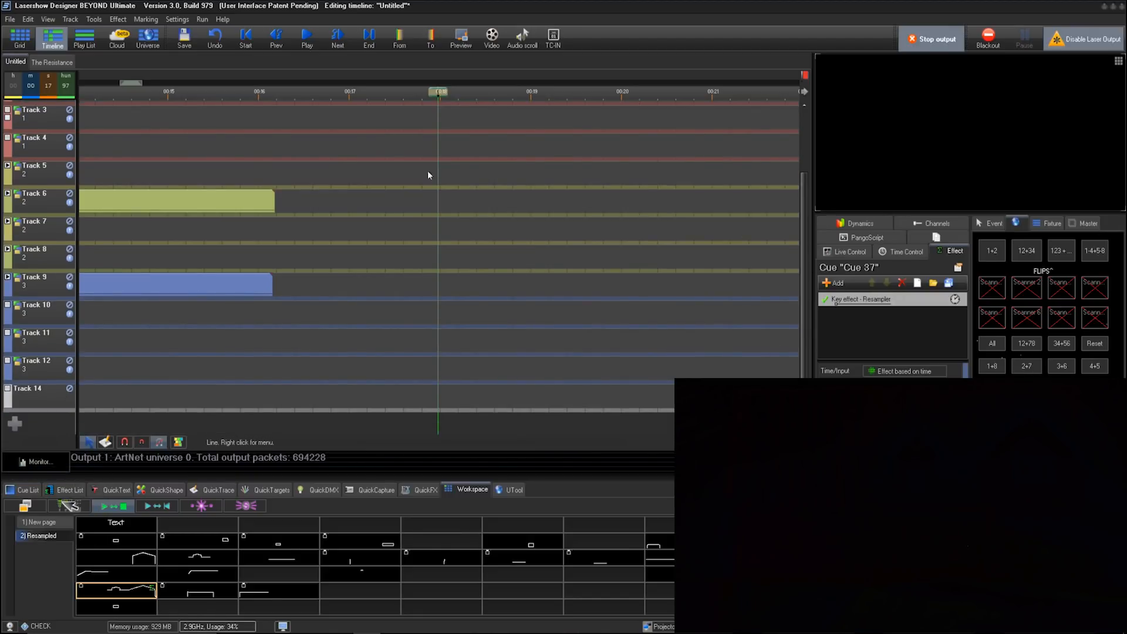
left_click(59, 403)
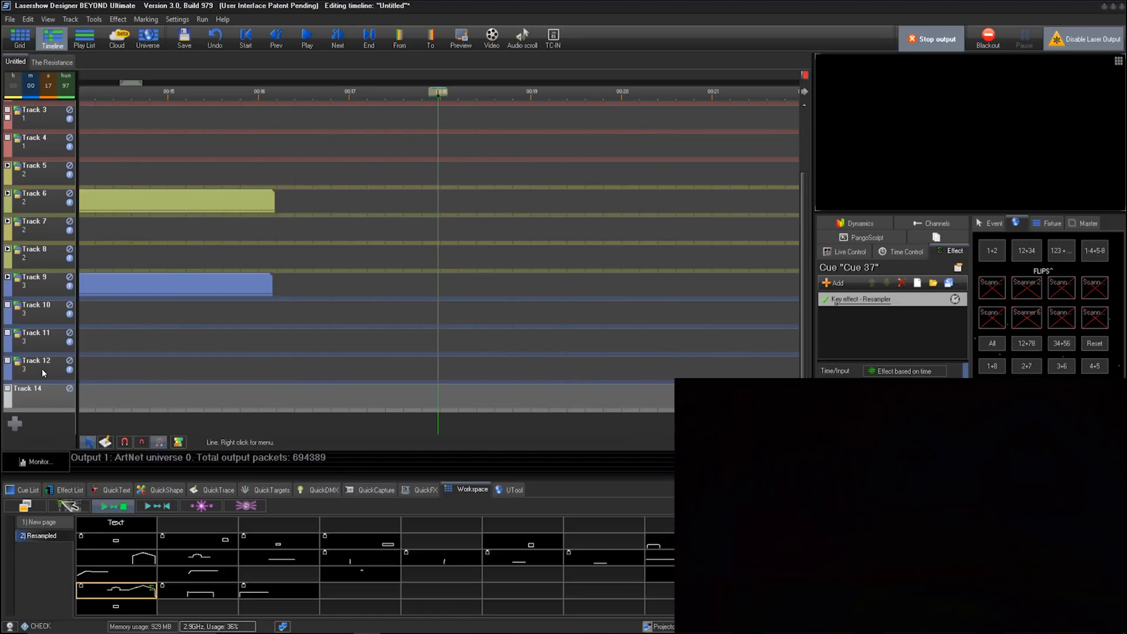
left_click(389, 389)
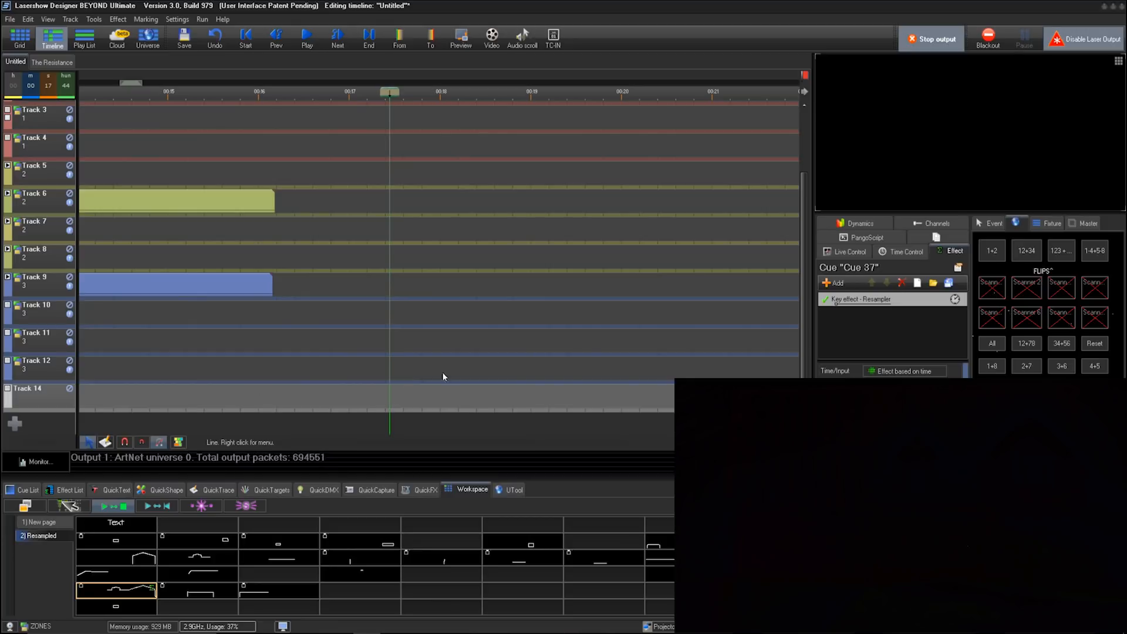
Place the dormer window outline frame on Track 1, starting at about 00:00:21.64, and play it
scroll(284, 253, "down", 4)
left_click_drag(808, 283, 807, 219)
left_click(540, 153)
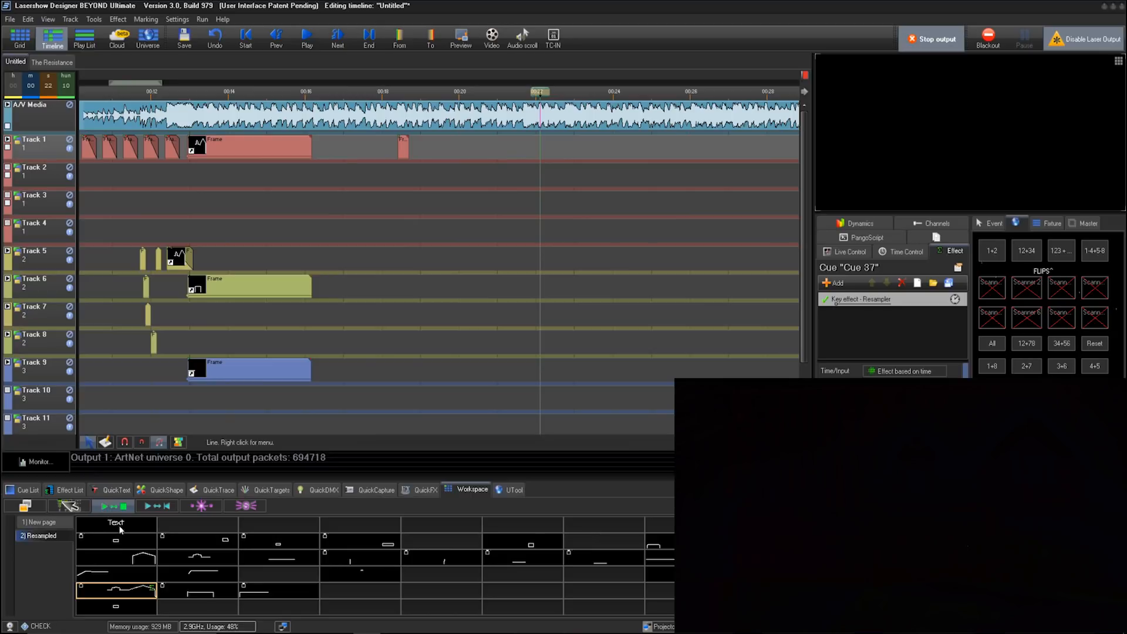
left_click(124, 539)
left_click_drag(524, 164, 630, 148)
left_click(530, 151)
left_click_drag(534, 152, 524, 151)
key("space")
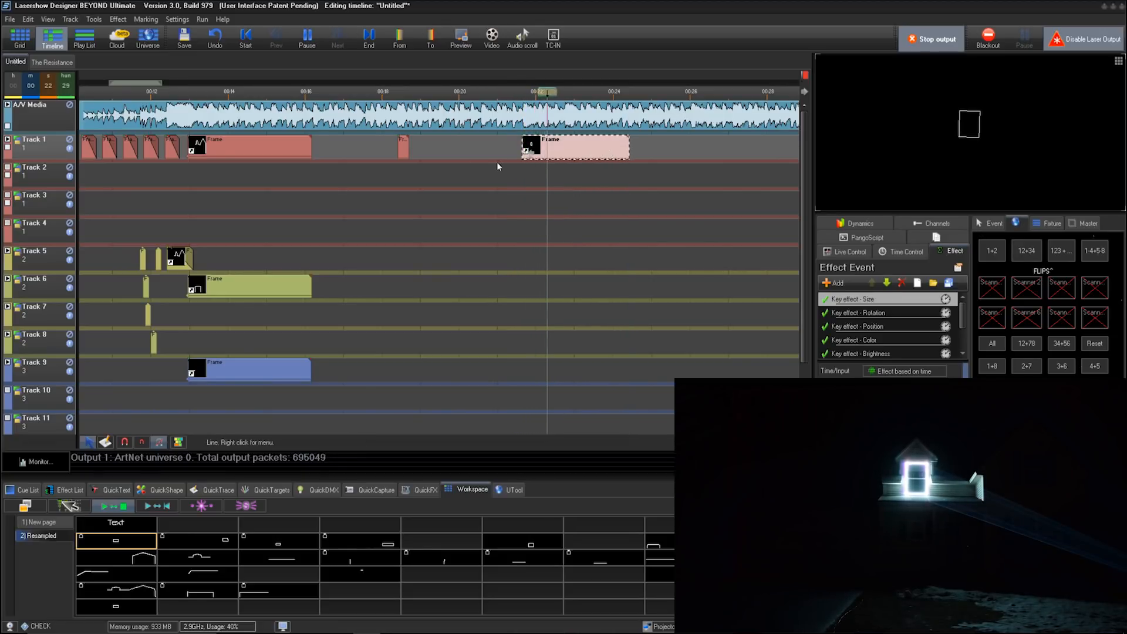
Extend the new window event on Track 1 to end at 00:00:29.23
scroll(378, 252, "down", 3)
scroll(571, 132, "up", 1)
left_click_drag(533, 145, 688, 141)
key("space")
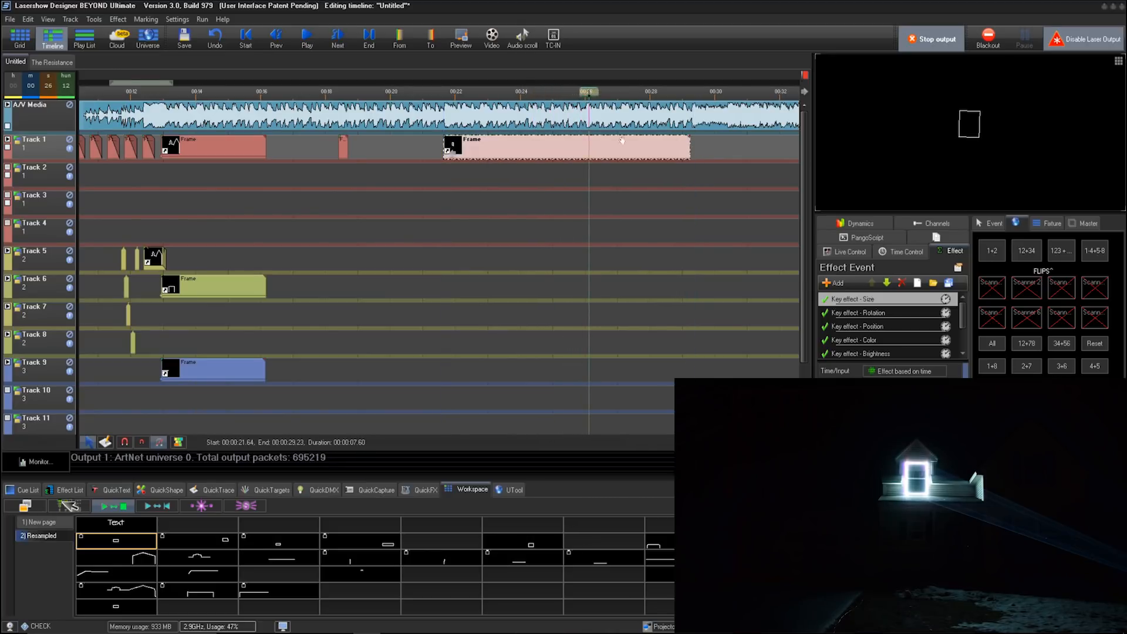
Copy the long window event on Track 1 and paste it onto Tracks 2 through 12 starting at 00:00:21.62
left_click(443, 146)
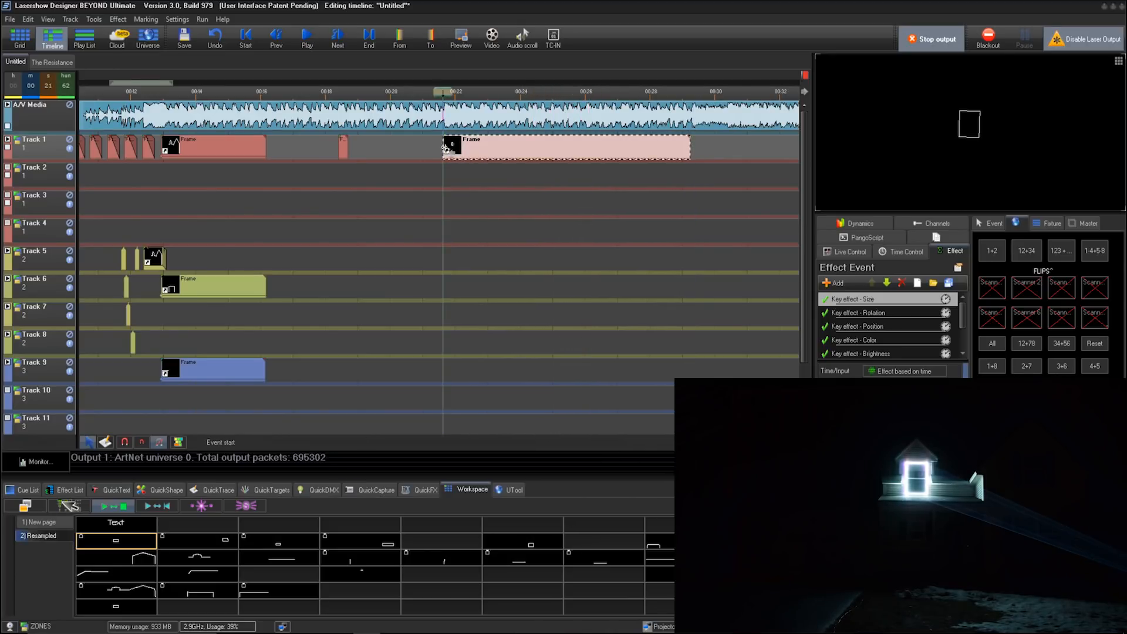
left_click(459, 146)
key("Down")
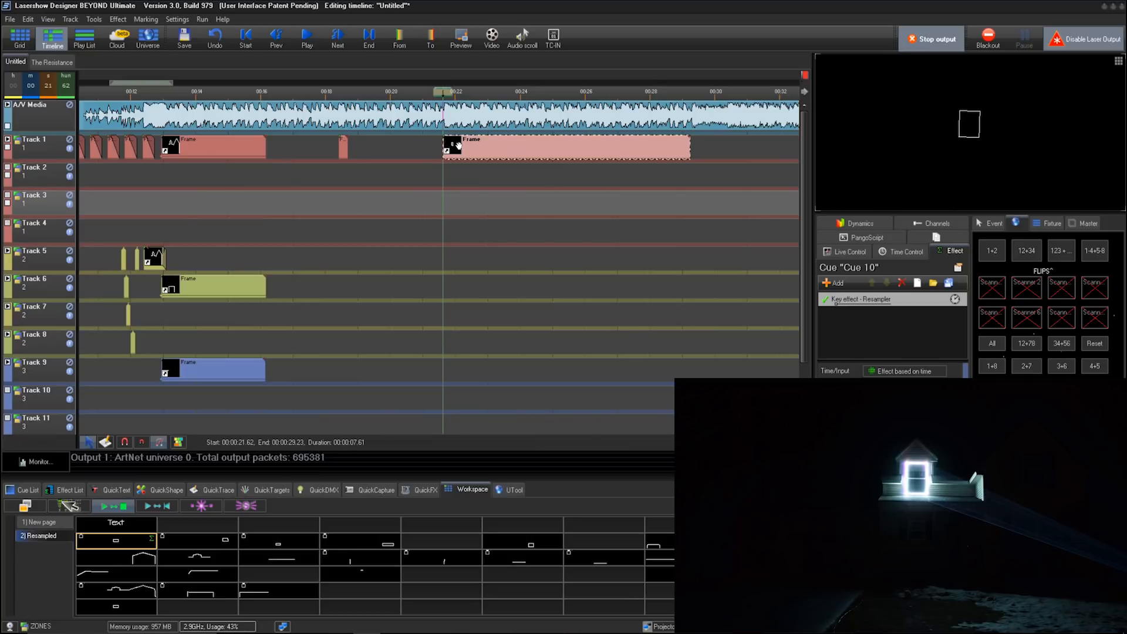
key("Up")
key("Up")
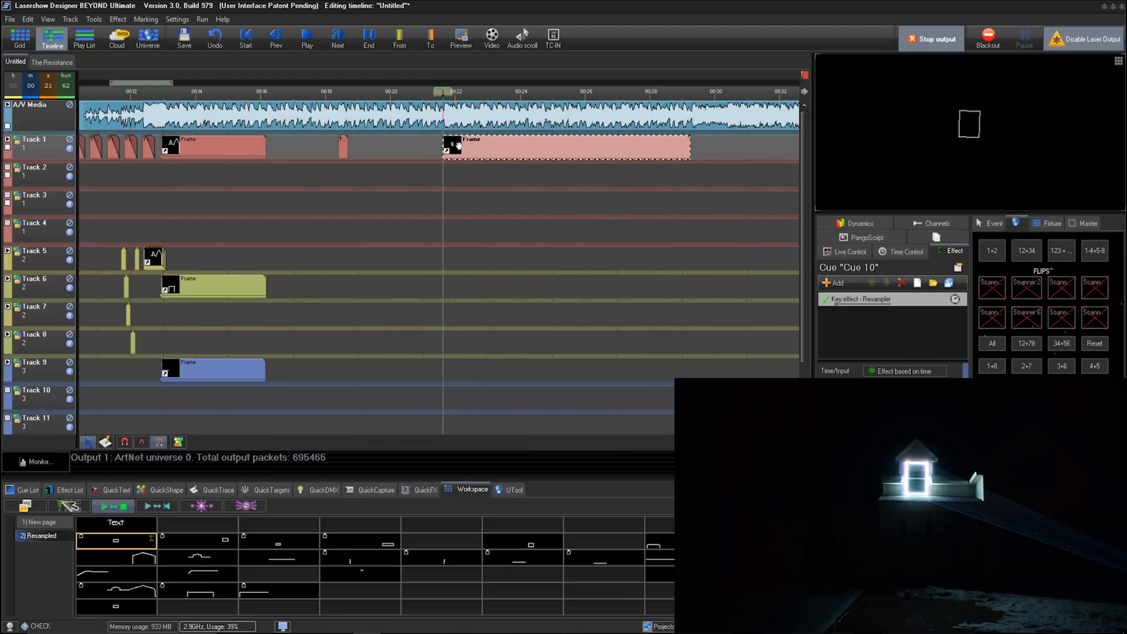
key("Down")
key("ctrl+v")
key("Down")
key("ctrl+v")
key("Down")
key("ctrl+v")
key("Down")
key("ctrl+v")
key("Down")
key("ctrl+v")
key("Down")
key("ctrl+v")
key("Down")
key("ctrl+v")
key("Down")
key("ctrl+v")
key("Down")
key("ctrl+v")
key("Down")
key("ctrl+v")
key("Down")
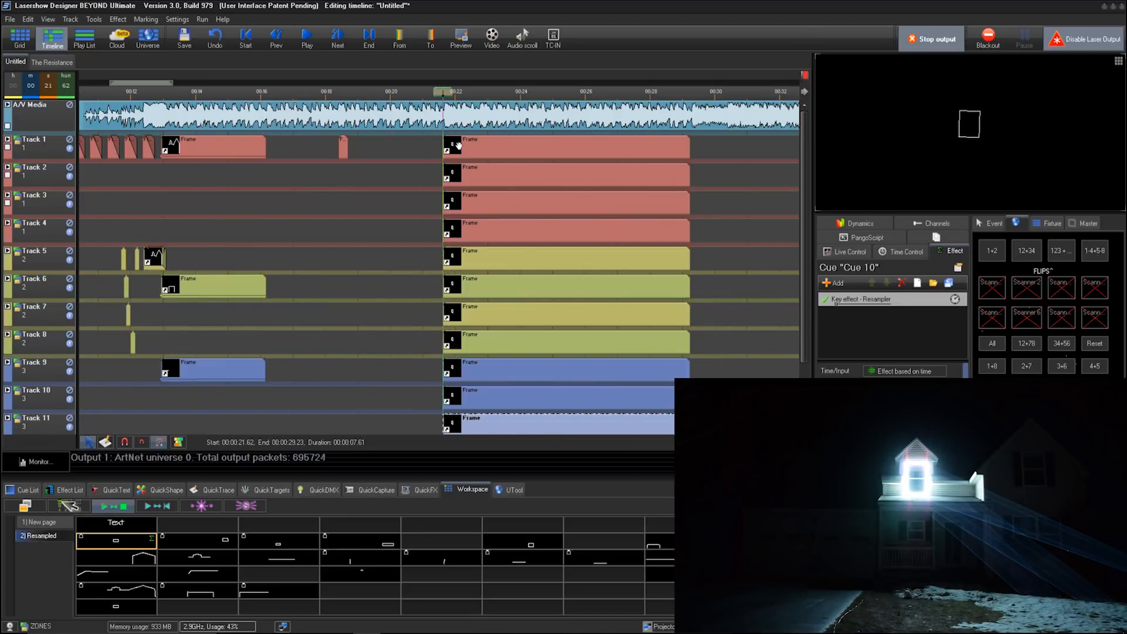
key("ctrl+v")
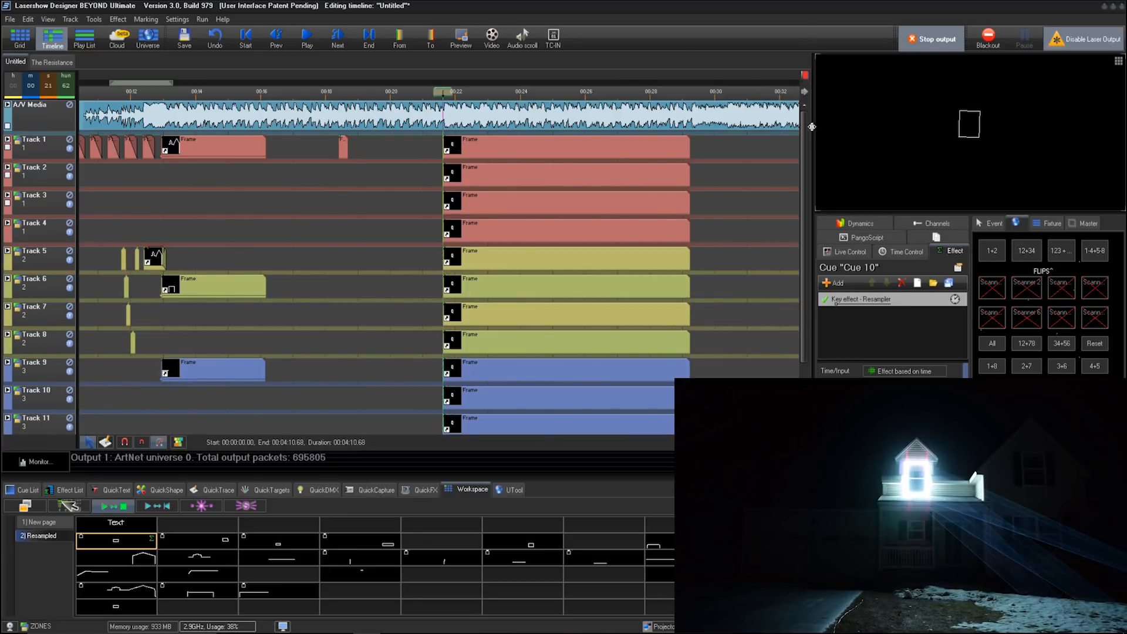
Replace the pasted frames on Tracks 2, 3 and 4 with the upper gable window, small porch window and large lower window outlines
scroll(800, 139, "down", 2)
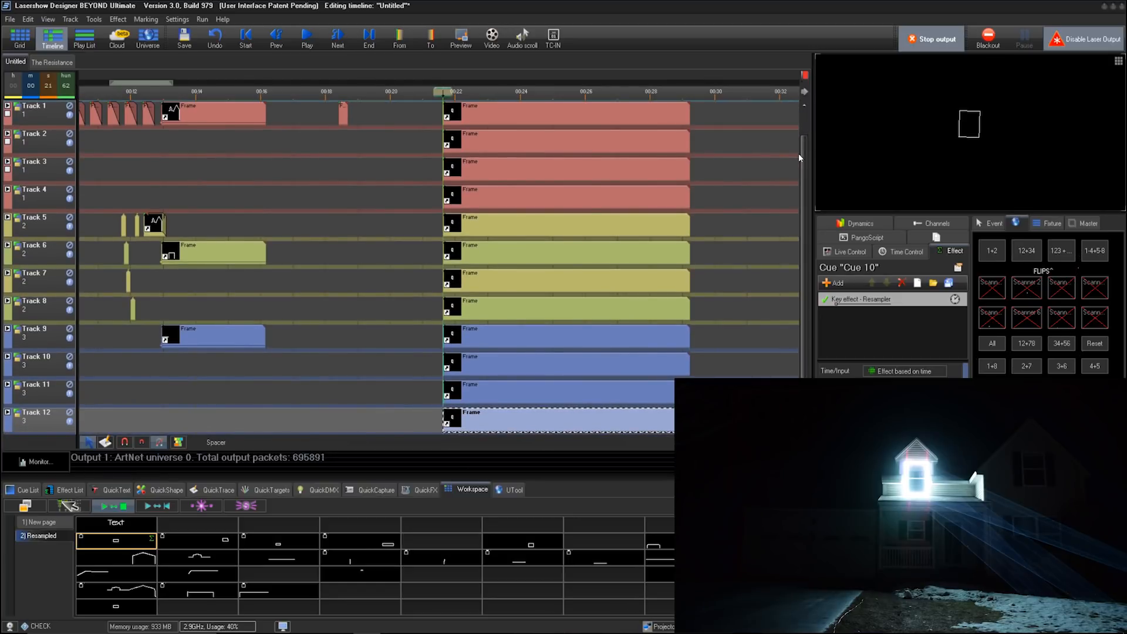
left_click(195, 541)
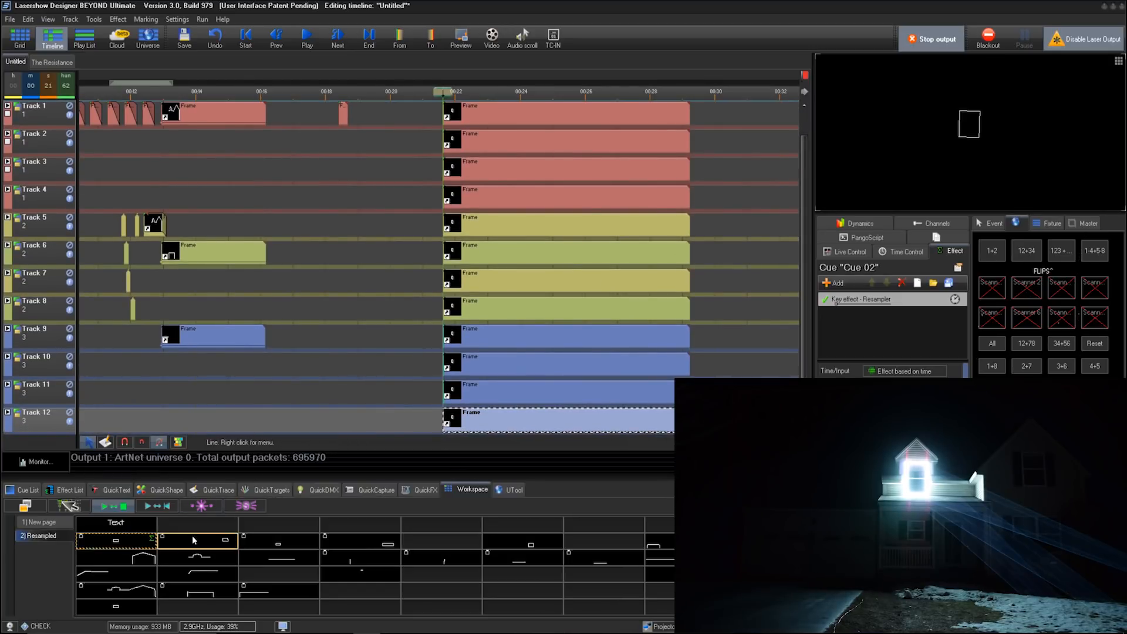
left_click(501, 142)
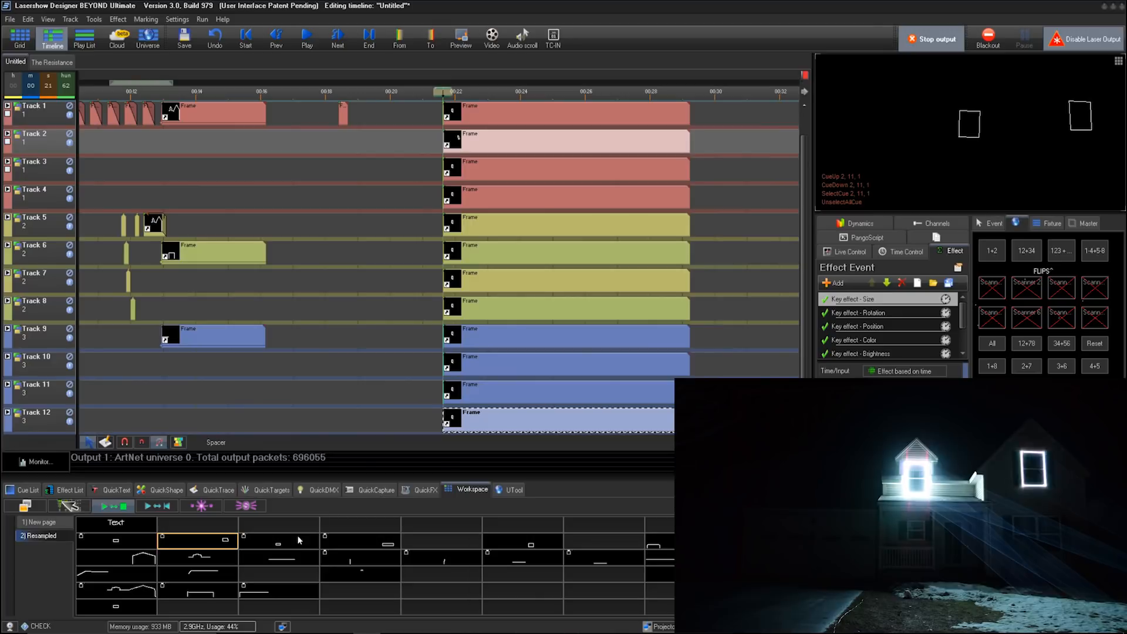
left_click(278, 541)
left_click(544, 176)
left_click(348, 542)
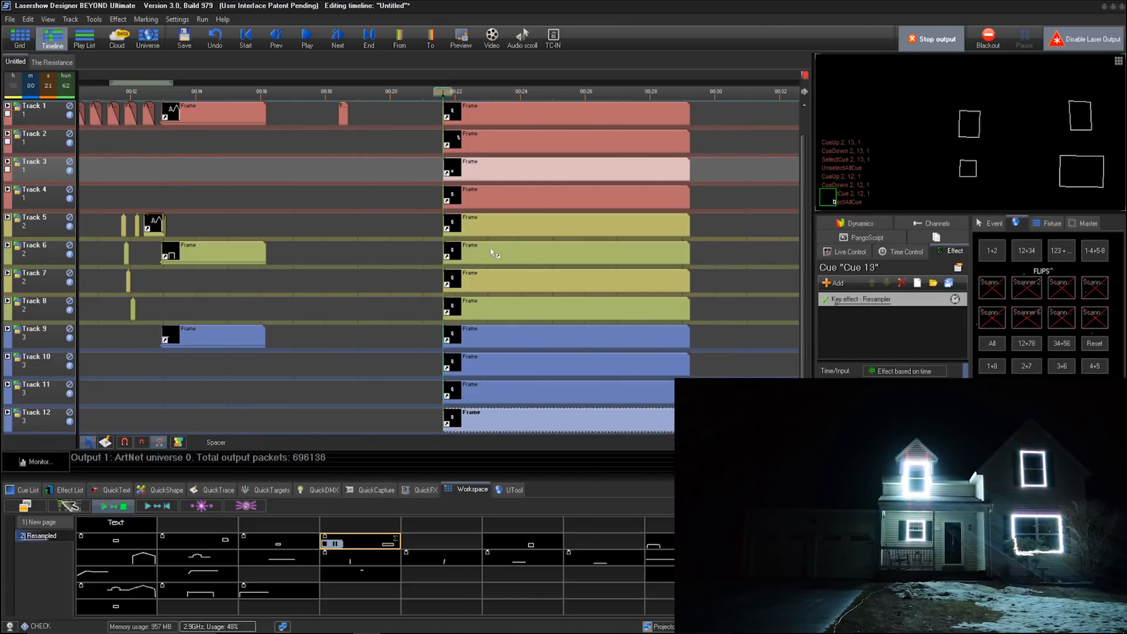
left_click(485, 198)
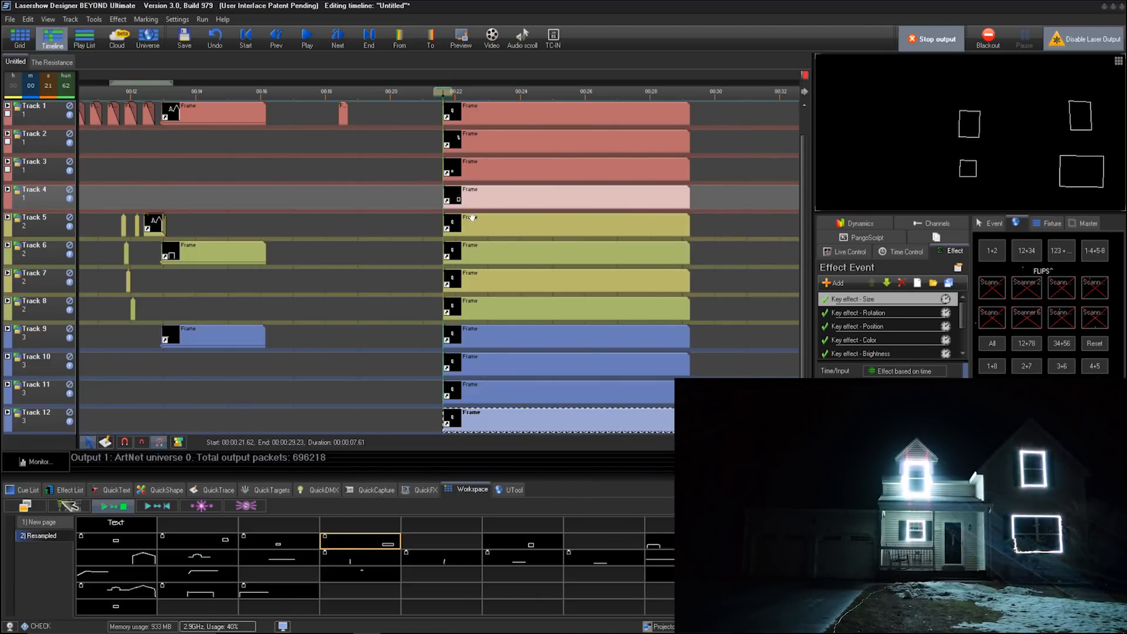
Replace the pasted frames on Tracks 5 and 6 with the two garage door outlines, and on Tracks 7 and 8 with the garage edge frames
left_click(659, 543)
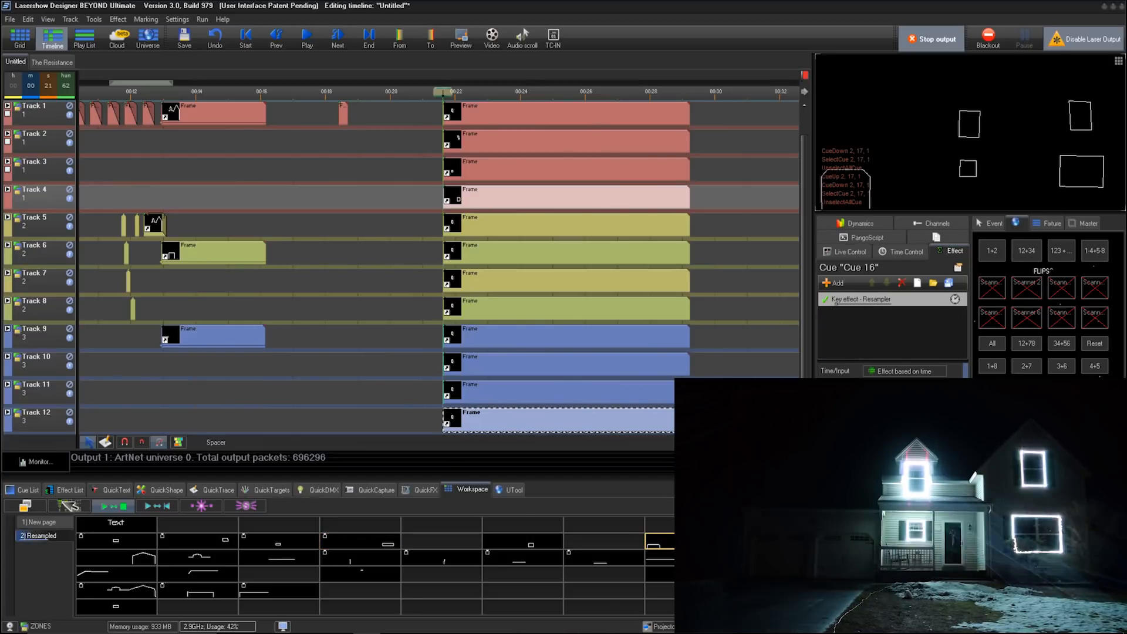
left_click(452, 230)
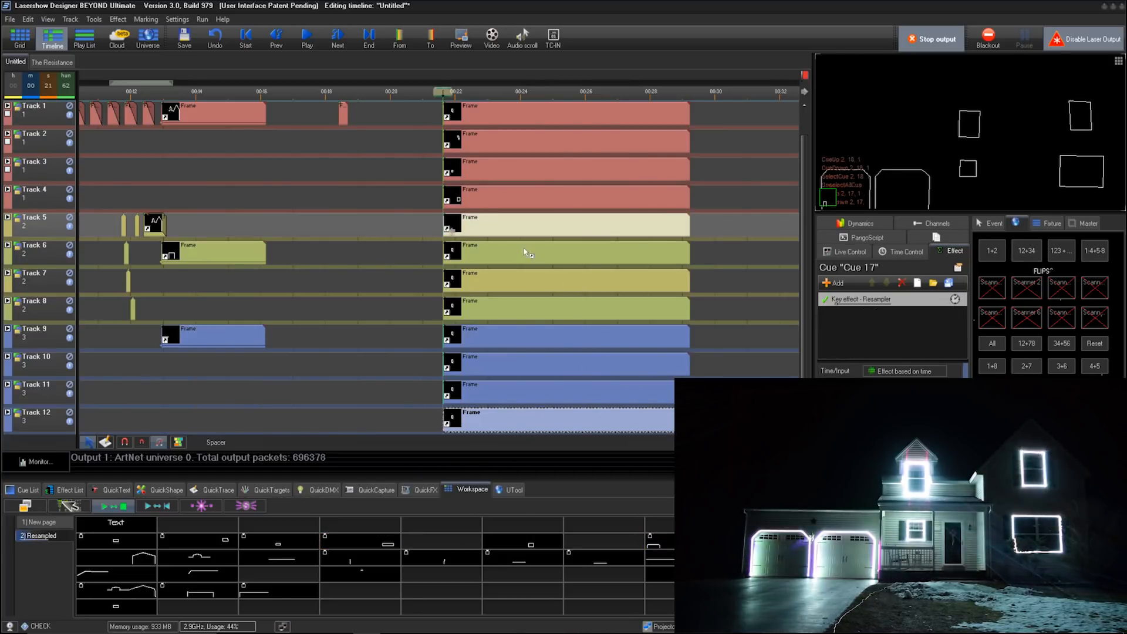
left_click(451, 257)
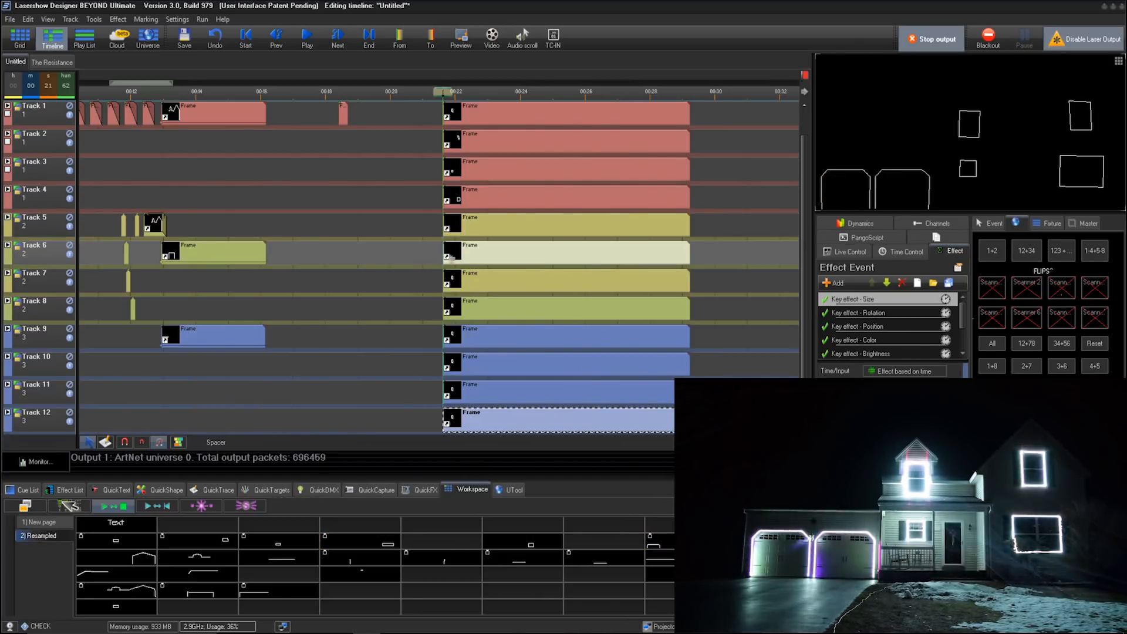
left_click(683, 557)
left_click(683, 557)
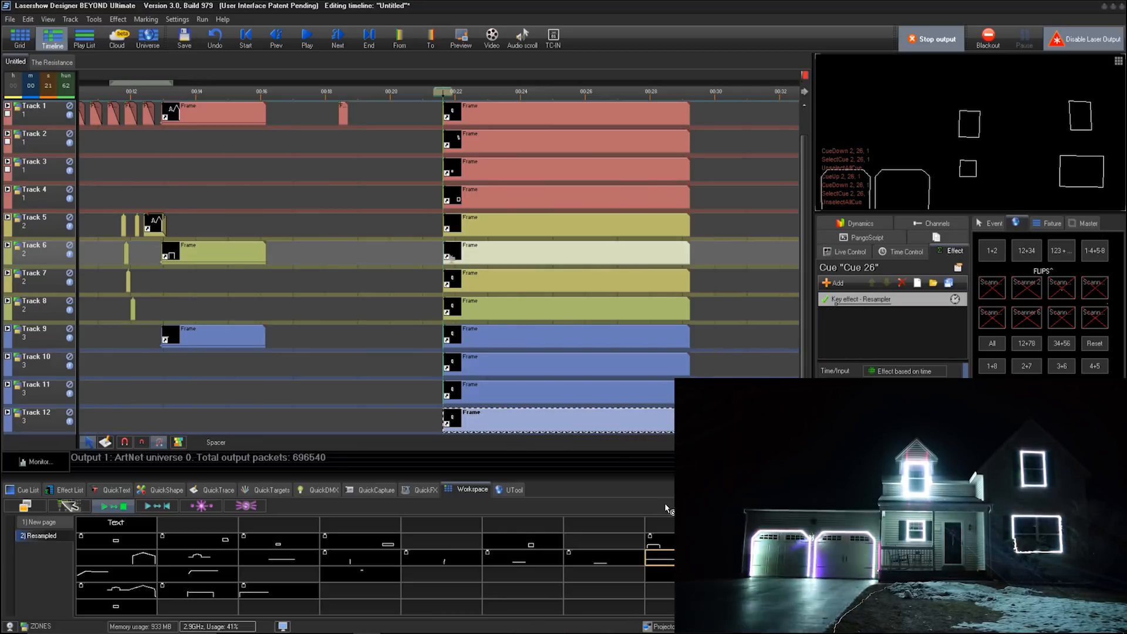
left_click(508, 290)
left_click(766, 557)
left_click_drag(766, 557, 545, 354)
left_click(519, 311)
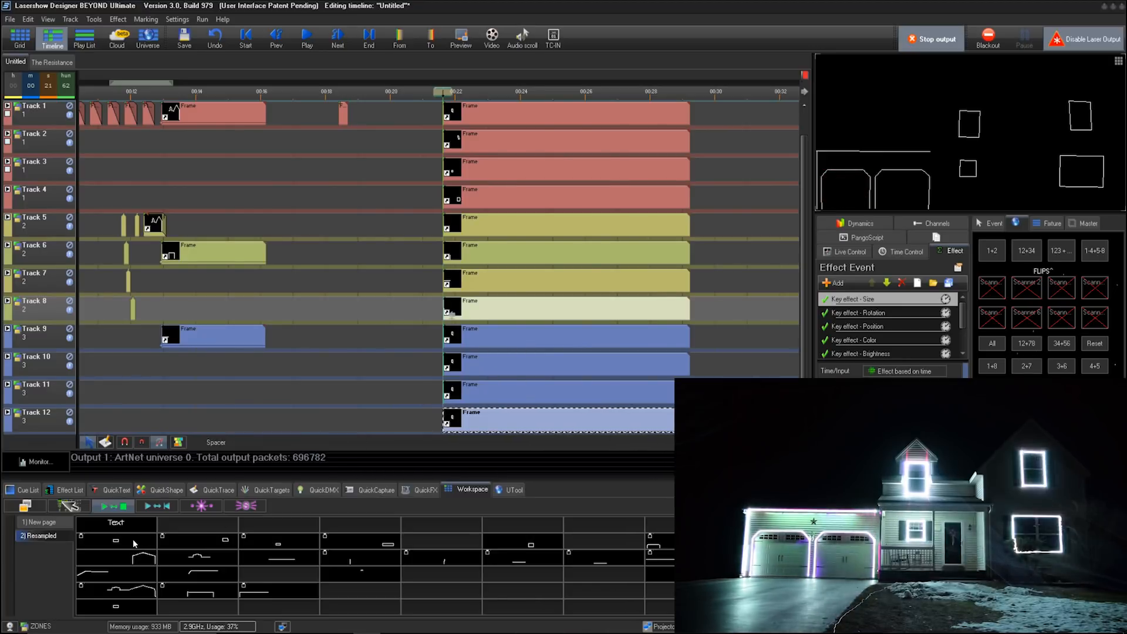
Replace the pasted frames on Tracks 9 and 10 with the dormer roofline and the large gable outline
left_click_drag(212, 552, 463, 340)
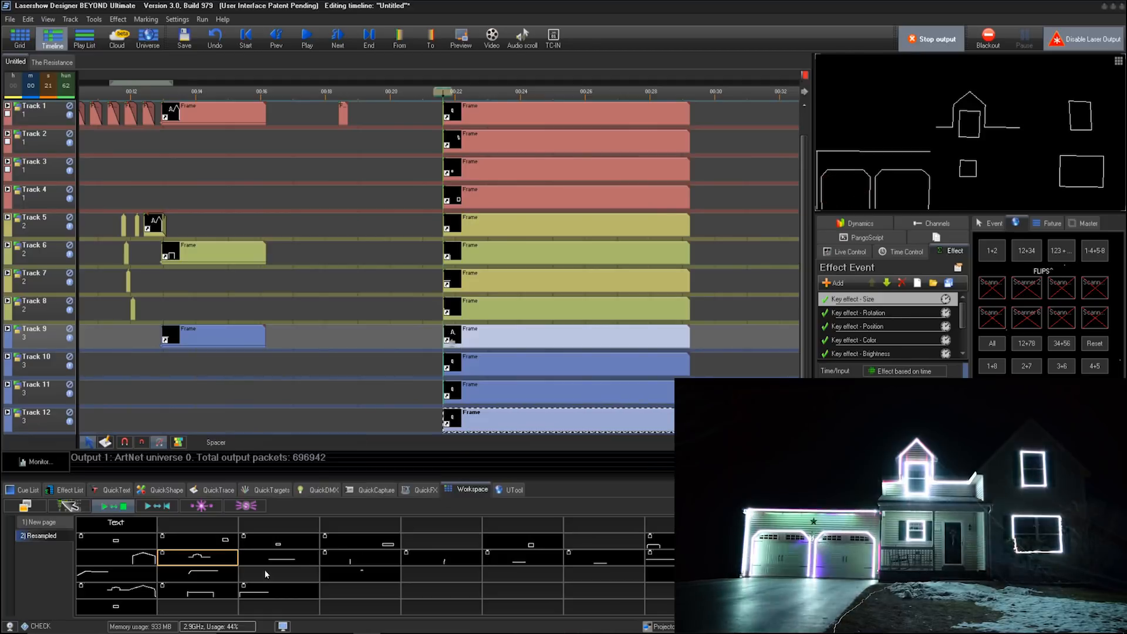
left_click_drag(143, 565, 482, 371)
left_click(140, 606)
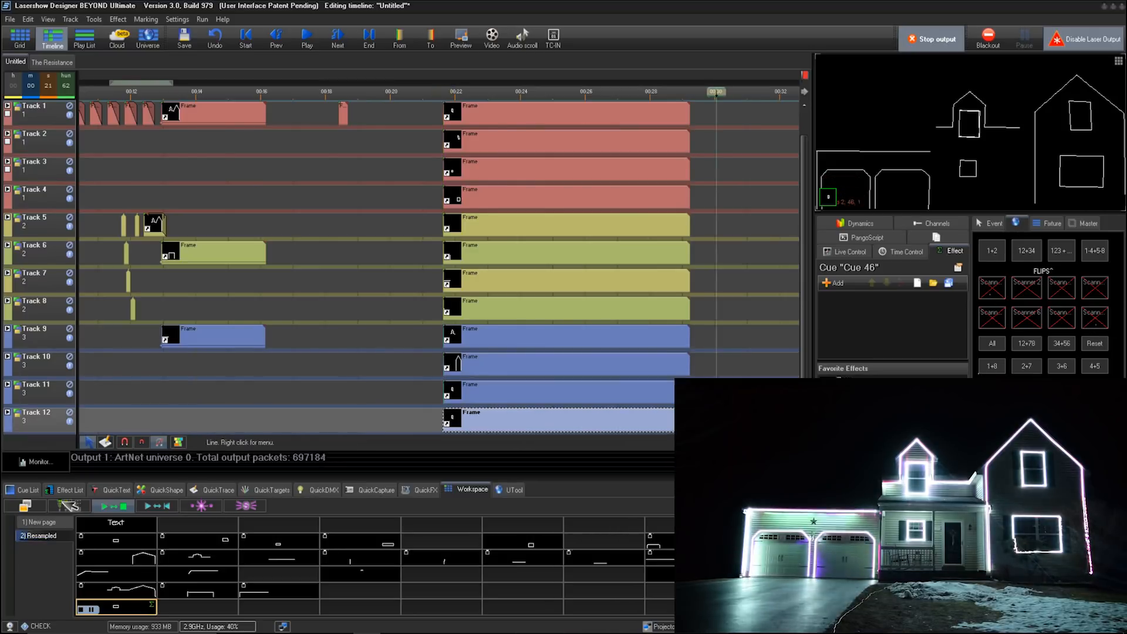
Delete the leftover duplicate window events on Tracks 11 and 12
left_click(624, 392)
right_click(633, 404)
left_click(662, 571)
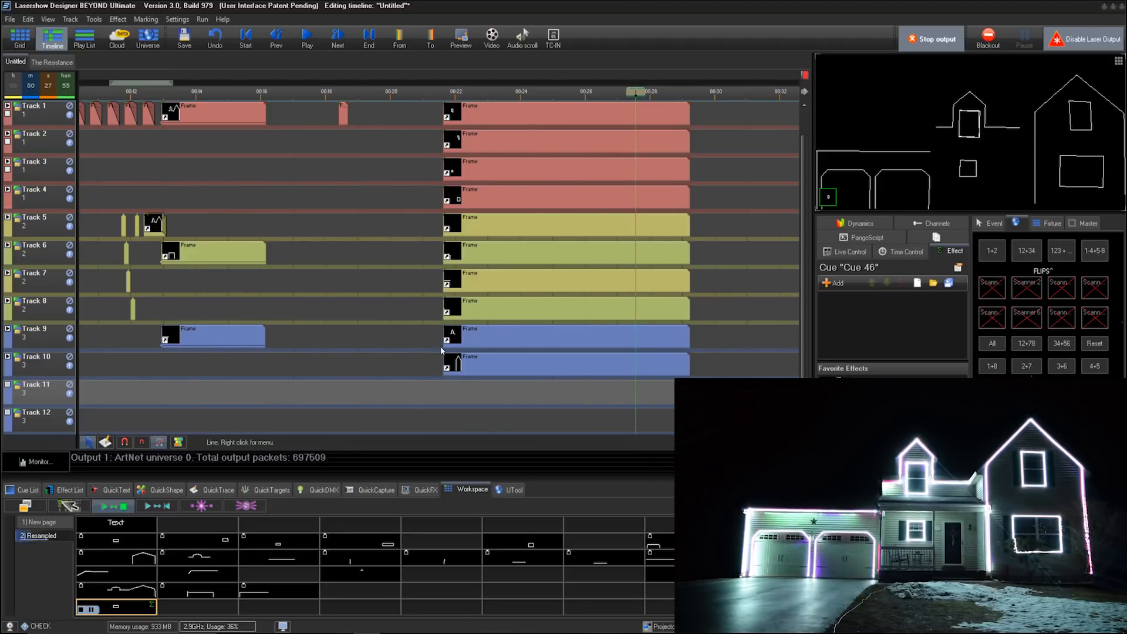
Create an empty effect event on the bus Track 14 spanning the same time as the frame events, ending at 00:00:29.23
left_click_drag(806, 278, 805, 259)
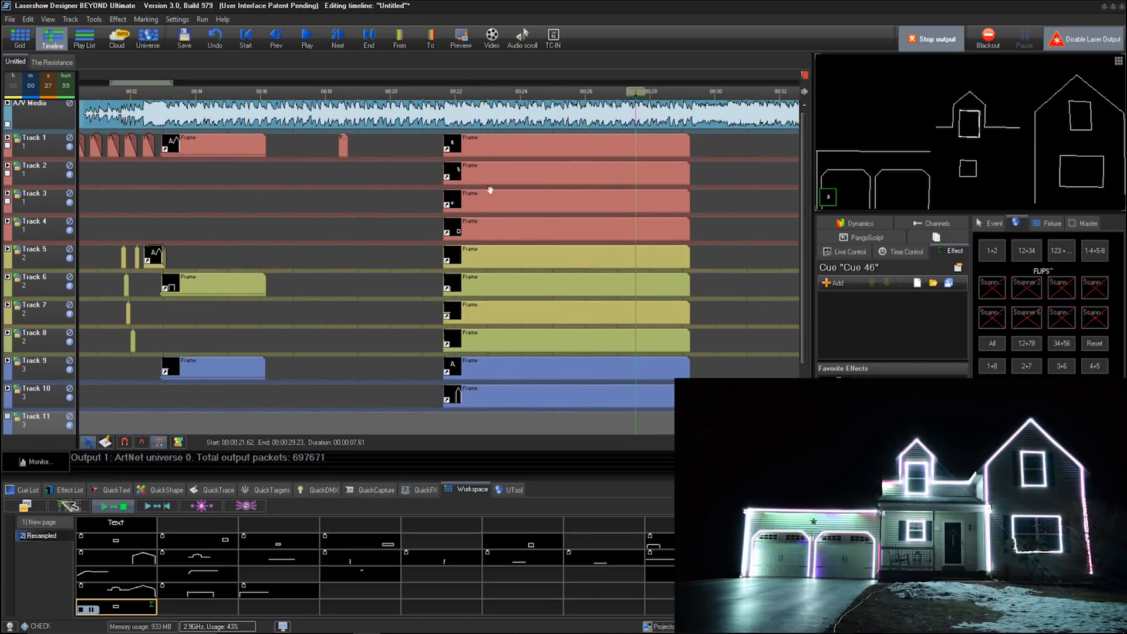
left_click_drag(805, 259, 807, 306)
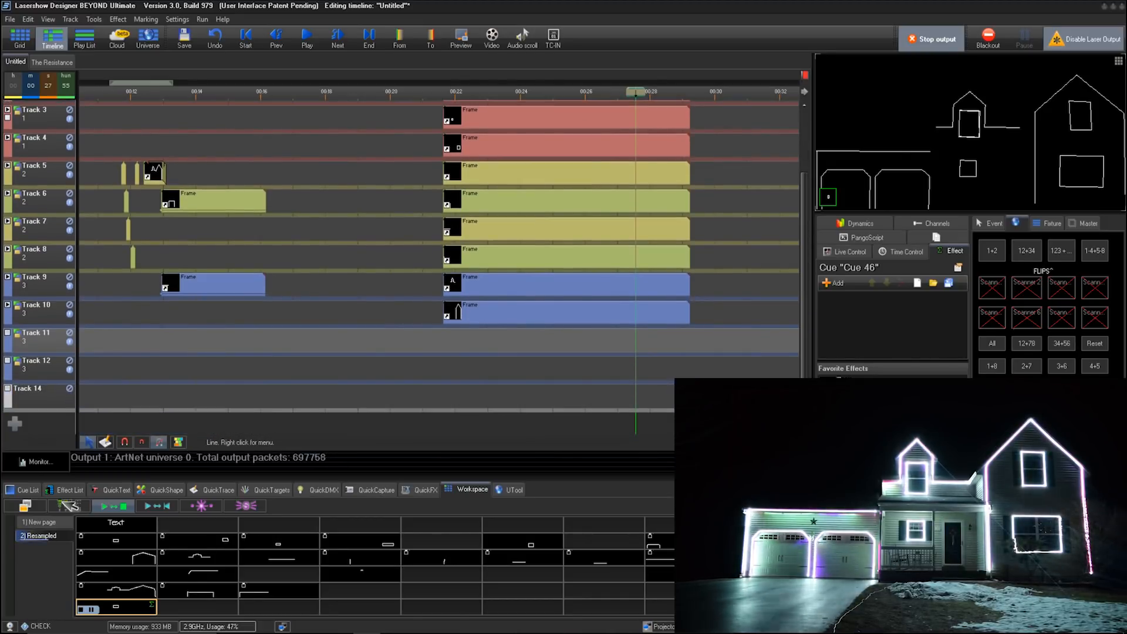
double_click(456, 392)
left_click_drag(454, 390, 685, 396)
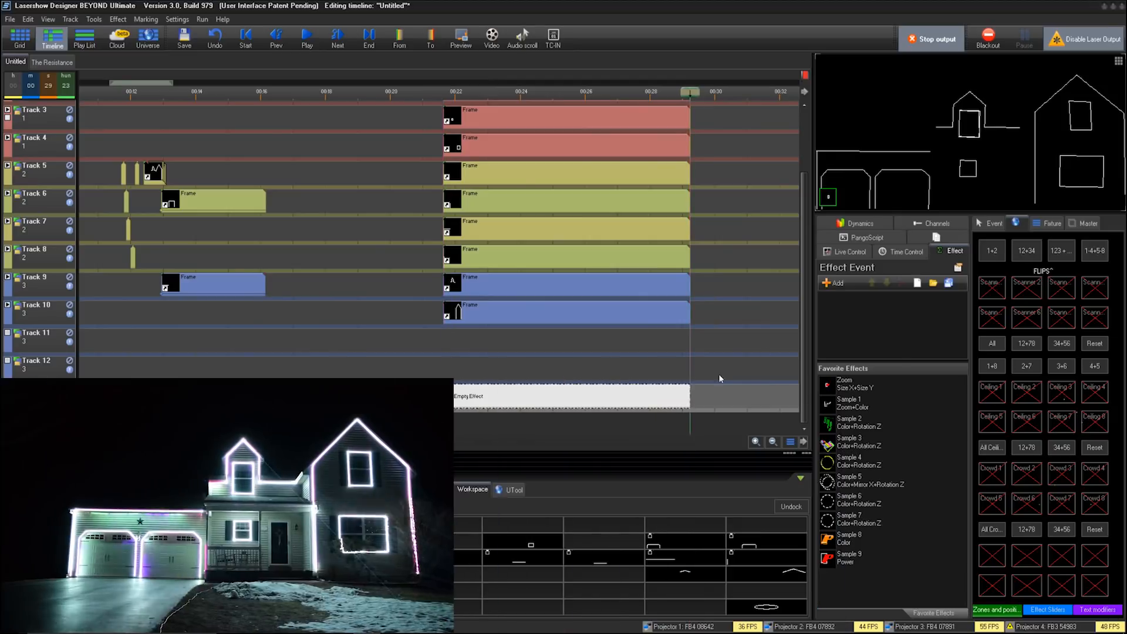
Add a Rectangle Clip In key effect to the bus track's empty effect event
left_click(833, 282)
mouse_move(897, 317)
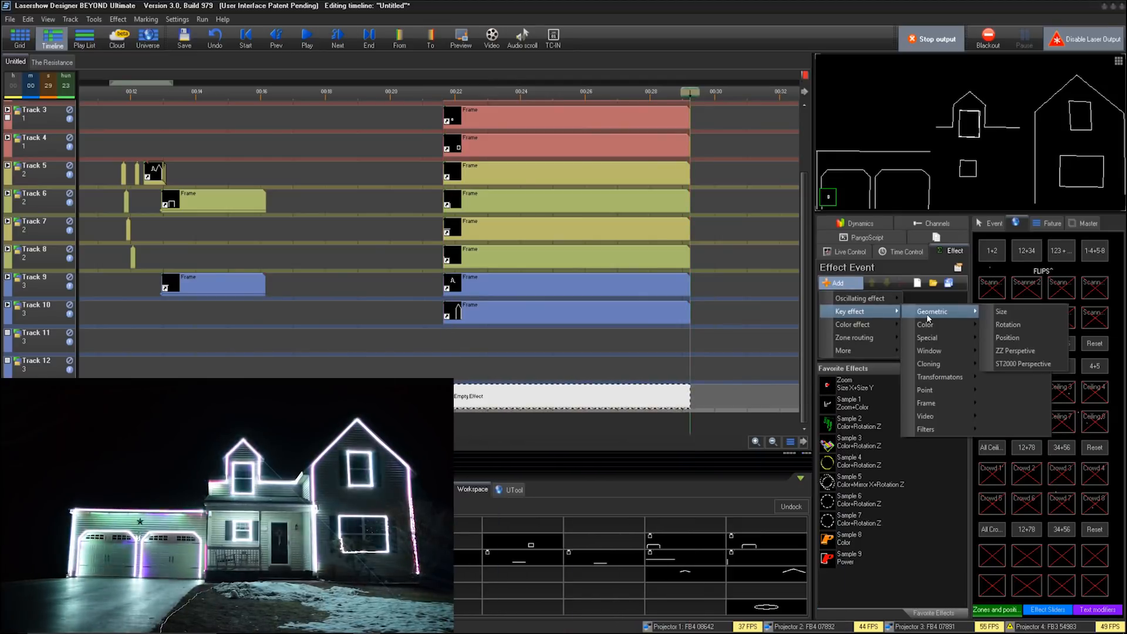
mouse_move(941, 389)
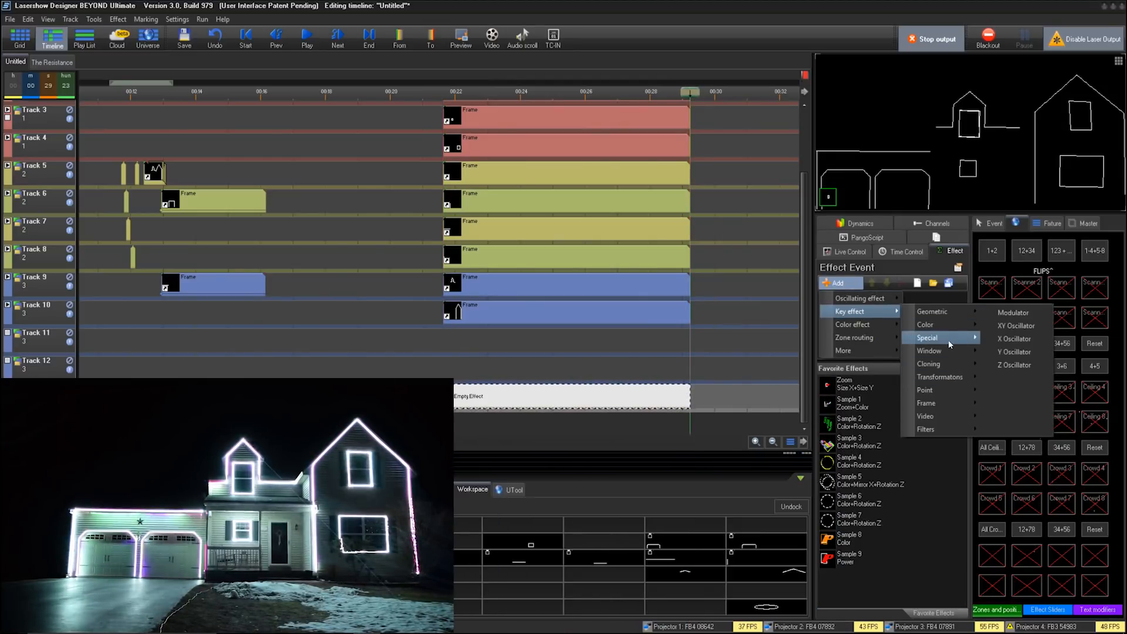
mouse_move(956, 360)
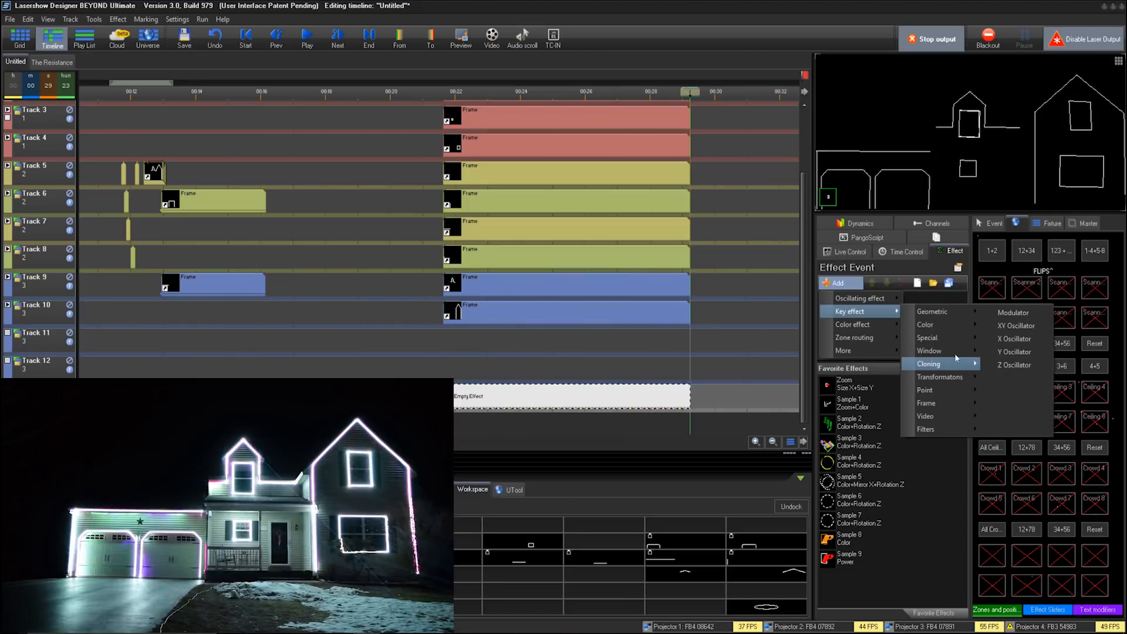
left_click(1004, 366)
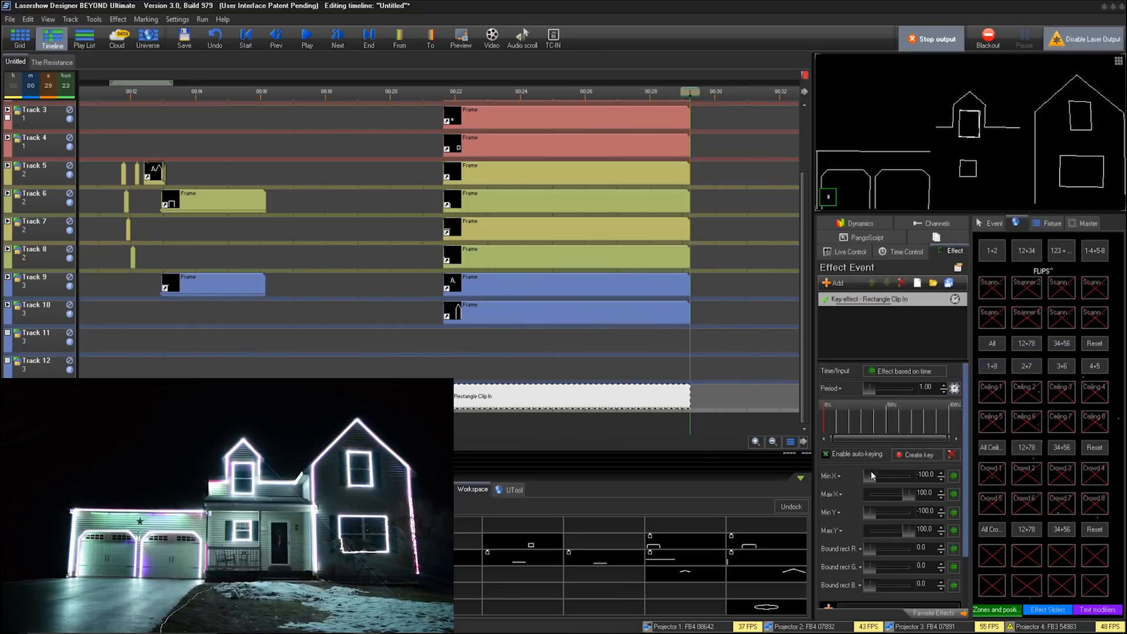
Try Min X values of 38.0 and 88.7 on the Rectangle Clip In effect, then return Min X to -100
left_click_drag(869, 476, 900, 481)
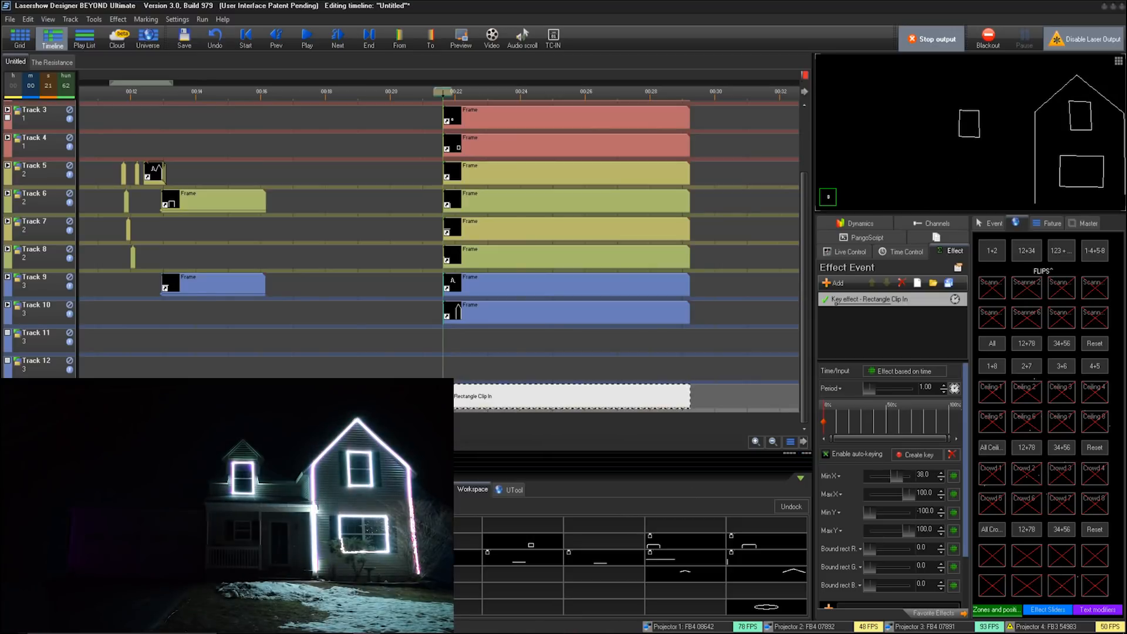
left_click(455, 591)
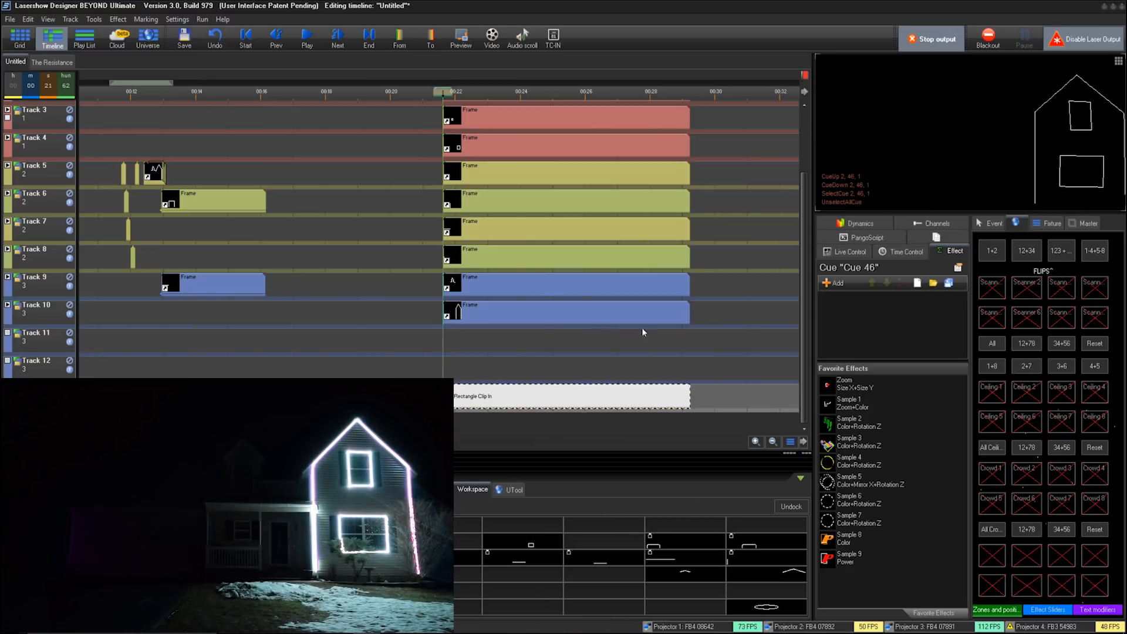
left_click(525, 396)
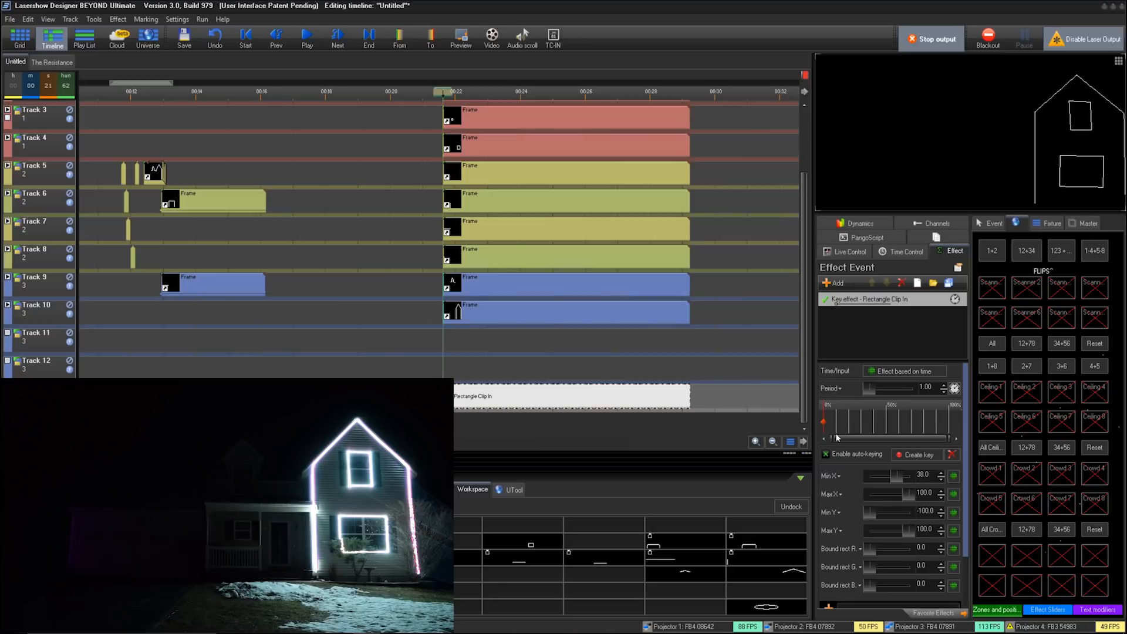
mouse_move(890, 473)
left_mouse_down()
mouse_move(881, 476)
mouse_move(906, 475)
left_mouse_up()
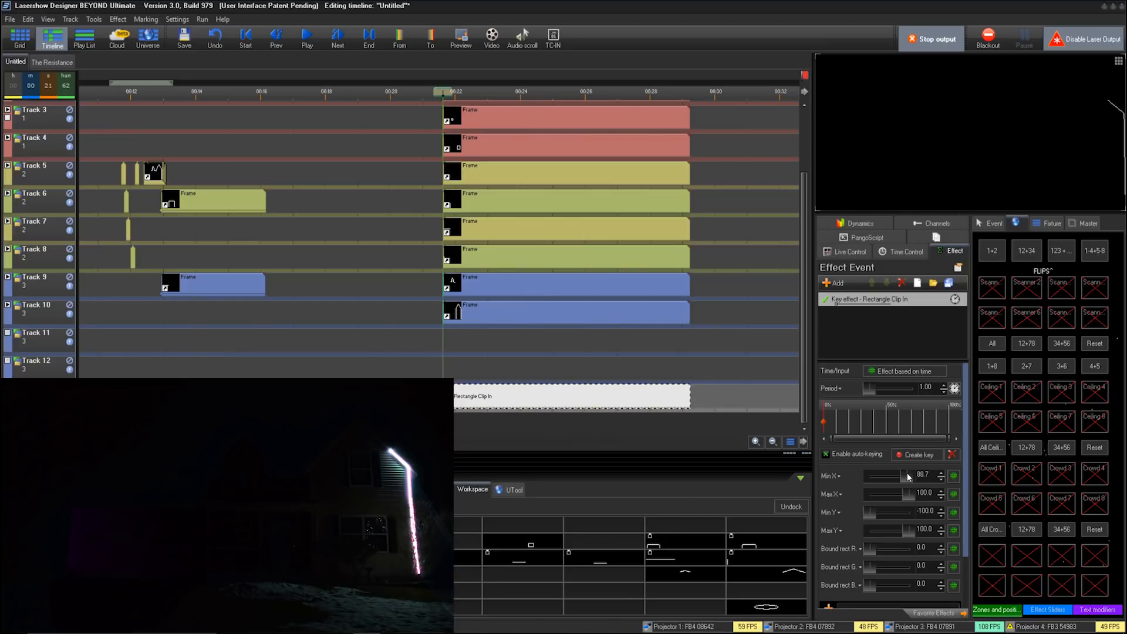
left_click(688, 91)
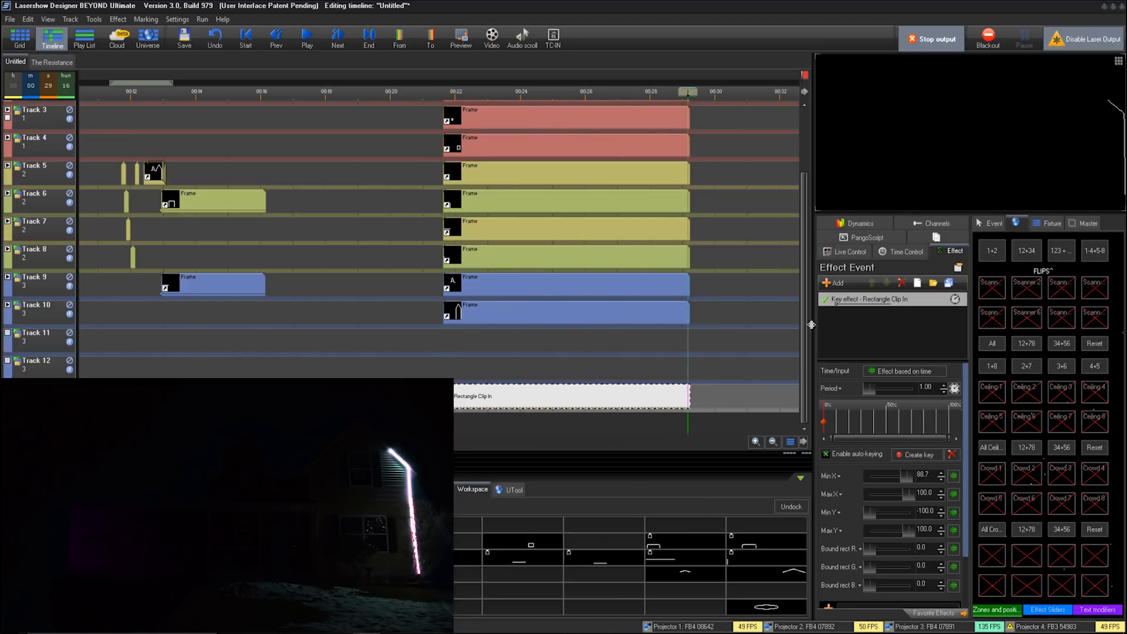
left_click_drag(911, 478, 846, 479)
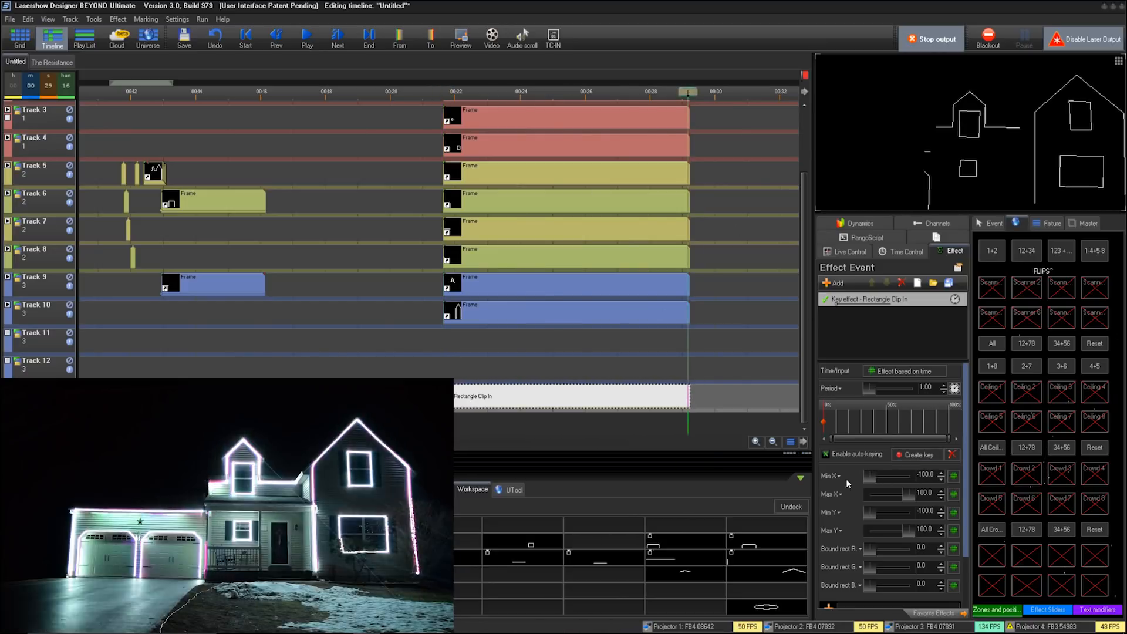
Keyframe Rectangle Clip In with Min X 100 at the start, Min X -100 at 50%, and Max X -100 at the end
left_click(823, 423)
left_click_drag(869, 475, 915, 474)
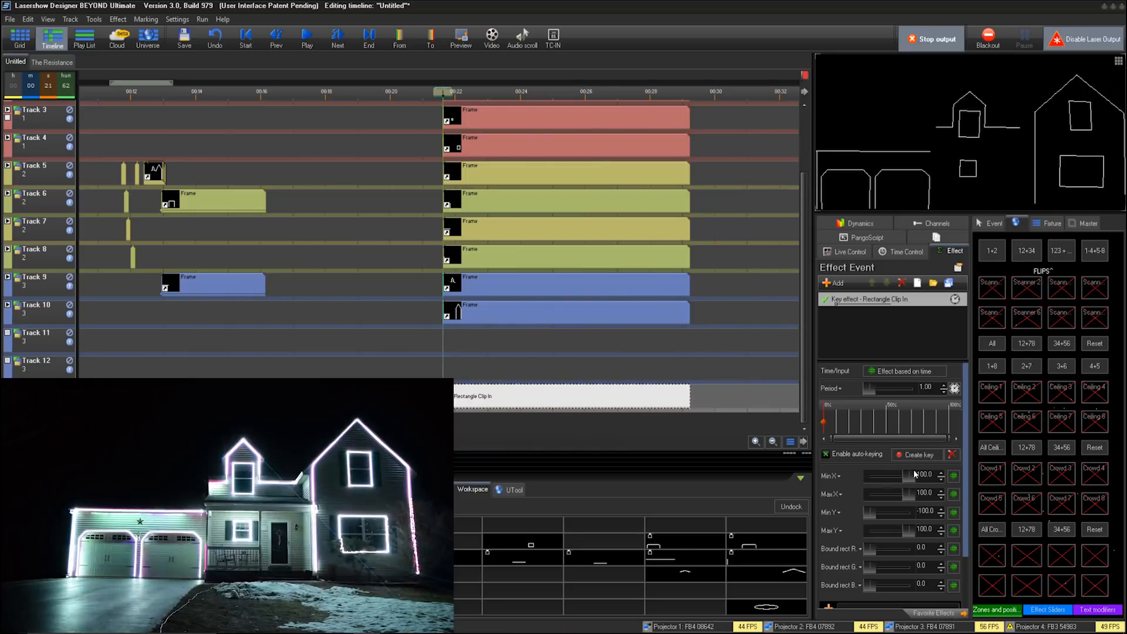
left_click(887, 422)
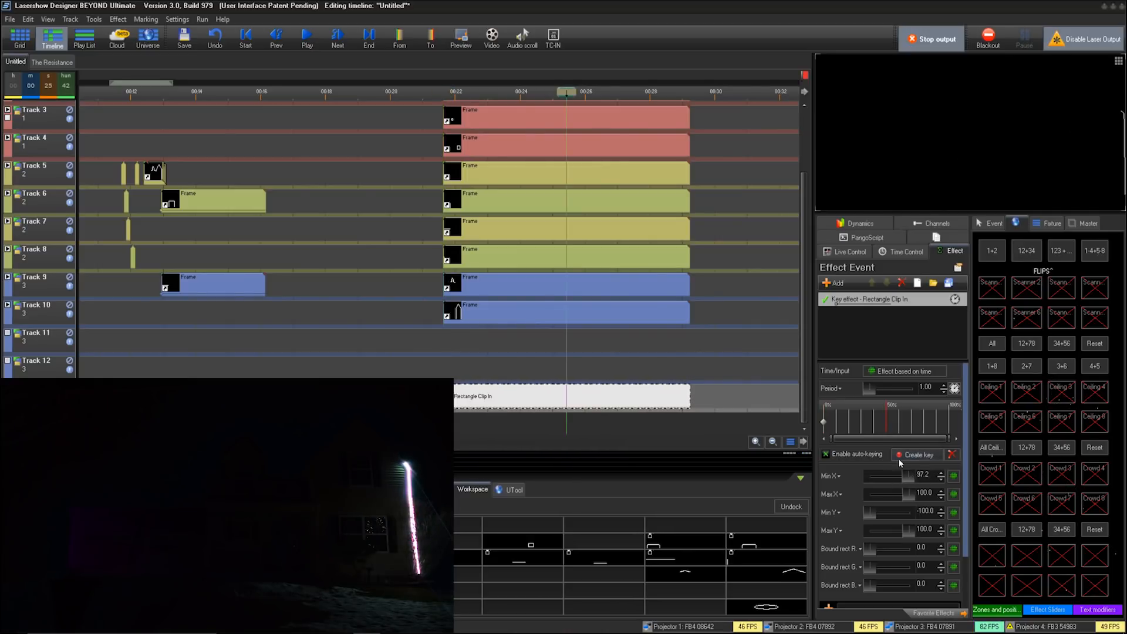
left_click(947, 419)
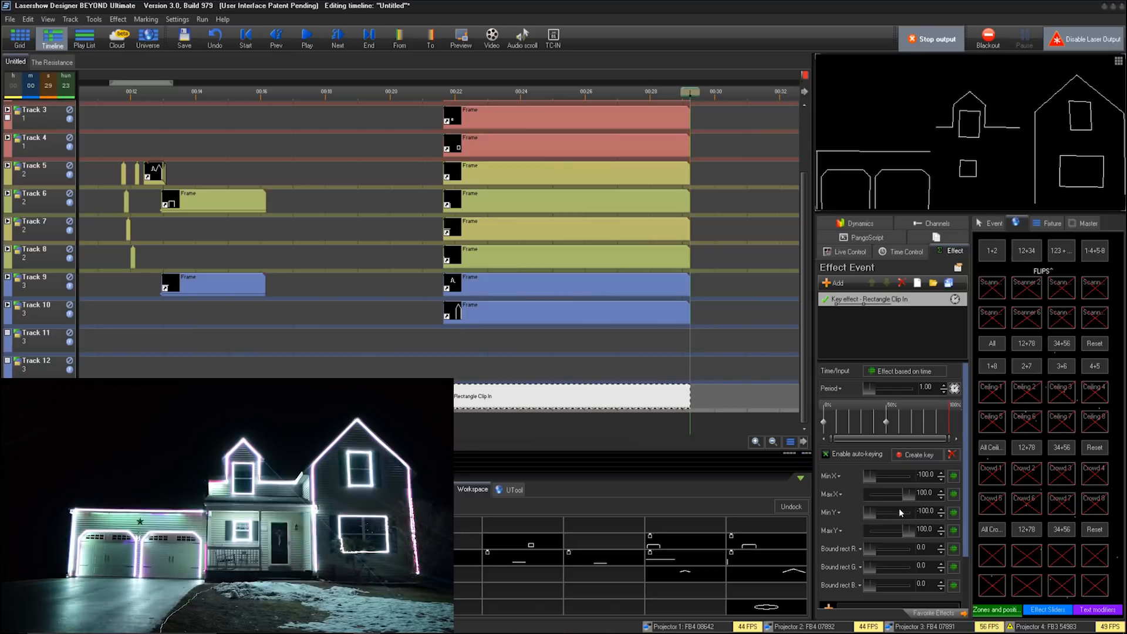
left_click_drag(882, 499, 867, 494)
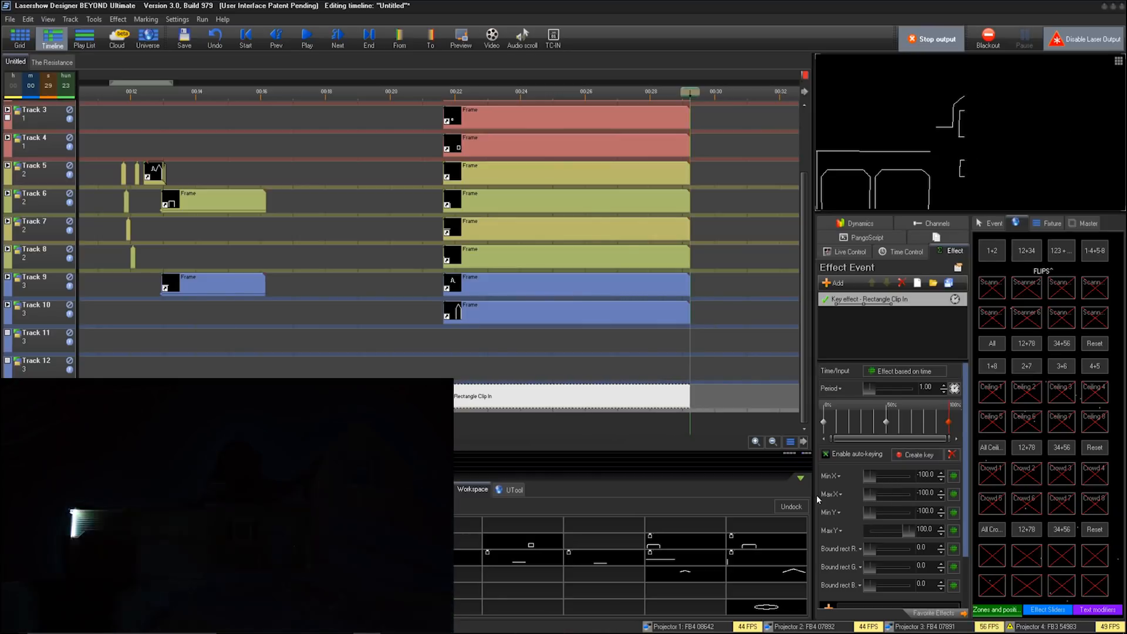
Play back the Rectangle Clip In sweep from the start of the frame events
left_click(439, 94)
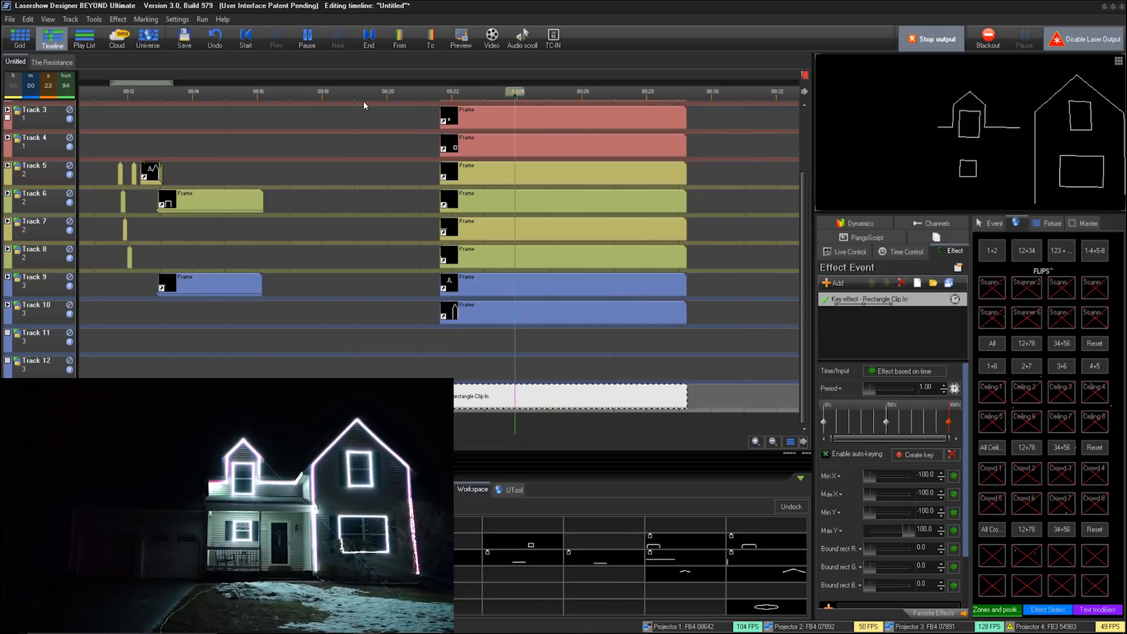
key("space")
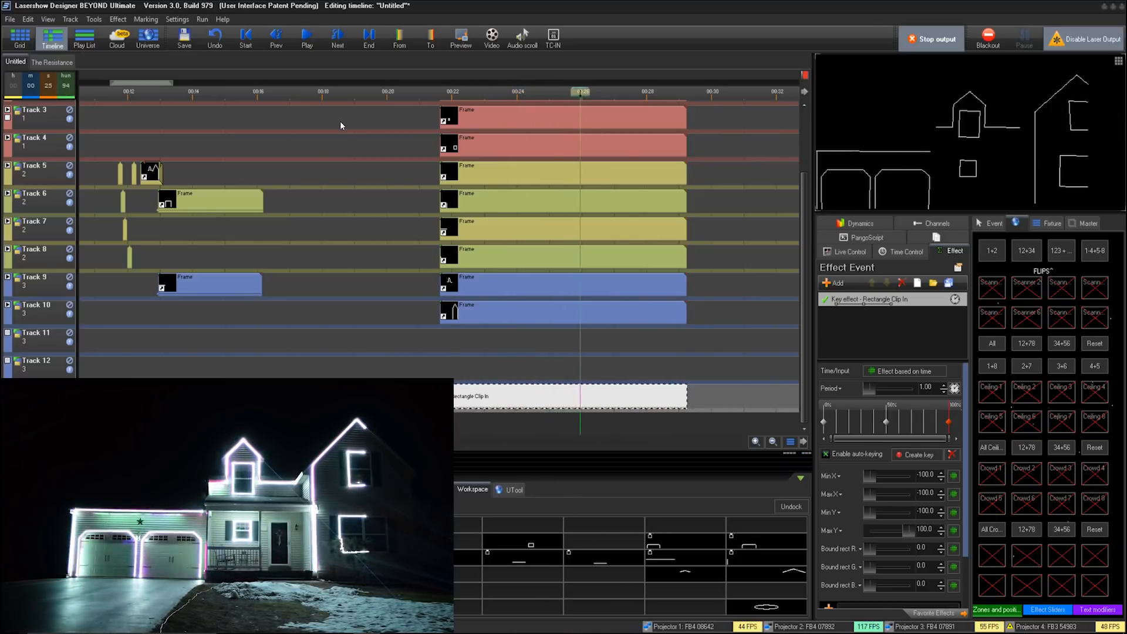
left_click(434, 94)
key("space")
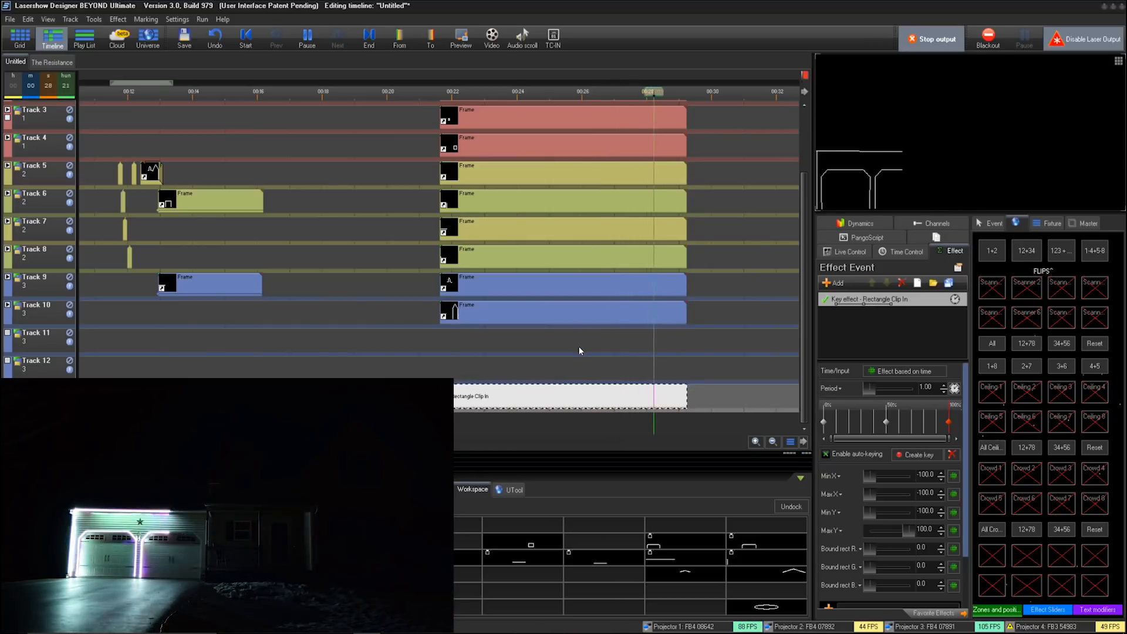
key("space")
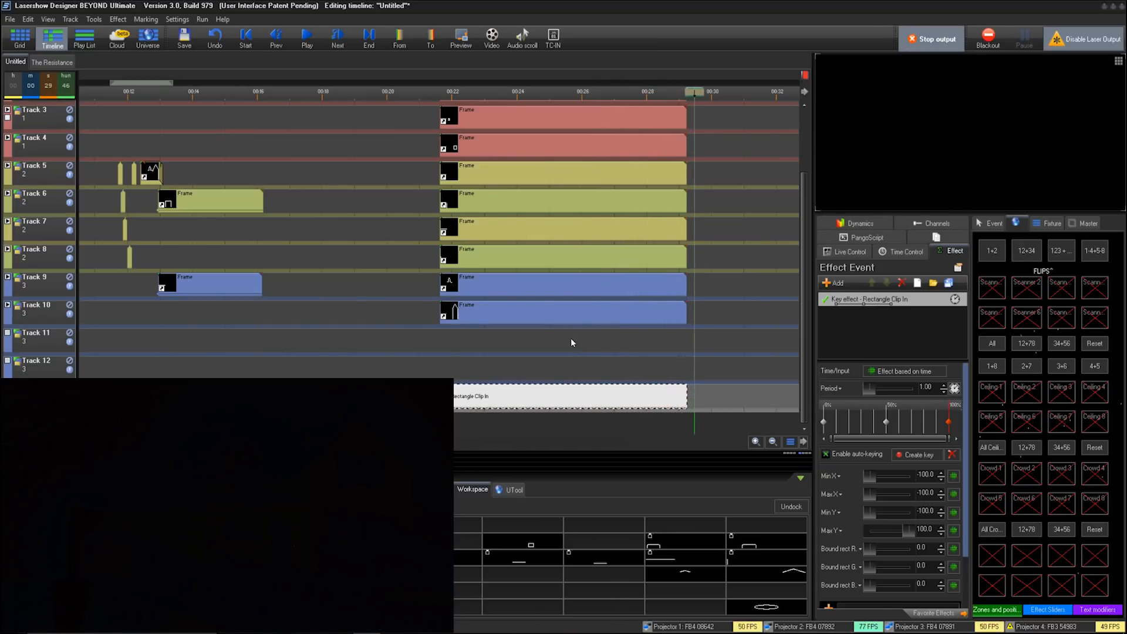
Replace the Rectangle Clip In effect on the bus track's event with a Color effect
left_click(552, 399)
left_click(901, 283)
left_click(834, 282)
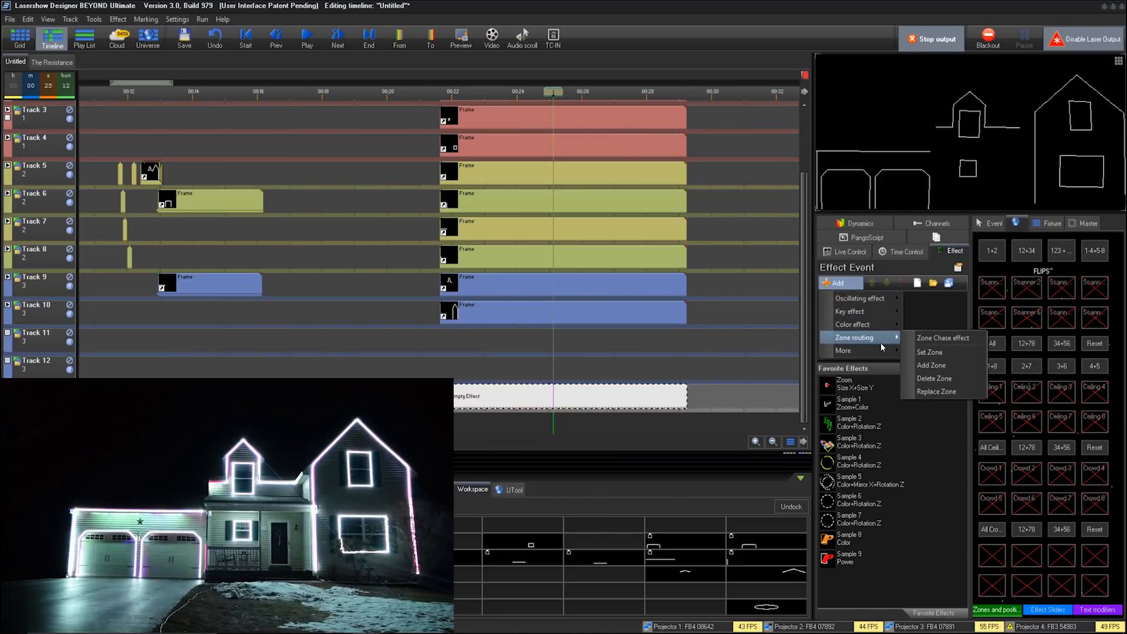
mouse_move(881, 324)
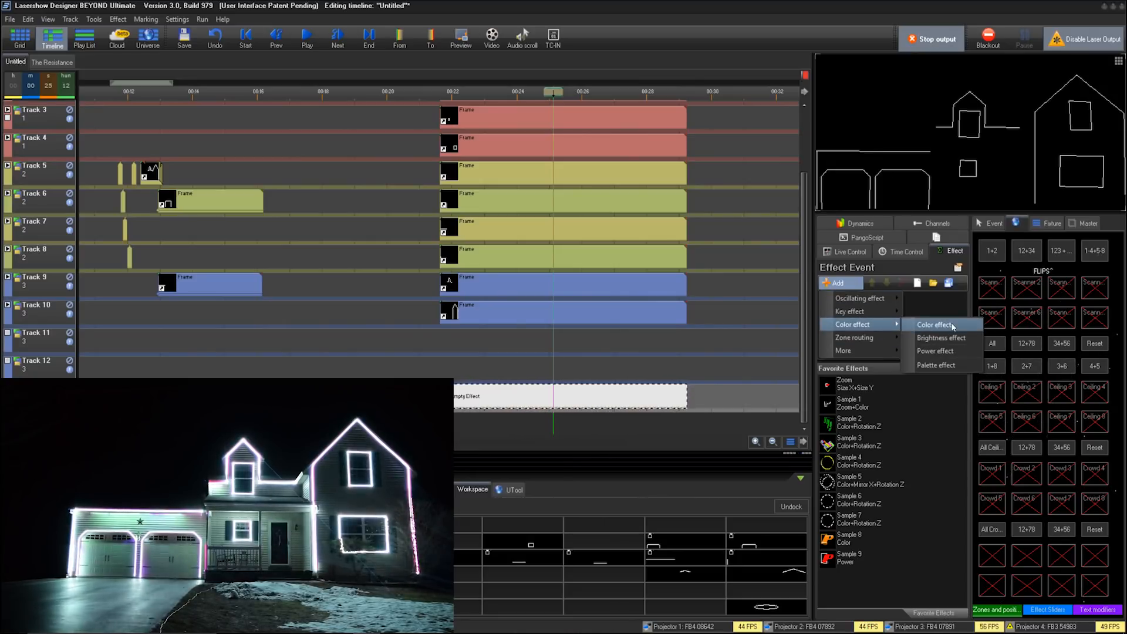
left_click(950, 325)
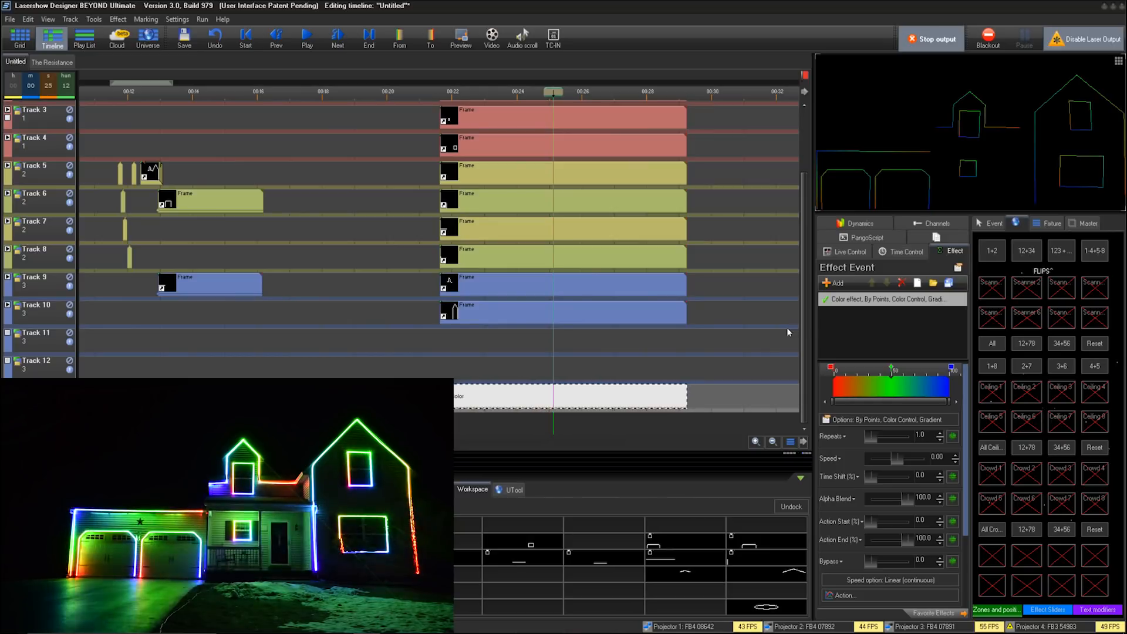
Apply the color effect's gradient By Y axis and set its Speed to 63.16
left_click(881, 420)
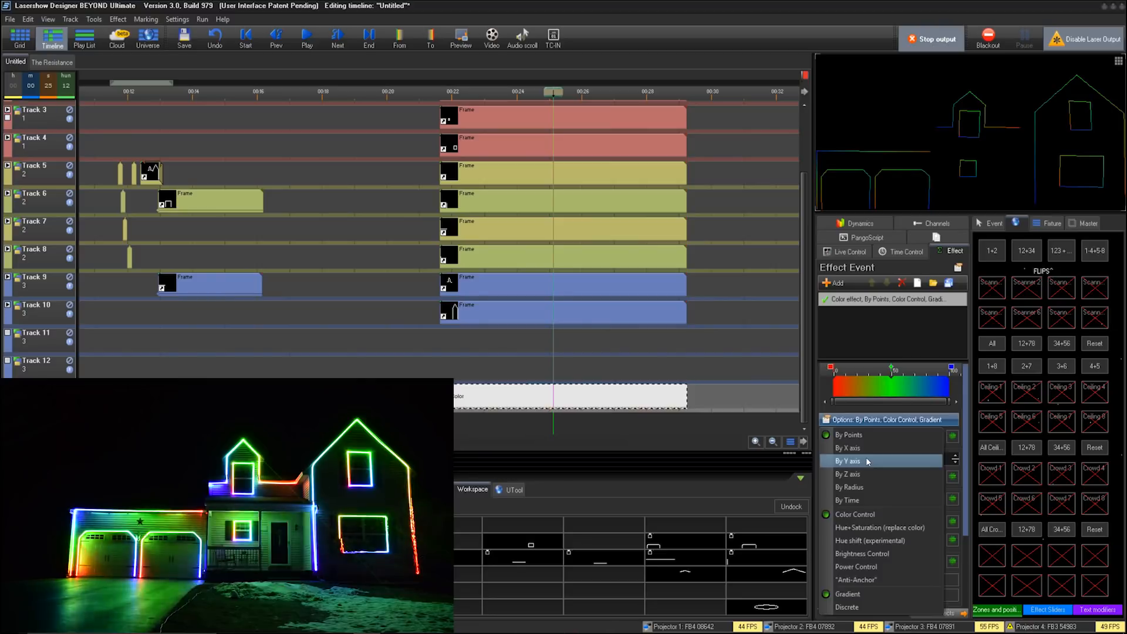
left_click(862, 461)
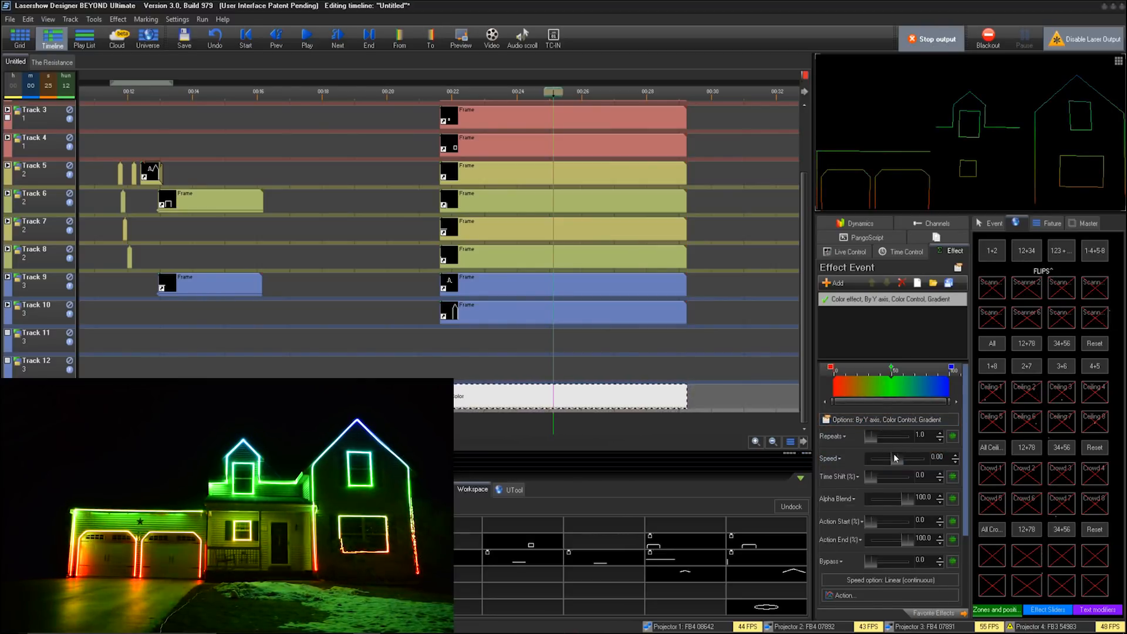
left_click_drag(894, 457, 902, 464)
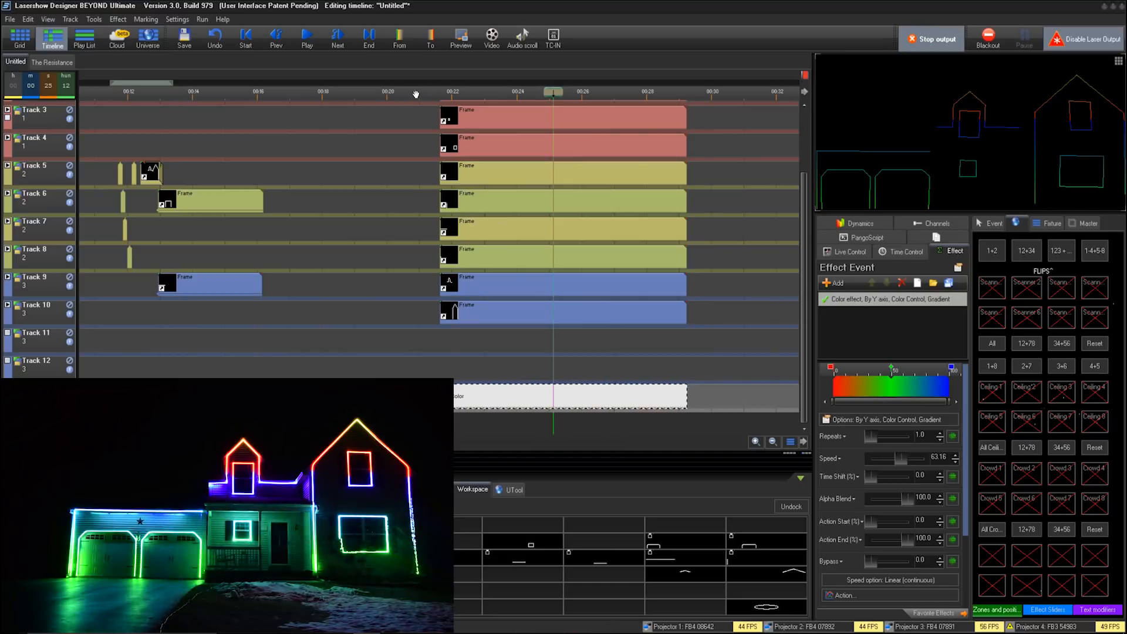
Play back the moving Y-axis color gradient from the start of the frame events, checking it against the music waveform
left_click(433, 100)
key("space")
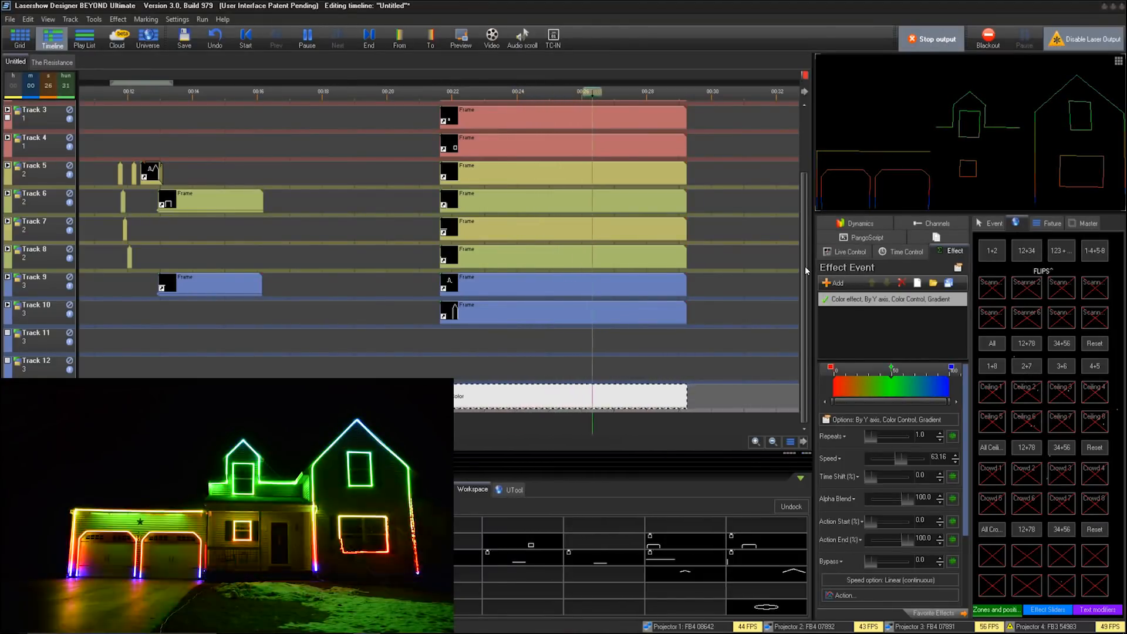
left_click_drag(806, 270, 793, 160)
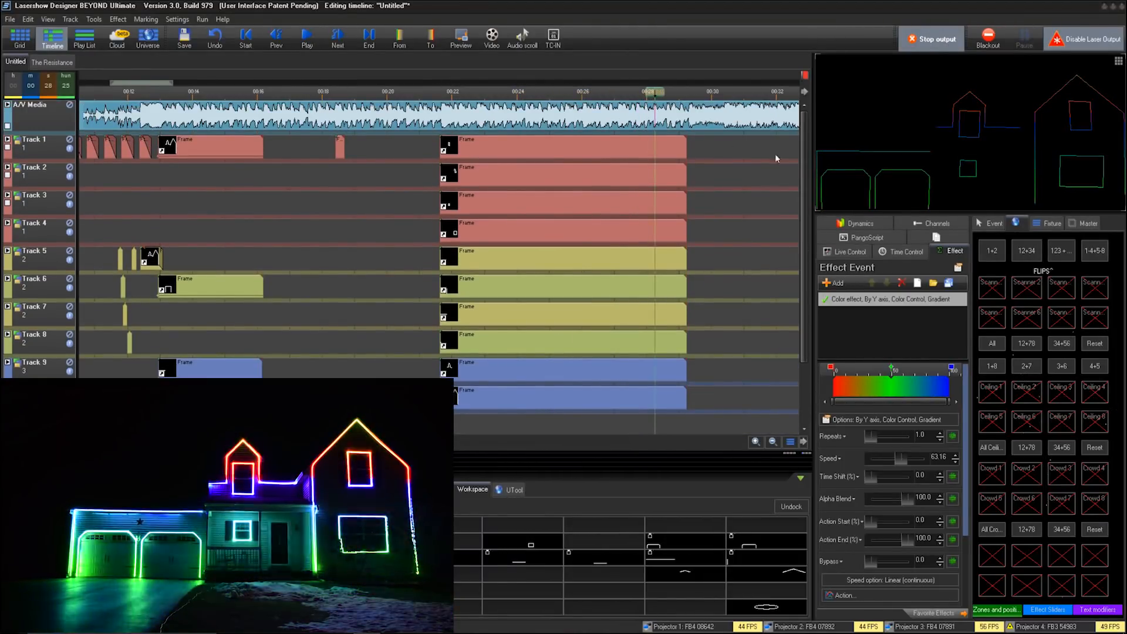
left_click(430, 98)
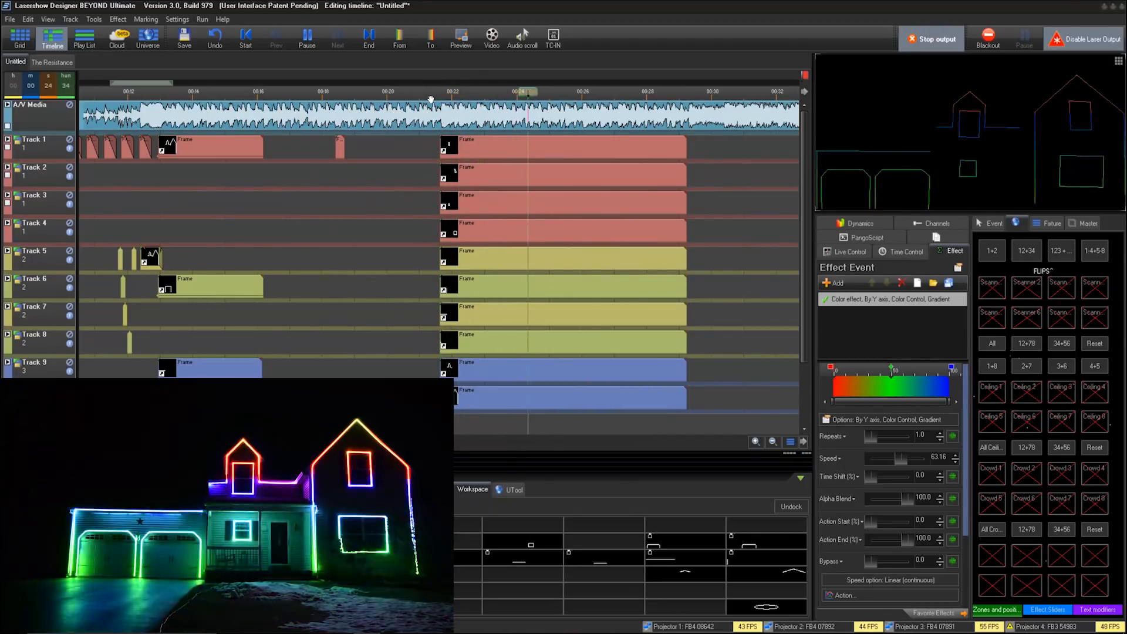
key("space")
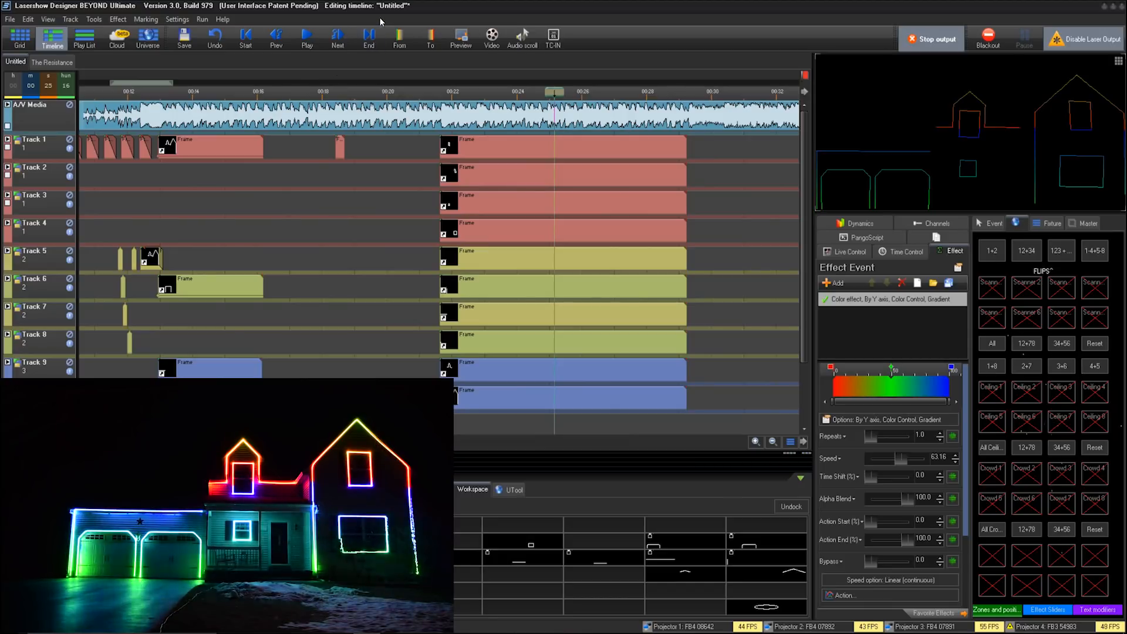
left_click(437, 94)
key("space")
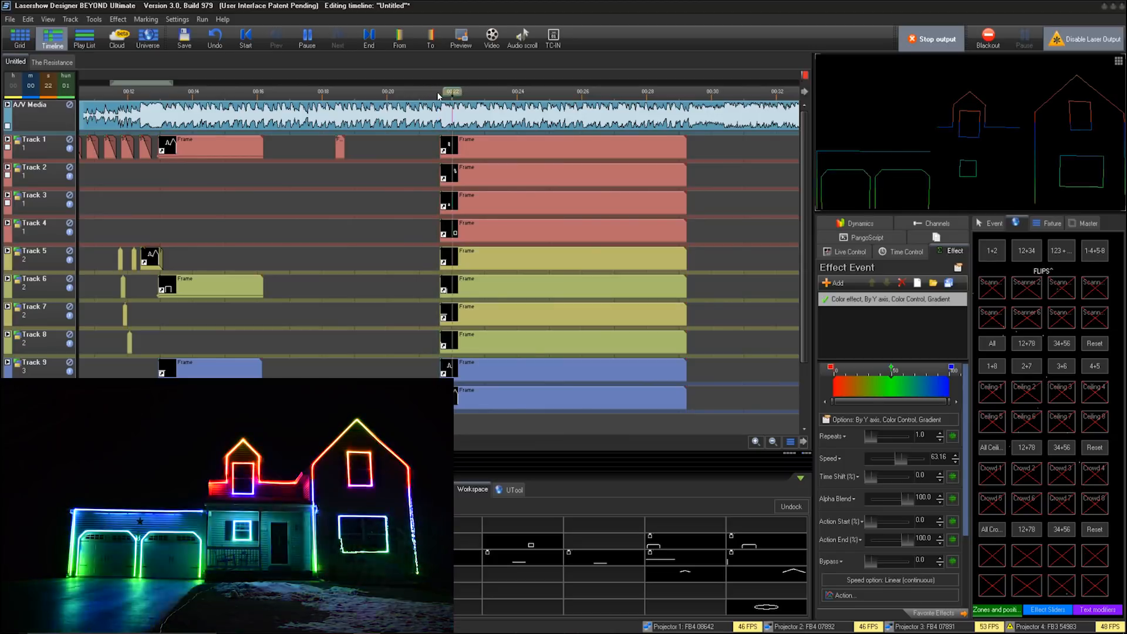
key("space")
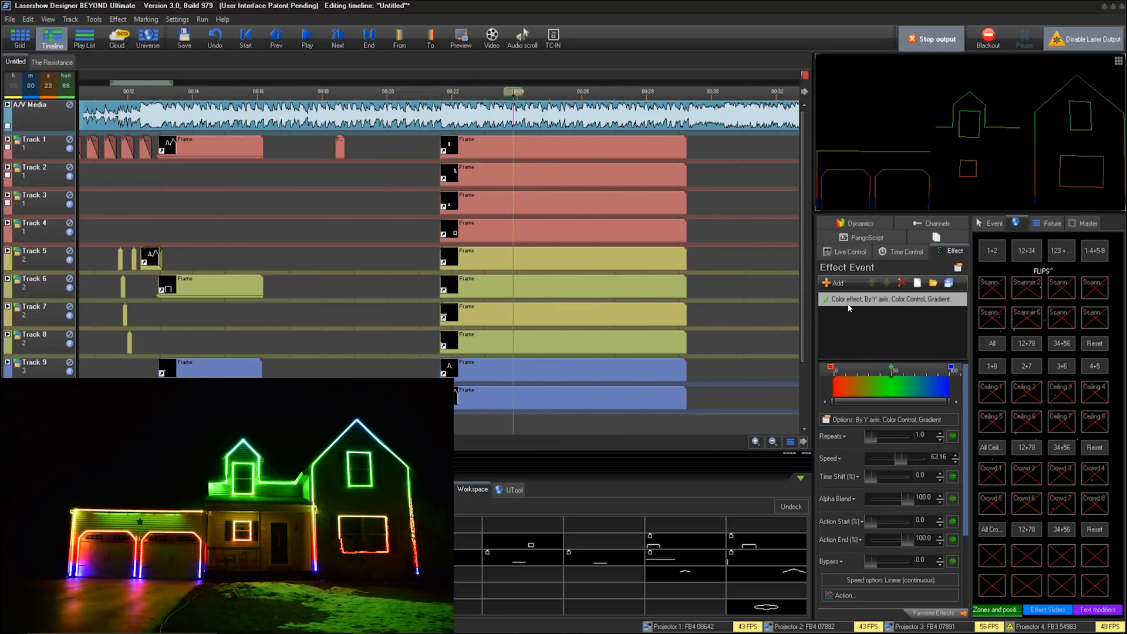
Set the gradient's start marker to white and its middle and end markers to black, and add a purple marker between white and black
double_click(830, 369)
left_click(531, 299)
double_click(530, 313)
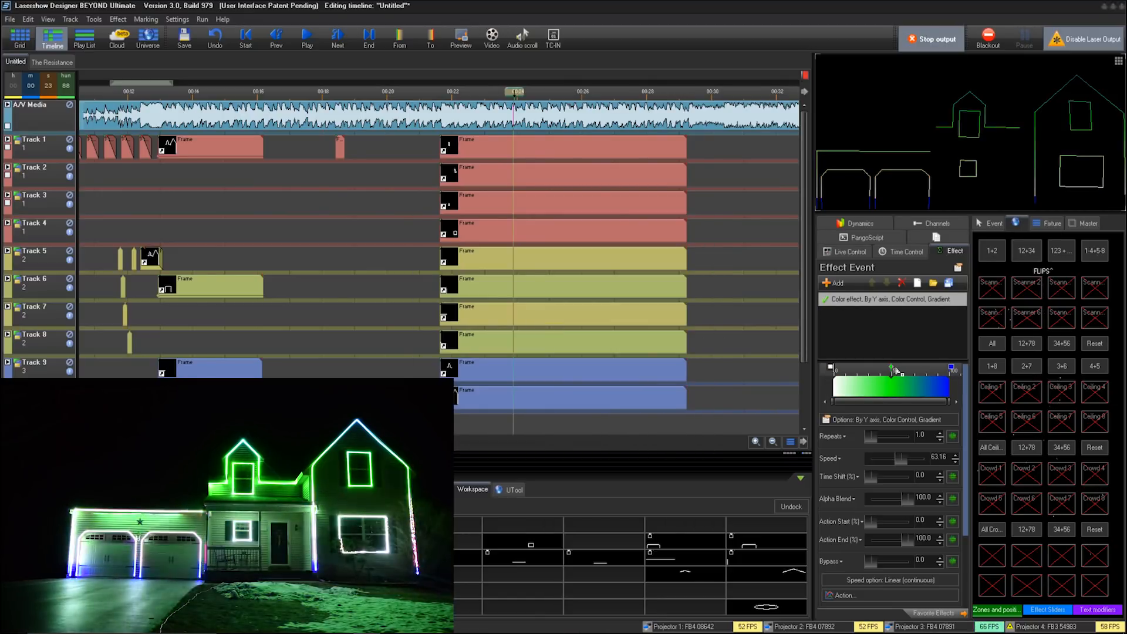
double_click(892, 369)
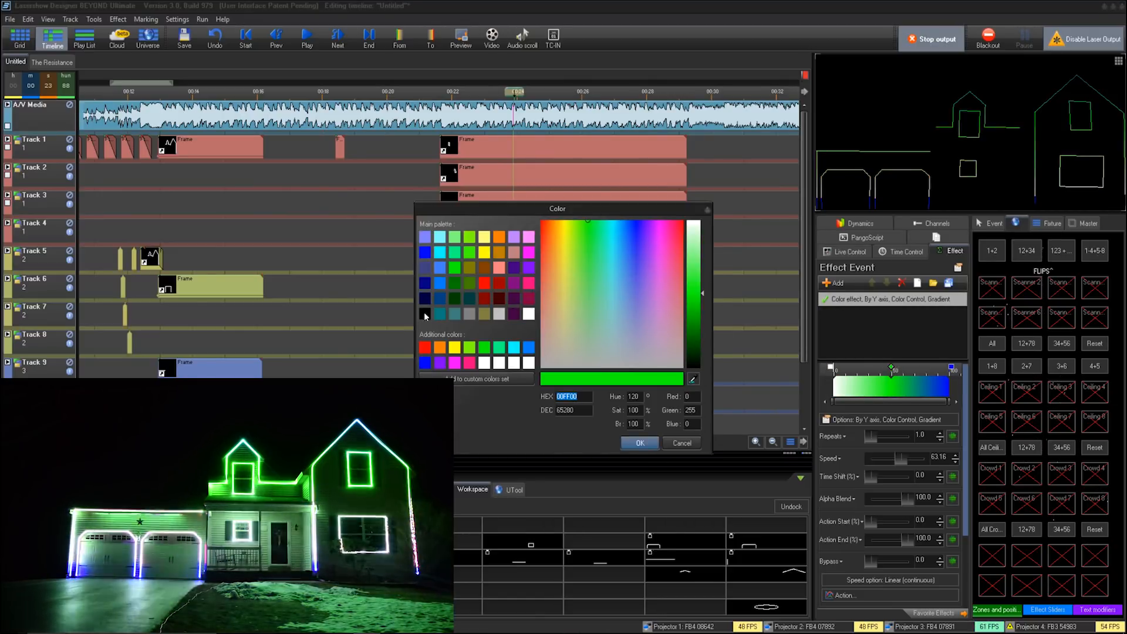
double_click(425, 315)
double_click(951, 368)
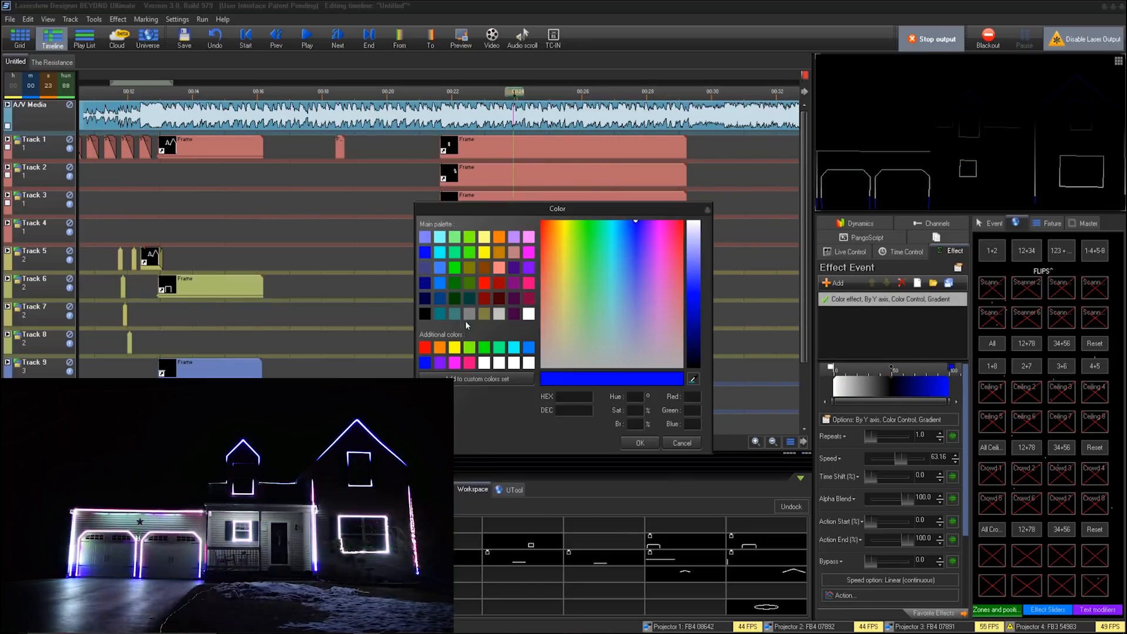
double_click(425, 315)
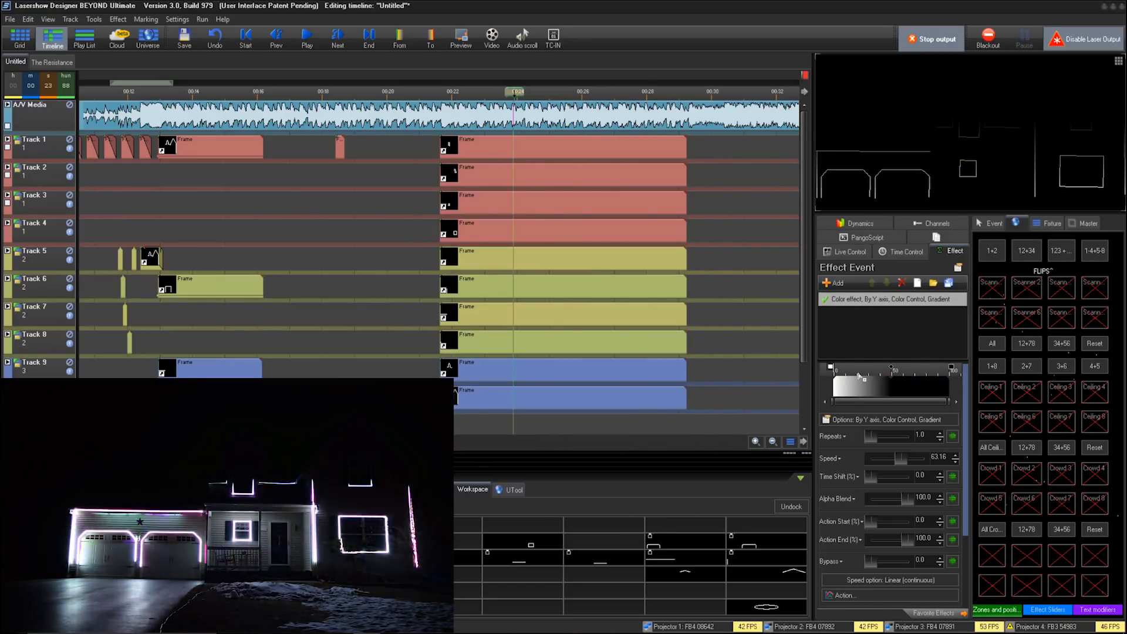
double_click(859, 376)
double_click(515, 270)
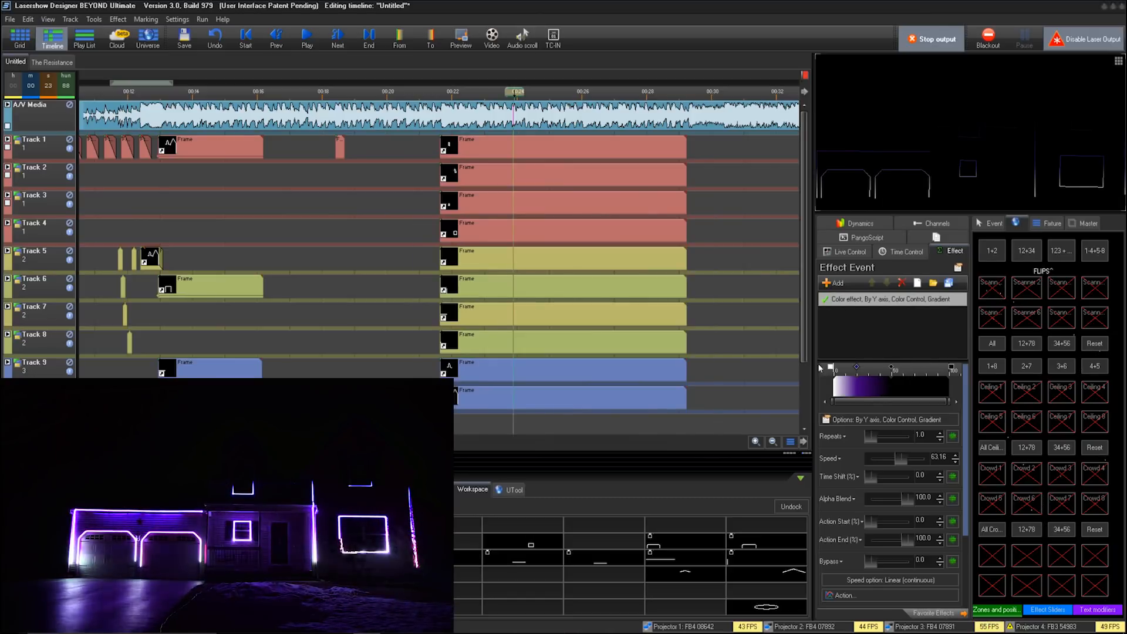
Play back the white-purple-black color sweep over the frame events
left_click(393, 313)
key("space")
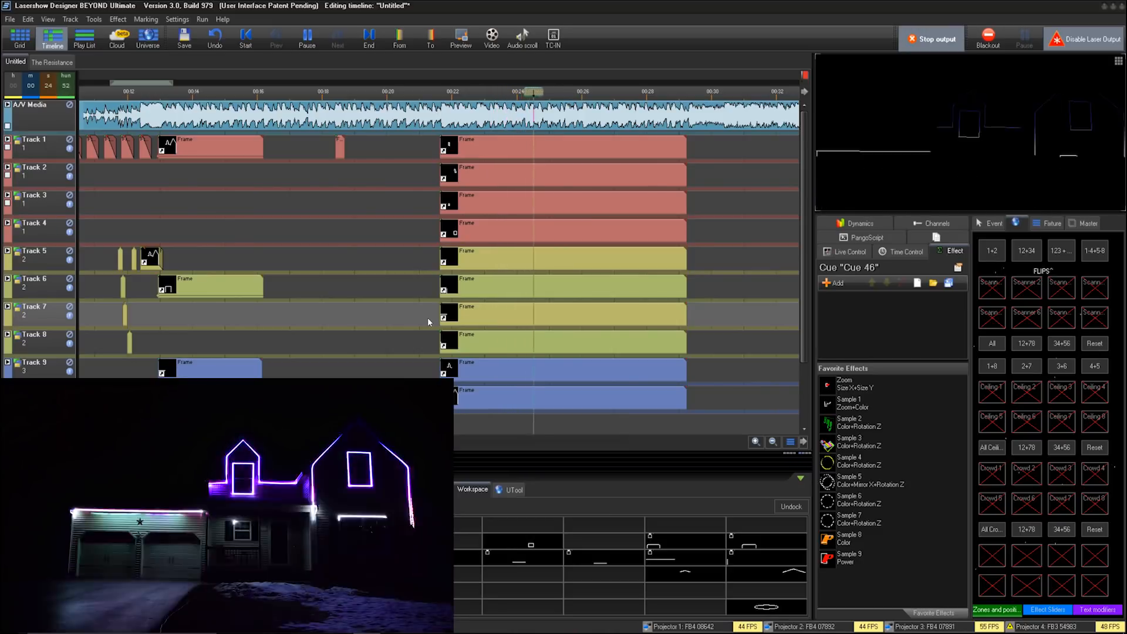
key("space")
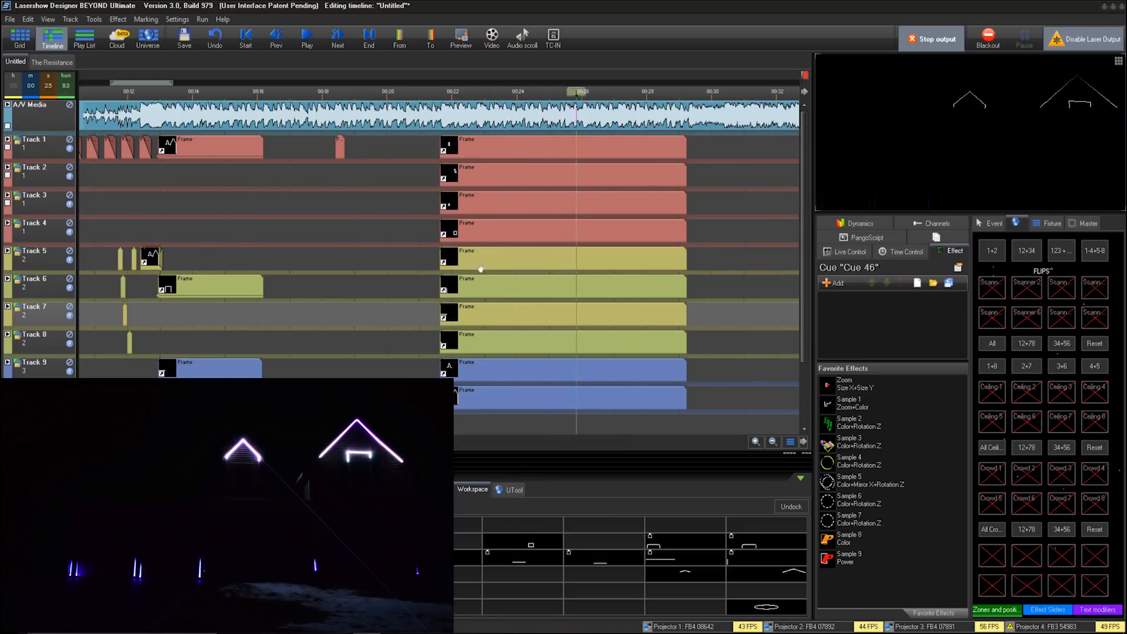
left_click(439, 235)
key("space")
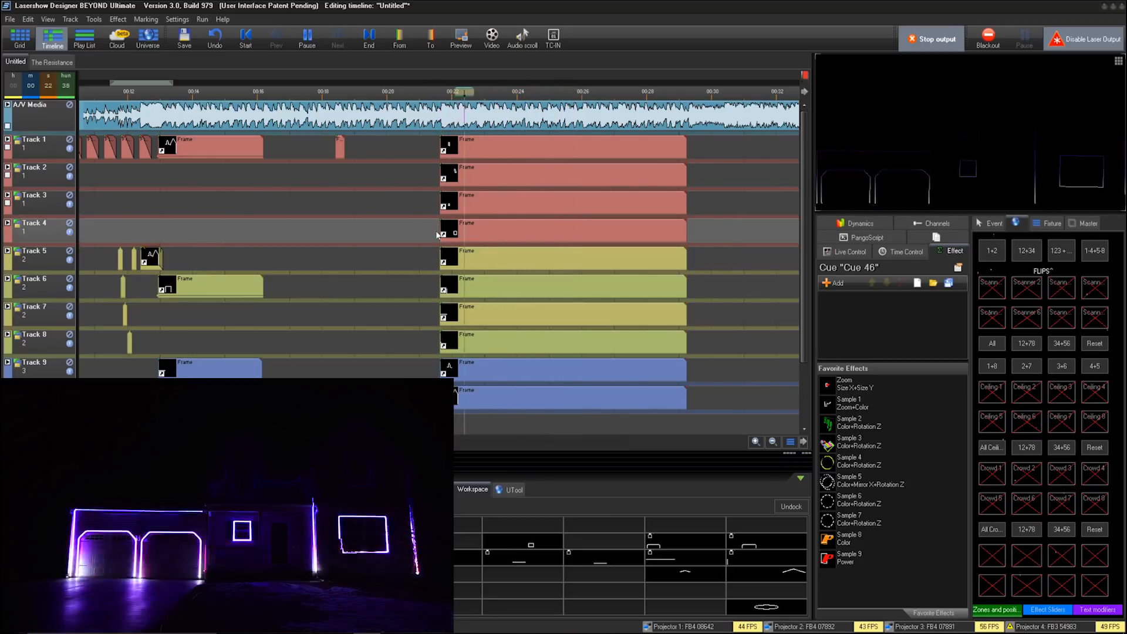
key("space")
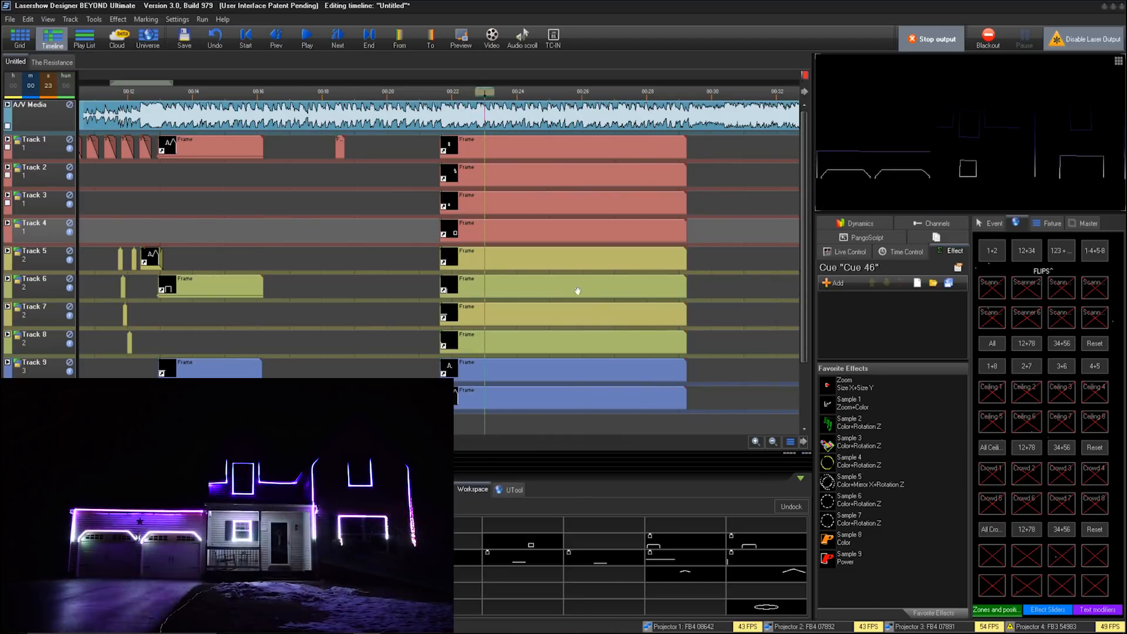
Replay the white-purple-black sweep from the start of the frame events, with the Color effect event selected
left_click_drag(507, 91, 439, 135)
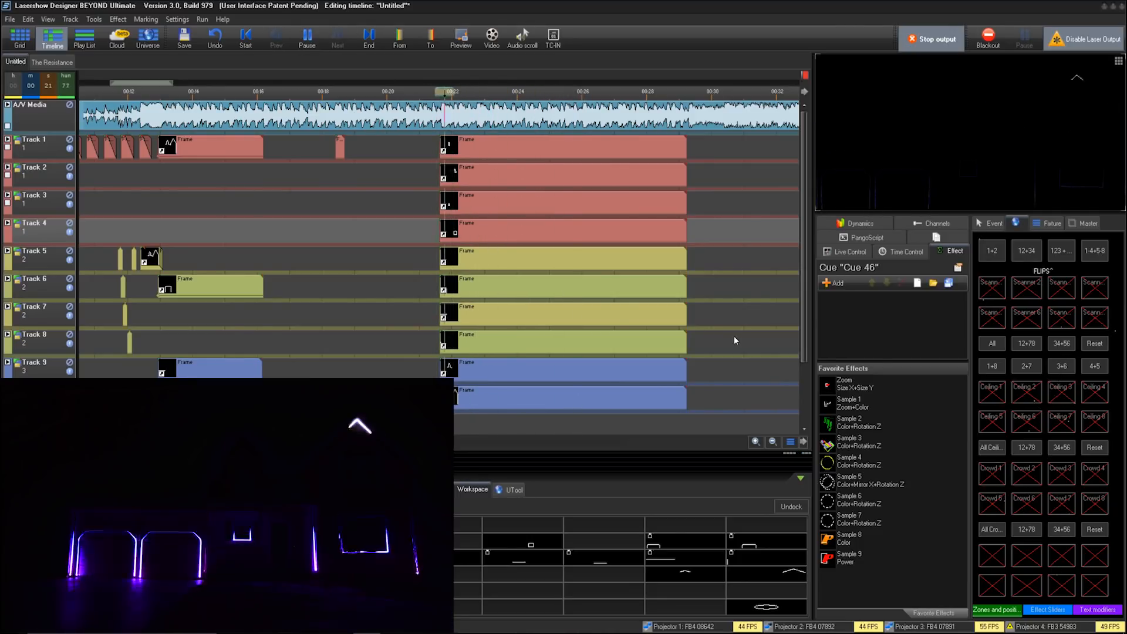
key("space")
left_click_drag(804, 300, 802, 364)
left_click(608, 390)
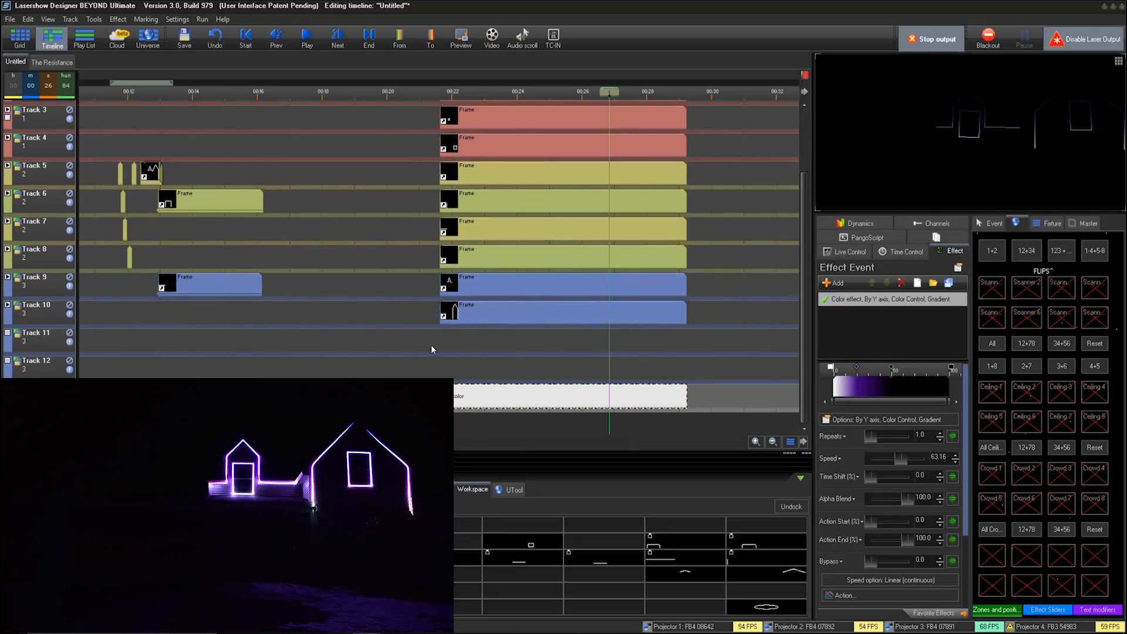
key("space")
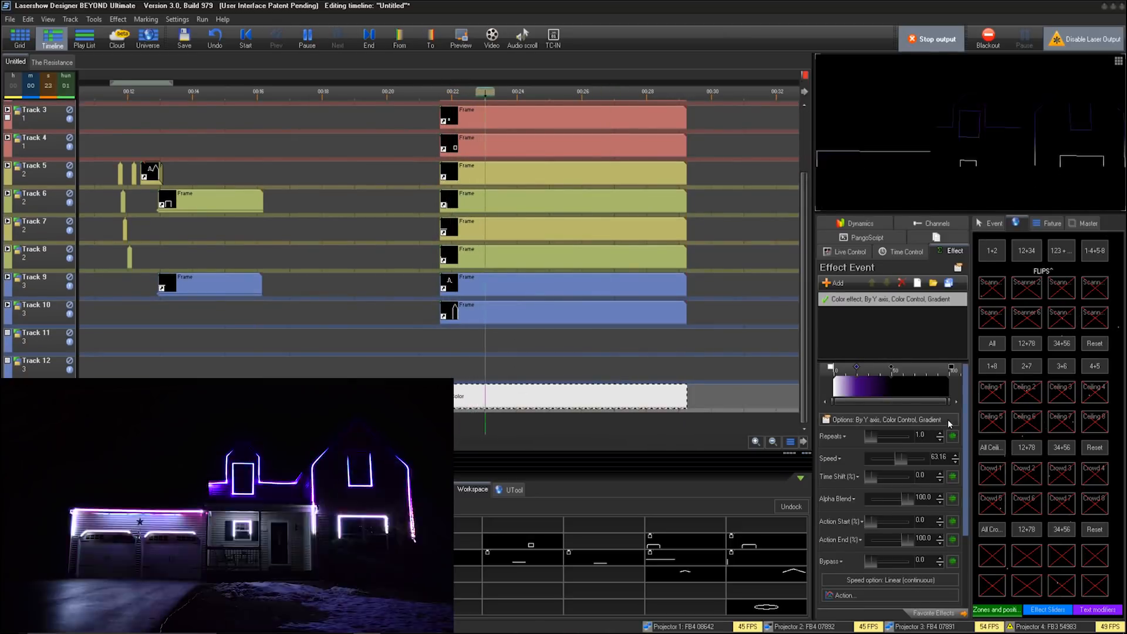
Set the Y-axis color effect's Speed to 95.84, trying faster values during playback over the frame events
left_click_drag(904, 456, 908, 460)
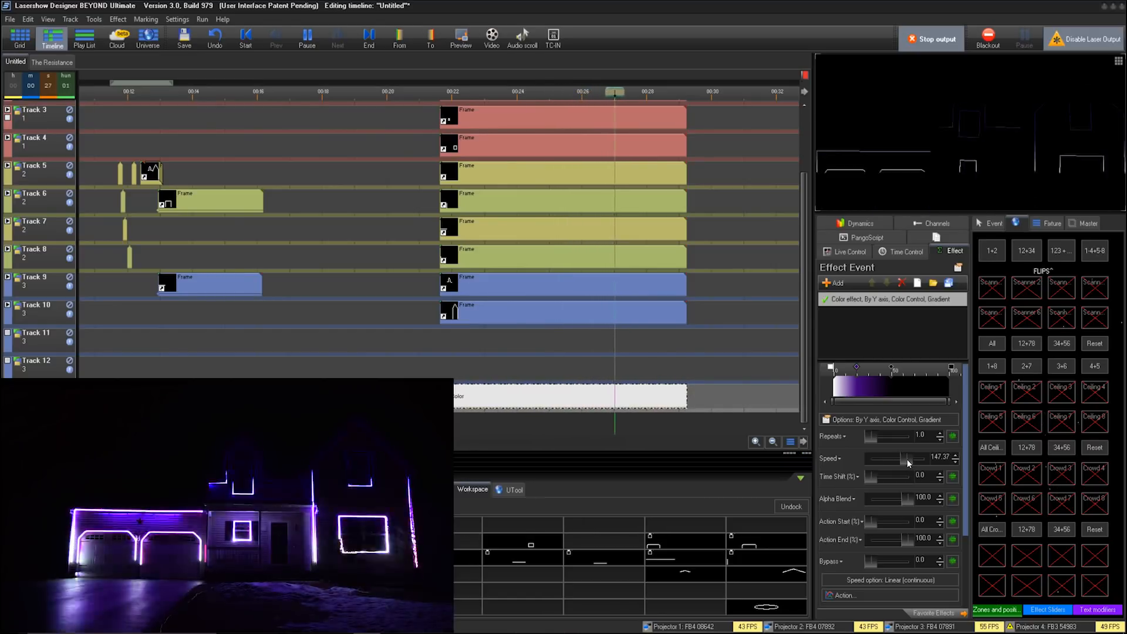
left_click_drag(907, 459, 903, 456)
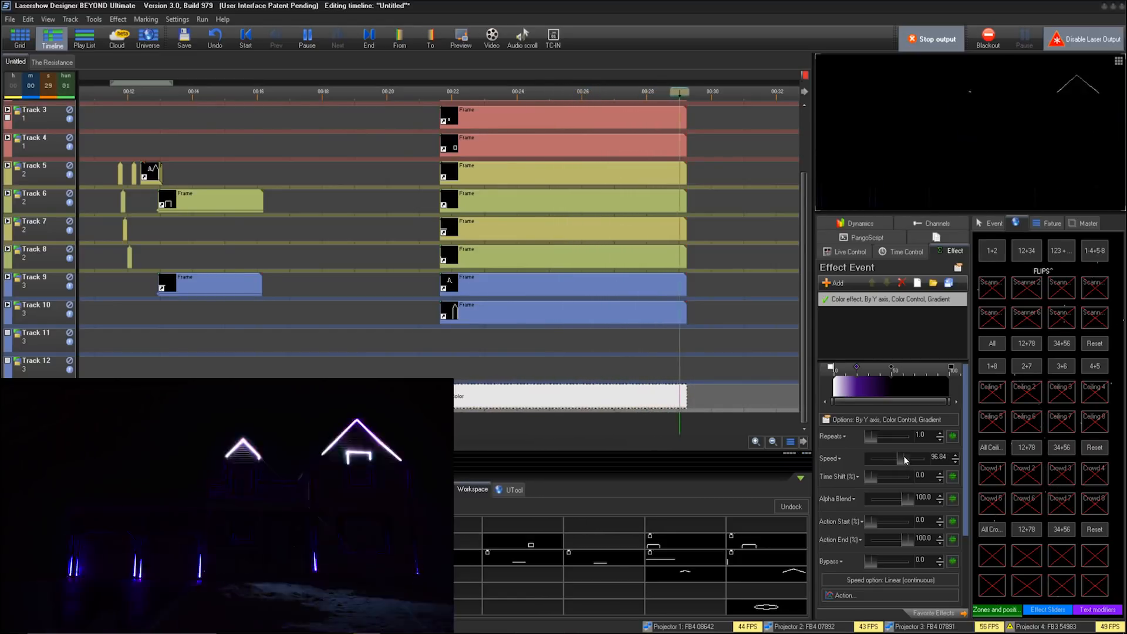
left_click(433, 92)
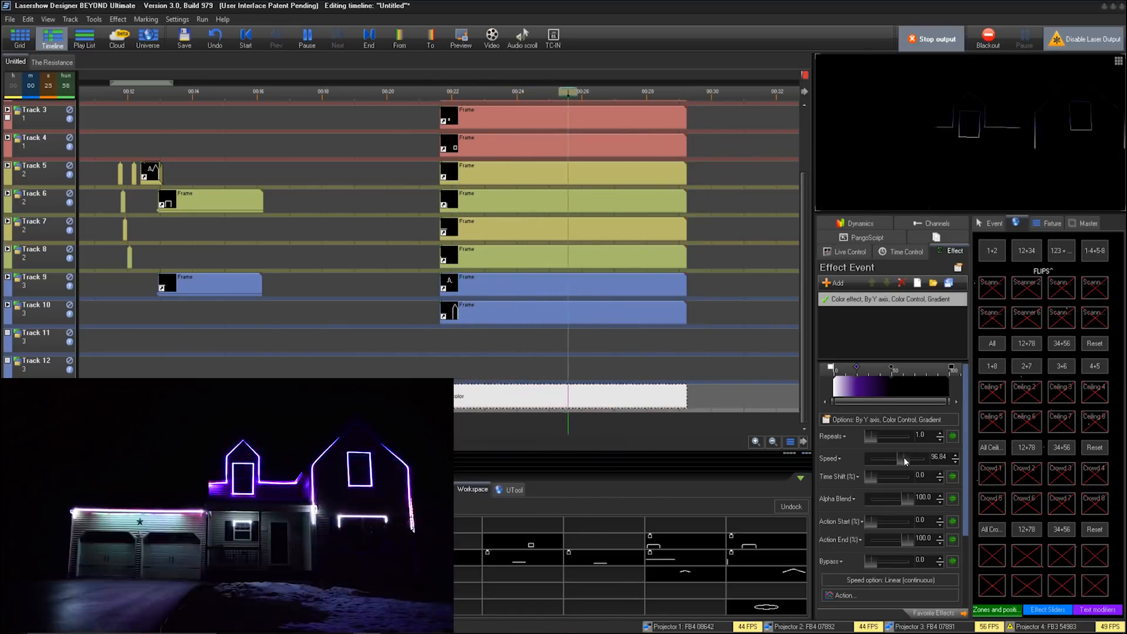
left_click(886, 458)
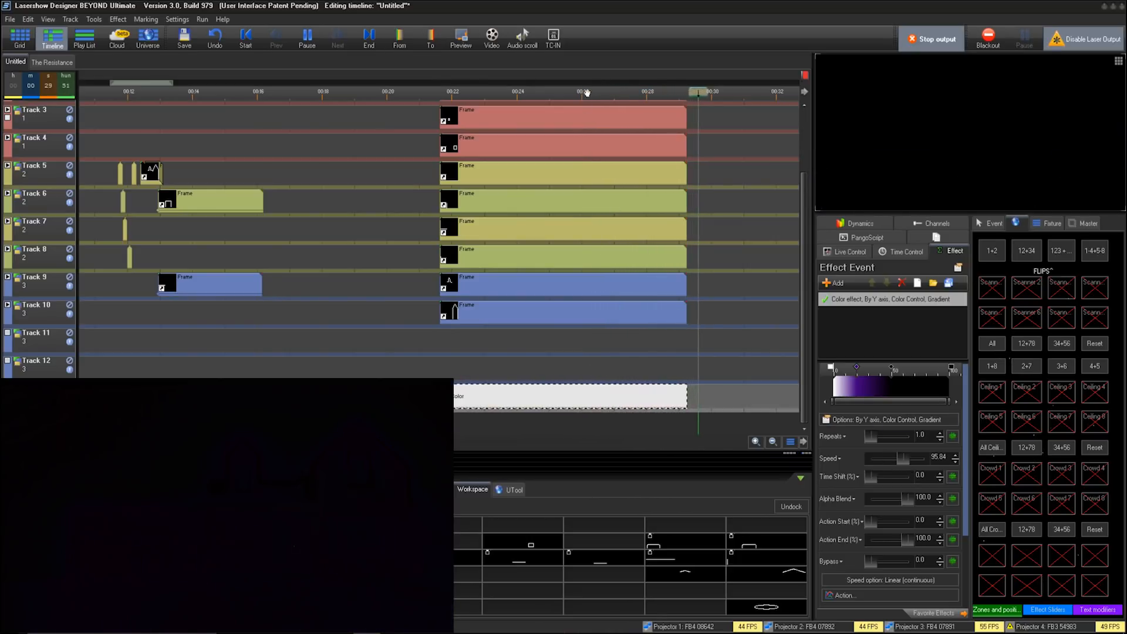
key("space")
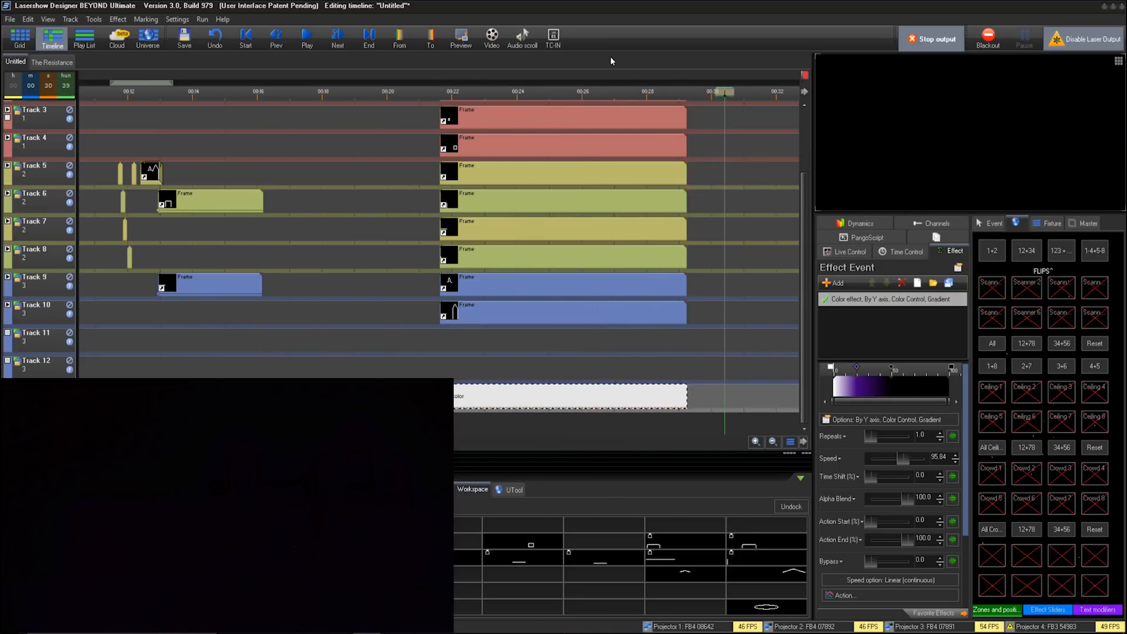
Change the color effect's gradient to By Radius and play it over the frame events
left_click(440, 91)
key("space")
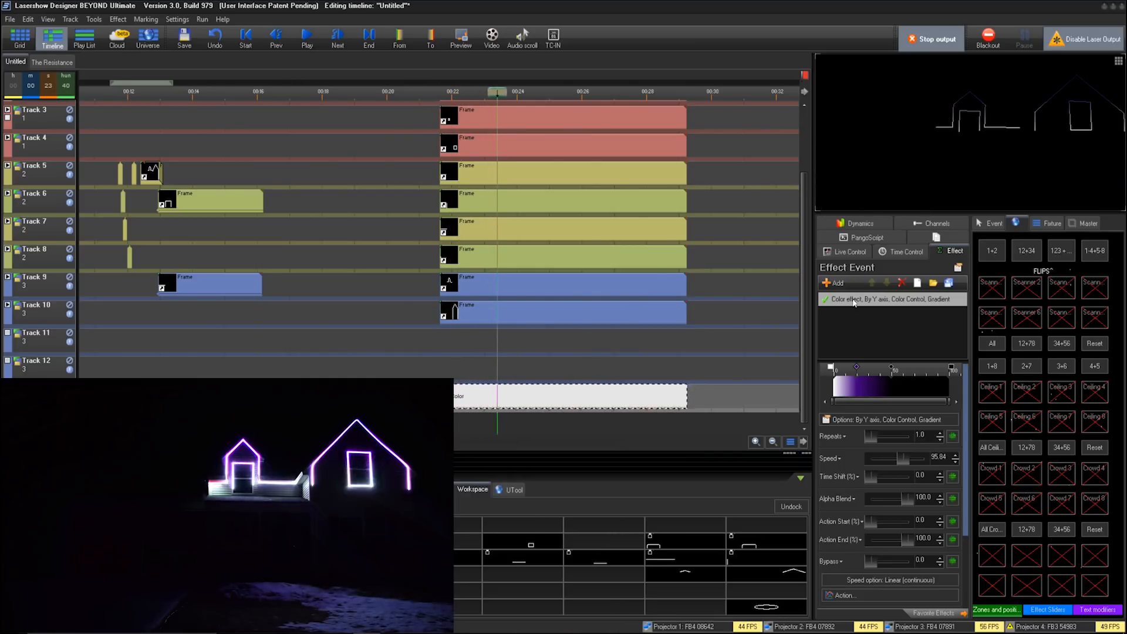
left_click(869, 419)
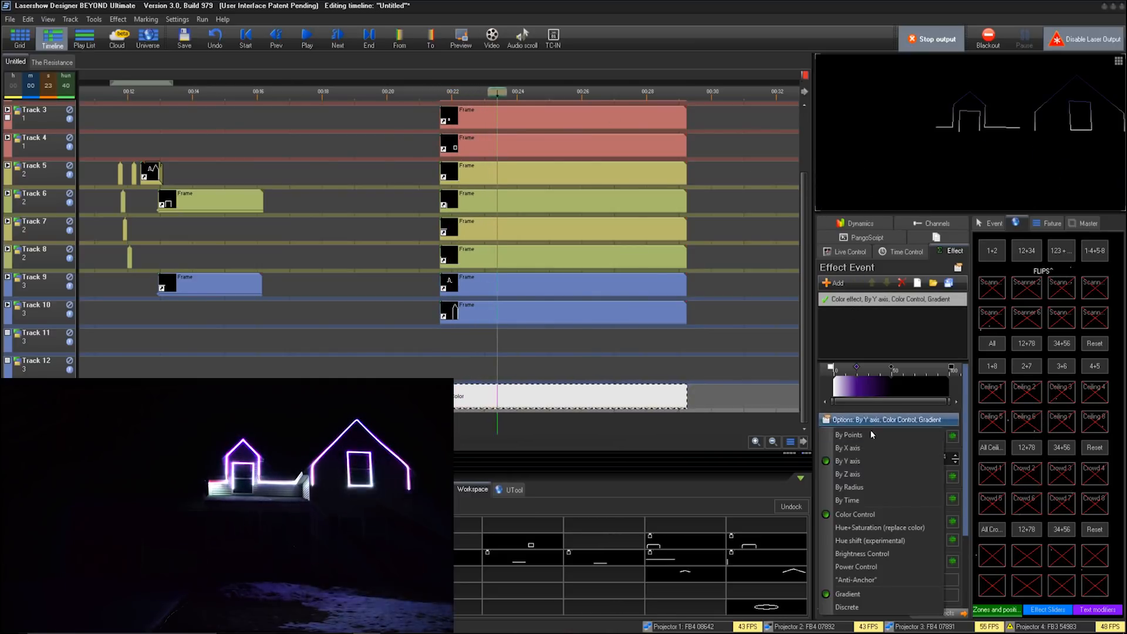
left_click(877, 487)
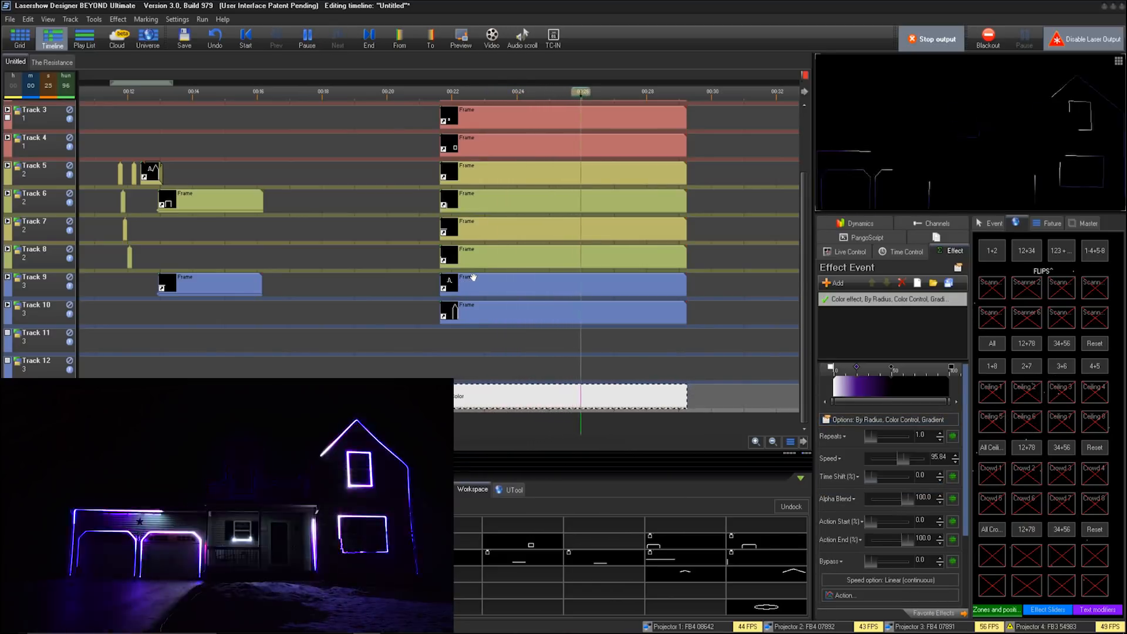
Set the radial color effect's Speed to -100 and play back the reversed sweep from the start of the frame events
key("space")
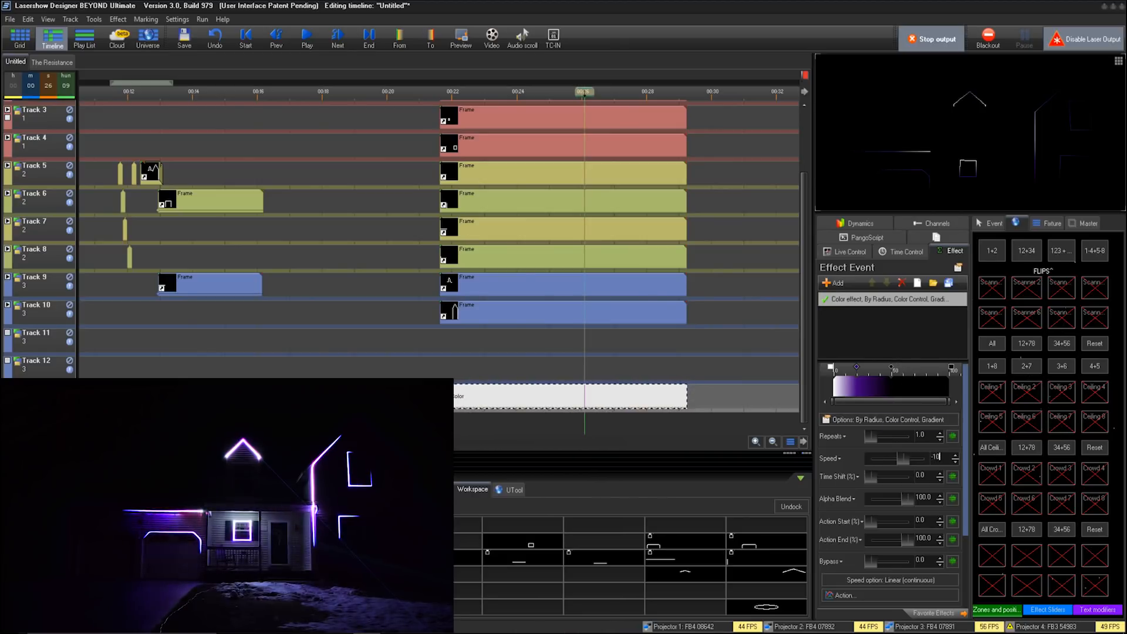
key("Return")
left_click(424, 326)
key("space")
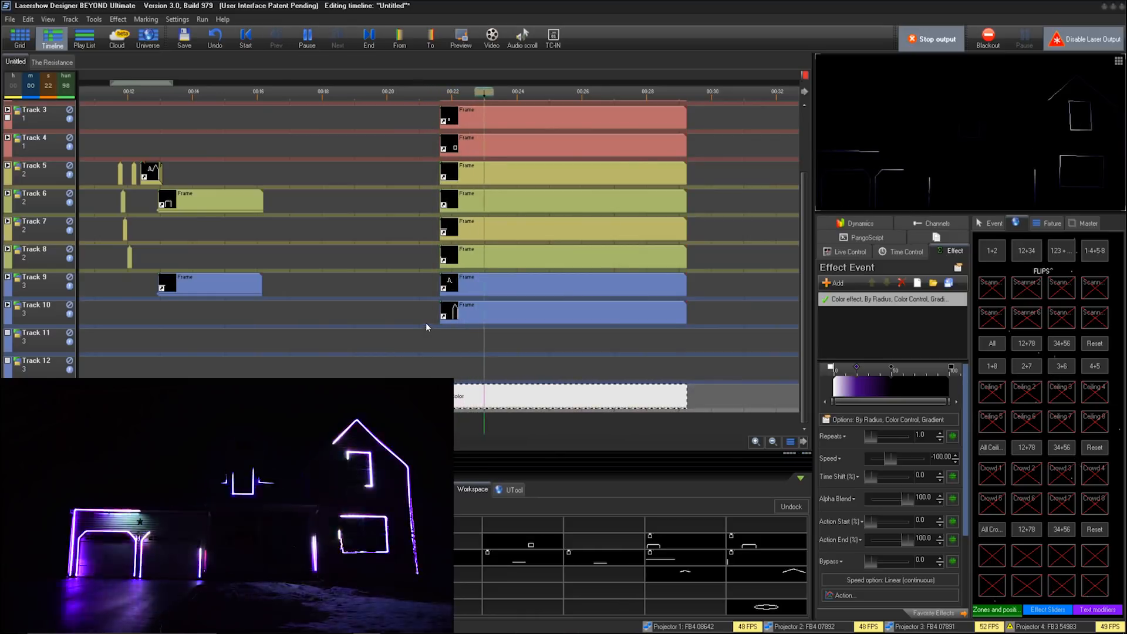
key("space")
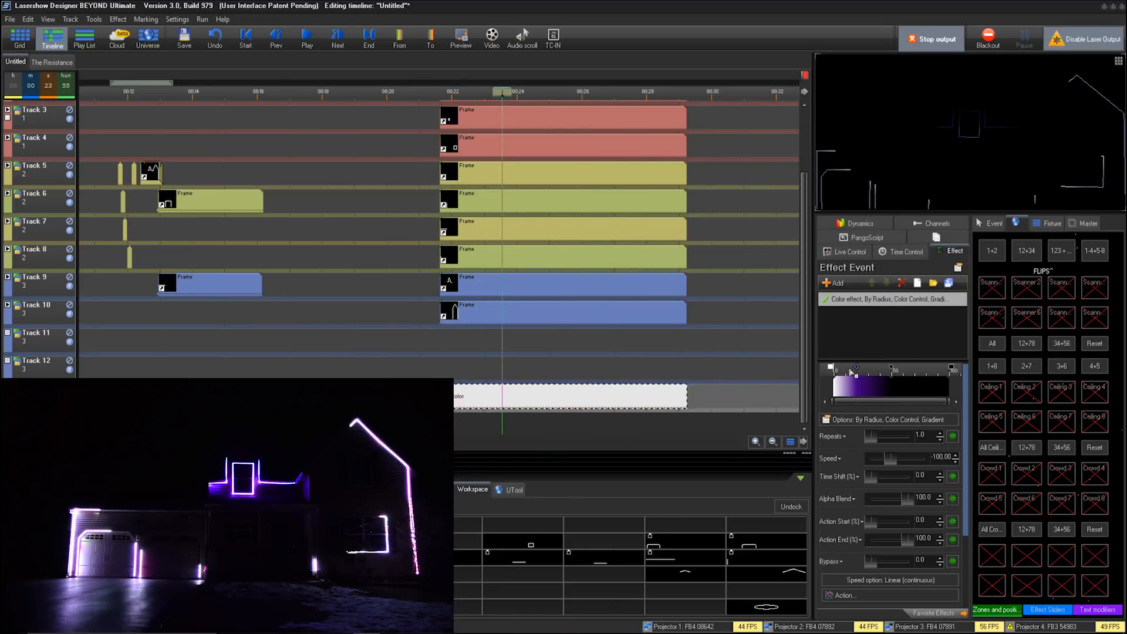
Switch the reversed color gradient to By Y axis and play it back briefly
left_click(881, 420)
left_click(875, 462)
key("space")
key("space")
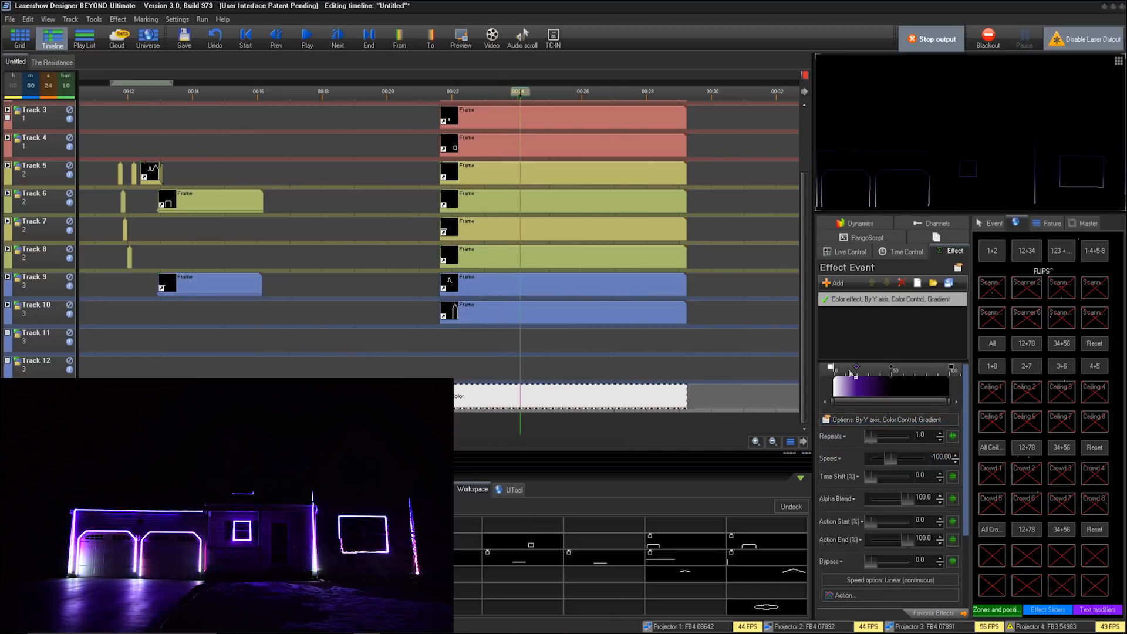
Switch the reversed color gradient to By X axis and play it back briefly
left_click(865, 418)
left_click(868, 456)
key("space")
key("space")
Switch the color gradient to By Time and check the whole-house color change over the frame events
left_click(867, 421)
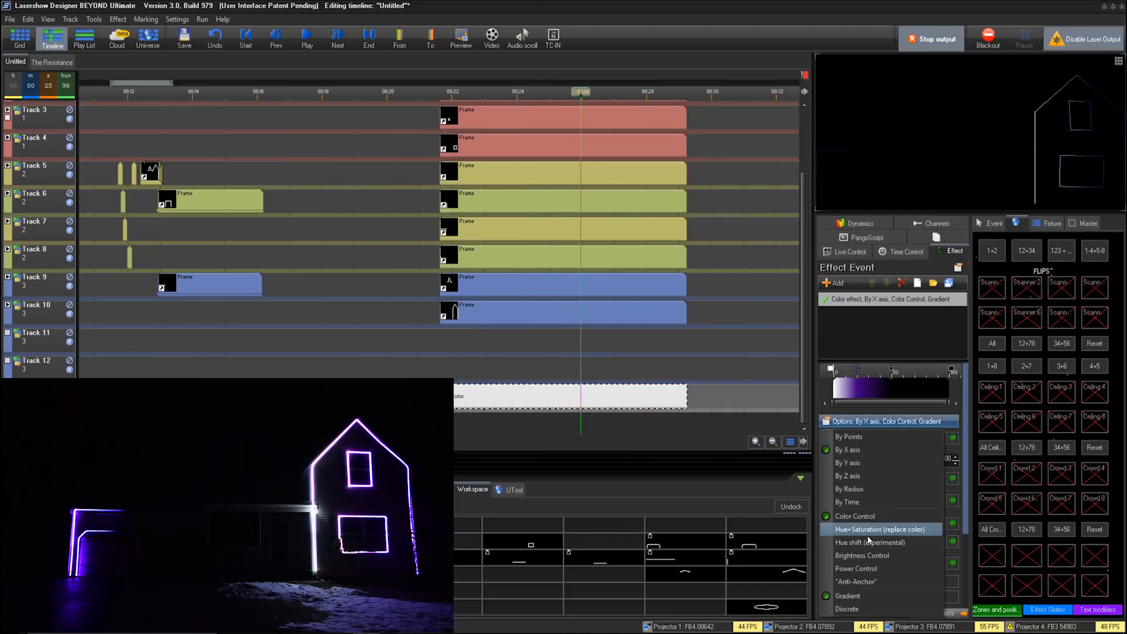
left_click(880, 502)
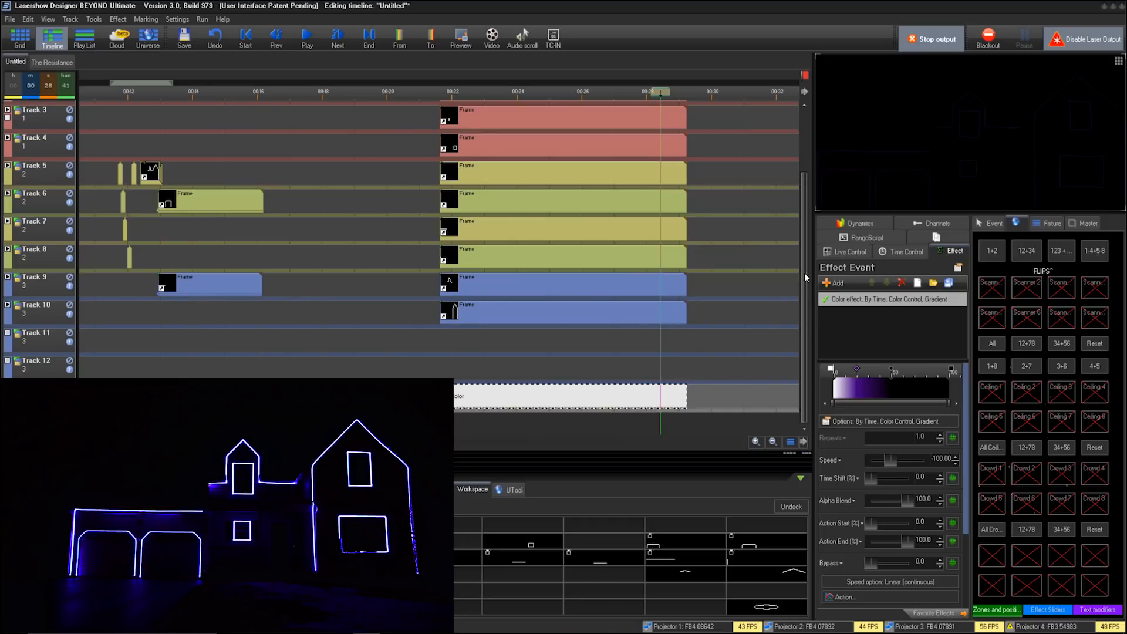
scroll(805, 278, "up", 3)
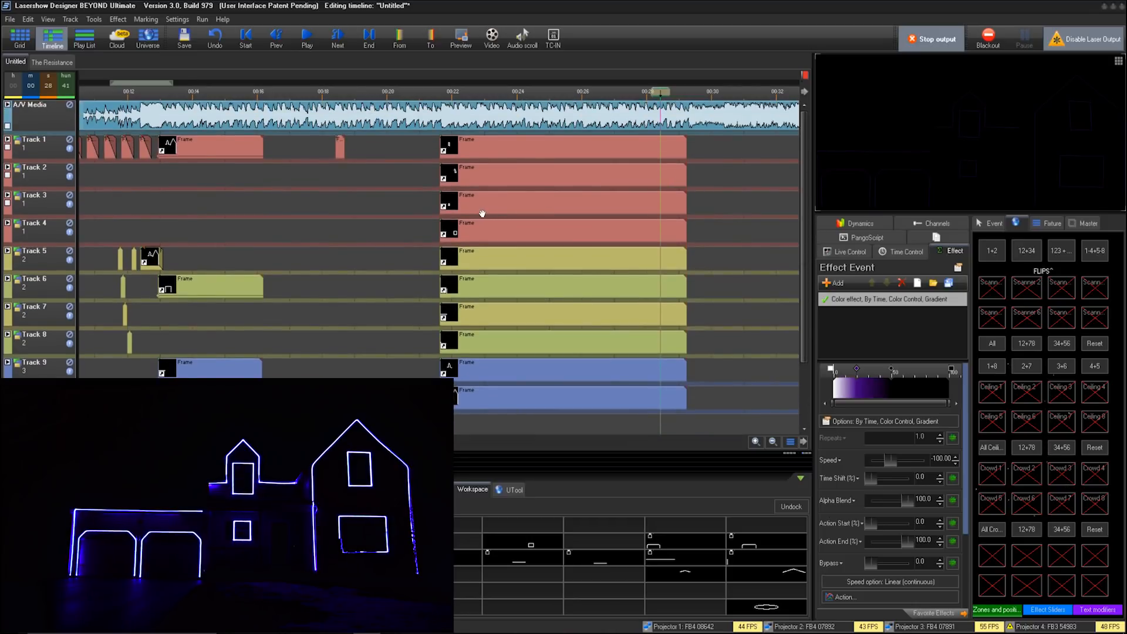
scroll(482, 214, "down", 2)
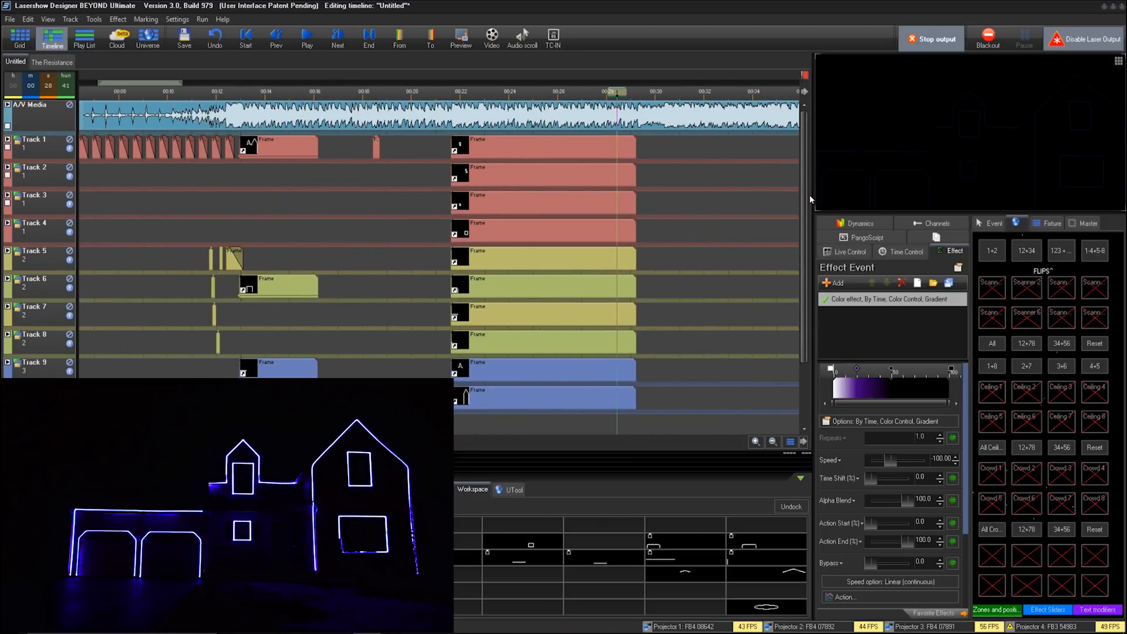
scroll(807, 181, "down", 3)
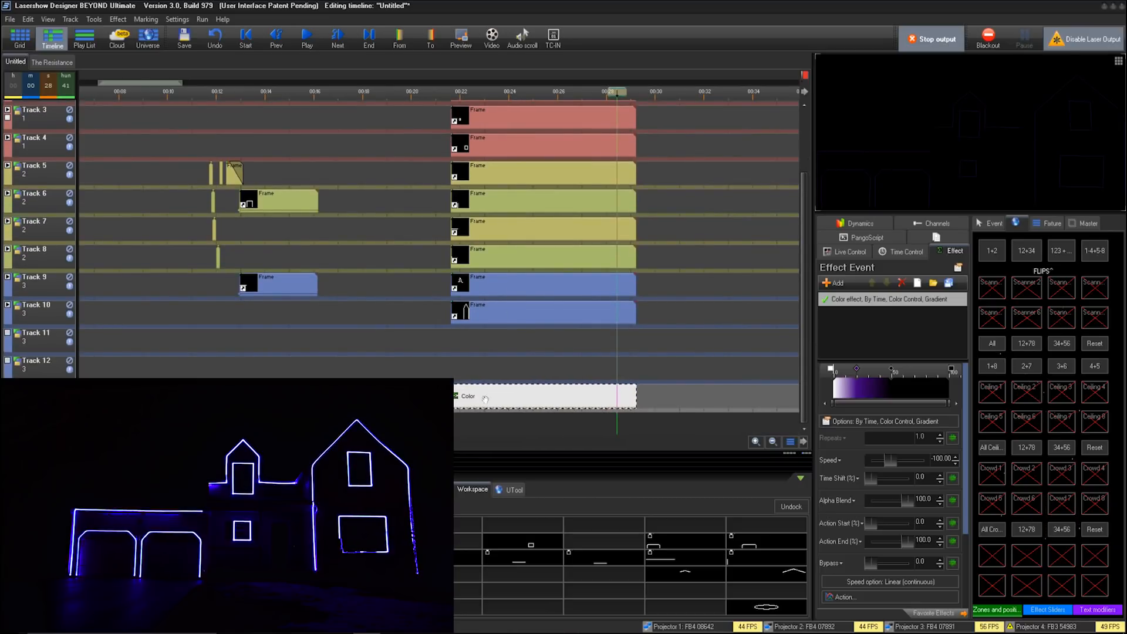
Examine which buses are allowed to control Track 1 in its track properties
left_click_drag(804, 252, 809, 193)
right_click(52, 149)
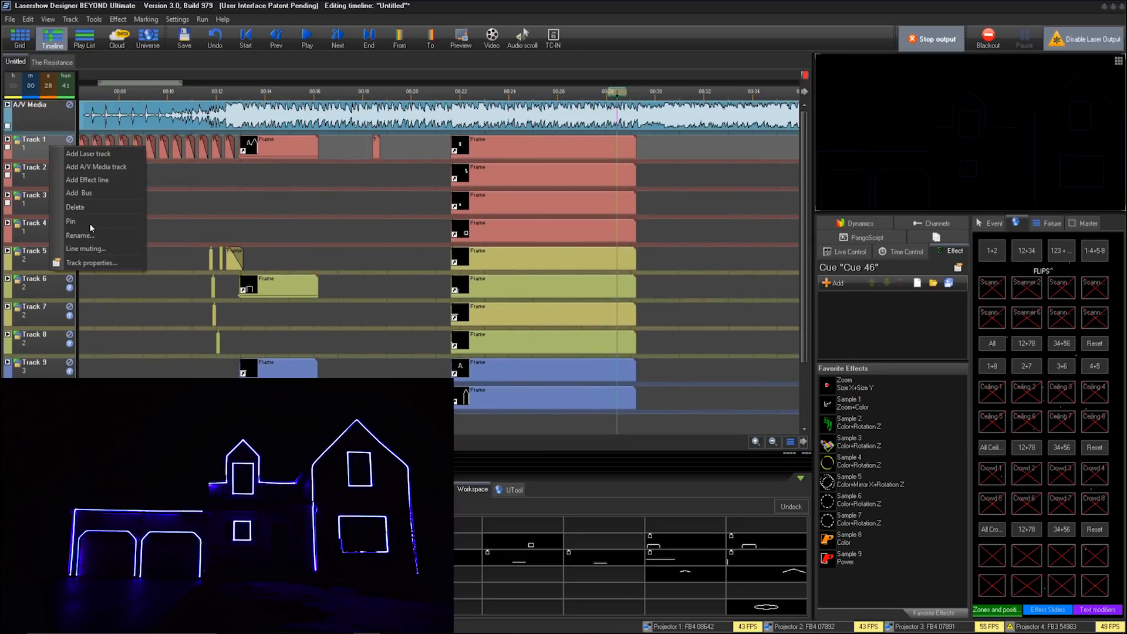
left_click(82, 262)
left_click(592, 219)
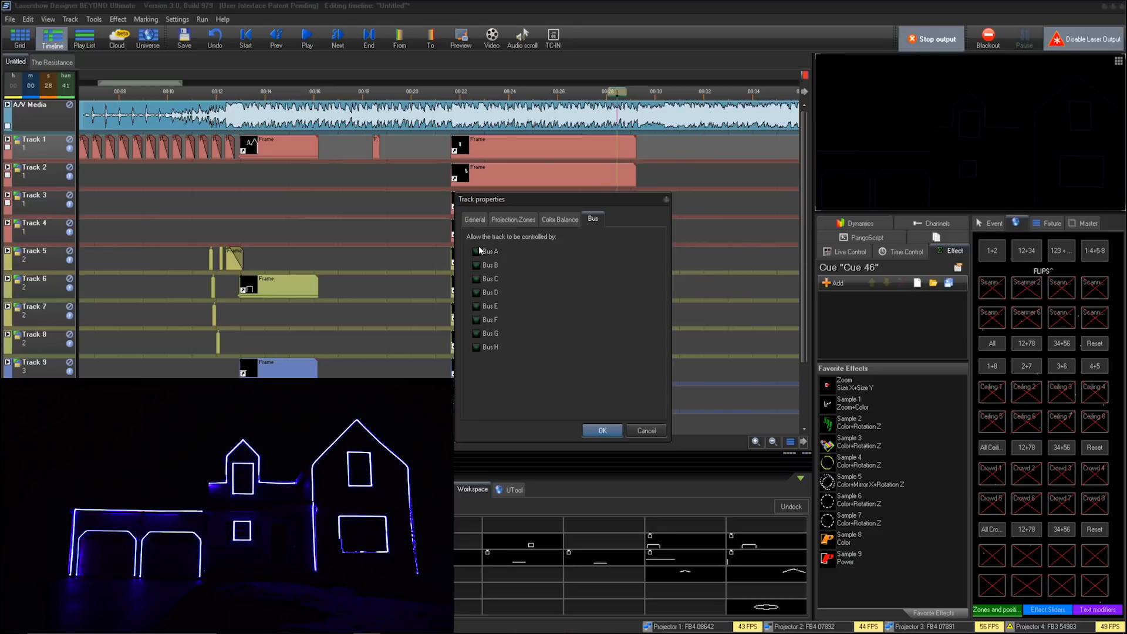
left_click(604, 433)
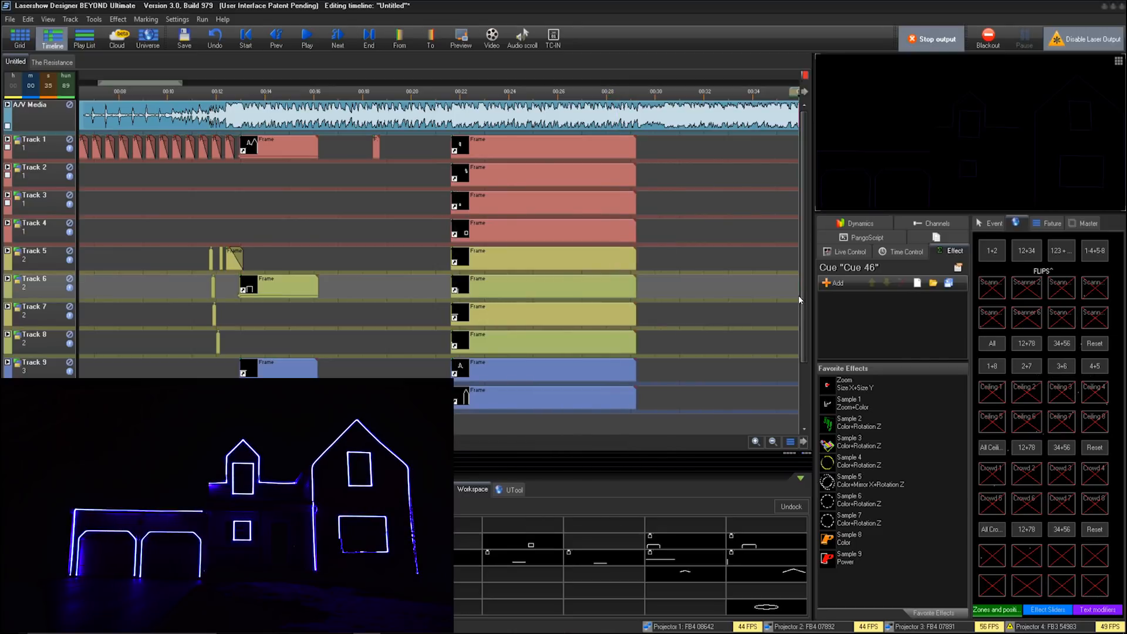
Add another bus track below the one holding the Color effect
scroll(807, 329, "down", 2)
left_click(717, 396)
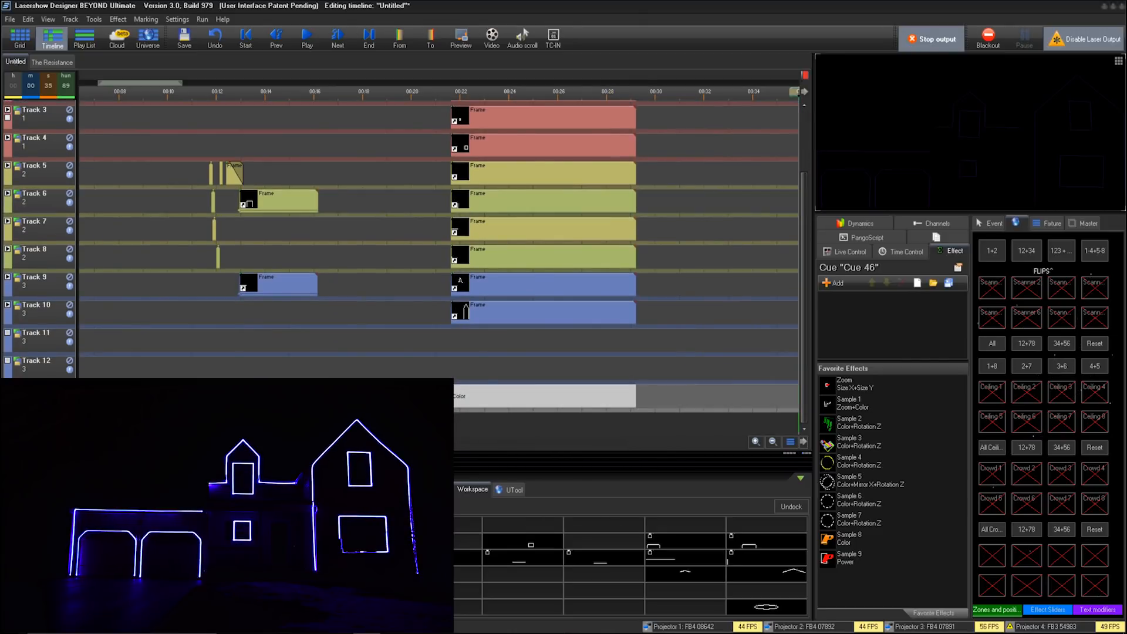
key("ctrl+t")
left_click(717, 422)
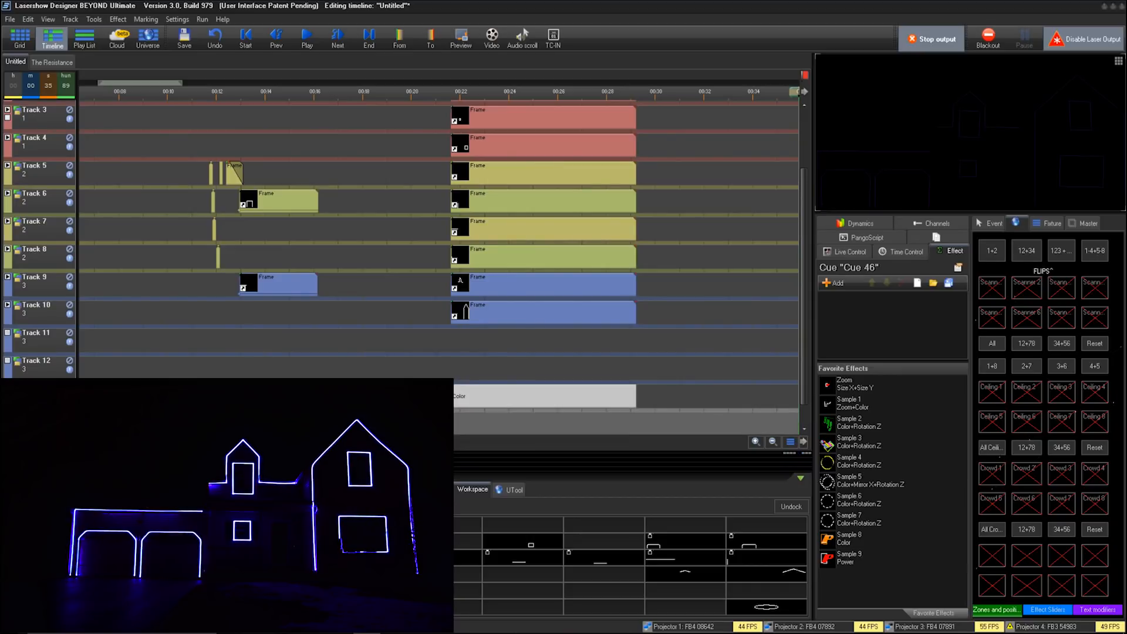
Try Bus A and Master Bus as the new bus track's type, and delete that track
double_click(37, 421)
left_click(501, 221)
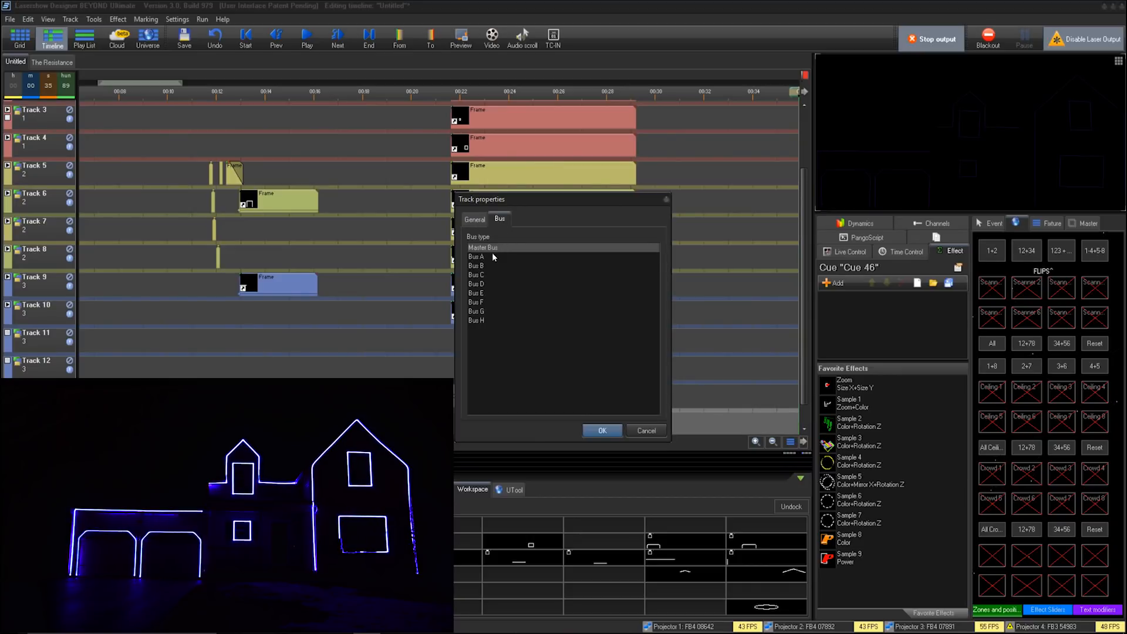
left_click(491, 257)
left_click(501, 247)
left_click(616, 430)
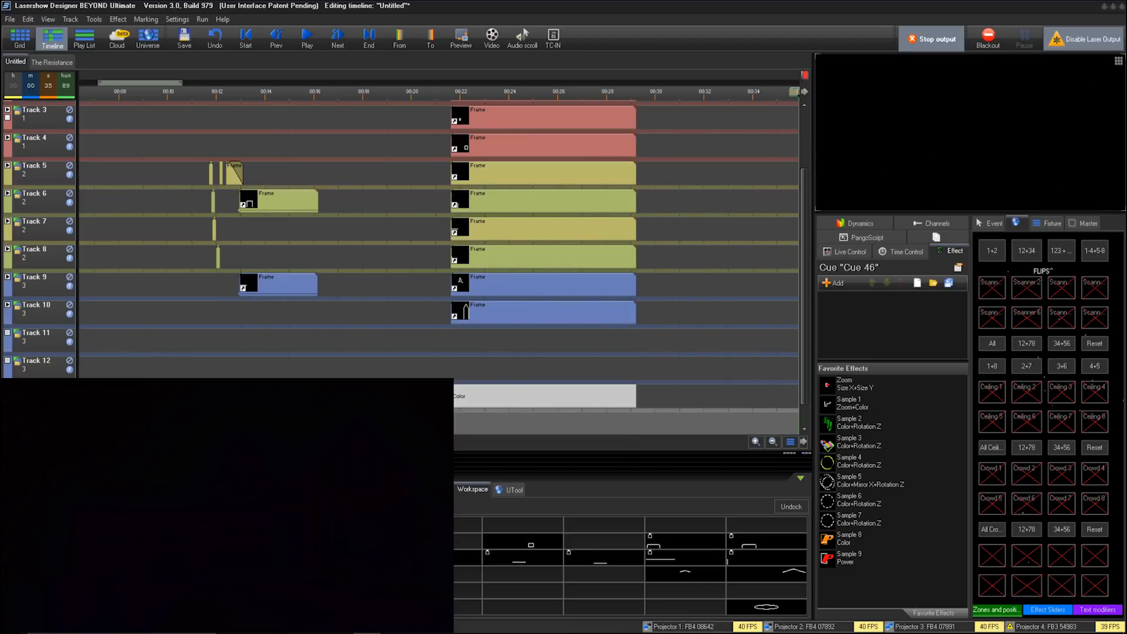
key("Delete")
Switch the Color event's gradient to By Z axis and play it over the frame events
left_click(539, 350)
left_click(449, 352)
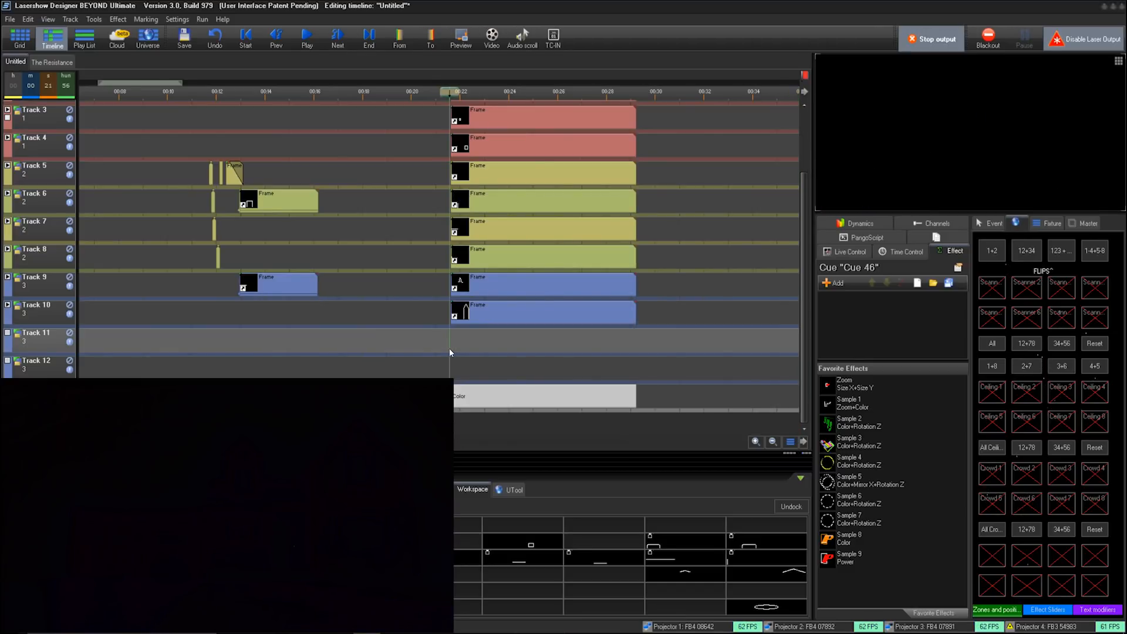
left_click(479, 402)
left_click(878, 421)
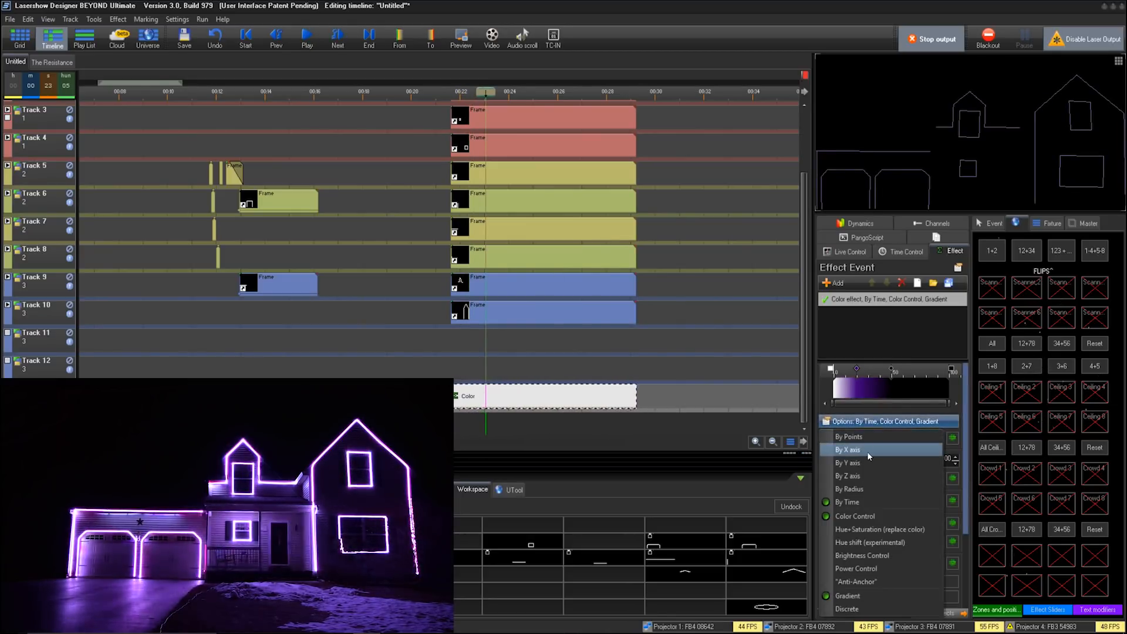
left_click(855, 475)
key("space")
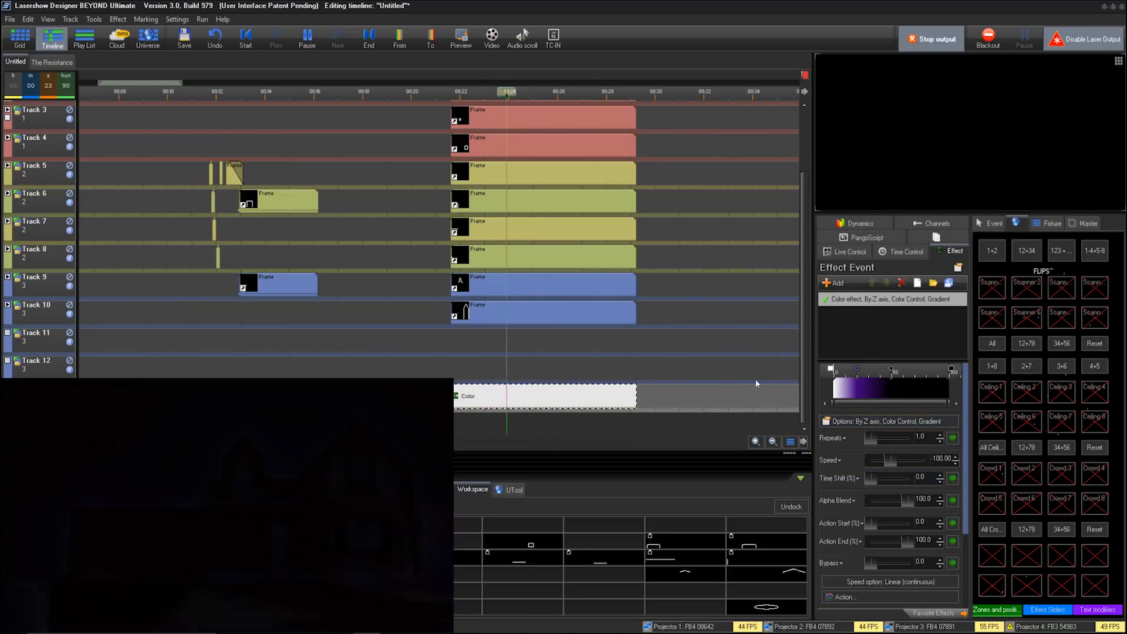
Set the Color event's gradient to By Radius and play back the radial sweep
left_click(868, 422)
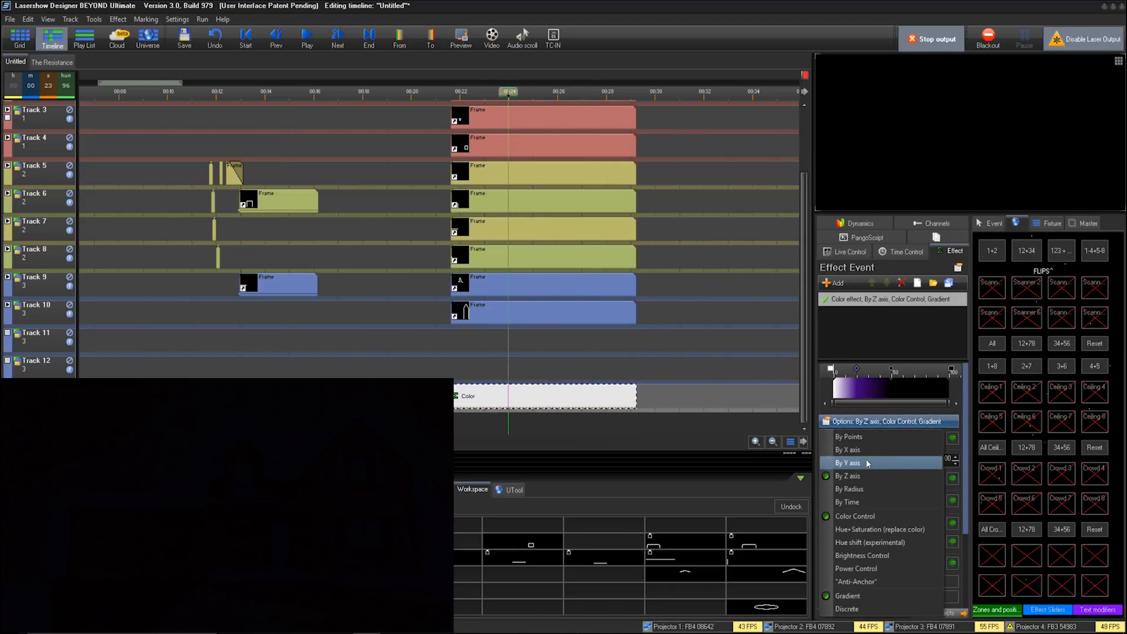
left_click(866, 488)
key("space")
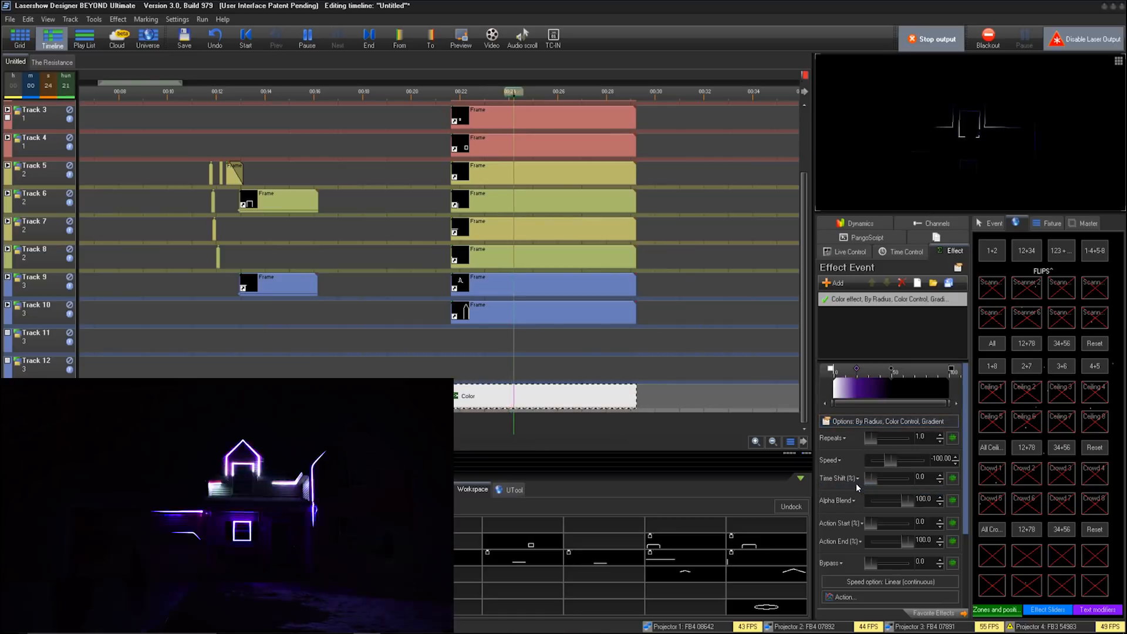
Set the radial gradient's Repeats to 0.6 and play back the wider sweep
key("space")
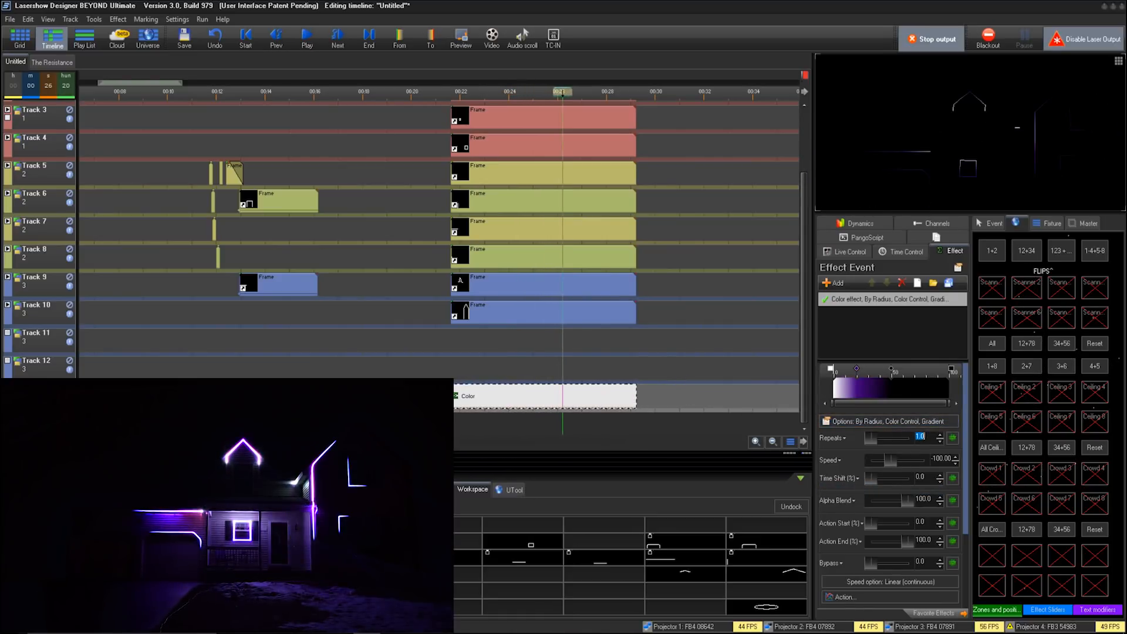
type("0.5")
key("space")
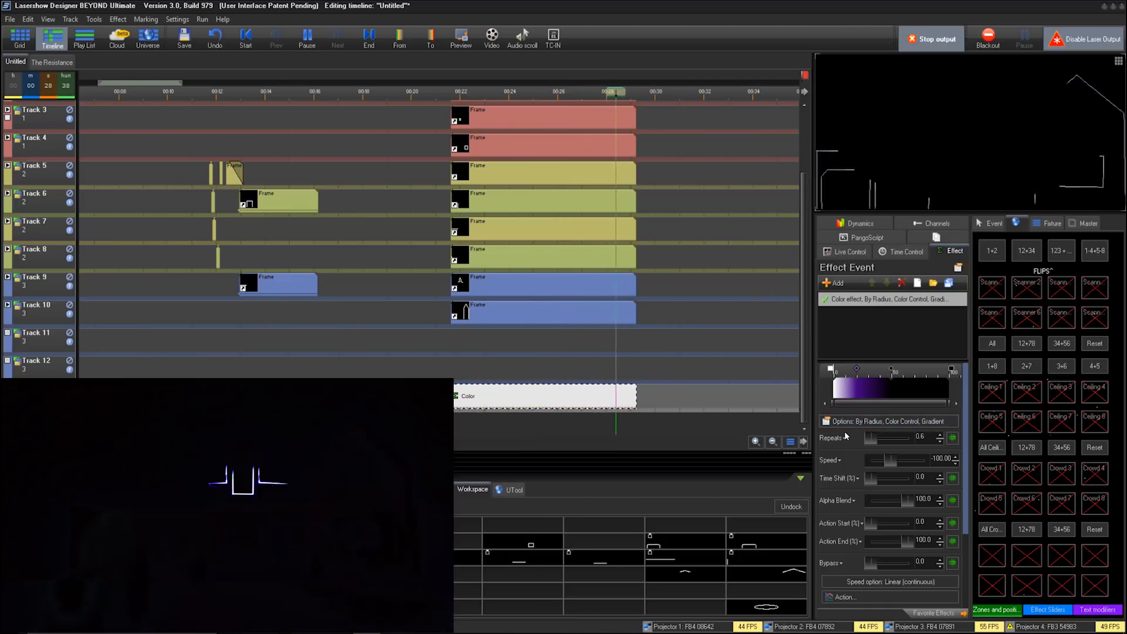
Set the radial gradient's Repeats to 4 and play back the Color event over the frame events
key("space")
double_click(942, 458)
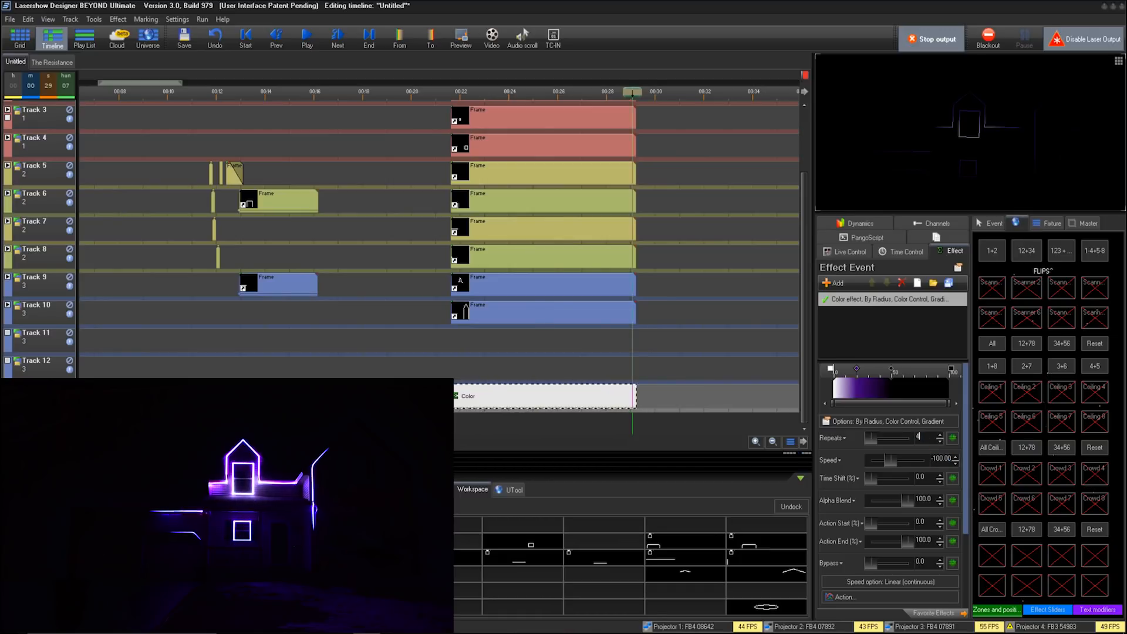
key("Return")
key("space")
key("space")
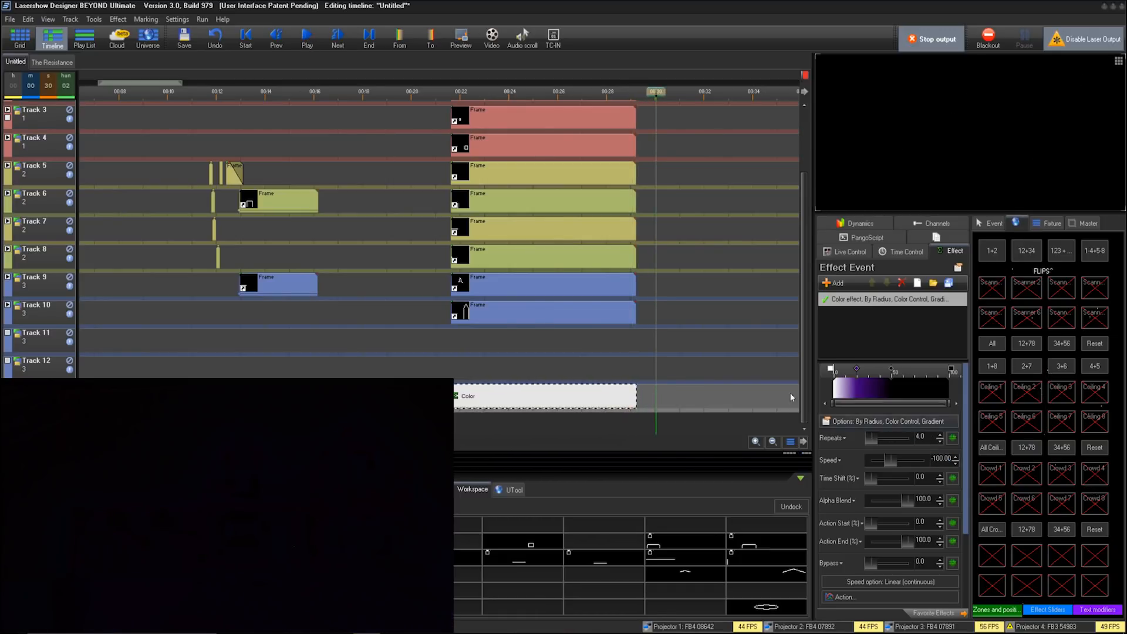
left_click(449, 347)
key("space")
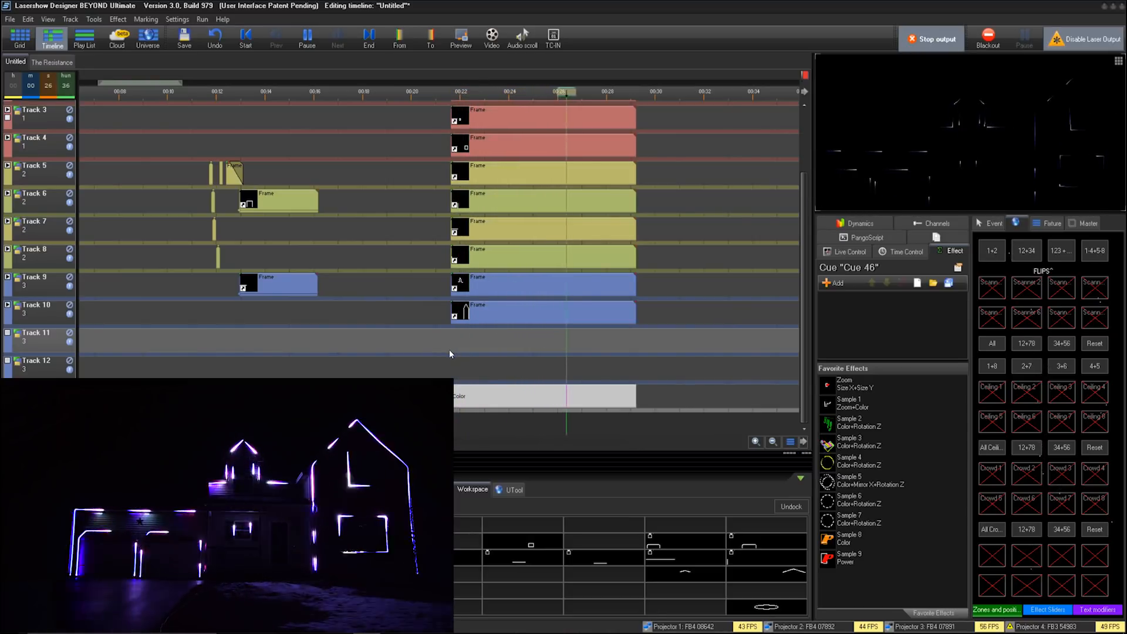
key("space")
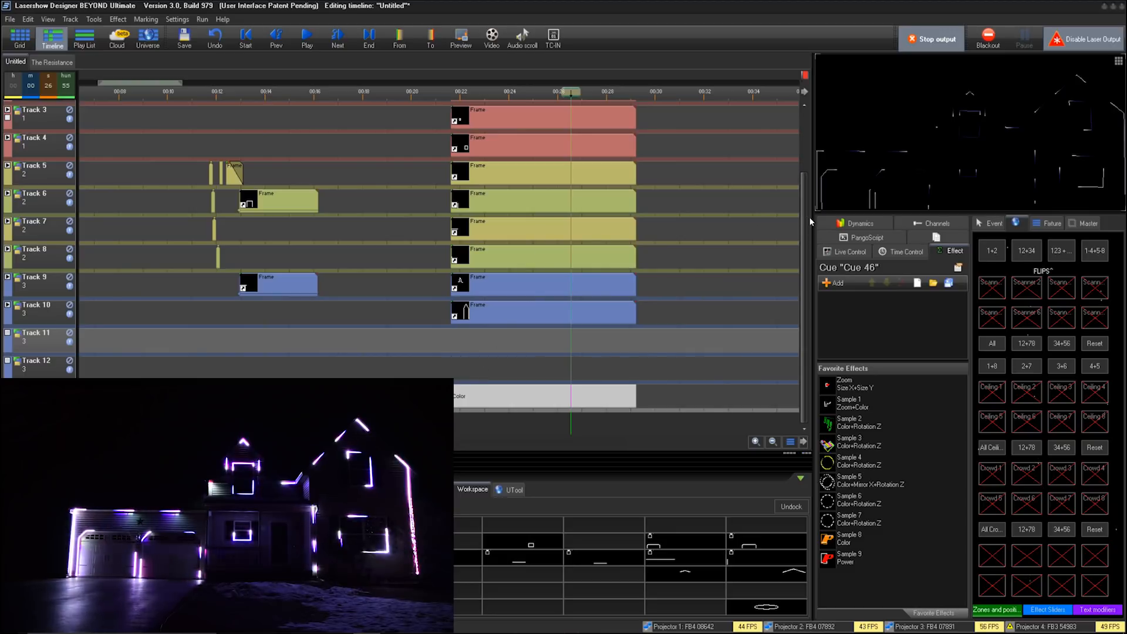
Place the playhead at about 20.5 seconds, just before the stacked frame events on all tracks
left_click_drag(805, 221, 807, 126)
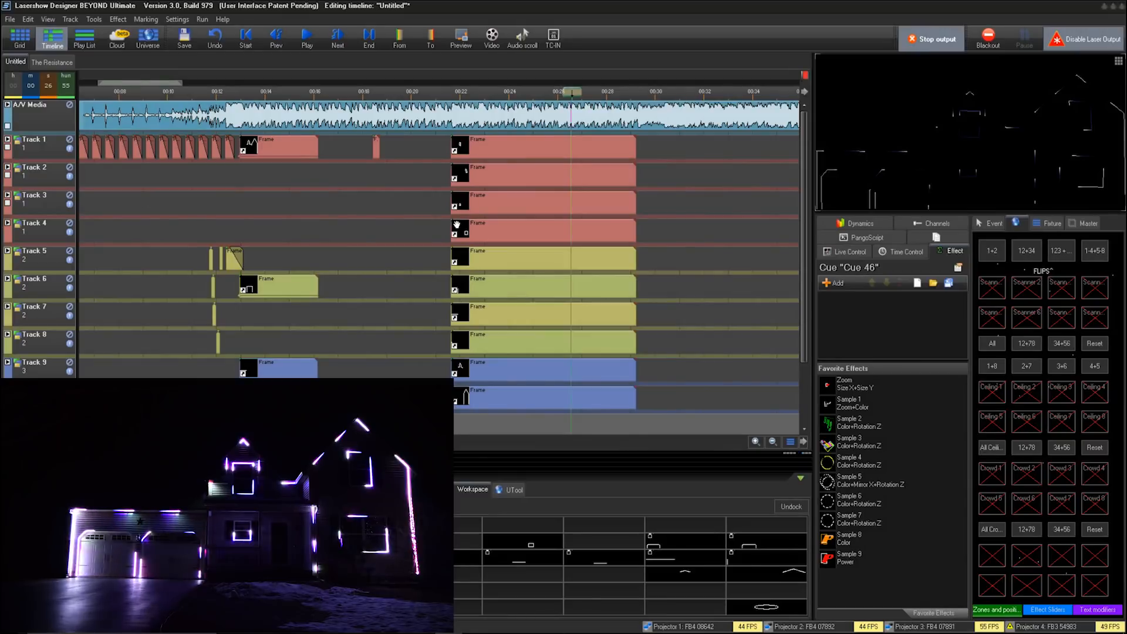
left_click(457, 224)
left_click(439, 217)
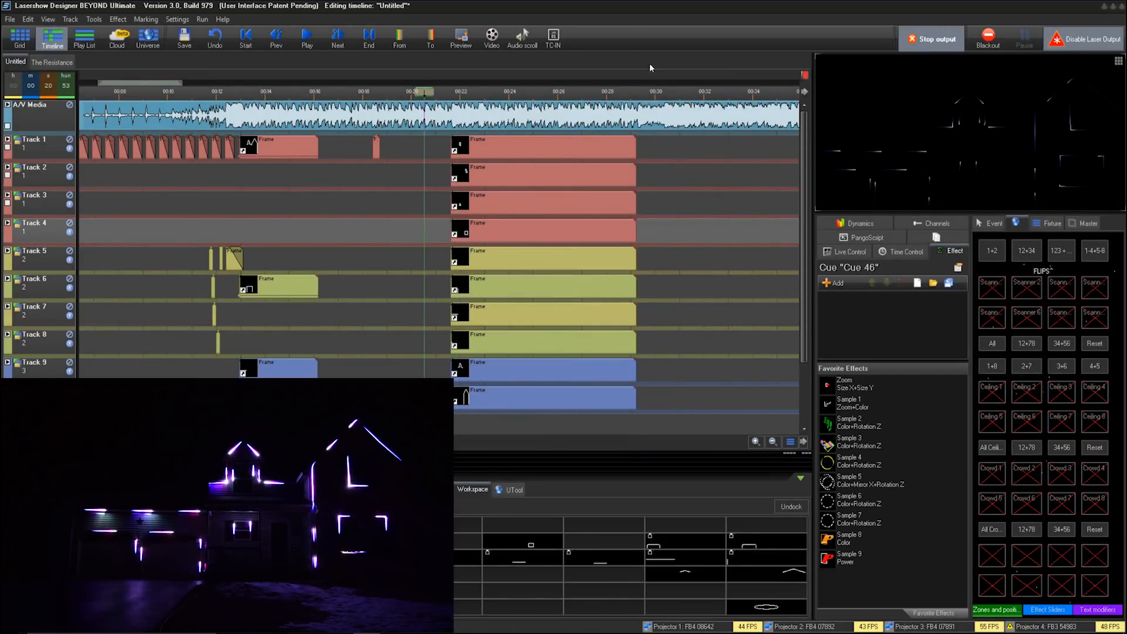
scroll(735, 267, "down", 4)
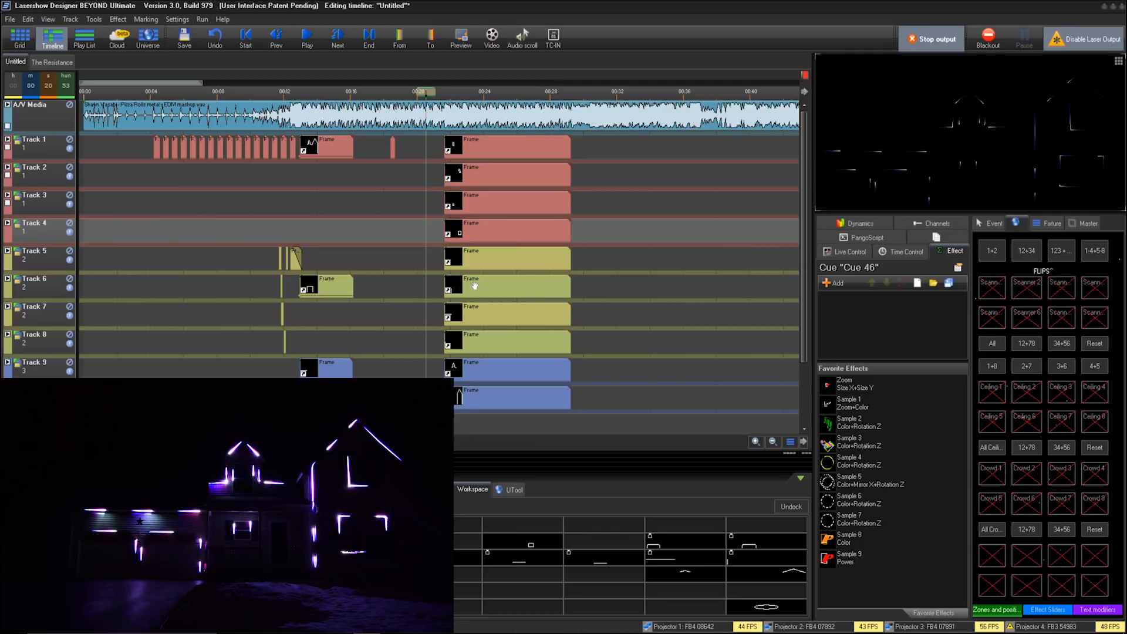
Switch to the cue grid and toggle the window outline cues 10 to 13 on and off
left_click(15, 41)
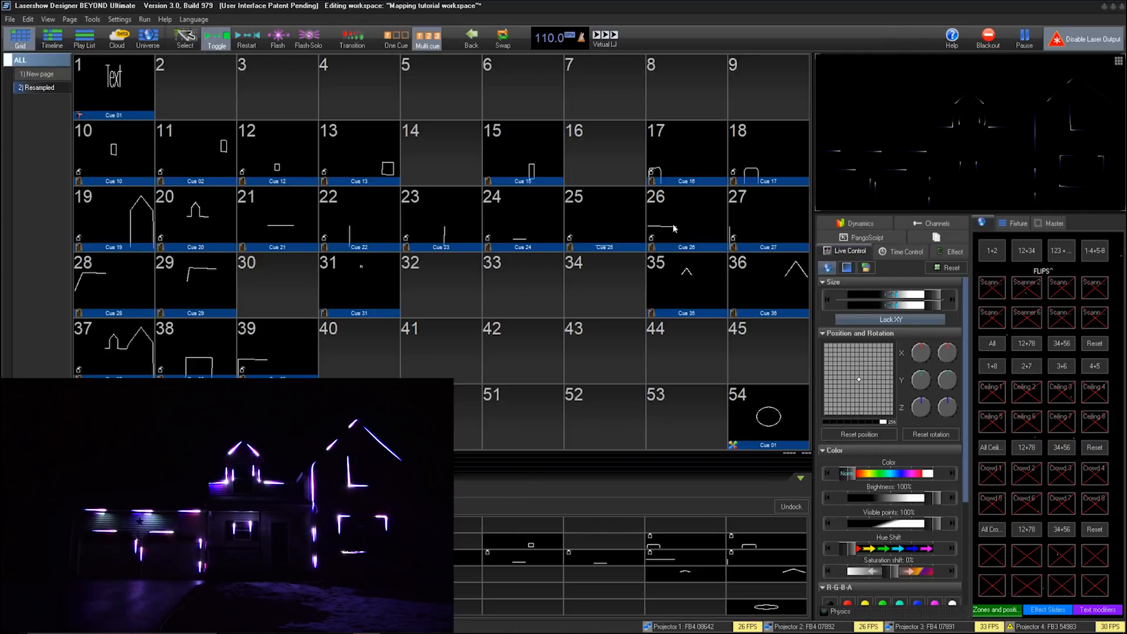
left_click(115, 158)
left_click(173, 153)
left_click(252, 154)
left_click(348, 154)
left_click(308, 151)
left_click(328, 149)
left_click(195, 142)
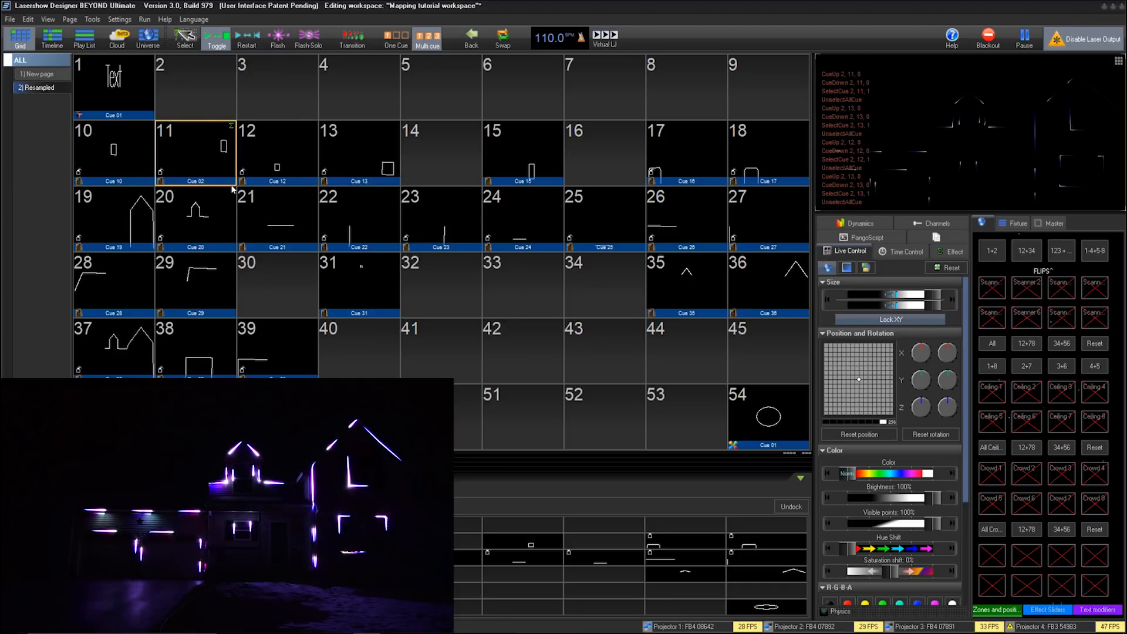
Return to the timeline and move the playhead to about 24 seconds, inside the stacked frame events
left_click(53, 38)
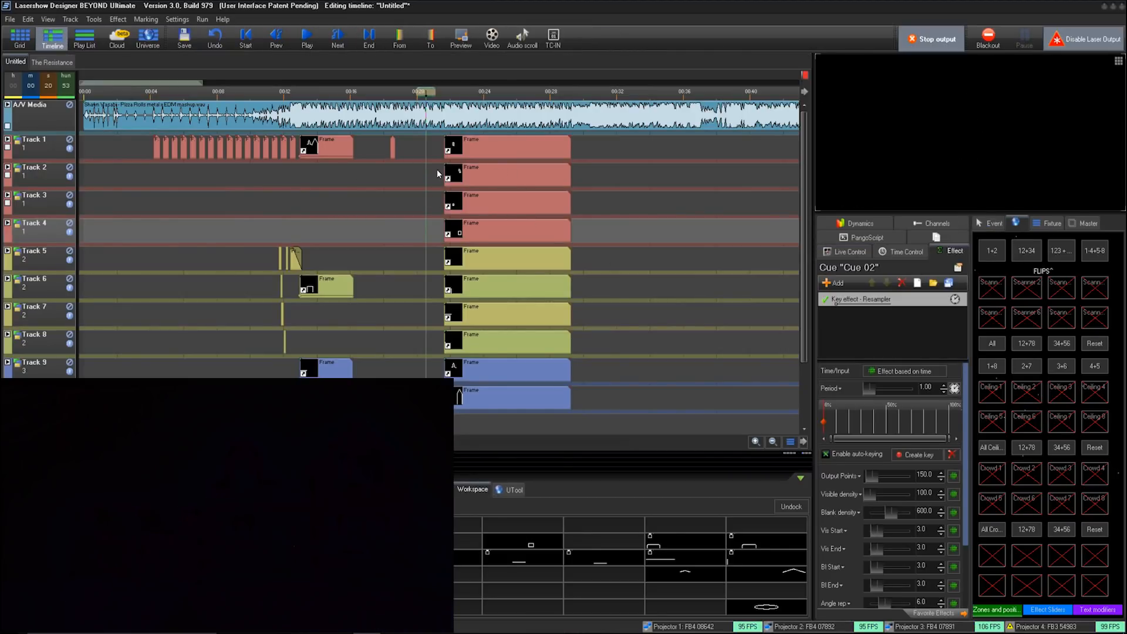
left_click_drag(426, 92, 485, 107)
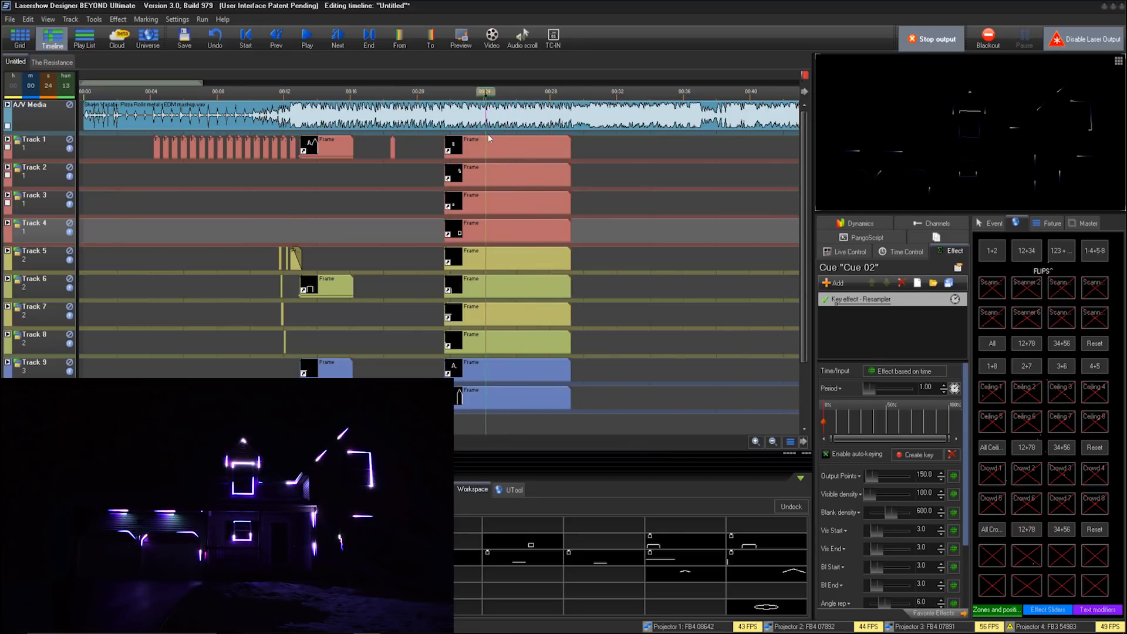
left_click(33, 40)
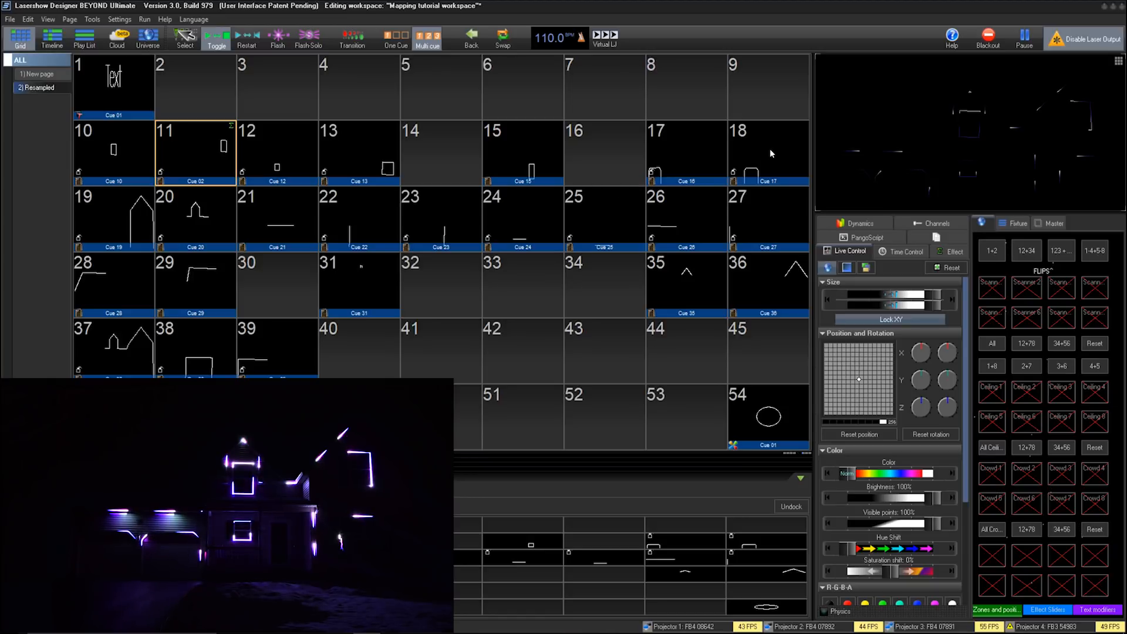
left_click(61, 47)
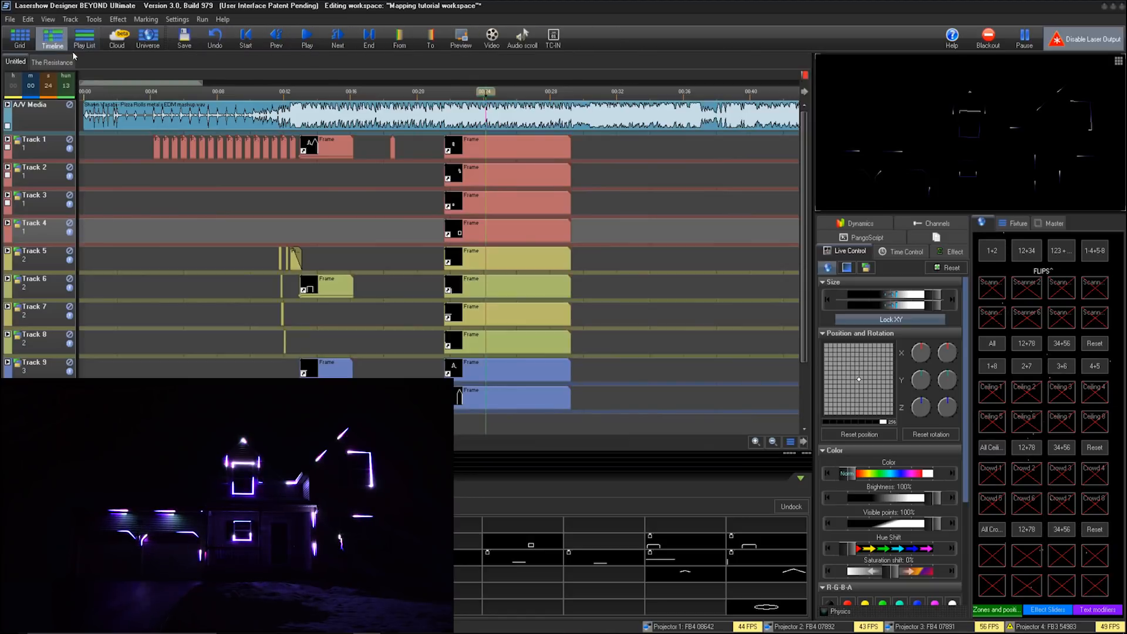
scroll(809, 258, "down", 2)
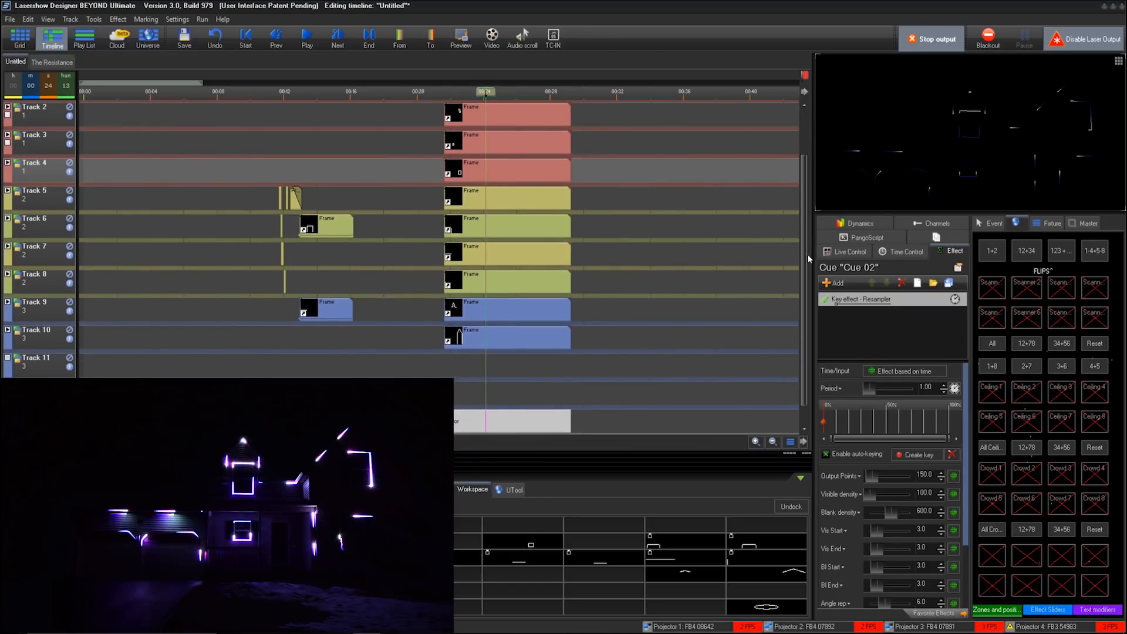
scroll(808, 259, "up", 3)
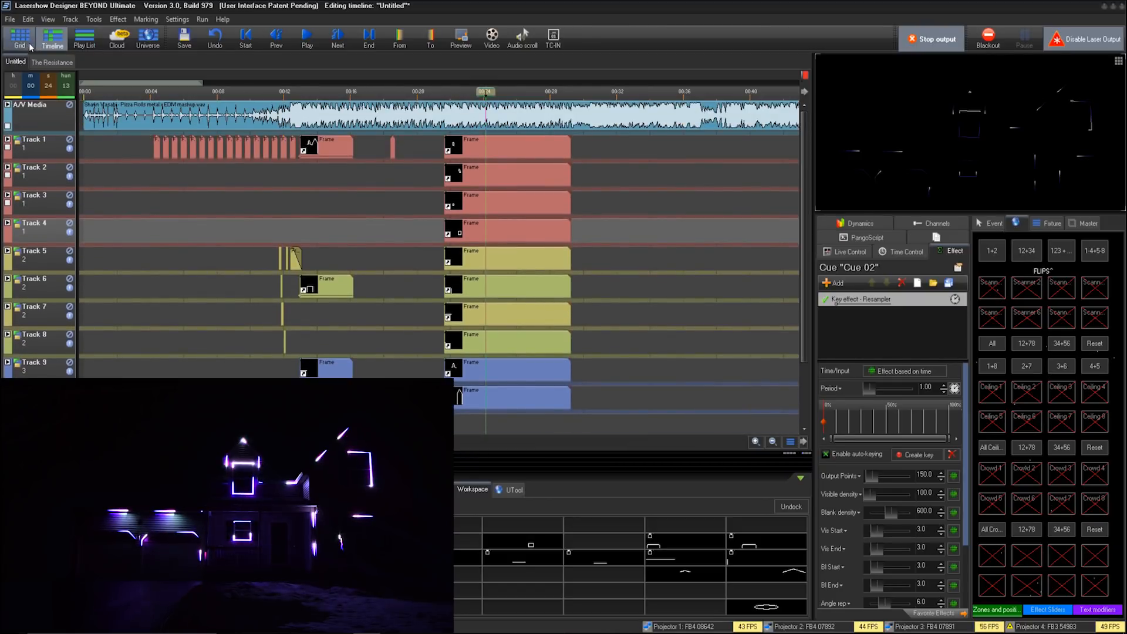
Preview the window outline cues 10 to 13 and the gable outline cue 19 in the cue grid
left_click(30, 47)
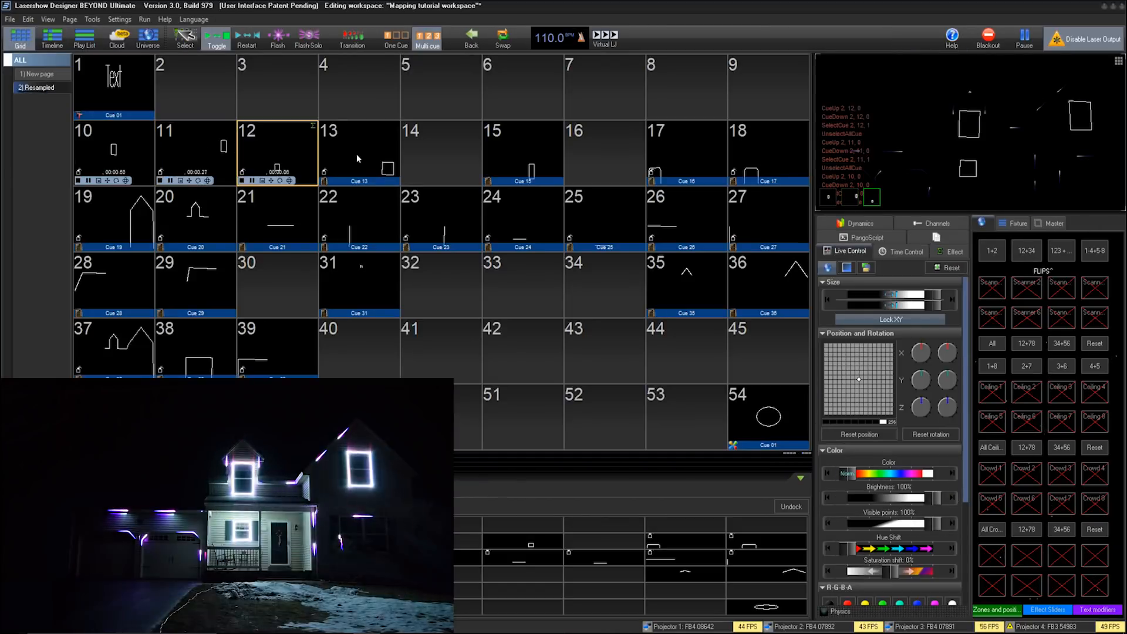
left_click(139, 216)
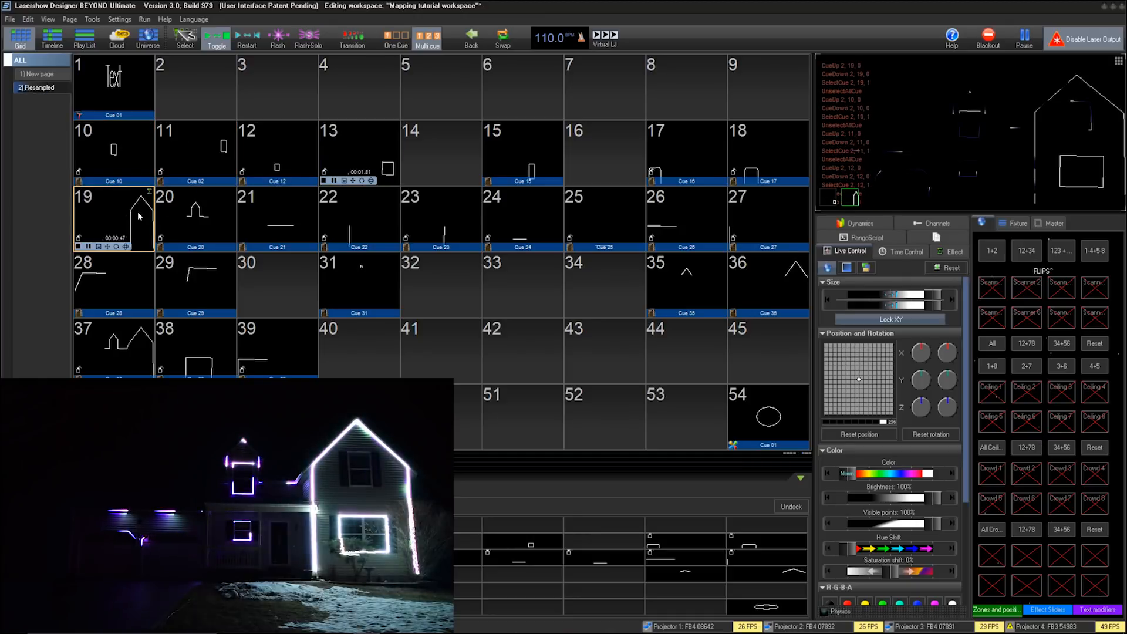
left_click(139, 216)
left_click(365, 167)
Toggle the garage door outline cues 17 and 18 on and off to preview them on the house
left_click(673, 160)
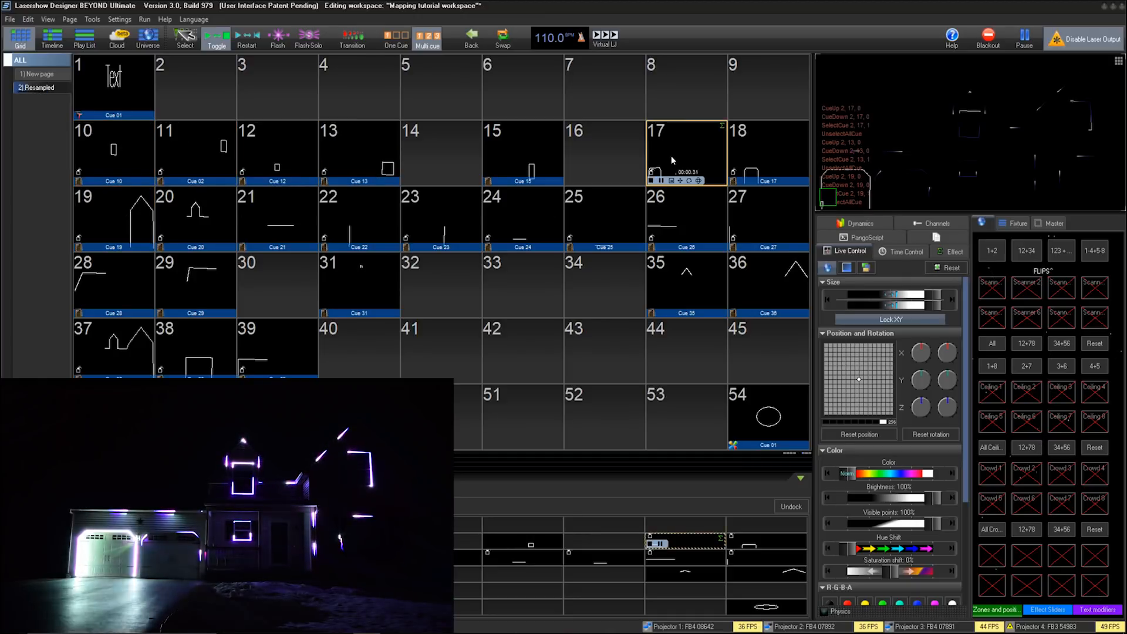
left_click(763, 146)
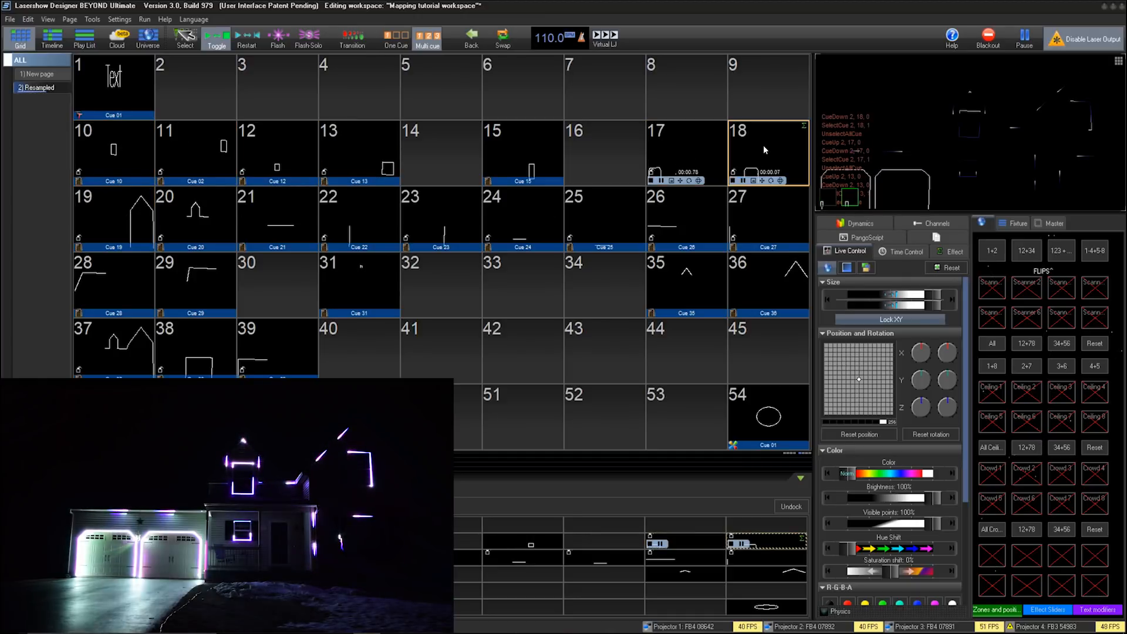
left_click(675, 151)
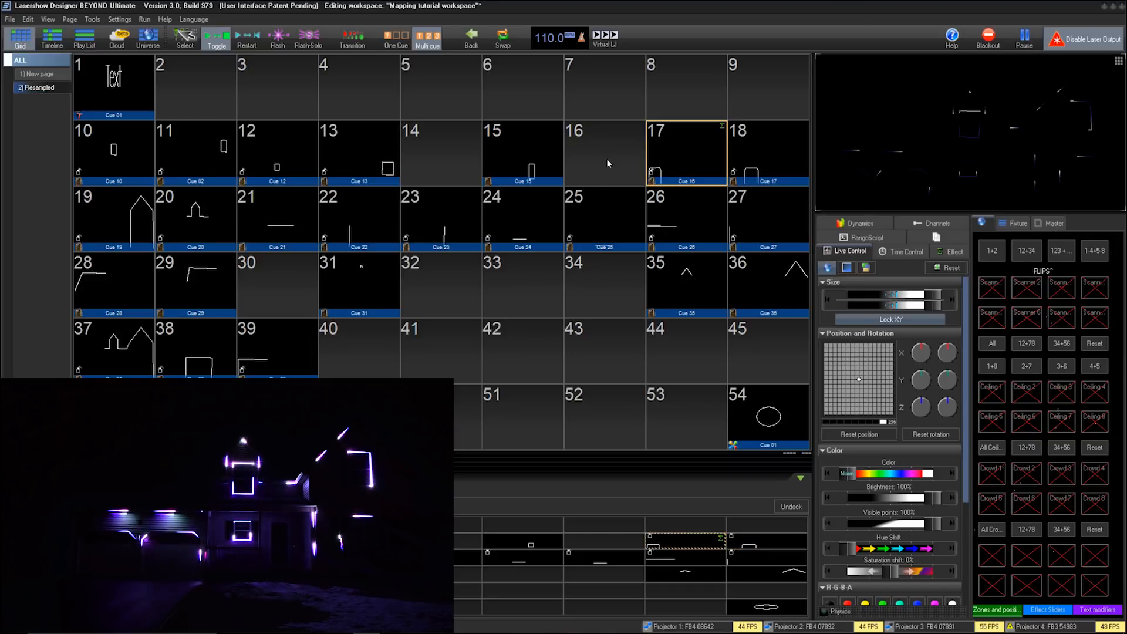
left_click(688, 173)
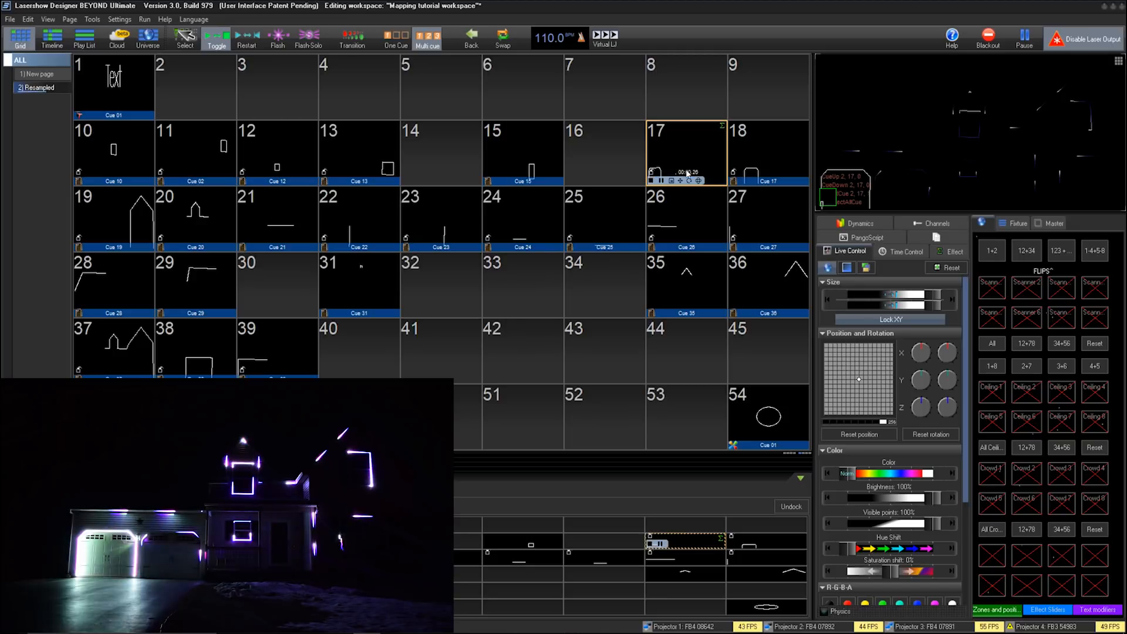
left_click(746, 153)
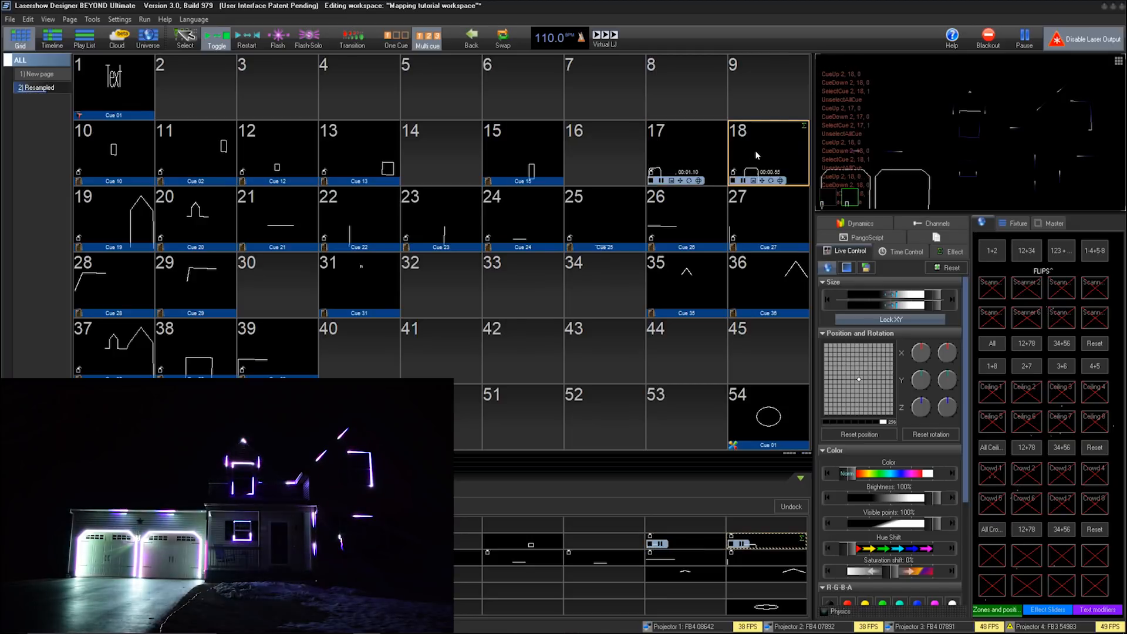
left_click(755, 153)
left_click(712, 153)
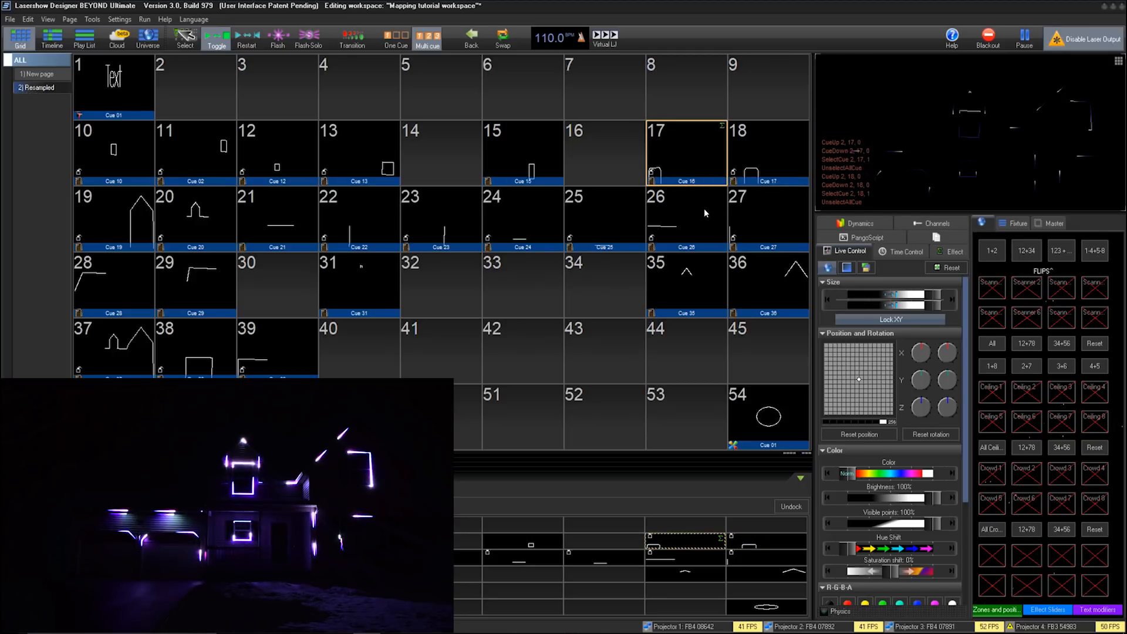
Return to the timeline, play the intro from about 6 seconds, and place the playhead at about 12.6 seconds
left_click(52, 39)
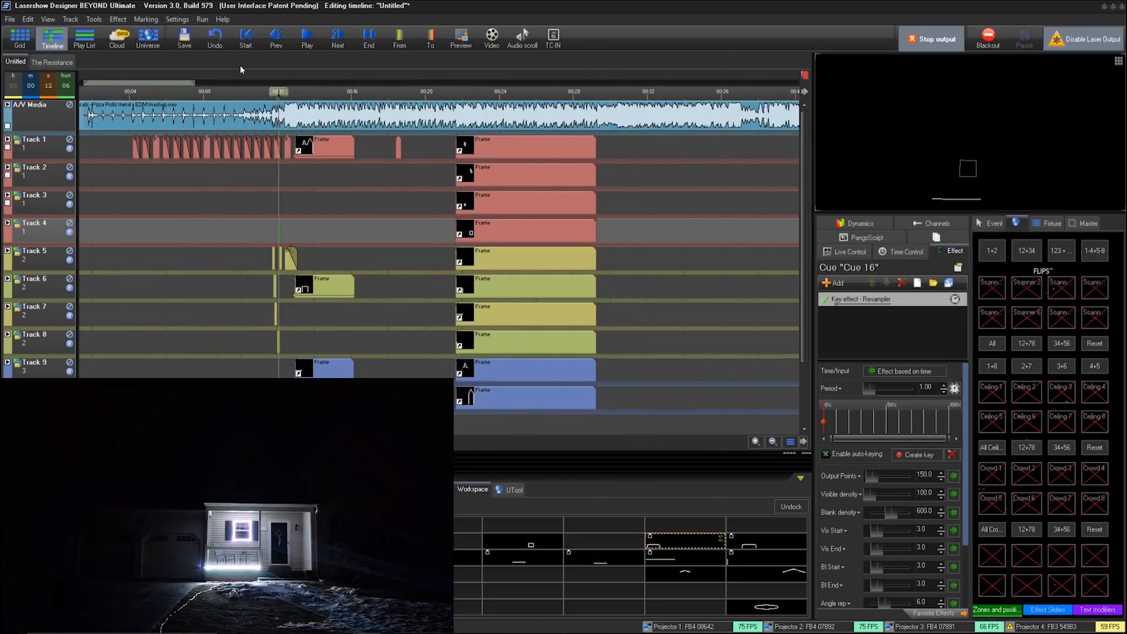
left_click(168, 186)
key("space")
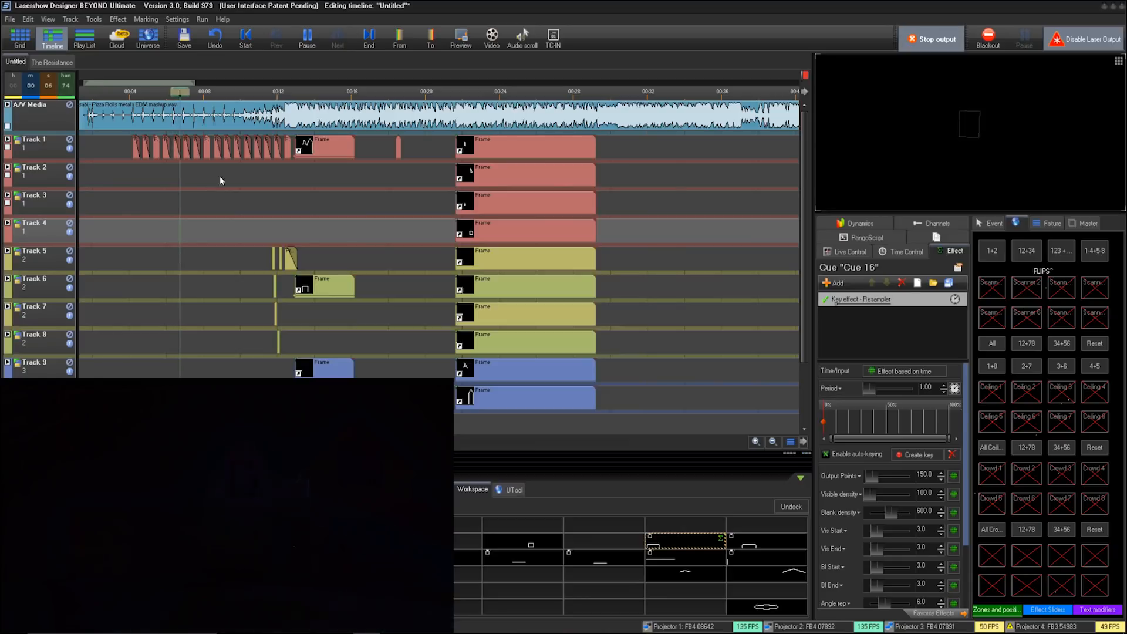
key("space")
left_click(278, 170)
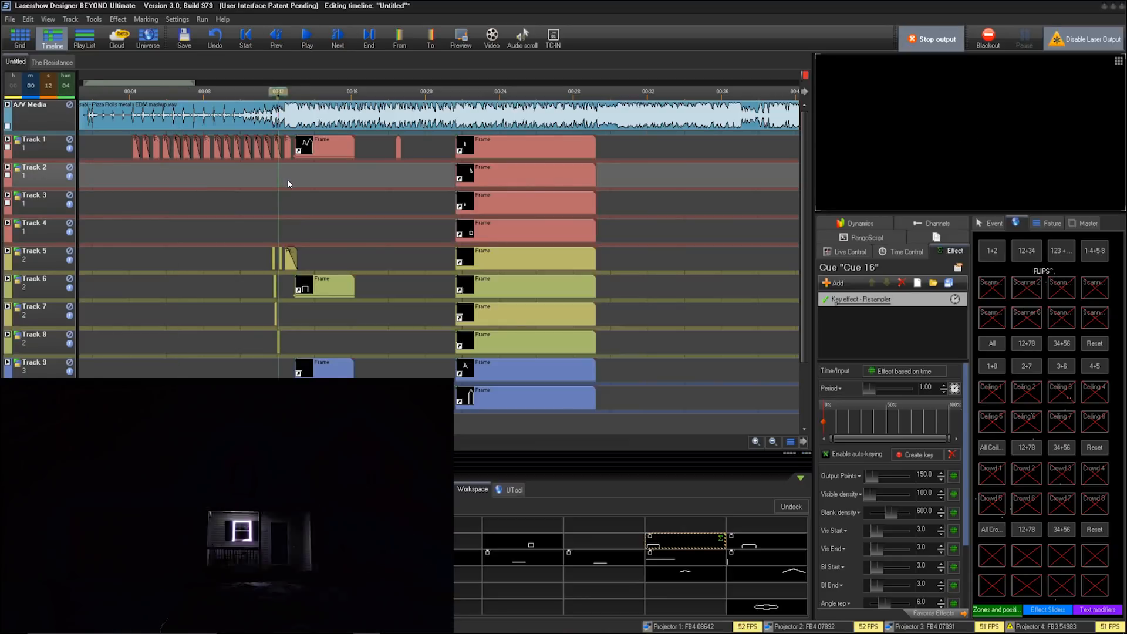
left_click(288, 186)
scroll(287, 185, "up", 3)
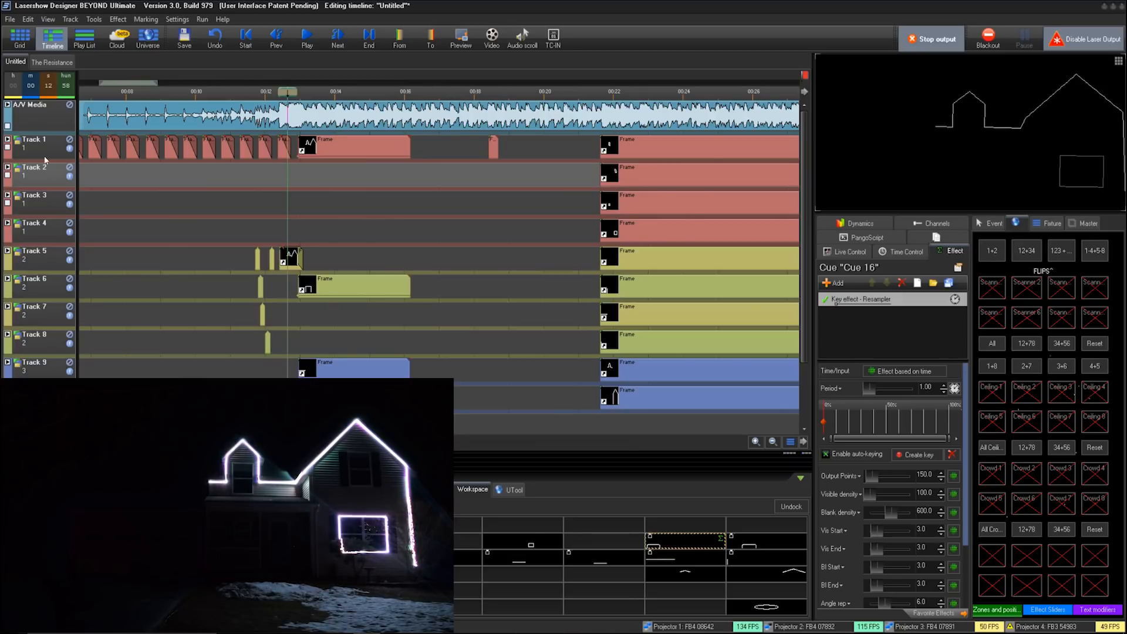
Expand Track 1's parameter lanes and play back its frame events, including the stacked frames with the radial gradient
left_click(8, 139)
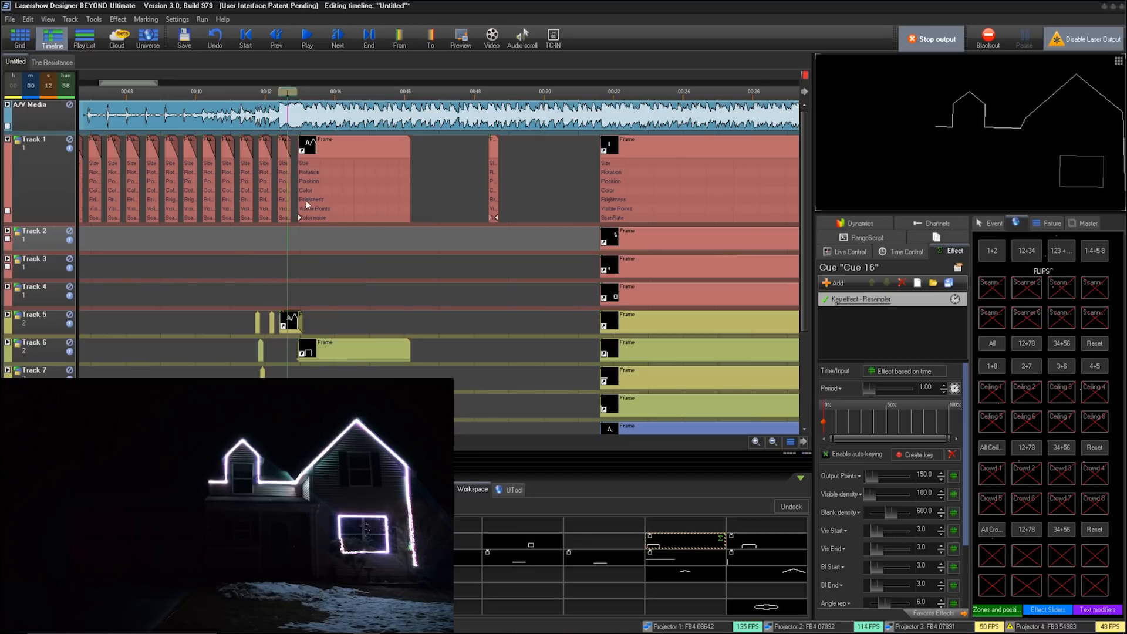
key("space")
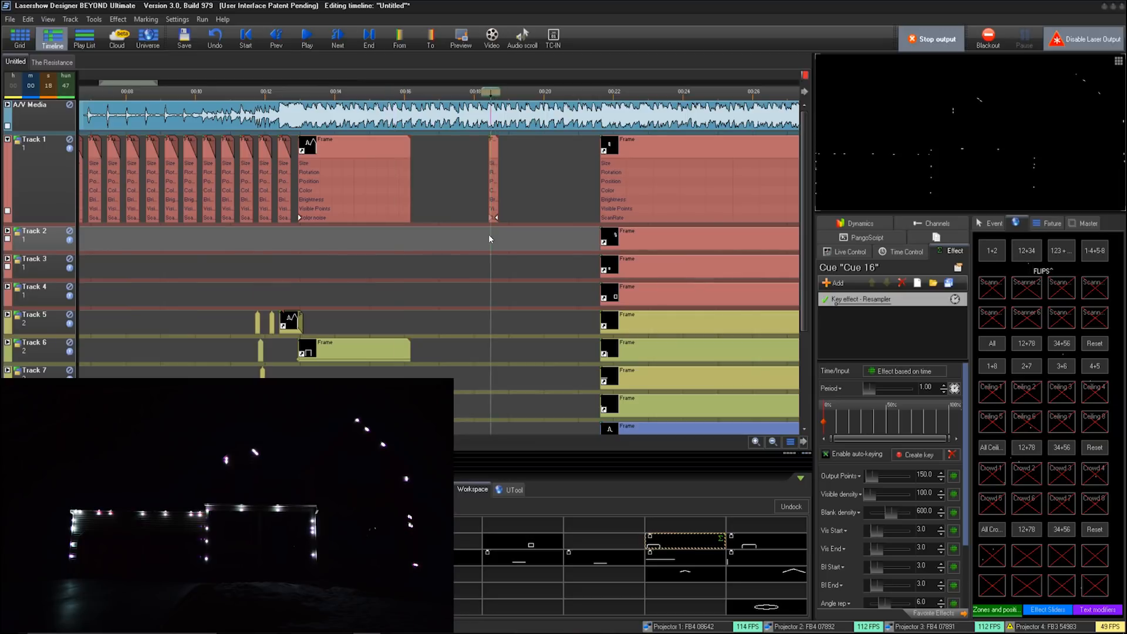
key("space")
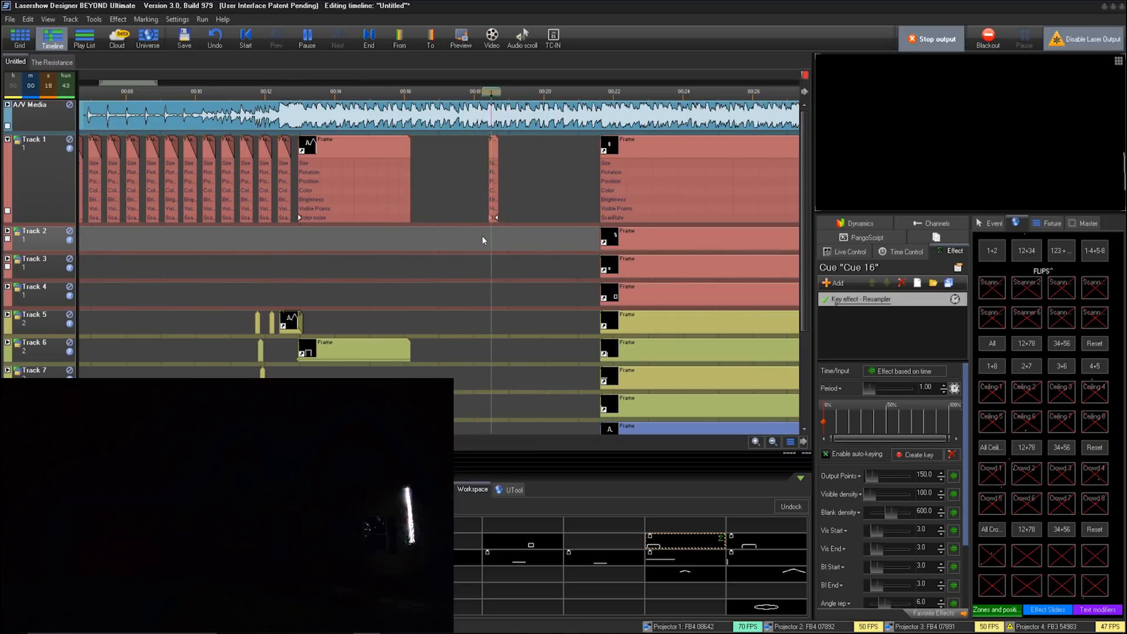
left_click(593, 246)
key("space")
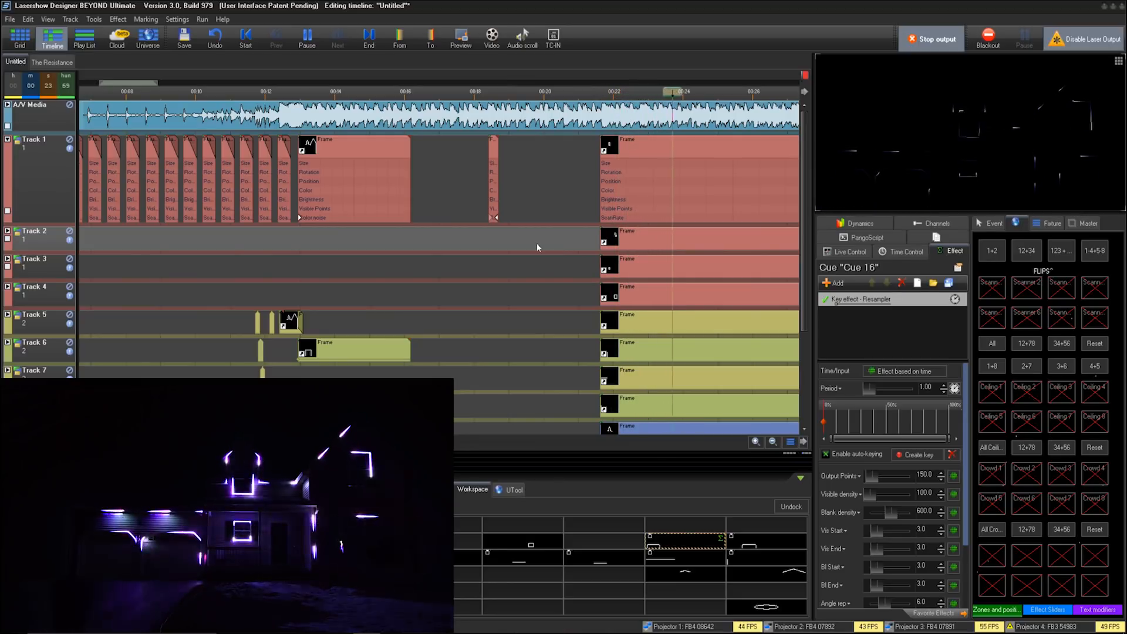
scroll(536, 254, "down", 3)
scroll(503, 301, "down", 1)
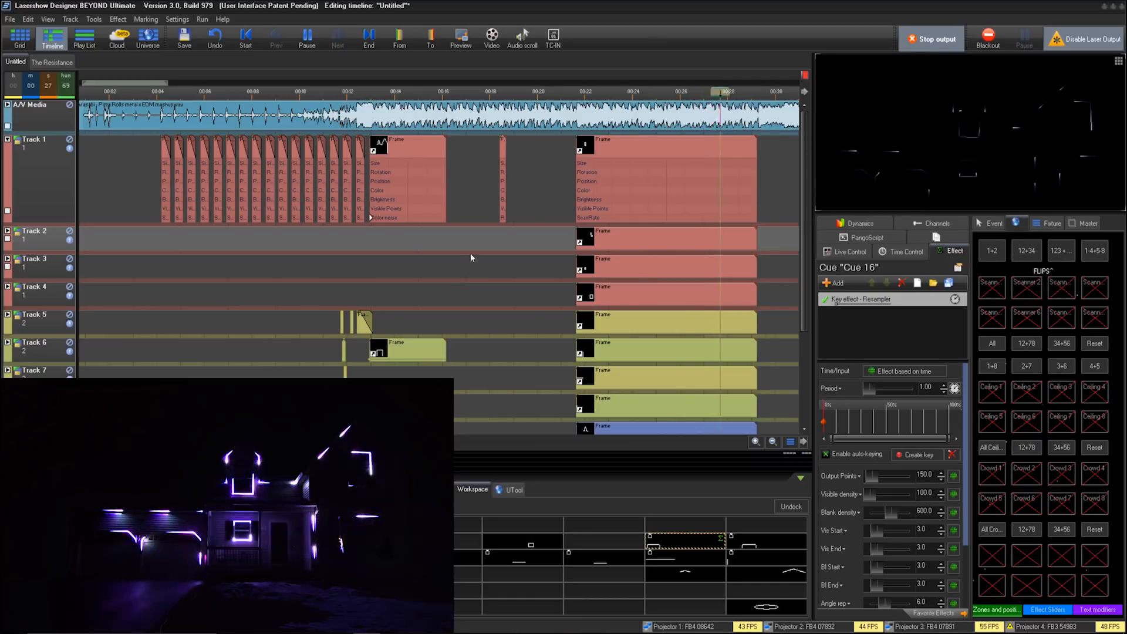
key("space")
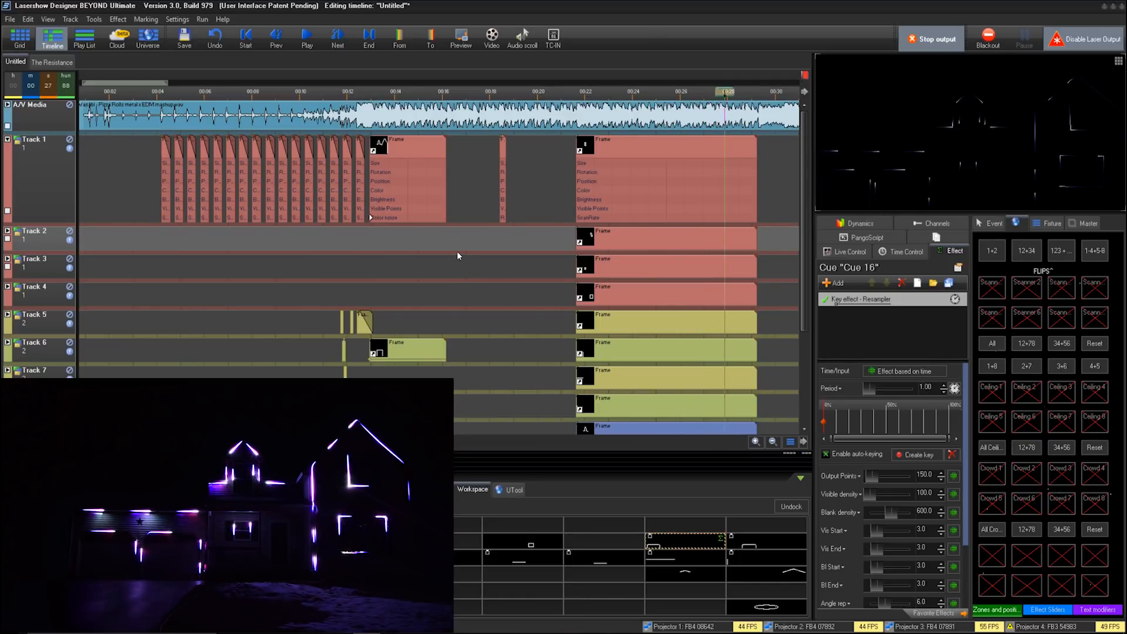
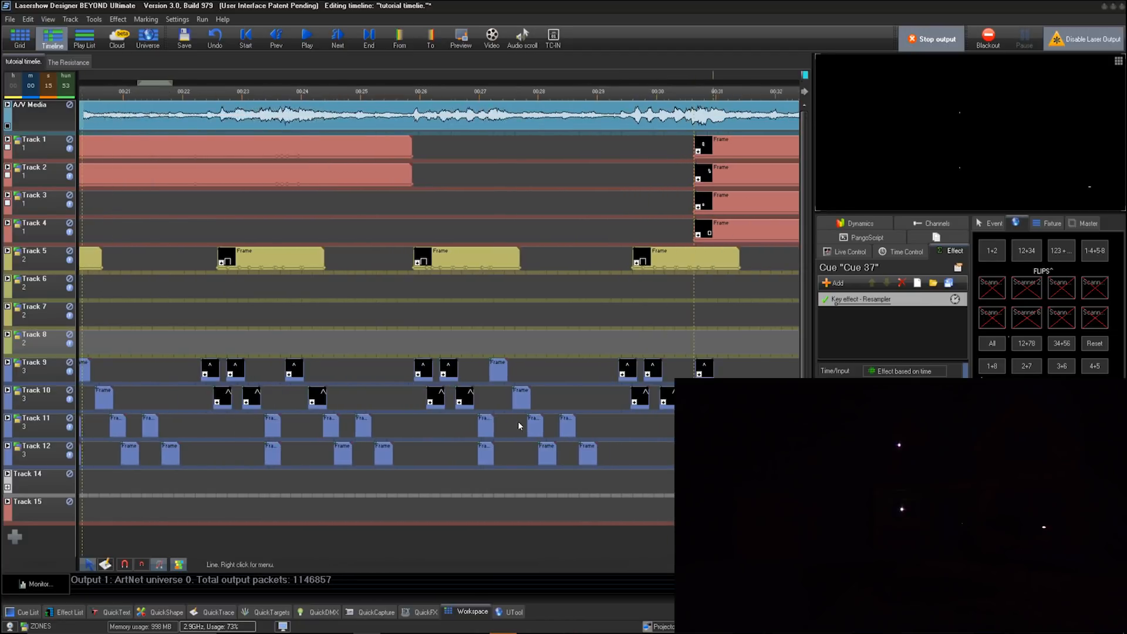
In the tutorial timeline, expand Track 9's parameter lanes and move the playhead to about 25.7 seconds, over a roof-peak frame event
left_click(7, 362)
left_click(327, 385)
left_click(334, 94)
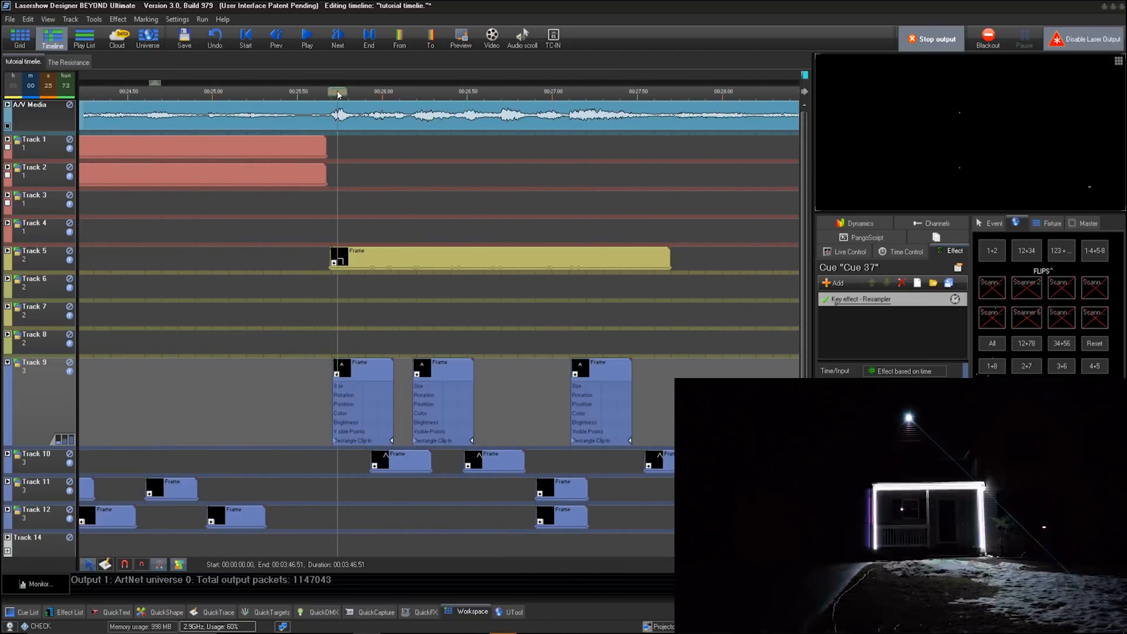
Scrub the playhead over the roof-peak and garage frames from about 25.7 seconds to about 33.7 seconds
left_click_drag(335, 104, 441, 234)
scroll(224, 309, "down", 1)
scroll(223, 310, "down", 4)
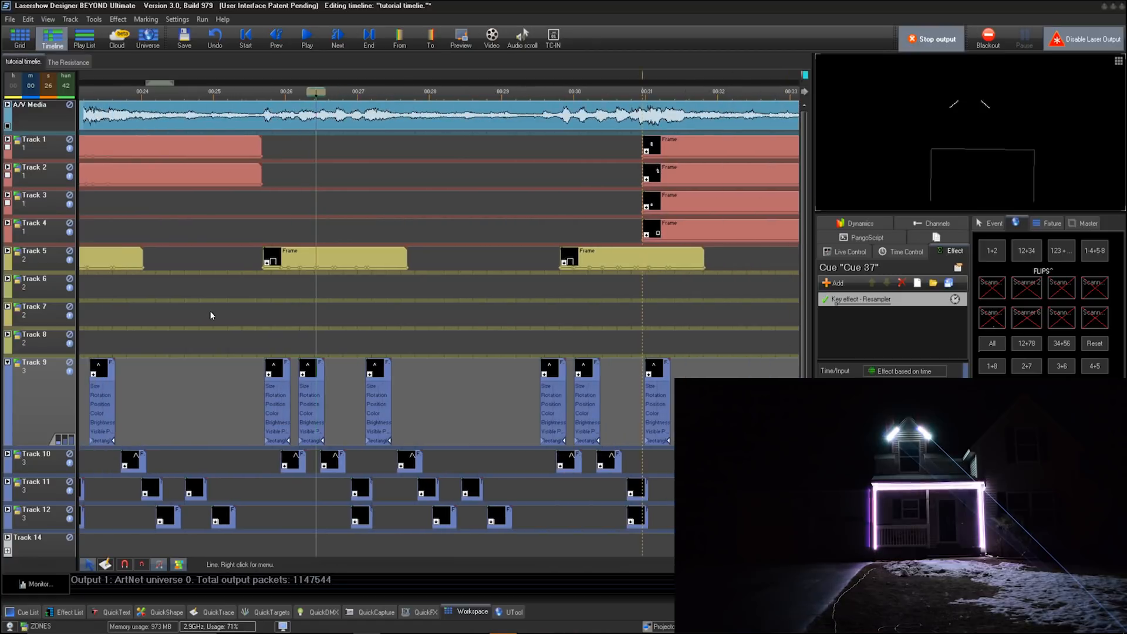
scroll(210, 317, "down", 1)
left_click_drag(462, 96, 566, 95)
scroll(629, 237, "up", 1)
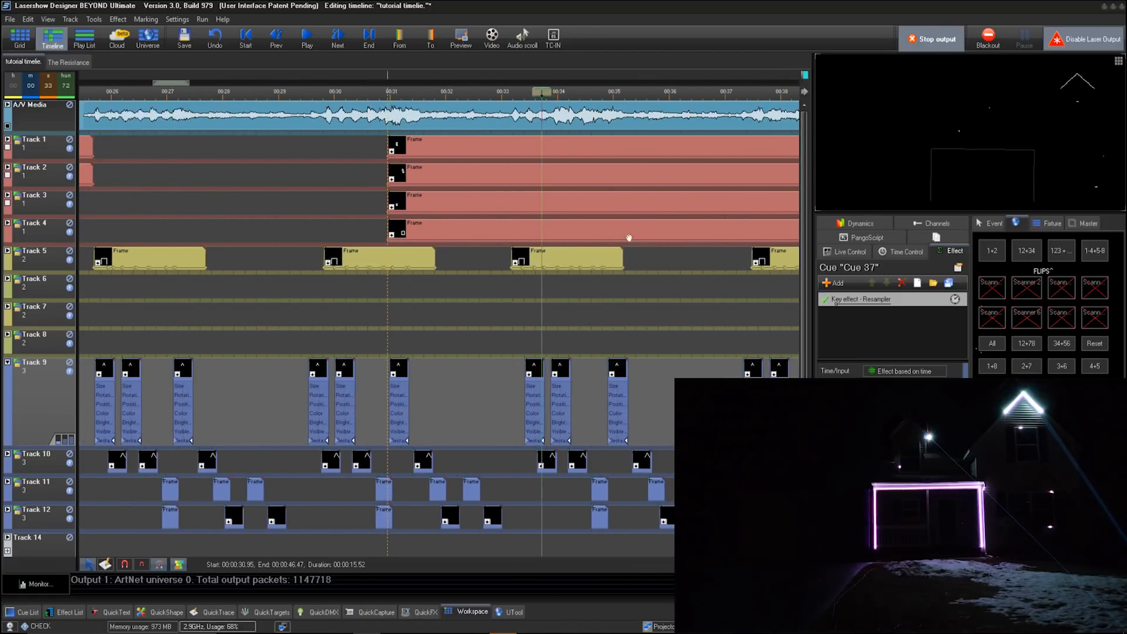
Scrub the playhead on to about 52.9 seconds, past the point where the Track 6 and Track 7 frames begin
scroll(479, 259, "up", 6)
scroll(131, 177, "down", 4)
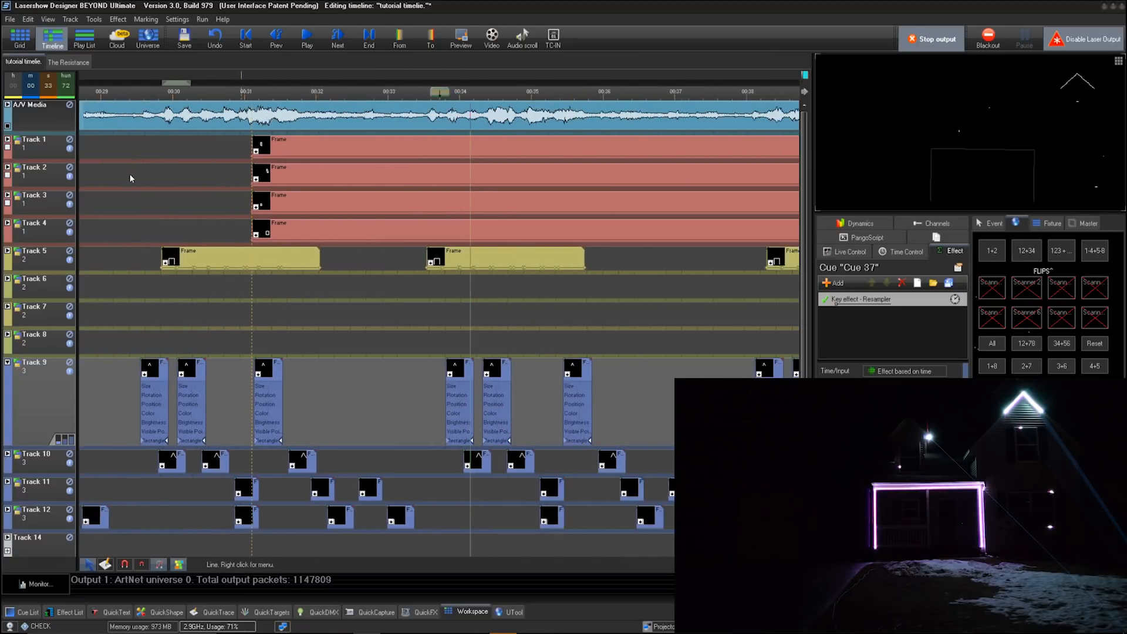
scroll(130, 182, "down", 4)
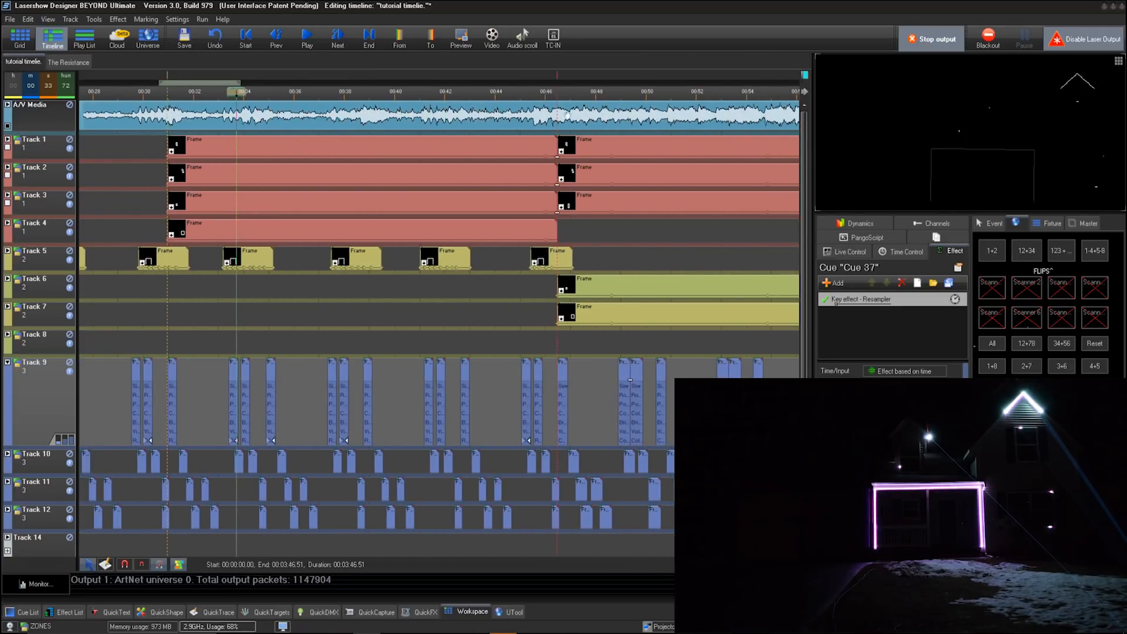
left_click_drag(550, 91, 718, 92)
scroll(291, 224, "down", 3)
scroll(474, 399, "up", 5)
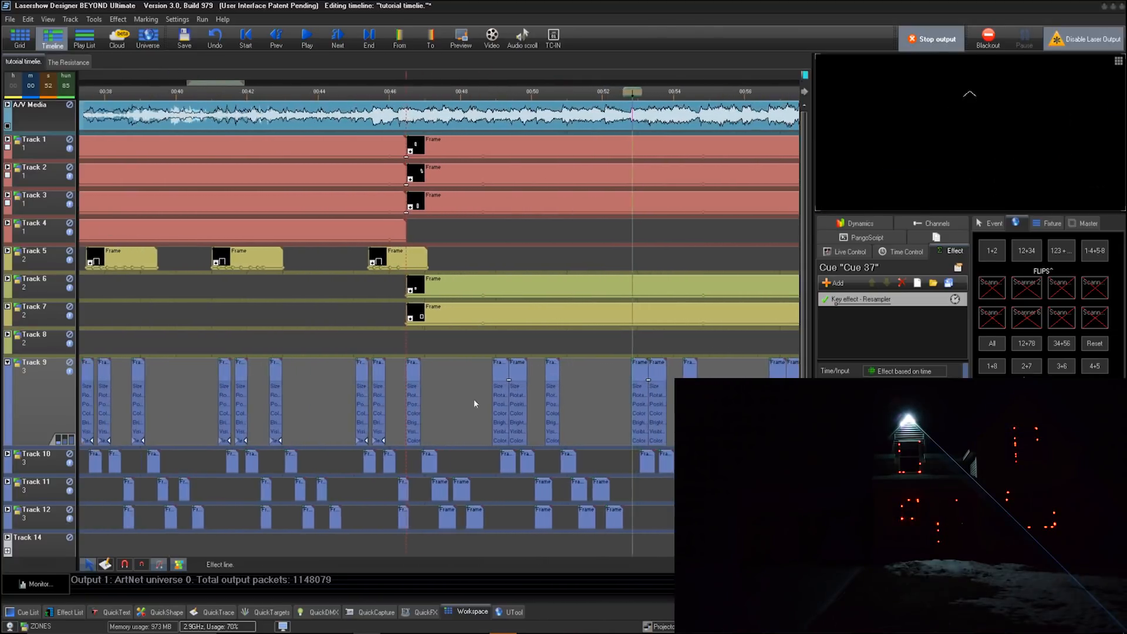
Select the Color effect on Track 9's frame at about 46.5 seconds and scrub through it to about 46.9 seconds
scroll(400, 447, "up", 2)
left_click(400, 437)
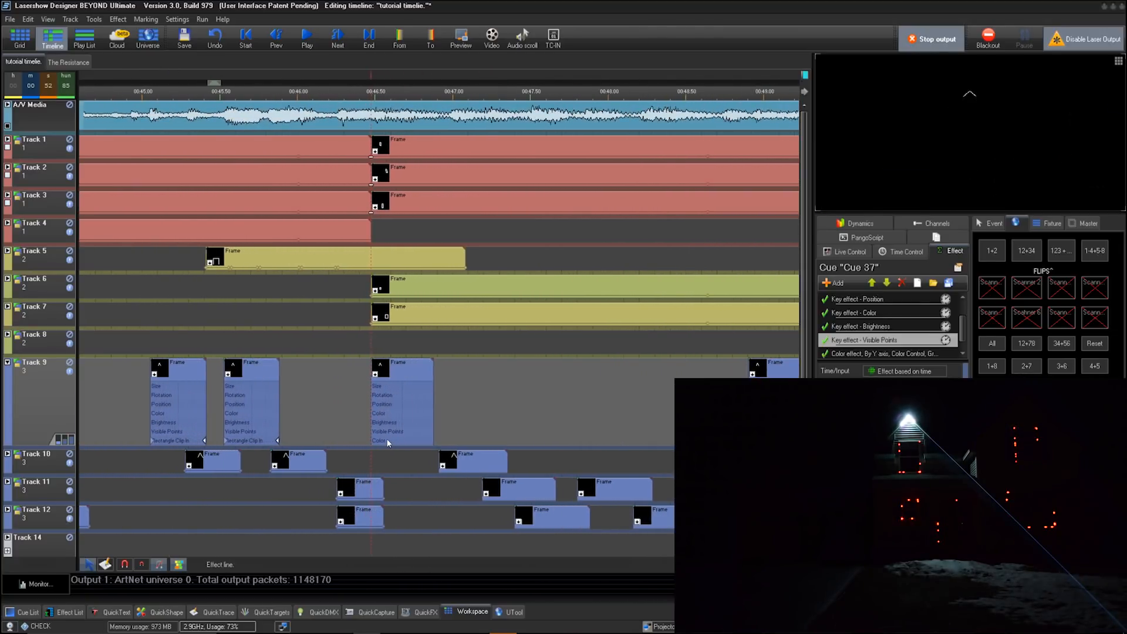
scroll(400, 437, "up", 3)
left_click_drag(348, 90, 364, 219)
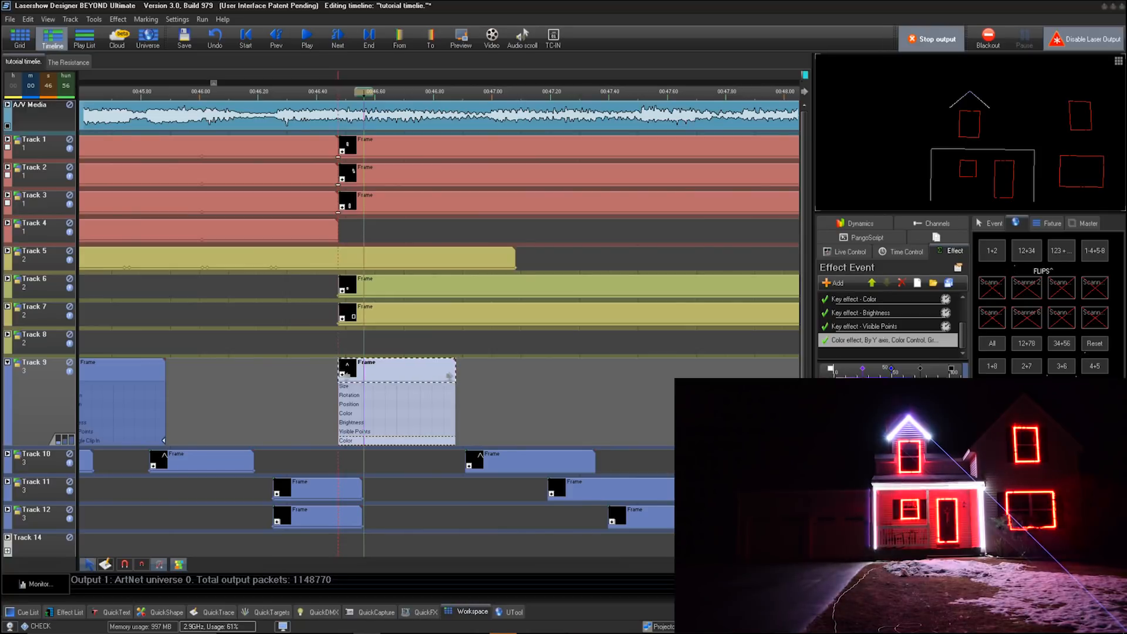
left_click_drag(368, 93, 467, 242)
scroll(187, 360, "down", 6)
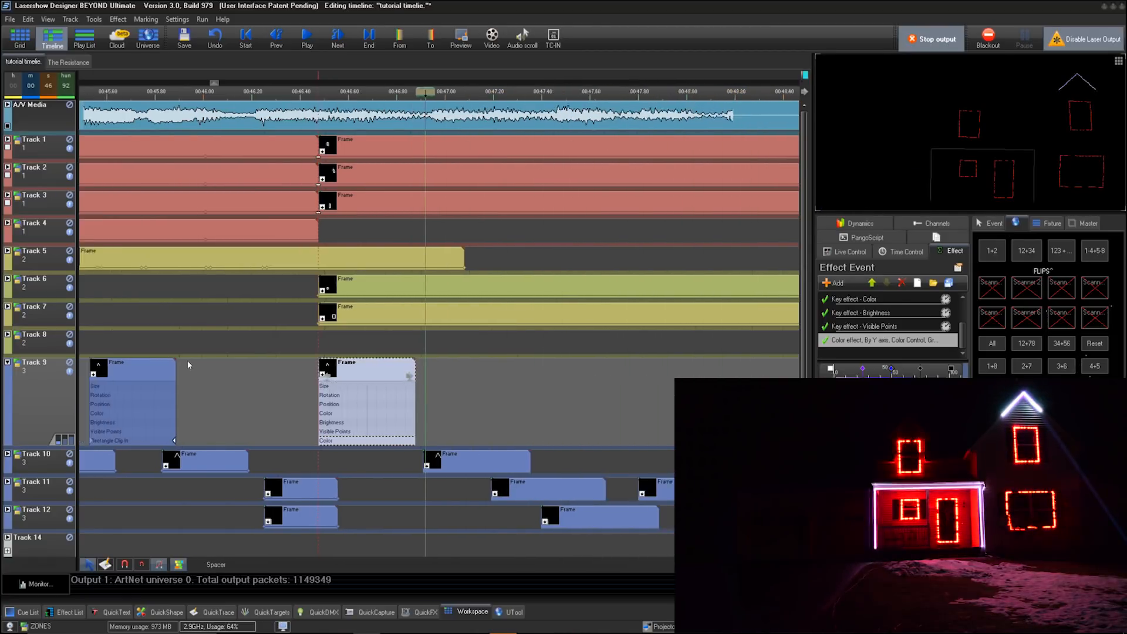
Collapse Track 9's parameter lanes and place the playhead at about 45.7 seconds
left_click(16, 364)
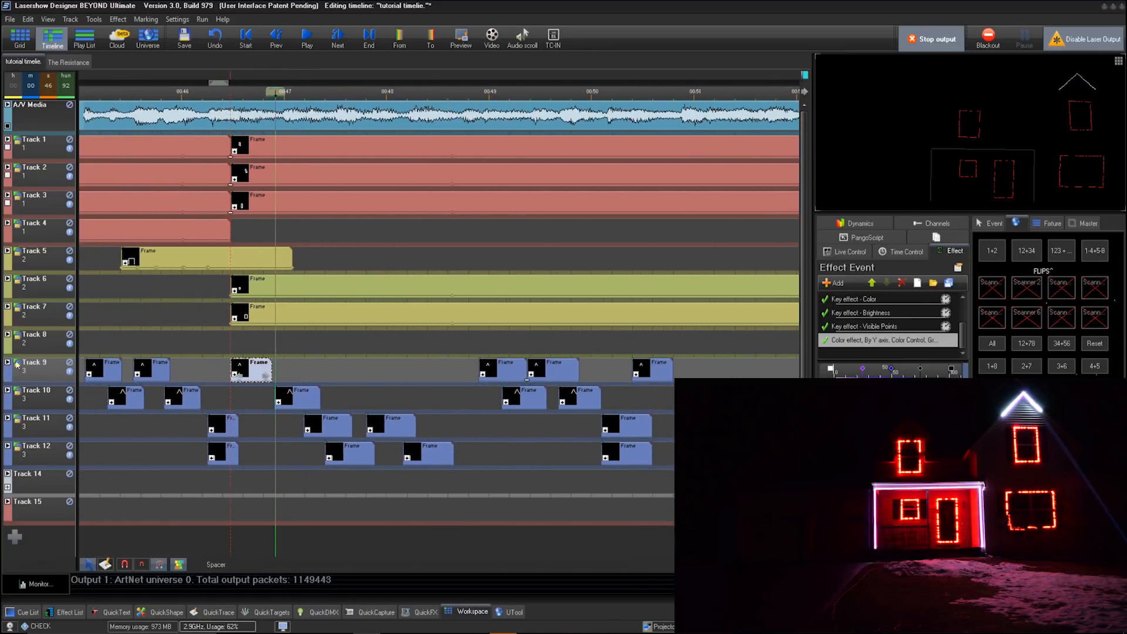
left_click(154, 338)
scroll(153, 353, "down", 6)
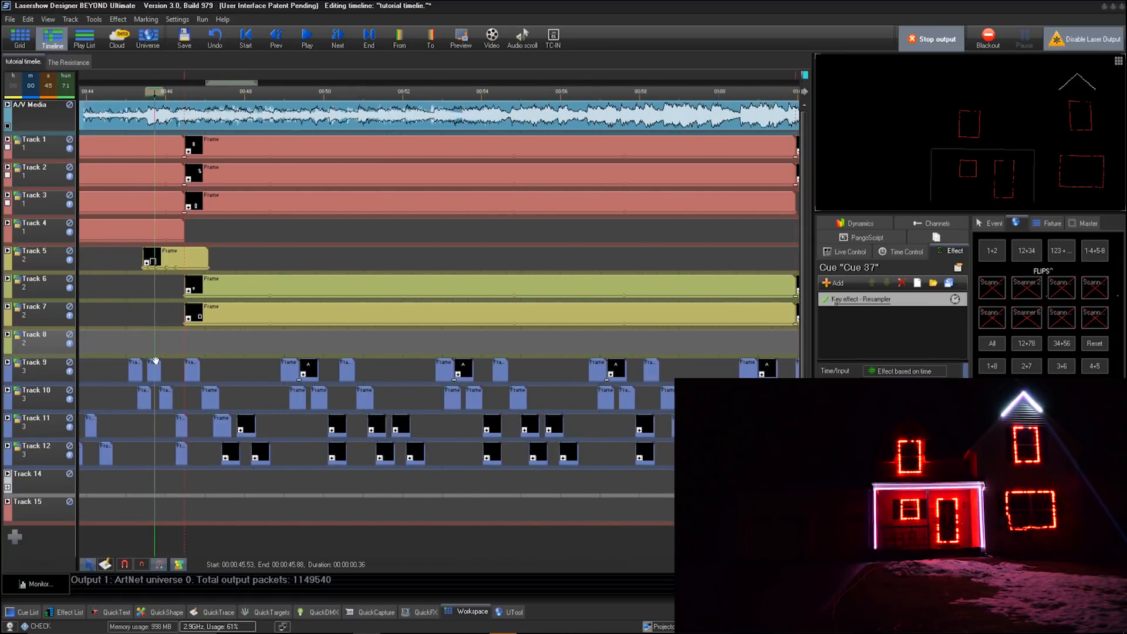
Scrub over the isolated frames at about 1:17 and select the Color event below them on Track 14
scroll(158, 388, "down", 9)
scroll(515, 444, "up", 7)
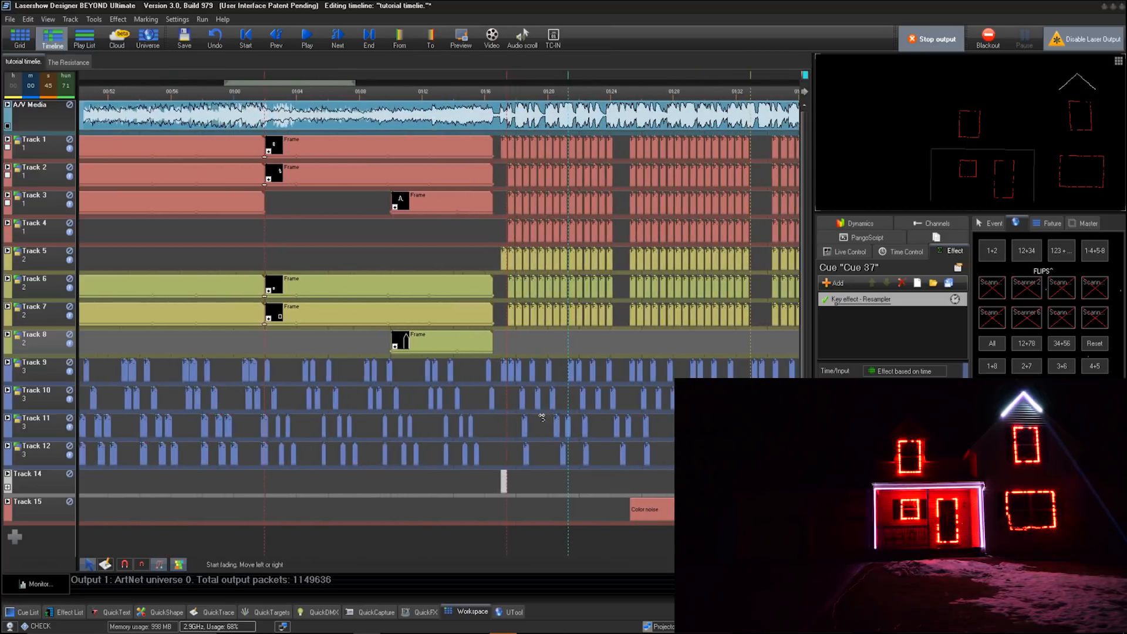
scroll(514, 446, "up", 6)
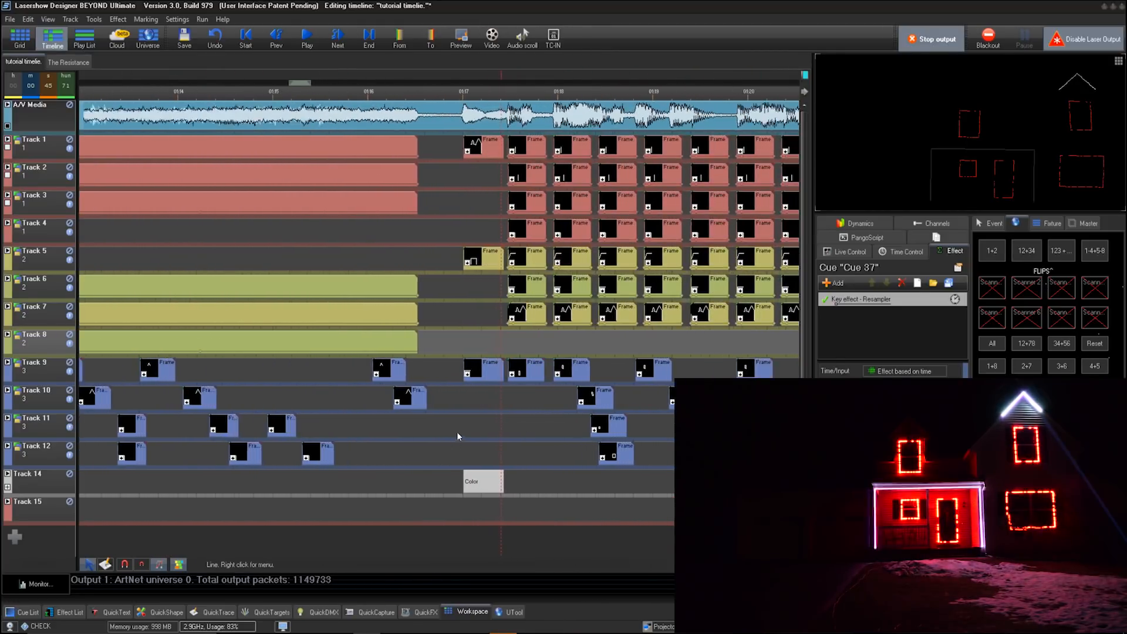
scroll(531, 469, "up", 3)
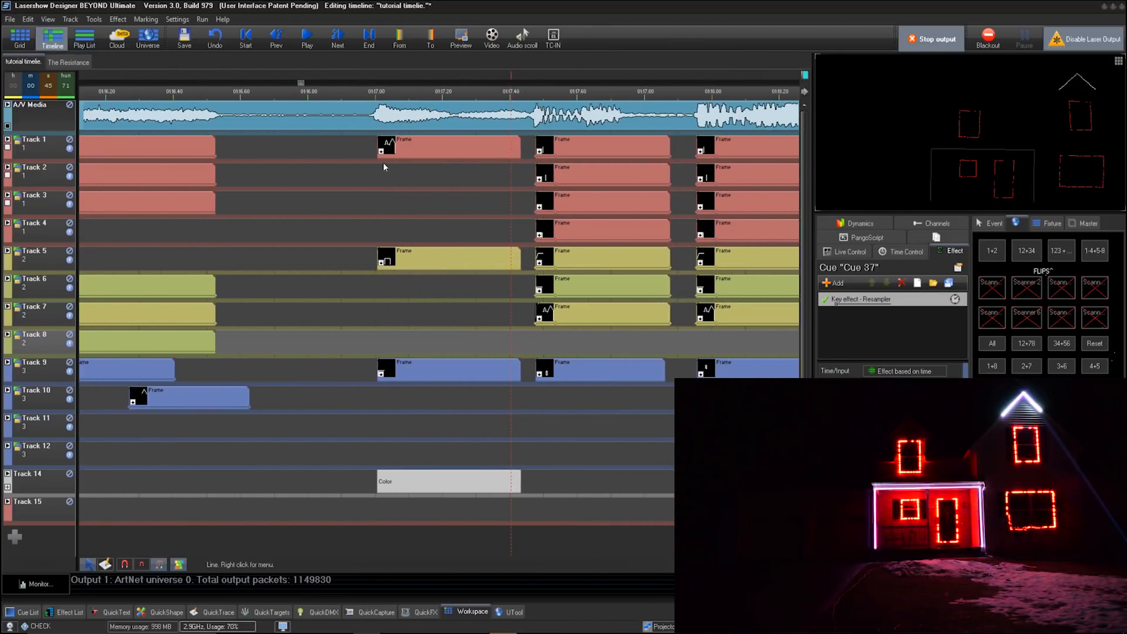
left_click_drag(366, 91, 535, 92)
left_click_drag(524, 137, 458, 141)
left_click(415, 485)
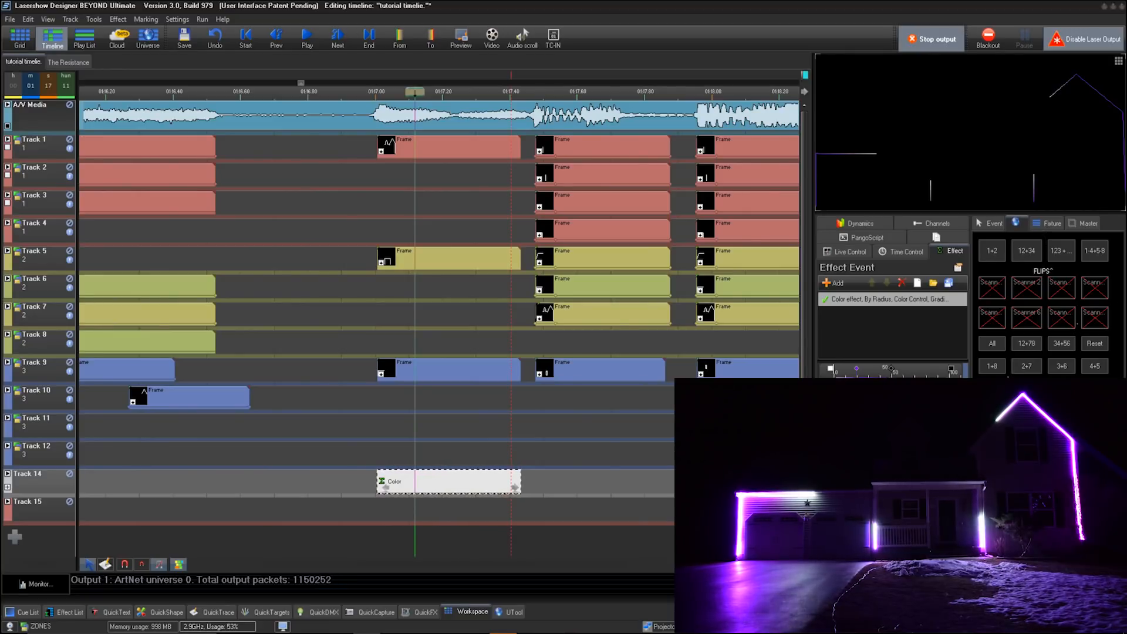
Scrub past the Color event into the repeating frames and play back the section from about 1:16 to 1:19
left_click_drag(407, 92, 538, 106)
left_click_drag(538, 158, 615, 317)
scroll(215, 304, "down", 5)
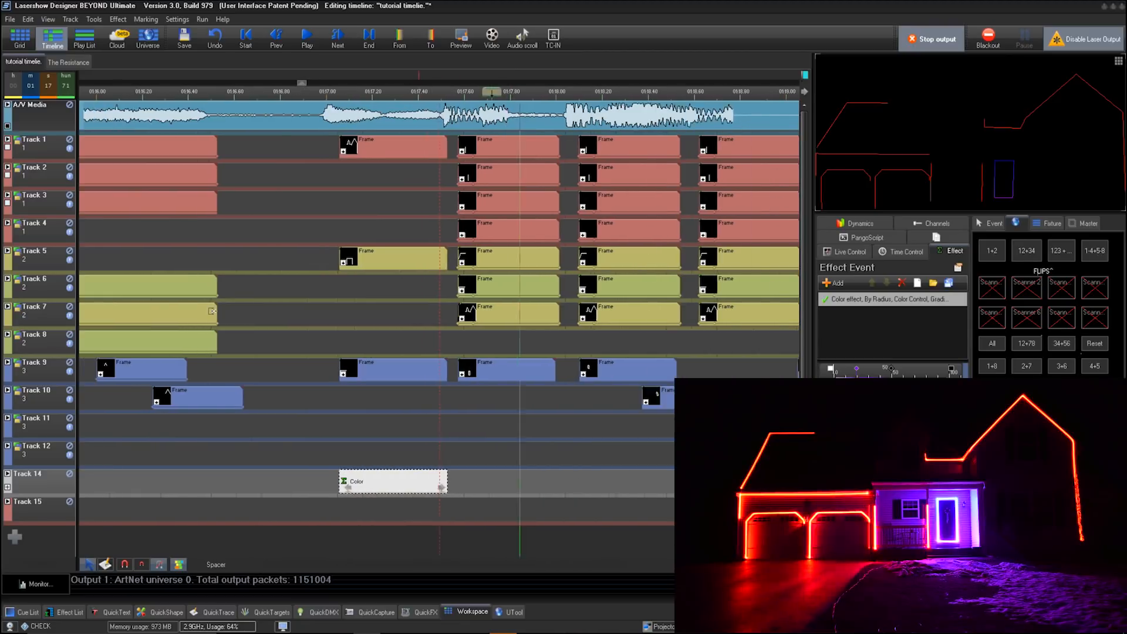
key("space")
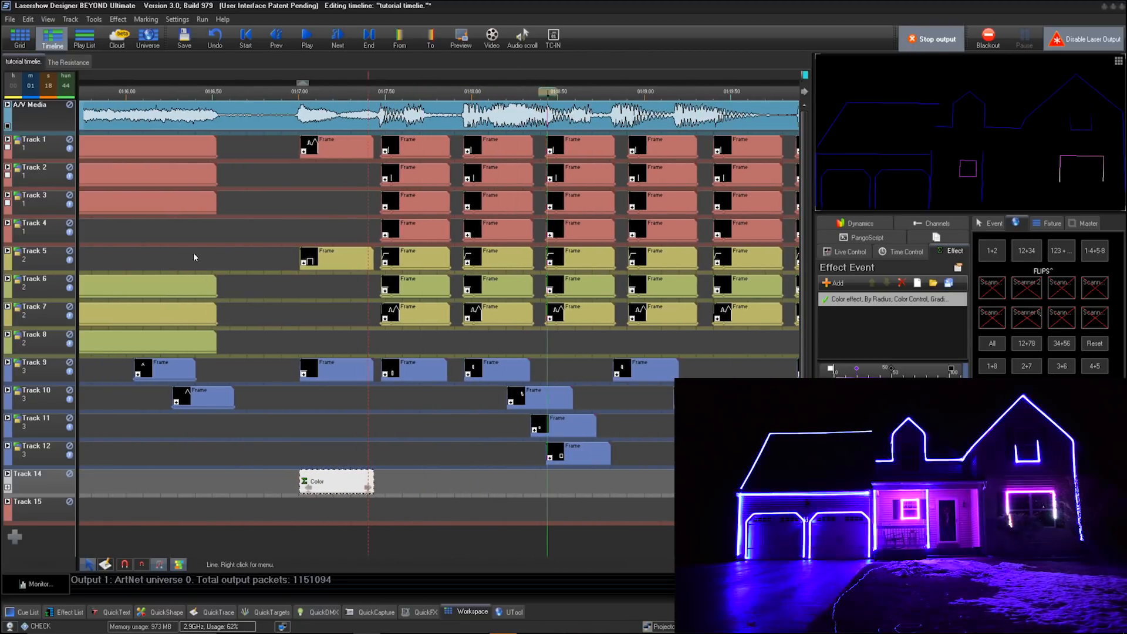
left_click(166, 247)
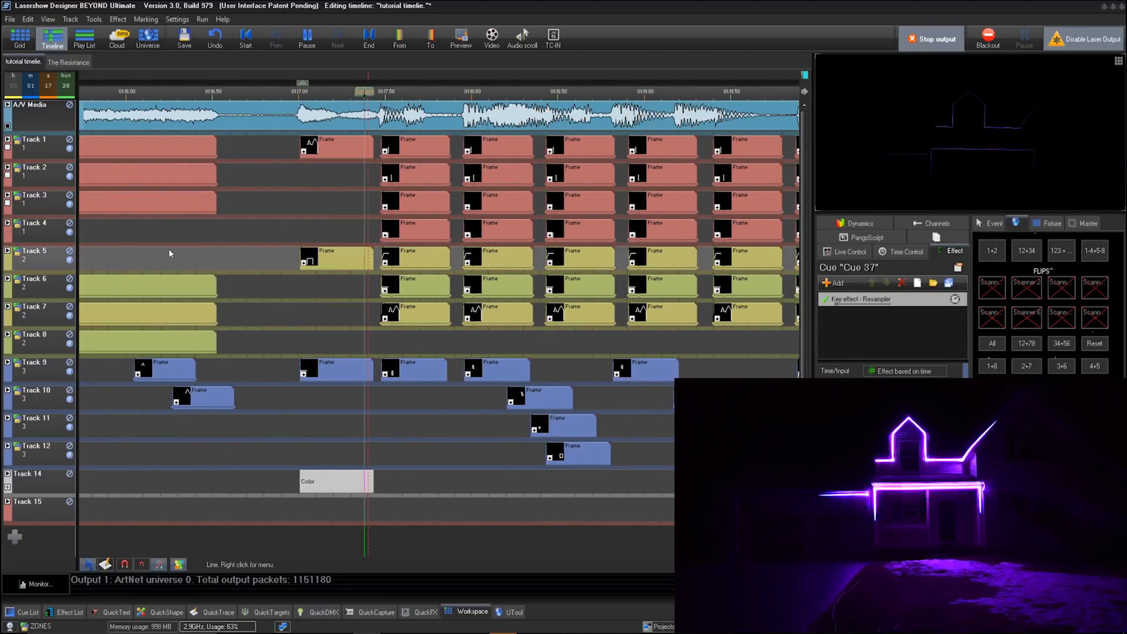
key("space")
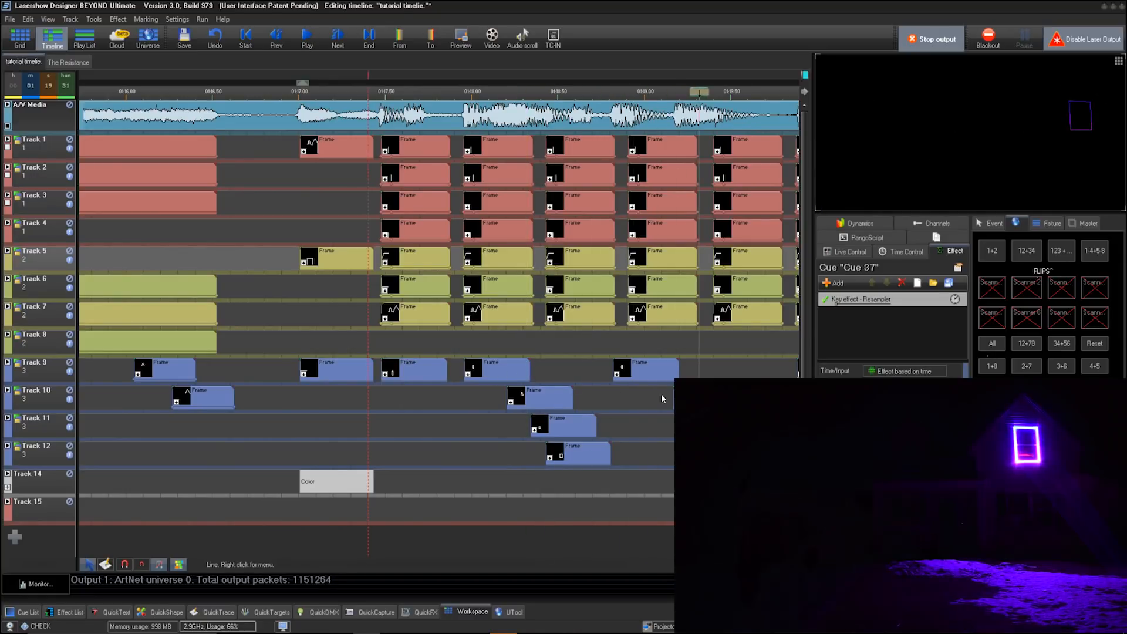
Examine the repeating frame blocks and Track 15's Color noise event, and place the playhead at about 1:33.7
scroll(636, 418, "up", 2)
scroll(188, 328, "down", 5)
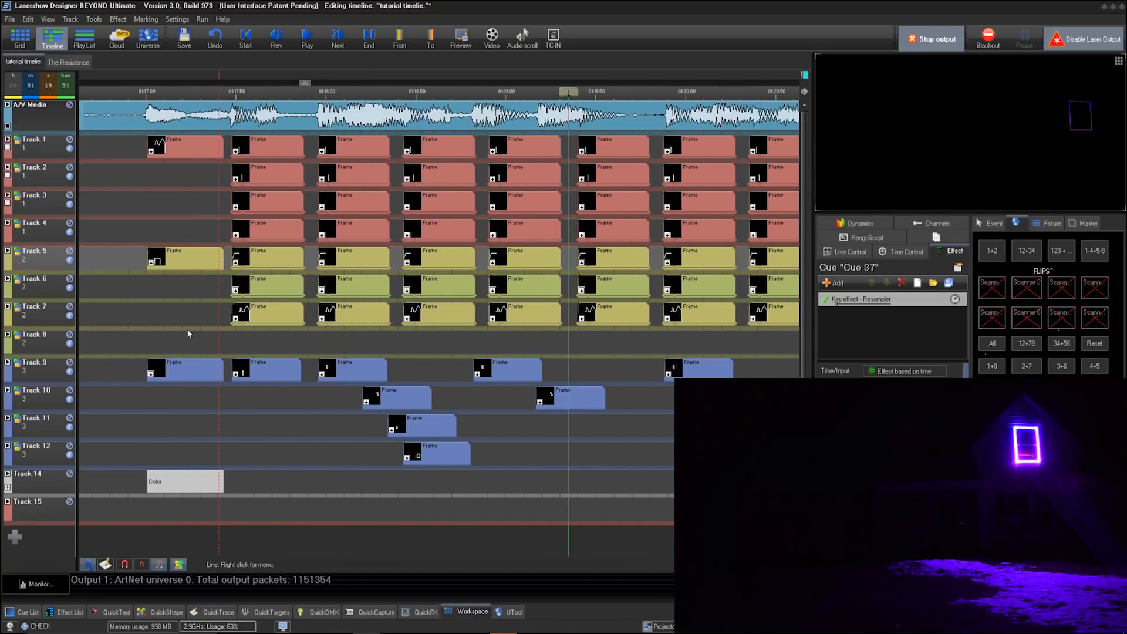
scroll(182, 336, "down", 7)
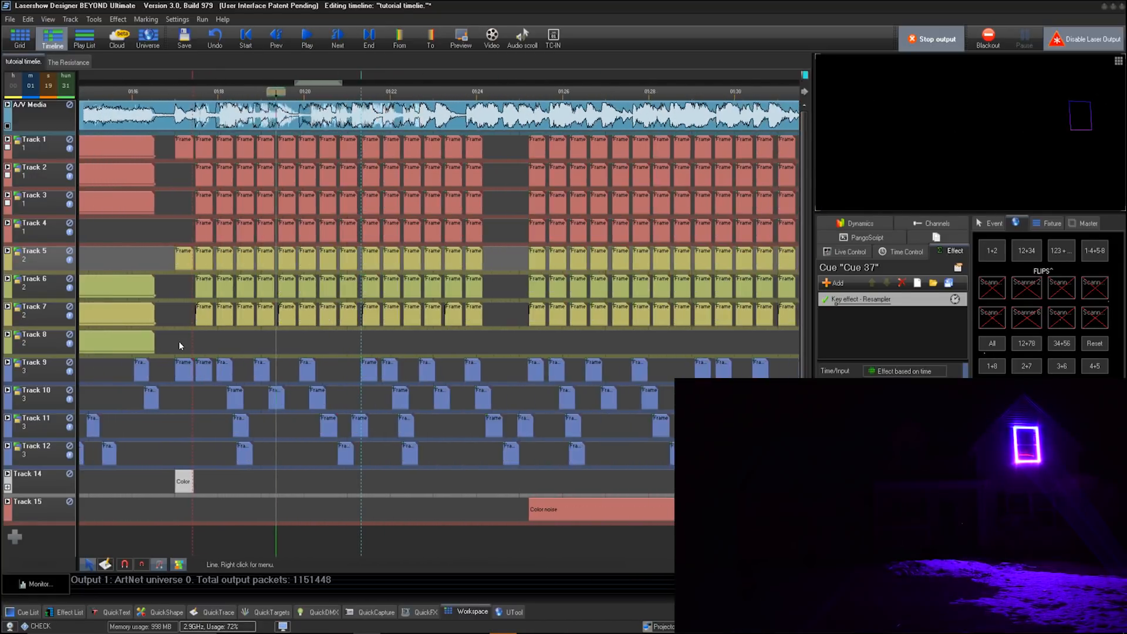
scroll(525, 406, "up", 4)
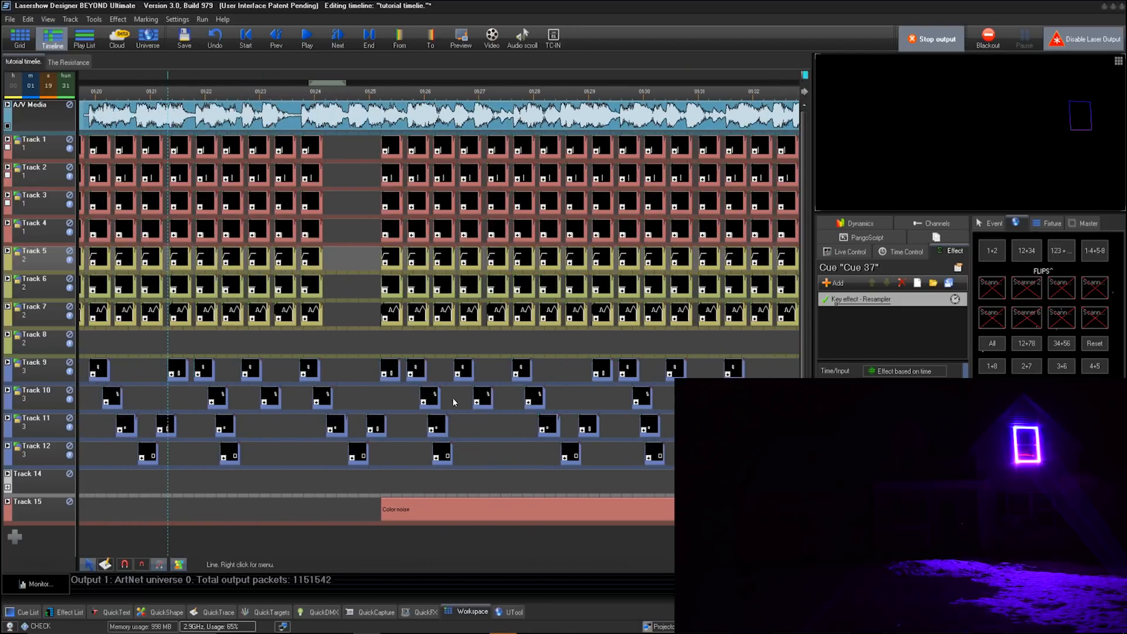
scroll(417, 369, "down", 2)
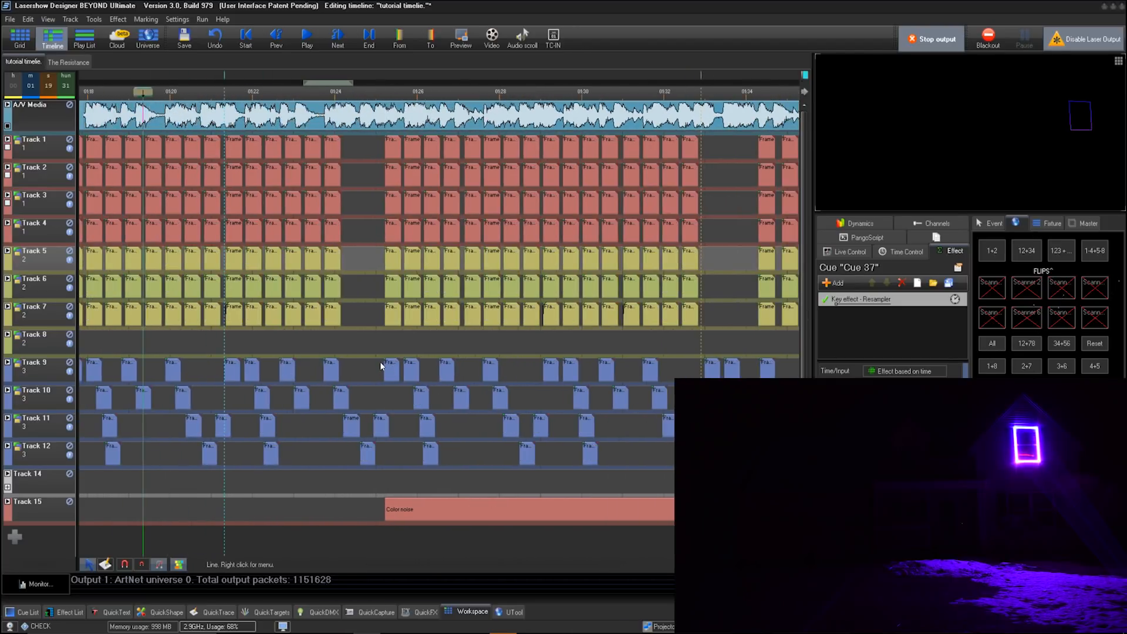
left_click(671, 96)
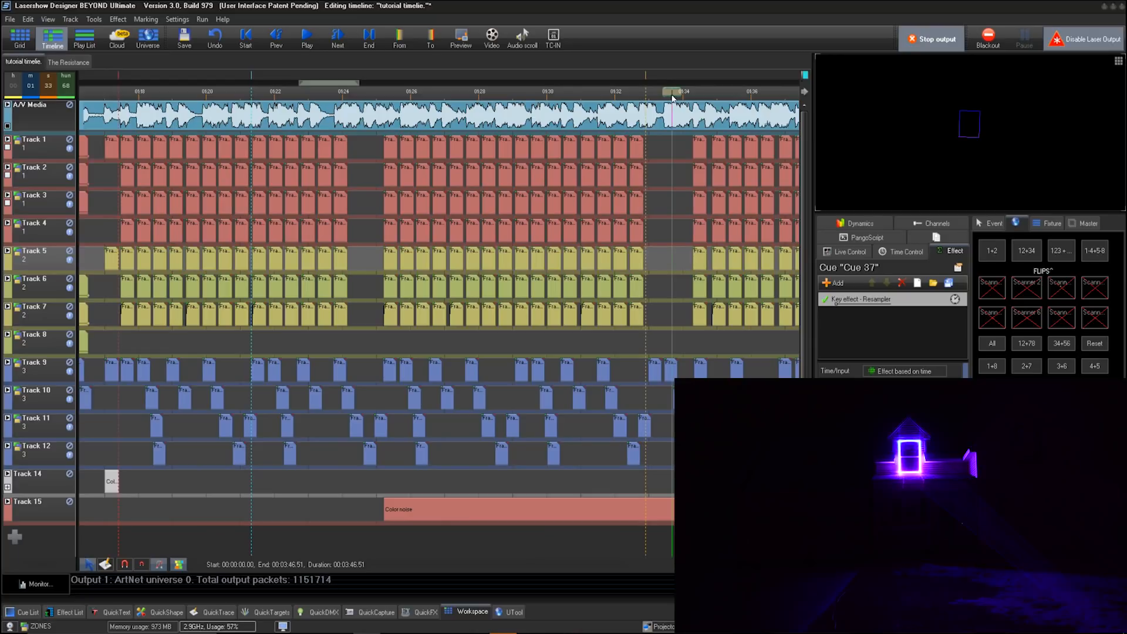
Zoom the timeline out to the full show to review the event layout on all tracks
scroll(279, 236, "down", 3)
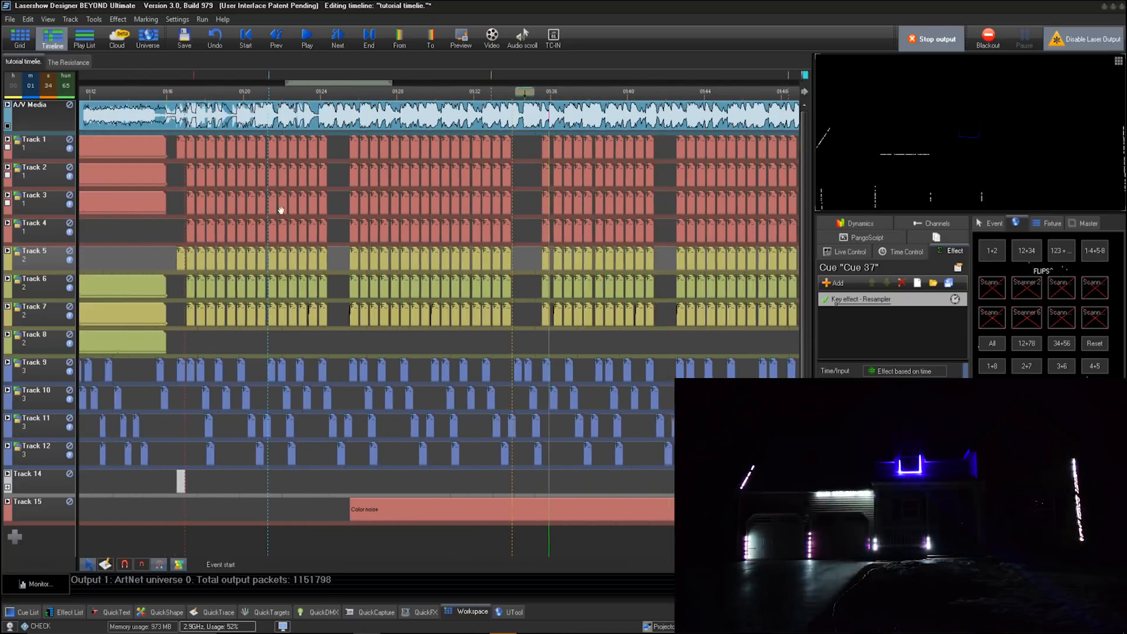
scroll(280, 235, "down", 1)
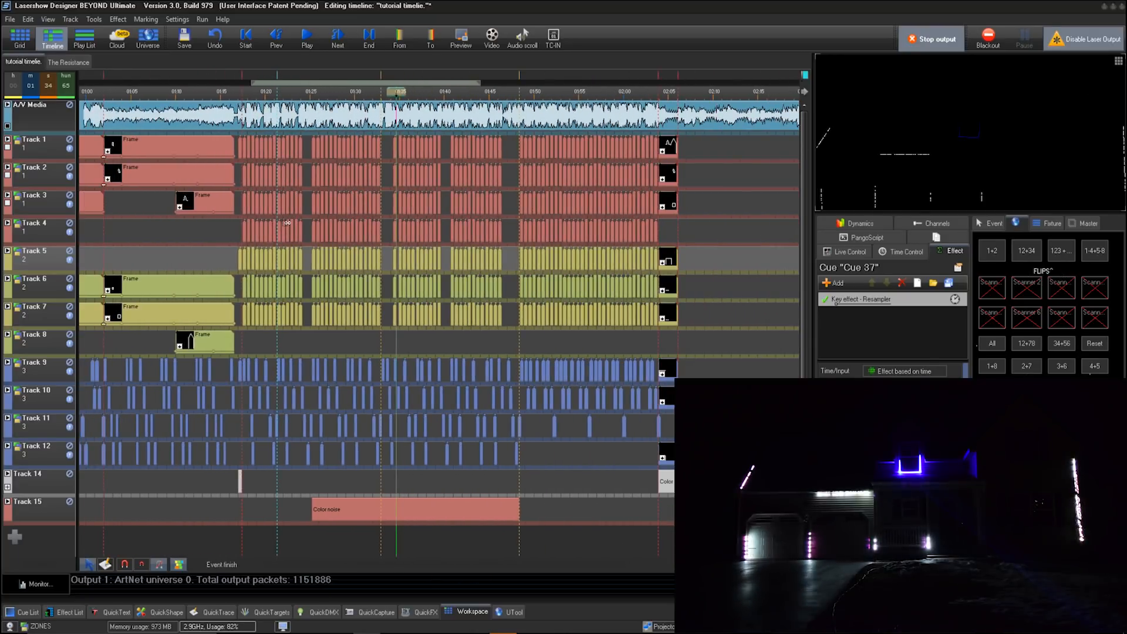
scroll(288, 222, "down", 4)
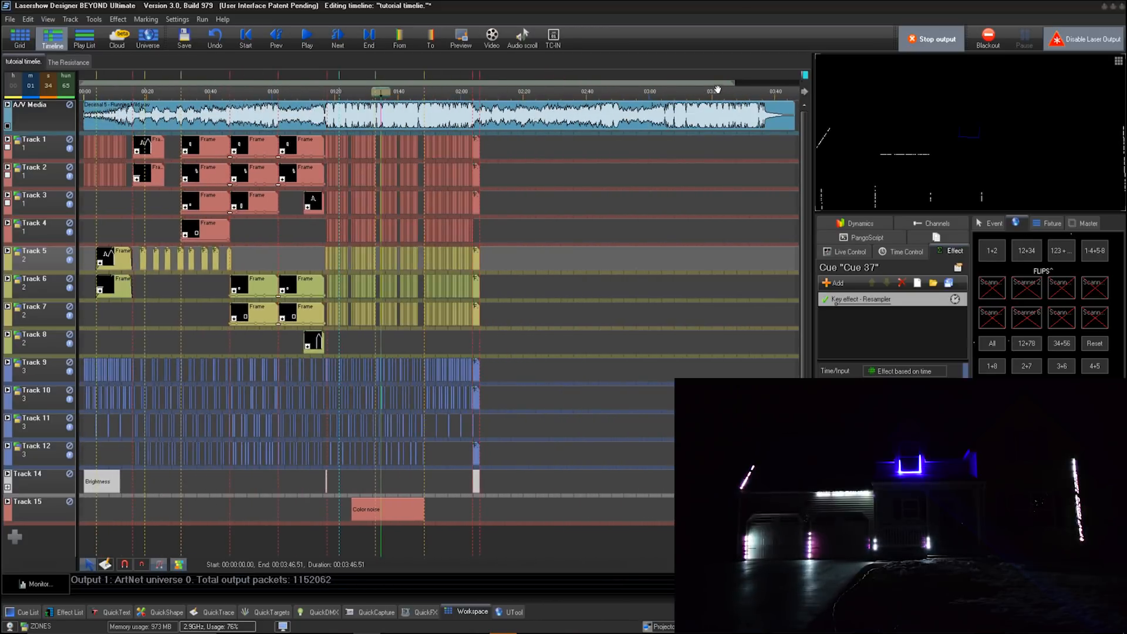
left_click_drag(733, 84, 452, 87)
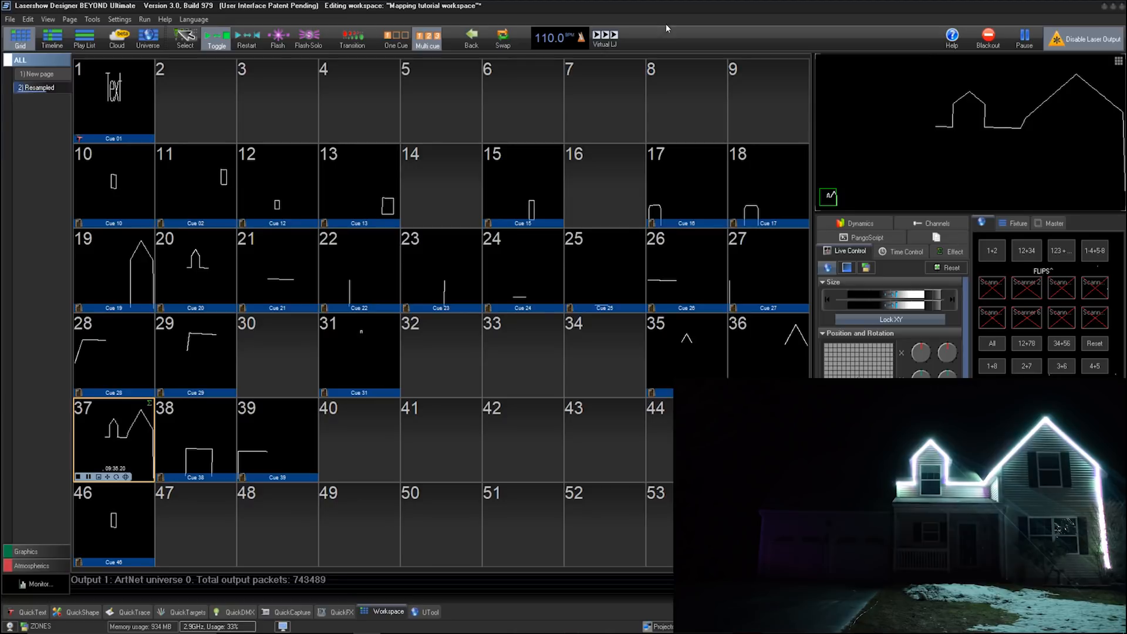
In the cue grid, toggle window outline cue 12 on and off to preview it on the house
left_click(308, 155)
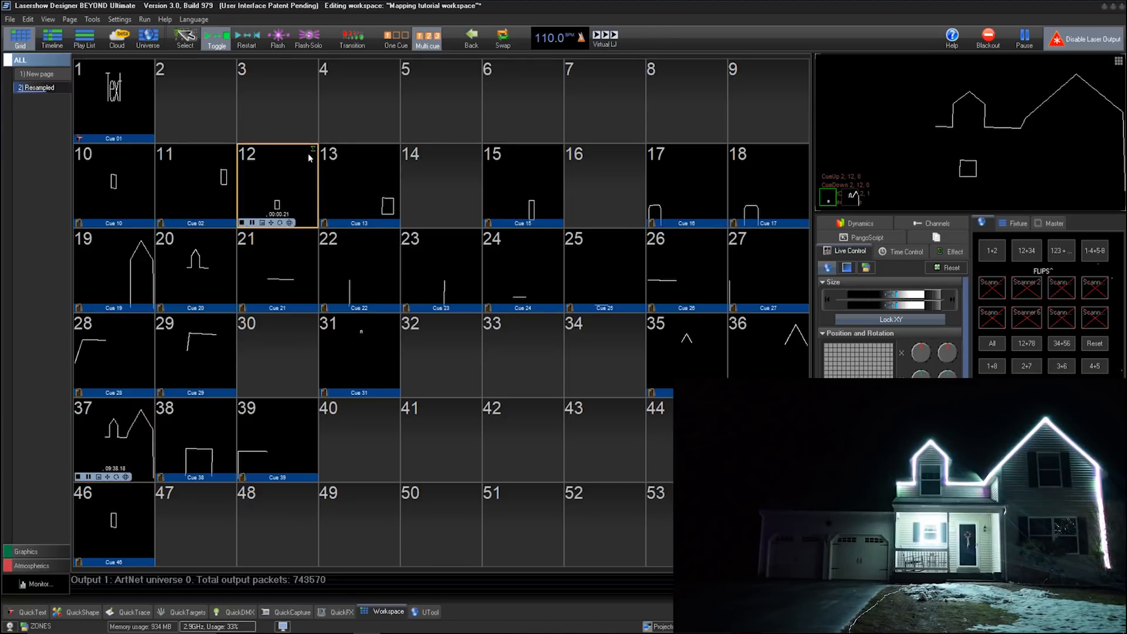
left_click(275, 172)
left_click(274, 173)
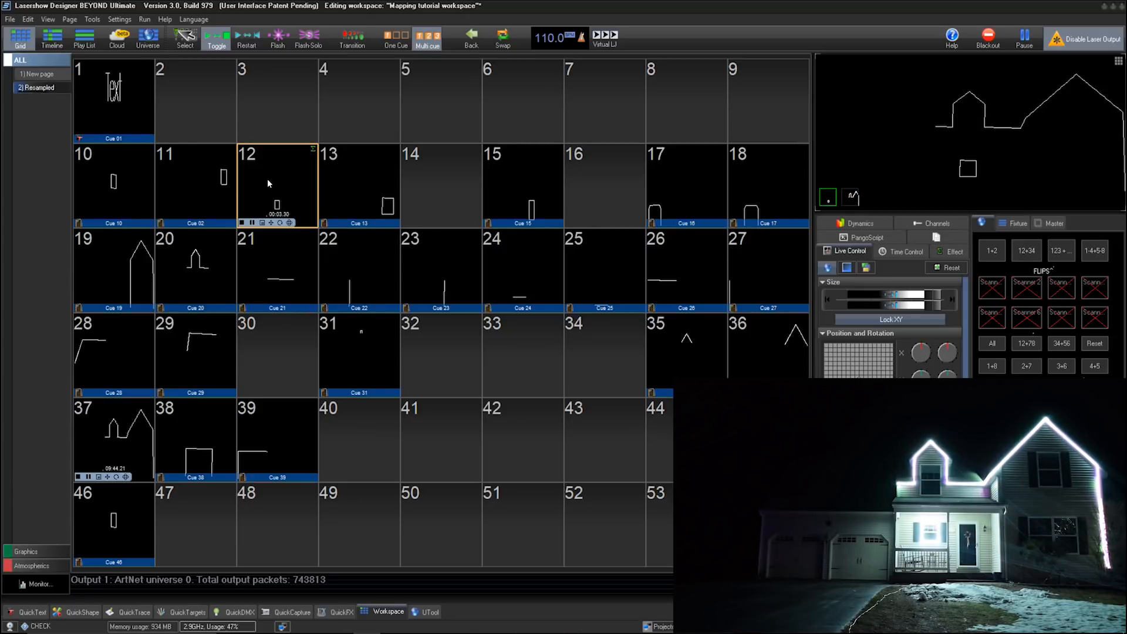
left_click(267, 179)
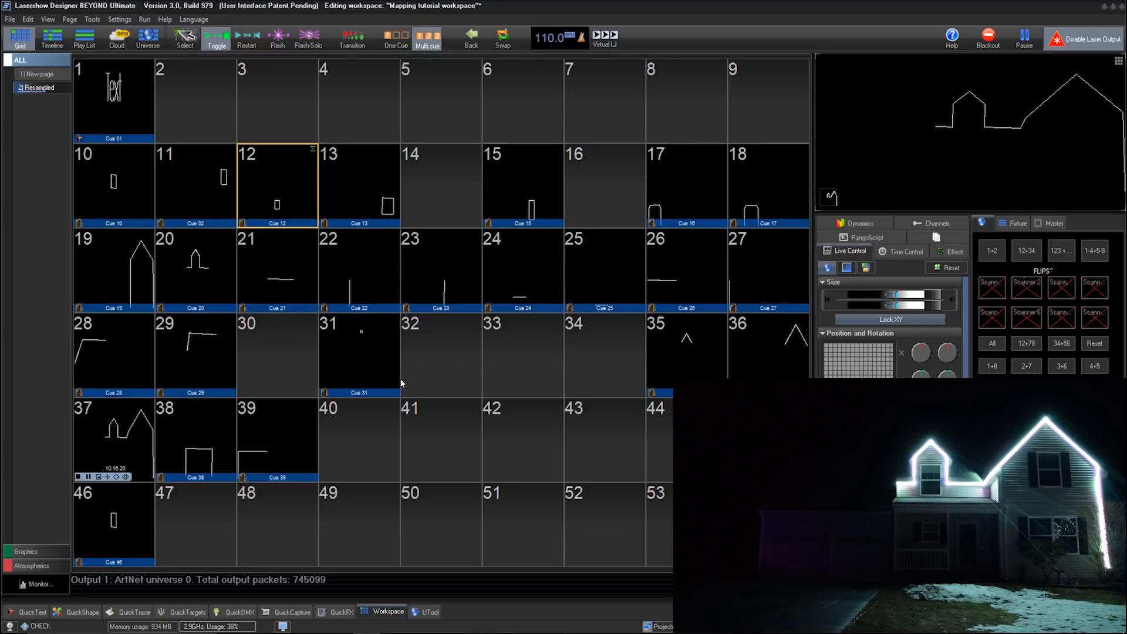
Preview roofline cues 29 and 28 on the house and turn off cue 37
left_click(205, 360)
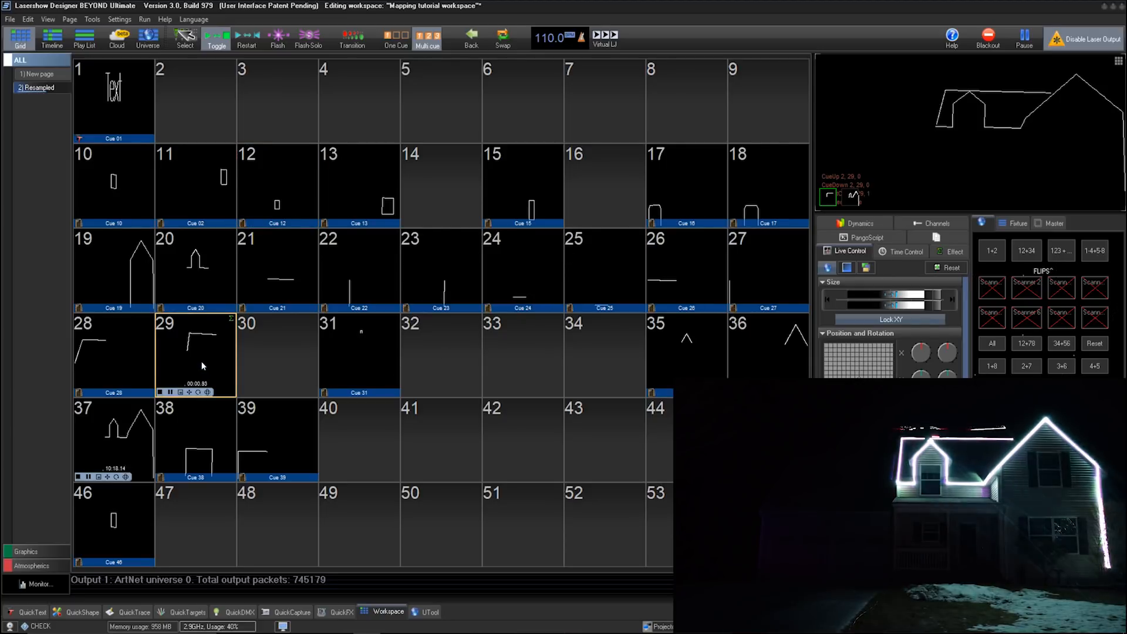
left_click(81, 331)
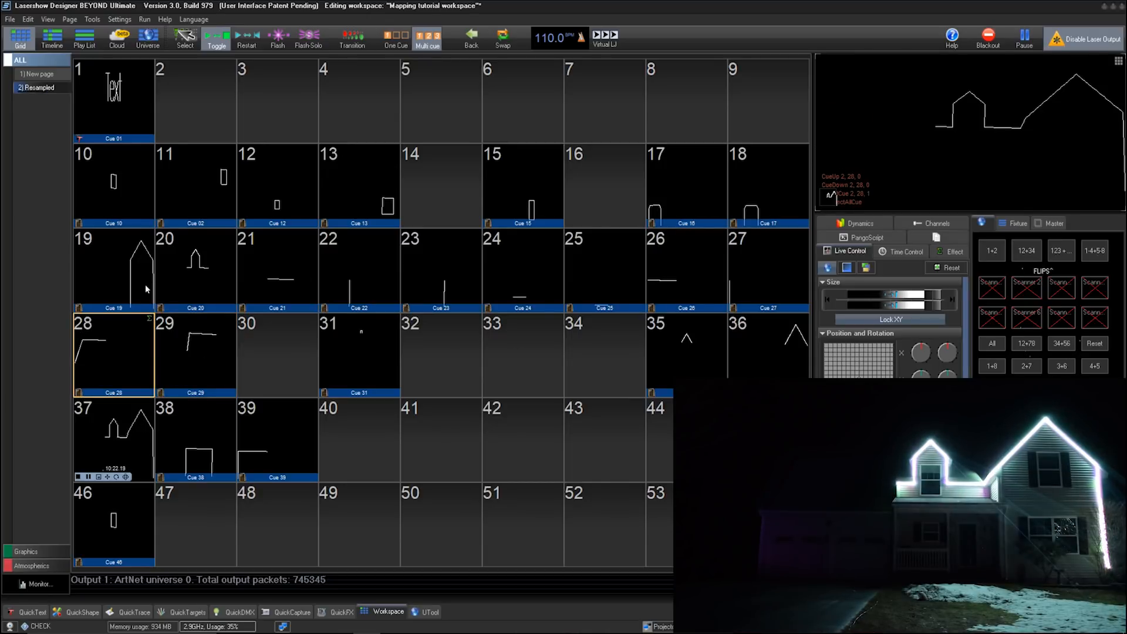
left_click(116, 444)
Turn on garage roofline cue 28, garage edge cue 39 and the small outline in cue 31 to preview them together
left_click(94, 373)
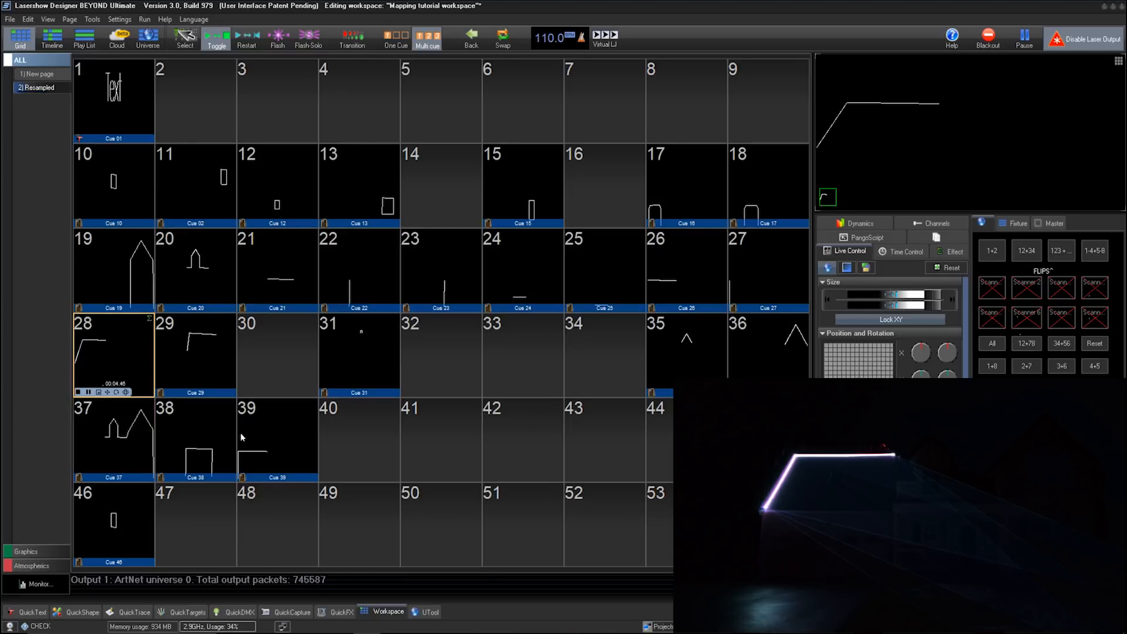
left_click(262, 436)
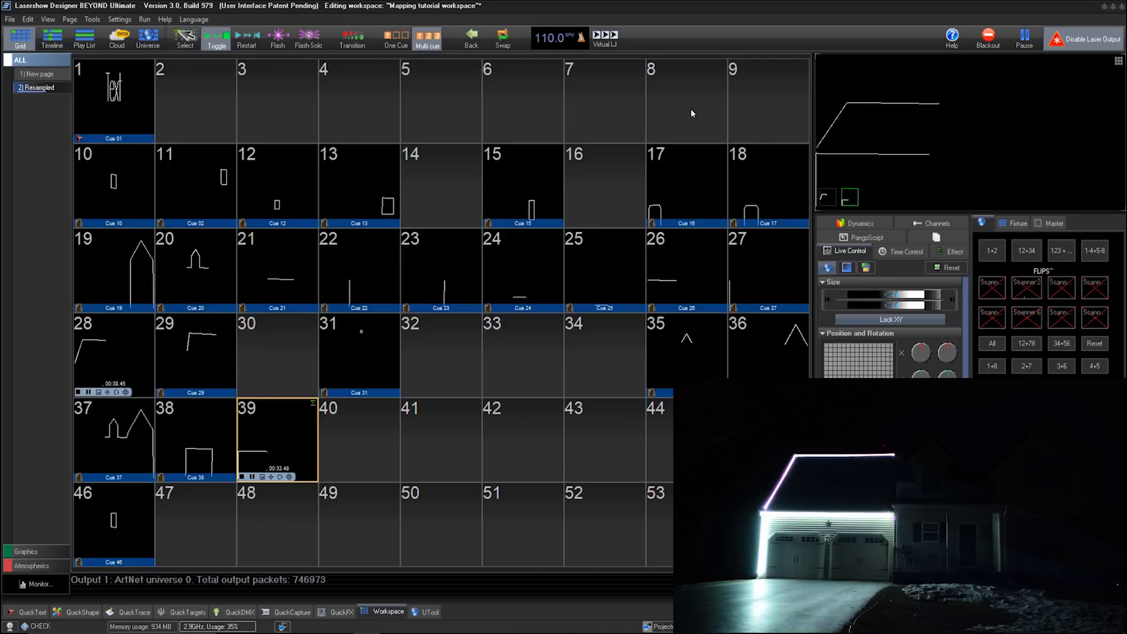
left_click(364, 356)
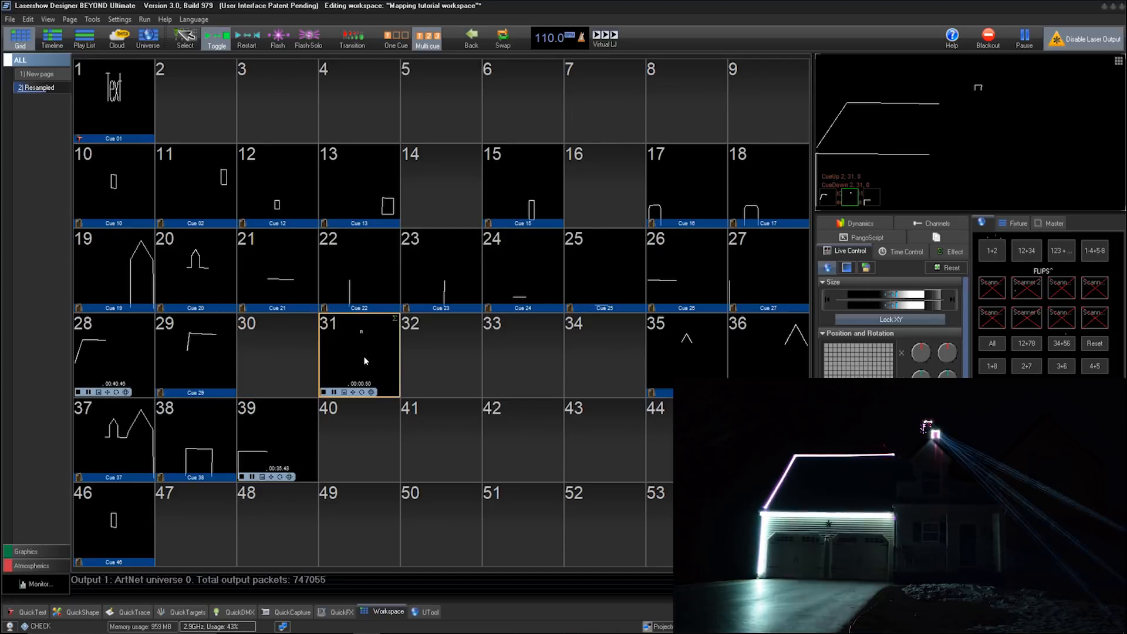
Turn off the small outline in cue 31, garage edge cue 39 and garage roofline cue 28
left_click(364, 356)
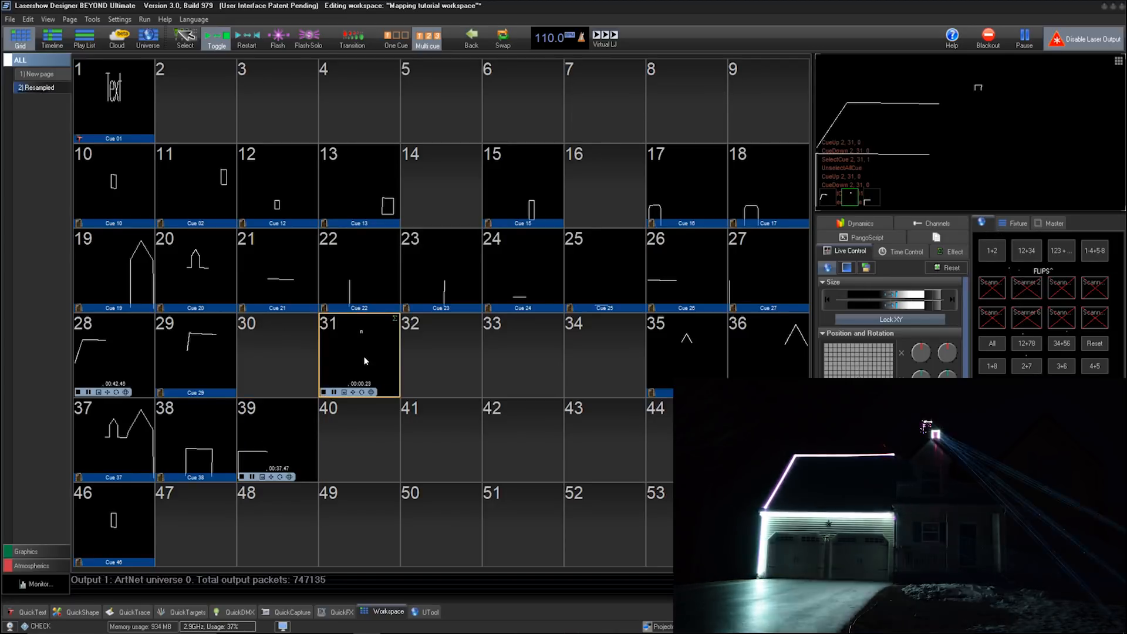
left_click(263, 431)
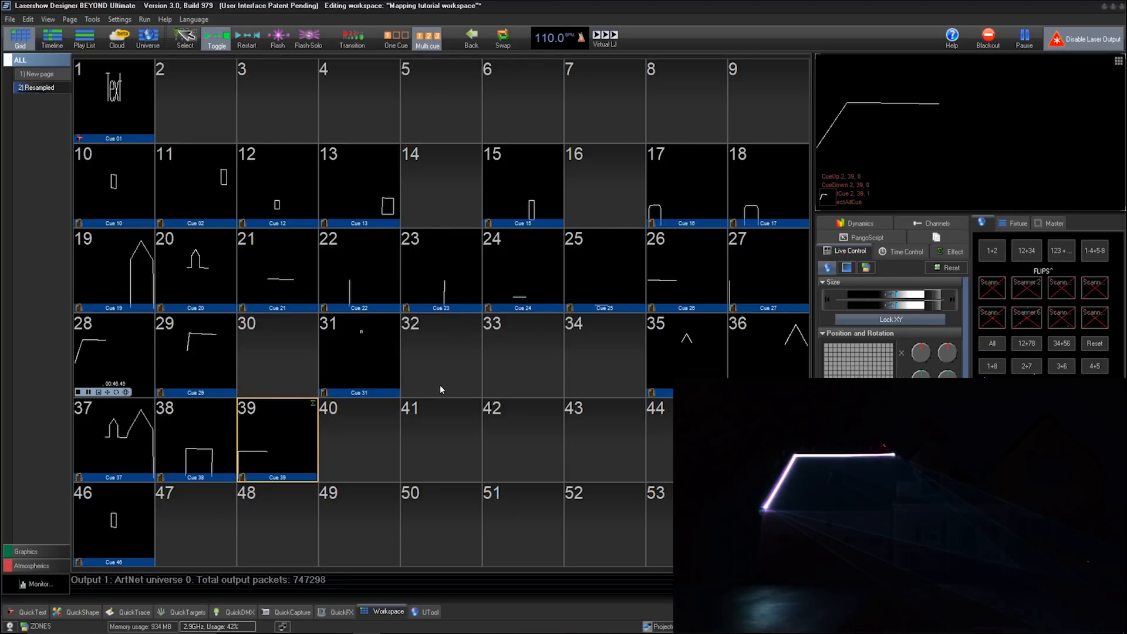
left_click(132, 378)
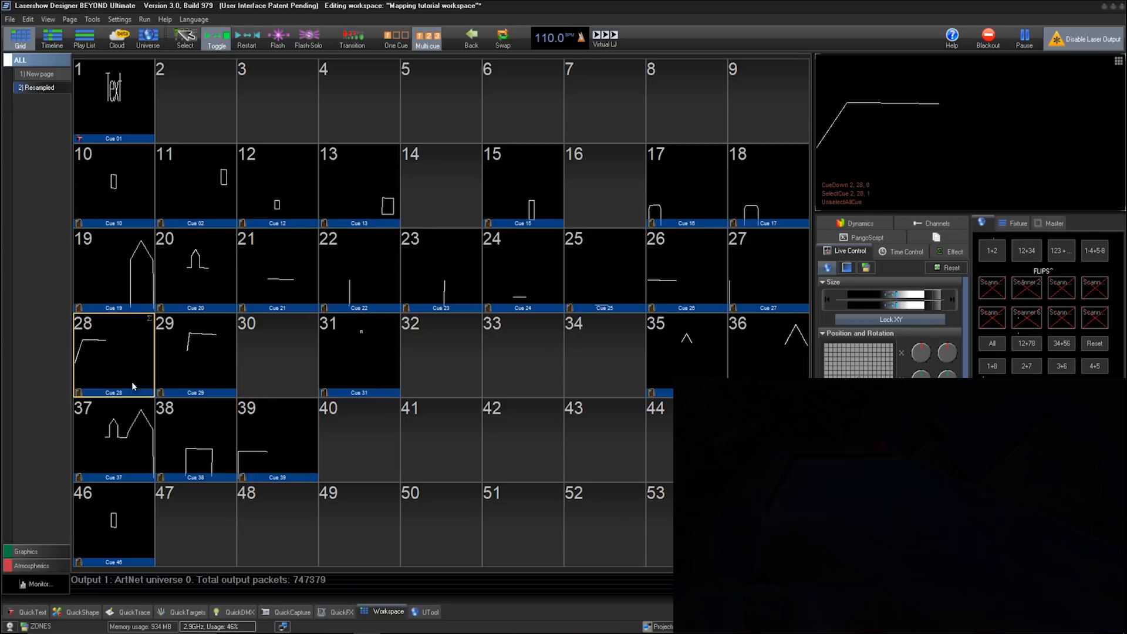
Preview cue 31 on the house alone and together with roof peak cue 35, and turn both off
left_click(369, 342)
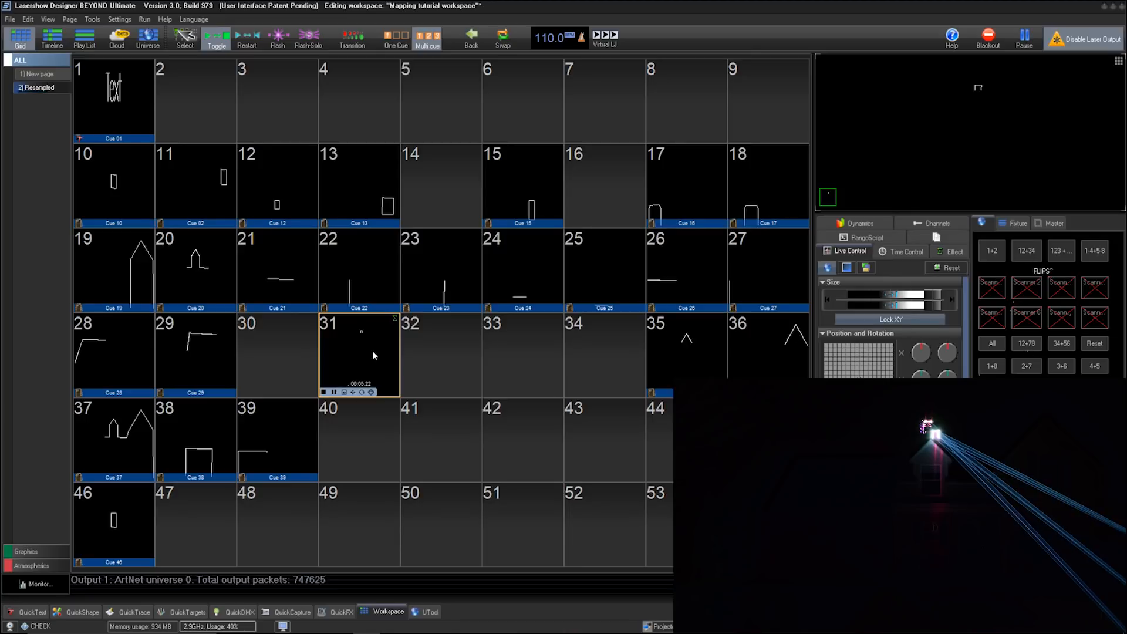
double_click(347, 359)
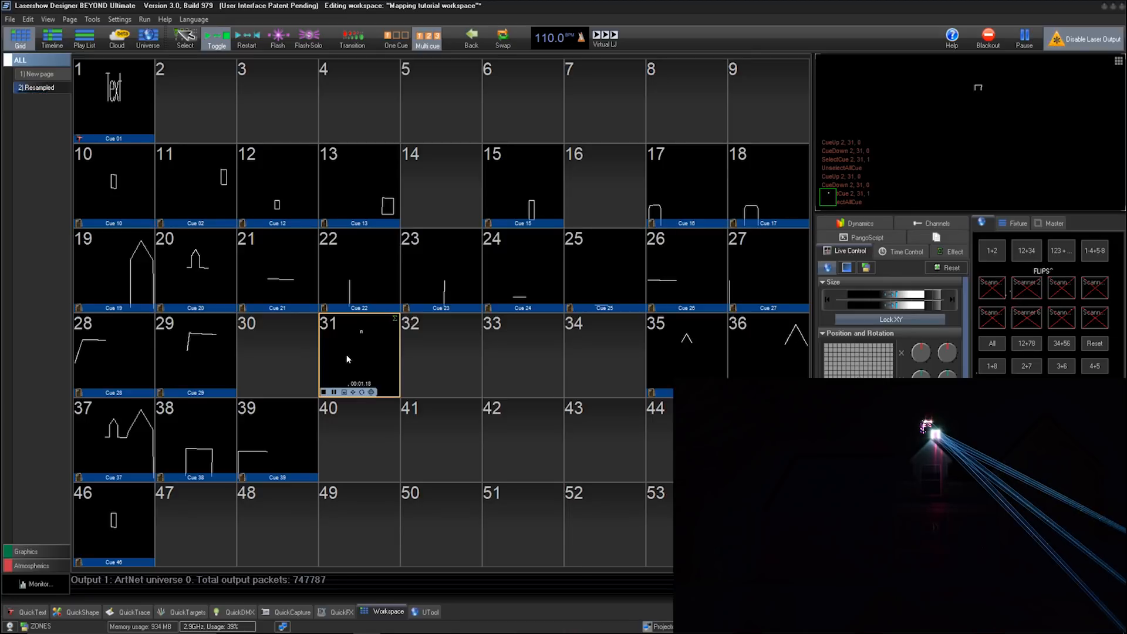
left_click(664, 350)
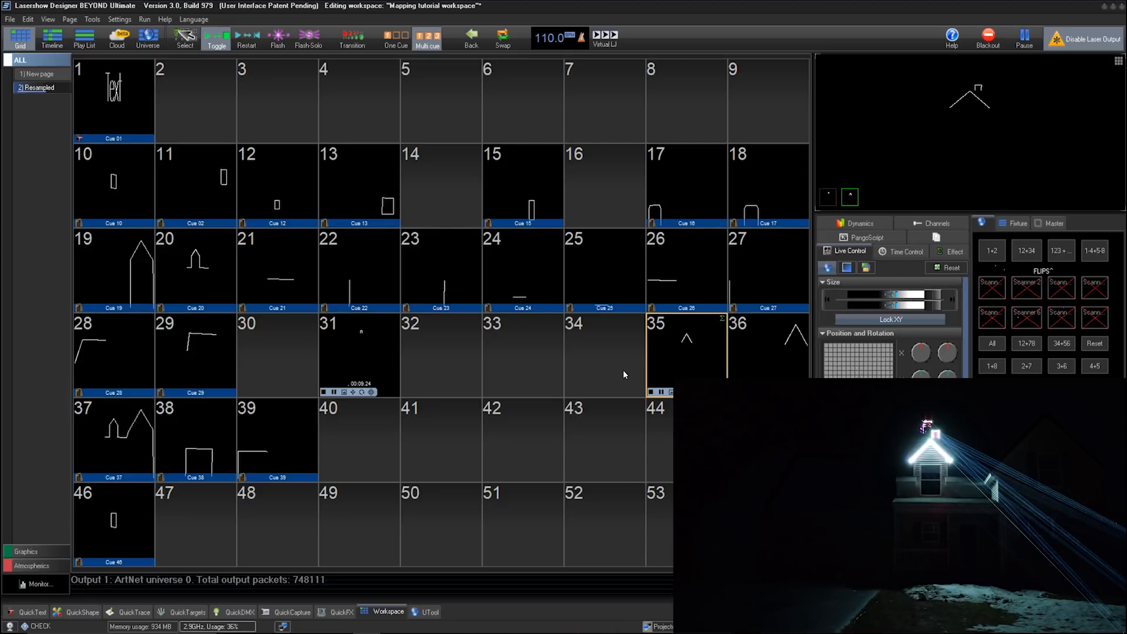
left_click(645, 357)
left_click(363, 356)
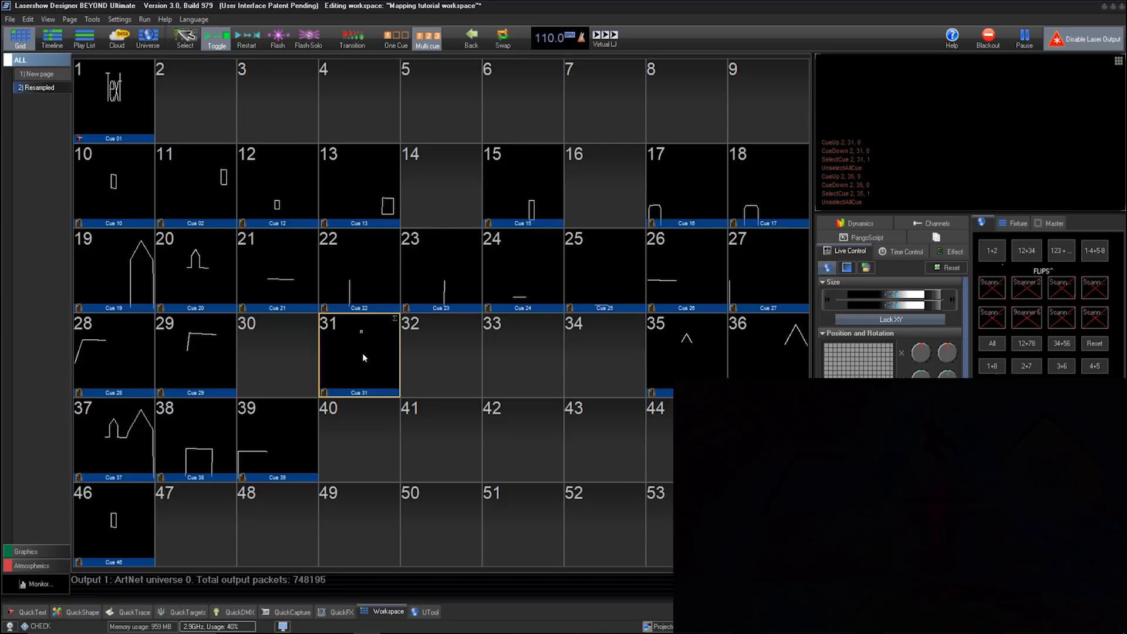
Turn on house outline cues 19 and 20, and review the color settings of Projector 1
left_click(103, 262)
left_click(197, 276)
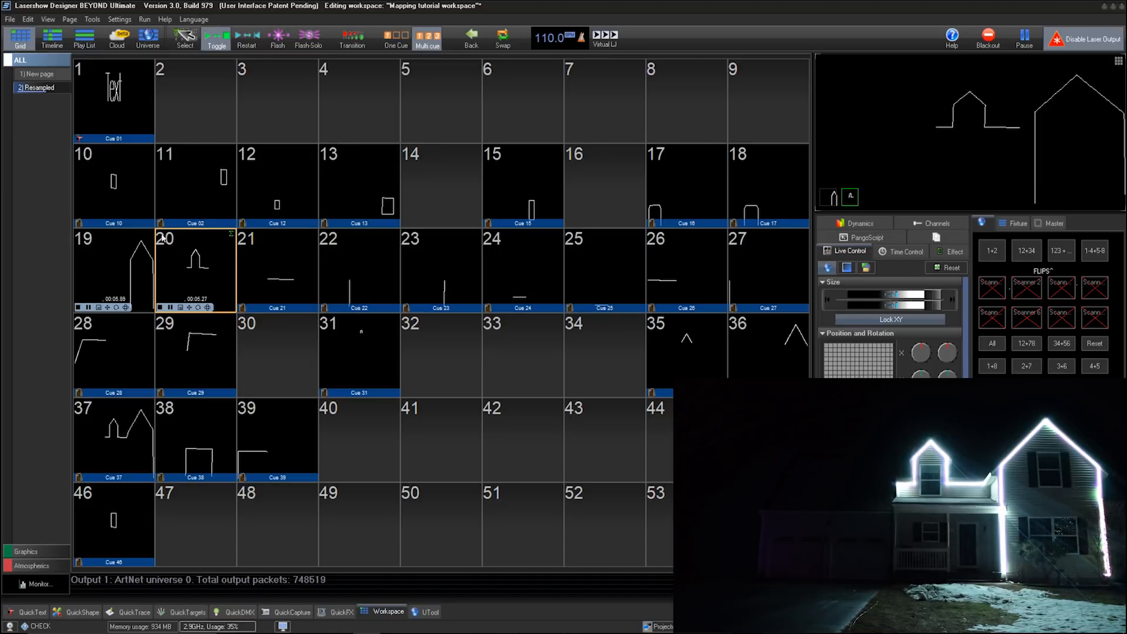
left_click(120, 20)
left_click(142, 33)
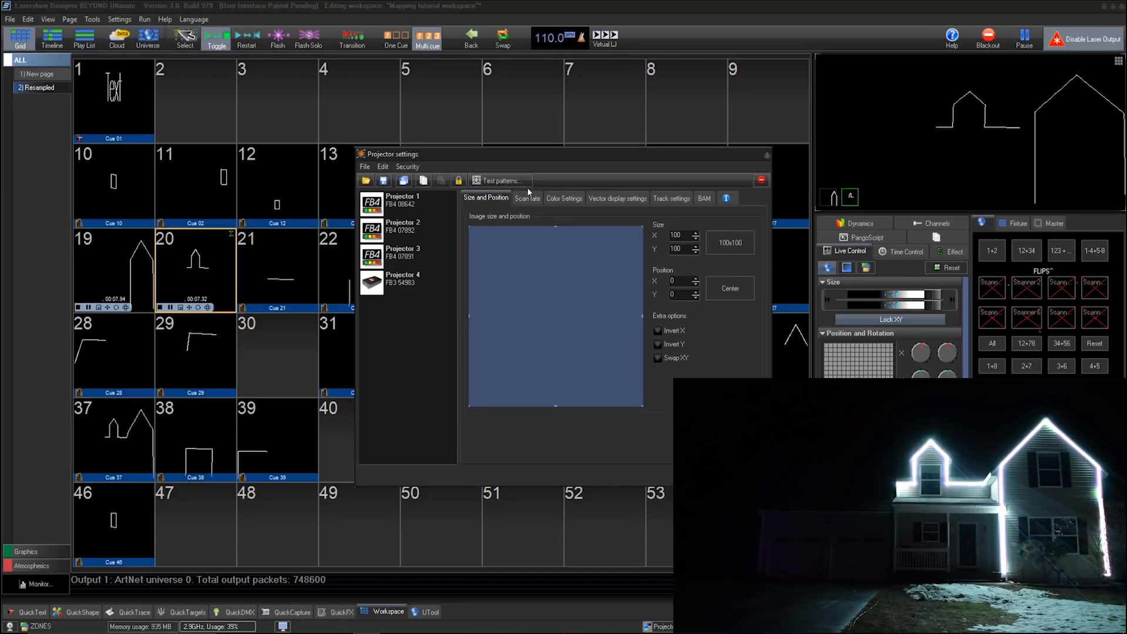
left_click(437, 202)
left_click(564, 197)
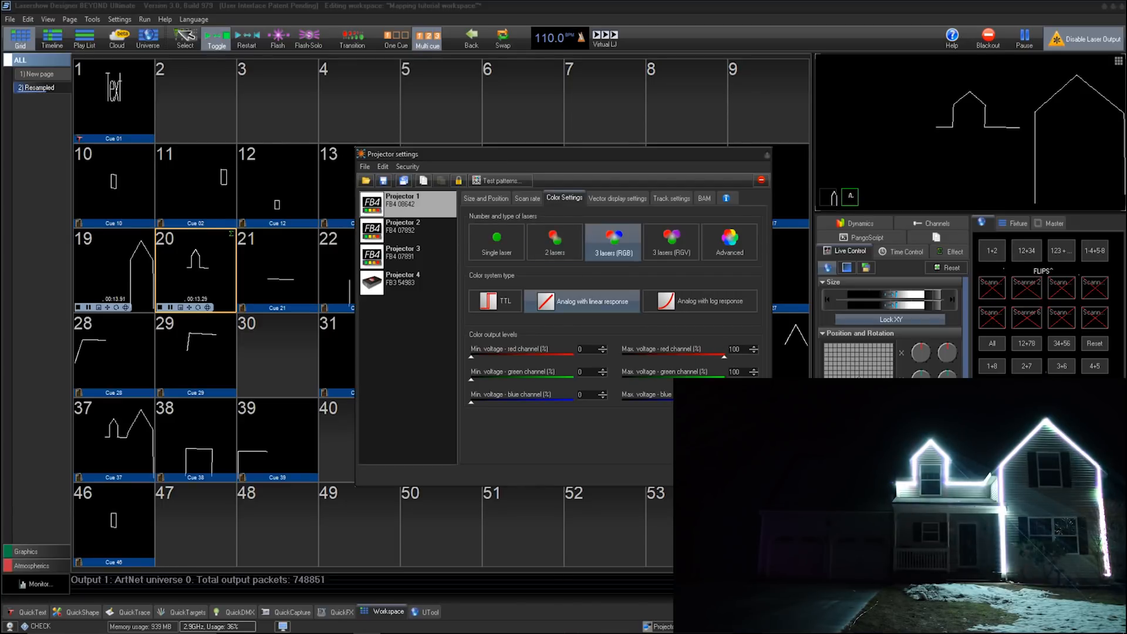
left_click(743, 474)
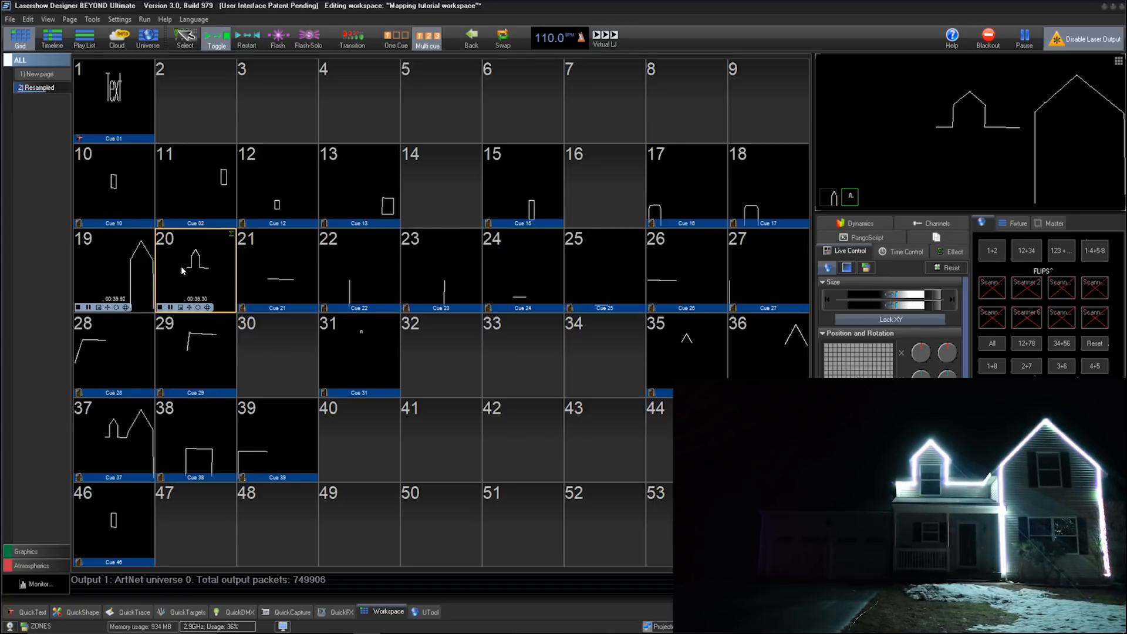
With gable cue 19 running, turn off cue 20 and preview roofline cues 28 and 29 one at a time
left_click(118, 367)
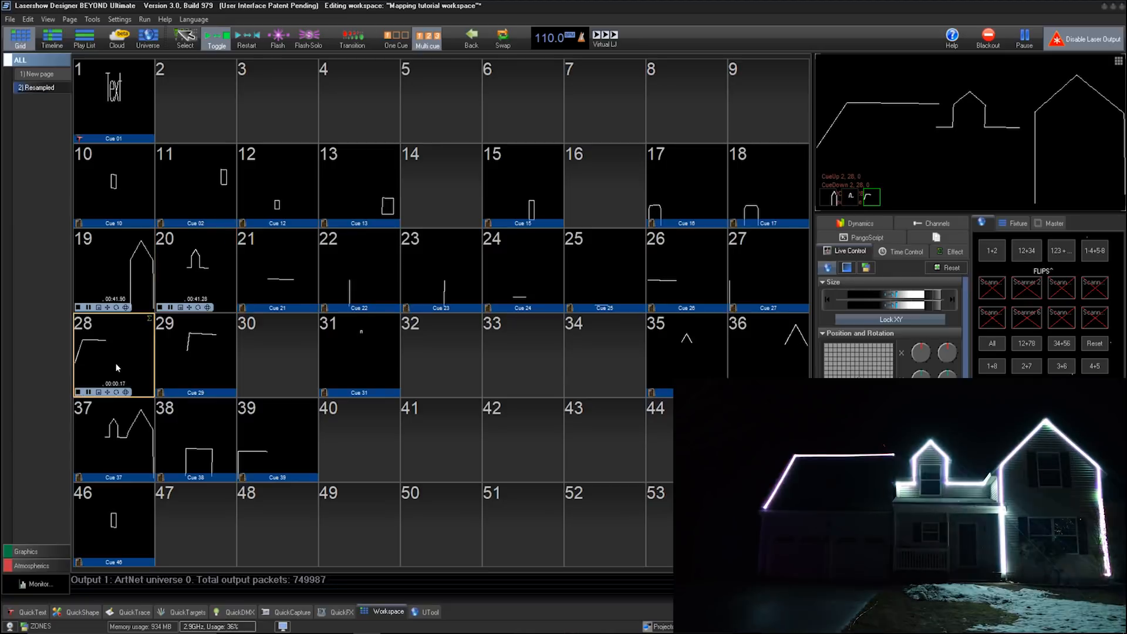
left_click(210, 262)
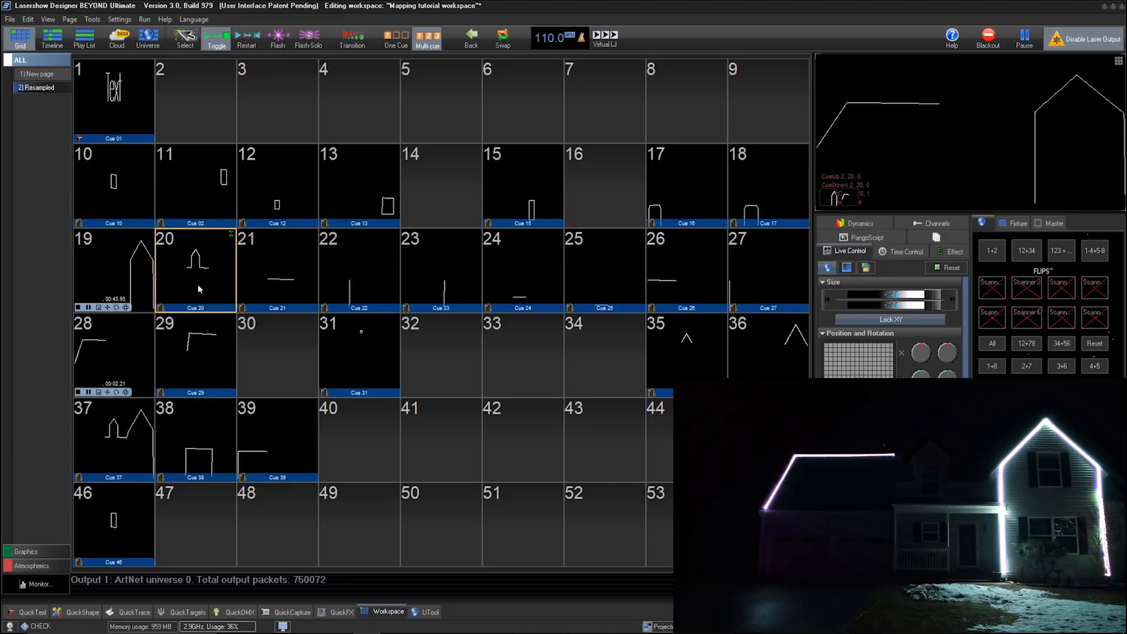
left_click(136, 341)
left_click(201, 344)
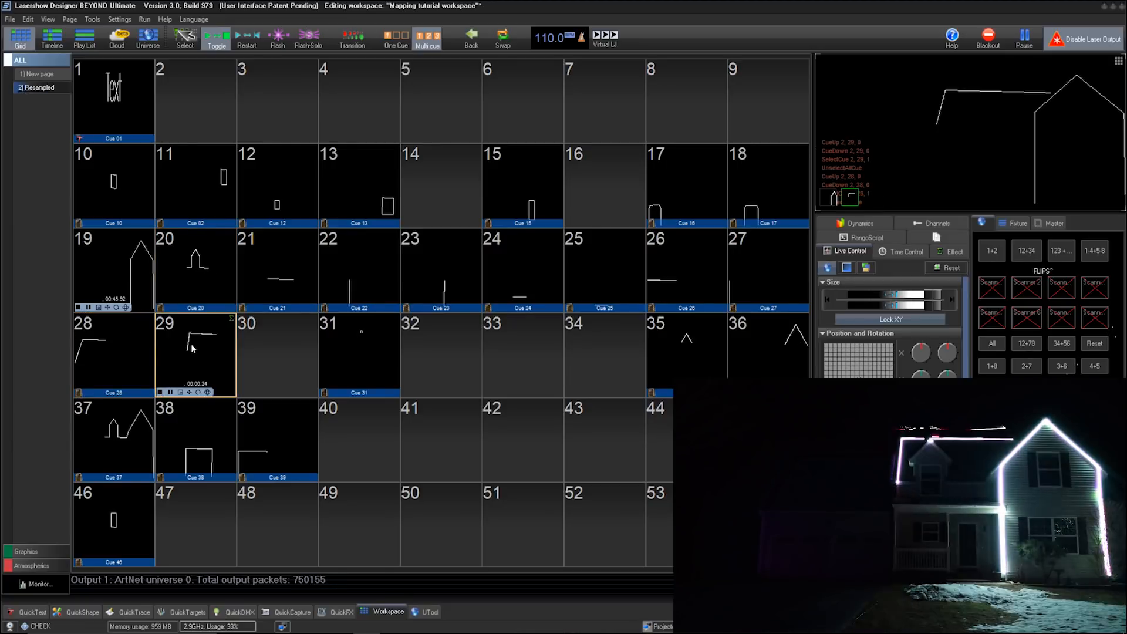
left_click(187, 351)
left_click(120, 363)
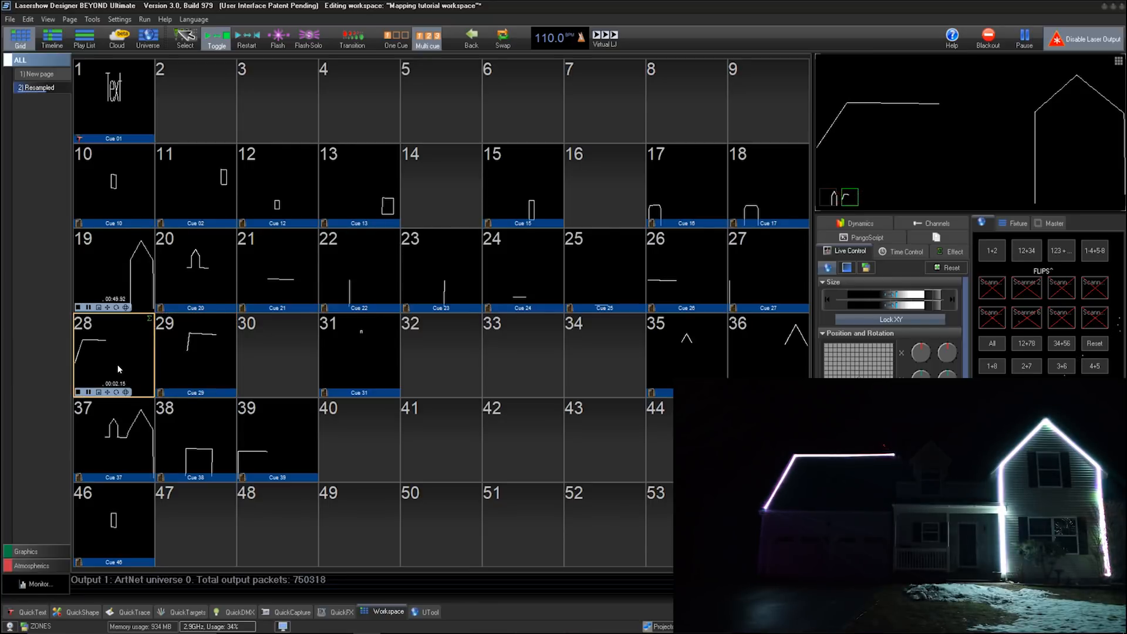
left_click(118, 365)
Toggle roof peak cue 35 on and off alongside gable cue 19, and turn off cue 19
left_click(680, 357)
left_click(676, 360)
left_click(673, 362)
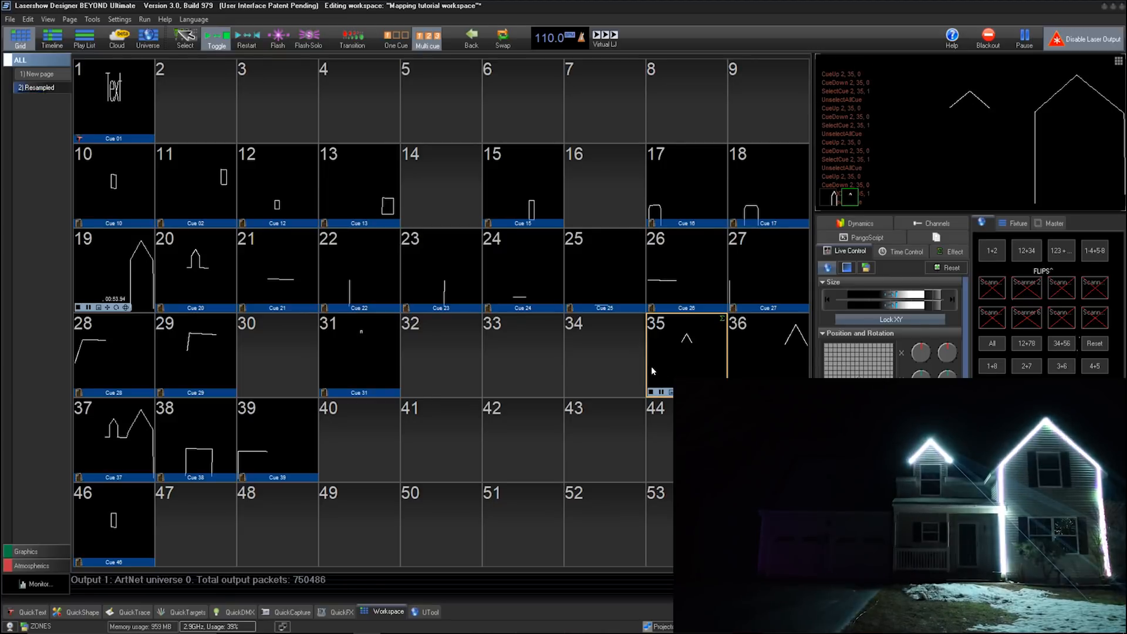
left_click(664, 351)
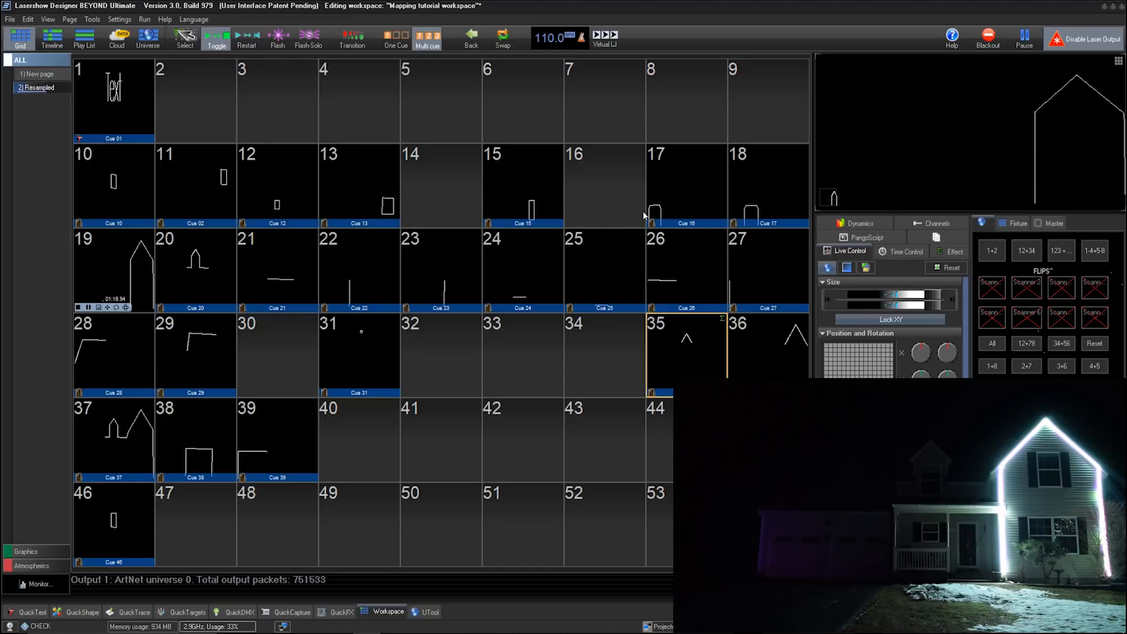
left_click(102, 265)
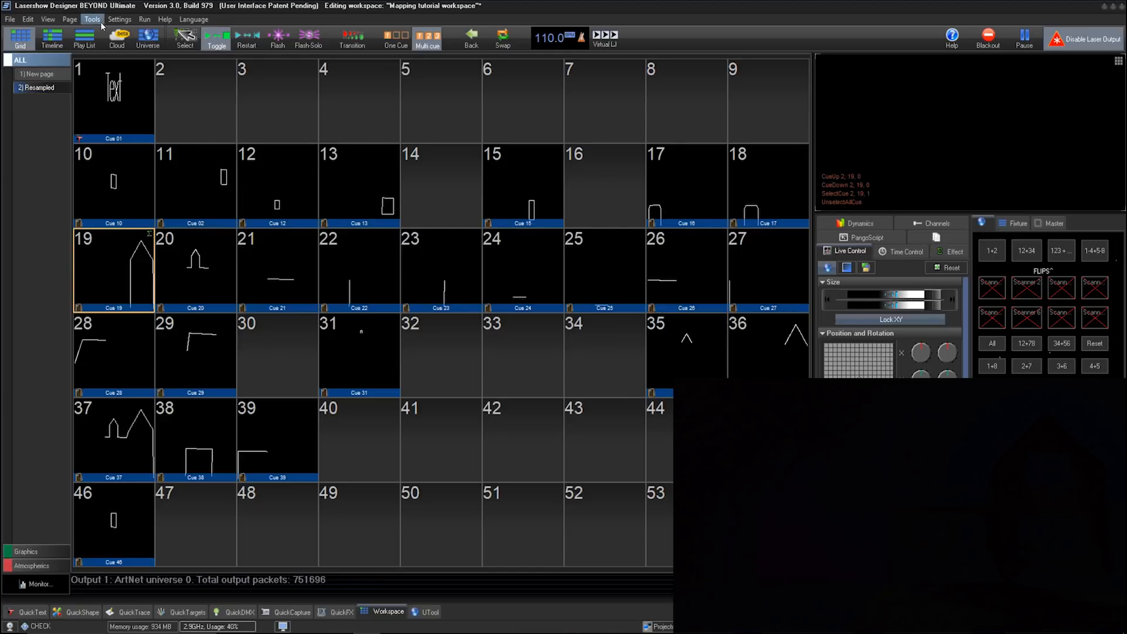
Add the Delete dark lines filter key effect to projection zone 1
left_click(119, 20)
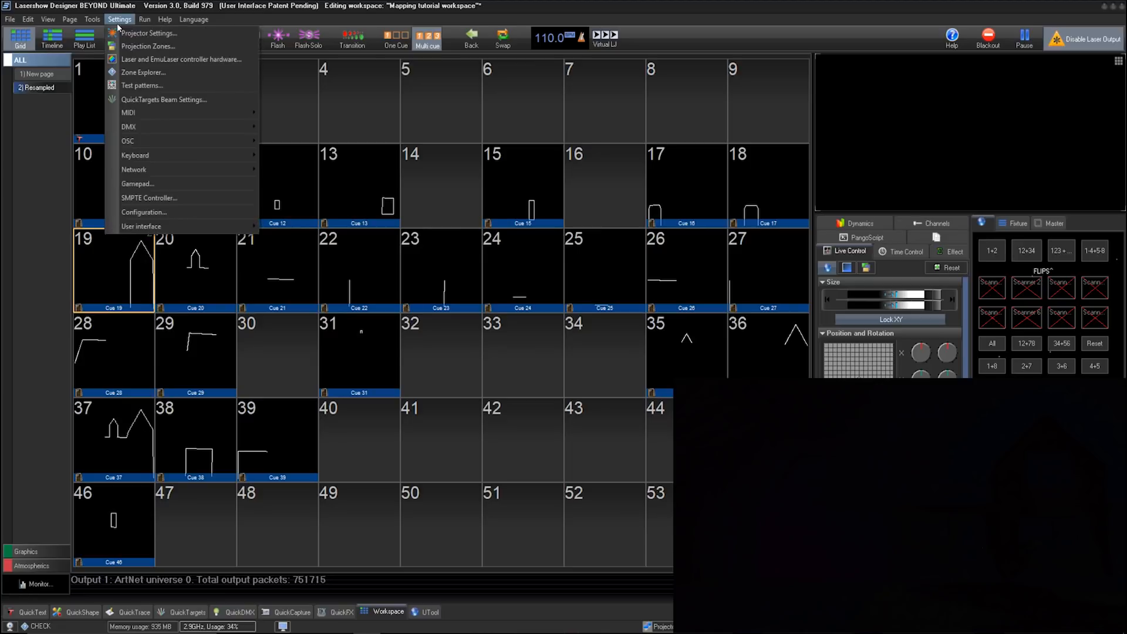
left_click(174, 48)
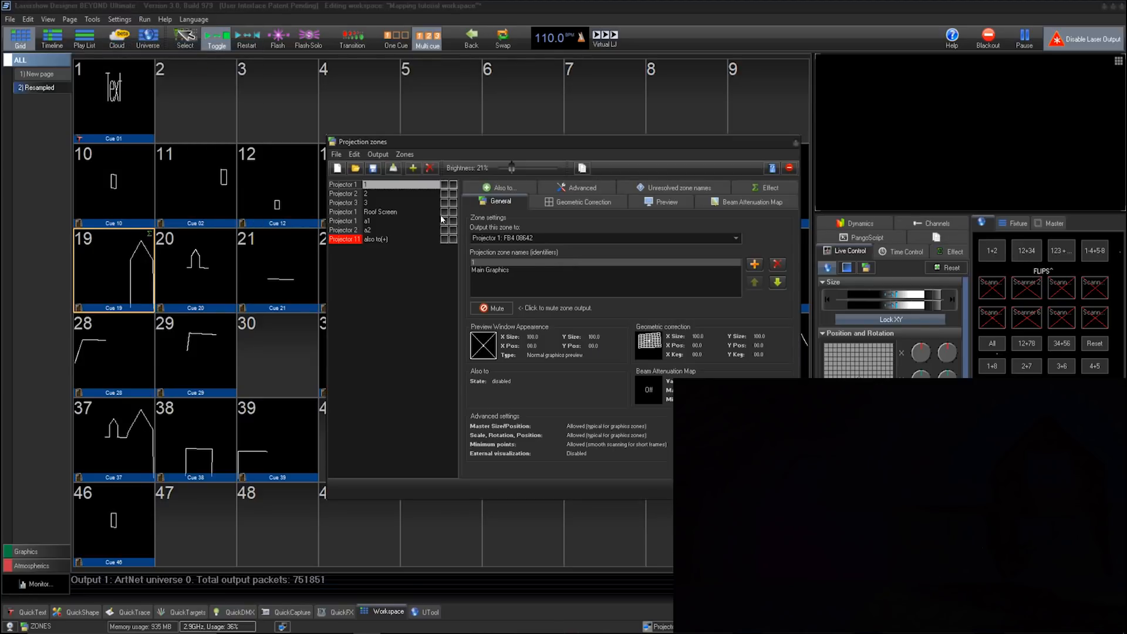
left_click(401, 229)
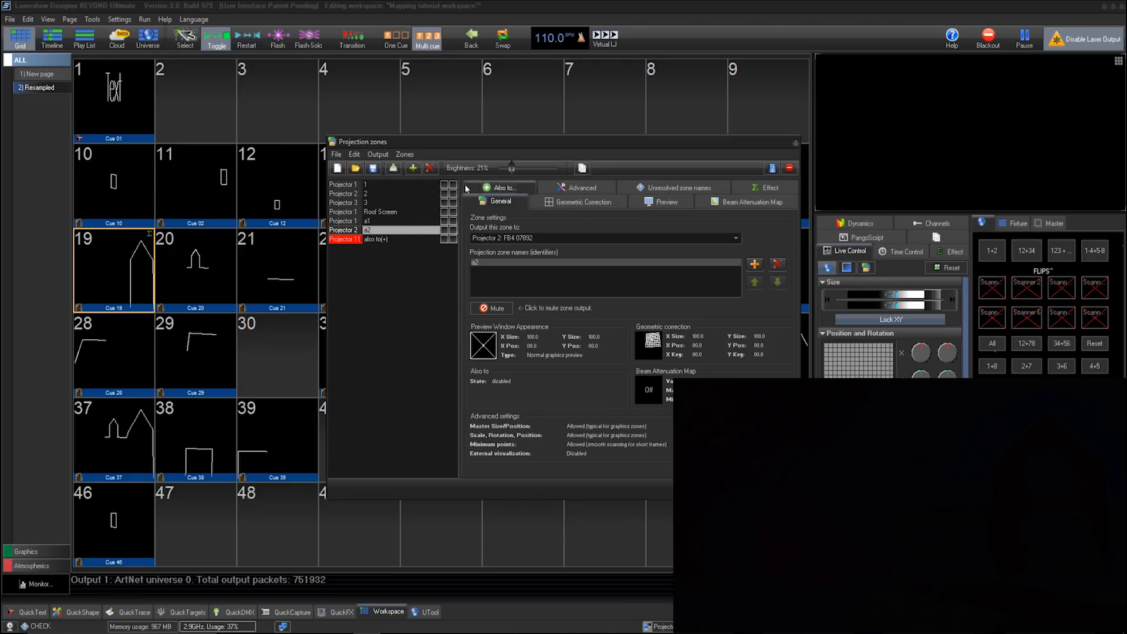
left_click(381, 184)
left_click(768, 188)
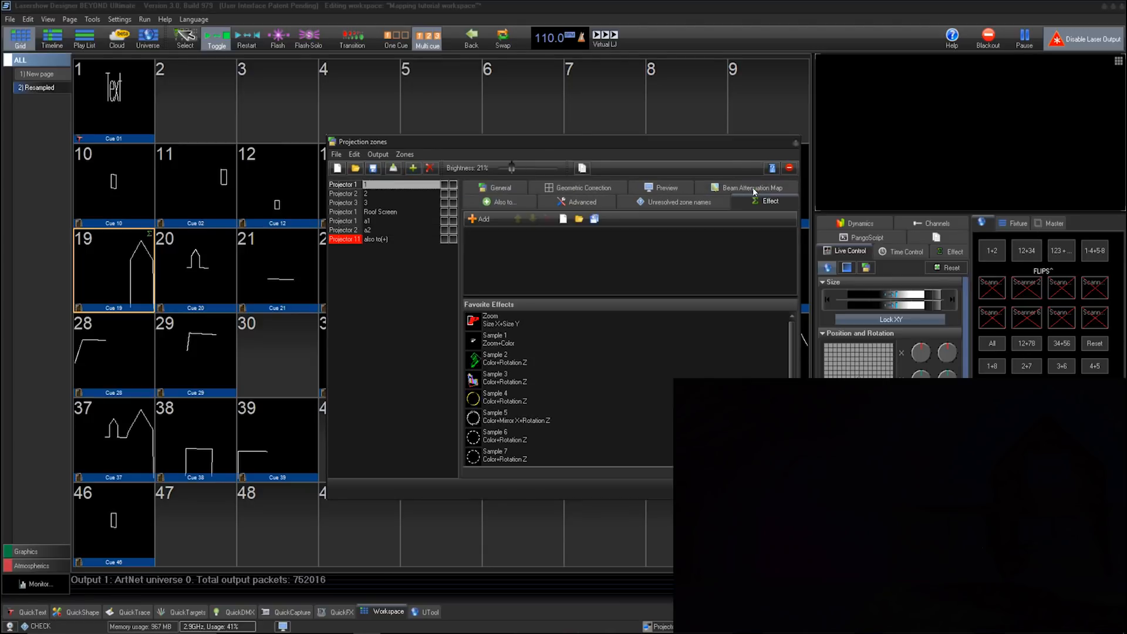
left_click(478, 219)
mouse_move(496, 247)
mouse_move(581, 264)
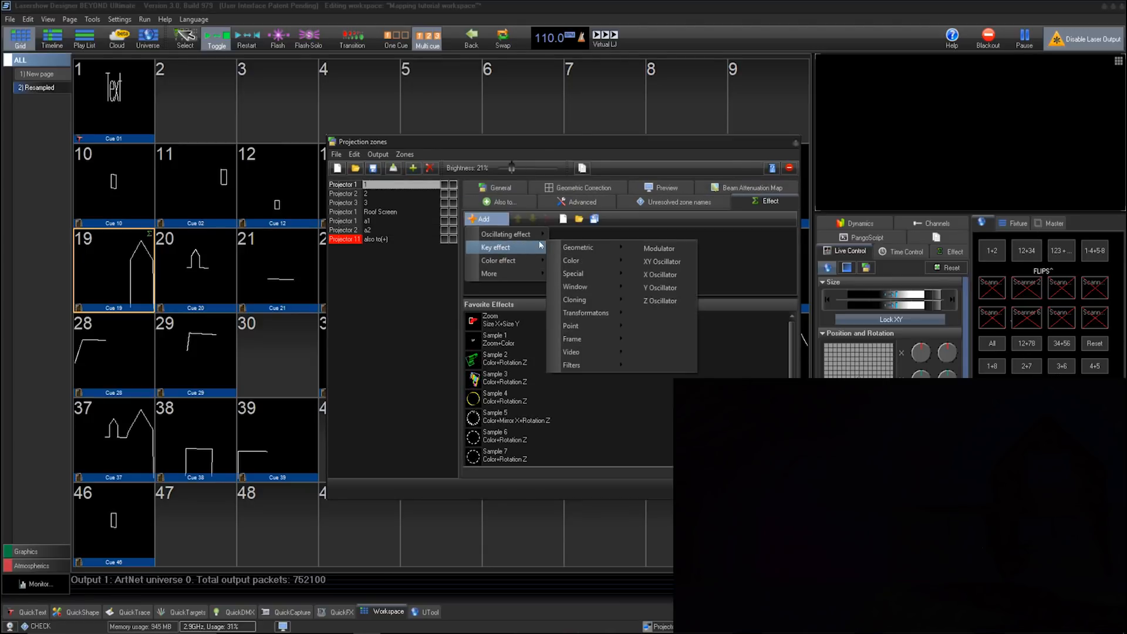
mouse_move(571, 366)
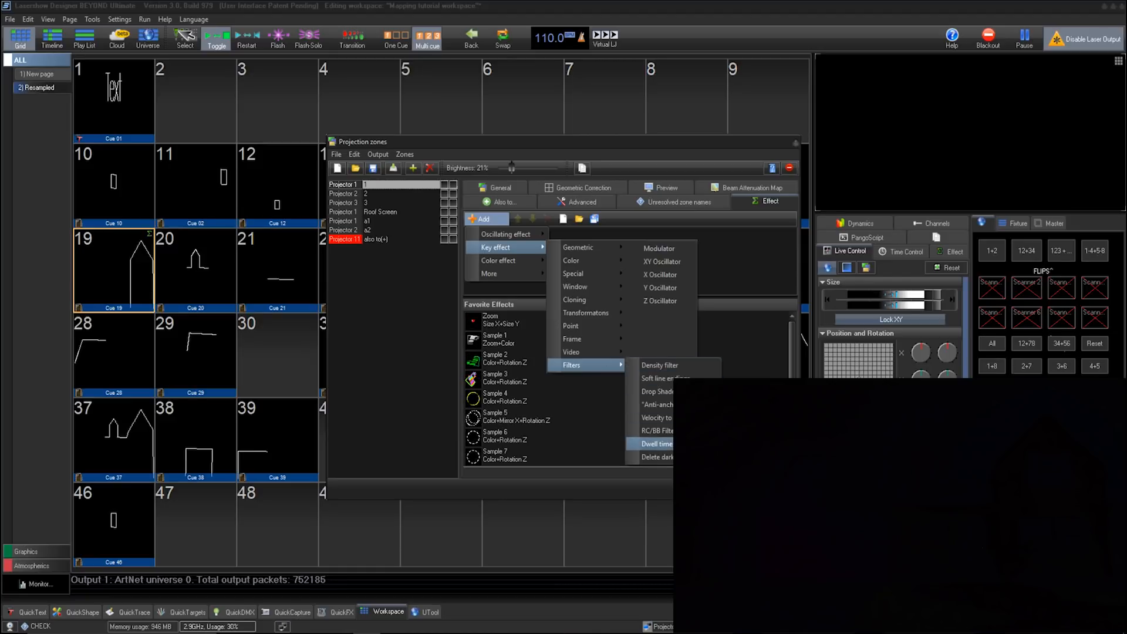
left_click(650, 457)
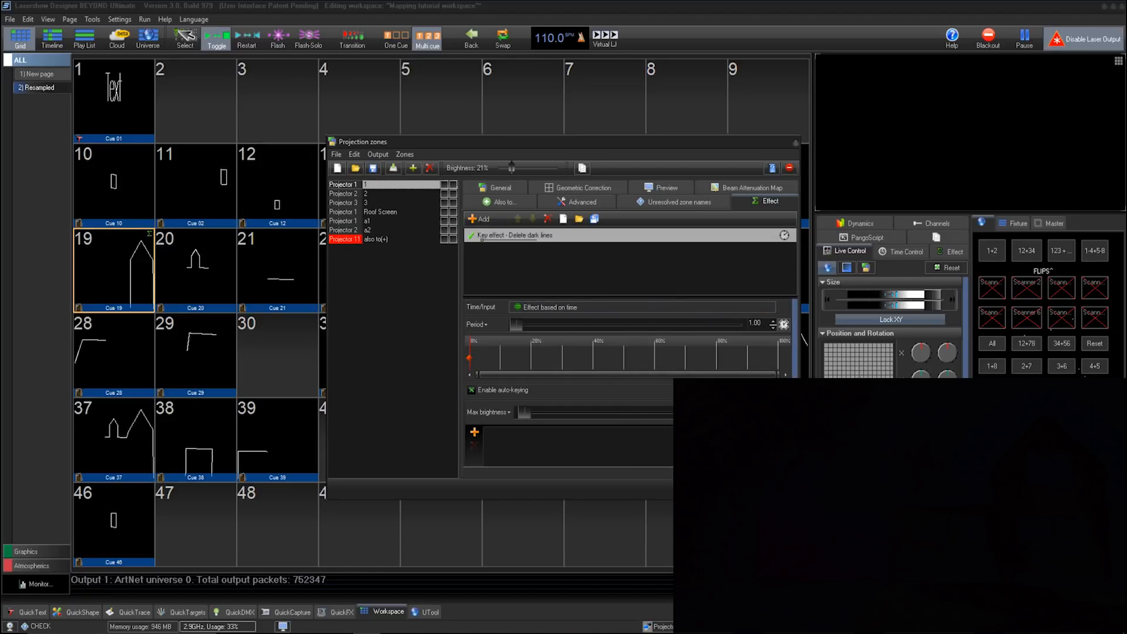
left_click(795, 143)
Turn on window cue 10 and gable cue 19, and copy the Delete dark lines effect from projection zone 1
left_click(109, 210)
left_click(125, 272)
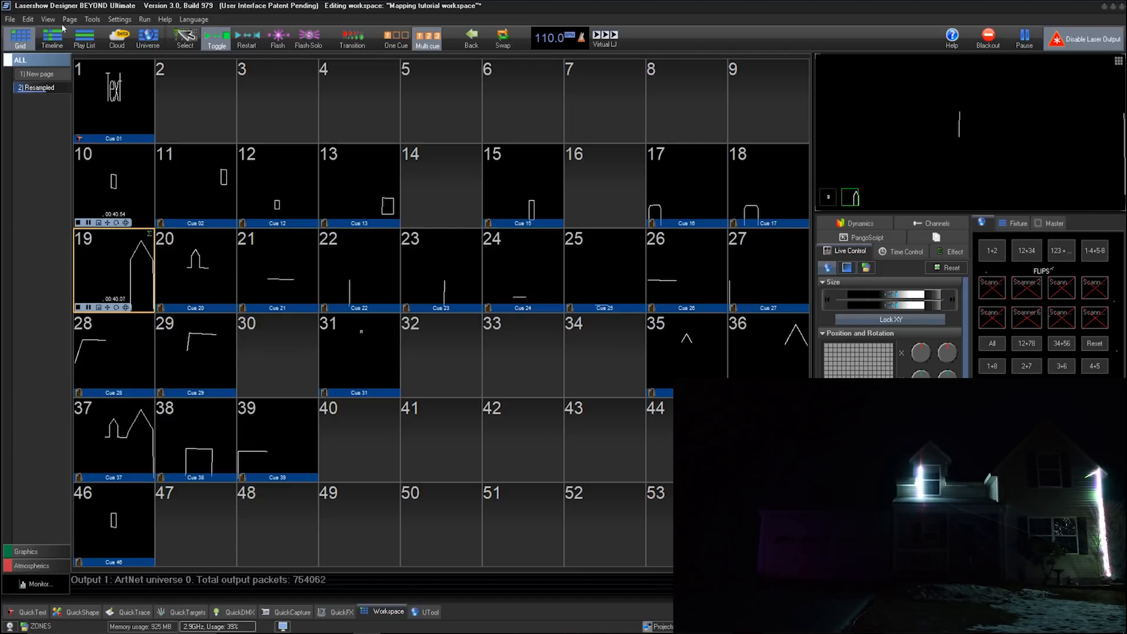
left_click(119, 19)
left_click(140, 51)
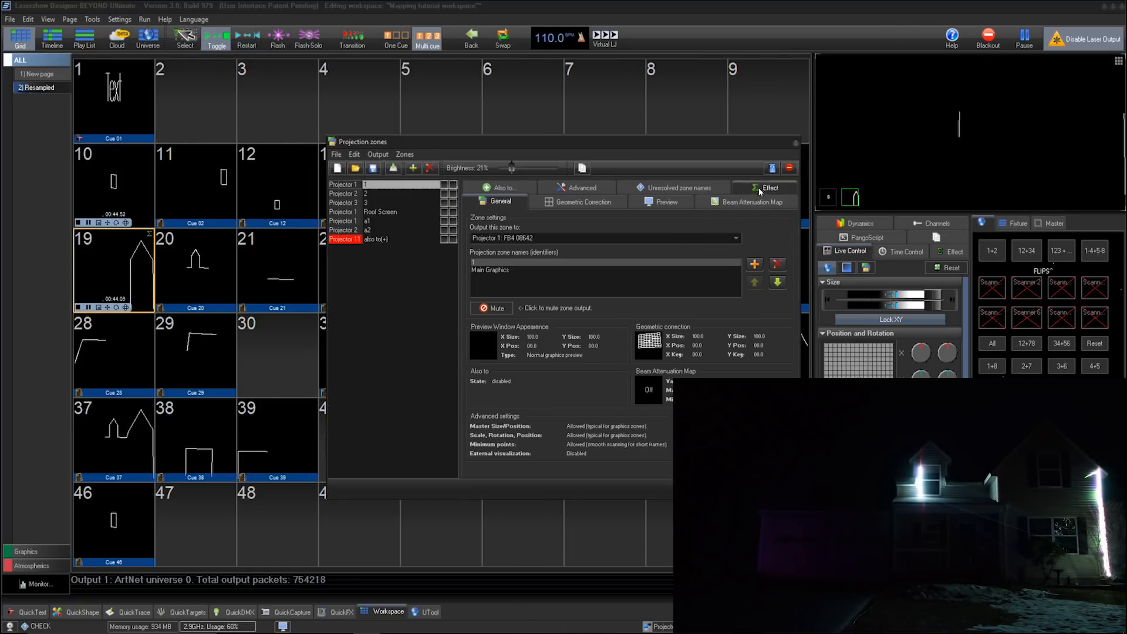
left_click(770, 201)
right_click(538, 236)
left_click(566, 244)
Paste the Delete dark lines effect into projection zones 2 and 3
left_click(436, 202)
left_click(427, 185)
left_click(425, 193)
right_click(529, 243)
left_click(561, 276)
left_click(426, 202)
right_click(504, 246)
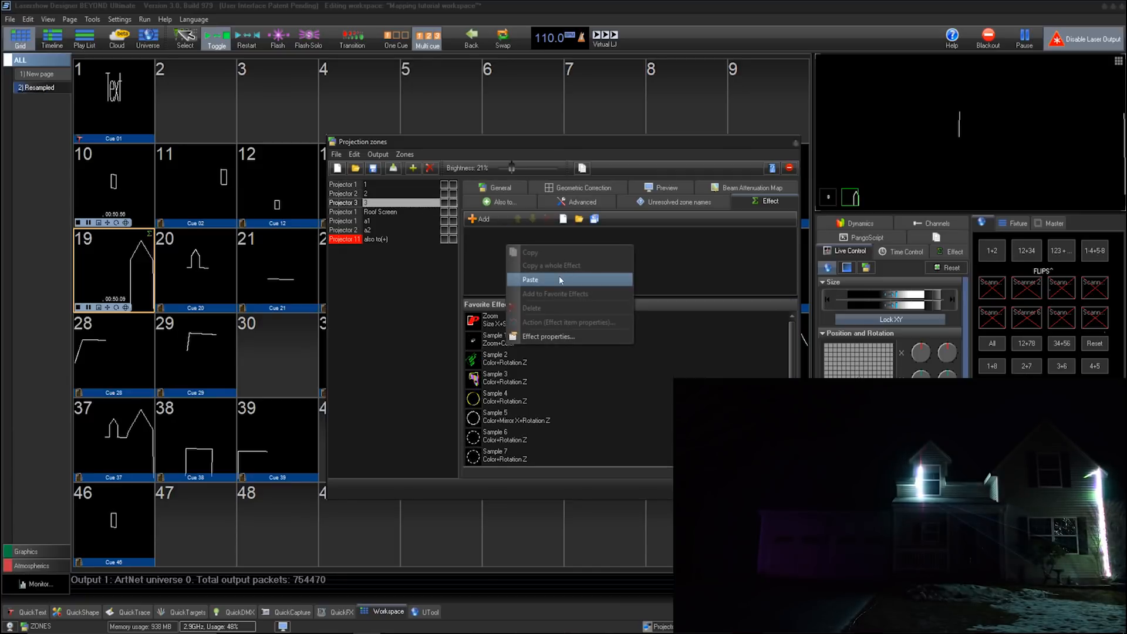
left_click(561, 281)
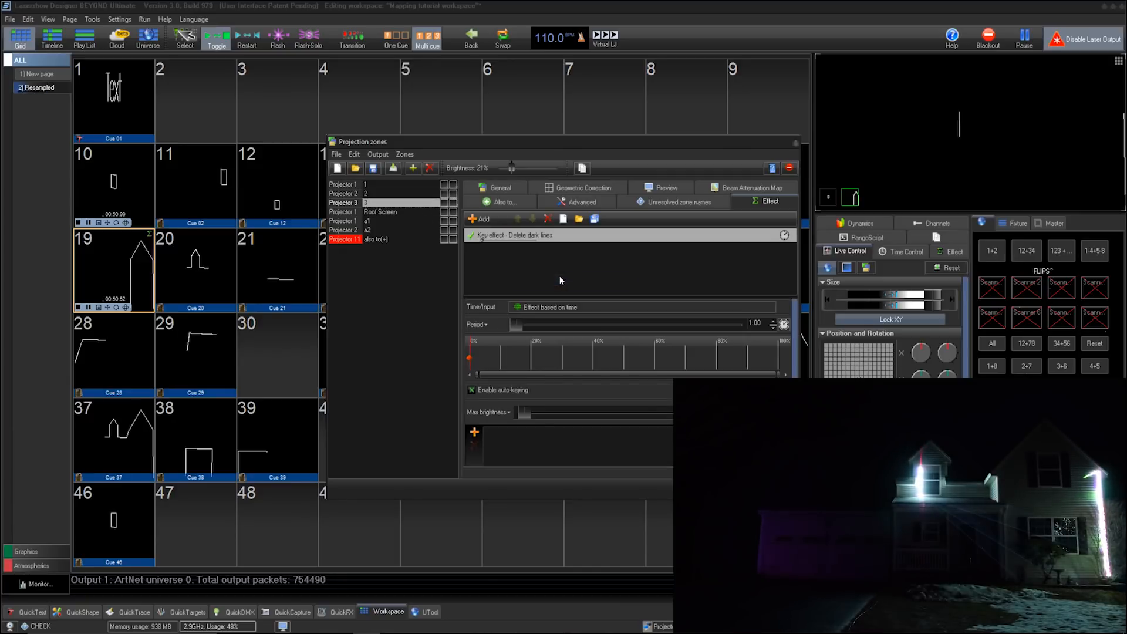
Toggle the Delete dark lines effect off and on in zone 3, switch it off in zone 1, and close the projection zones
left_click(472, 236)
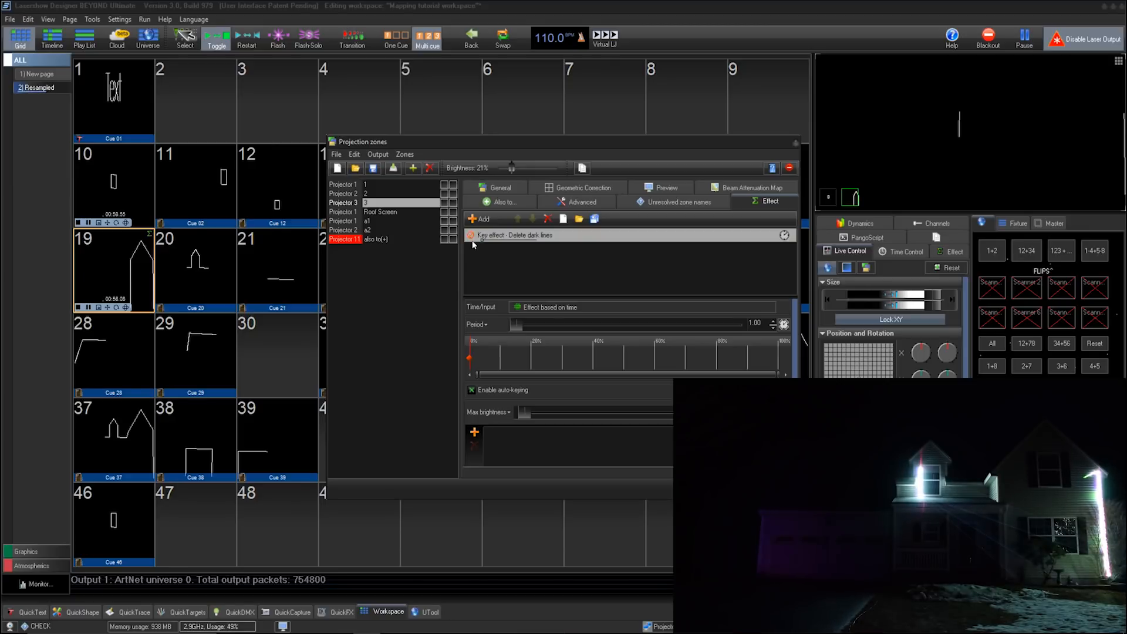
left_click(472, 236)
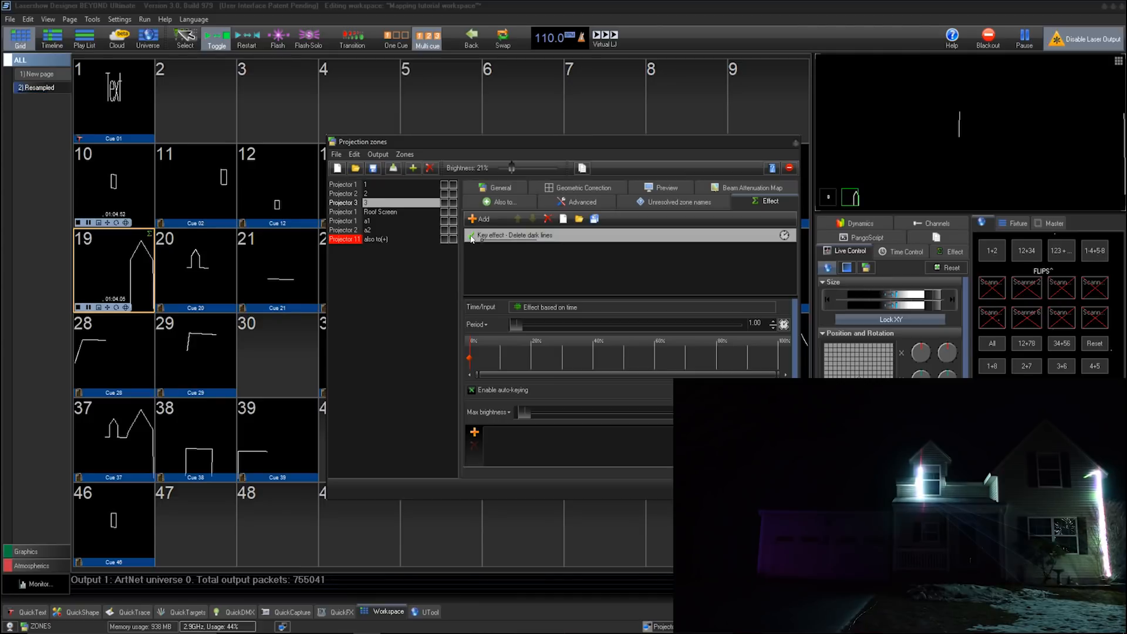
key("Up")
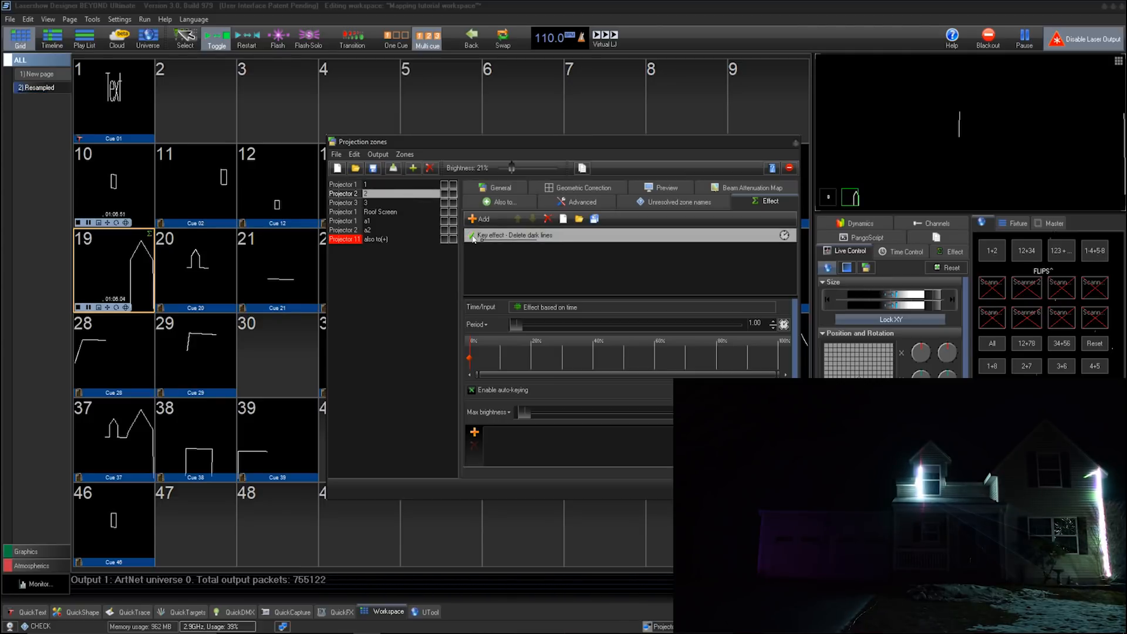
key("Up")
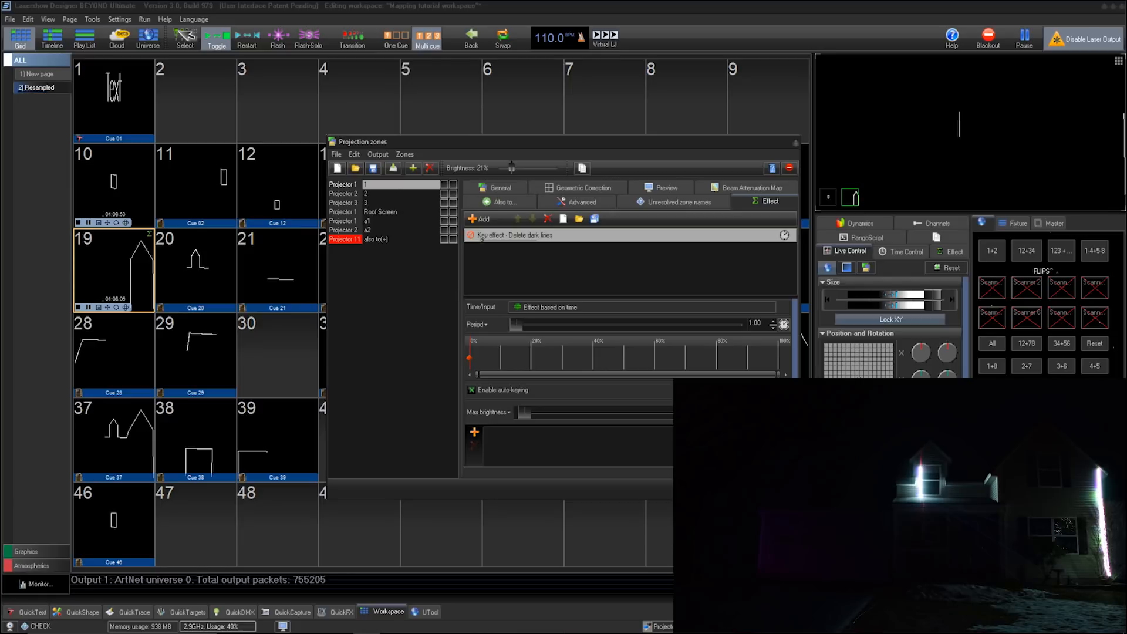
key("Escape")
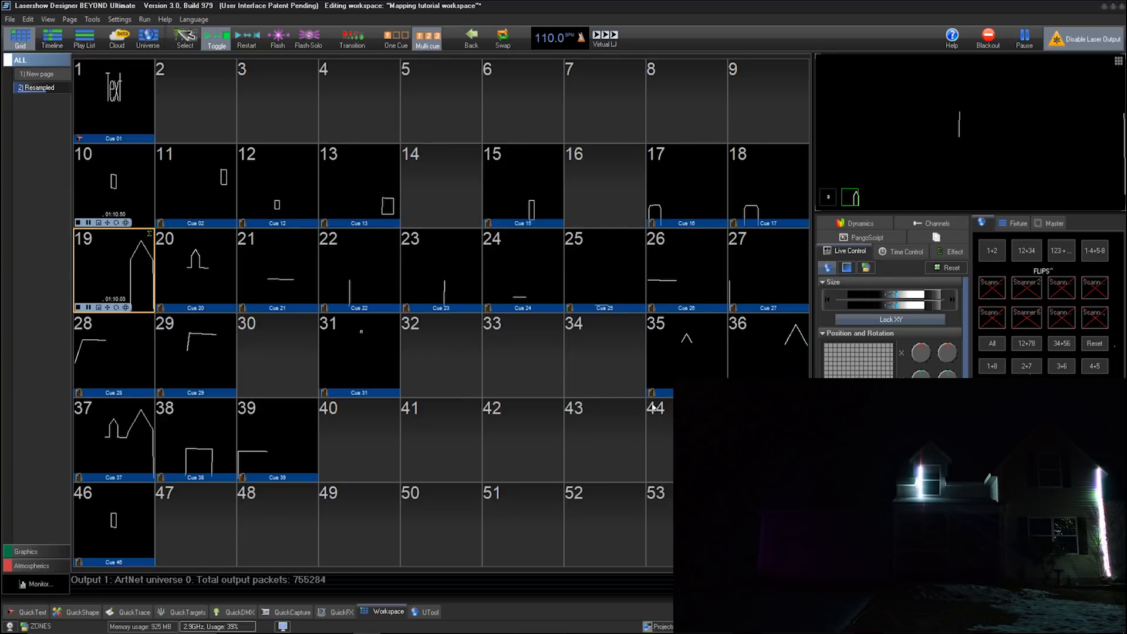